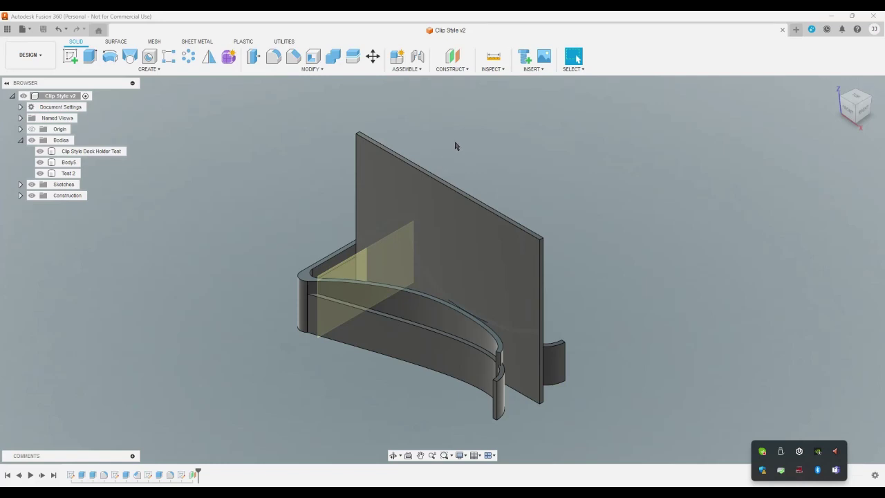
# Hide the grey Body5 plate while keeping the Test 2 clip body visible
pyautogui.click(856, 97)
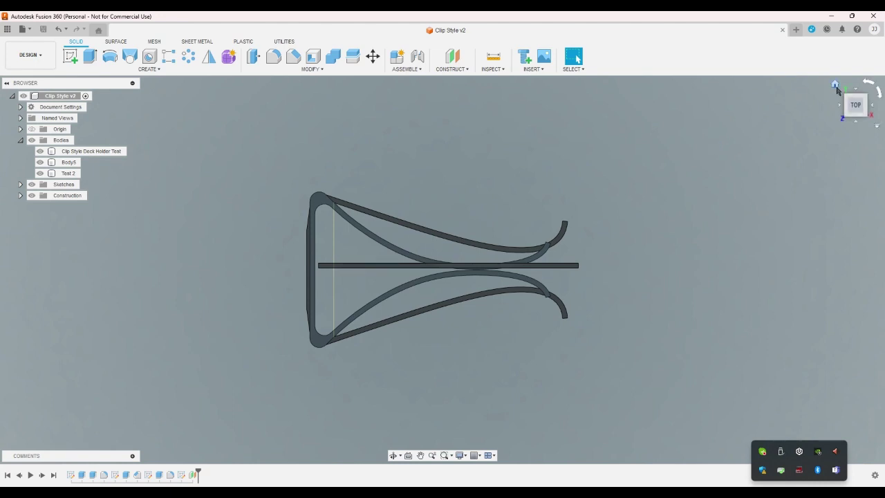
pyautogui.click(835, 83)
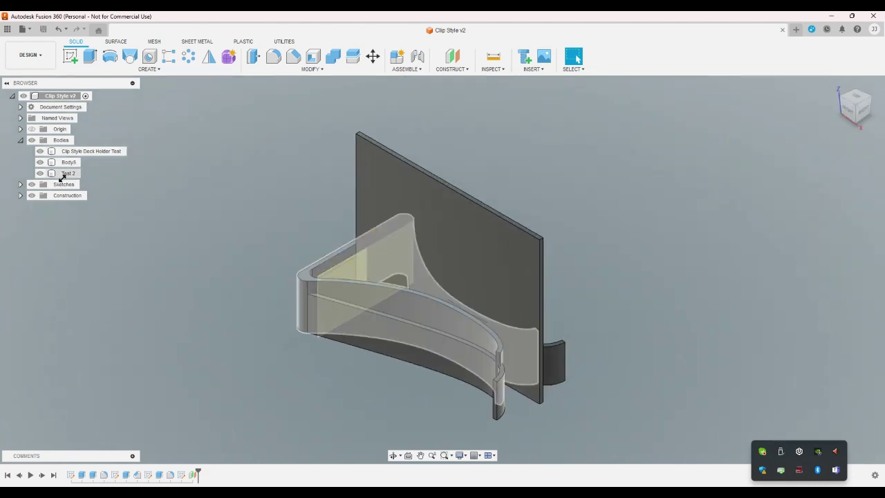
pyautogui.click(67, 173)
pyautogui.click(40, 161)
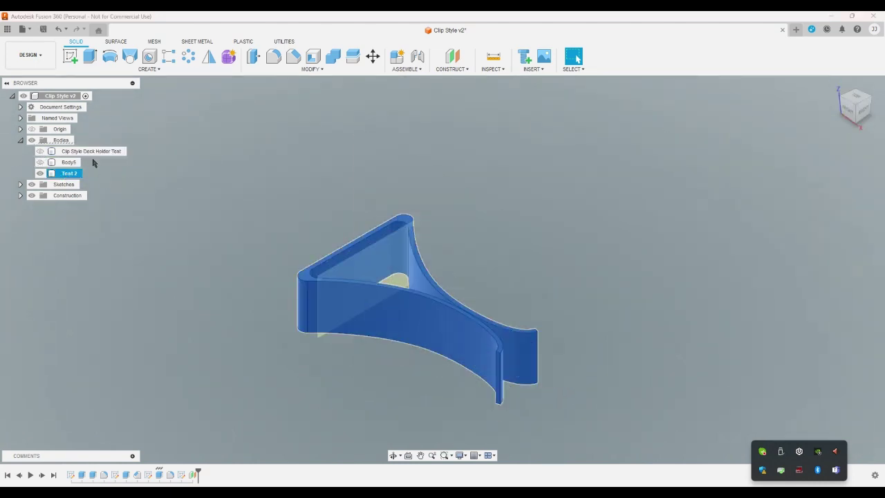
pyautogui.click(40, 162)
pyautogui.click(40, 162)
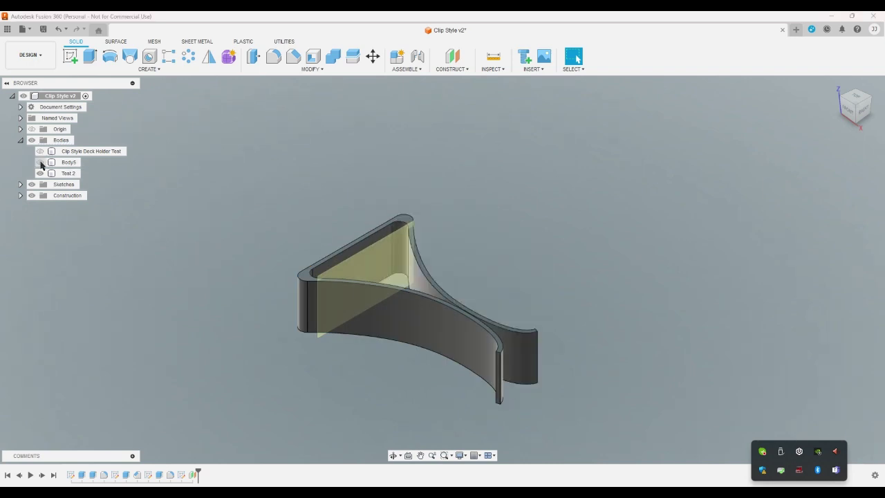
pyautogui.click(40, 173)
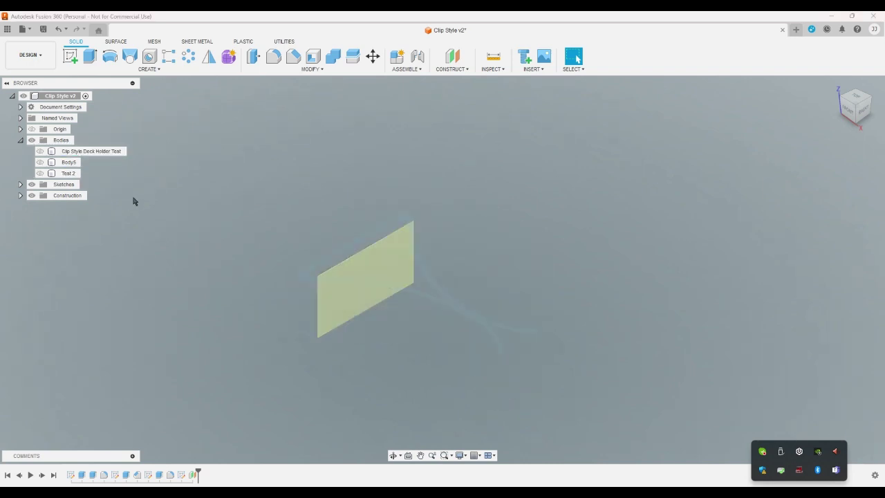
pyautogui.click(40, 173)
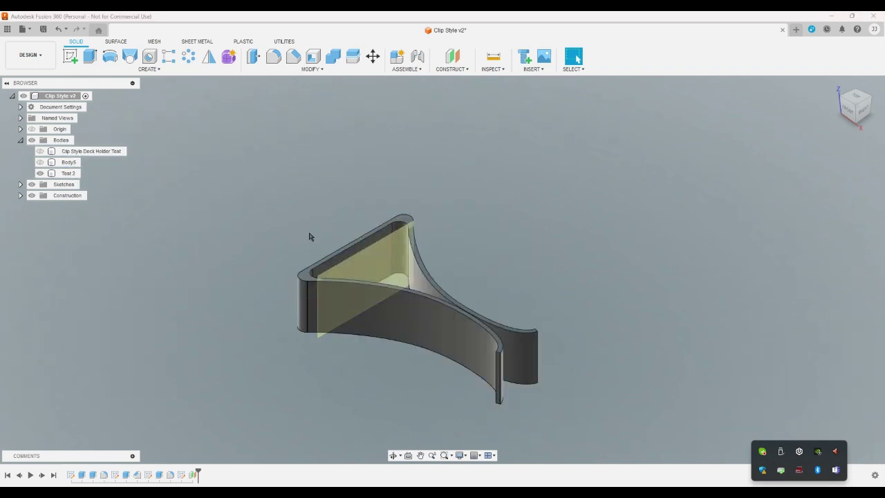
# Window-select the whole clip profile from the Top view, then clear it and return Home
pyautogui.click(855, 99)
pyautogui.moveTo(358, 202); pyautogui.dragTo(495, 369)
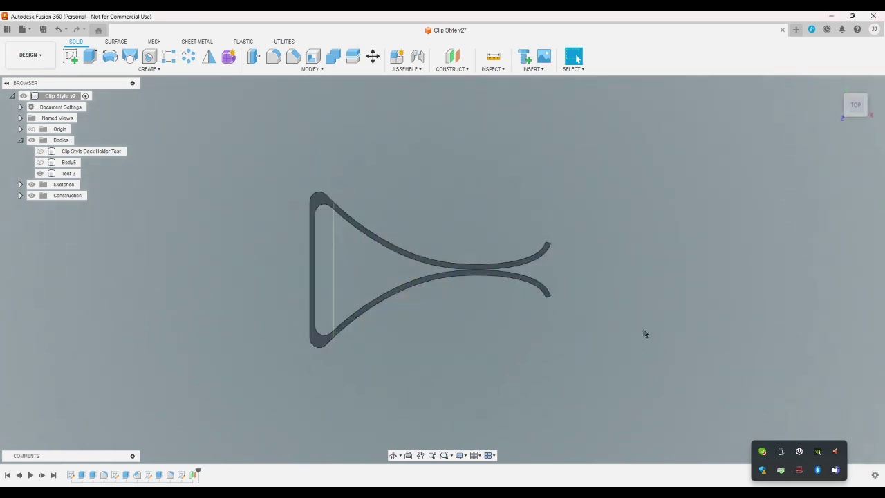
pyautogui.scroll(3, 438, 216)
pyautogui.moveTo(193, 150); pyautogui.dragTo(726, 437)
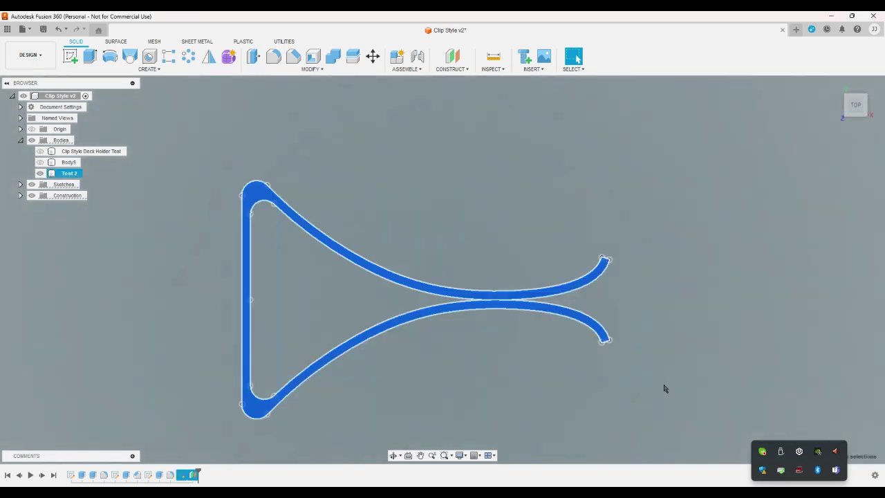
pyautogui.click(664, 388)
pyautogui.click(835, 84)
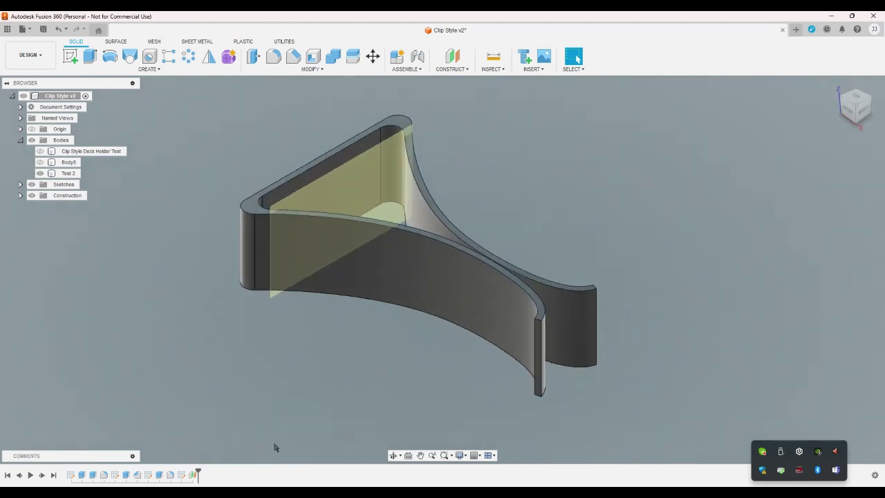
# Change the clip's extrude distance from 20 mm to 40 mm and recheck it
pyautogui.click(160, 475)
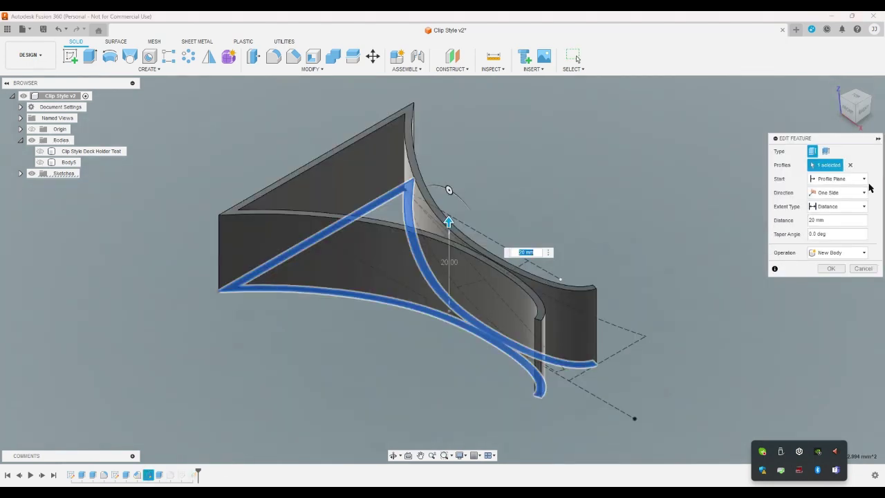
pyautogui.click(832, 219)
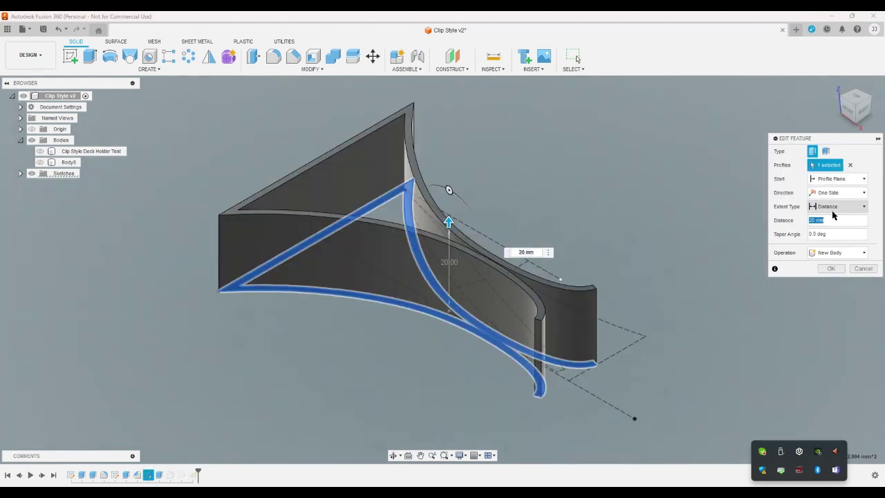
pyautogui.press('Return')
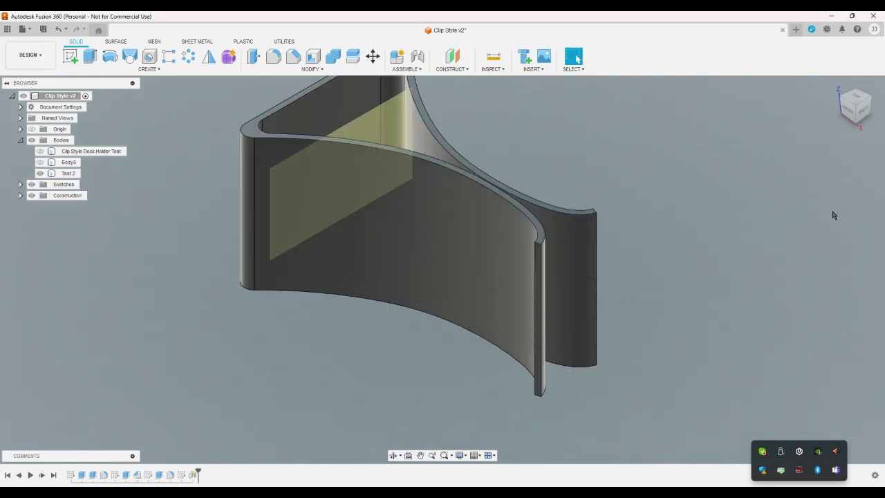
pyautogui.click(834, 88)
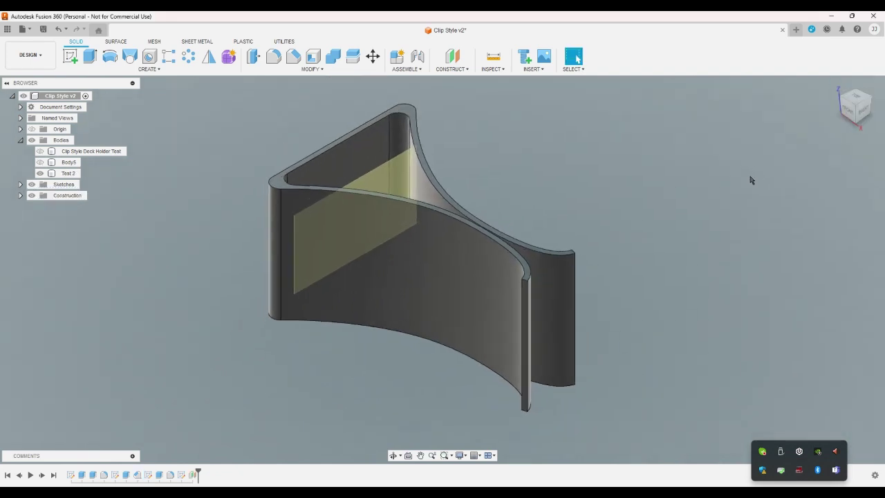
pyautogui.doubleClick(151, 476)
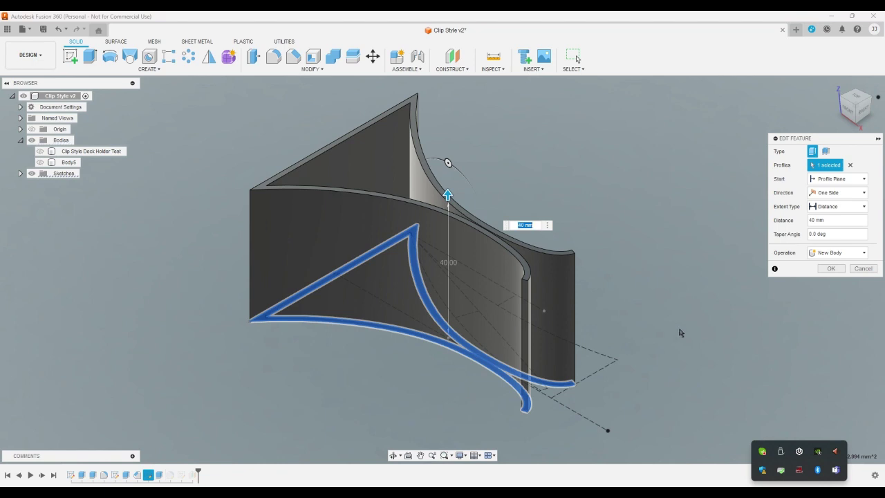
pyautogui.press('Return')
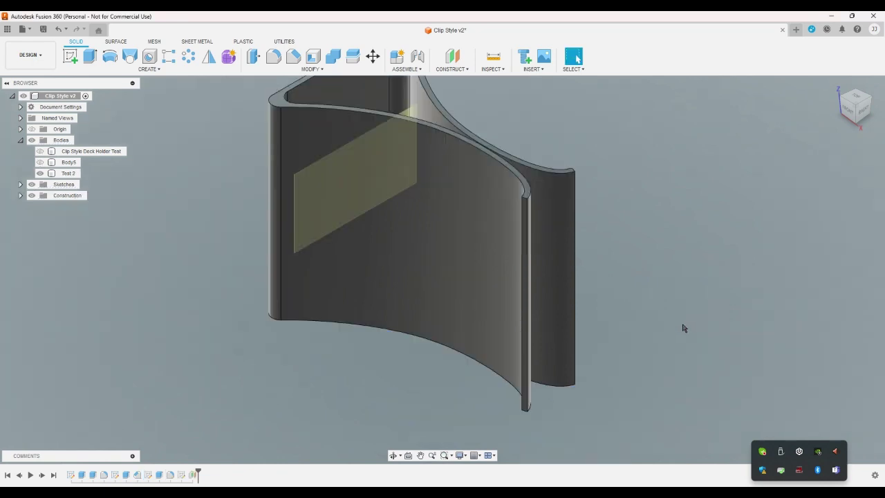
pyautogui.click(834, 88)
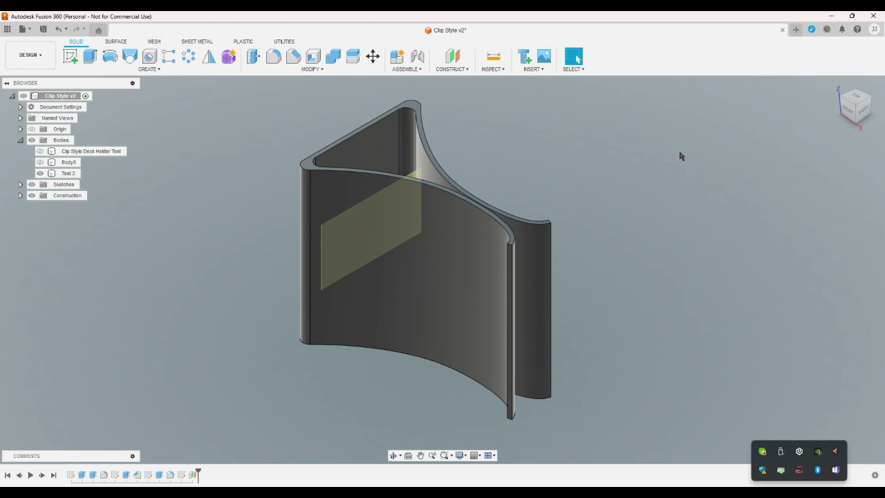
pyautogui.click(855, 97)
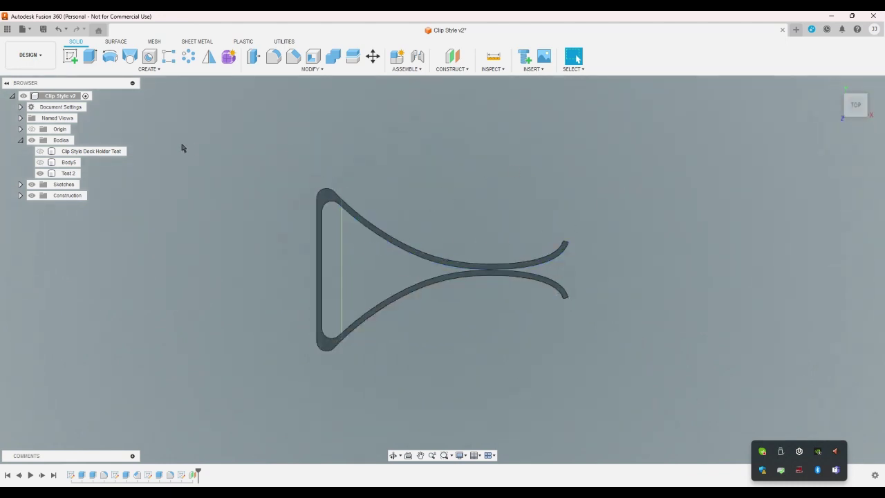
# Select and deselect the Test 2 body and its left flat panel between Home and Top views
pyautogui.moveTo(208, 135); pyautogui.dragTo(607, 367)
pyautogui.click(735, 213)
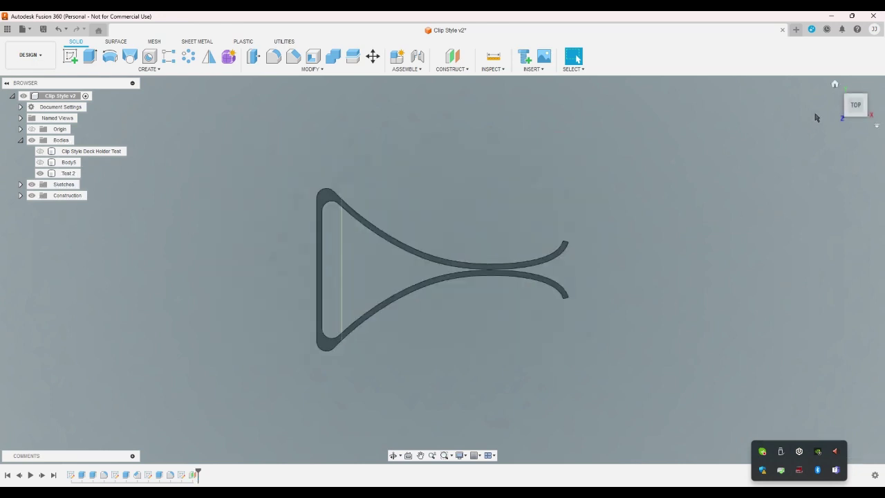
pyautogui.click(835, 86)
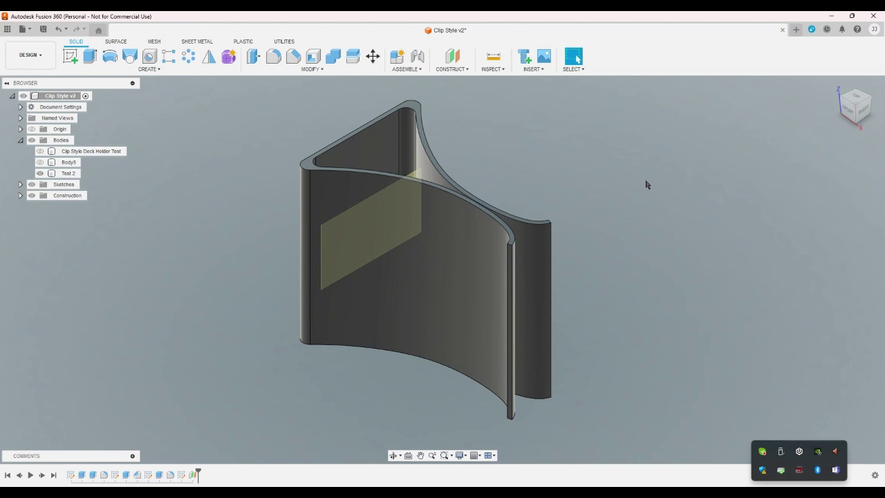
pyautogui.click(856, 97)
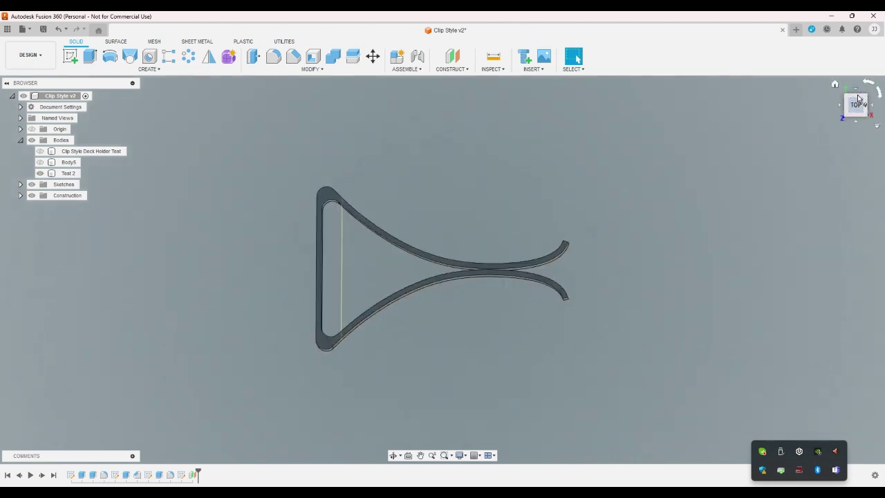
pyautogui.click(834, 84)
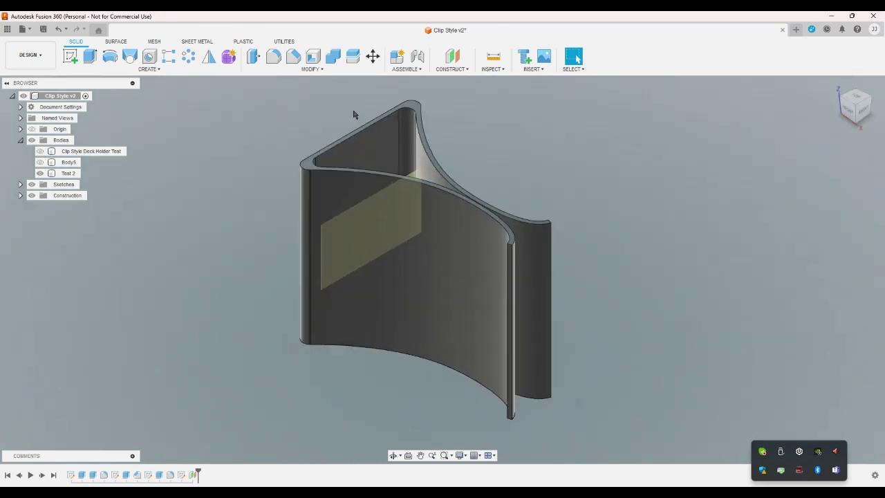
pyautogui.click(326, 148)
pyautogui.click(675, 149)
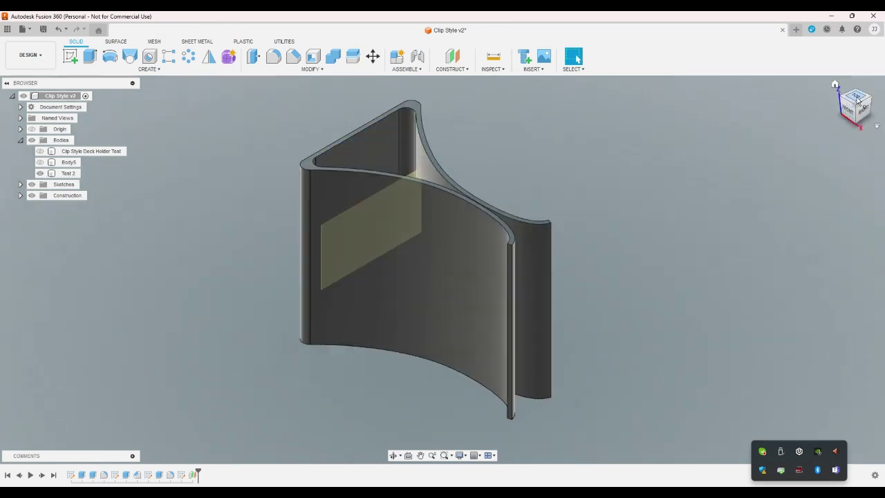
# Orbit the 40 mm clip through angled, front and home views, ending on Top
pyautogui.click(856, 99)
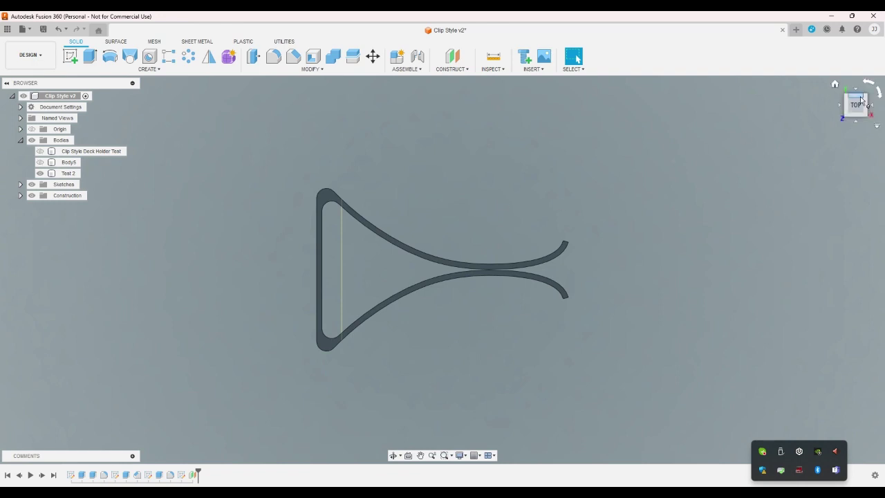
pyautogui.click(863, 101)
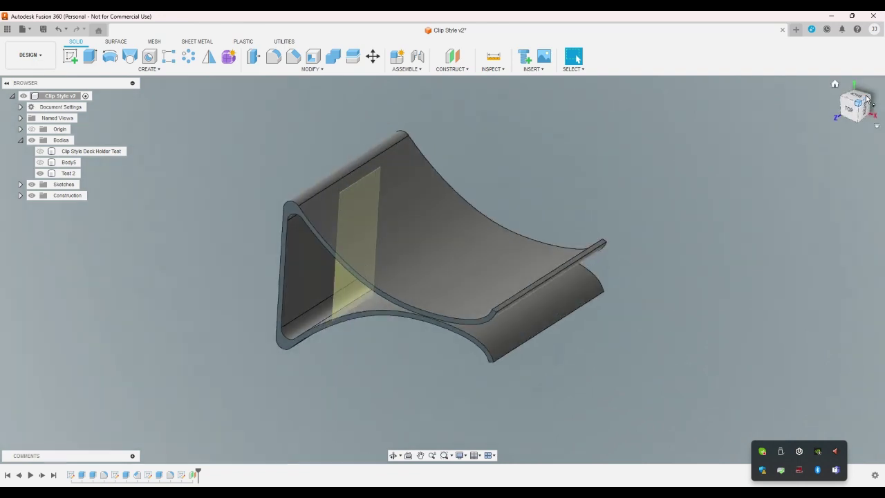
pyautogui.click(858, 119)
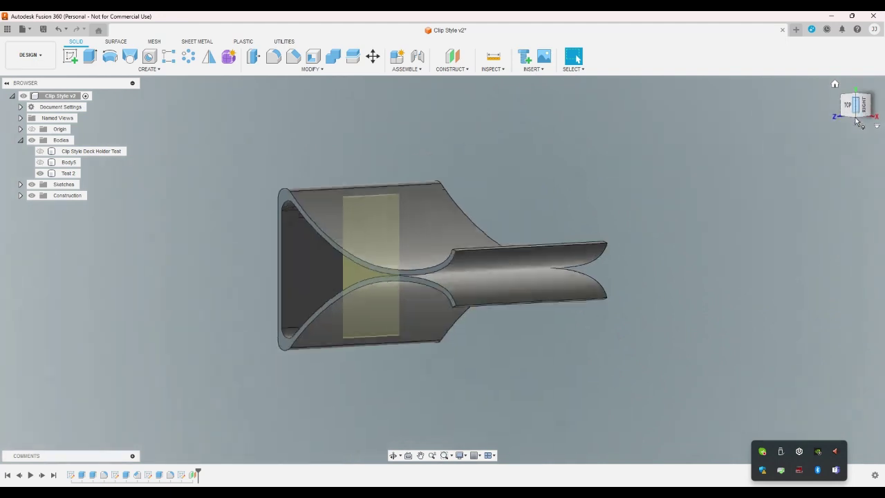
pyautogui.click(857, 121)
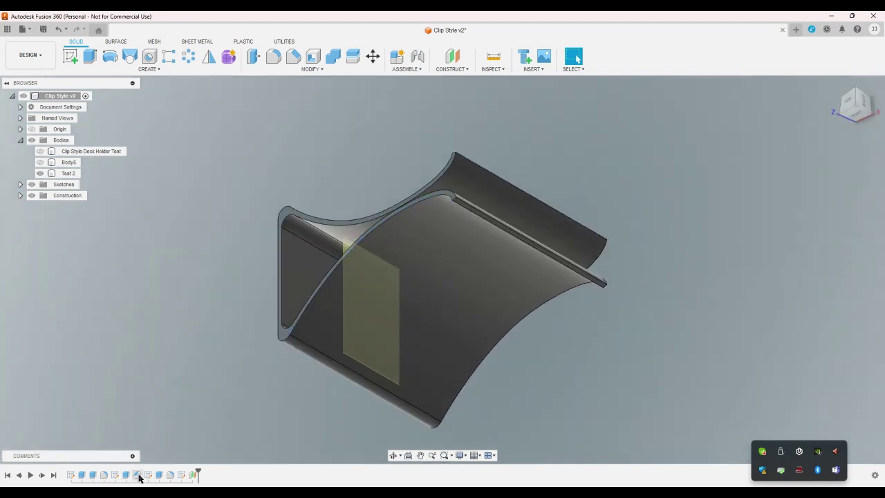
pyautogui.click(834, 83)
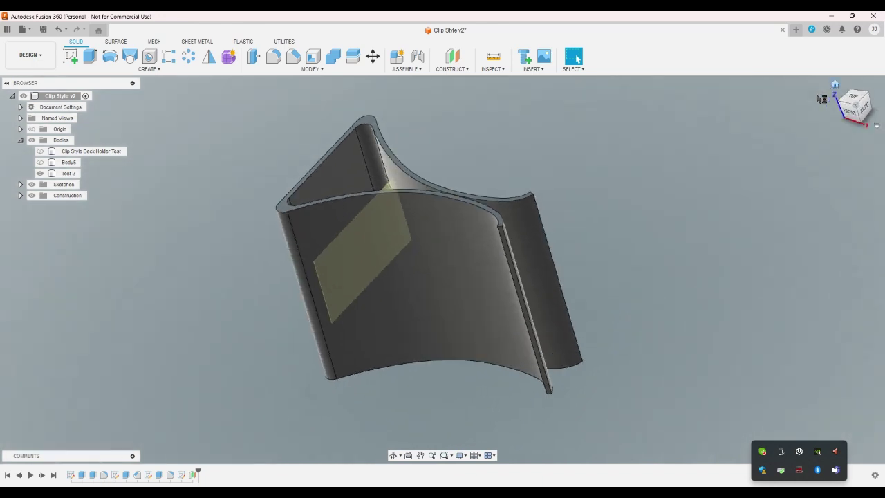
pyautogui.click(856, 96)
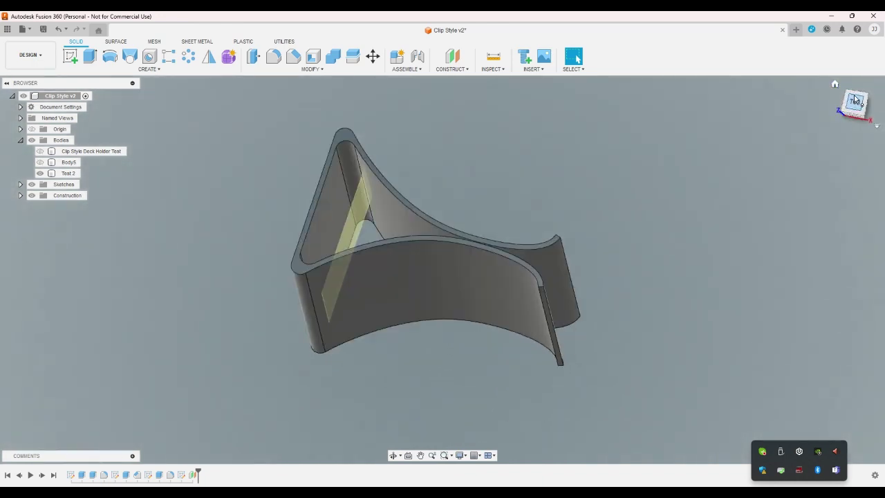
# Rotate Test 2 by 25° about Z with Move/Copy, then undo the rotation
pyautogui.click(373, 56)
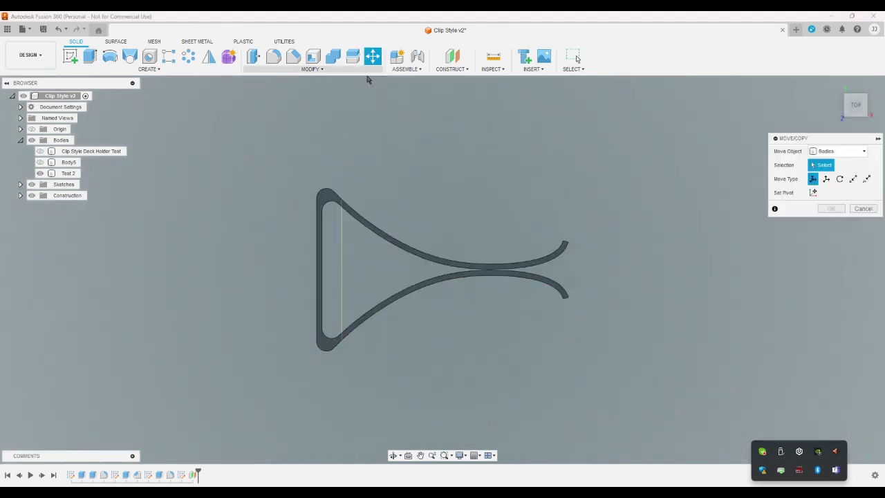
pyautogui.click(335, 184)
pyautogui.moveTo(335, 144); pyautogui.dragTo(315, 150)
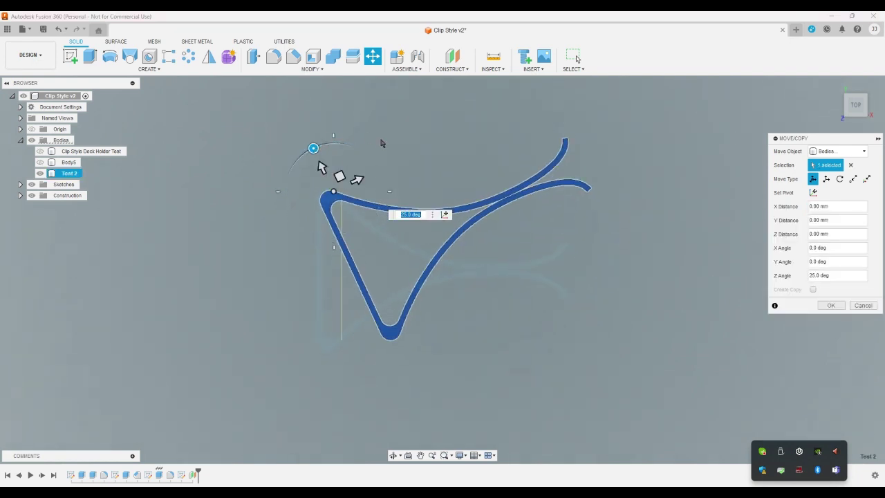
pyautogui.click(831, 305)
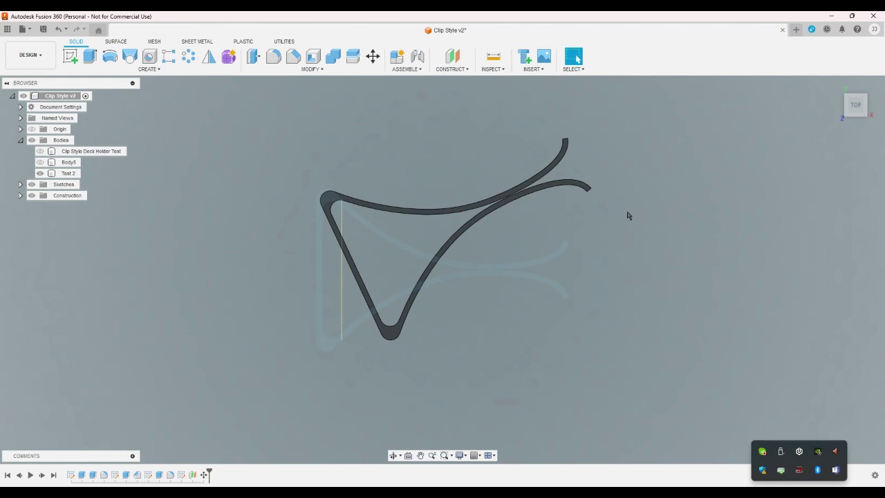
pyautogui.hotkey('ctrl', 'z')
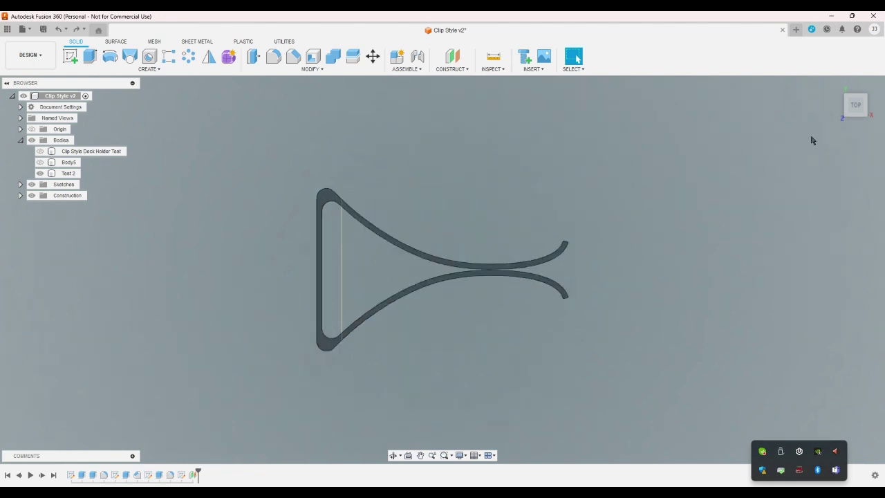
# Orbit the body through isometric angles and finish looking down from the top
pyautogui.click(834, 86)
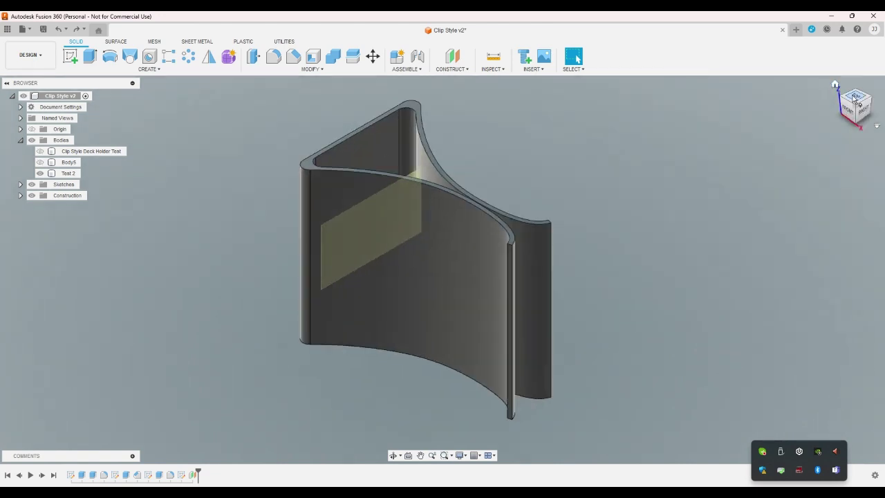
pyautogui.moveTo(854, 100); pyautogui.dragTo(787, 145)
pyautogui.click(856, 101)
pyautogui.click(856, 101)
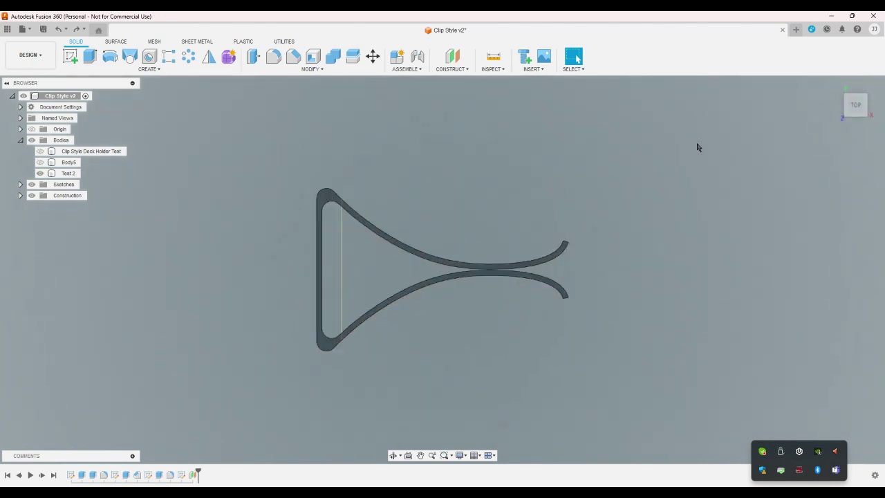
# Start a Move/Copy rotation on Test 2, then cancel, leaving it unmoved
pyautogui.click(374, 59)
pyautogui.click(327, 200)
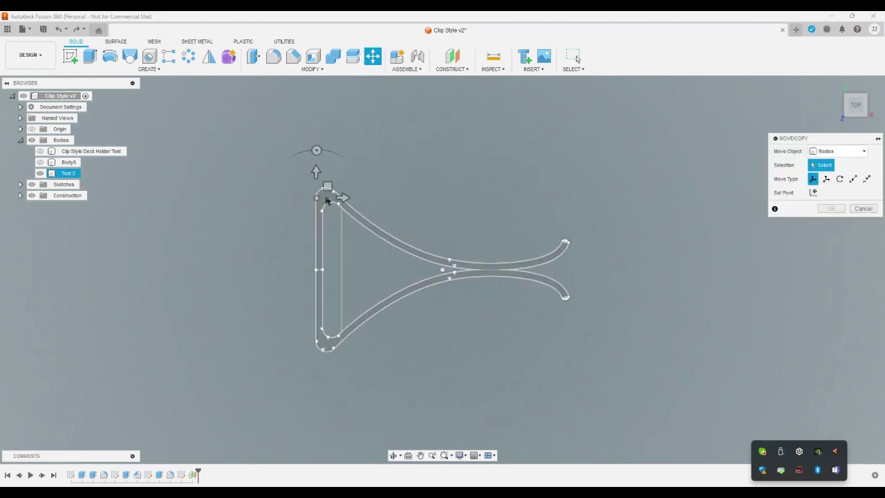
pyautogui.click(327, 200)
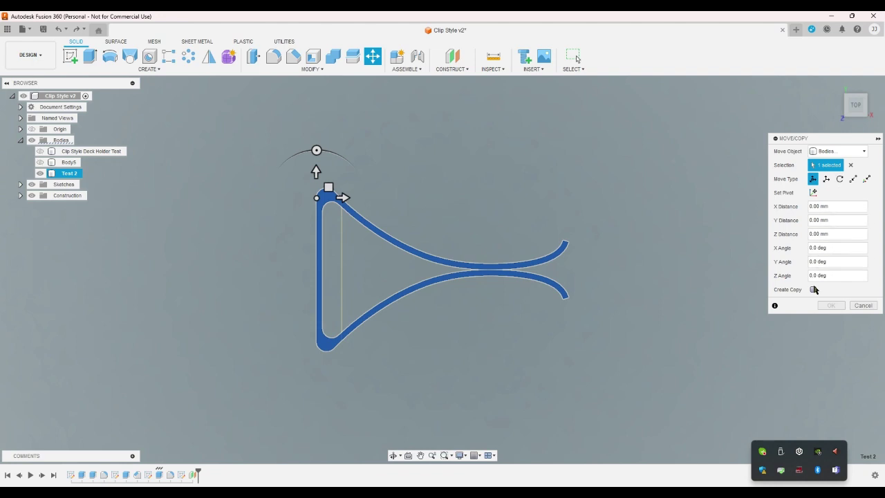
pyautogui.click(840, 179)
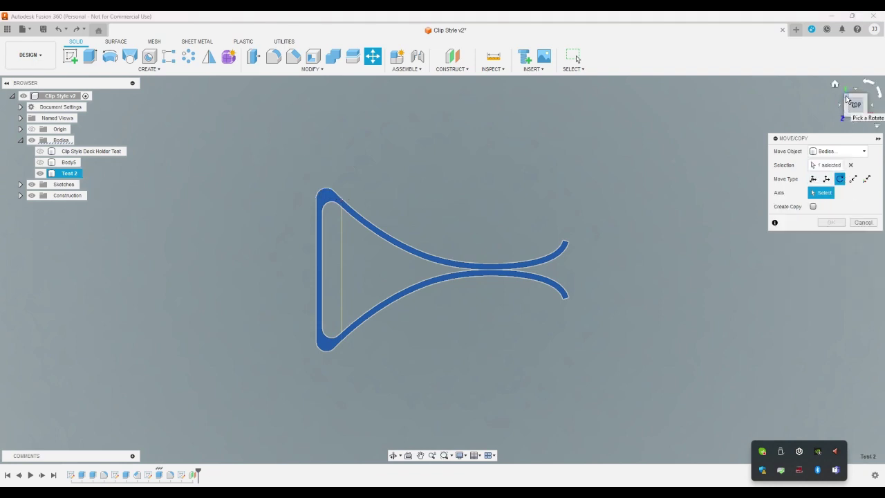
pyautogui.click(845, 107)
pyautogui.scroll(5, 354, 255)
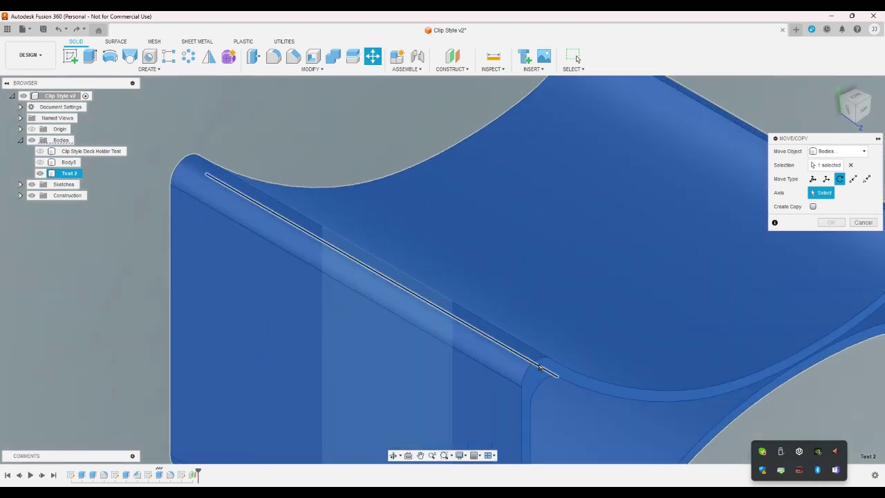
pyautogui.click(862, 223)
pyautogui.click(838, 90)
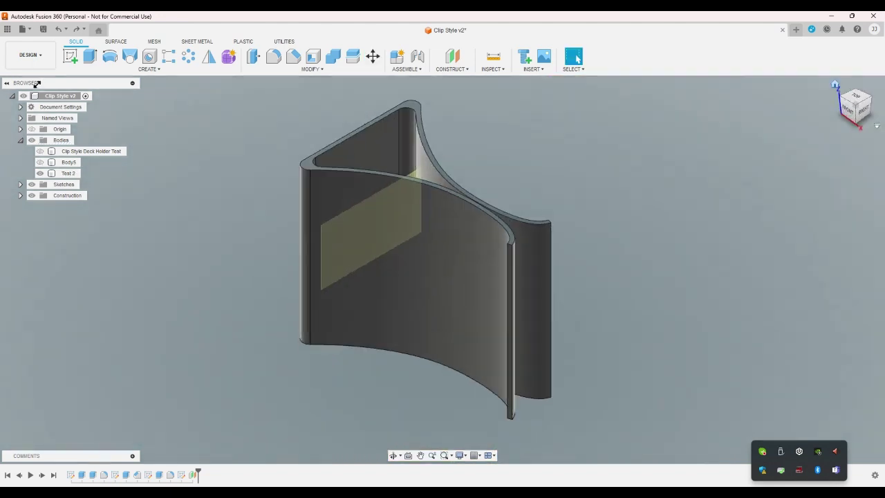
# Abandon the new sketch, open Sketch4 from the timeline, and select its clip profile geometry
pyautogui.click(64, 62)
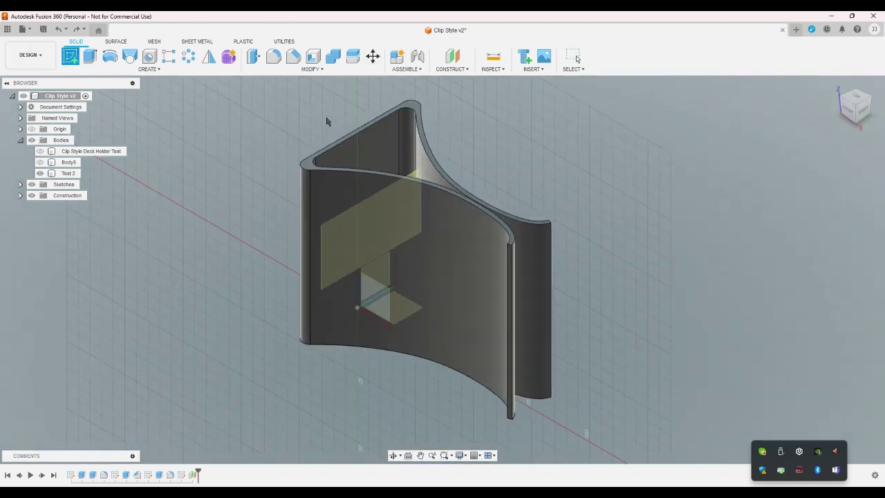
pyautogui.press('Escape')
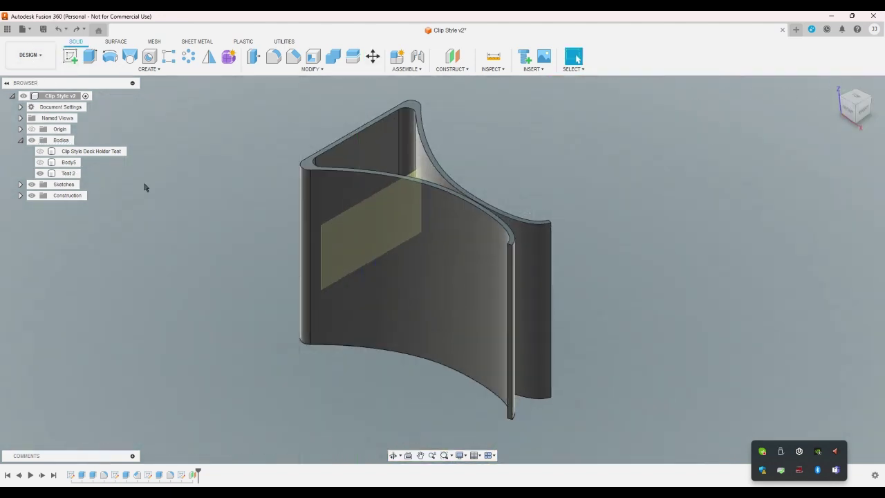
pyautogui.click(148, 476)
pyautogui.doubleClick(148, 476)
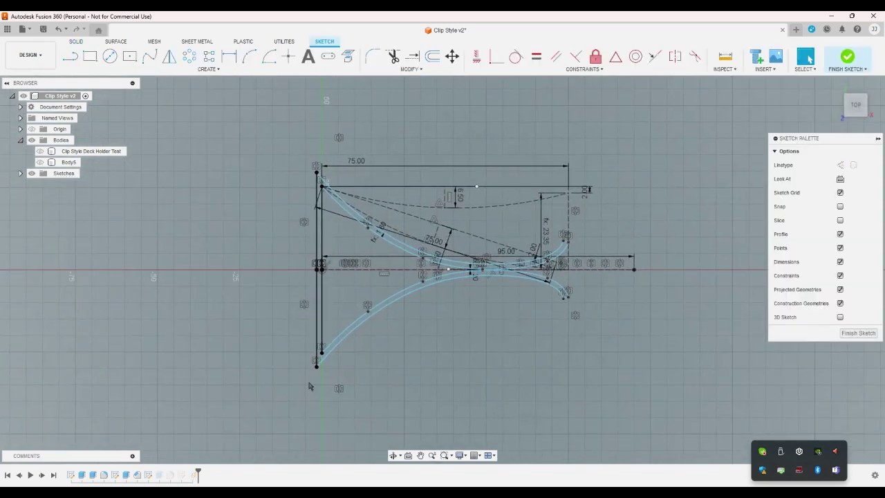
pyautogui.moveTo(239, 136)
pyautogui.mouseDown()
pyautogui.moveTo(588, 339)
pyautogui.moveTo(654, 408)
pyautogui.mouseUp()
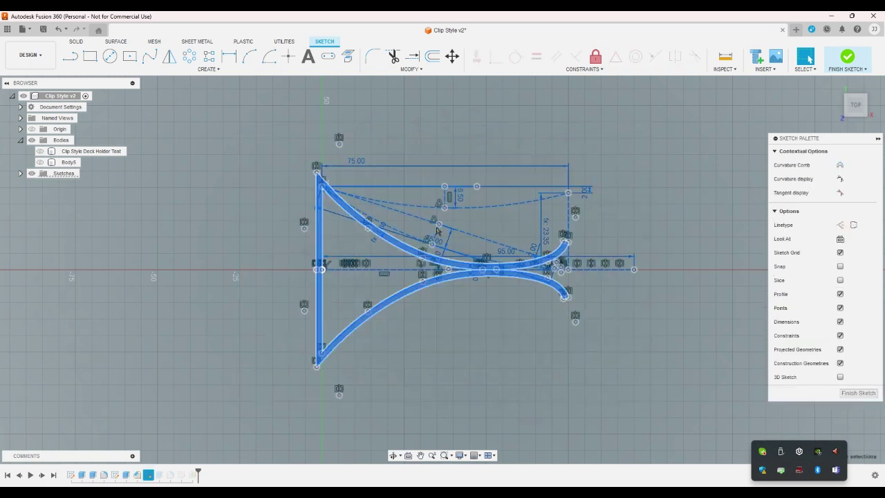
# Move the window-selected Sketch4 clip profile -20 mm along X
pyautogui.click(451, 56)
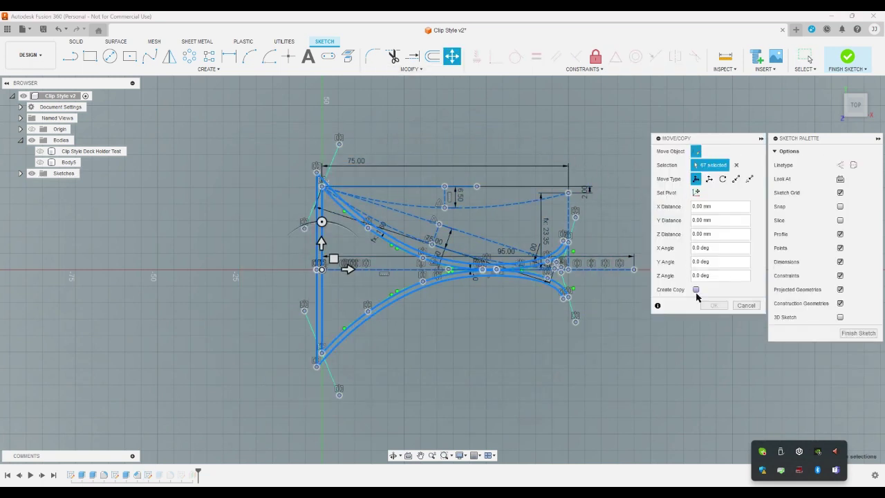
pyautogui.click(723, 178)
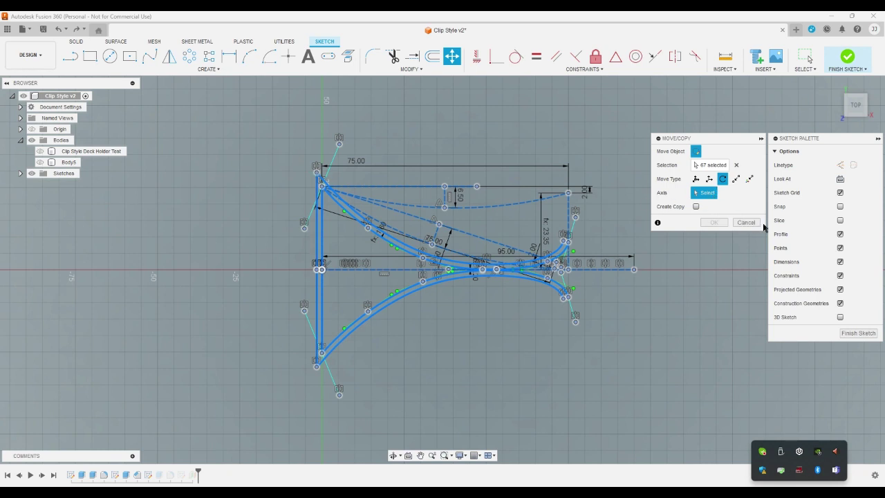
pyautogui.click(745, 222)
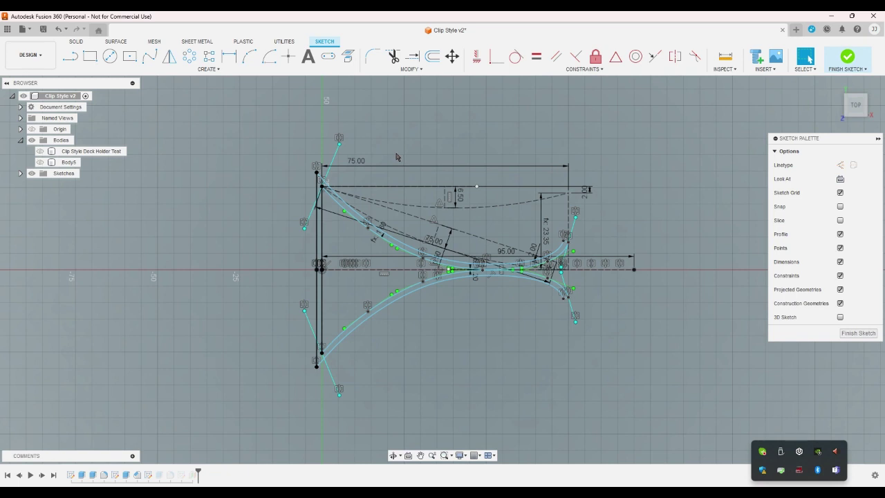
pyautogui.moveTo(259, 110); pyautogui.dragTo(639, 420)
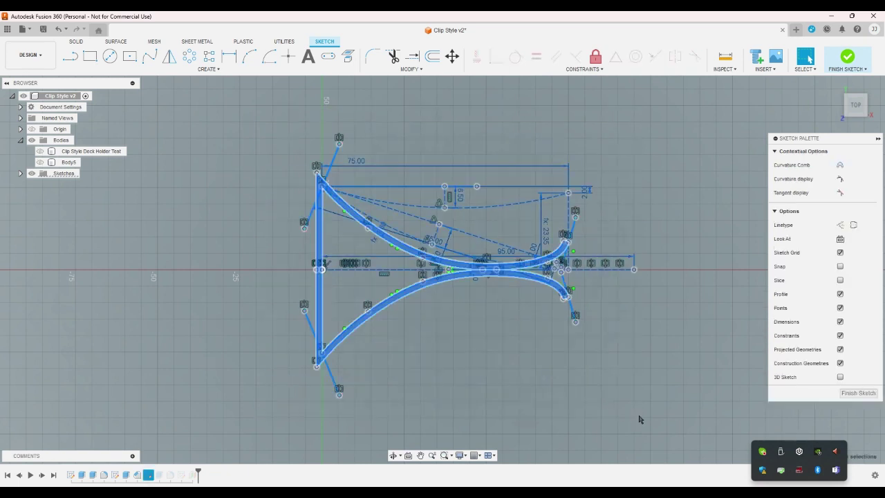
pyautogui.click(452, 56)
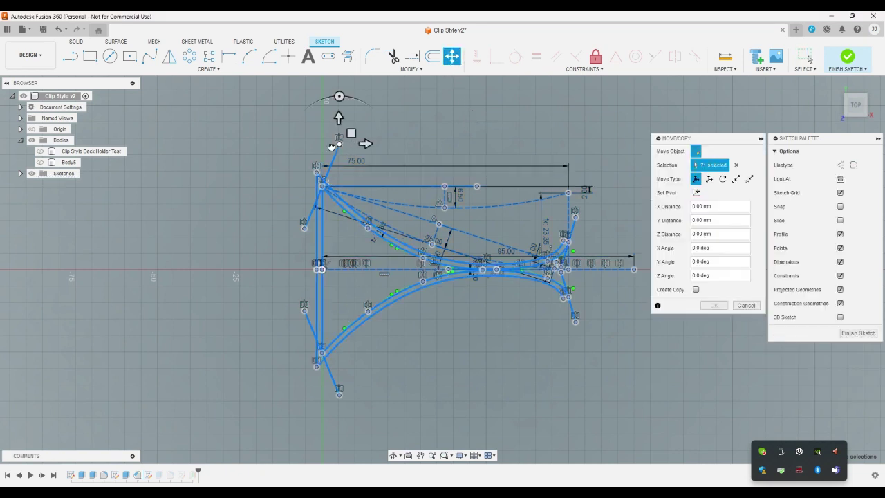
pyautogui.moveTo(340, 145); pyautogui.dragTo(211, 152)
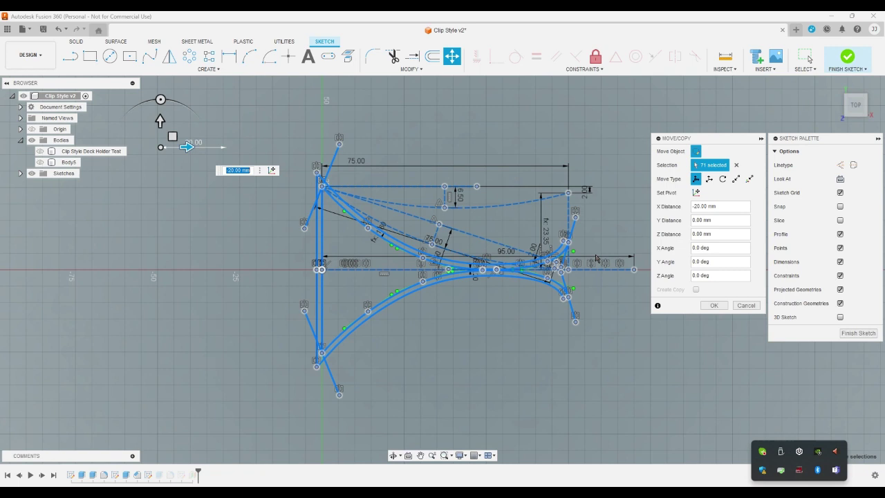
pyautogui.click(725, 306)
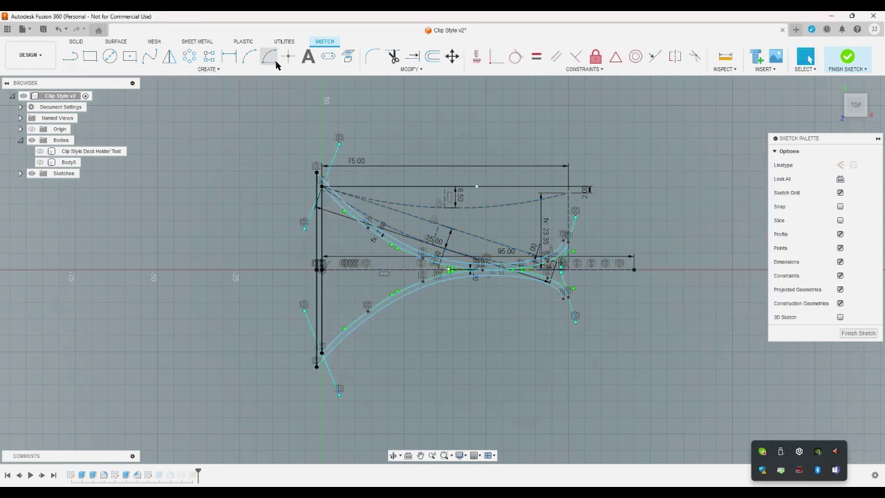
# Draw a small centre-diameter circle on the profile's top-left corner point
pyautogui.click(110, 56)
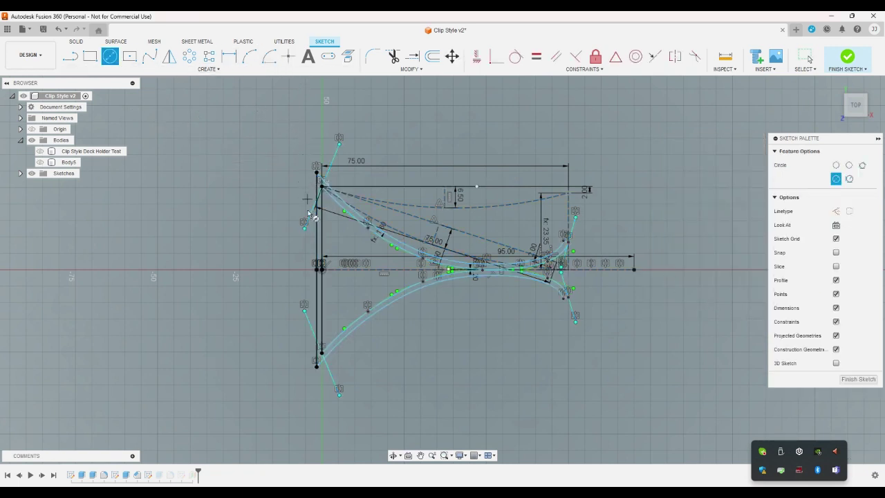
pyautogui.click(316, 173)
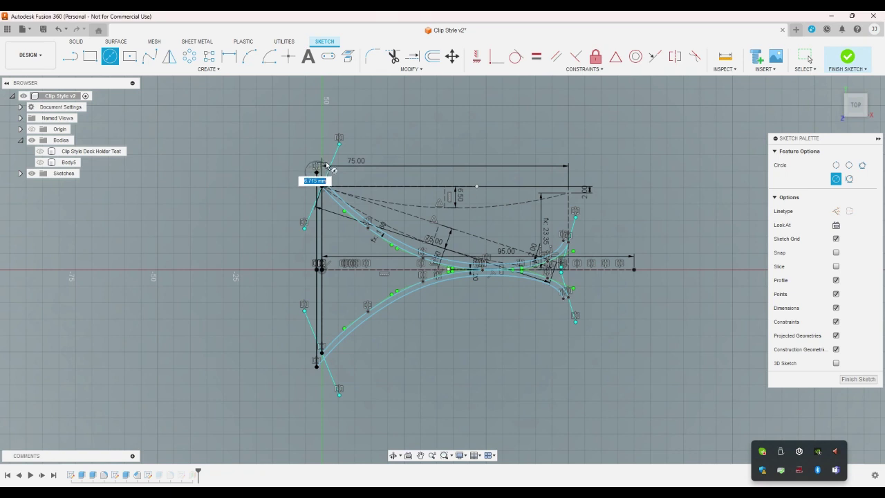
pyautogui.rightClick(365, 148)
pyautogui.click(401, 131)
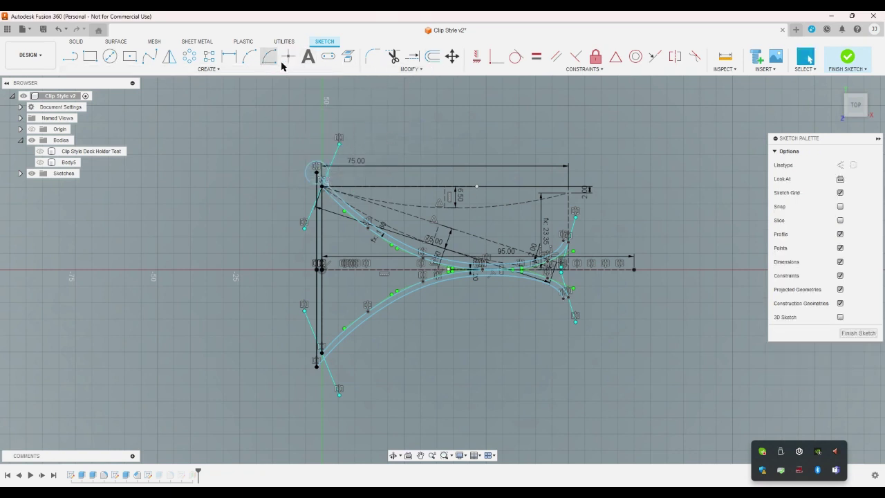
# Copy the profile and corner circle, rotated 90° about the corner point and shifted X -60 mm
pyautogui.click(453, 56)
pyautogui.moveTo(193, 121)
pyautogui.mouseDown()
pyautogui.moveTo(473, 263)
pyautogui.moveTo(642, 414)
pyautogui.mouseUp()
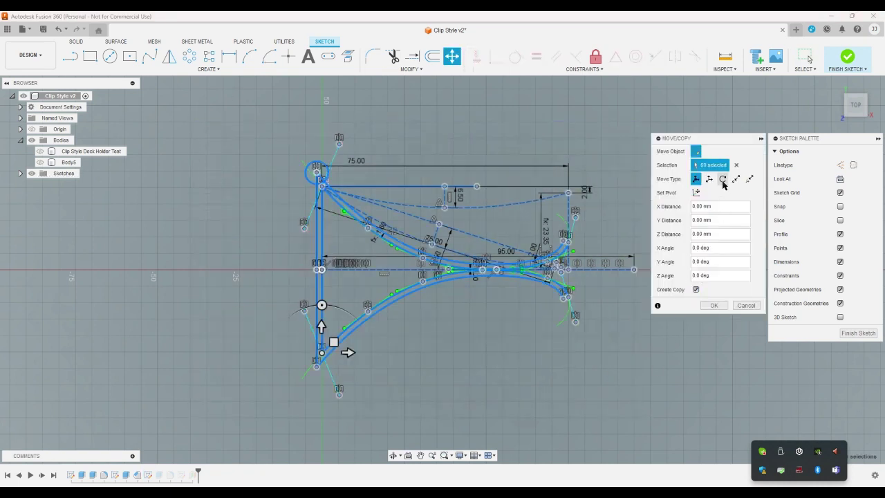
pyautogui.click(723, 179)
pyautogui.click(696, 207)
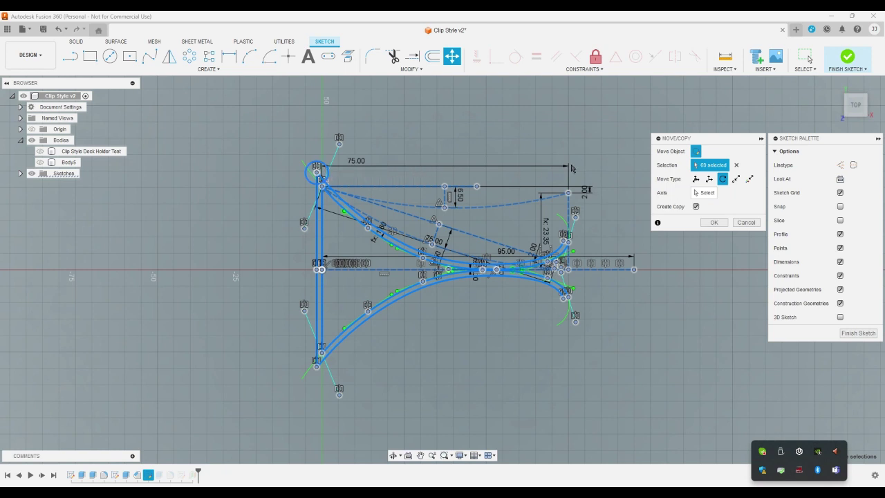
pyautogui.click(308, 165)
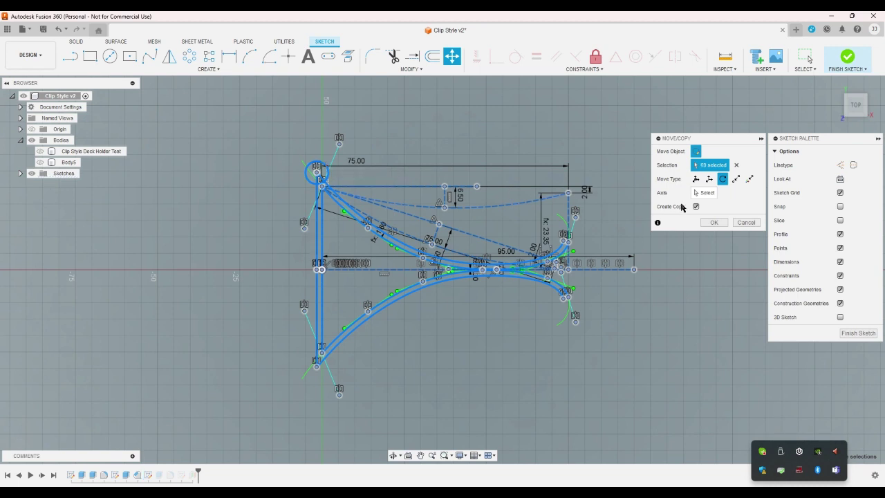
pyautogui.click(681, 194)
pyautogui.click(323, 165)
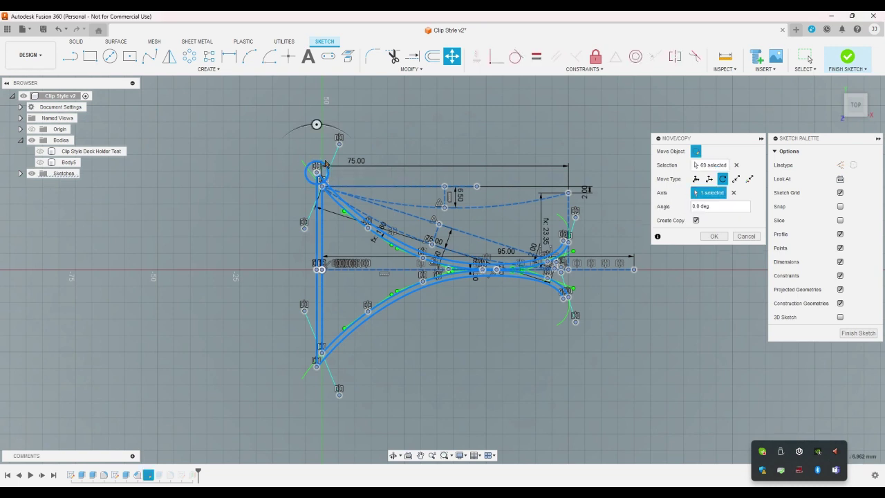
pyautogui.moveTo(315, 121)
pyautogui.mouseDown()
pyautogui.moveTo(221, 180)
pyautogui.moveTo(222, 193)
pyautogui.moveTo(229, 176)
pyautogui.mouseUp()
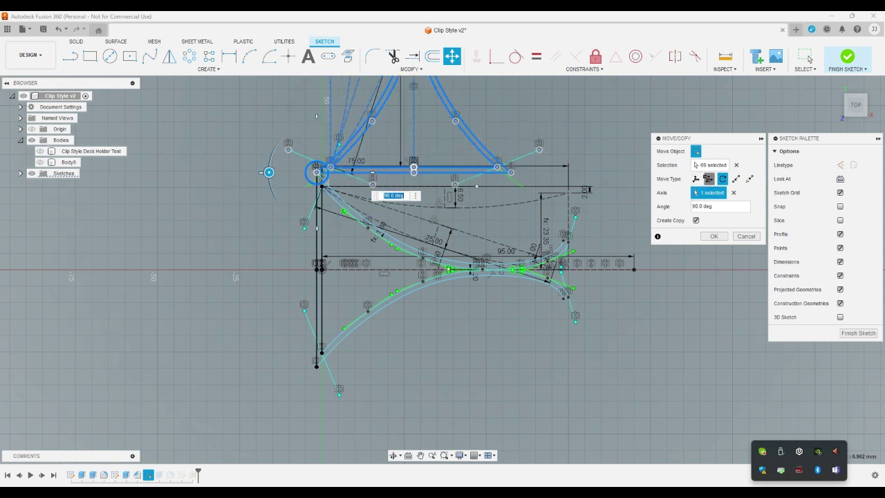
pyautogui.click(709, 179)
pyautogui.moveTo(438, 163); pyautogui.dragTo(237, 152)
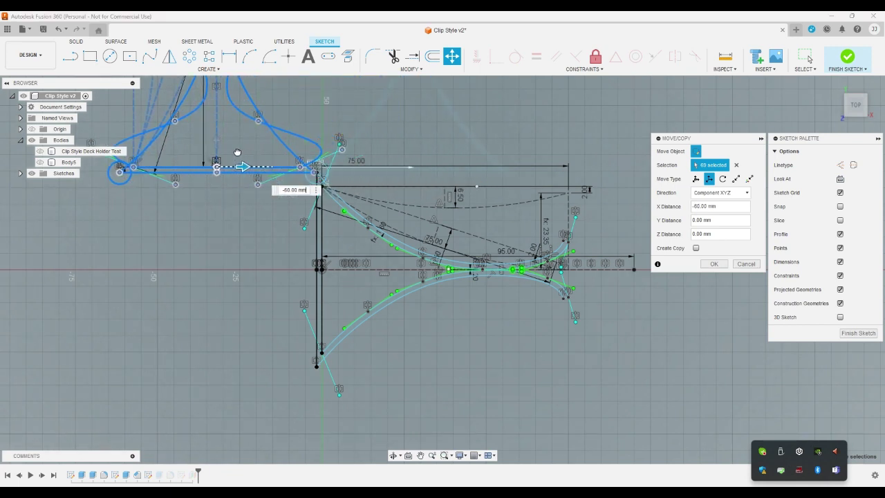
pyautogui.click(714, 264)
# Undo the rotated profile copy and finish Sketch4
pyautogui.scroll(-2, 660, 331)
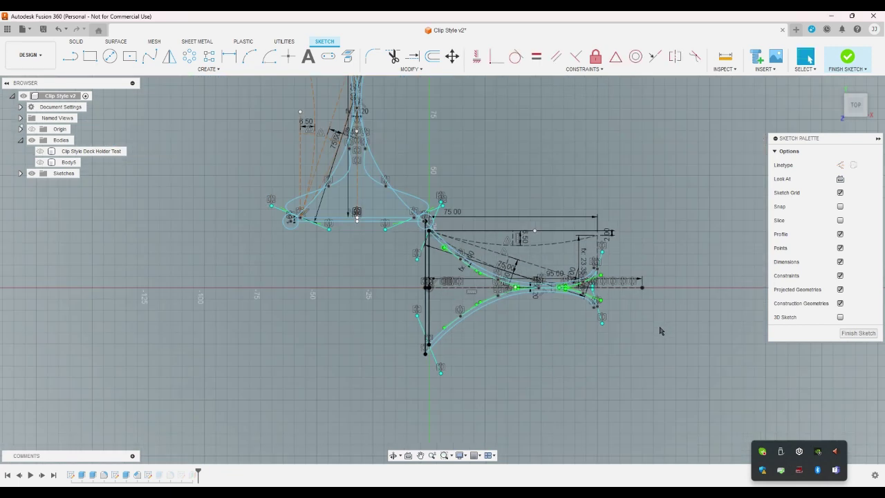
pyautogui.scroll(-1, 554, 346)
pyautogui.scroll(2, 439, 218)
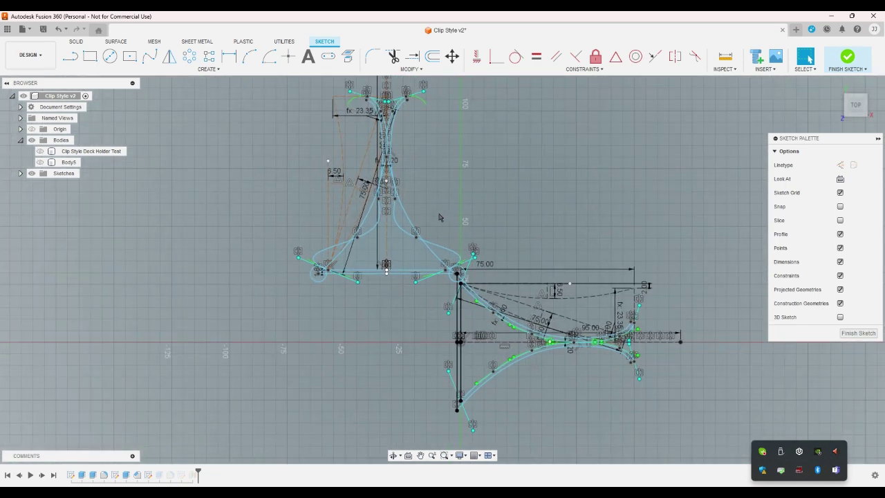
pyautogui.press('Escape')
pyautogui.hotkey('ctrl', 'z')
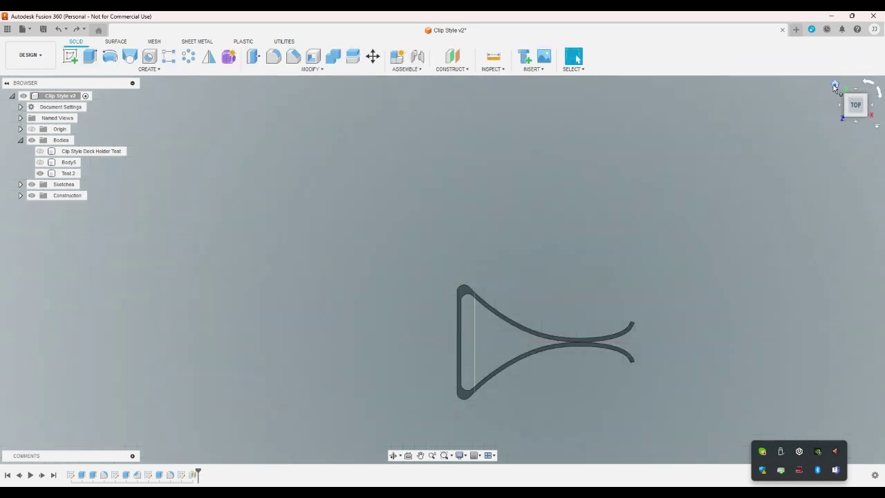
pyautogui.click(835, 84)
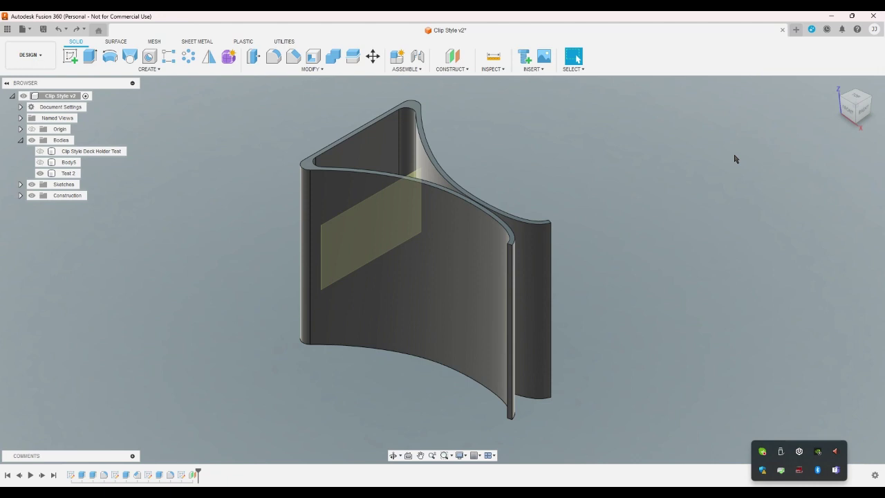
# Start a sketch on the top XY plane, project the clip body's face outline, and select all curves
pyautogui.click(856, 97)
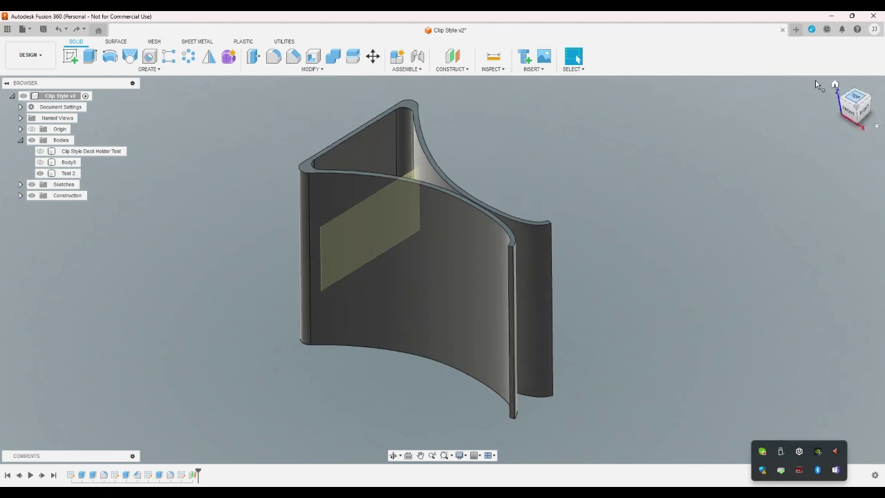
pyautogui.click(72, 55)
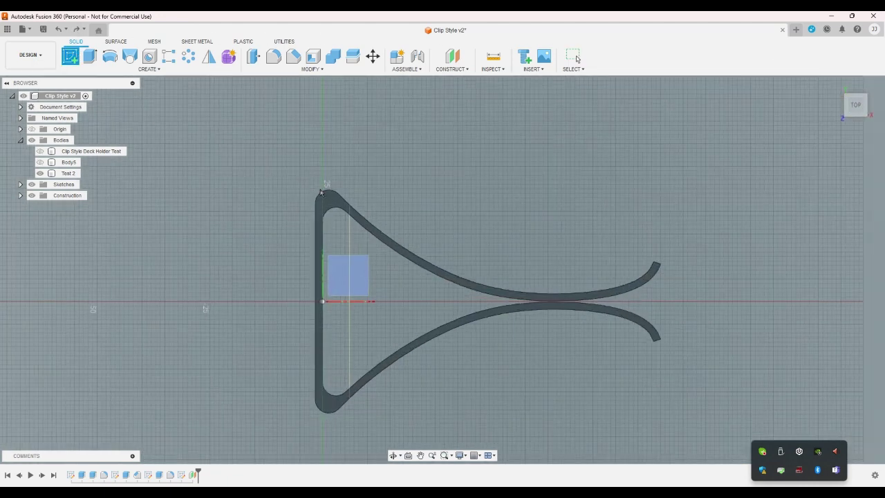
pyautogui.click(348, 275)
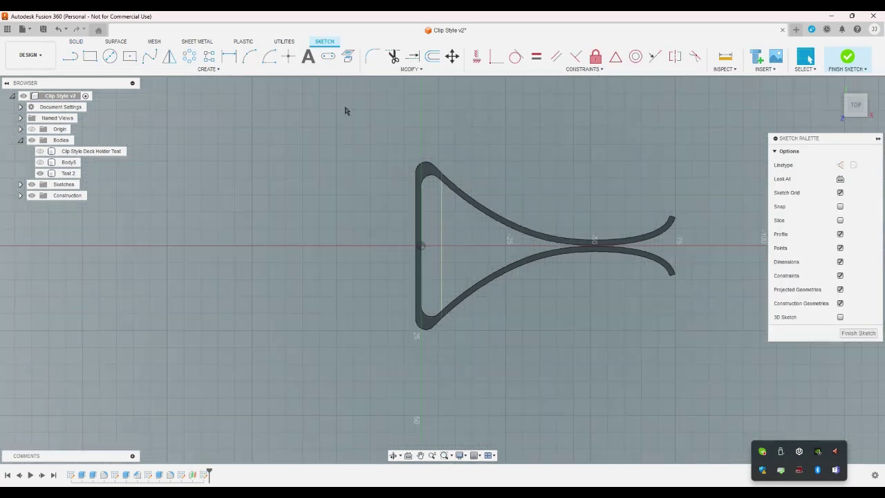
pyautogui.click(348, 55)
pyautogui.click(422, 167)
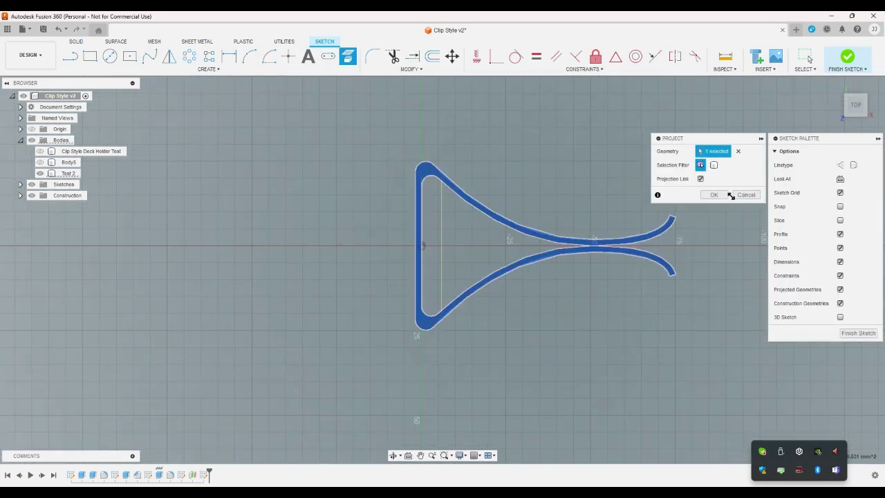
pyautogui.click(718, 195)
pyautogui.click(835, 84)
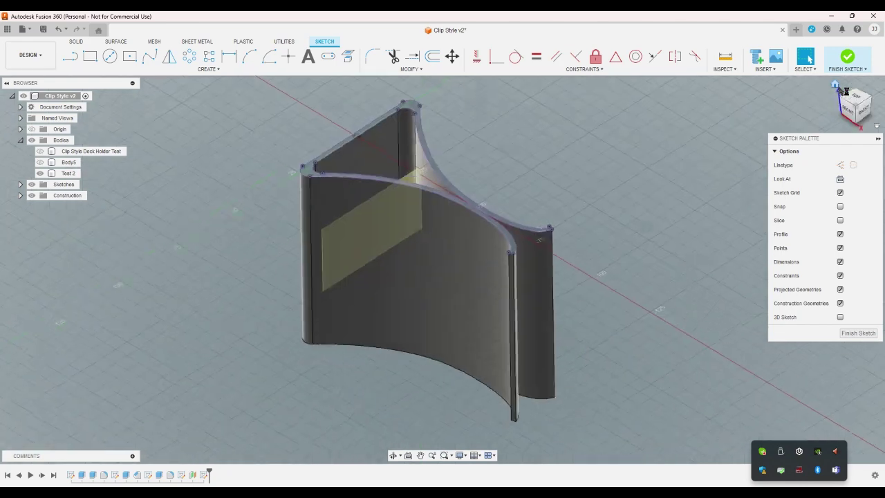
pyautogui.click(858, 96)
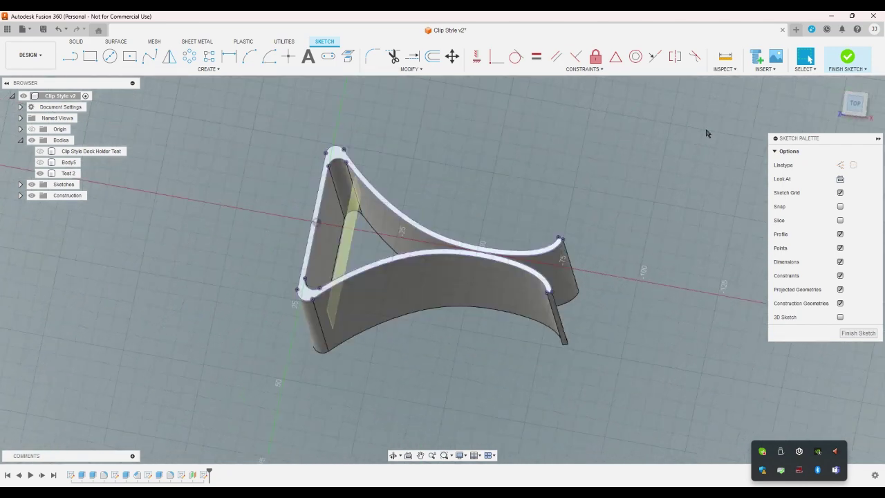
pyautogui.hotkey('ctrl', 'a')
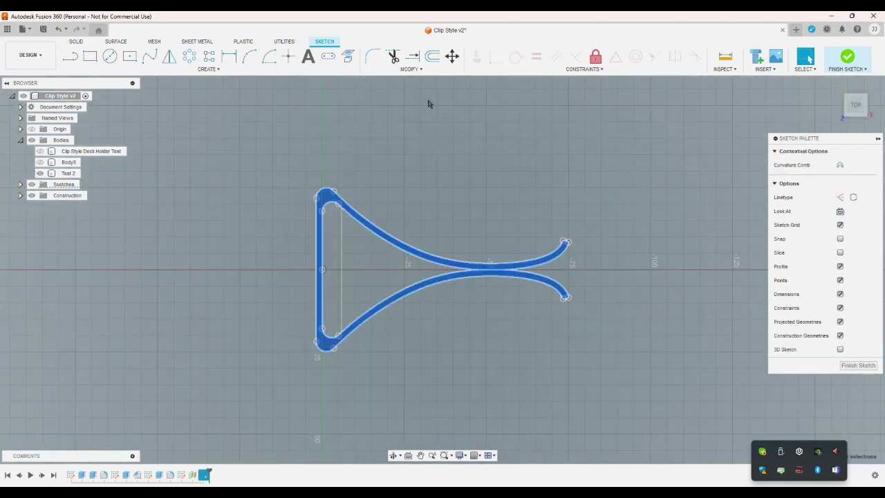
# Window-select the whole projected clip outline and start Move/Copy on it
pyautogui.click(451, 57)
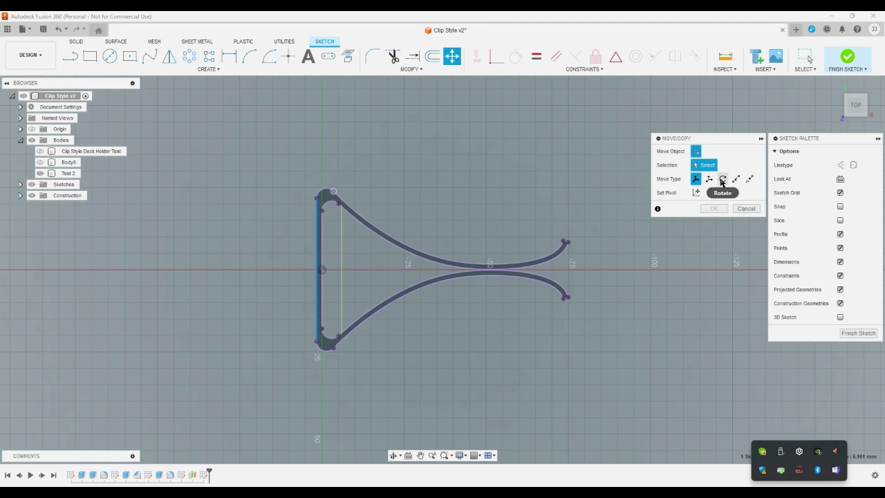
pyautogui.click(747, 209)
pyautogui.moveTo(274, 132)
pyautogui.mouseDown()
pyautogui.moveTo(636, 427)
pyautogui.moveTo(641, 372)
pyautogui.mouseUp()
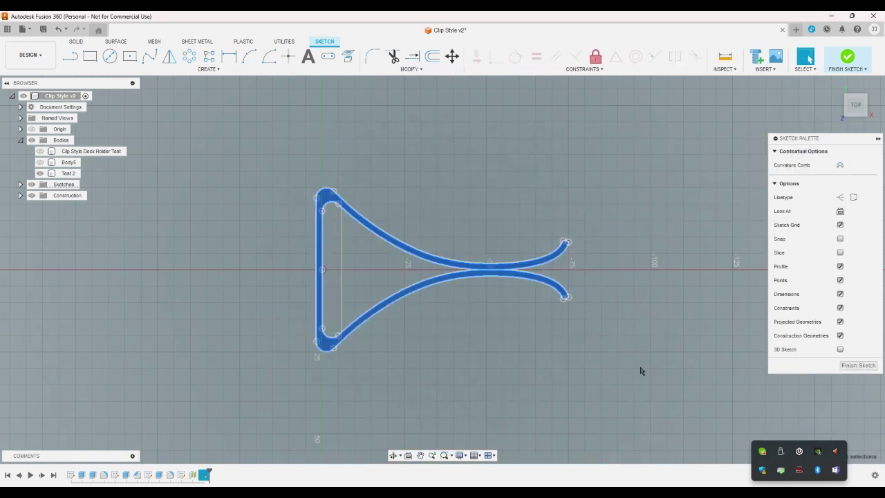
pyautogui.rightClick(406, 188)
pyautogui.click(399, 370)
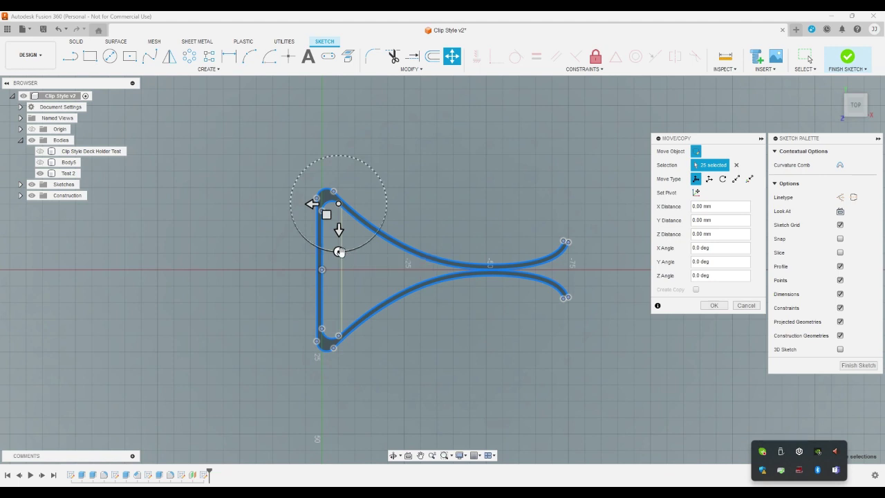
# Rotate the outline 90° upward and place it above-left of the original, entering a -15 offset
pyautogui.moveTo(339, 251); pyautogui.dragTo(398, 207)
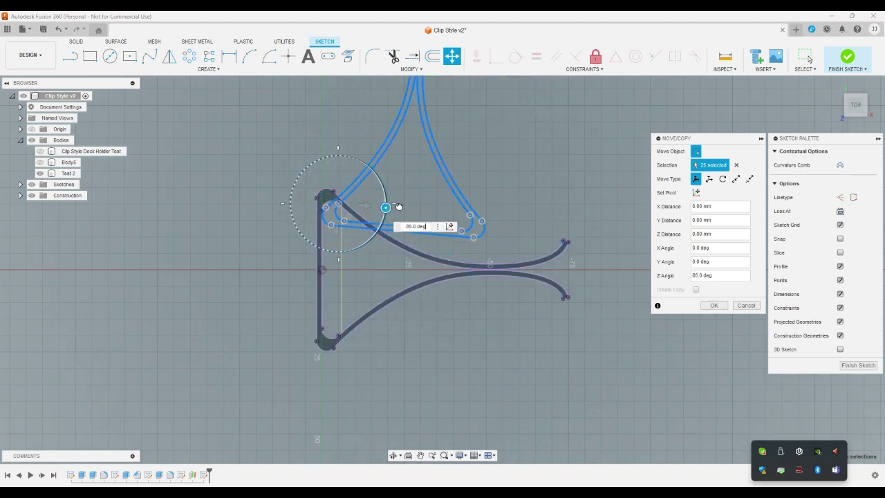
pyautogui.click(340, 228)
pyautogui.write('-15')
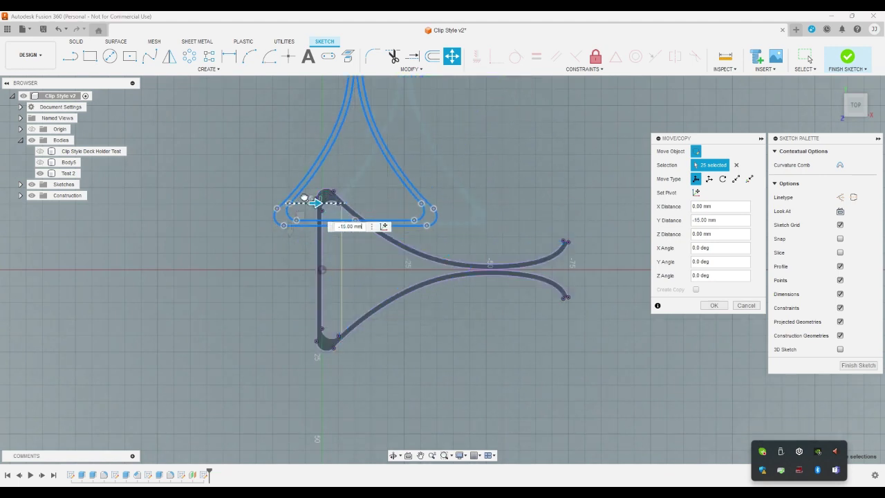
pyautogui.moveTo(305, 198); pyautogui.dragTo(201, 185)
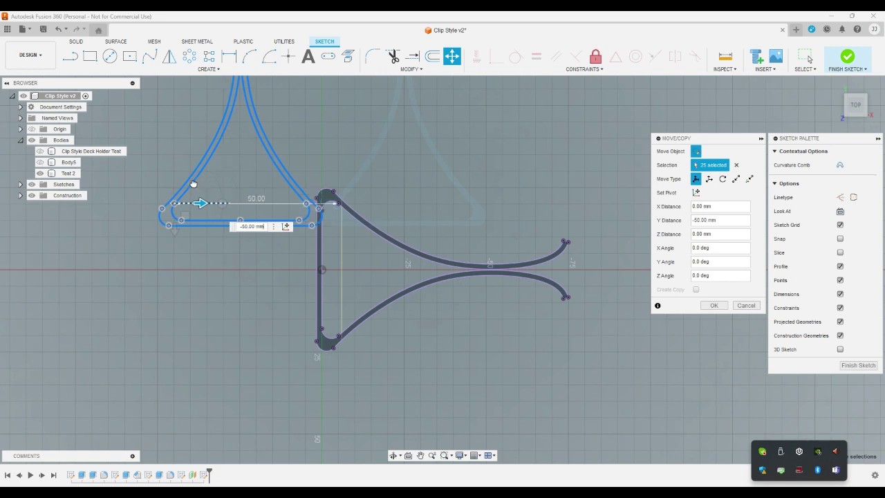
pyautogui.moveTo(158, 228); pyautogui.dragTo(158, 205)
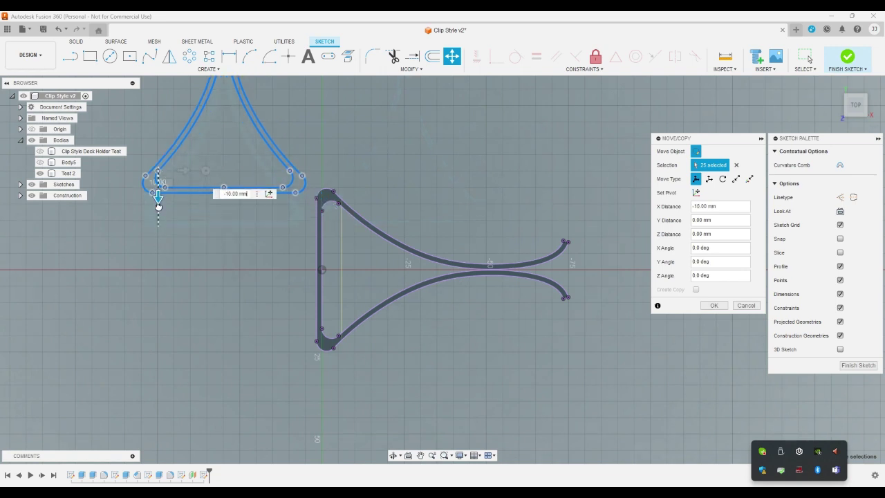
pyautogui.moveTo(182, 170); pyautogui.dragTo(202, 171)
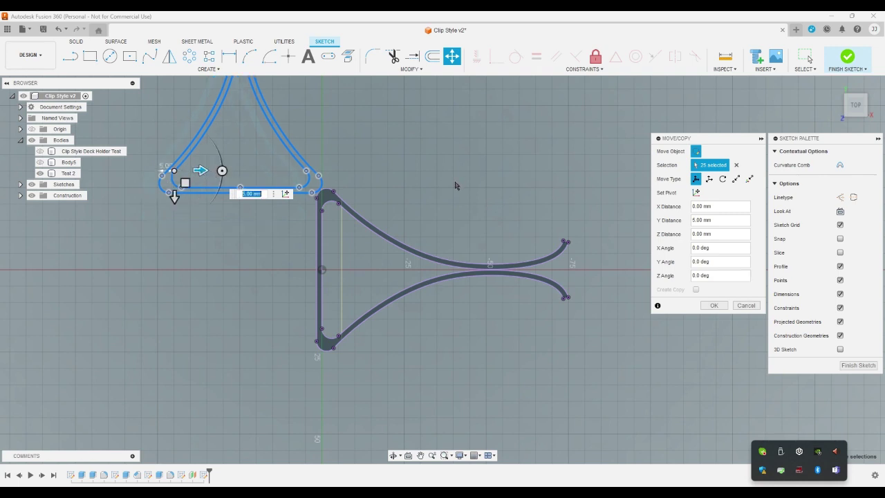
pyautogui.click(714, 305)
pyautogui.scroll(-5, 652, 311)
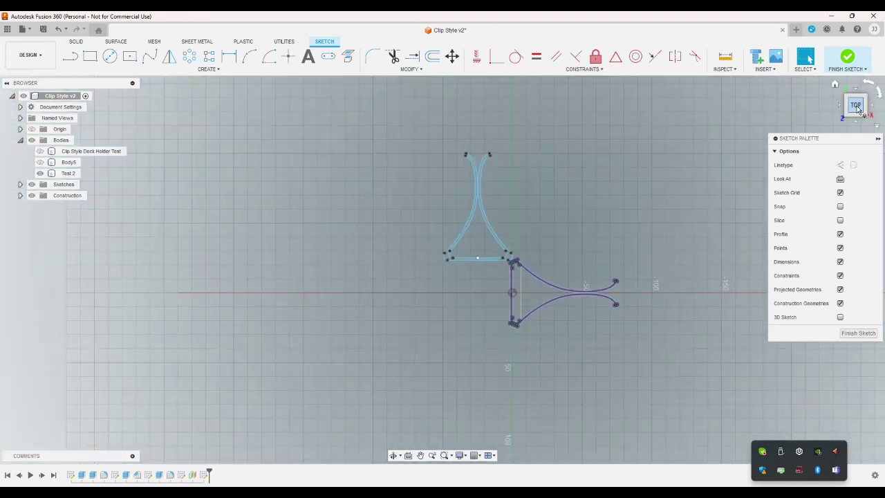
# Zoom in and select, then deselect, the upper outline's profile
pyautogui.scroll(5, 533, 226)
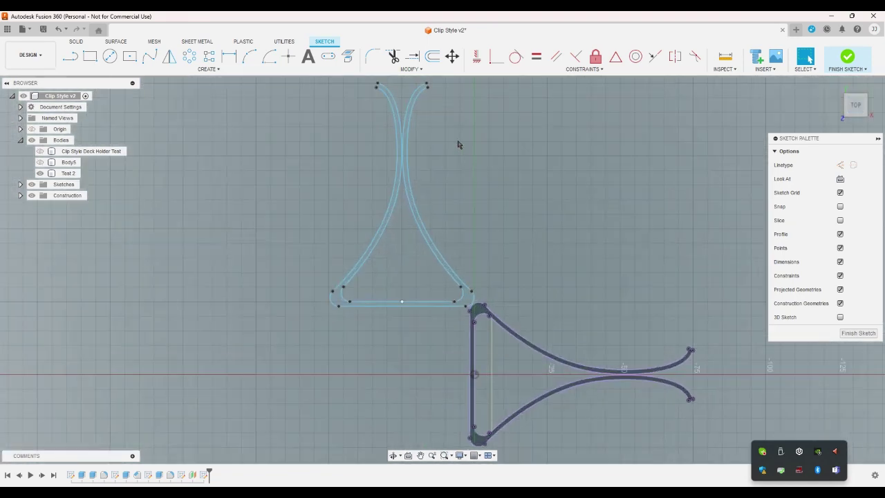
pyautogui.scroll(5, 428, 118)
pyautogui.click(375, 108)
pyautogui.scroll(-3, 469, 153)
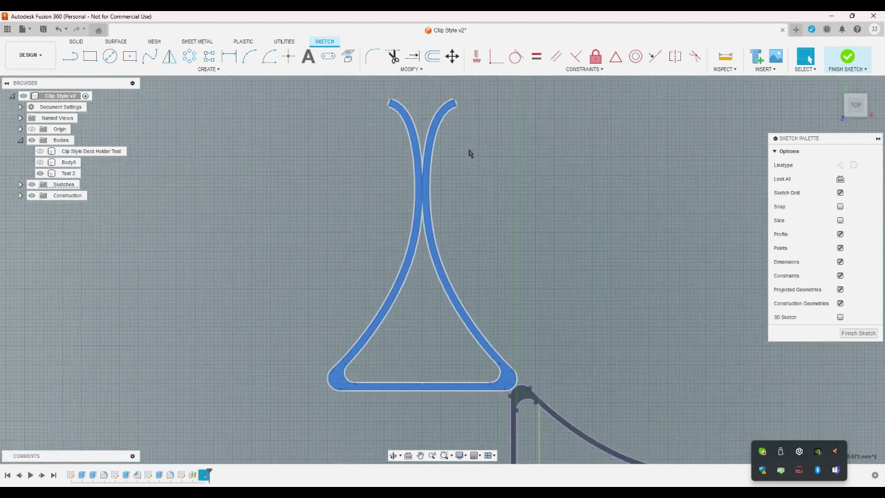
pyautogui.scroll(-2, 469, 153)
pyautogui.click(535, 298)
pyautogui.scroll(4, 535, 300)
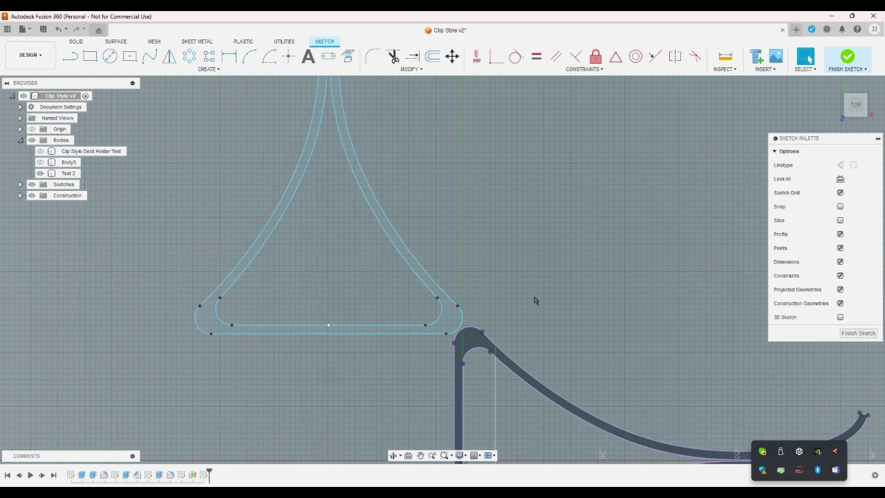
pyautogui.scroll(1, 512, 304)
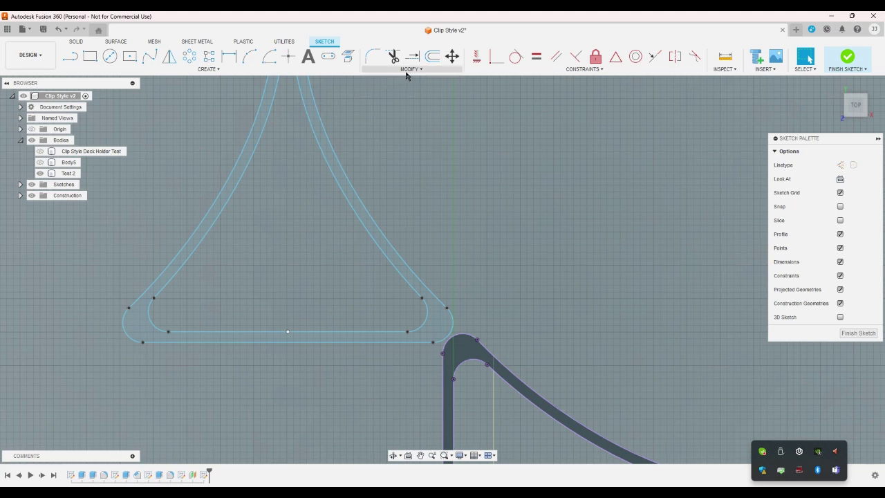
pyautogui.scroll(-3, 377, 142)
# Constrain the upper outline's corner horizontally/vertically to the lower profile's corner
pyautogui.click(496, 57)
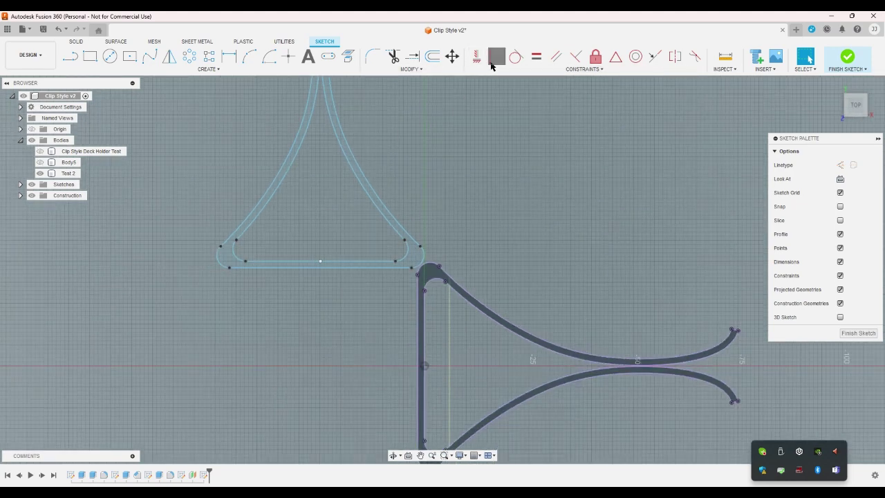
pyautogui.scroll(2, 439, 233)
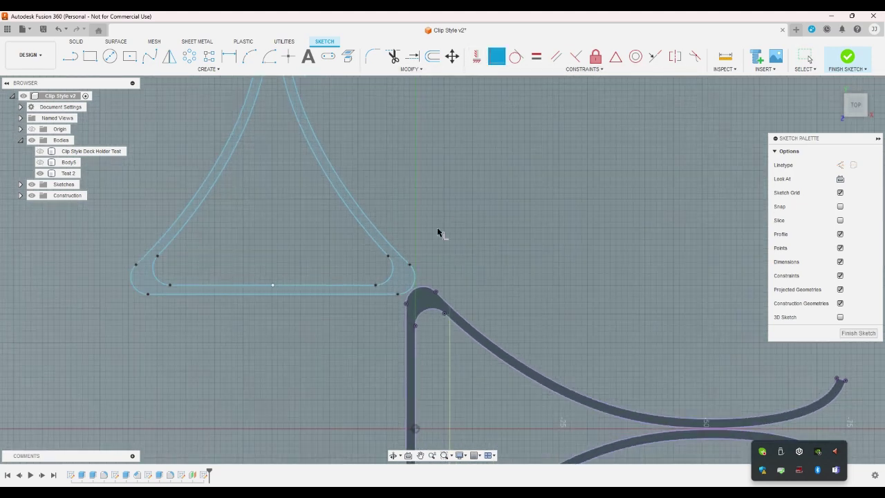
pyautogui.click(412, 307)
pyautogui.scroll(-2, 464, 275)
pyautogui.scroll(-4, 432, 294)
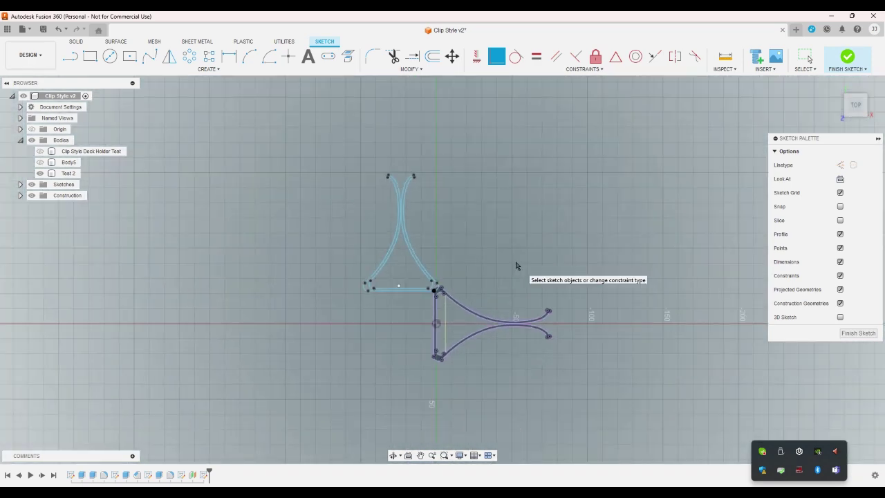
pyautogui.press('Escape')
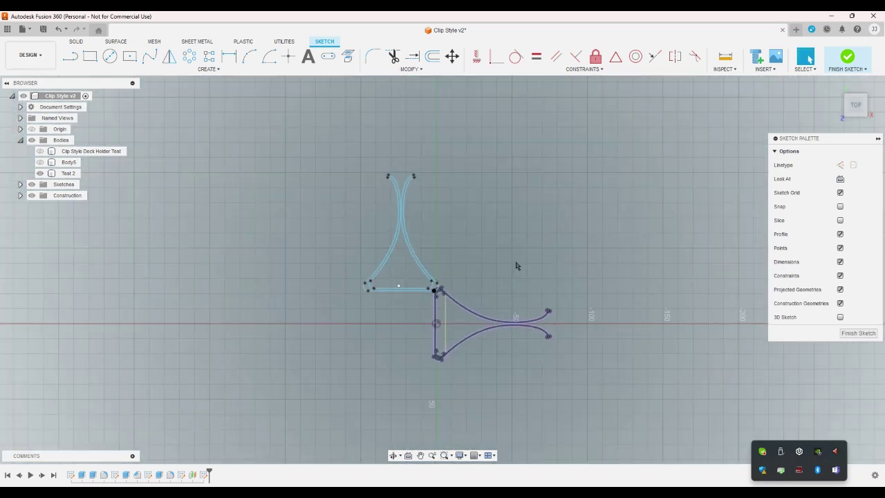
# Select the lower curved clip profile
pyautogui.scroll(4, 459, 284)
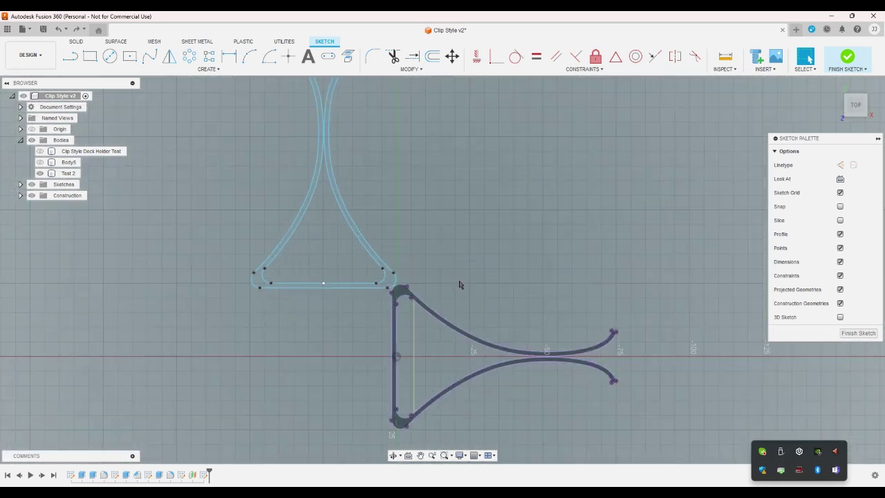
pyautogui.scroll(-1, 459, 284)
pyautogui.scroll(-3, 456, 283)
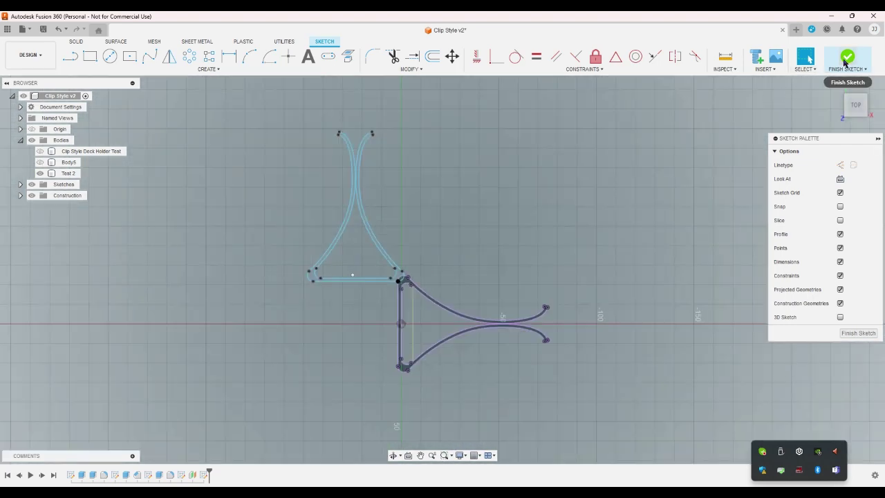
pyautogui.scroll(4, 408, 290)
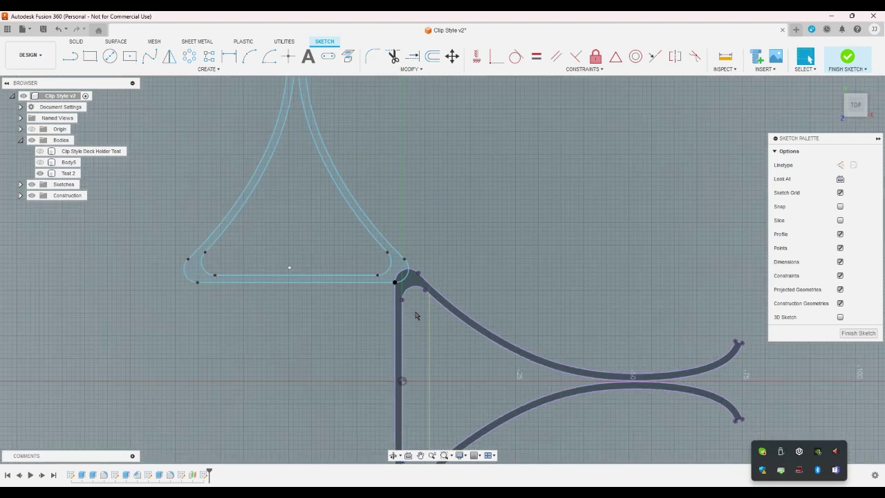
pyautogui.scroll(5, 416, 315)
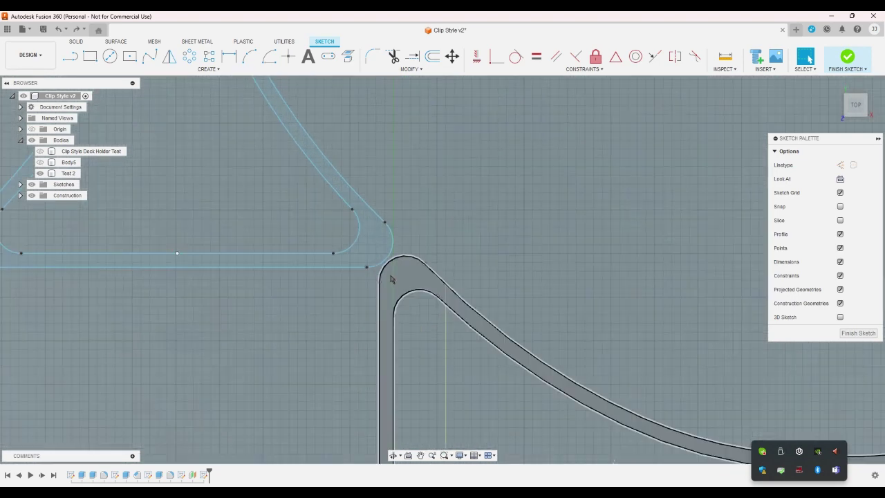
pyautogui.click(430, 254)
pyautogui.scroll(-2, 256, 317)
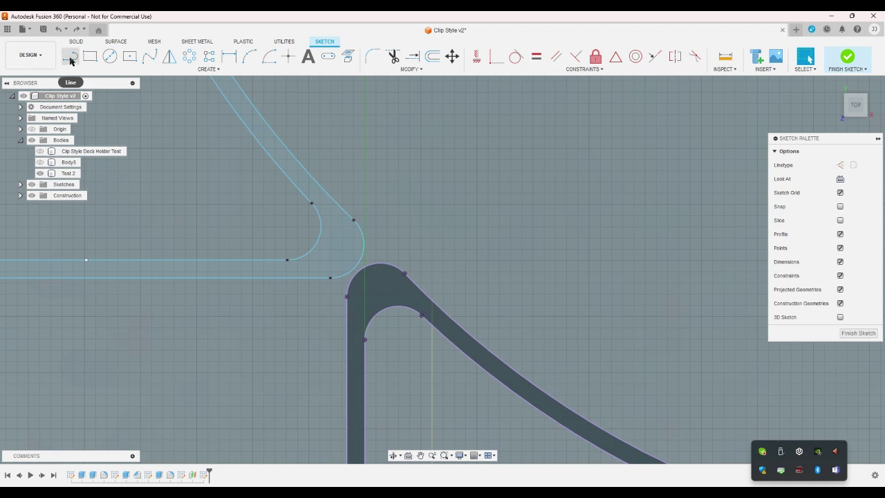
# Draw a diagonal line from near the outlines' corners down to the lower left
pyautogui.click(70, 61)
pyautogui.click(412, 222)
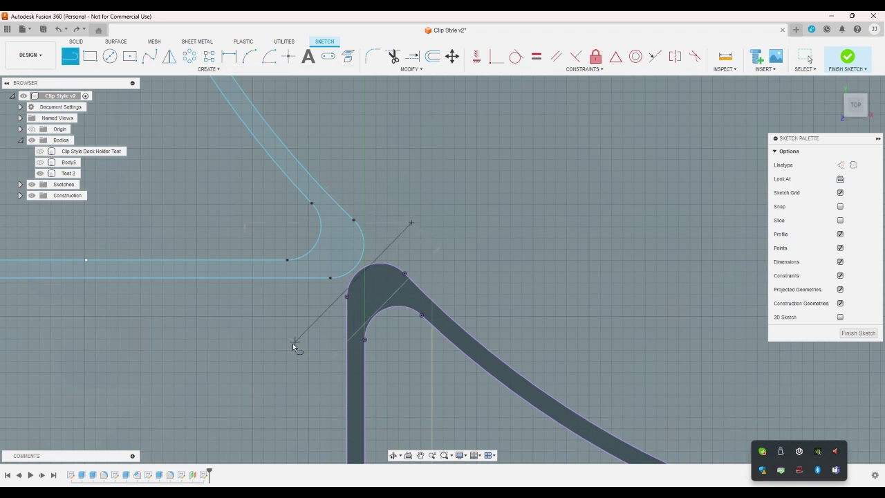
pyautogui.click(260, 368)
pyautogui.rightClick(385, 175)
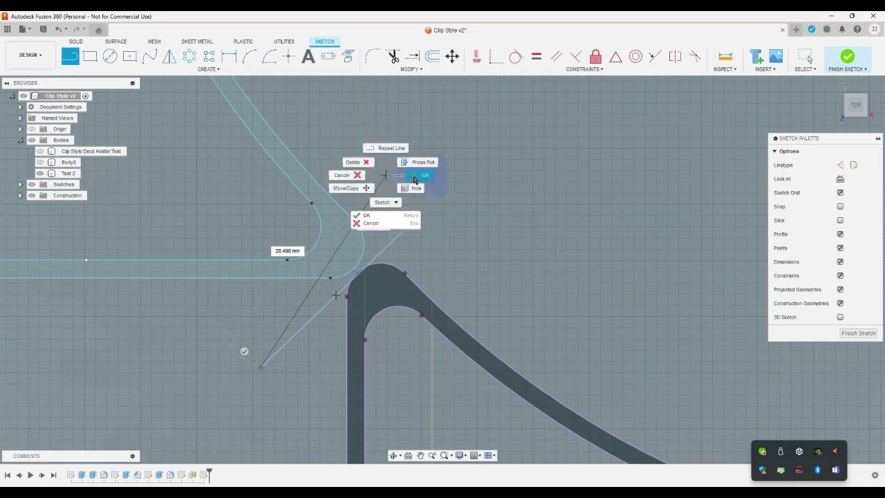
pyautogui.click(415, 176)
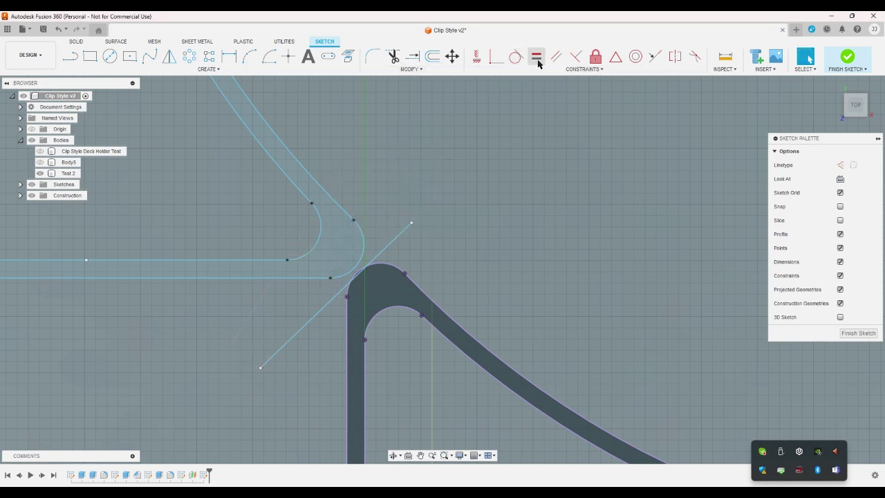
# Dimension the diagonal line at 45° to the clip's vertical edge
pyautogui.click(229, 57)
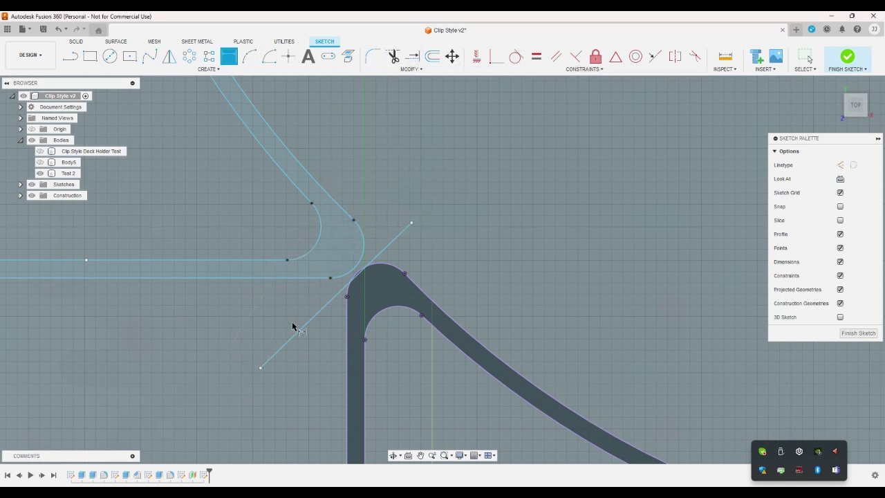
pyautogui.click(299, 330)
pyautogui.click(347, 348)
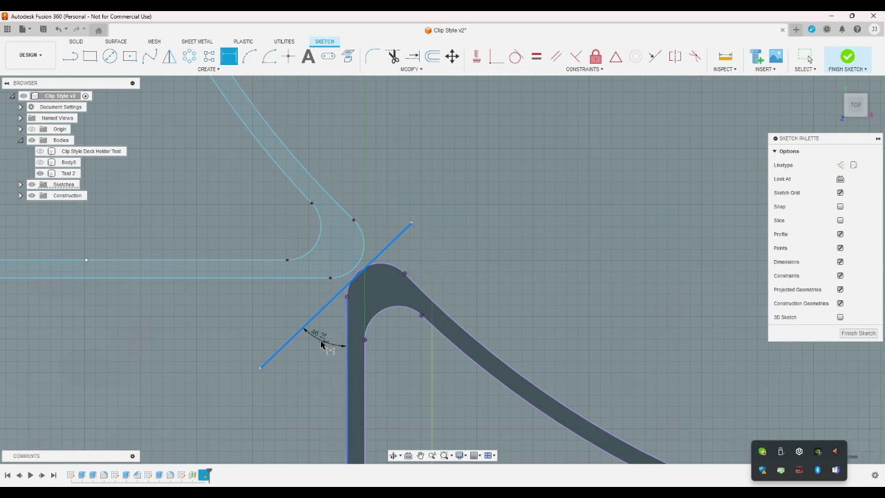
pyautogui.click(325, 341)
pyautogui.write('45')
pyautogui.press('Return')
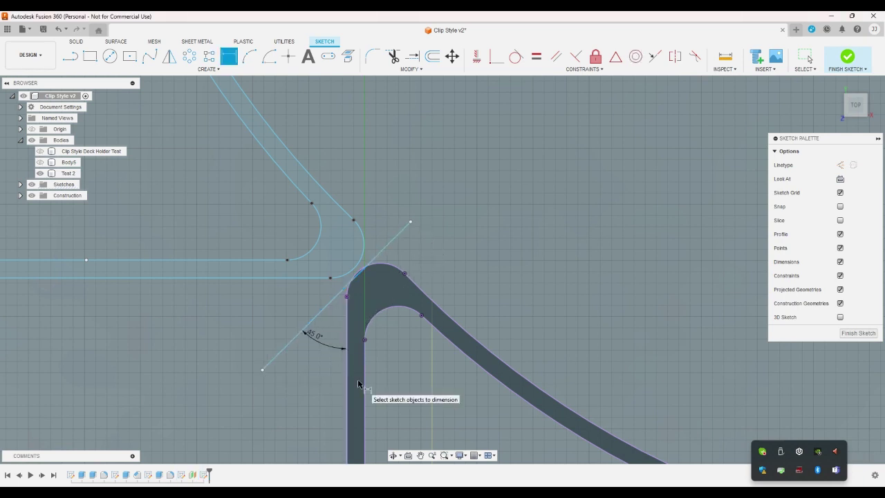
# Begin a tangent constraint on the diagonal line, then cancel it
pyautogui.click(516, 56)
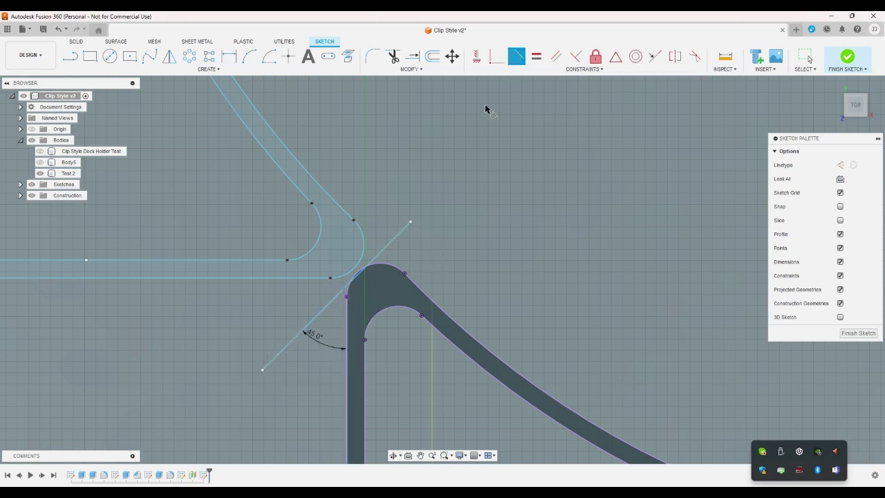
pyautogui.click(396, 238)
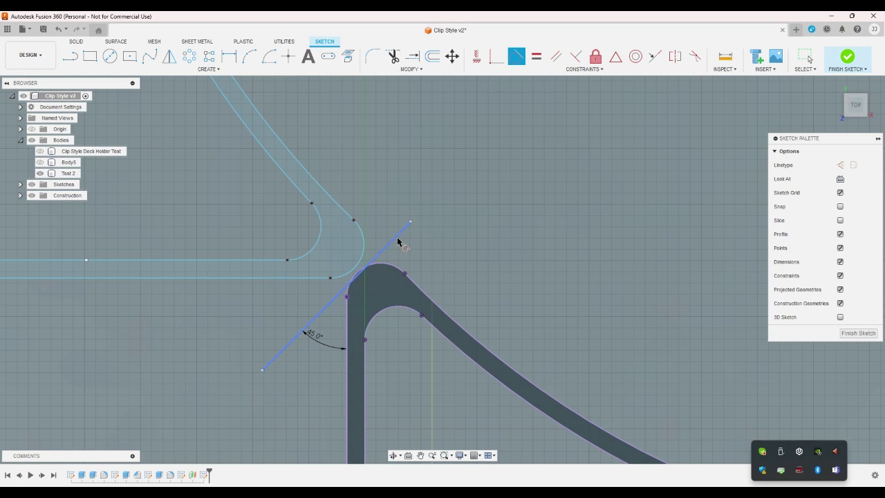
pyautogui.rightClick(366, 266)
pyautogui.press('Escape')
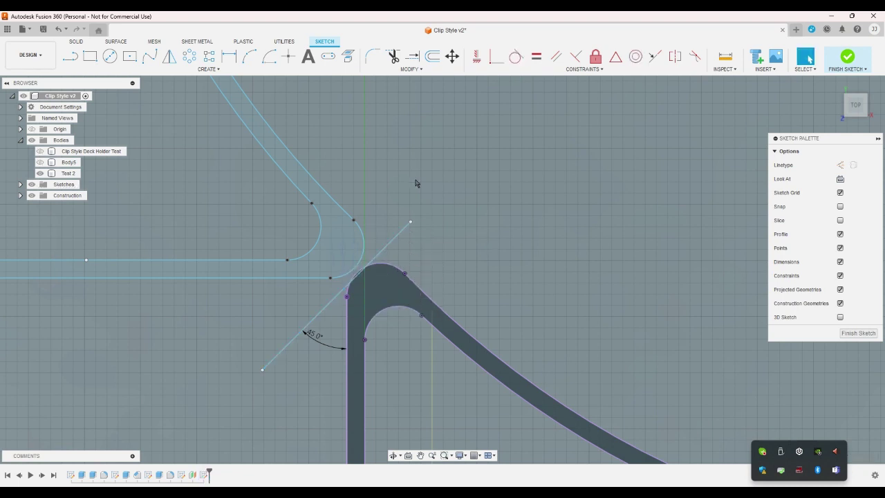
# Draw a three-point arc rounding the clip's top corner
pyautogui.click(110, 56)
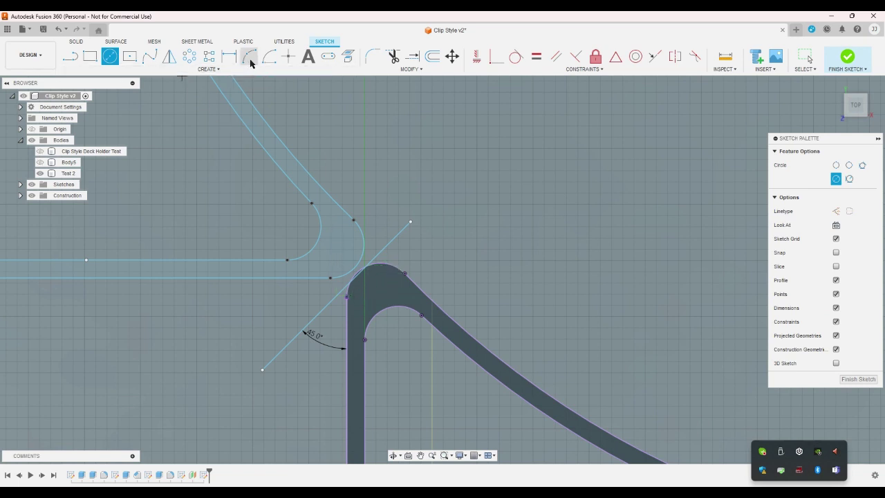
pyautogui.click(249, 56)
pyautogui.click(347, 296)
pyautogui.click(404, 274)
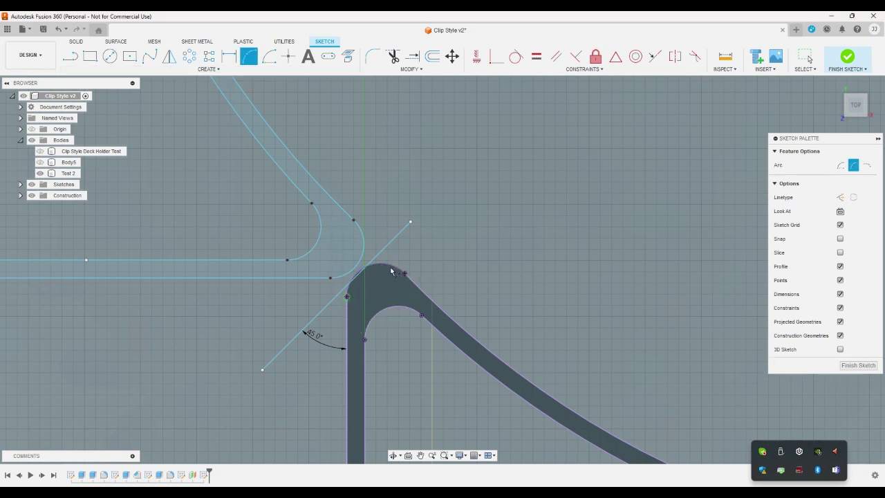
pyautogui.rightClick(432, 257)
pyautogui.click(459, 239)
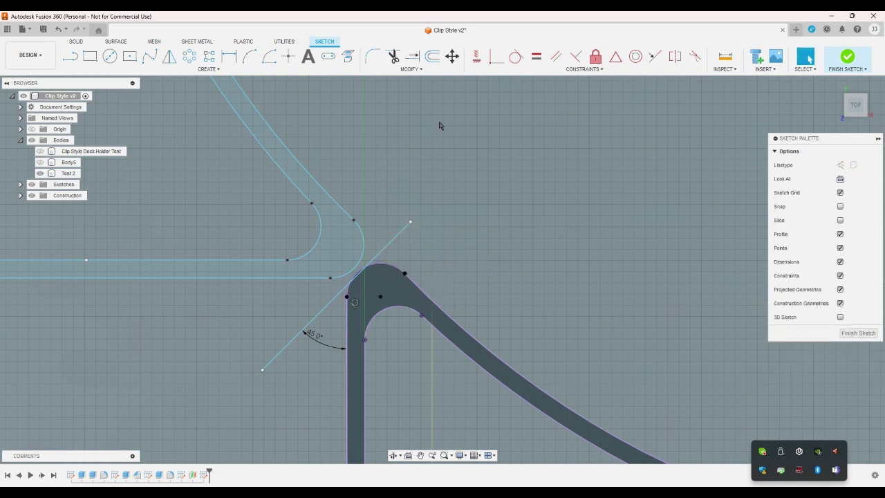
# Make the 45° diagonal line tangent to the new arc
pyautogui.click(517, 56)
pyautogui.click(393, 240)
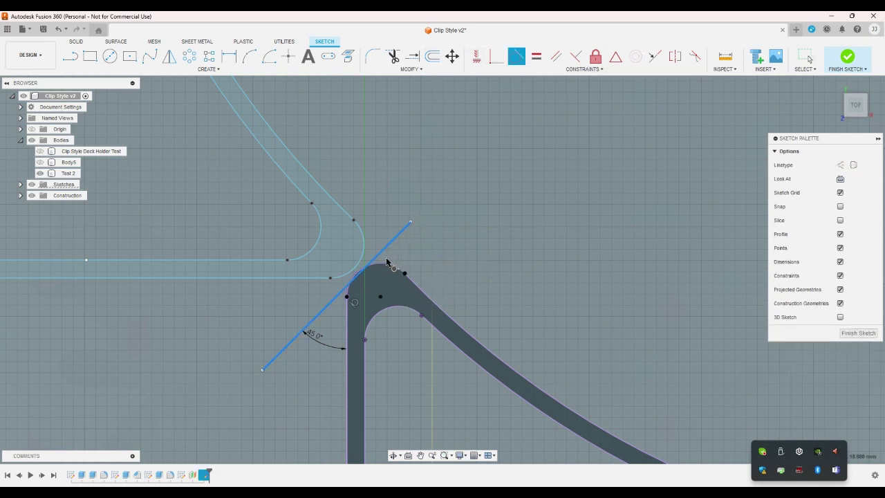
pyautogui.click(388, 264)
pyautogui.rightClick(458, 255)
pyautogui.click(459, 239)
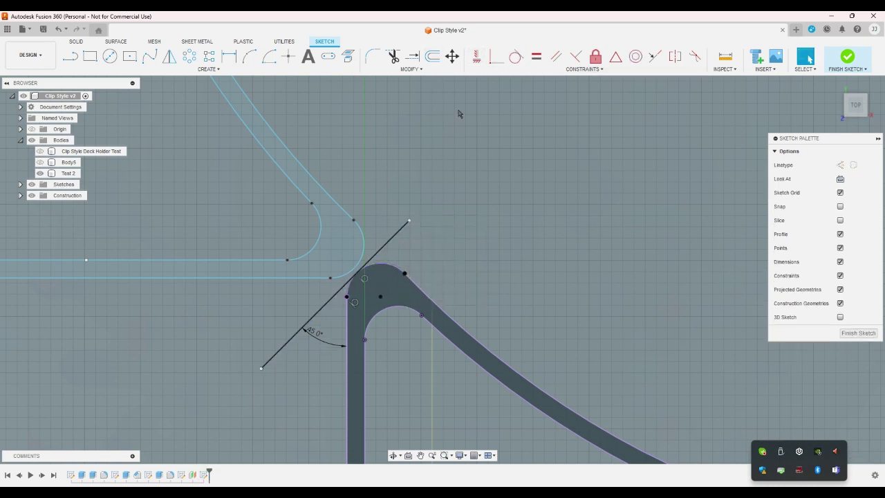
# Make the diagonal line tangent to the neighbouring light-blue curve
pyautogui.click(516, 56)
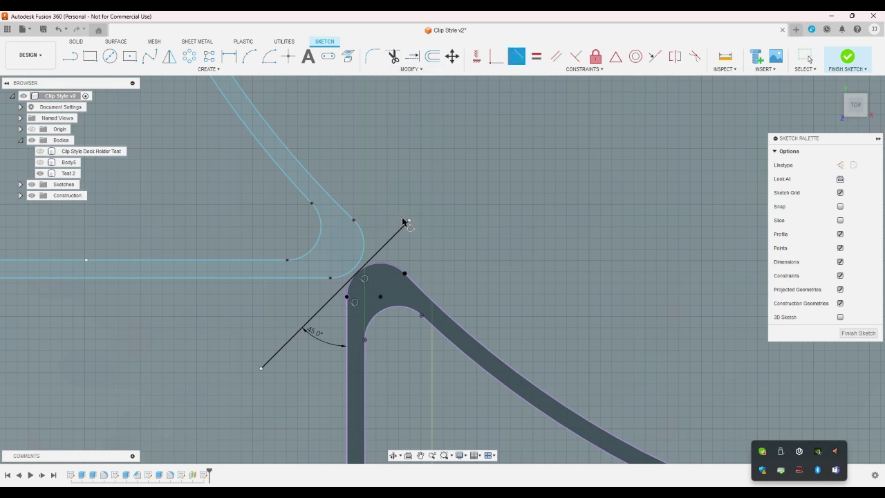
pyautogui.click(362, 244)
pyautogui.rightClick(376, 257)
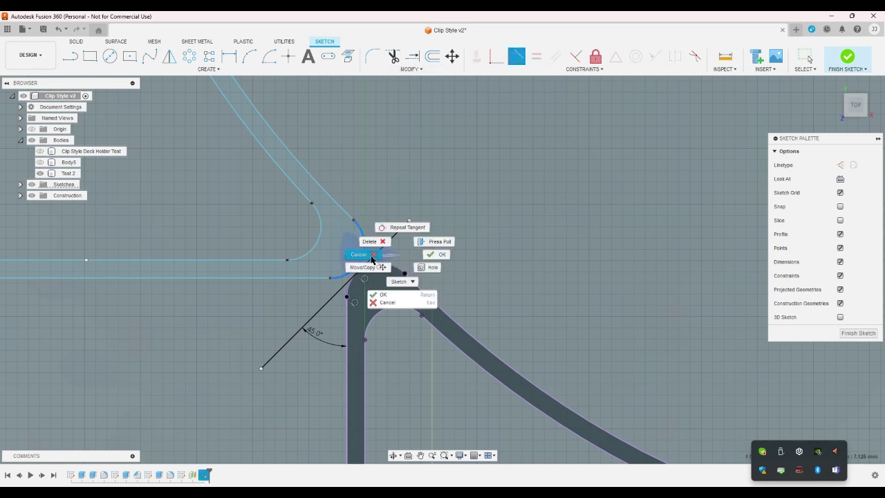
pyautogui.click(398, 229)
pyautogui.scroll(-2, 482, 274)
pyautogui.scroll(-4, 482, 275)
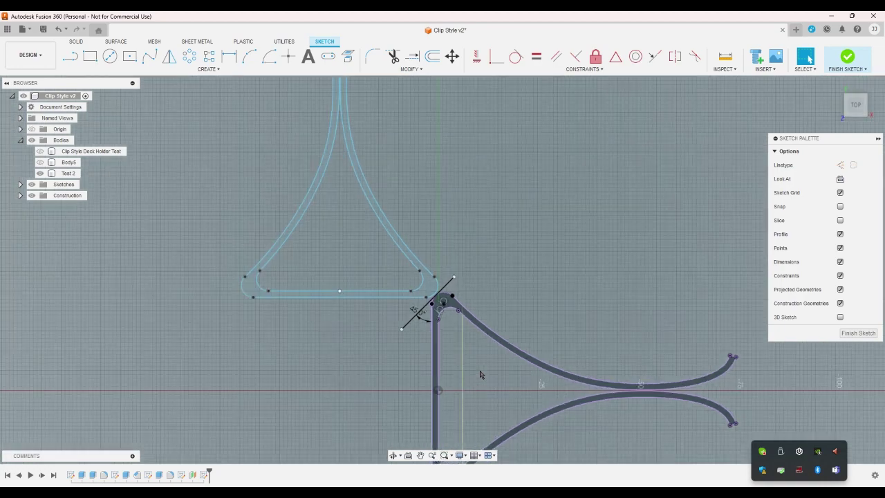
pyautogui.scroll(-1, 486, 396)
pyautogui.scroll(5, 465, 332)
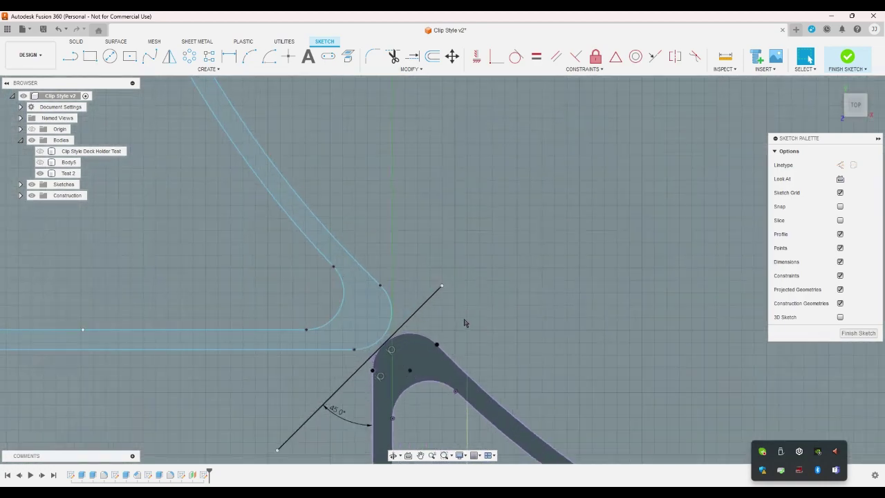
pyautogui.scroll(-3, 464, 323)
pyautogui.scroll(3, 466, 322)
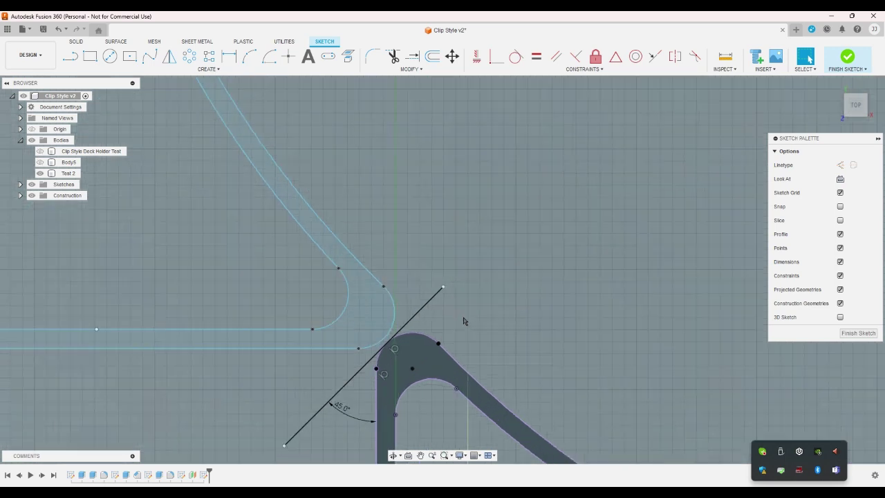
# Draw a horizontal line from the arc's endpoint across the clip's top
pyautogui.click(70, 56)
pyautogui.scroll(2, 408, 295)
pyautogui.click(455, 369)
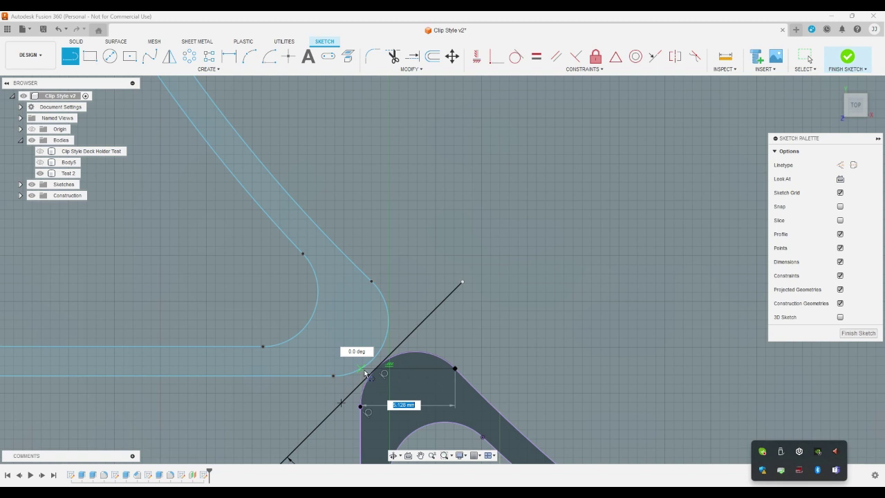
pyautogui.click(365, 369)
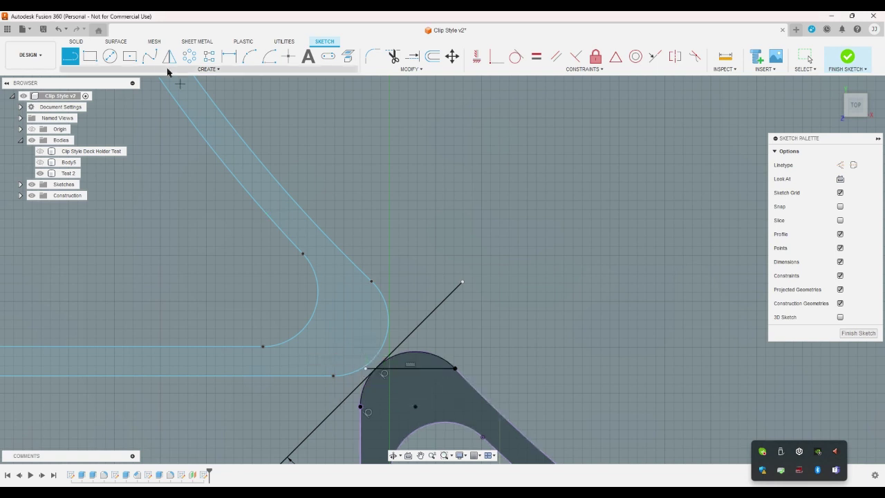
# Draw a vertical line from the body's left edge point, then undo it
pyautogui.click(361, 407)
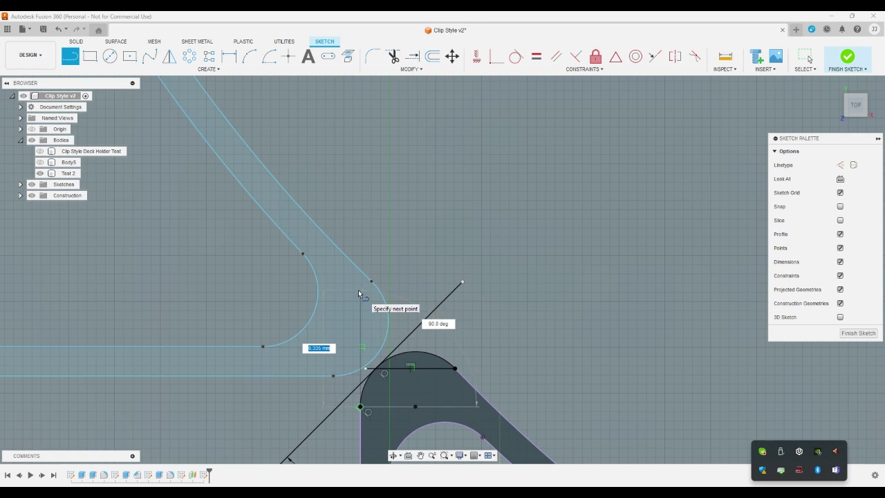
pyautogui.click(359, 290)
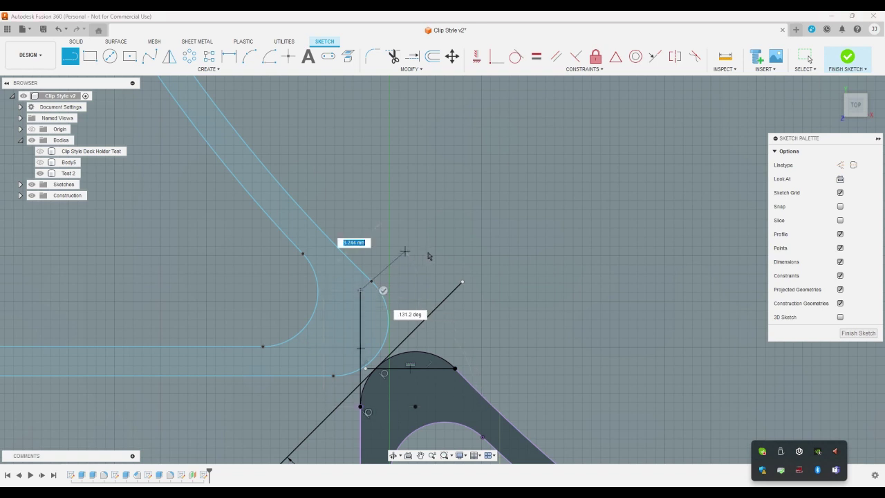
pyautogui.press('Escape')
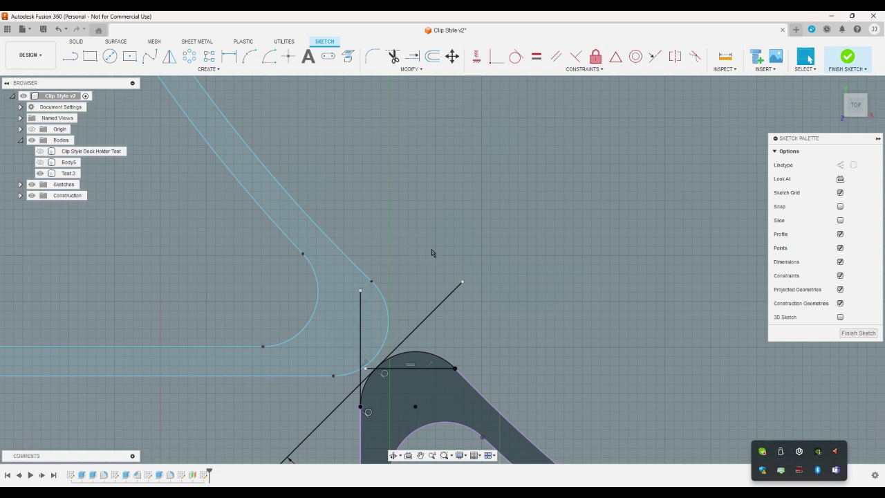
pyautogui.hotkey('ctrl', 'z')
# Start a new line at the arc's endpoint after briefly selecting Trim
pyautogui.click(408, 61)
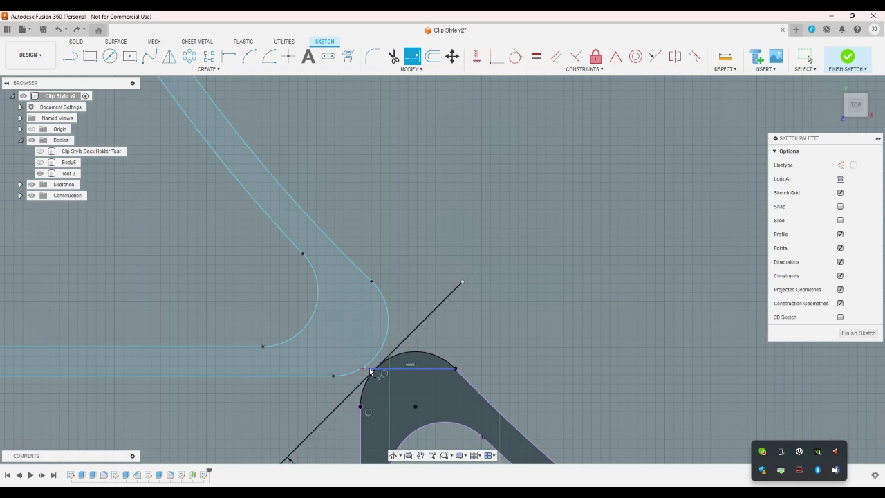
pyautogui.click(70, 56)
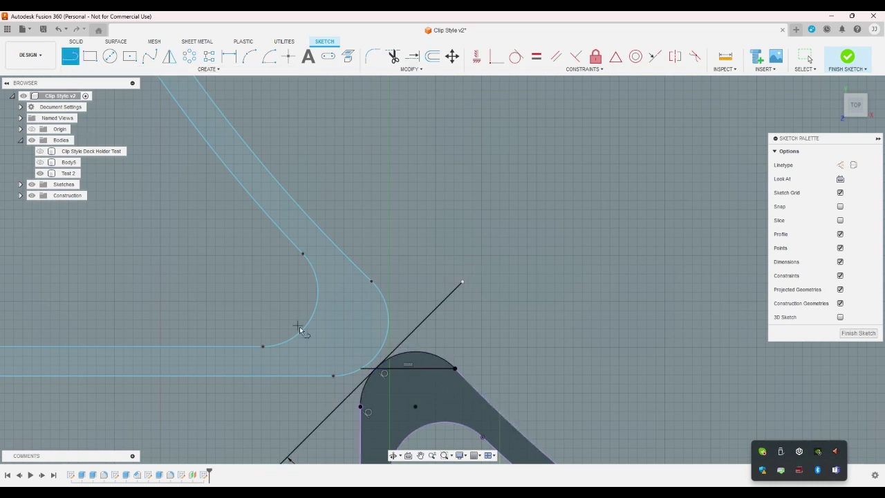
pyautogui.scroll(3, 377, 400)
pyautogui.scroll(2, 387, 408)
pyautogui.click(331, 417)
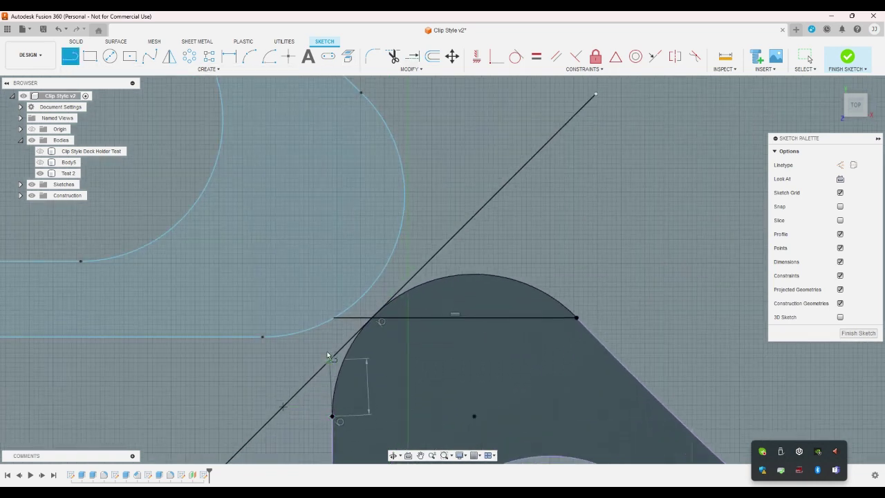
# Finish the vertical line and trim away the unwanted arc segment and short stub
pyautogui.rightClick(336, 295)
pyautogui.click(373, 294)
pyautogui.press('t')
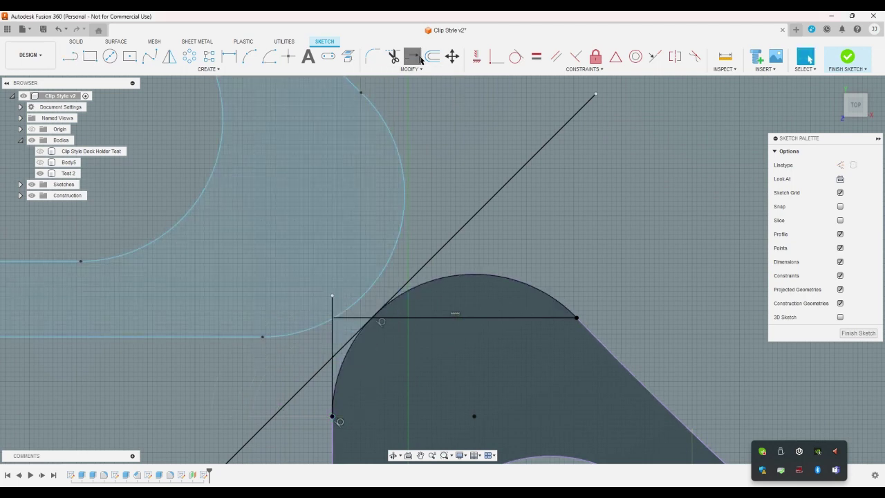
pyautogui.click(370, 296)
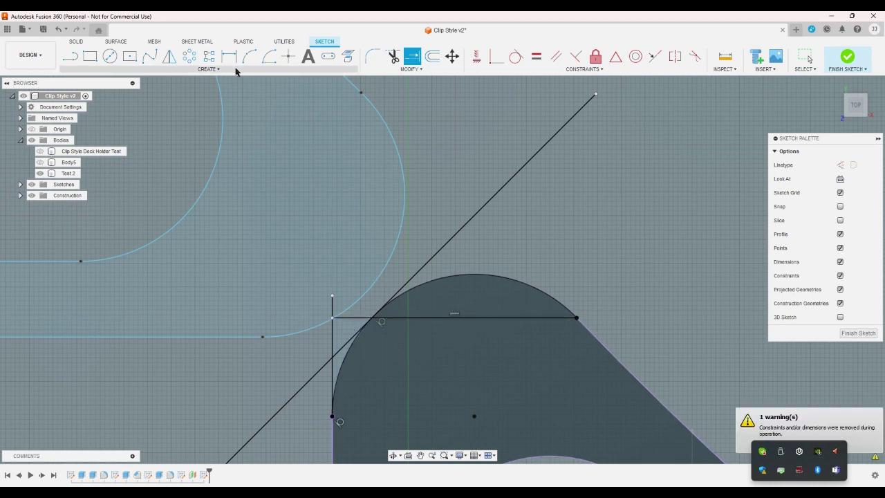
pyautogui.click(229, 56)
pyautogui.click(392, 57)
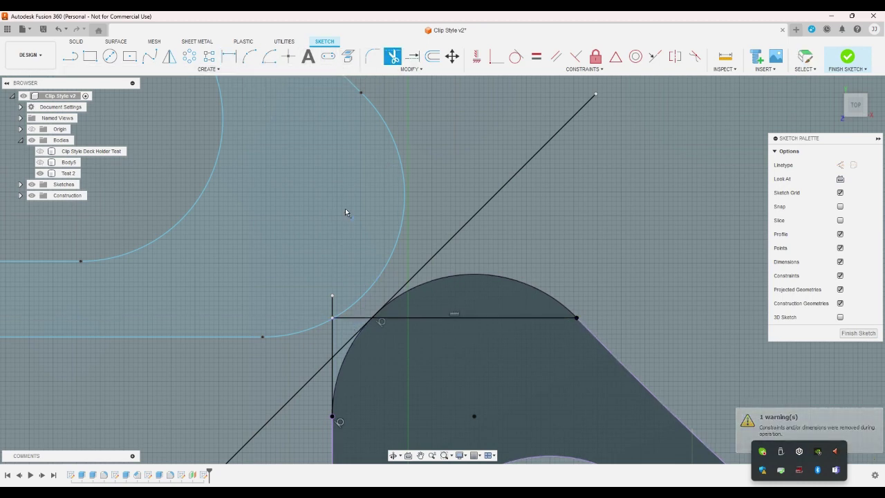
pyautogui.click(334, 302)
# Start a dimension on the top horizontal line, then cancel it
pyautogui.click(235, 70)
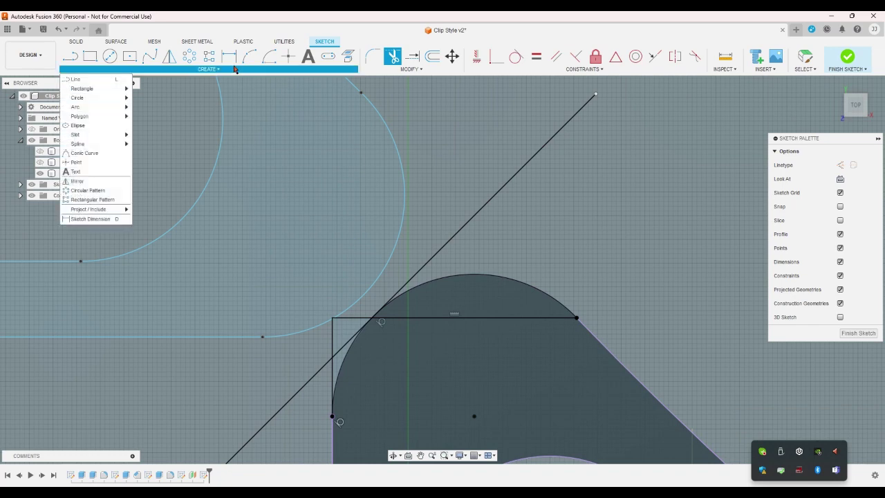
pyautogui.click(228, 56)
pyautogui.click(476, 318)
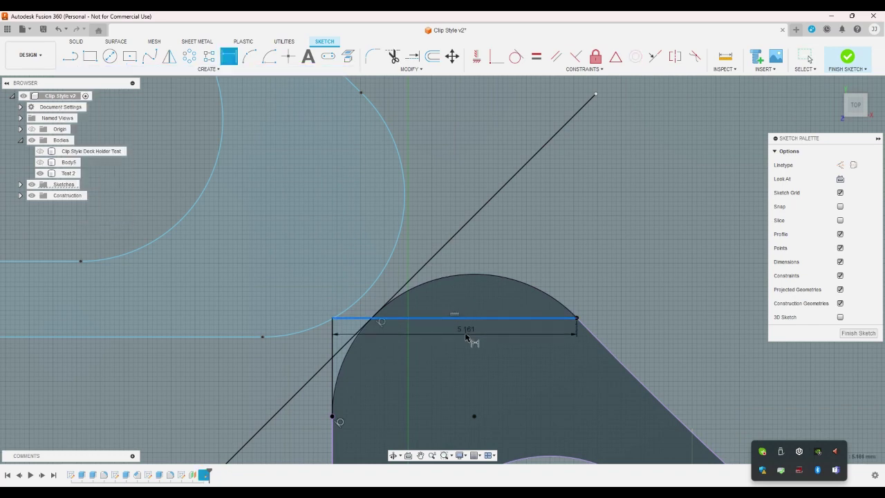
pyautogui.press('Escape')
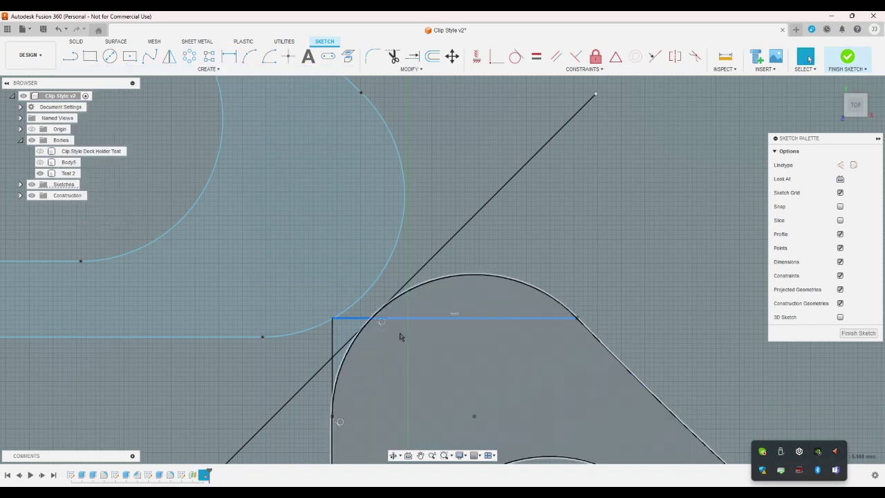
# Draw a vertical line near the top with length 19.2
pyautogui.click(79, 56)
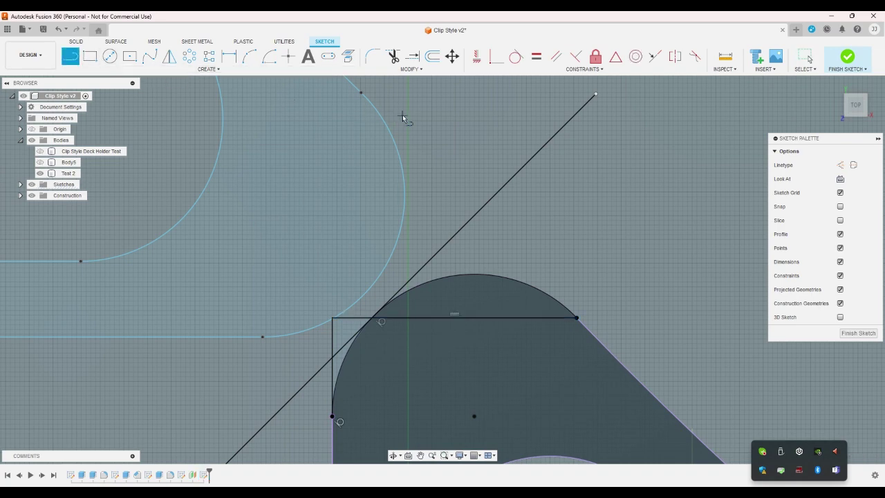
pyautogui.click(361, 92)
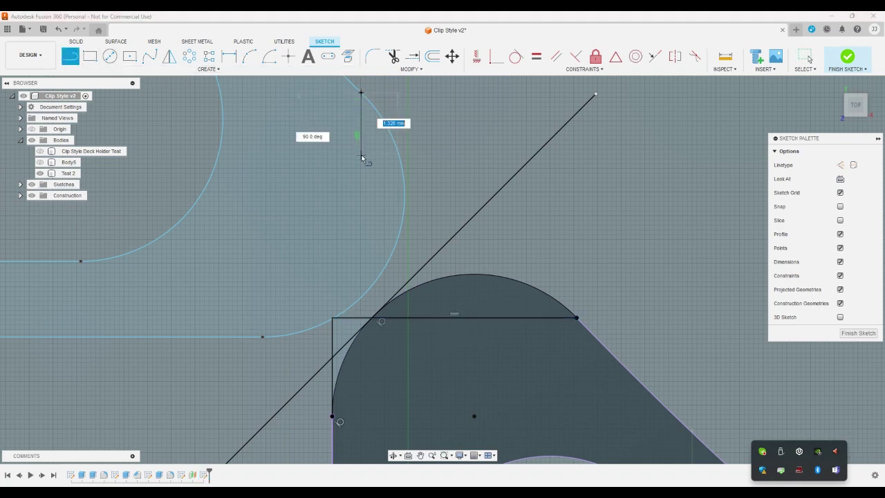
pyautogui.write('19.2')
pyautogui.press('Return')
pyautogui.press('Escape')
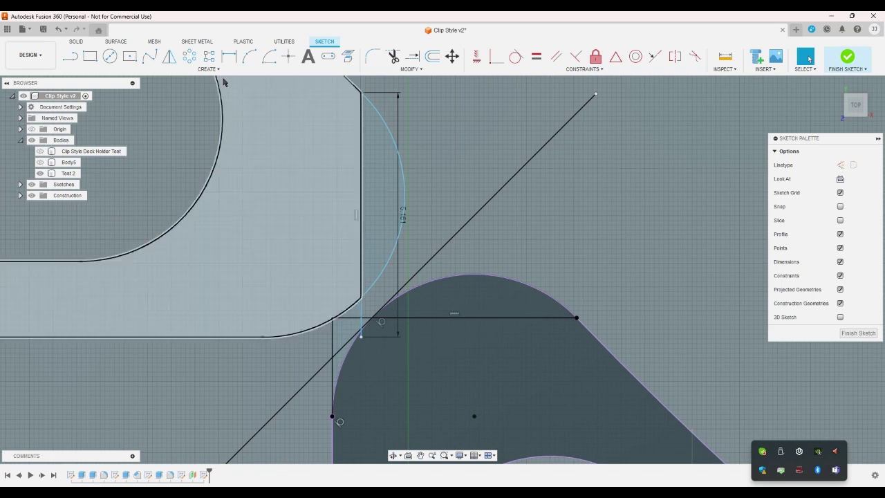
# Start and cancel two unfinished lines near the arc
pyautogui.click(70, 57)
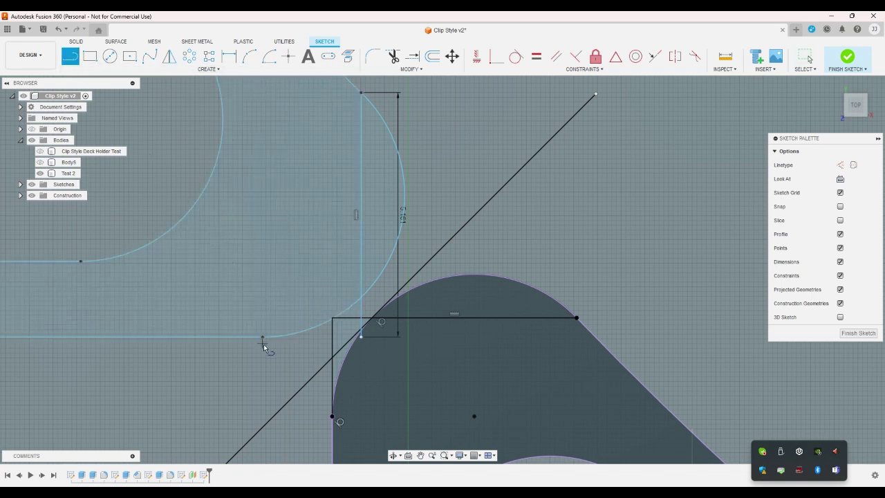
pyautogui.click(382, 330)
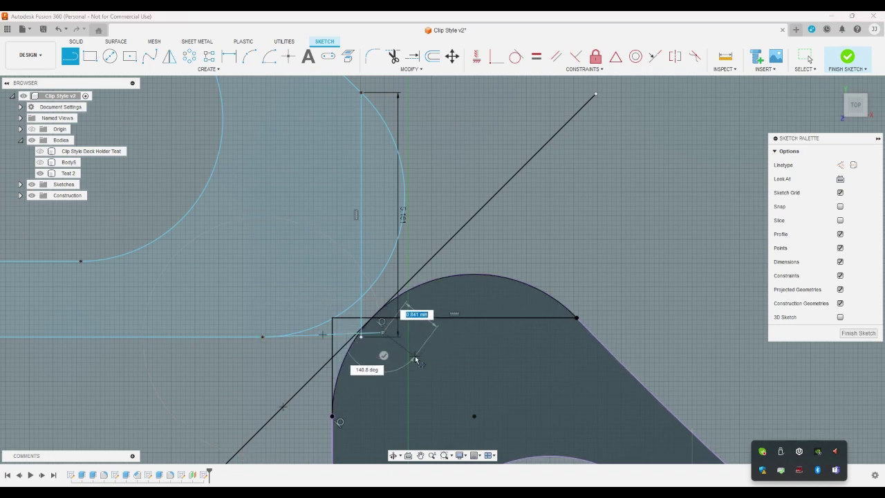
pyautogui.press('Escape')
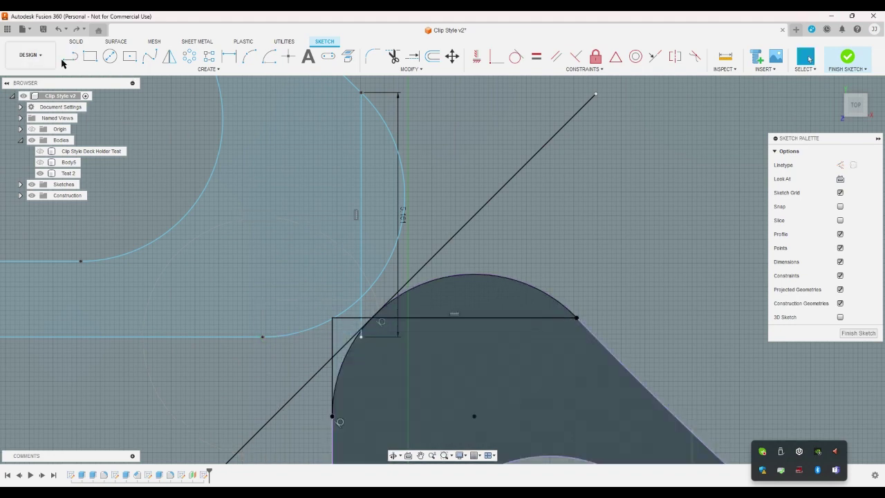
pyautogui.click(70, 57)
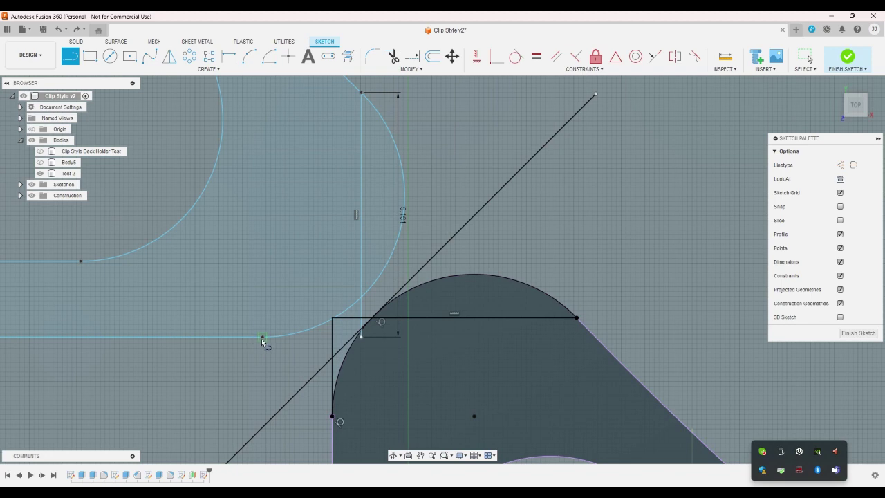
pyautogui.click(358, 342)
pyautogui.press('Escape')
pyautogui.press('Escape')
# Undo to remove the vertical line with its 5.161 dimension and the horizontal cap line
pyautogui.scroll(3, 395, 353)
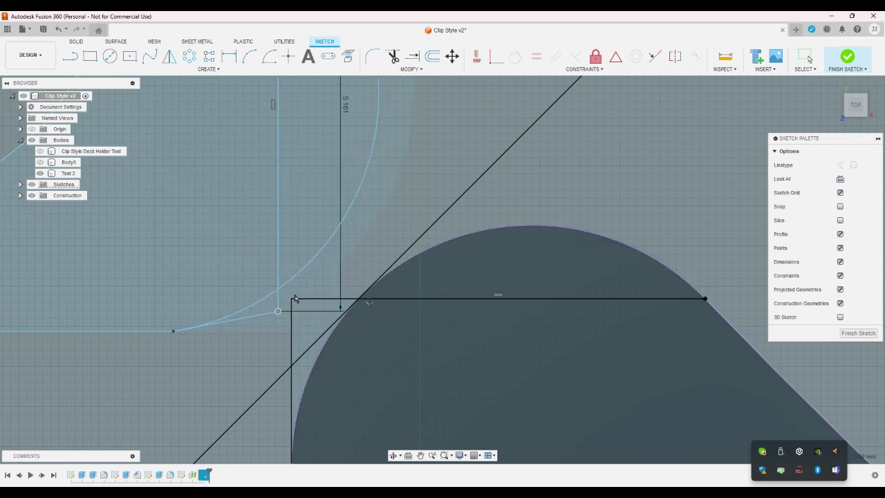
pyautogui.scroll(-2, 305, 316)
pyautogui.scroll(-6, 305, 316)
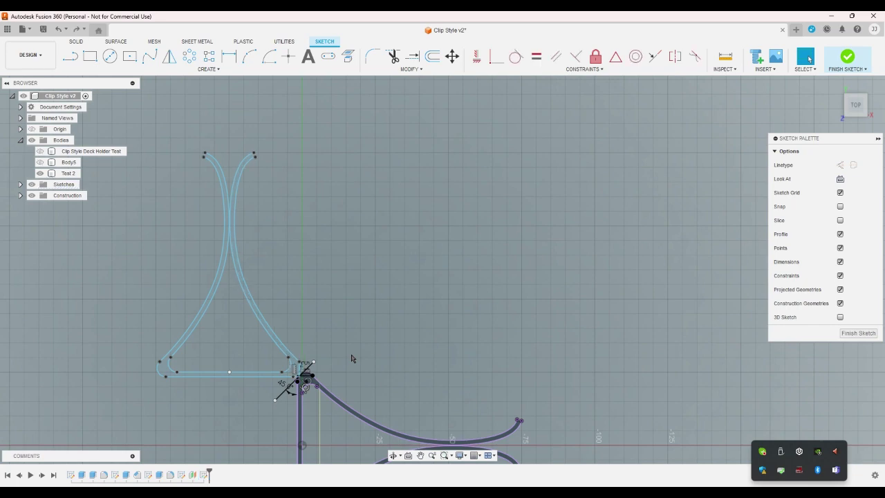
pyautogui.scroll(8, 299, 373)
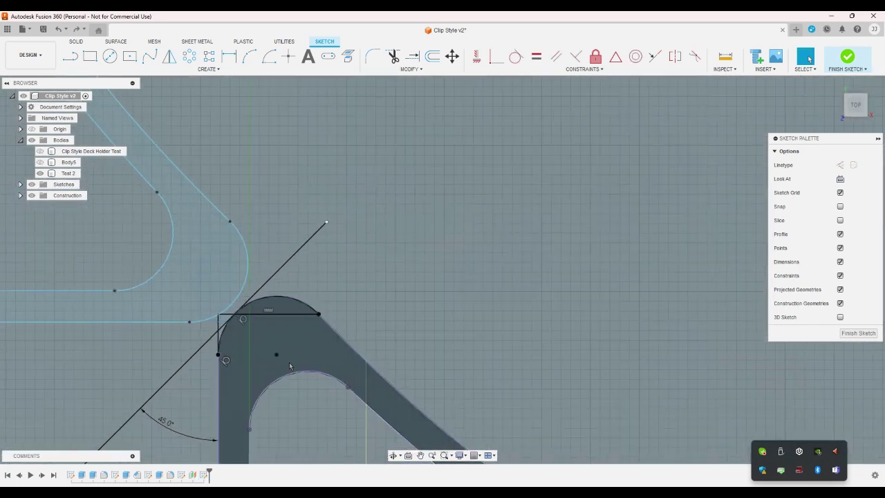
pyautogui.hotkey('ctrl', 'z')
pyautogui.hotkey('ctrl', 'z')
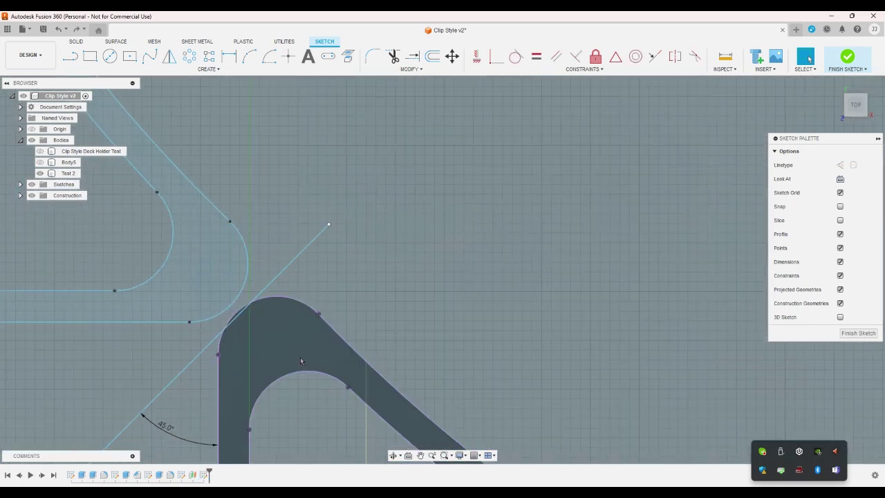
pyautogui.hotkey('ctrl', 'z')
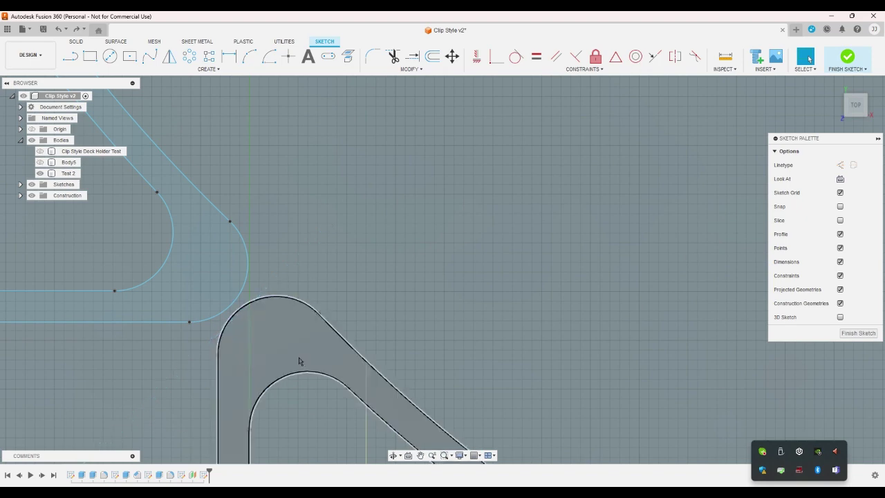
pyautogui.scroll(-5, 321, 259)
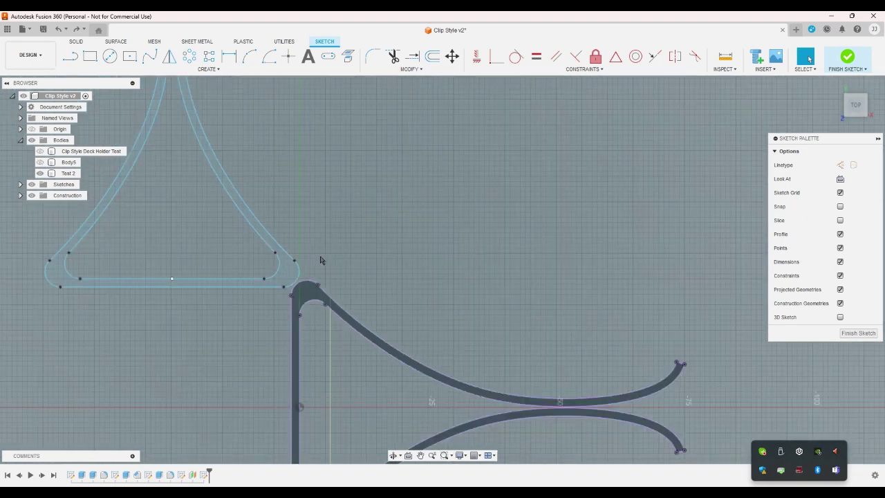
# Delete the upper light-blue copy of the profile
pyautogui.scroll(-5, 320, 260)
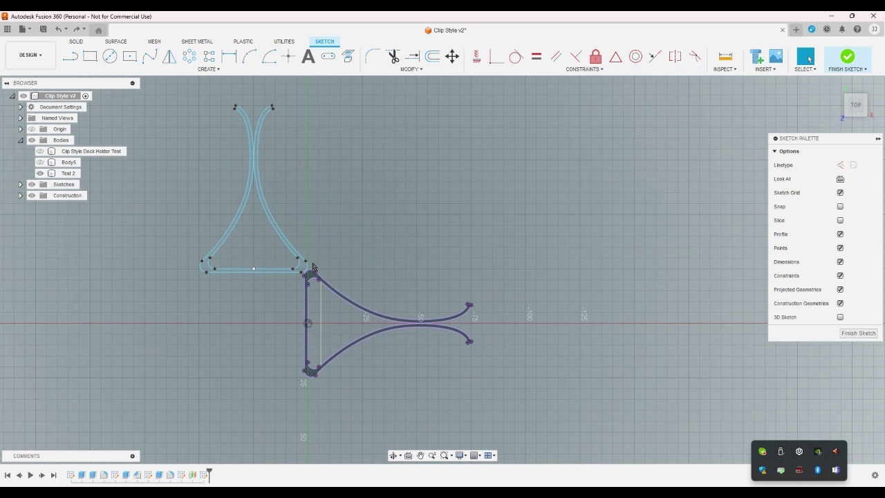
pyautogui.scroll(-3, 325, 277)
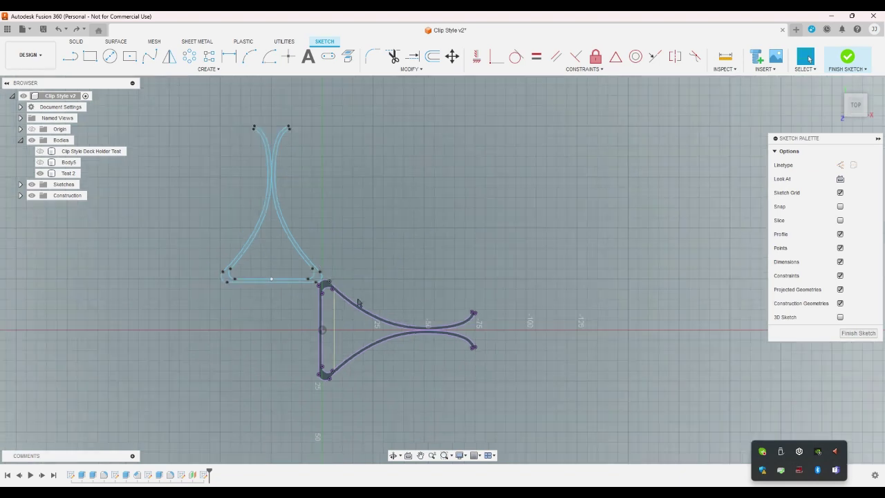
pyautogui.press('Delete')
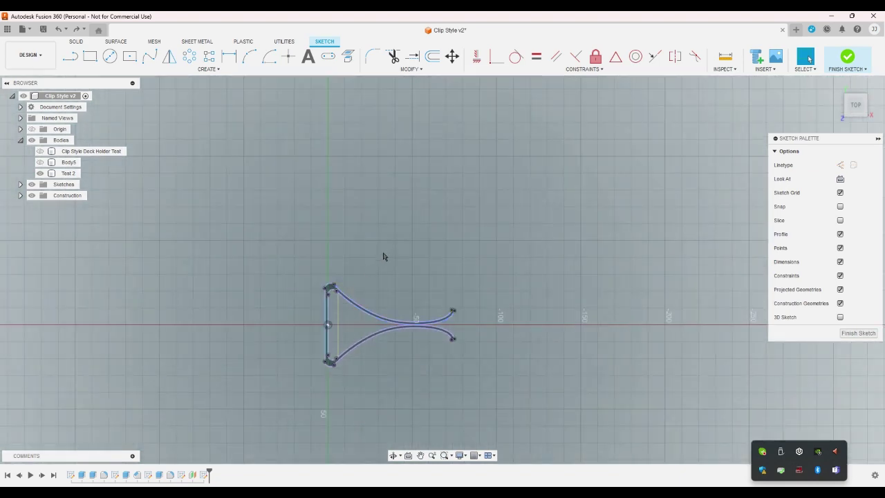
# Draw an angled line rising from just left of the clip's rounded top
pyautogui.click(69, 55)
pyautogui.scroll(3, 278, 216)
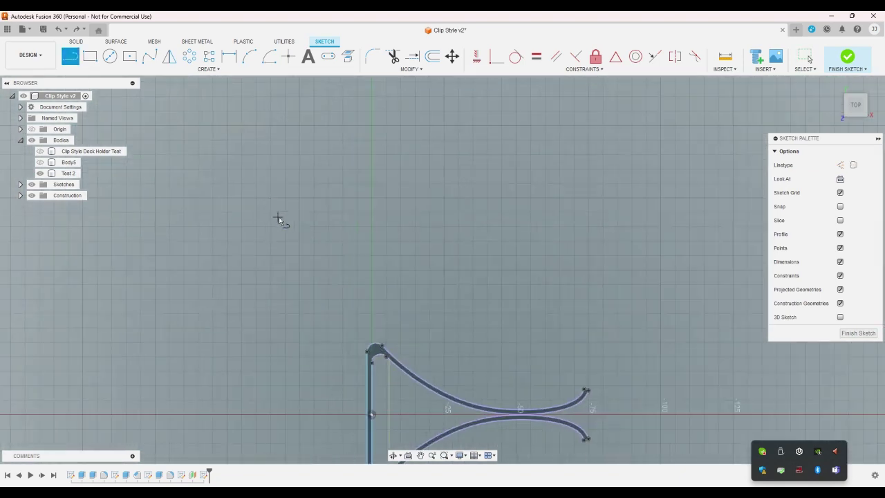
pyautogui.scroll(-1, 315, 224)
pyautogui.scroll(2, 326, 303)
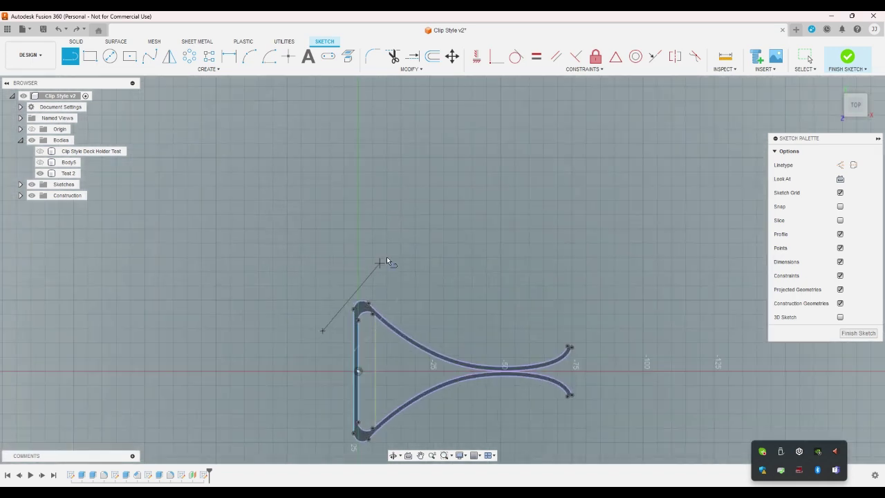
pyautogui.click(405, 230)
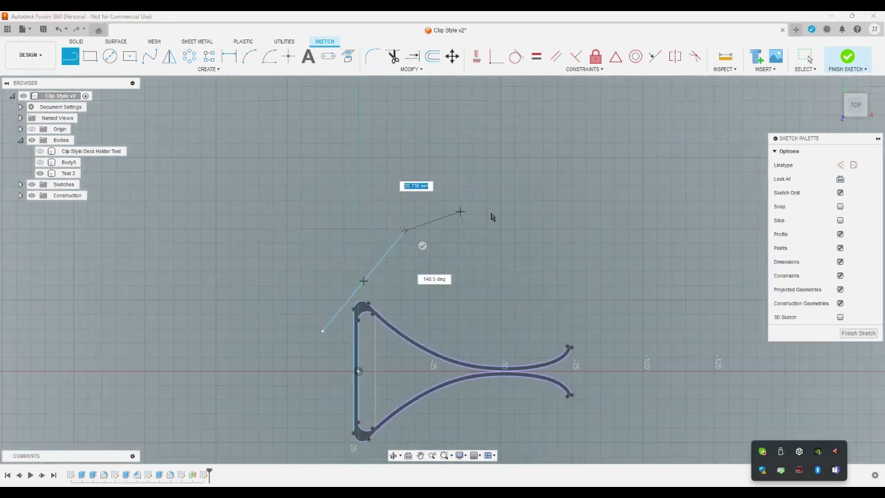
pyautogui.press('Escape')
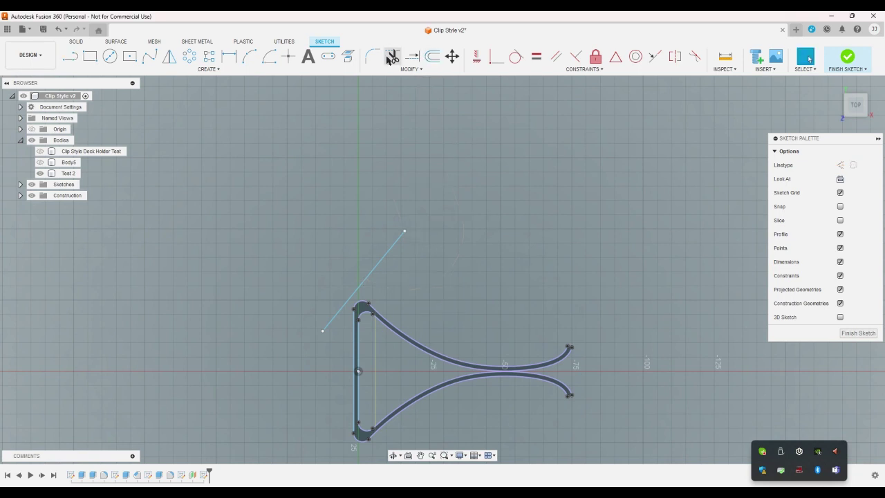
# Dimension the angled line at 45° to the clip's vertical edge
pyautogui.click(231, 58)
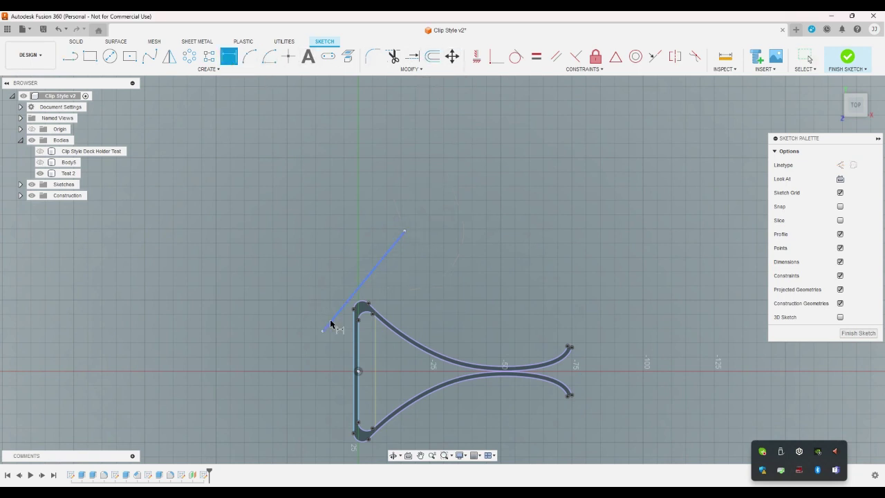
pyautogui.click(332, 319)
pyautogui.click(354, 336)
pyautogui.click(334, 327)
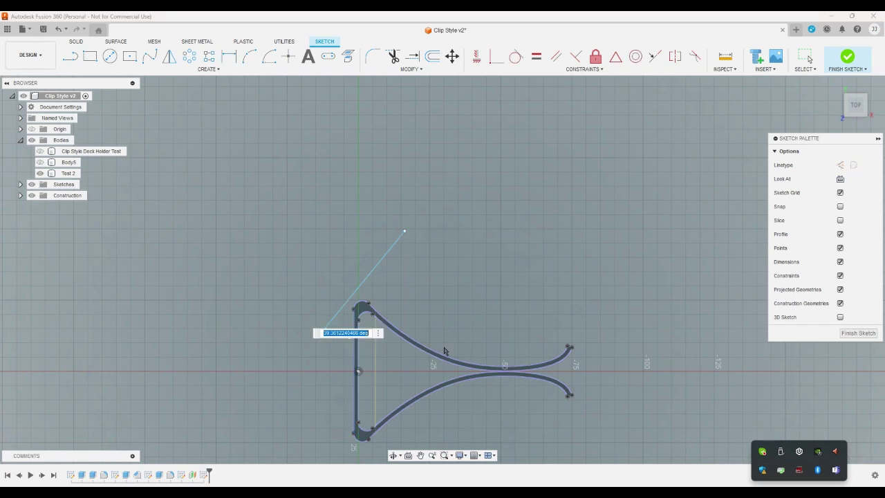
pyautogui.write('45')
pyautogui.press('Return')
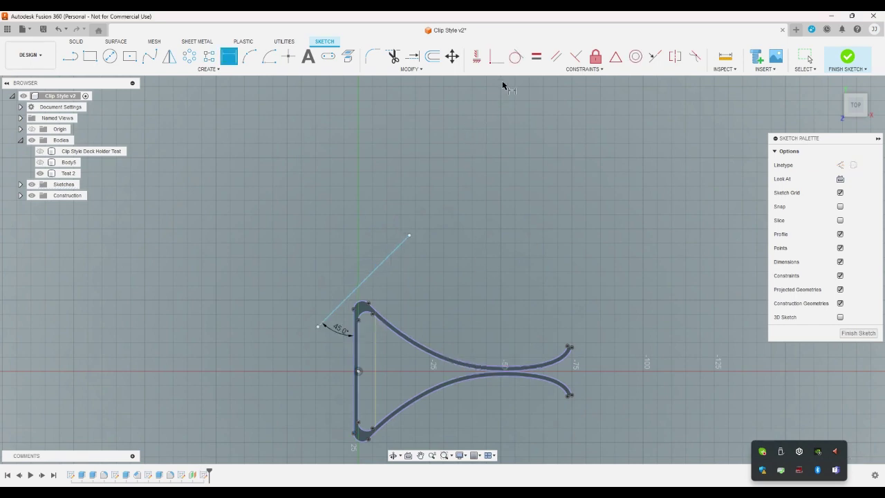
pyautogui.click(516, 56)
pyautogui.scroll(10, 354, 304)
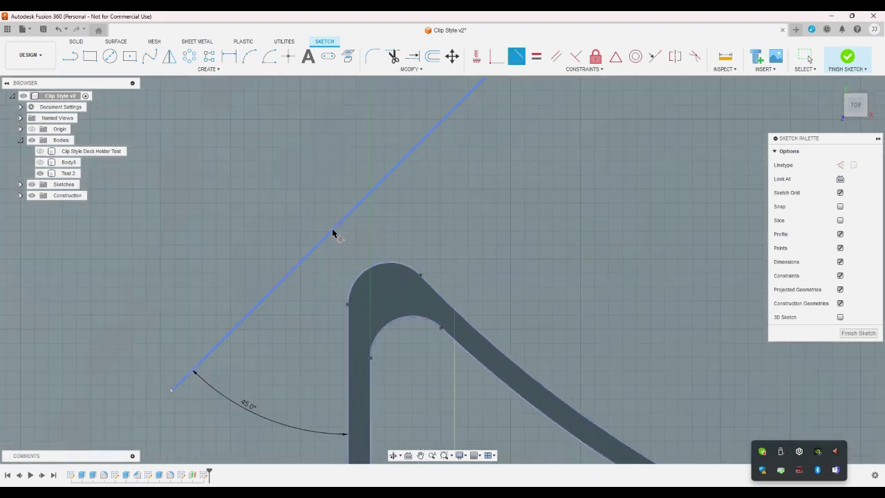
# Draw a tangent arc from the cap's right endpoint to the clip's left edge
pyautogui.click(332, 233)
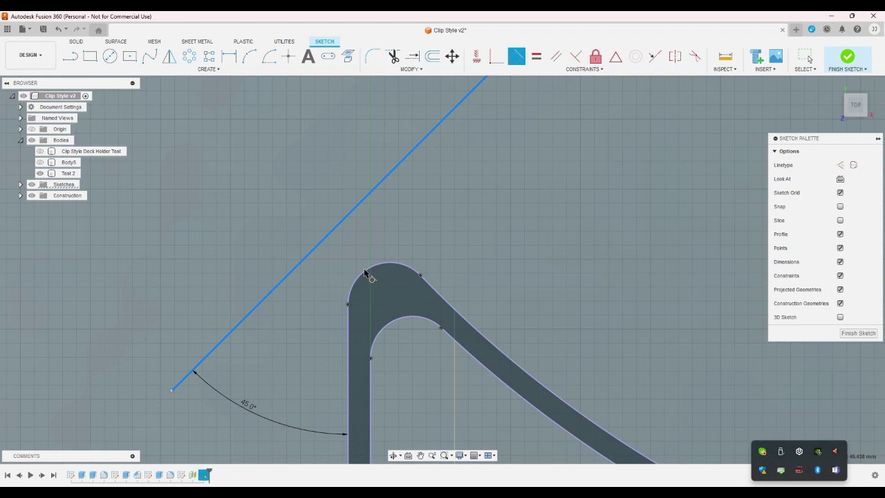
pyautogui.press('Escape')
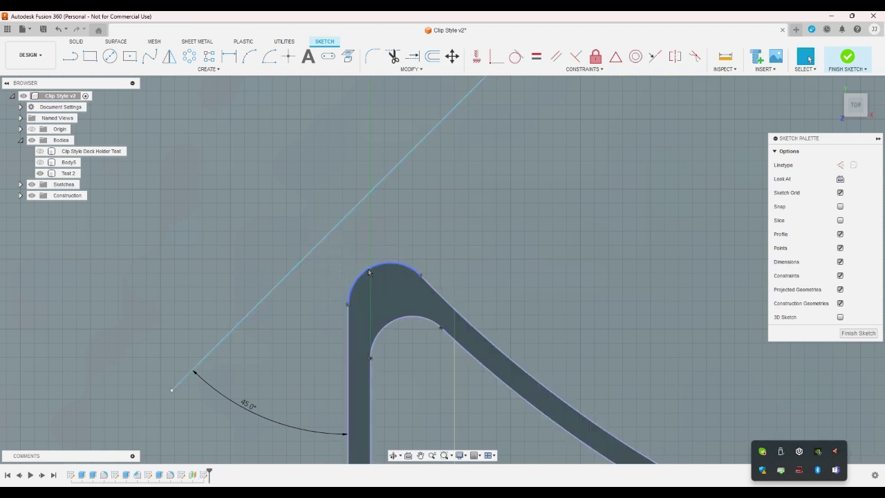
pyautogui.click(250, 56)
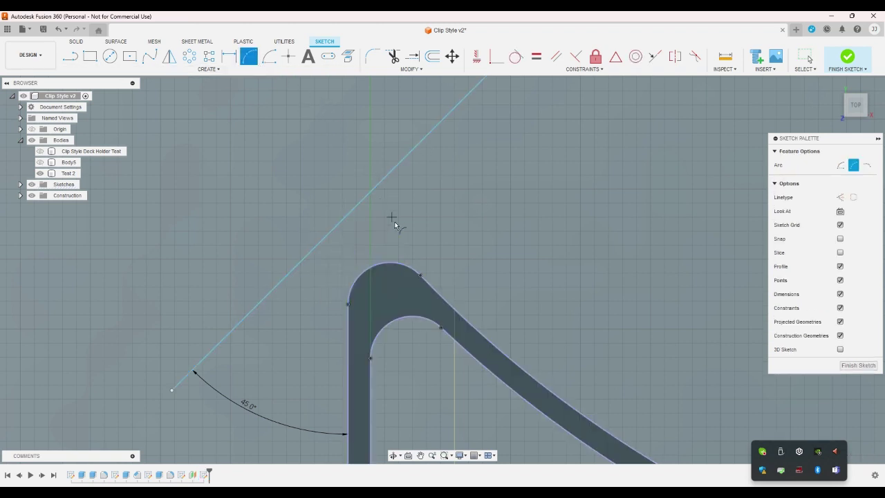
pyautogui.click(420, 275)
pyautogui.click(349, 305)
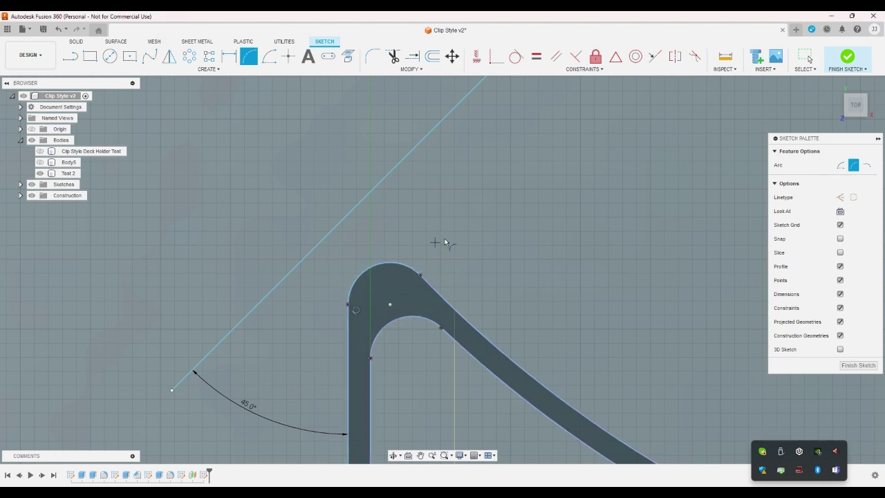
pyautogui.rightClick(446, 239)
pyautogui.click(470, 239)
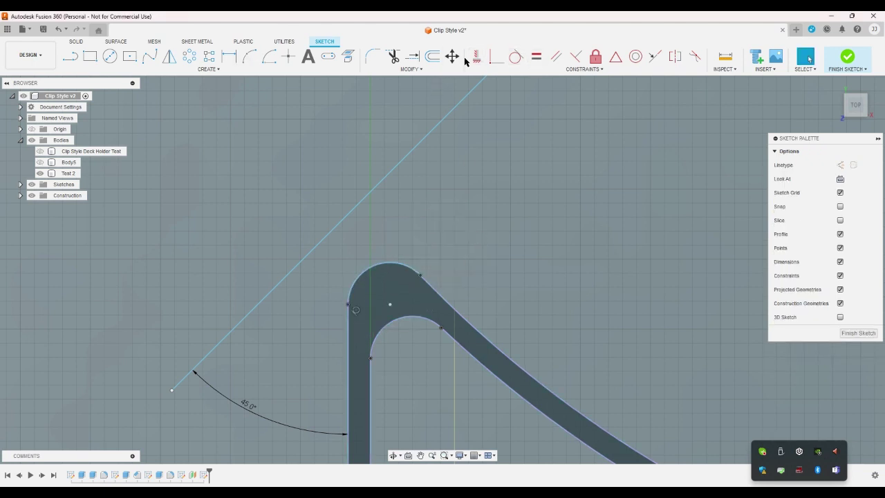
# Nudge the diagonal construction line and delete its old 45° angle dimension
pyautogui.click(384, 264)
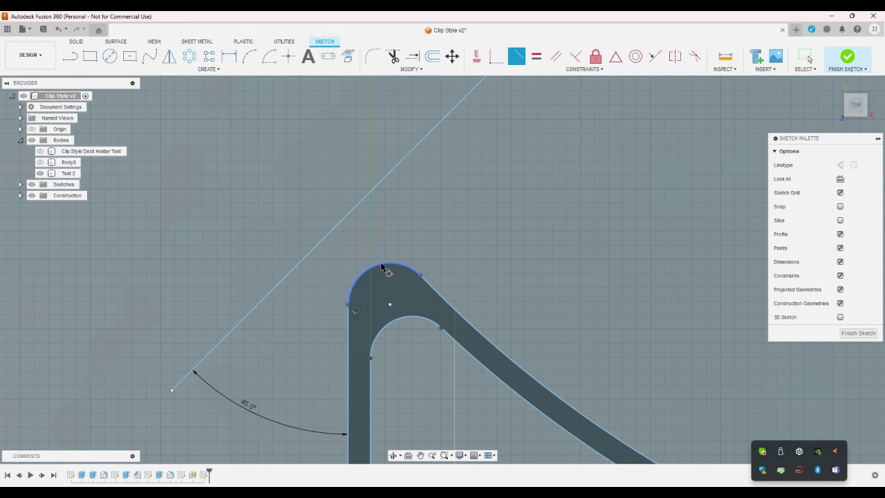
pyautogui.rightClick(348, 235)
pyautogui.click(362, 247)
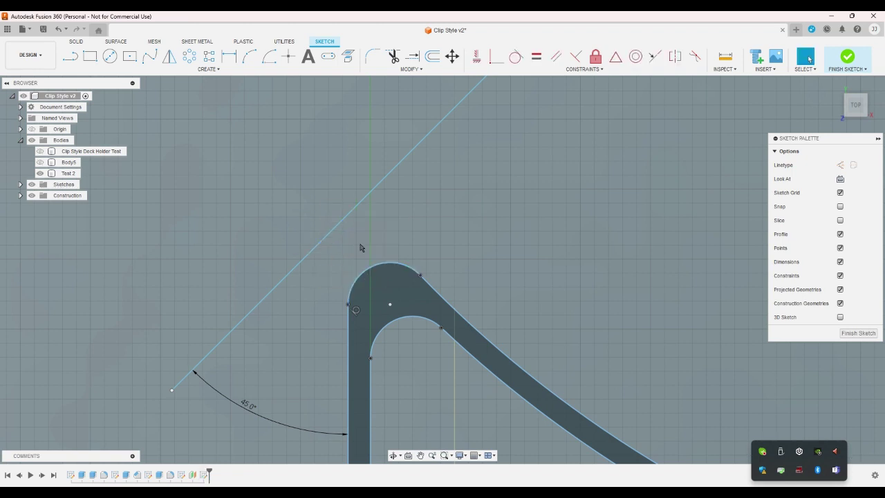
pyautogui.moveTo(322, 243); pyautogui.dragTo(327, 256)
pyautogui.press('Escape')
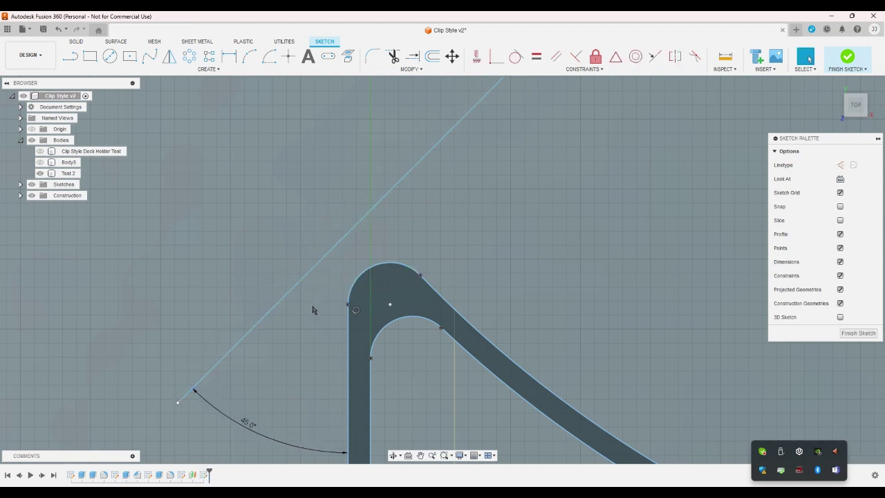
pyautogui.click(255, 422)
pyautogui.press('Delete')
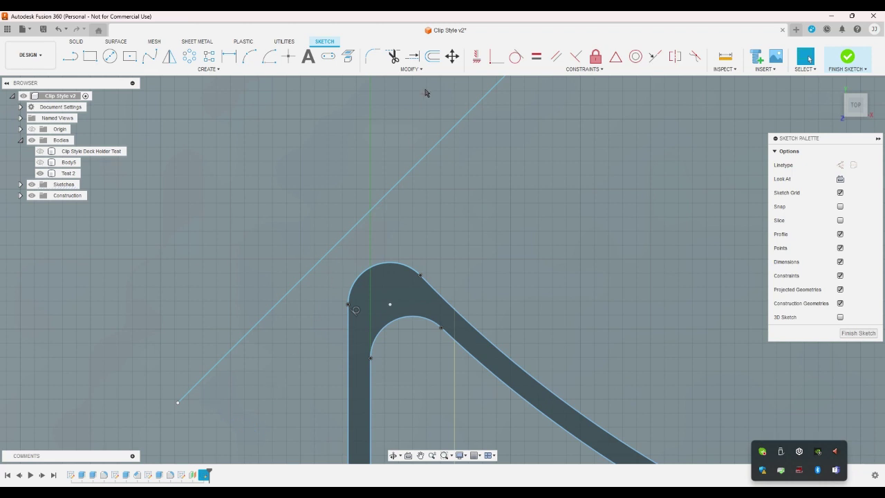
# Make the diagonal line tangent to the clip's top arc
pyautogui.click(516, 56)
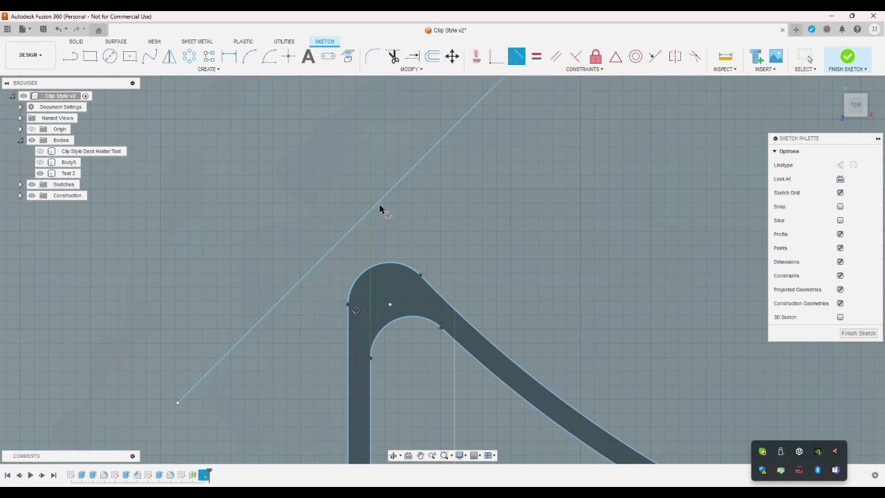
pyautogui.click(380, 209)
pyautogui.click(381, 266)
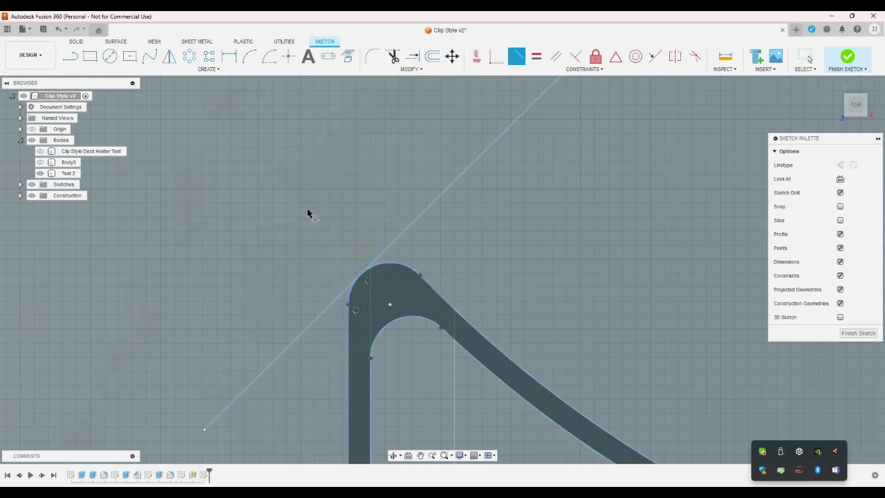
# Dimension the diagonal line at 45° to the clip's vertical edge
pyautogui.click(228, 56)
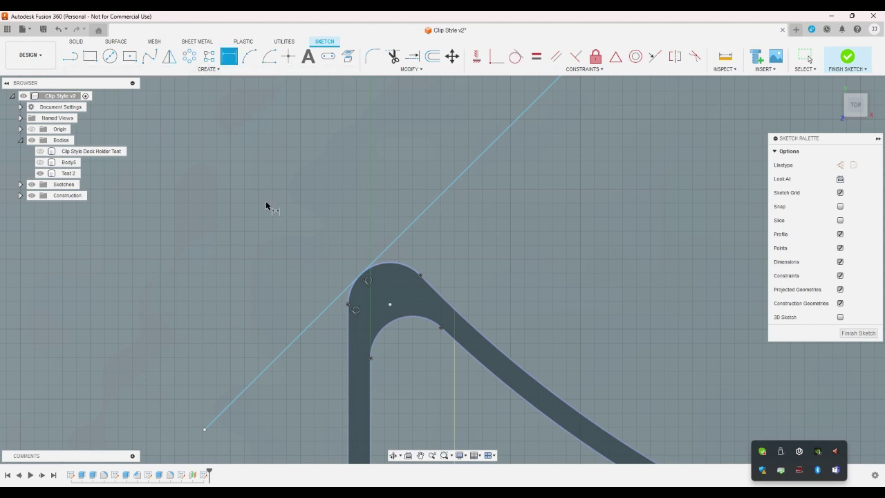
pyautogui.click(349, 360)
pyautogui.click(315, 323)
pyautogui.click(312, 352)
pyautogui.write('45')
pyautogui.press('Return')
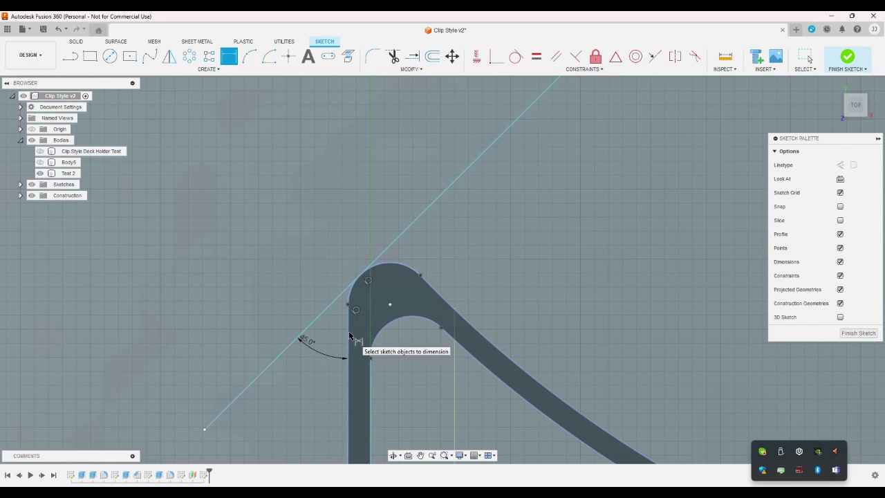
# Window-select the entire clip sketch
pyautogui.rightClick(455, 261)
pyautogui.click(425, 262)
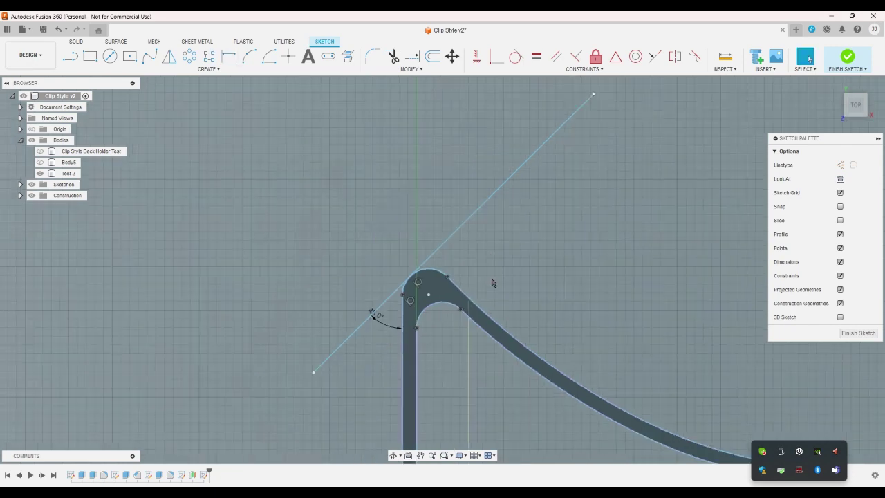
pyautogui.scroll(-6, 422, 281)
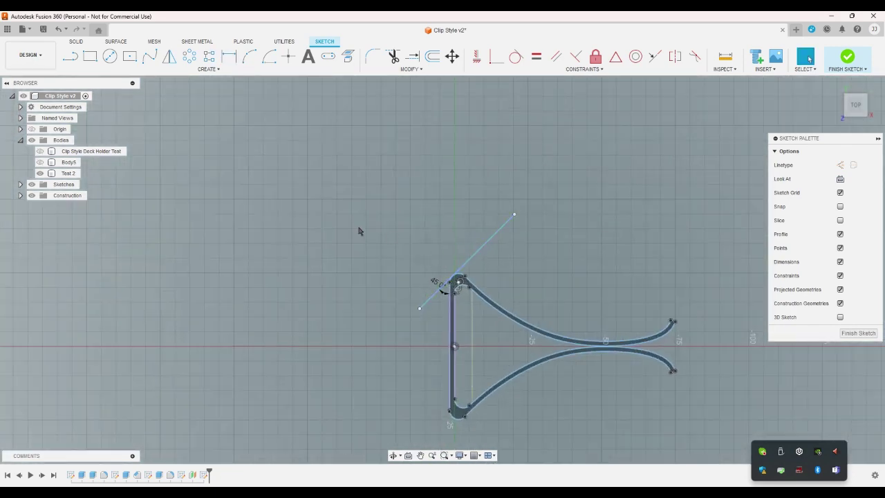
pyautogui.moveTo(300, 199)
pyautogui.mouseDown()
pyautogui.moveTo(579, 310)
pyautogui.moveTo(719, 421)
pyautogui.mouseUp()
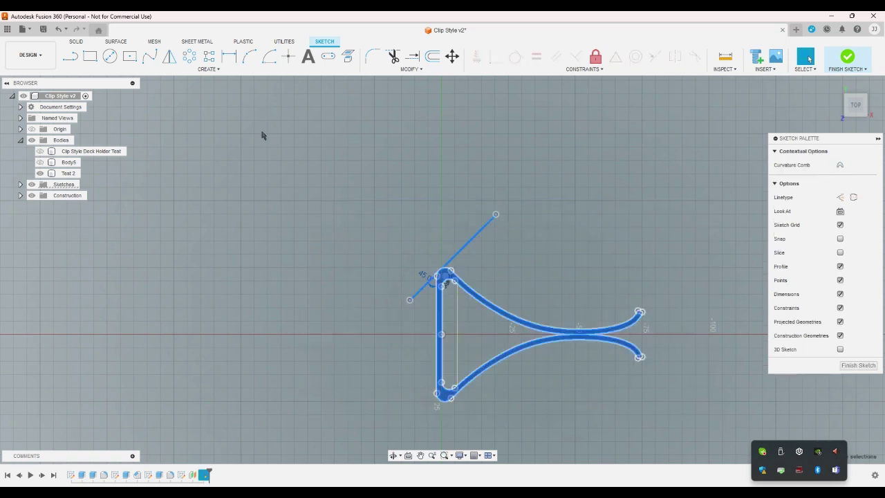
# Mirror the selected clip geometry across the diagonal line
pyautogui.click(169, 56)
pyautogui.click(702, 165)
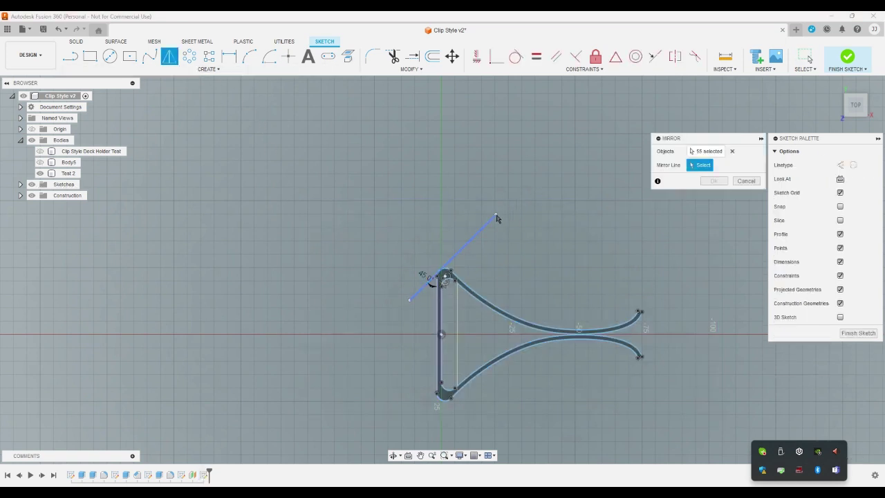
pyautogui.click(494, 225)
pyautogui.click(714, 182)
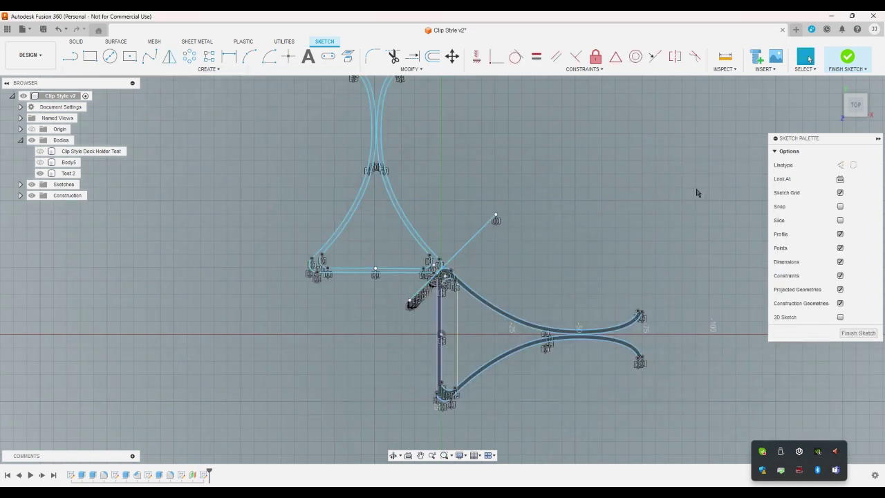
# Select the diagonal construction line and delete it
pyautogui.scroll(3, 491, 271)
pyautogui.click(448, 242)
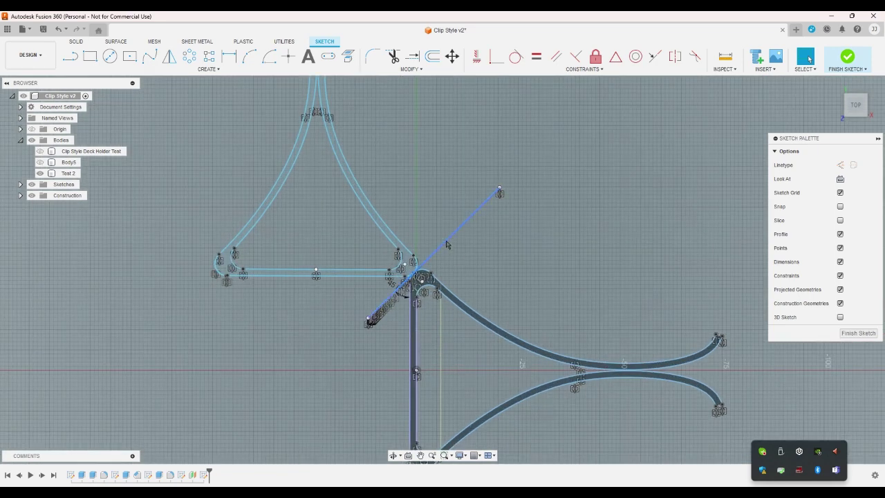
pyautogui.click(489, 289)
pyautogui.scroll(2, 459, 260)
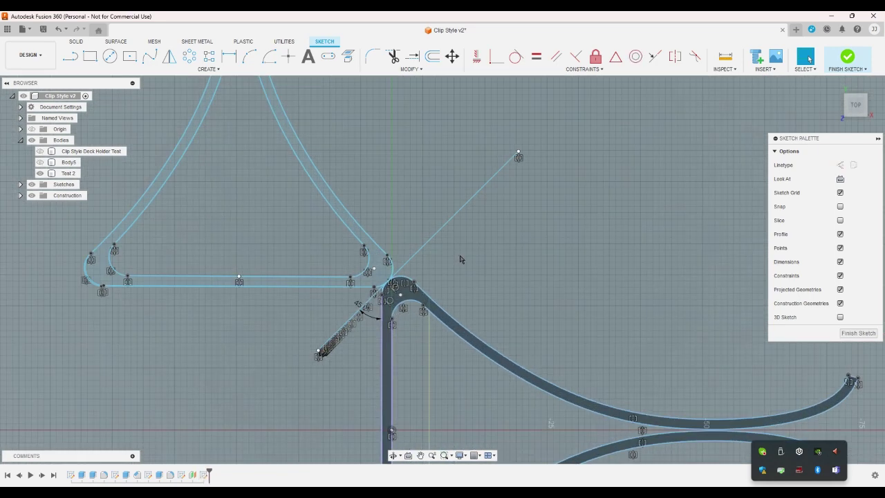
pyautogui.scroll(-2, 460, 260)
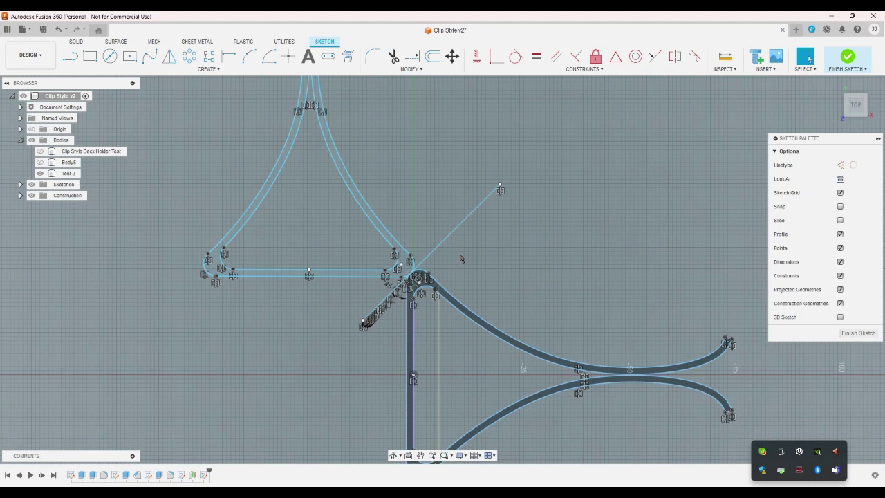
pyautogui.scroll(2, 457, 255)
pyautogui.scroll(-3, 452, 251)
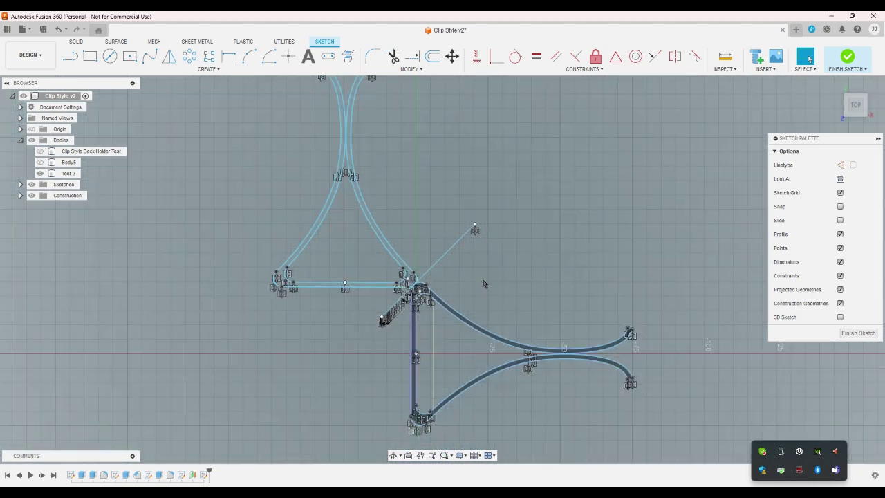
pyautogui.scroll(4, 420, 303)
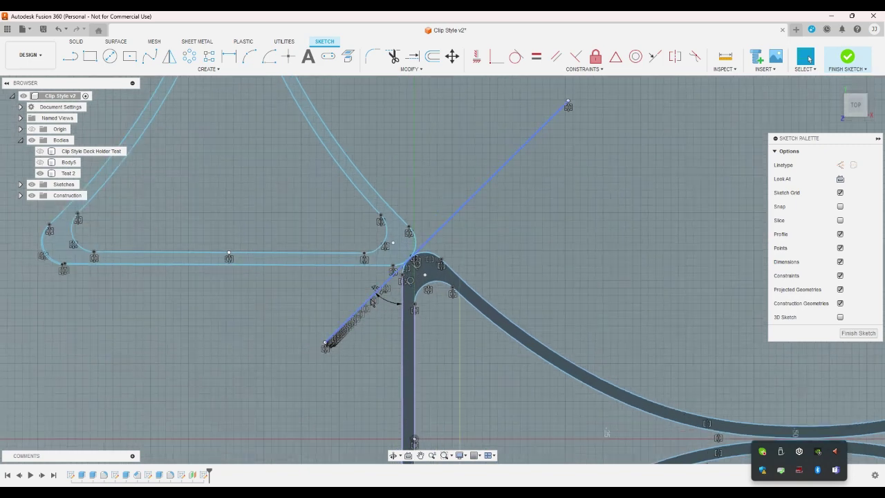
pyautogui.click(474, 199)
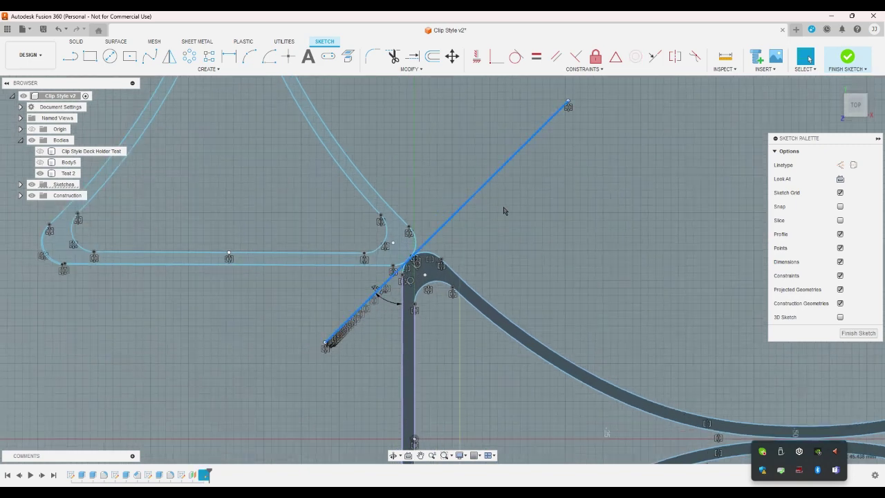
pyautogui.press('Delete')
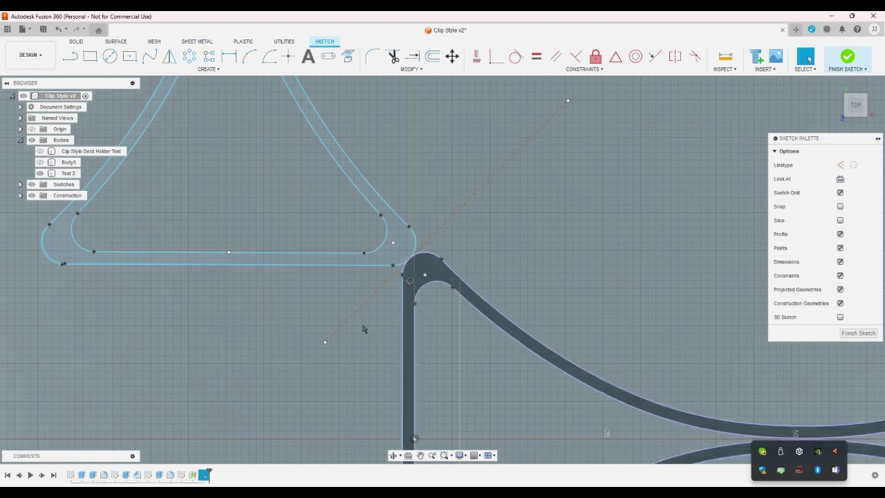
pyautogui.scroll(6, 137, 323)
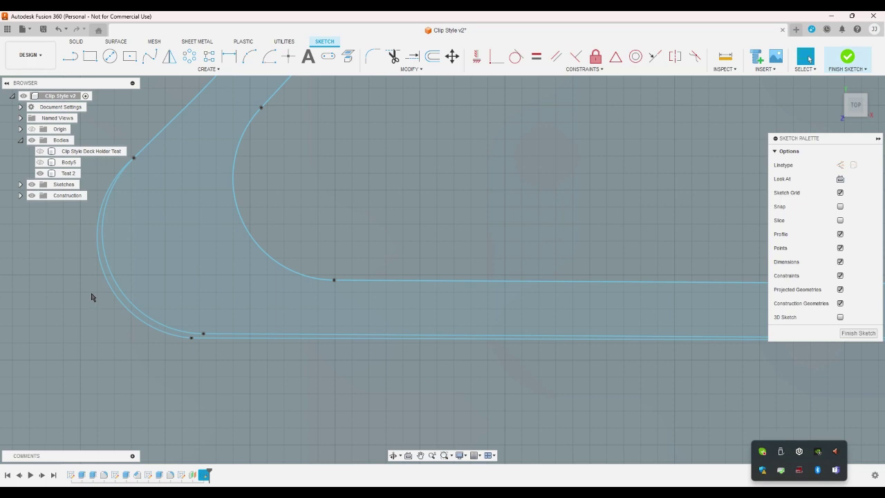
pyautogui.scroll(-6, 91, 297)
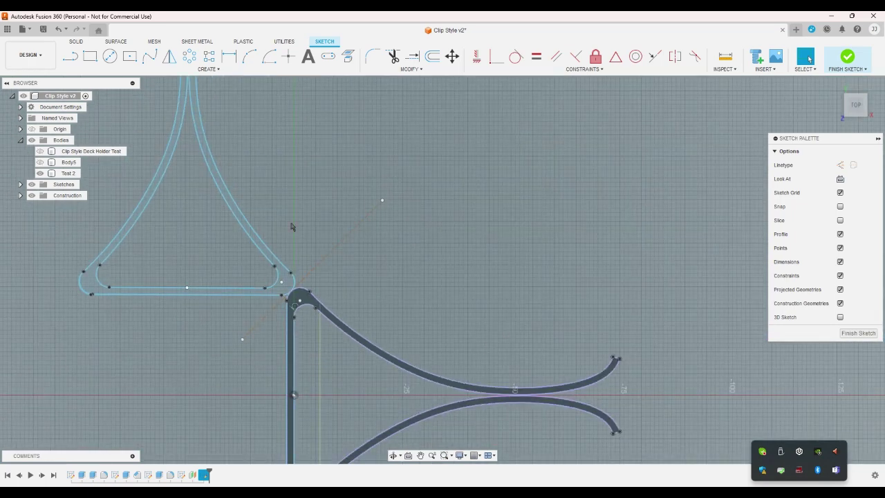
# Undo the mirror and sketch edits back out of the sketch, then redo Create Sketch
pyautogui.click(58, 28)
pyautogui.click(58, 29)
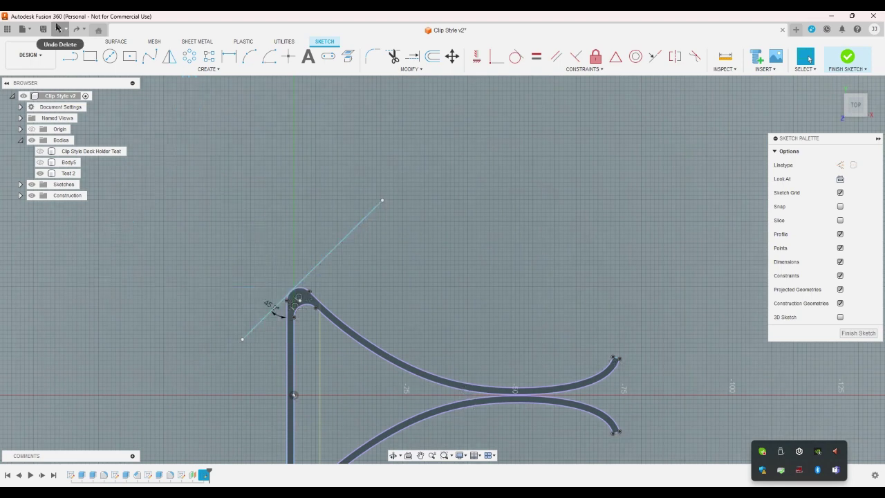
pyautogui.click(58, 29)
pyautogui.click(58, 28)
pyautogui.click(58, 29)
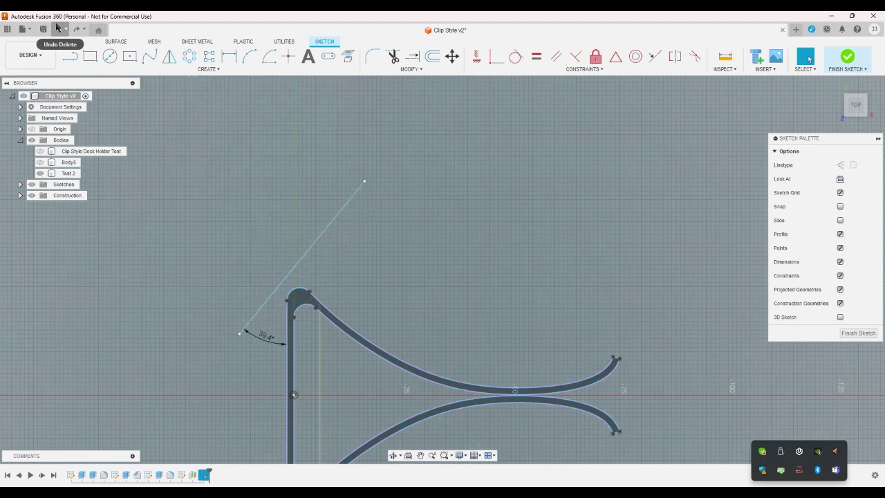
pyautogui.click(59, 28)
pyautogui.click(58, 29)
pyautogui.click(58, 29)
pyautogui.click(58, 28)
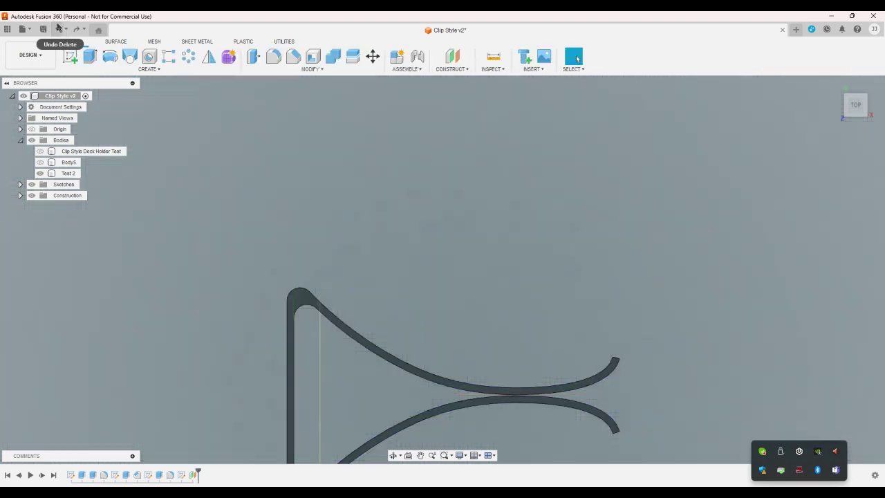
pyautogui.click(76, 29)
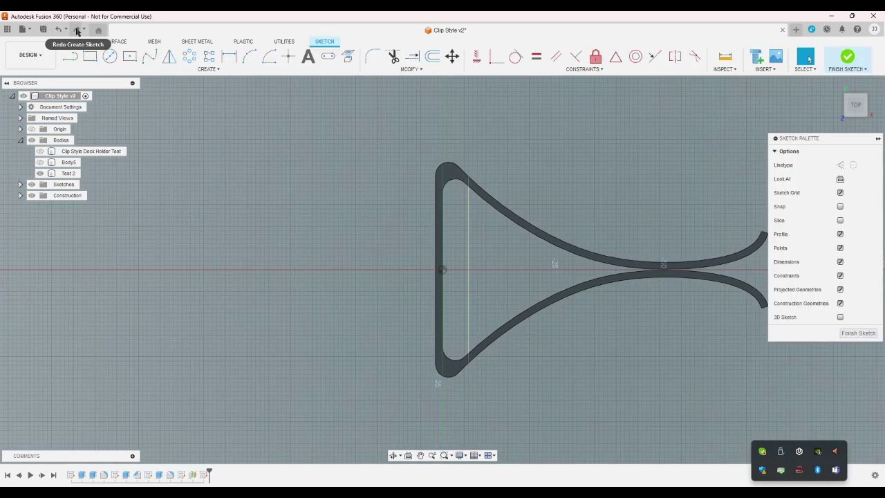
# Project the clip body's outline into the sketch
pyautogui.click(348, 56)
pyautogui.click(452, 178)
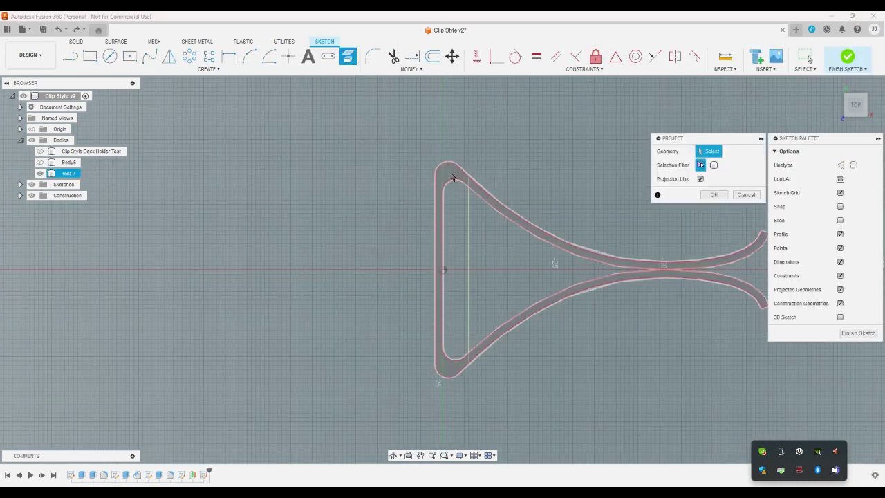
pyautogui.click(714, 195)
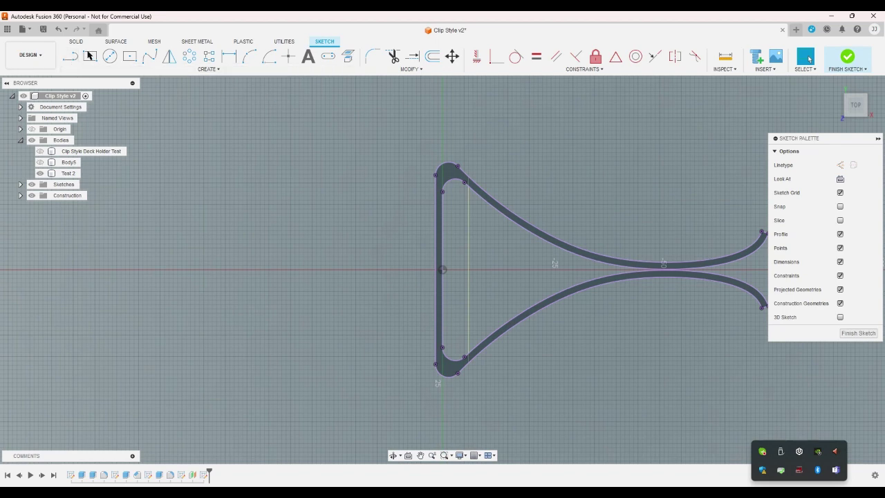
# Draw a new angled line above the clip toward the upper right
pyautogui.press('l')
pyautogui.click(303, 141)
pyautogui.click(407, 115)
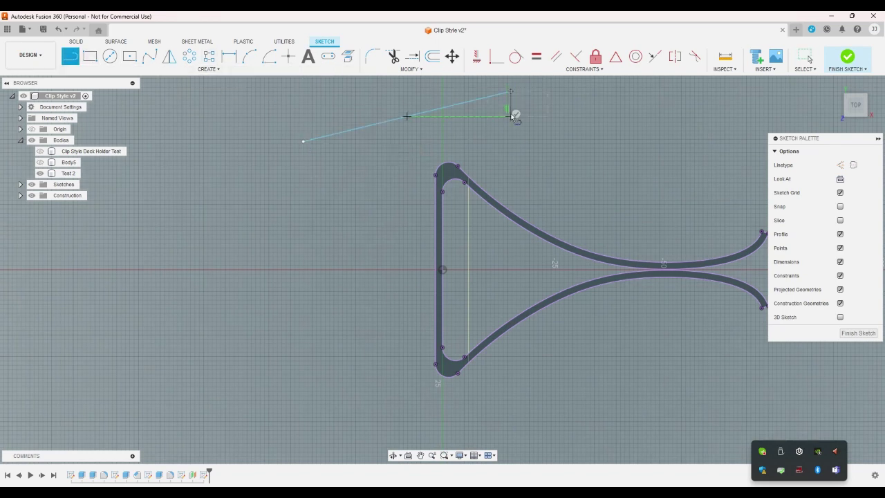
pyautogui.rightClick(515, 113)
pyautogui.click(544, 115)
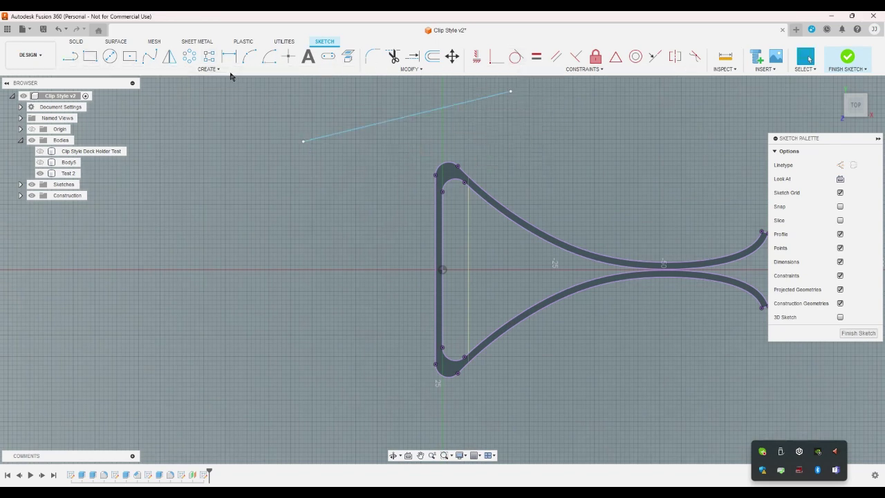
# Draw an arc from the clip's left corner point over its rounded top
pyautogui.click(249, 56)
pyautogui.scroll(3, 447, 180)
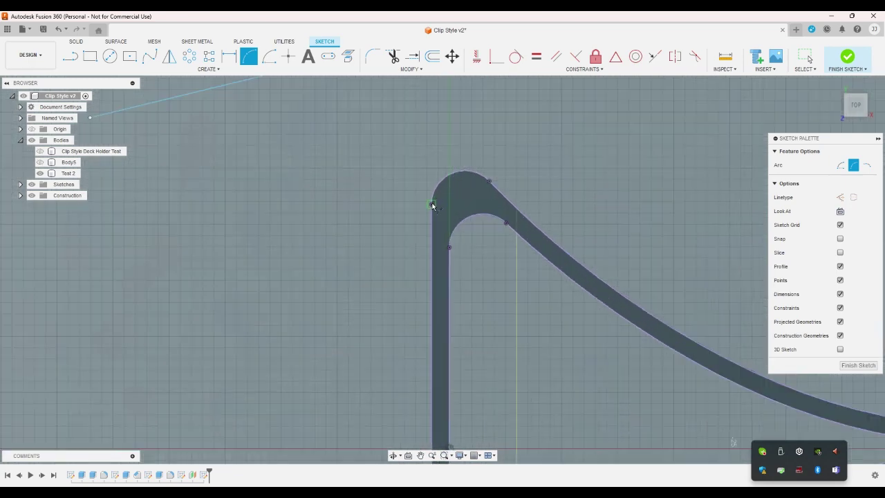
pyautogui.click(432, 205)
pyautogui.click(456, 174)
pyautogui.rightClick(455, 174)
pyautogui.click(484, 161)
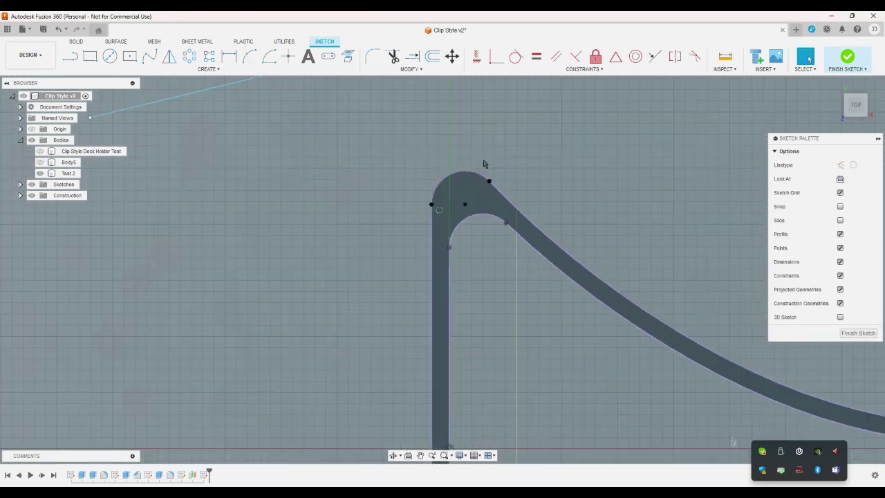
# Make the new line tangent to the top arc
pyautogui.click(516, 56)
pyautogui.click(229, 83)
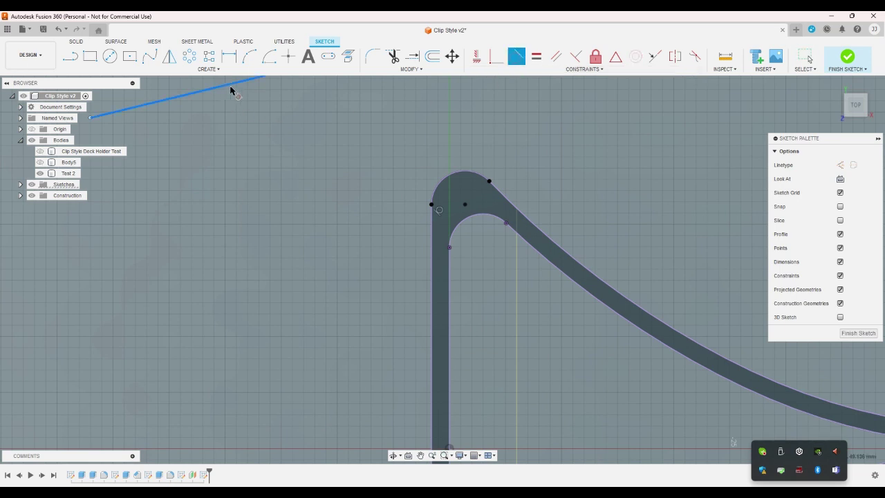
pyautogui.click(458, 174)
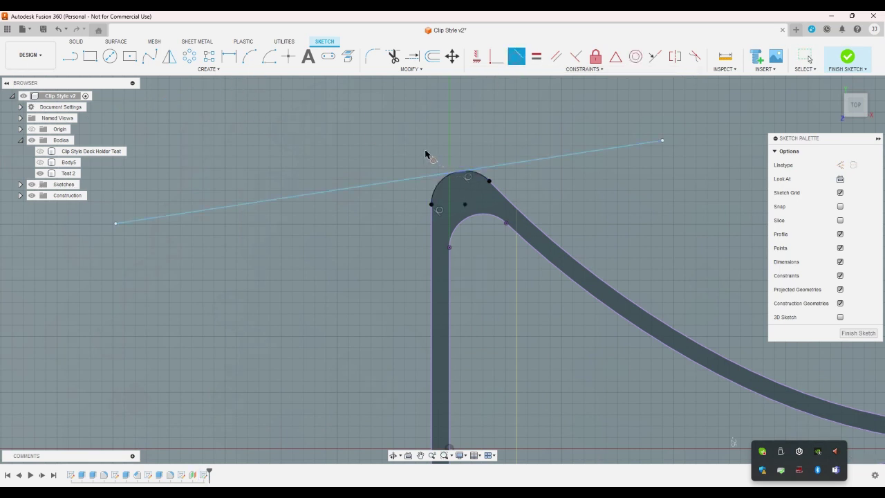
# Dimension the new line at 45° to the clip's vertical edge
pyautogui.click(229, 56)
pyautogui.click(371, 184)
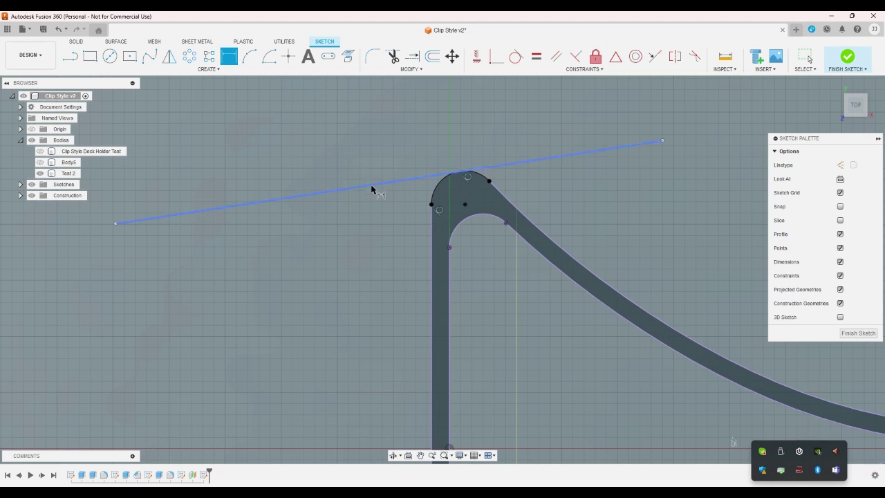
pyautogui.click(430, 226)
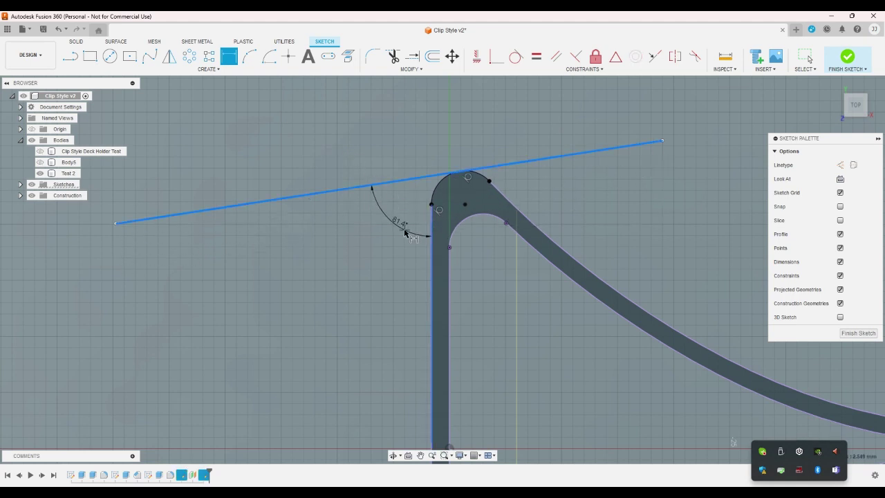
pyautogui.click(404, 233)
pyautogui.write('45')
pyautogui.press('Return')
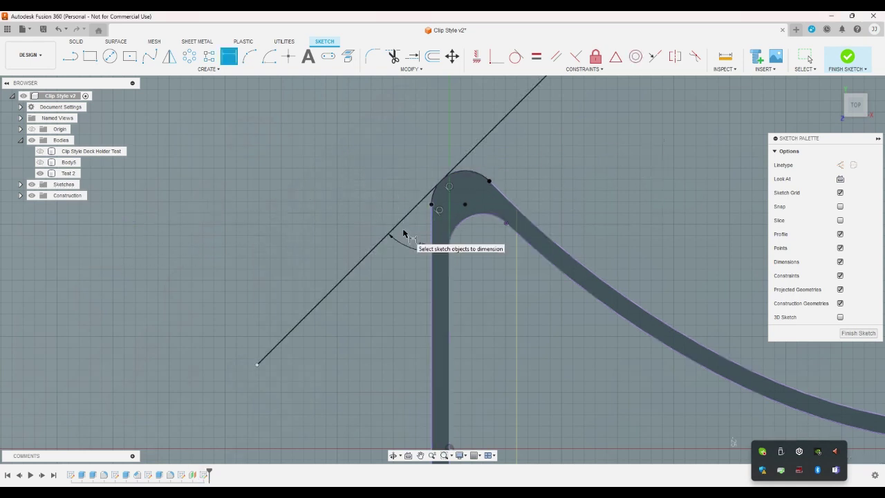
pyautogui.rightClick(359, 166)
pyautogui.press('Escape')
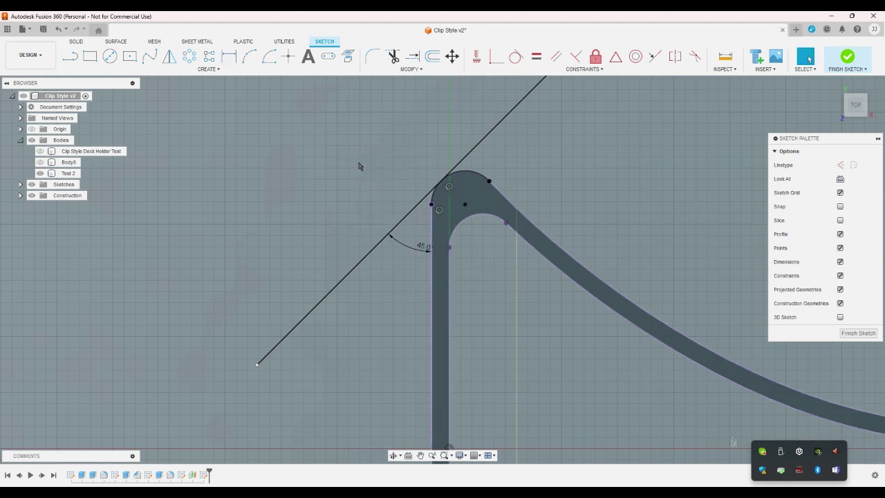
# Window-select every curve of the clip profile
pyautogui.scroll(-2, 359, 166)
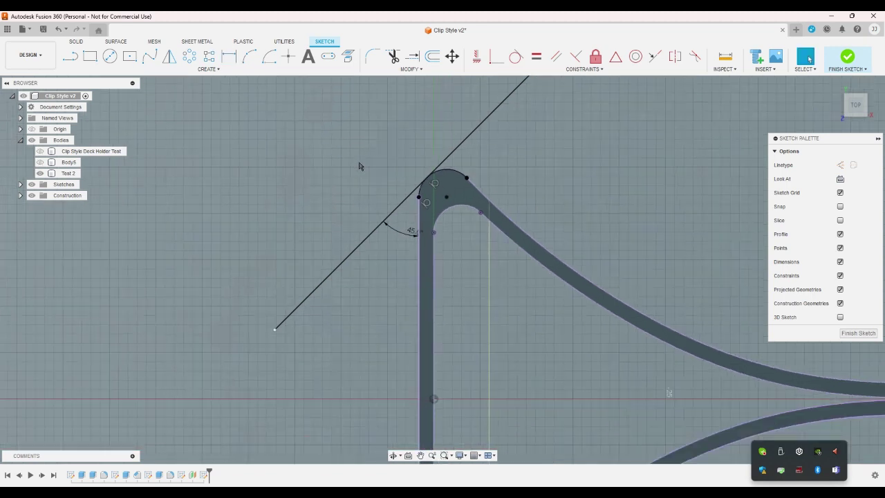
pyautogui.scroll(-5, 359, 166)
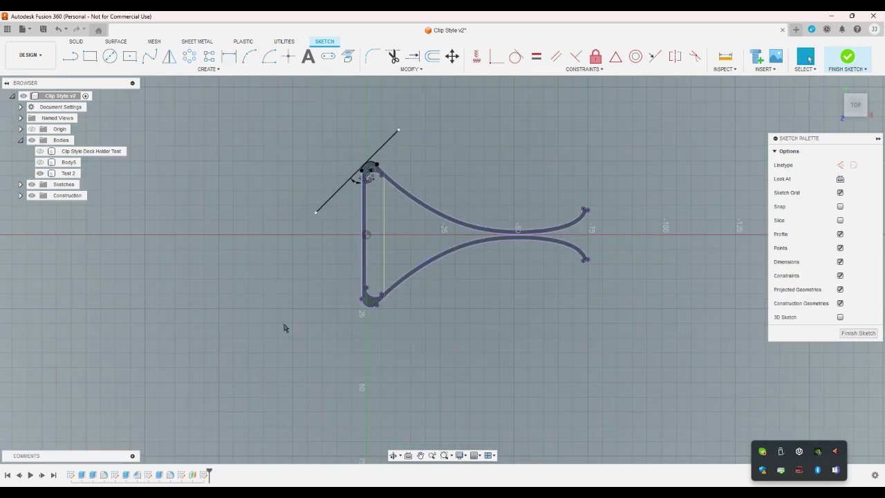
pyautogui.moveTo(347, 336)
pyautogui.mouseDown()
pyautogui.moveTo(596, 191)
pyautogui.moveTo(624, 159)
pyautogui.mouseUp()
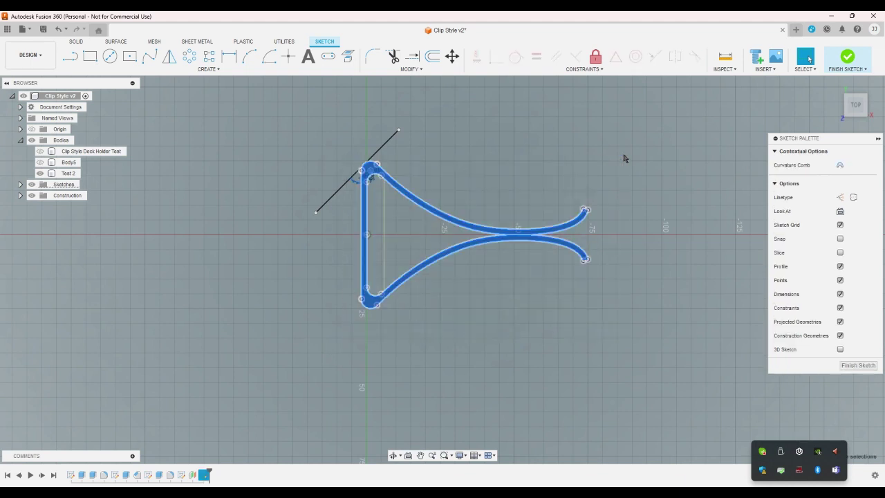
# Mirror the selected profile curves across the 45° diagonal line and inspect the copy
pyautogui.click(169, 56)
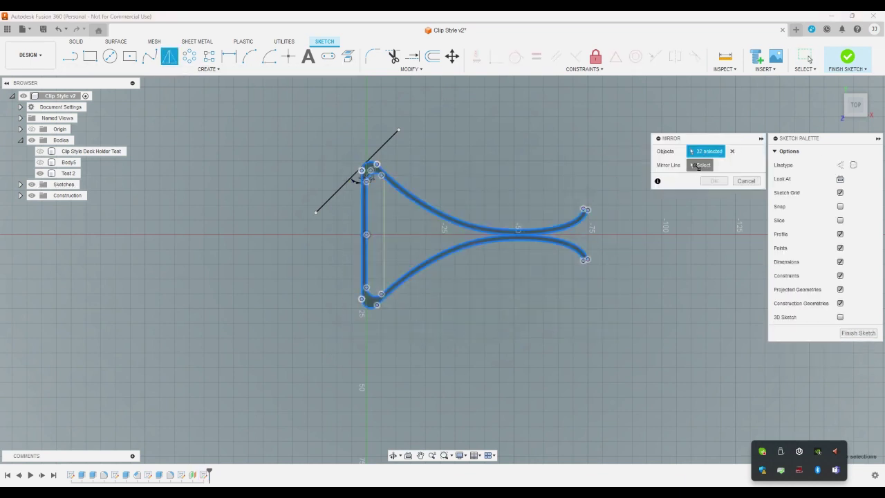
pyautogui.click(391, 142)
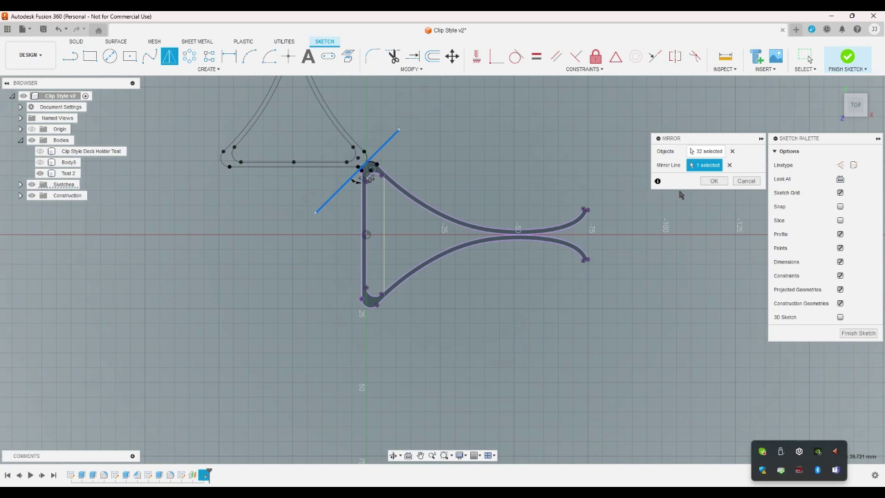
pyautogui.click(714, 181)
pyautogui.moveTo(166, 170); pyautogui.dragTo(270, 205, button='middle')
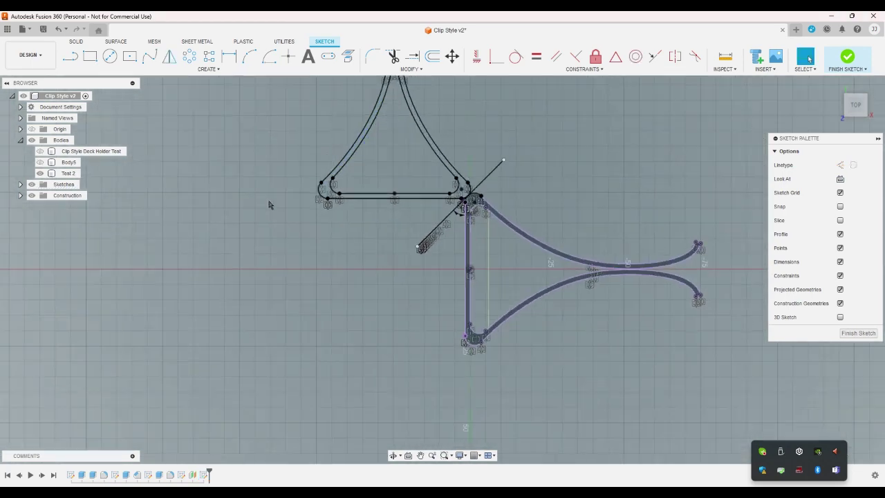
pyautogui.scroll(-3, 277, 263)
pyautogui.scroll(5, 408, 249)
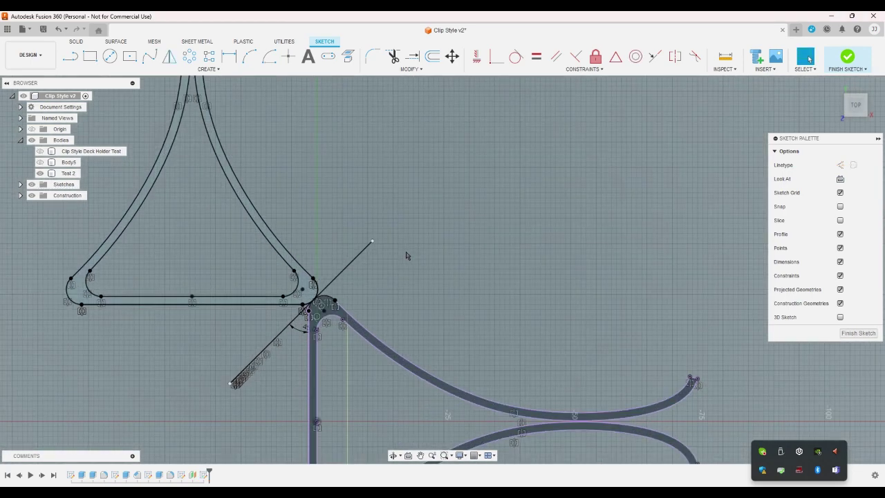
pyautogui.scroll(2, 391, 270)
pyautogui.click(345, 254)
pyautogui.click(419, 284)
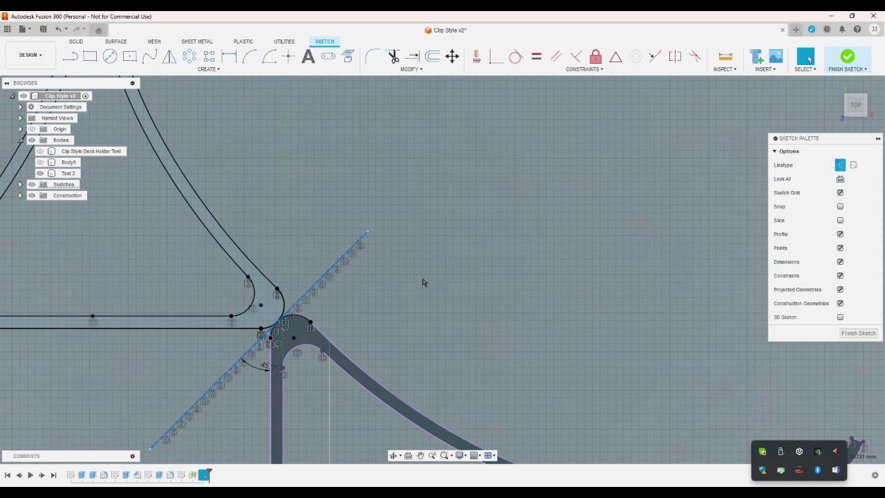
pyautogui.scroll(-2, 387, 235)
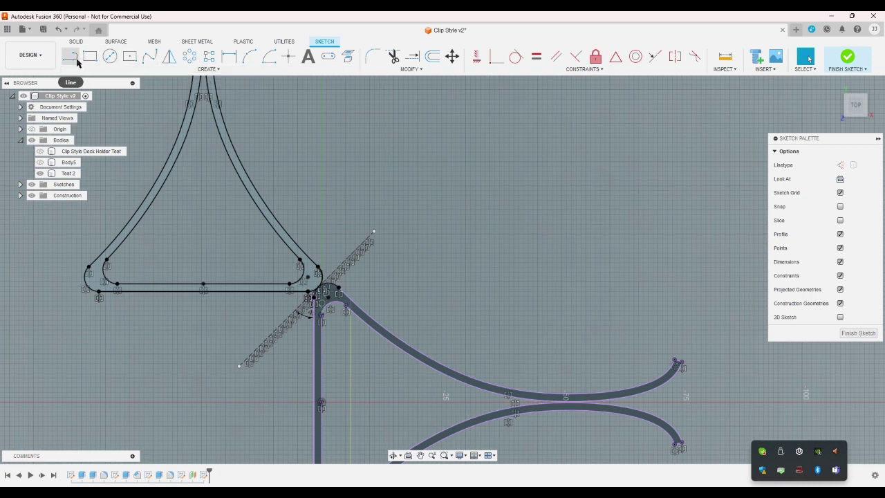
# Draw a small circle at the junction where the clips meet
pyautogui.click(110, 56)
pyautogui.scroll(4, 291, 312)
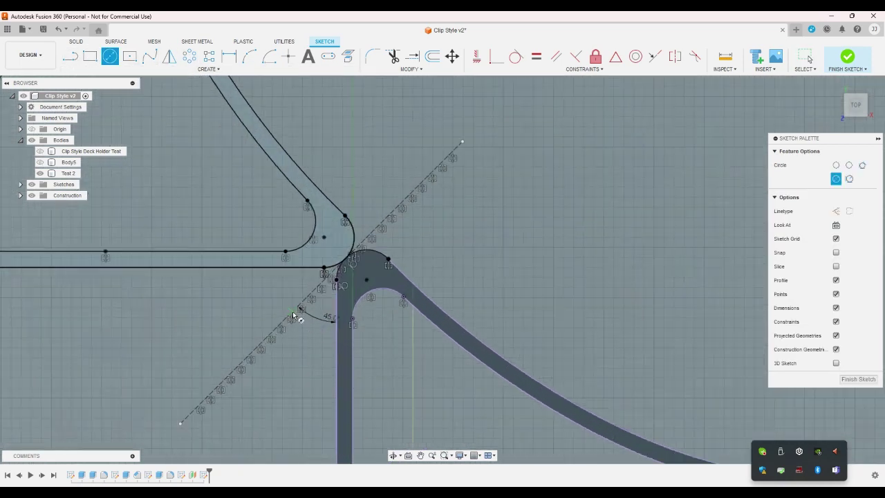
pyautogui.click(280, 322)
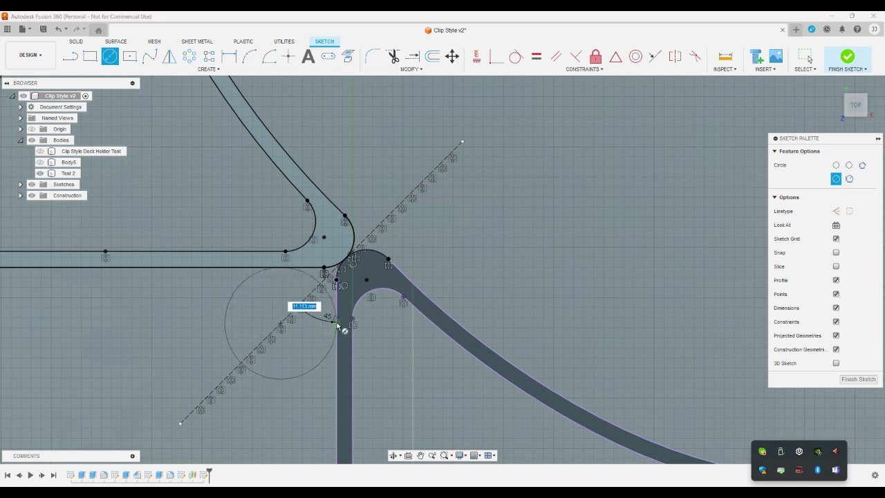
pyautogui.click(337, 325)
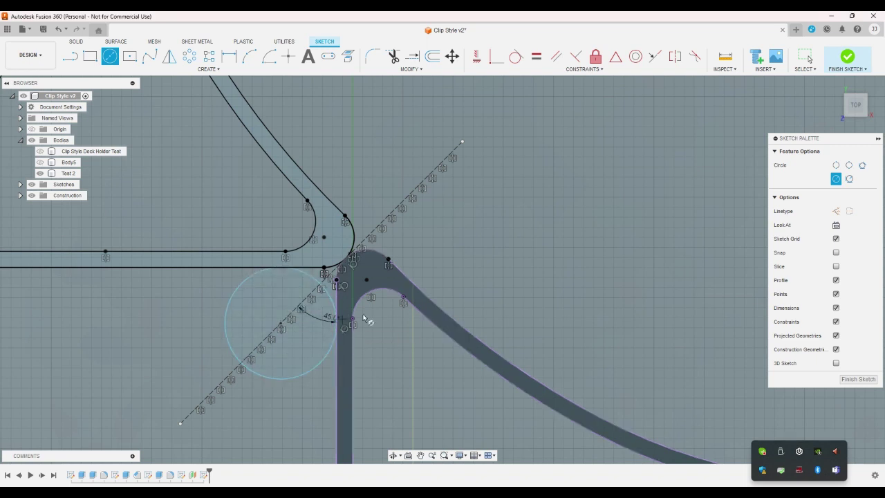
pyautogui.rightClick(493, 253)
pyautogui.click(474, 291)
# Slide the circle down the diagonal line until it reaches the clip's vertical edge
pyautogui.moveTo(285, 338); pyautogui.dragTo(227, 375)
pyautogui.press('Return')
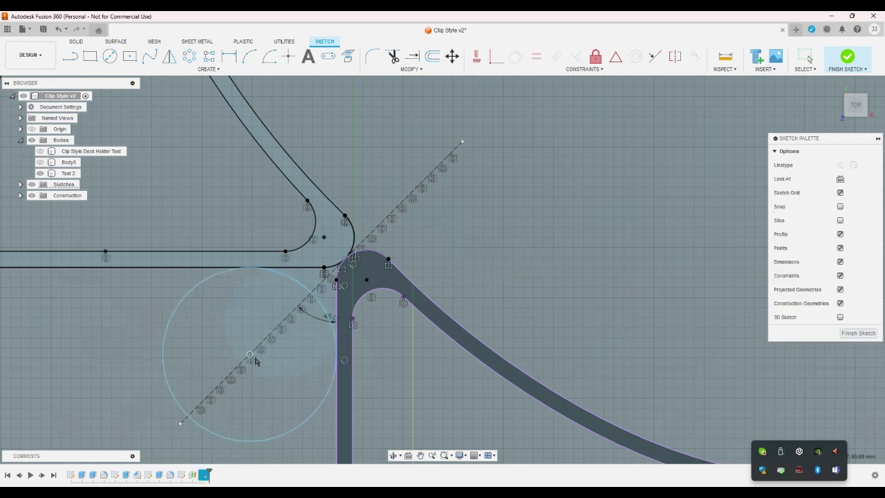
pyautogui.press('Escape')
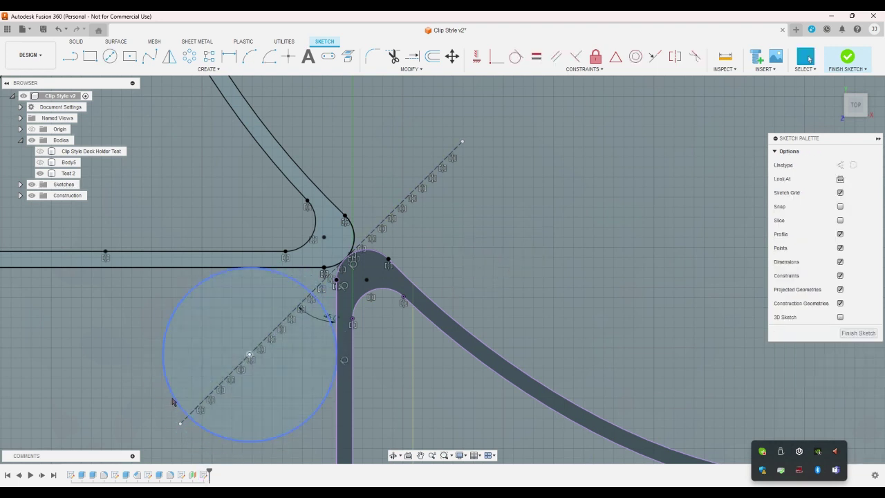
pyautogui.click(173, 404)
pyautogui.click(457, 255)
pyautogui.scroll(-1, 456, 257)
pyautogui.scroll(-3, 456, 257)
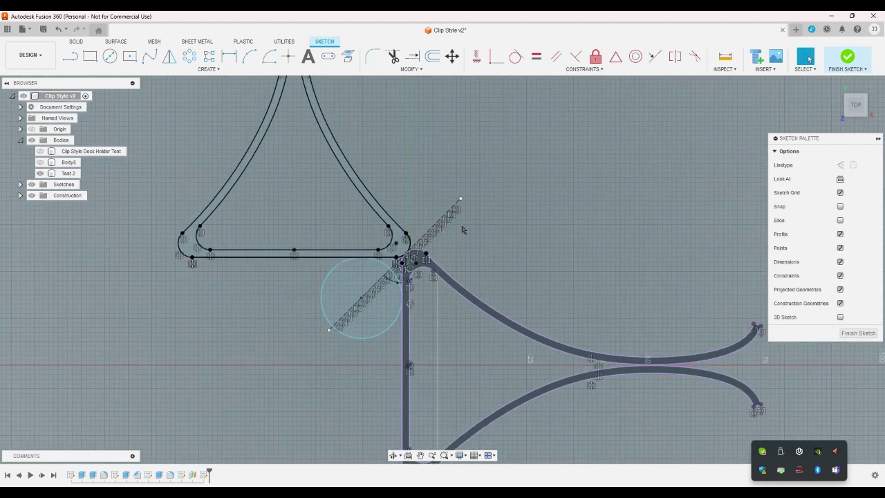
# Zoom in on the junction and start a diameter dimension on the circle
pyautogui.scroll(3, 462, 230)
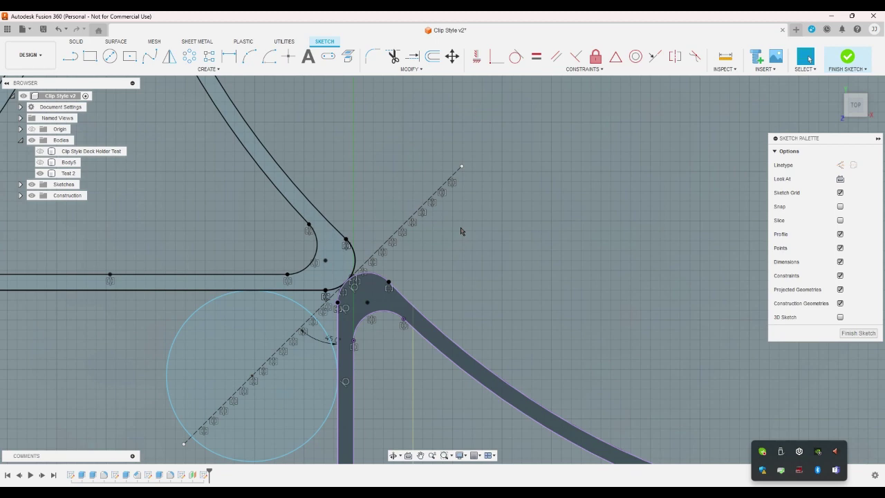
pyautogui.scroll(-5, 462, 231)
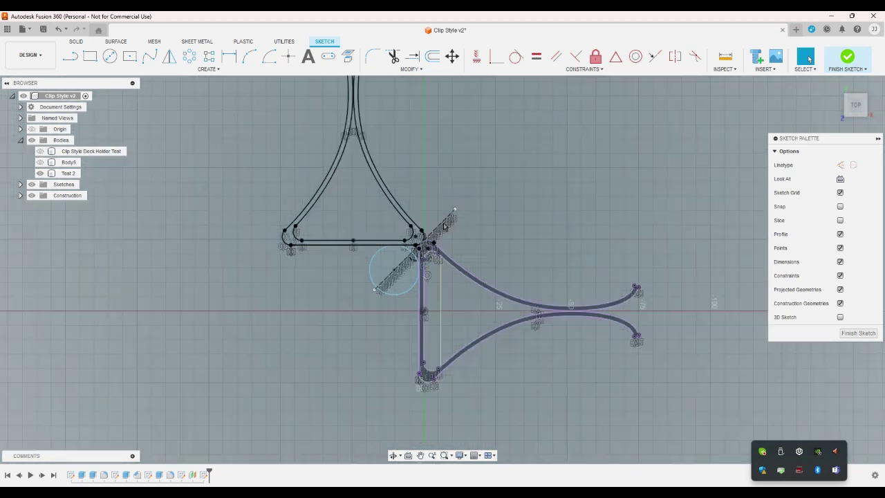
pyautogui.scroll(2, 444, 226)
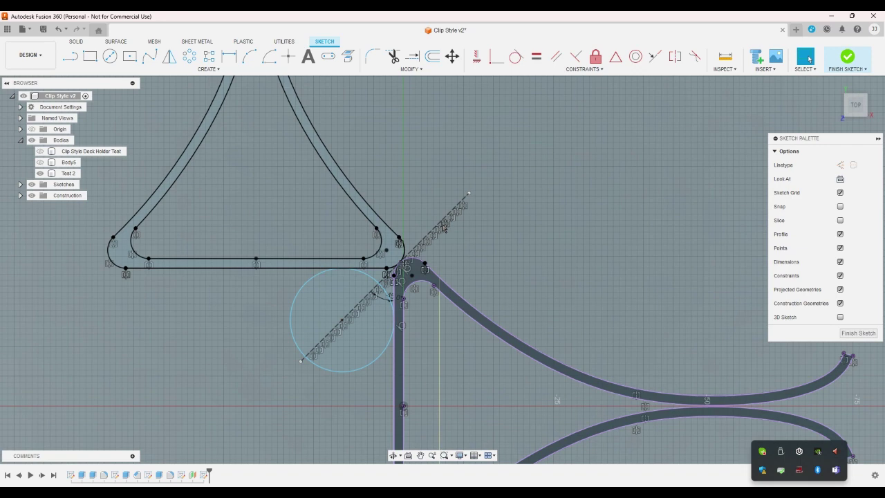
pyautogui.scroll(-4, 444, 226)
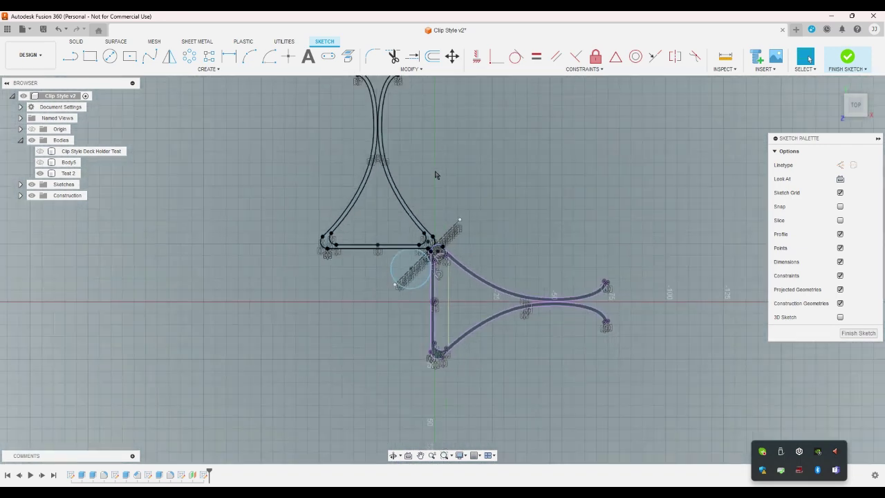
pyautogui.scroll(3, 435, 177)
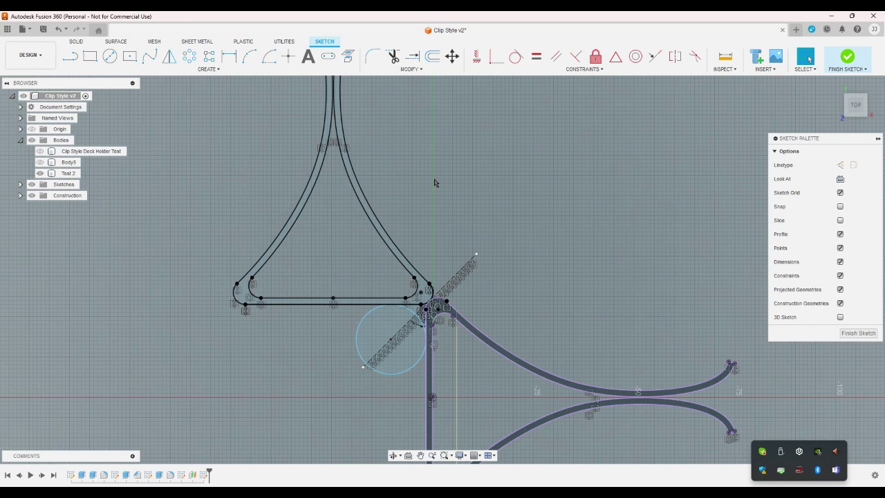
pyautogui.scroll(5, 415, 339)
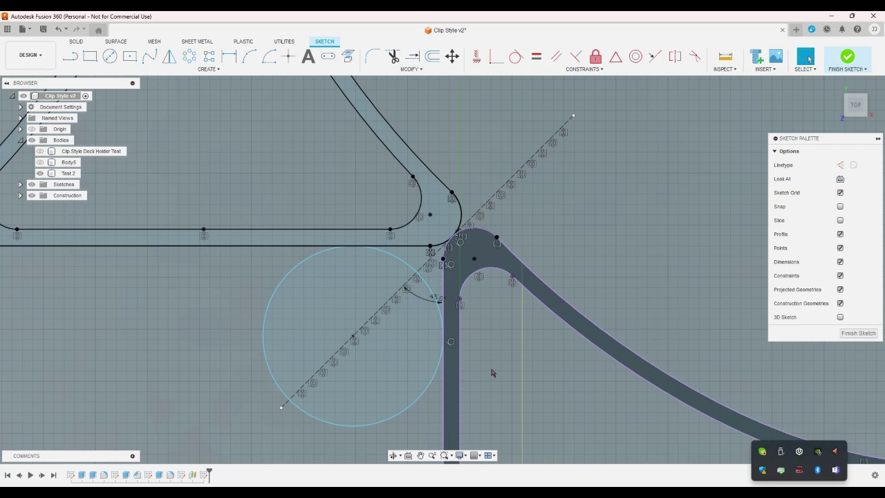
pyautogui.scroll(-3, 492, 373)
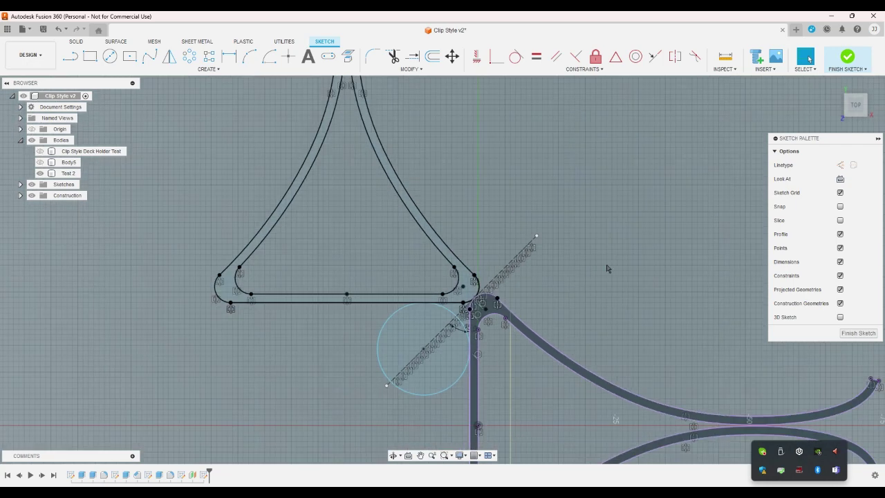
pyautogui.scroll(-3, 519, 318)
pyautogui.scroll(2, 444, 352)
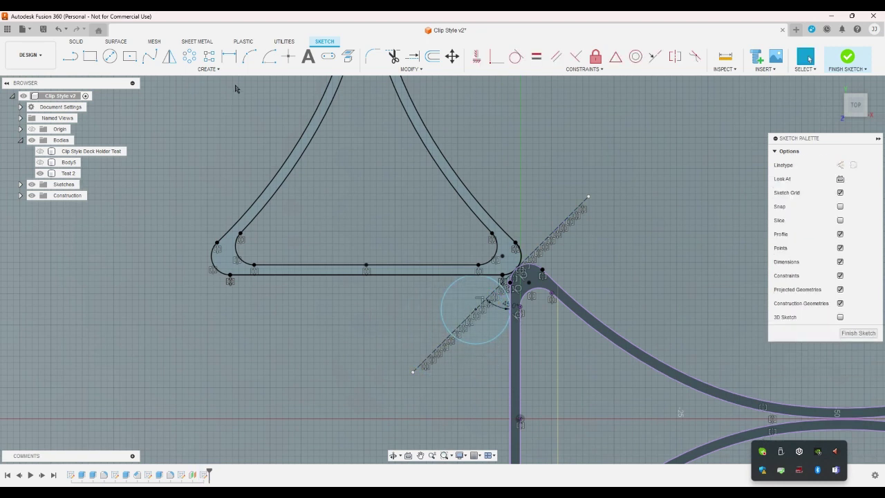
pyautogui.click(229, 57)
pyautogui.click(441, 309)
# Set the junction circle's diameter to 10 mm
pyautogui.click(465, 304)
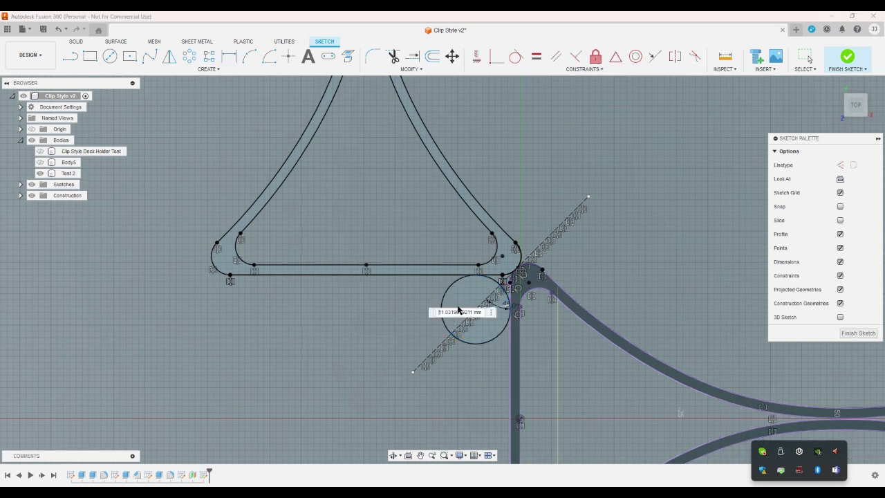
pyautogui.write('10')
pyautogui.press('Return')
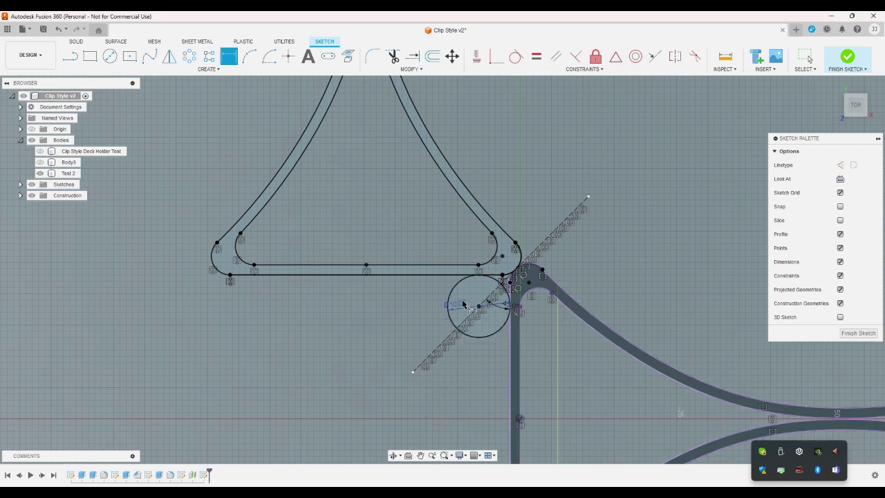
# Offset the circle inward by -wall_thickness to create a concentric inner circle
pyautogui.click(433, 56)
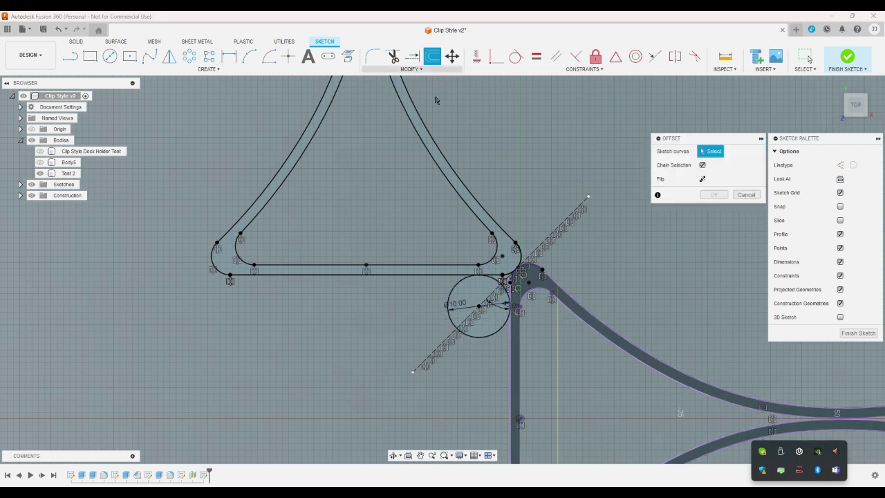
pyautogui.click(458, 282)
pyautogui.write('-')
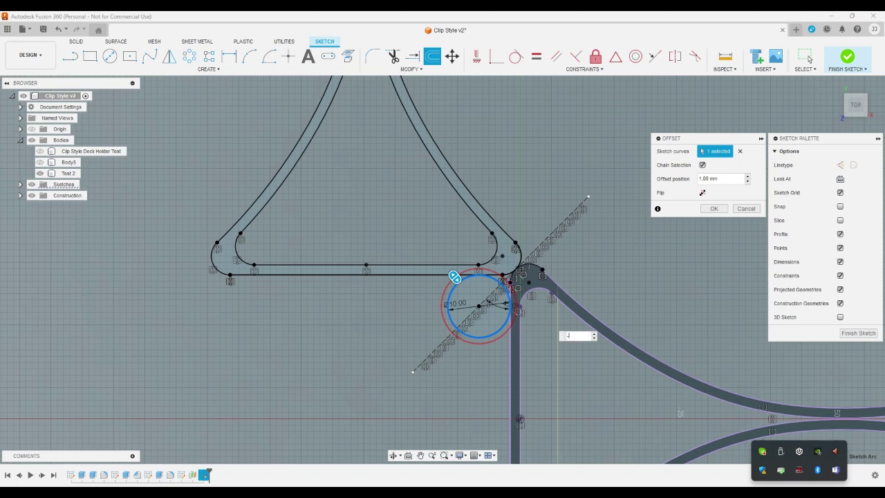
pyautogui.write('w')
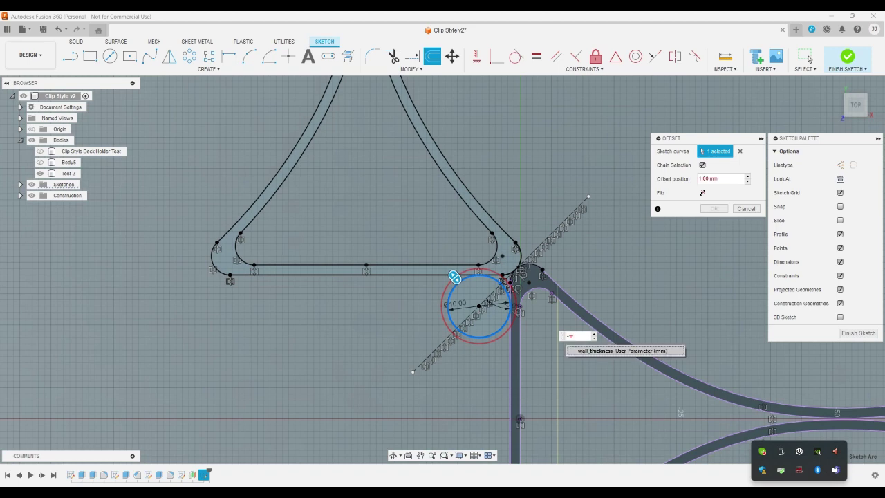
pyautogui.press('Return')
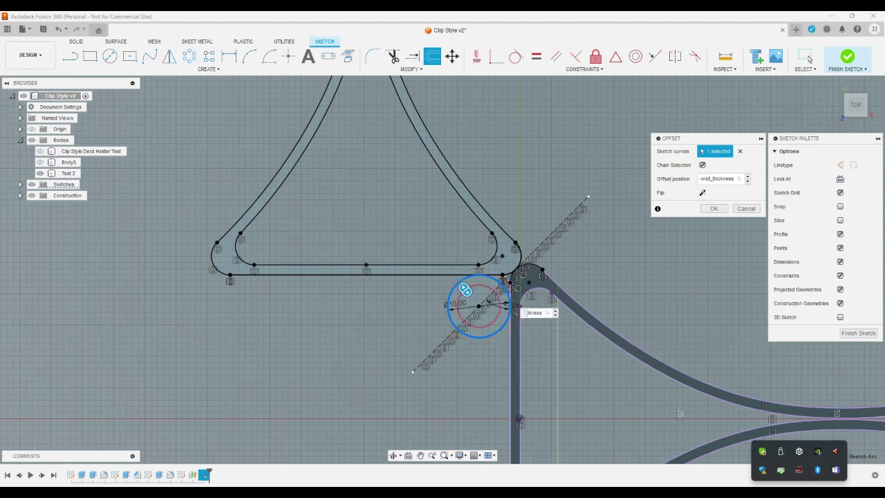
pyautogui.press('Return')
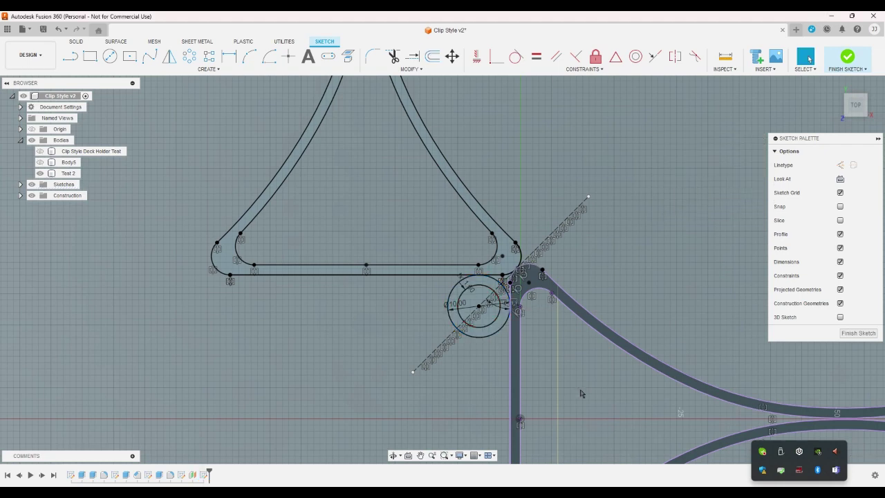
pyautogui.click(229, 57)
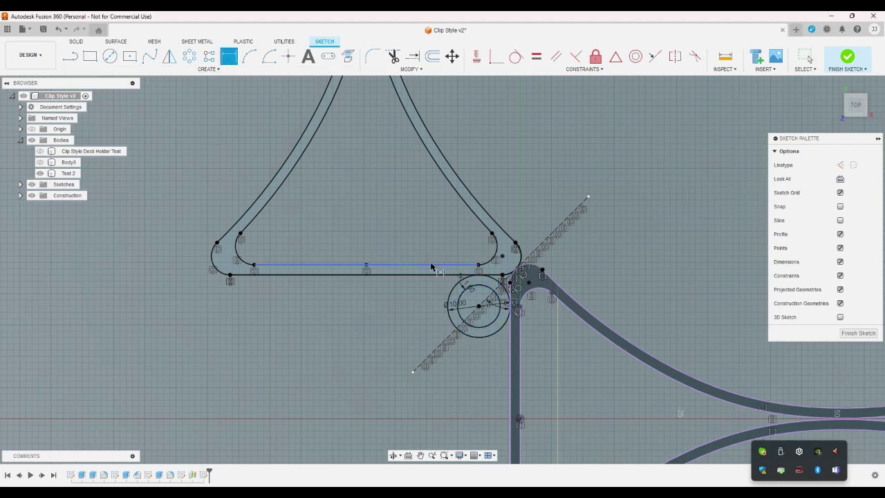
pyautogui.rightClick(465, 304)
pyautogui.click(447, 343)
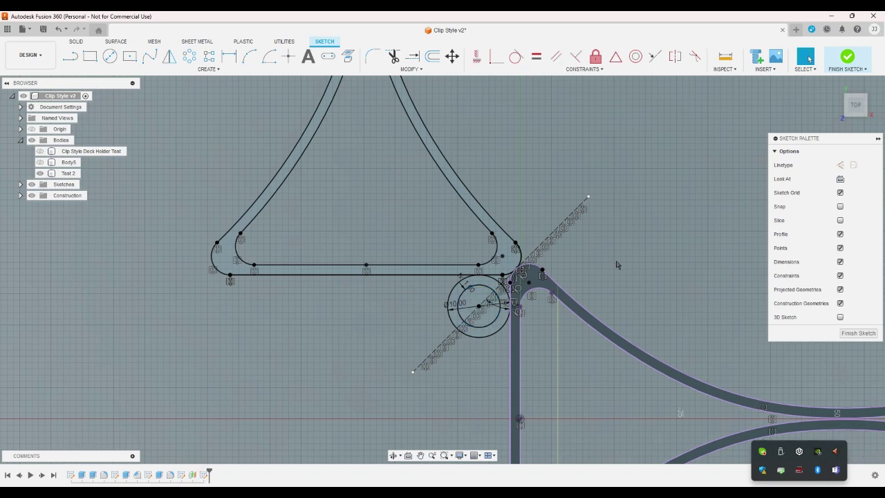
# Exit the clip sketch with Finish Sketch, returning to the 3D model view
pyautogui.scroll(-5, 441, 340)
pyautogui.scroll(4, 497, 360)
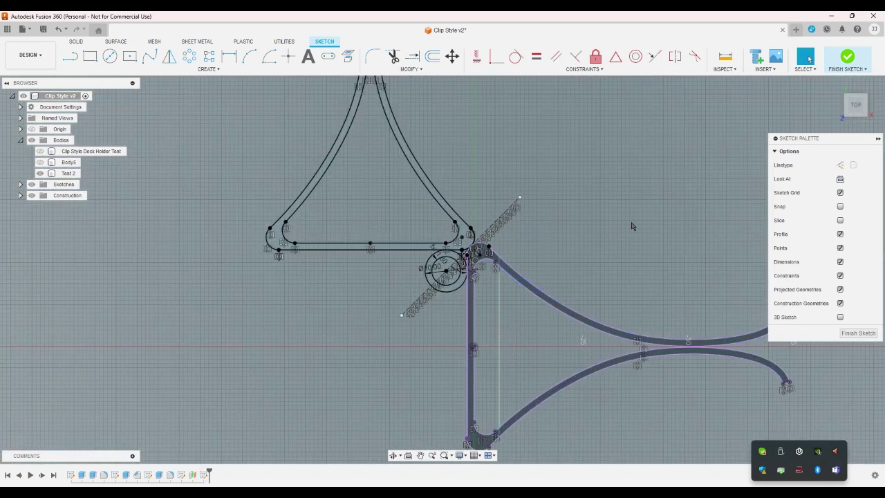
pyautogui.scroll(-2, 358, 316)
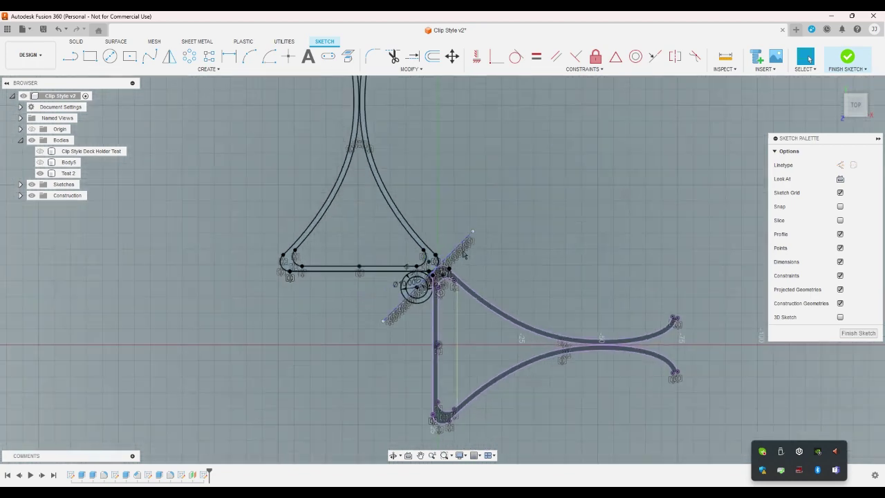
pyautogui.scroll(4, 524, 223)
pyautogui.scroll(1, 523, 227)
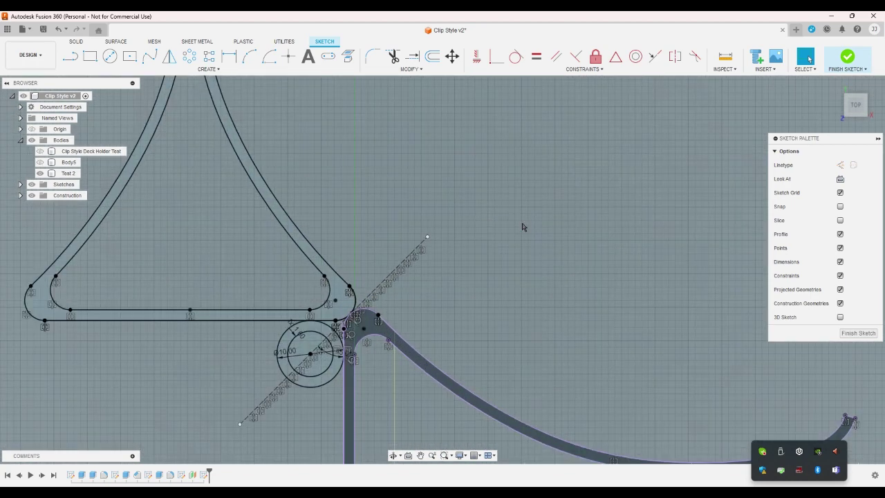
pyautogui.click(851, 59)
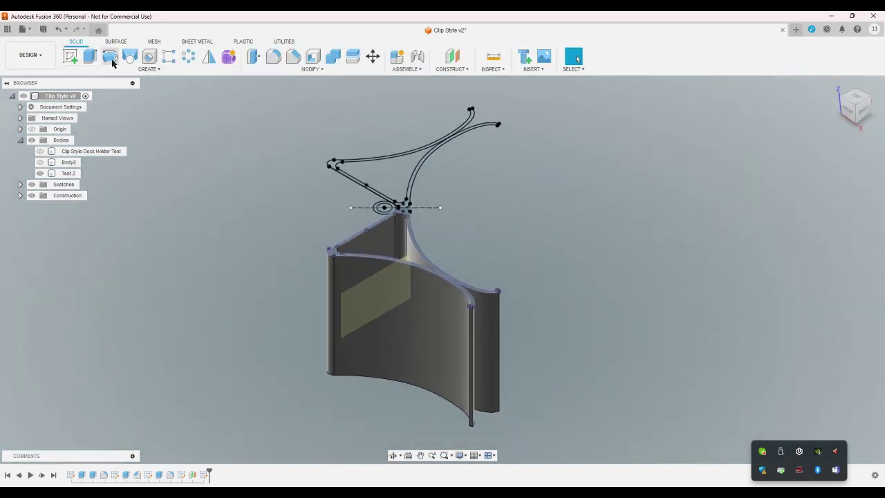
# Extrude the curved strip, ring and small gap profiles to the existing body, joined into one solid
pyautogui.click(90, 56)
pyautogui.scroll(5, 332, 125)
pyautogui.click(585, 176)
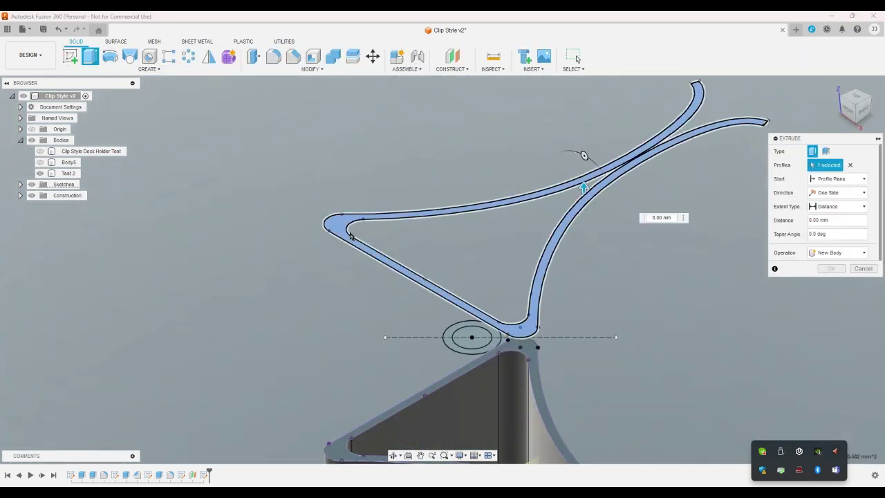
pyautogui.click(584, 179)
pyautogui.click(506, 339)
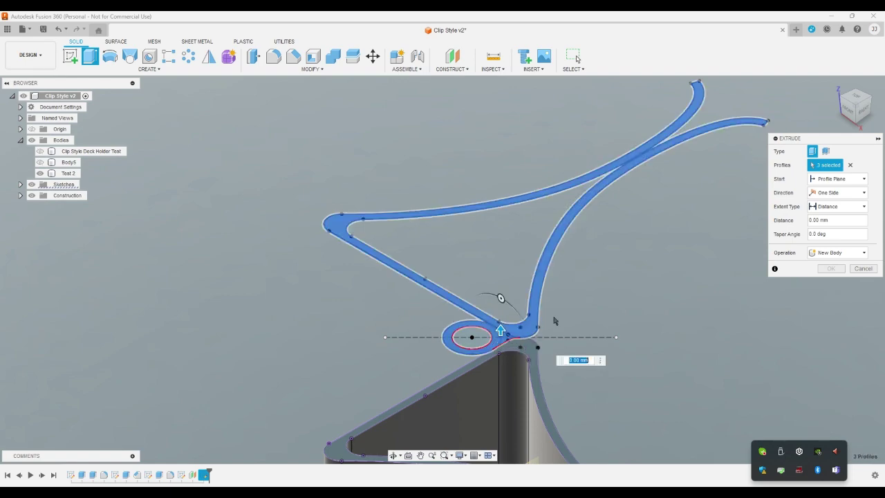
pyautogui.click(857, 126)
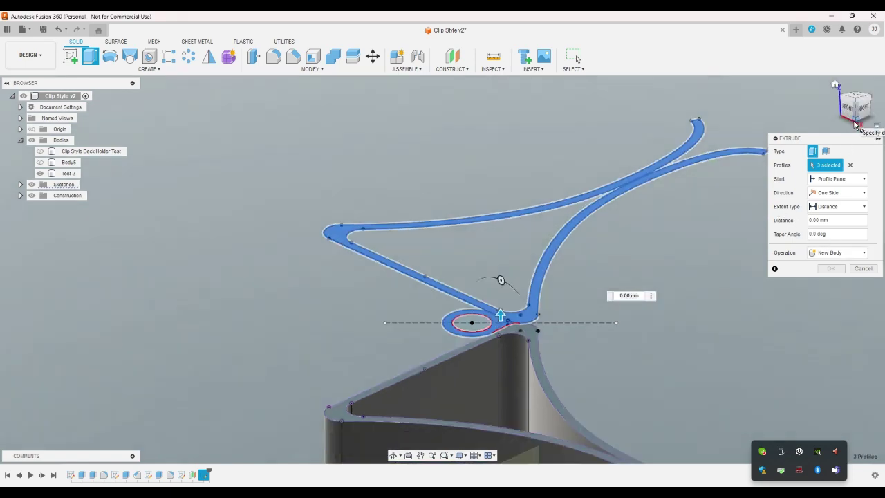
pyautogui.click(837, 206)
pyautogui.click(830, 228)
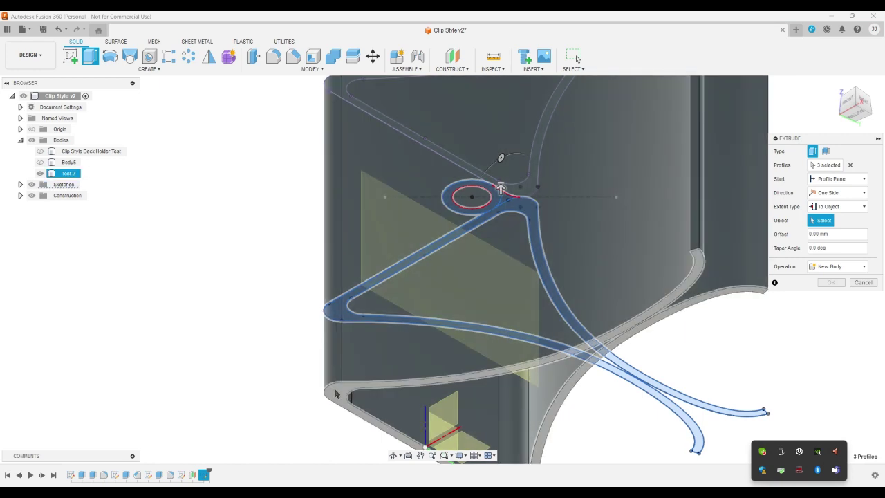
pyautogui.click(746, 298)
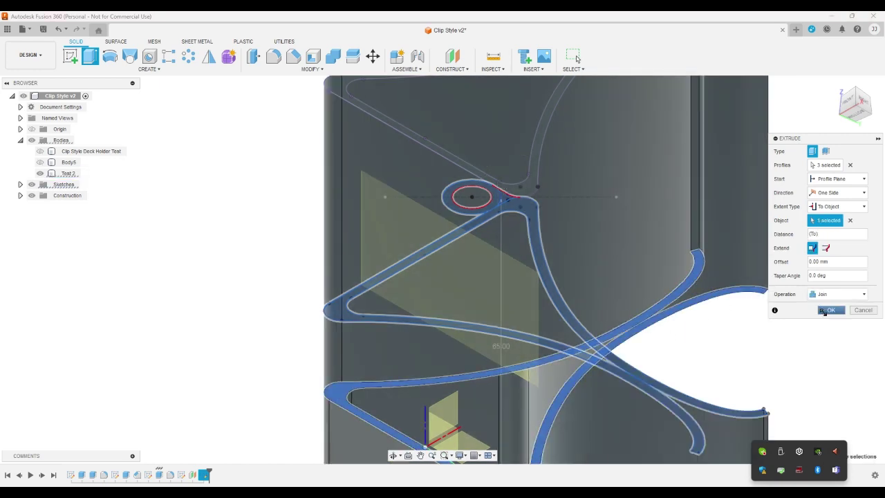
pyautogui.click(831, 310)
# Inspect the part from the home and top views, then orbit into a tilted 3-D view
pyautogui.click(835, 84)
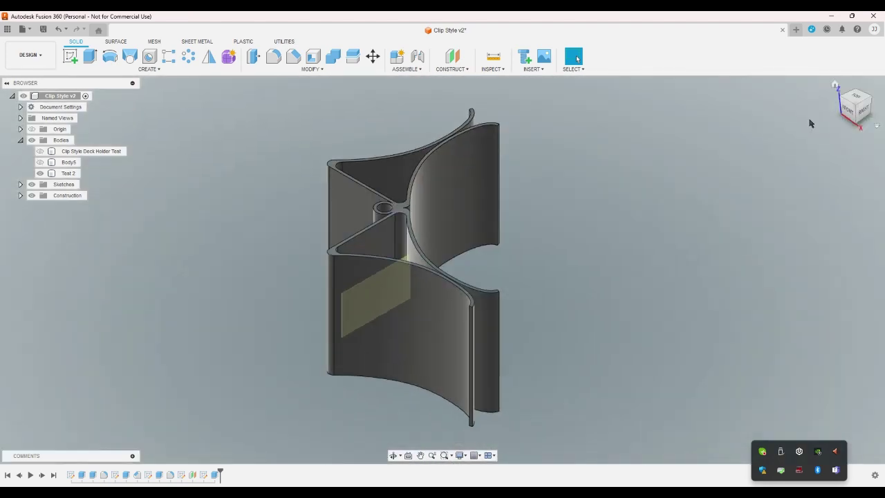
pyautogui.click(863, 97)
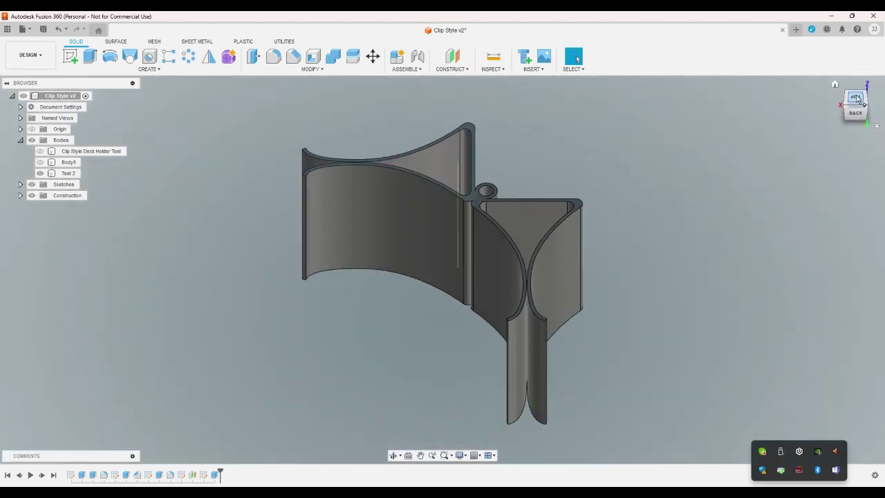
pyautogui.scroll(2, 306, 311)
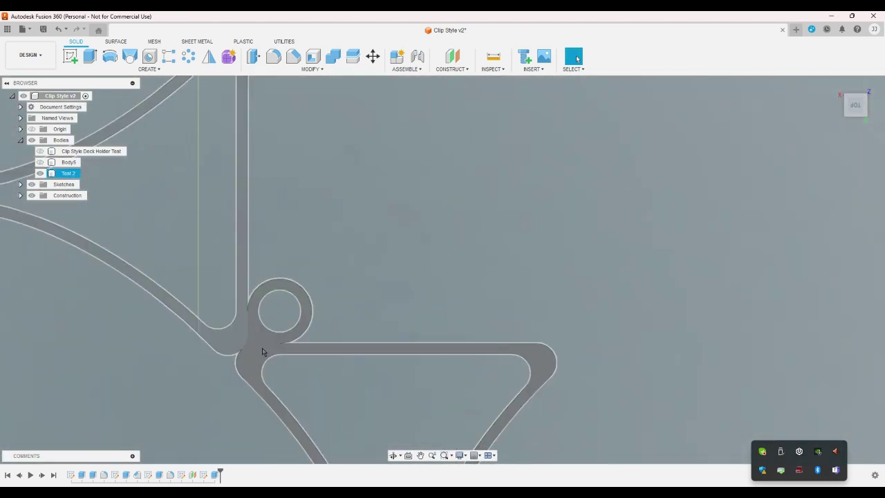
pyautogui.scroll(-2, 415, 293)
pyautogui.scroll(-1, 423, 277)
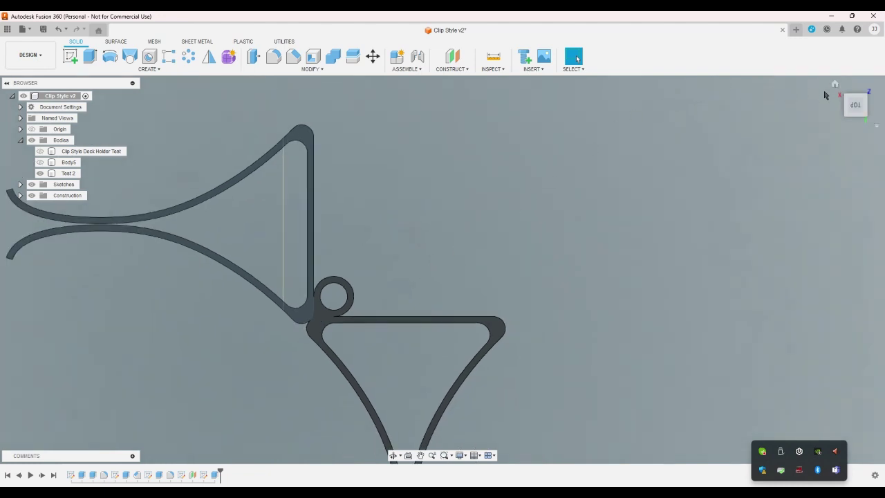
pyautogui.moveTo(853, 92); pyautogui.dragTo(189, 134)
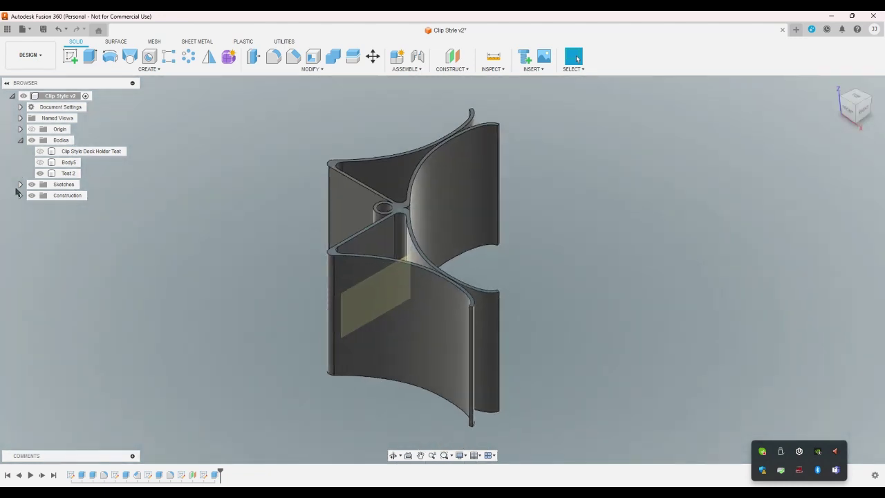
# Hide the yellow construction plane from the Browser's Construction folder
pyautogui.click(20, 184)
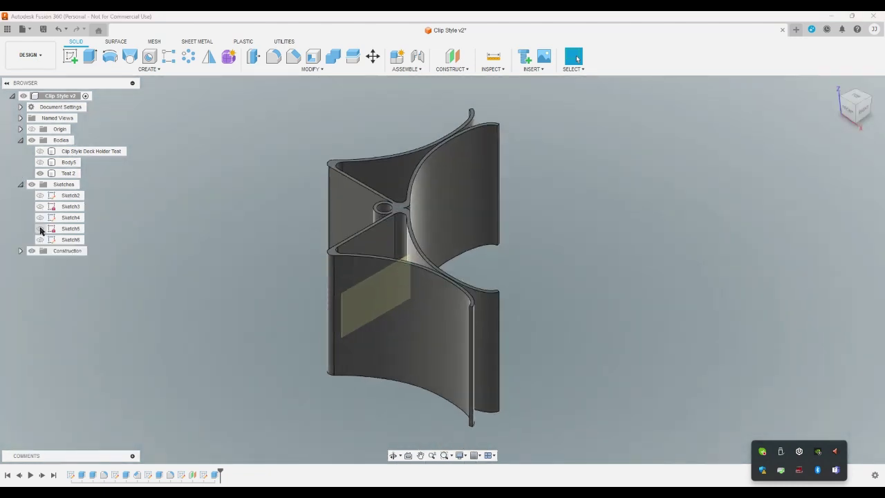
pyautogui.click(20, 184)
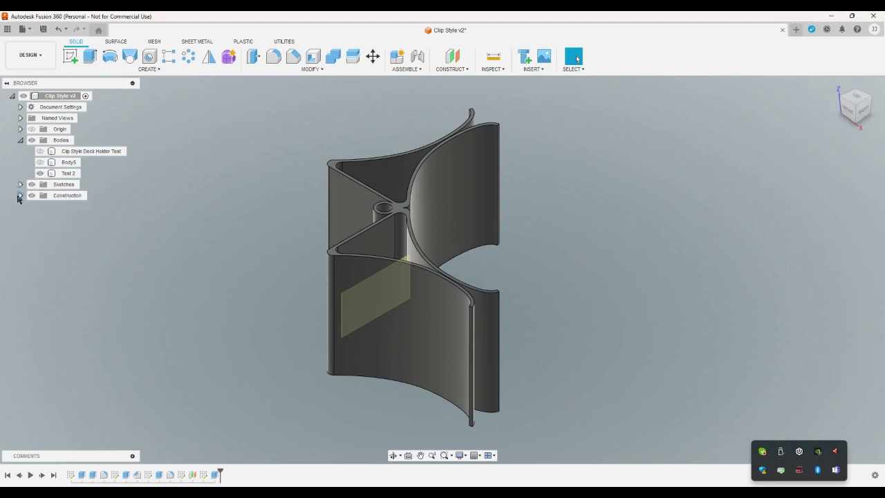
pyautogui.click(20, 195)
pyautogui.click(40, 206)
pyautogui.click(20, 195)
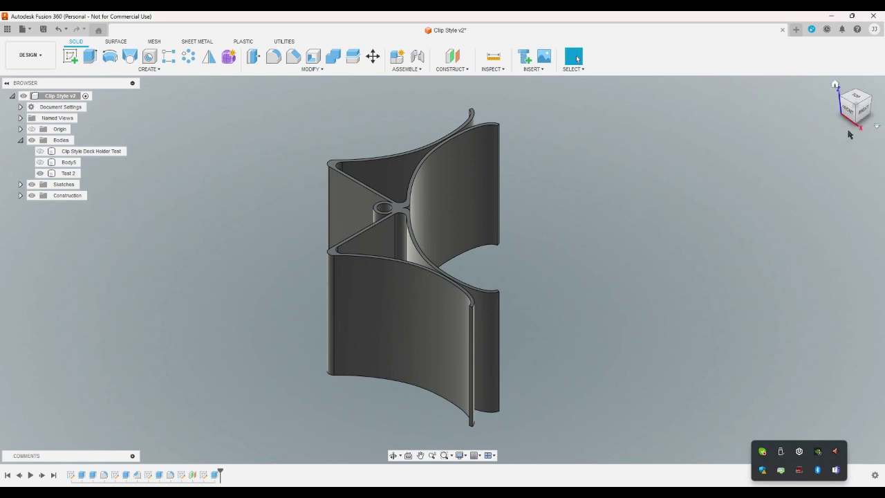
# Check top and isometric views, return to Top view, and select Sketch6 in the timeline
pyautogui.click(856, 101)
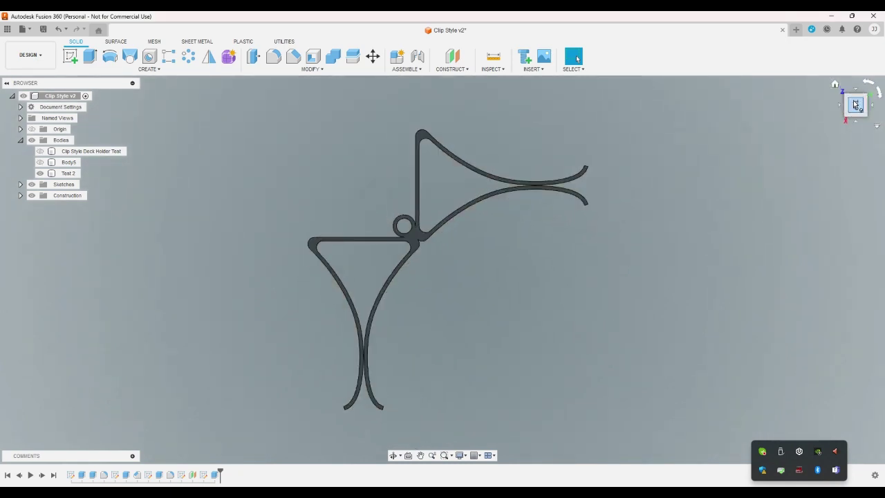
pyautogui.click(868, 87)
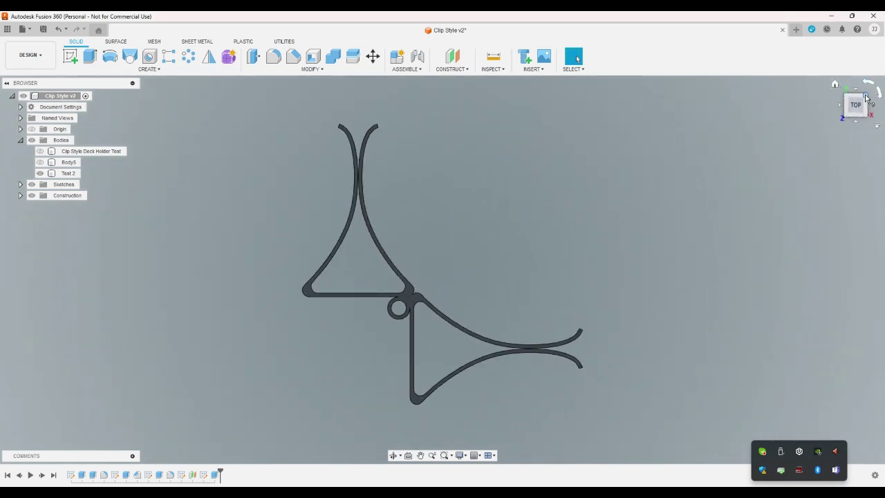
pyautogui.click(865, 99)
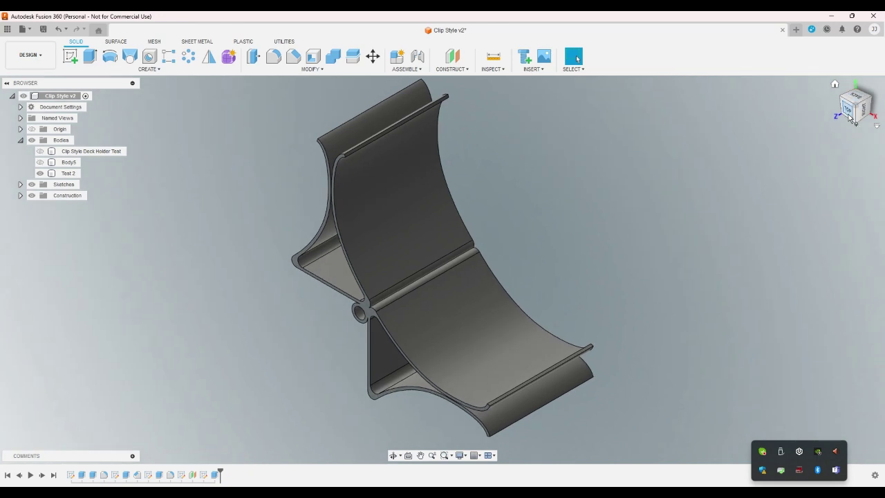
pyautogui.click(849, 113)
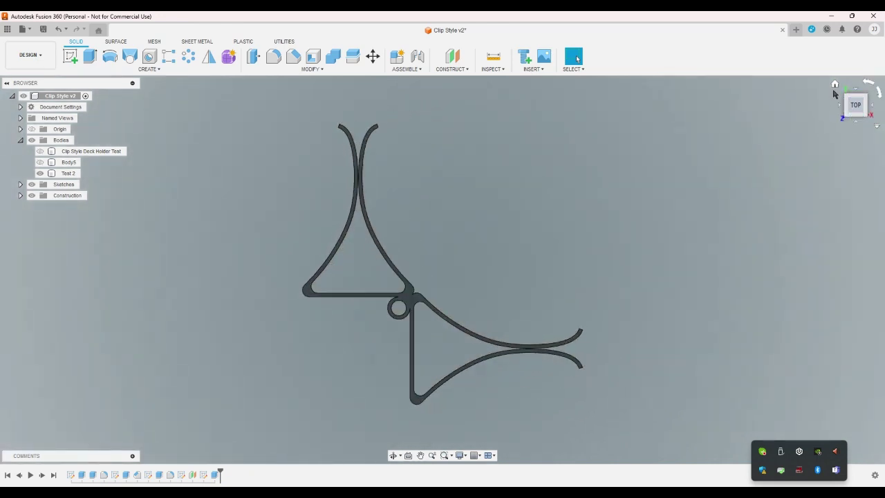
pyautogui.click(205, 476)
# Reopen Sketch6 and draw a 3-point arc from the upper clip's tip to the right clip's upper end
pyautogui.doubleClick(204, 475)
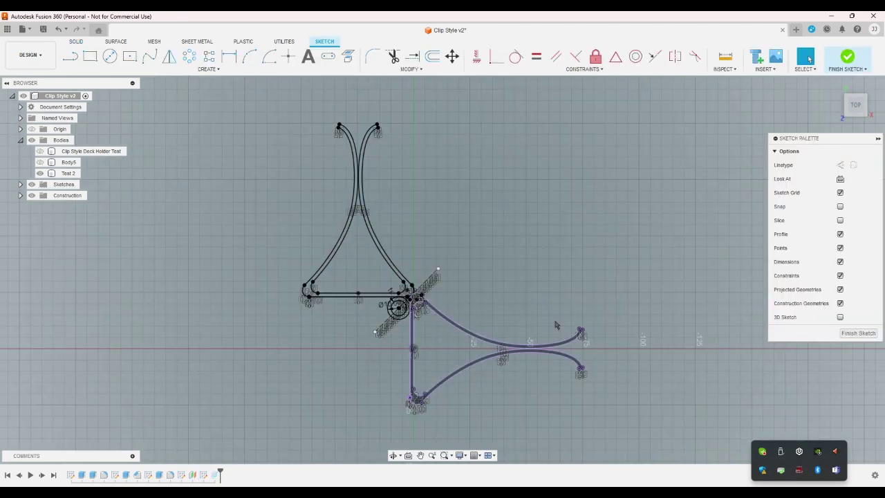
pyautogui.scroll(3, 590, 297)
pyautogui.scroll(-2, 590, 296)
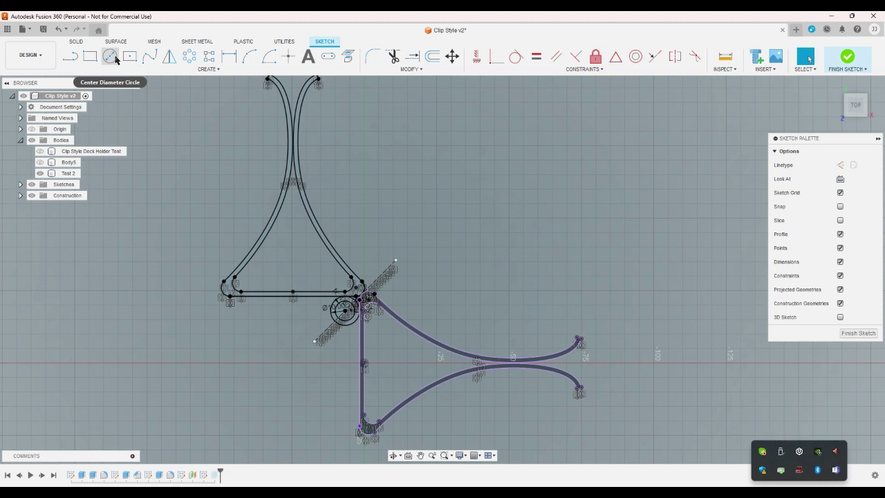
pyautogui.click(247, 58)
pyautogui.scroll(-2, 382, 161)
pyautogui.scroll(3, 356, 112)
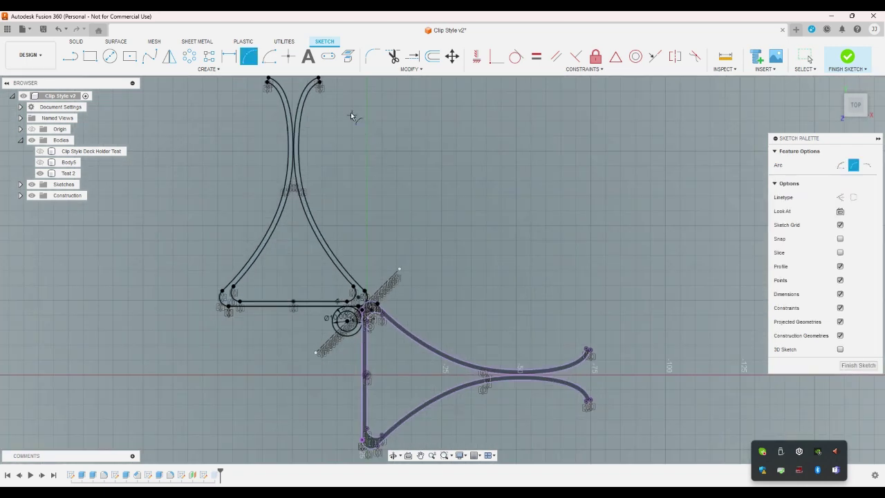
pyautogui.click(587, 351)
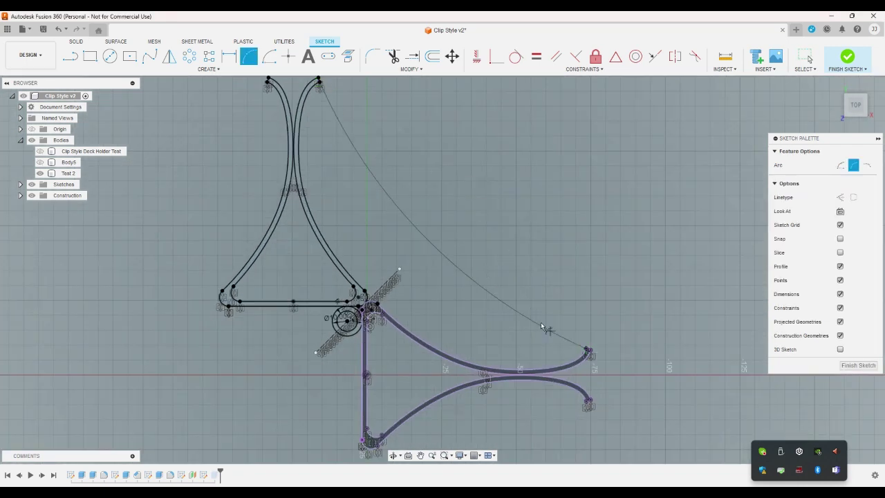
pyautogui.click(374, 297)
pyautogui.press('Escape')
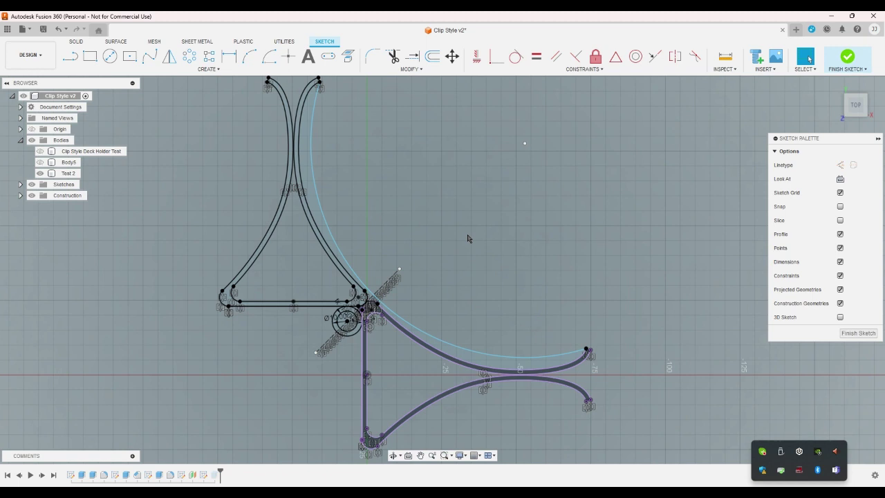
# Offset the upper clip outline inward by -wall_thickness, leaving the preview unconfirmed
pyautogui.click(433, 56)
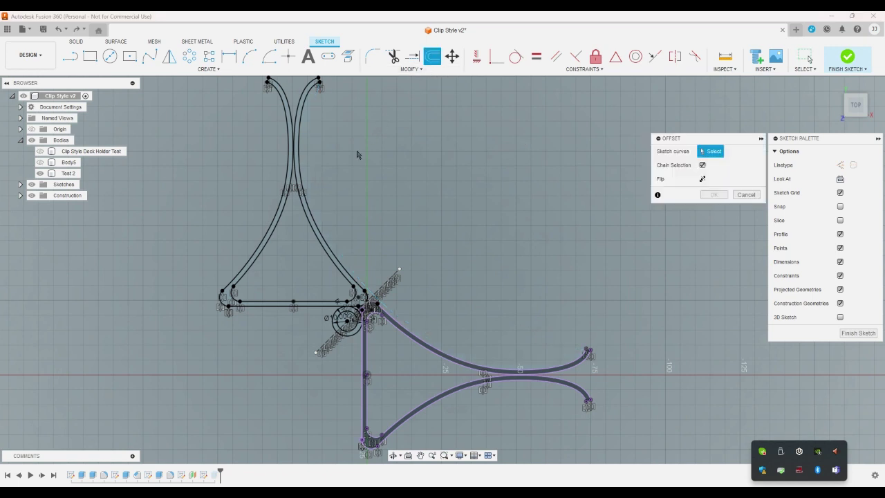
pyautogui.click(330, 251)
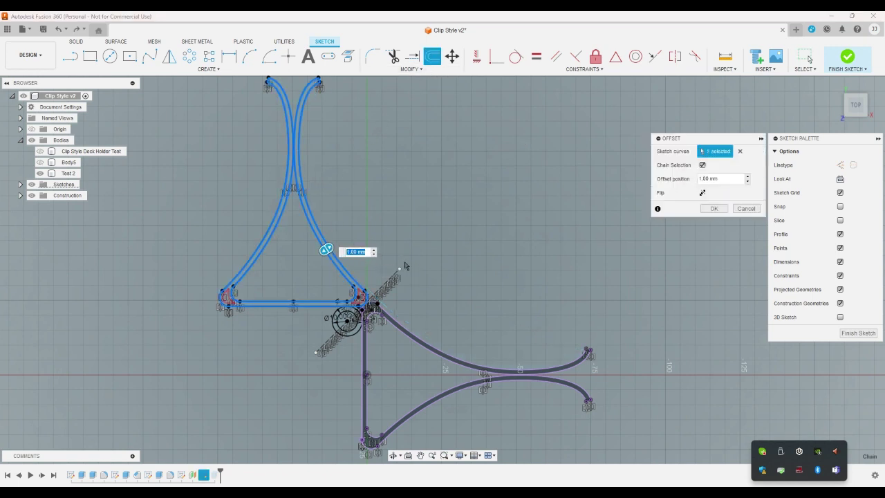
pyautogui.write('-w')
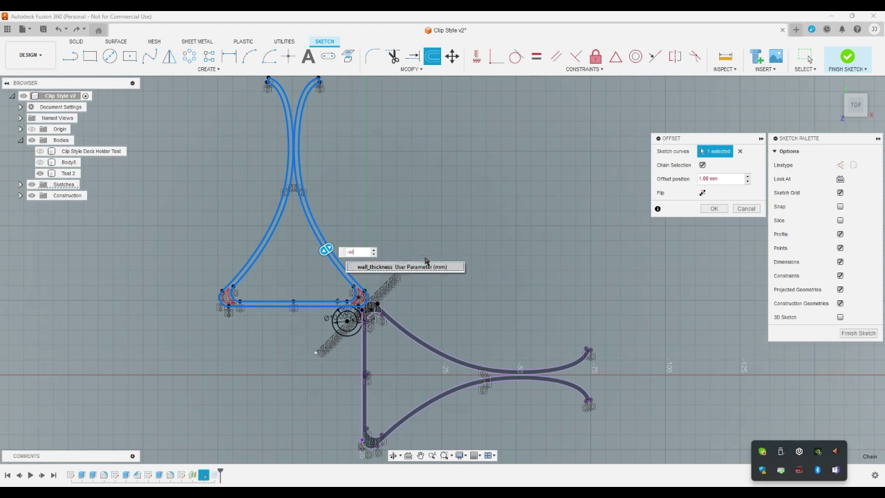
pyautogui.click(420, 267)
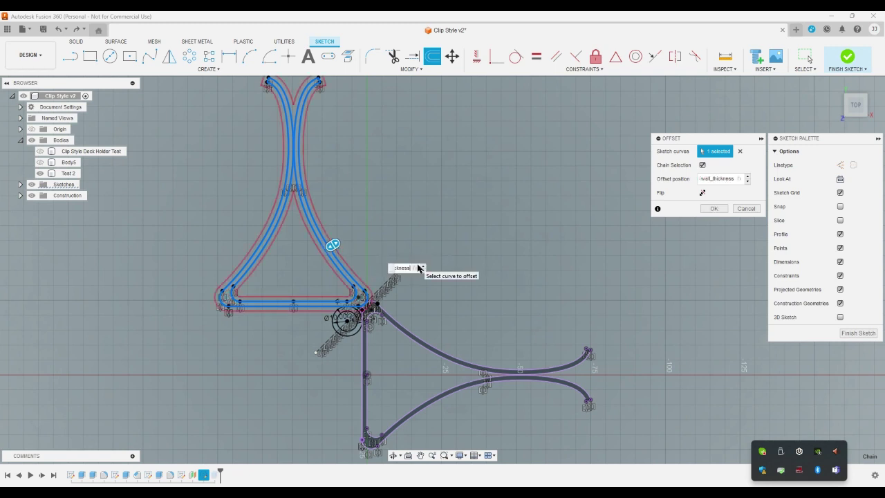
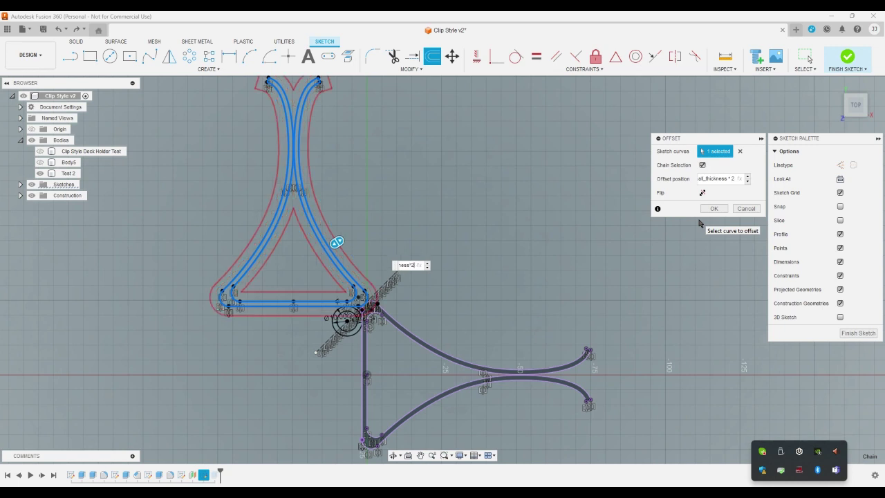
# Accept the doubled offset of the upper outline and abandon the offset of the lower arms
pyautogui.press('Return')
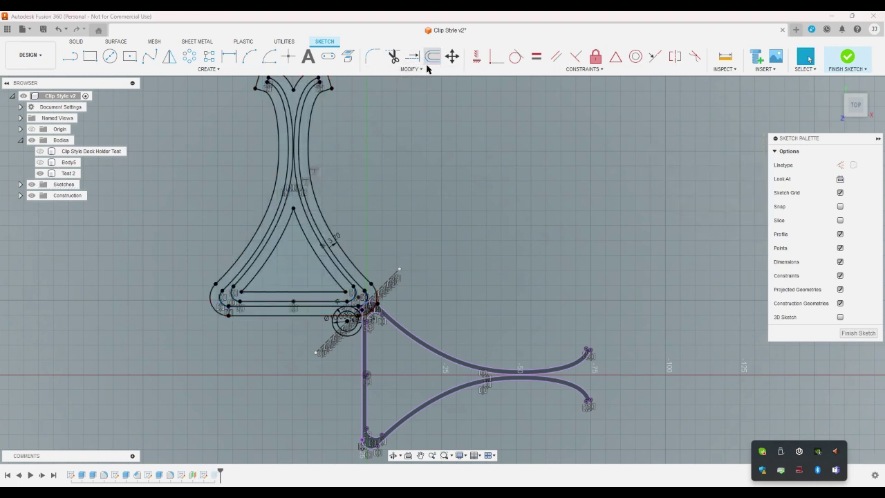
pyautogui.click(433, 56)
pyautogui.click(396, 318)
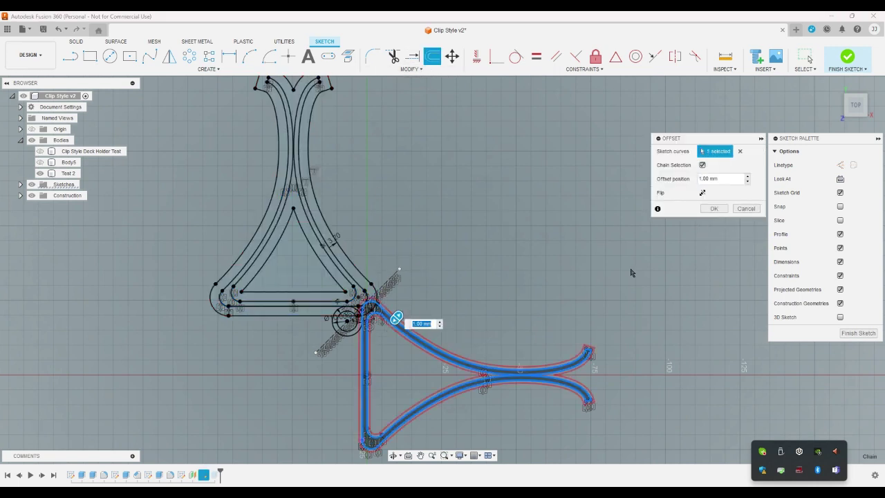
pyautogui.click(746, 208)
# Finish the current sketch and start a new sketch on the XY plane
pyautogui.press('Escape')
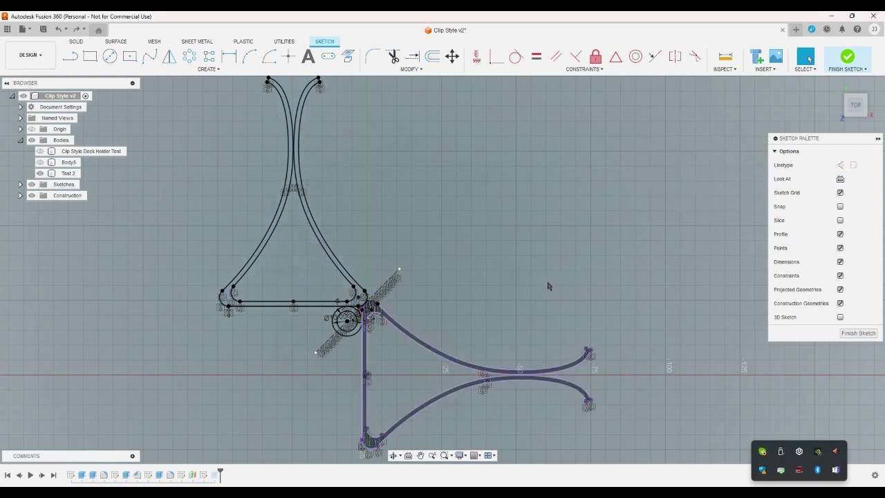
pyautogui.click(70, 56)
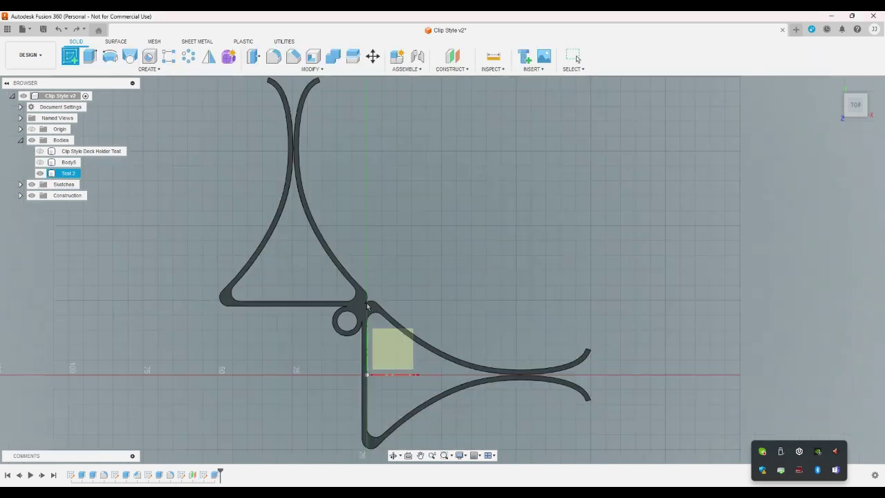
pyautogui.click(393, 349)
# Offset the clip outline chain by -wall_thickness
pyautogui.scroll(3, 390, 228)
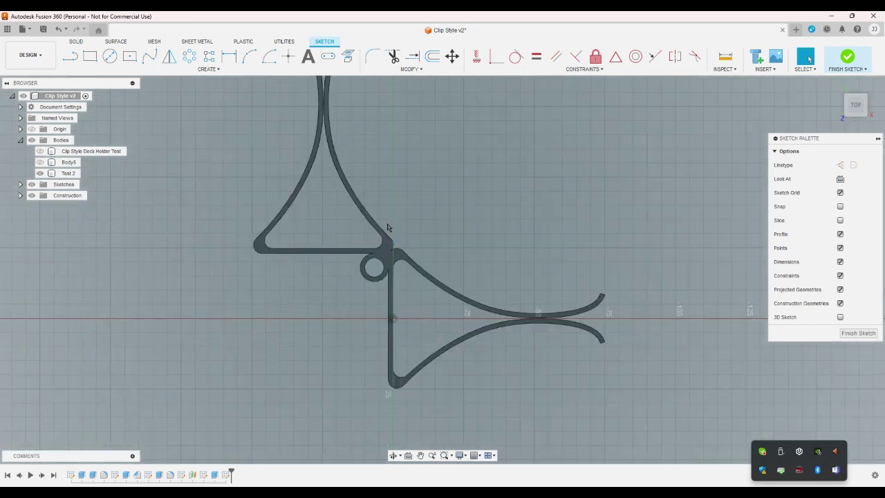
pyautogui.click(432, 56)
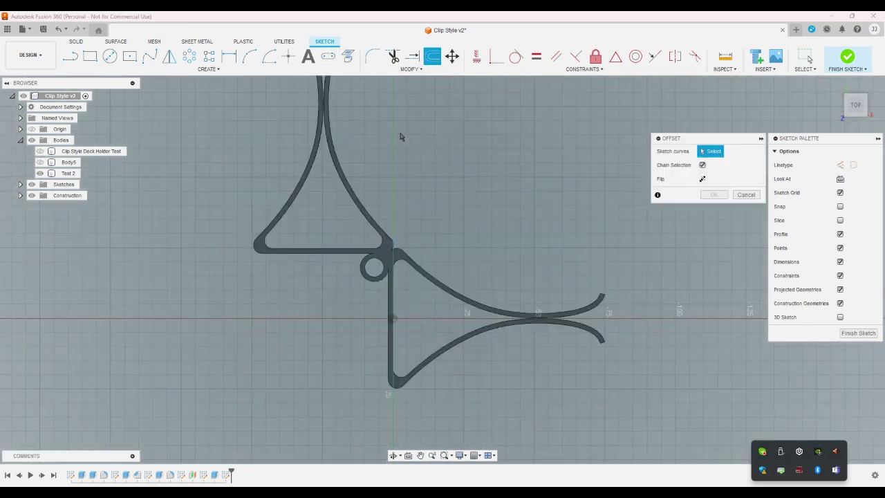
pyautogui.click(358, 201)
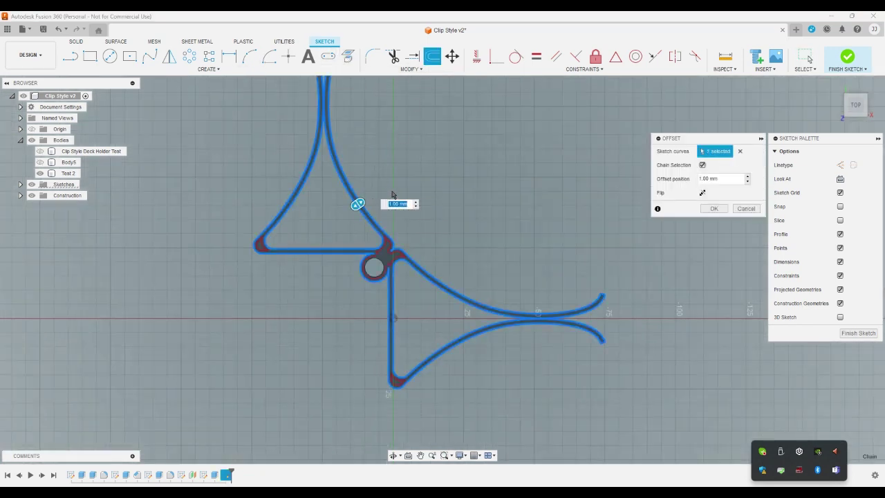
pyautogui.write('-w')
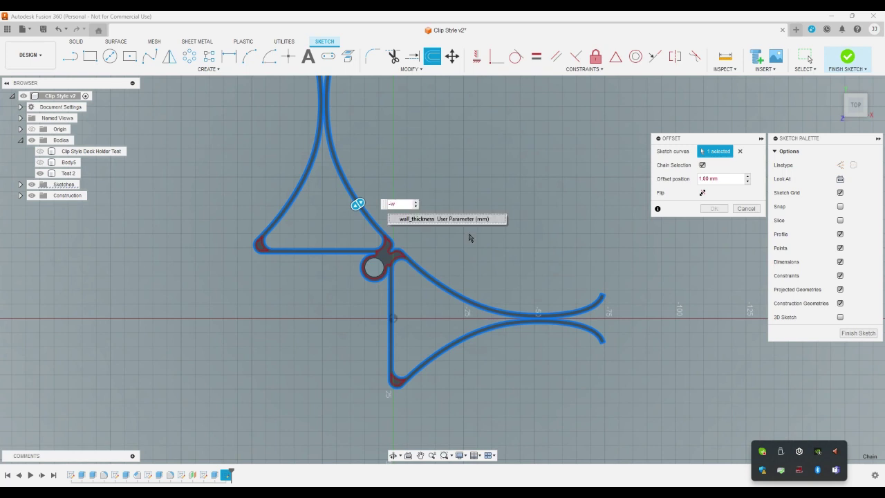
pyautogui.click(462, 222)
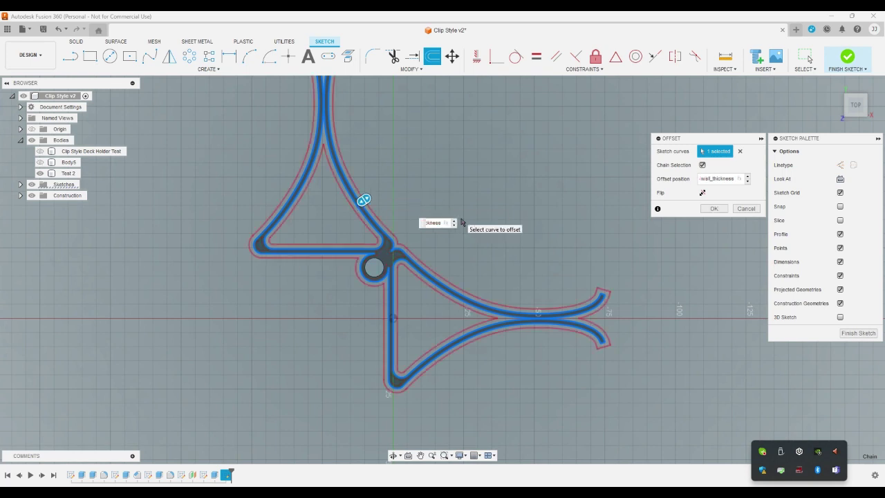
pyautogui.press('Return')
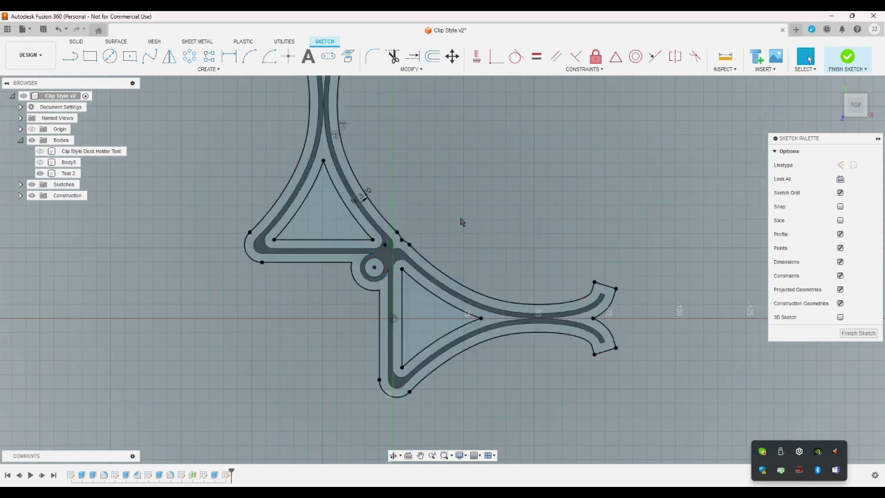
# Offset the clip body's edge chain by -wall_thickness as a second outline
pyautogui.press('o')
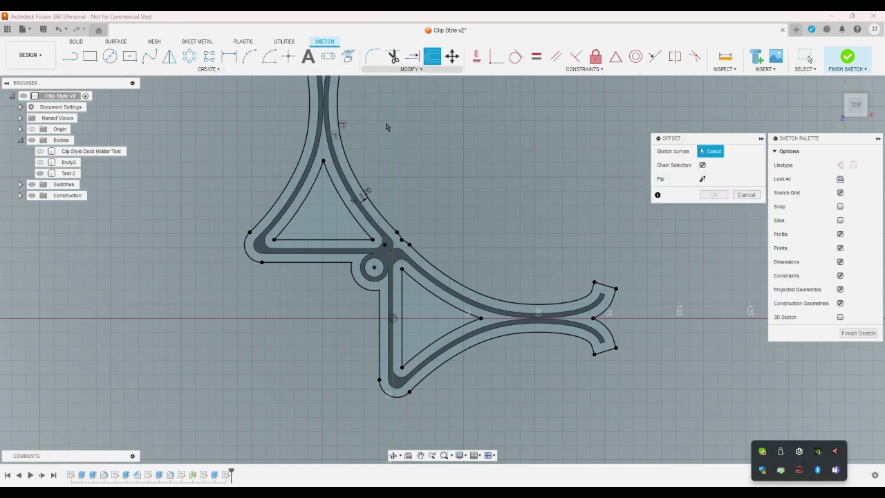
pyautogui.click(354, 196)
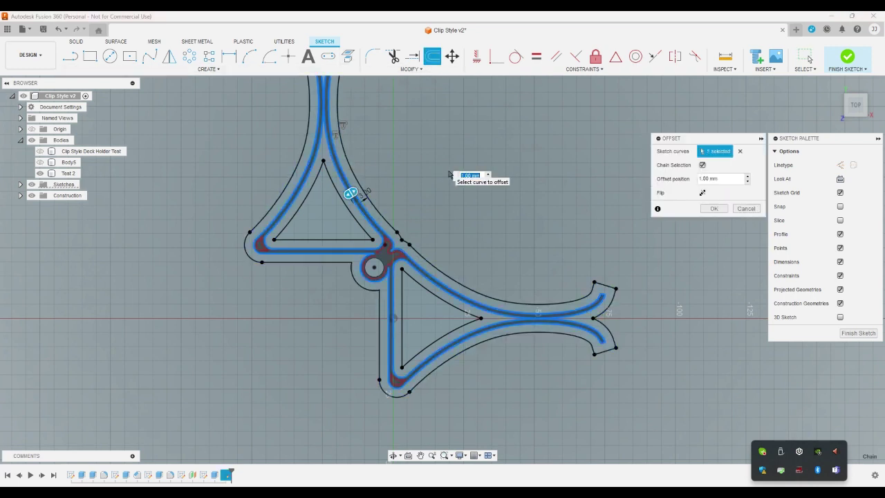
pyautogui.write('w')
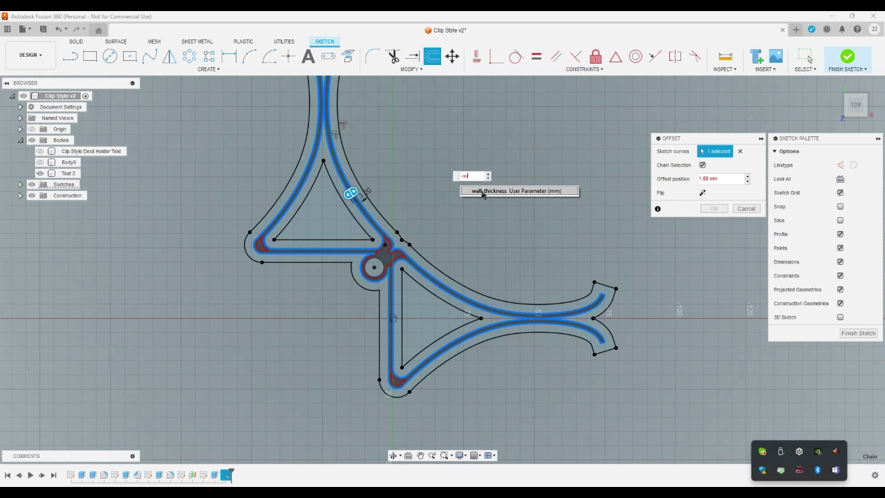
pyautogui.click(484, 191)
pyautogui.press('Return')
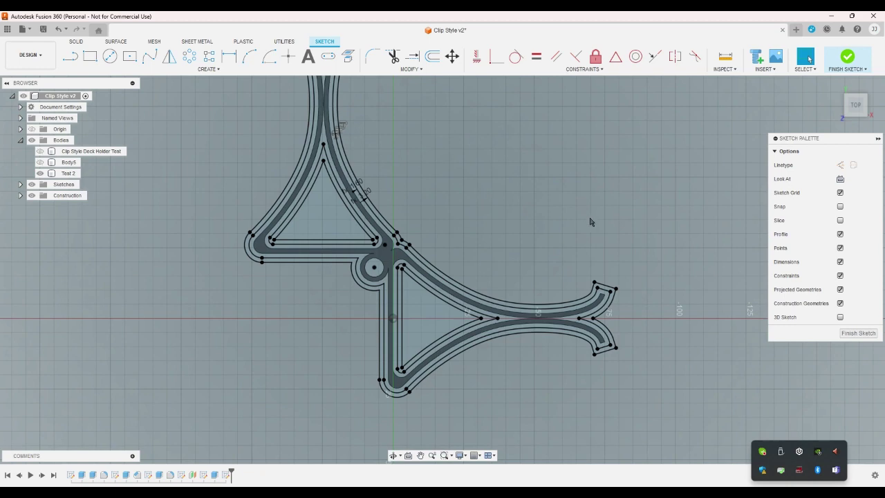
pyautogui.scroll(2, 610, 250)
pyautogui.scroll(-5, 614, 250)
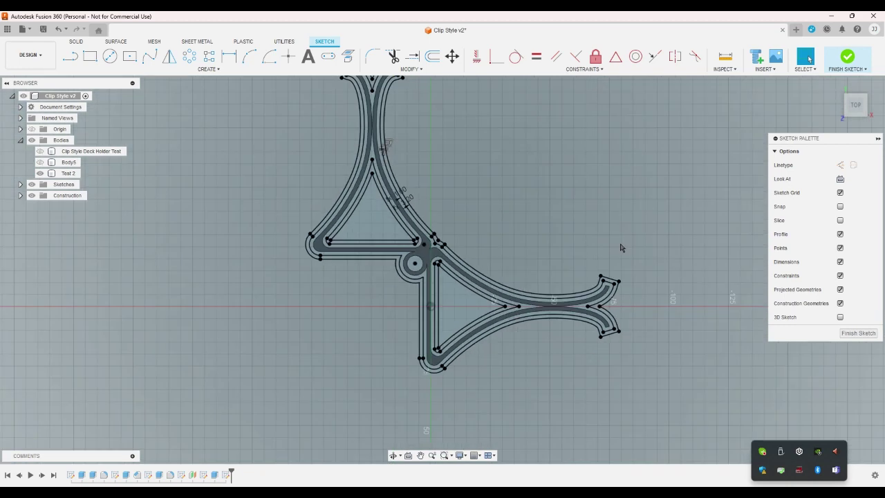
pyautogui.scroll(3, 530, 153)
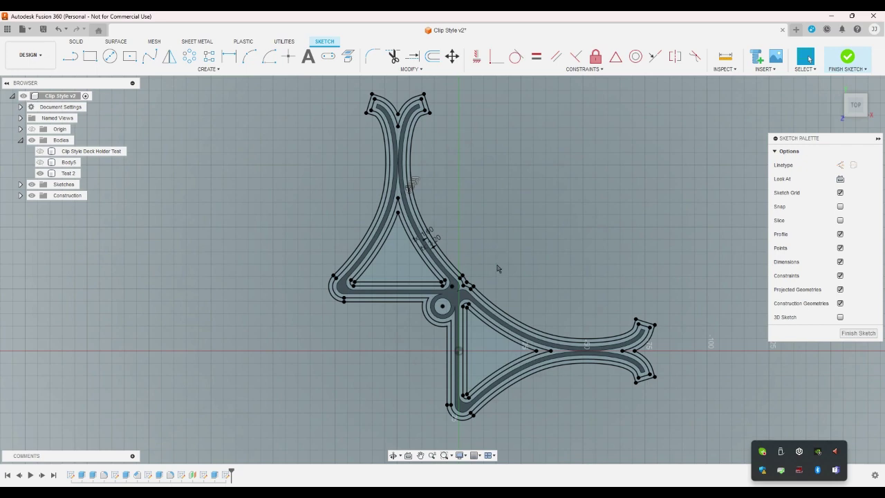
pyautogui.scroll(5, 497, 268)
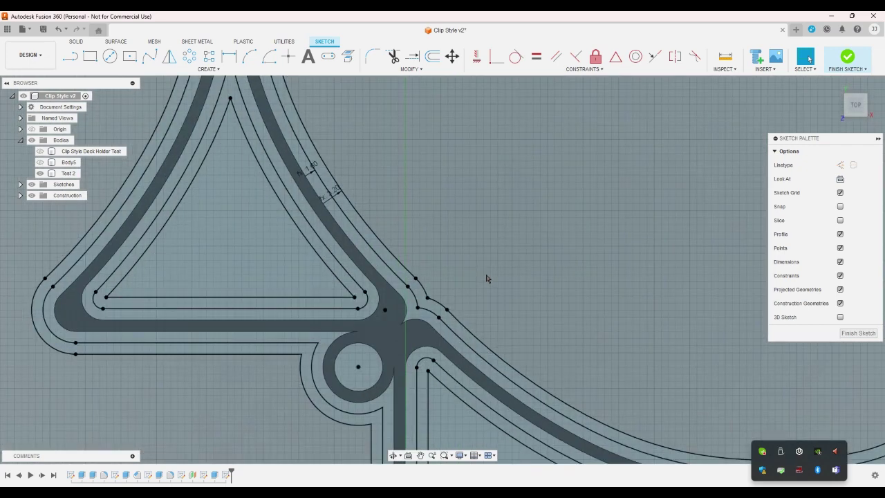
pyautogui.scroll(-2, 487, 278)
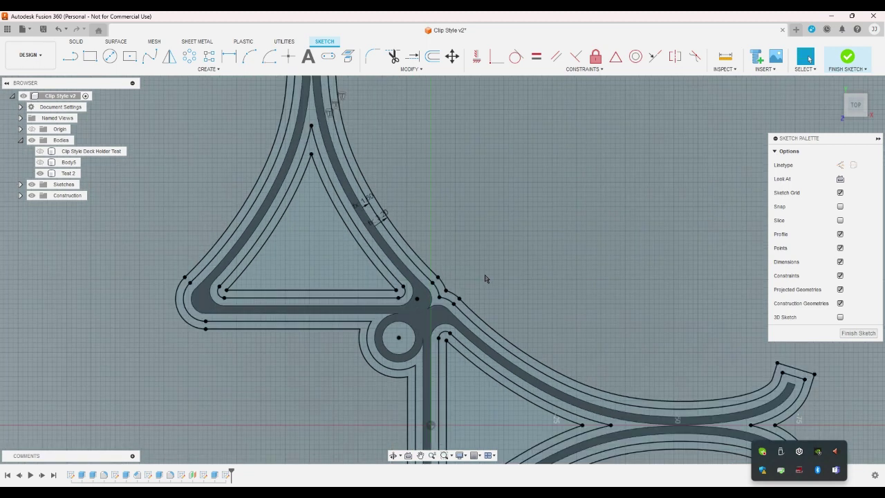
pyautogui.scroll(-1, 486, 278)
pyautogui.scroll(-2, 464, 187)
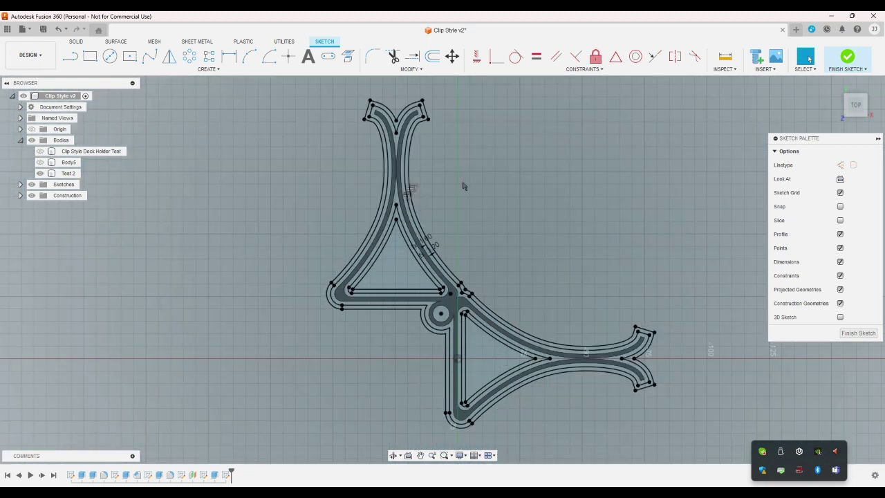
pyautogui.scroll(2, 425, 159)
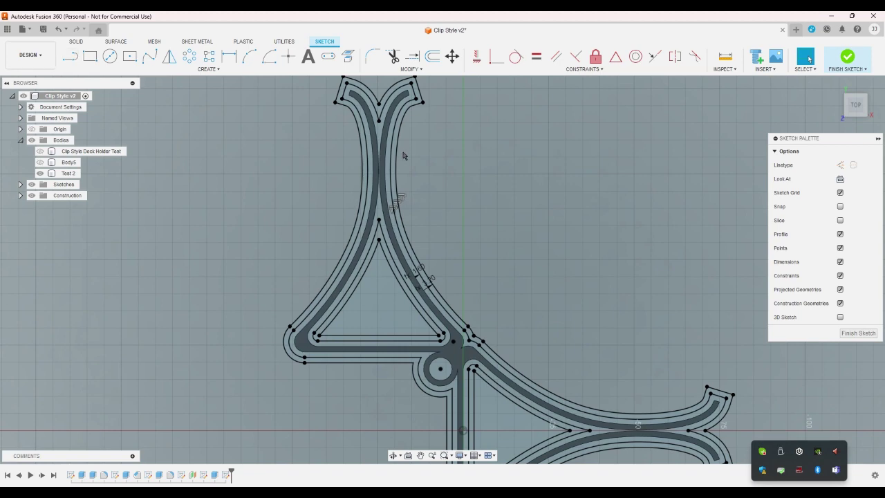
pyautogui.scroll(2, 417, 190)
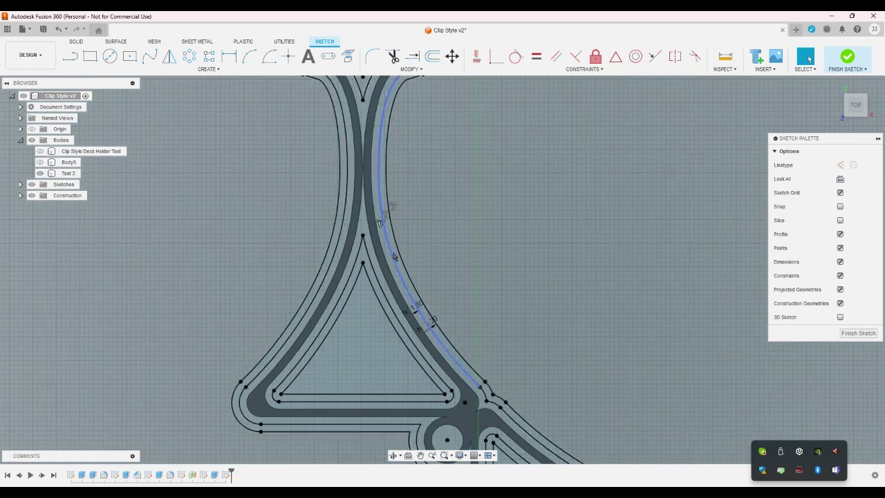
pyautogui.scroll(-3, 400, 270)
pyautogui.press('l')
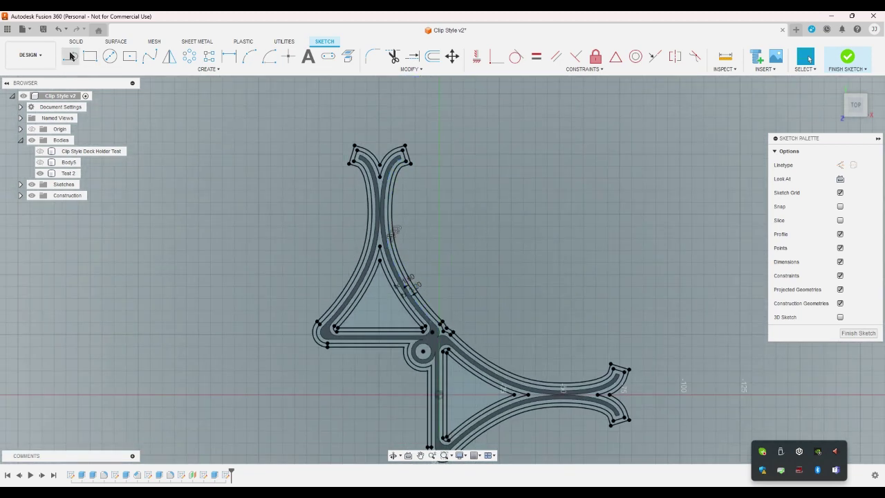
pyautogui.scroll(5, 400, 213)
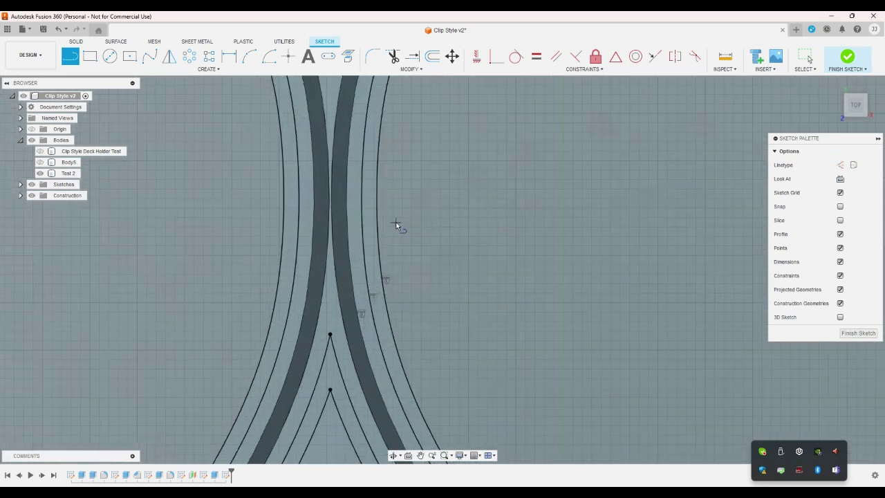
pyautogui.scroll(-2, 396, 224)
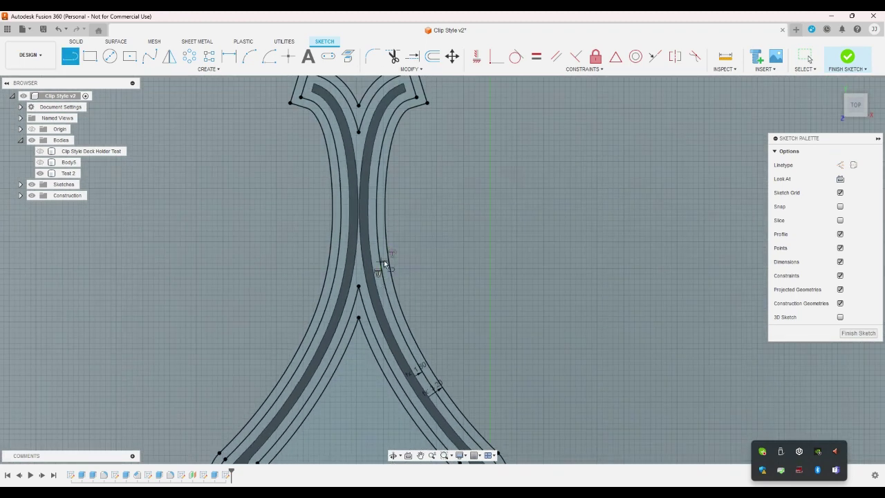
pyautogui.rightClick(412, 250)
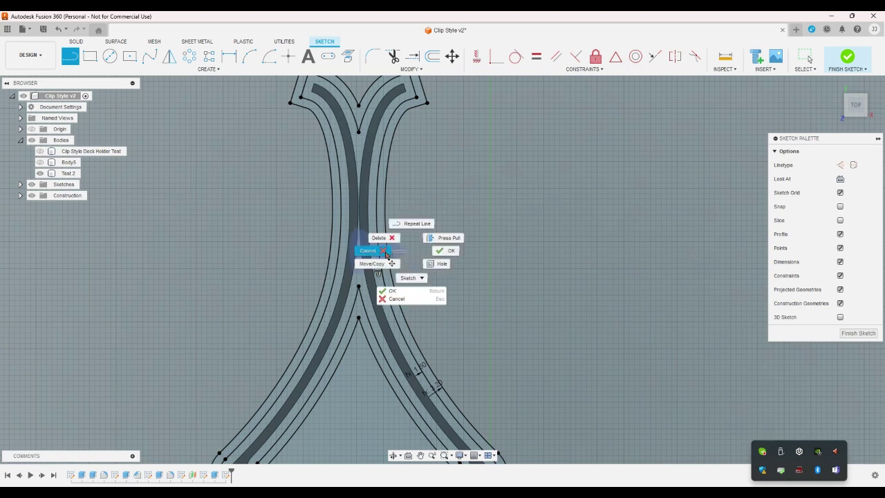
pyautogui.click(385, 252)
pyautogui.scroll(-2, 398, 253)
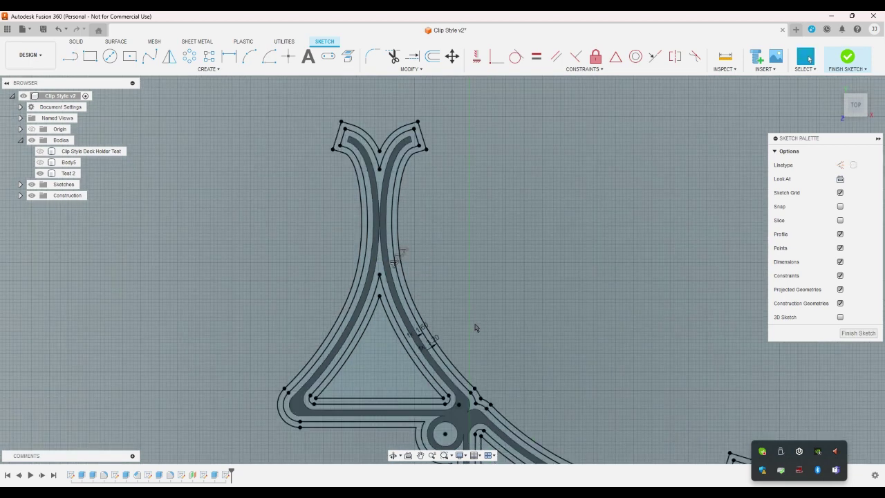
pyautogui.scroll(3, 464, 339)
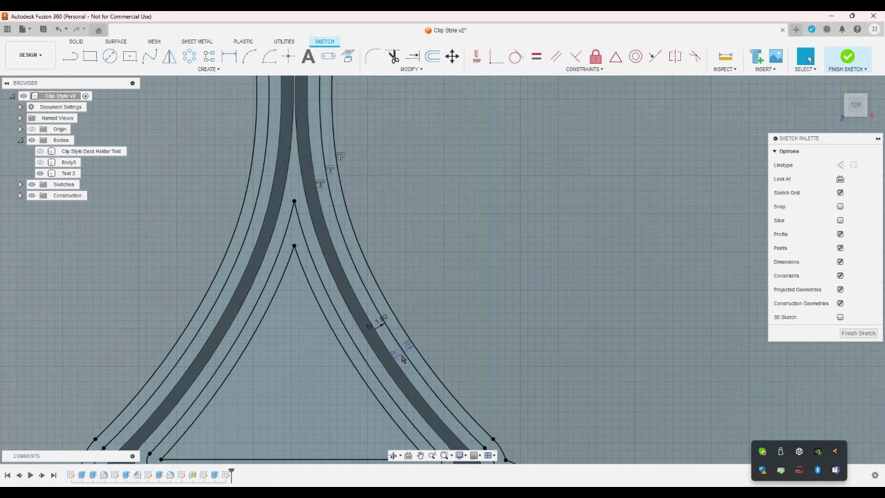
# Change the arm offset dimension expression from wall_thickness*1.2 to (wall_thickness+2.5)
pyautogui.doubleClick(403, 358)
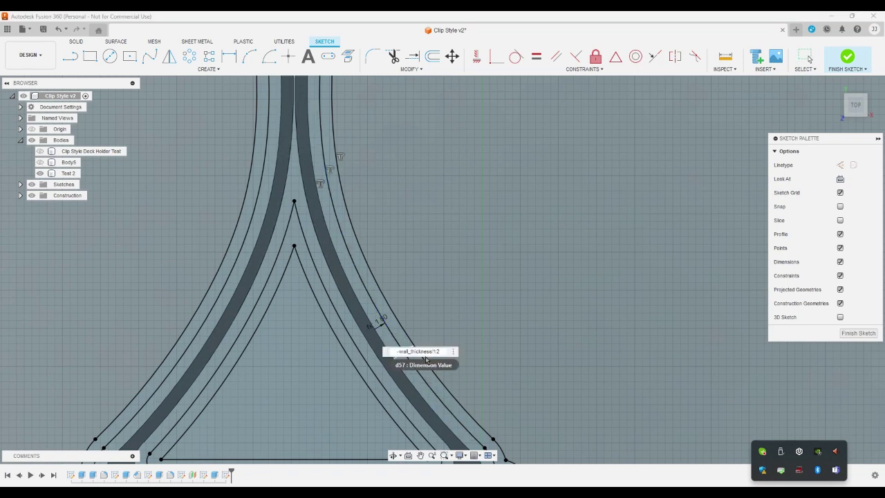
pyautogui.write('(')
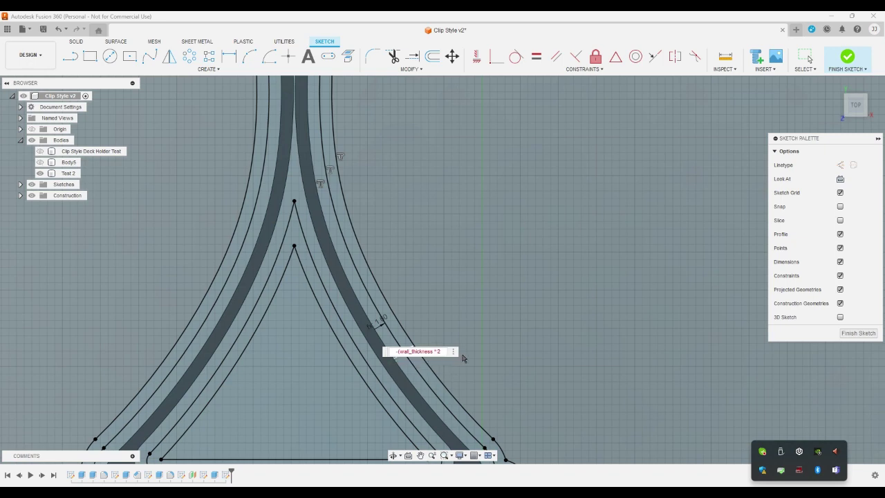
pyautogui.press('BackSpace')
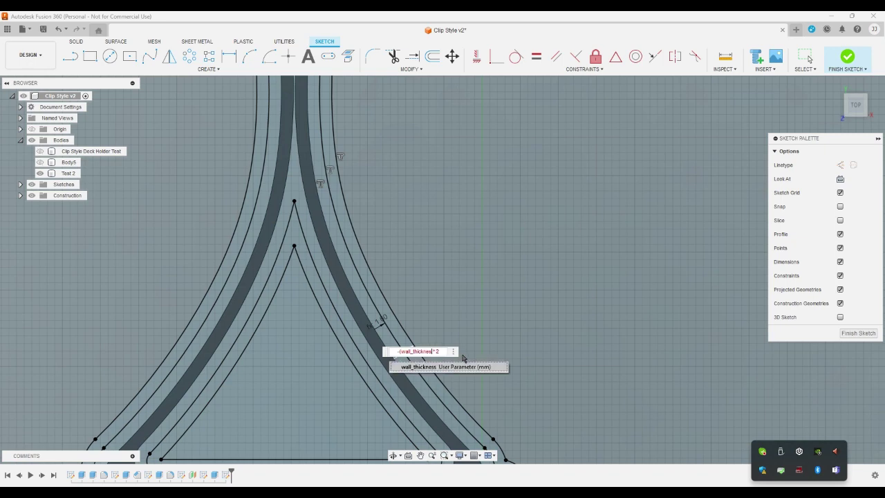
pyautogui.press('Delete')
pyautogui.press('Delete')
pyautogui.press('Delete')
pyautogui.write('s')
pyautogui.press('Delete')
pyautogui.click(471, 366)
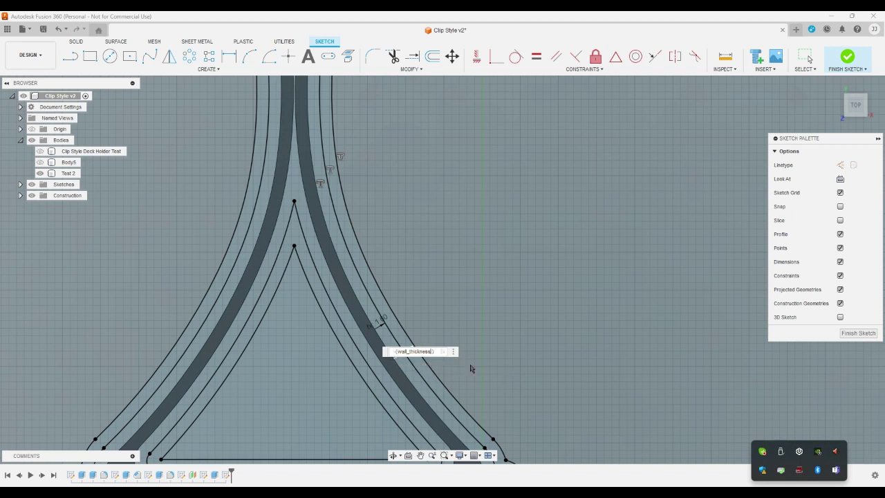
pyautogui.write('+2.5')
pyautogui.press('Return')
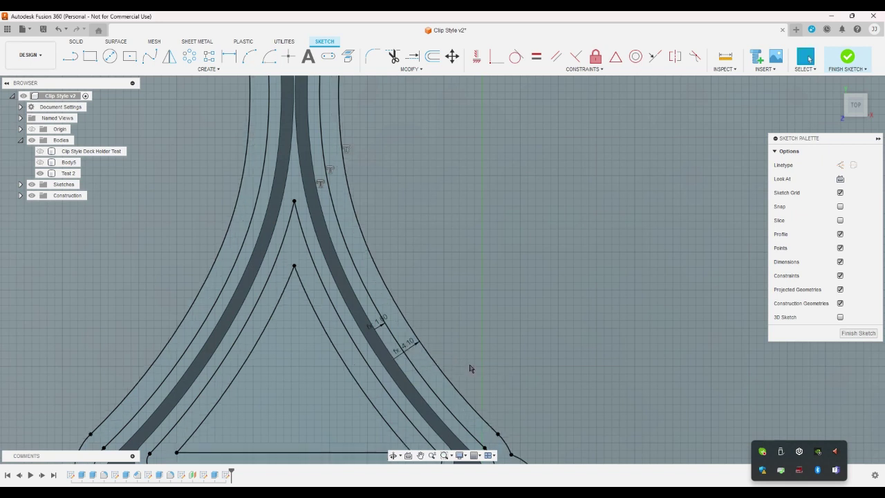
# Set the 1.40 dimension to 0.5 and apply the 2.5 mm offset around the clip profile
pyautogui.doubleClick(377, 323)
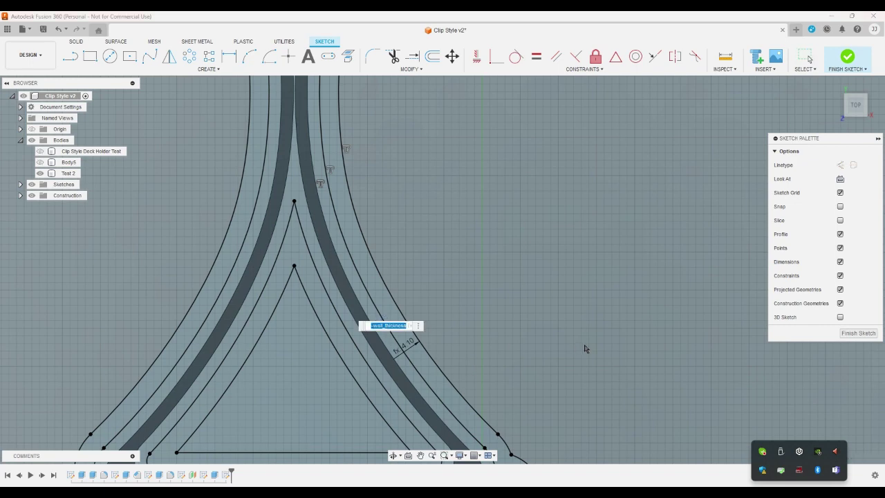
pyautogui.write('0.5')
pyautogui.press('Return')
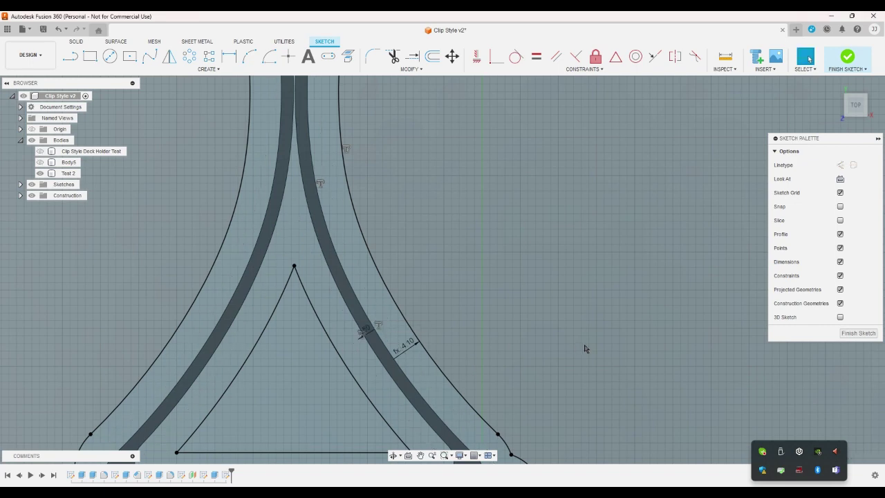
pyautogui.scroll(-3, 581, 351)
pyautogui.scroll(4, 471, 343)
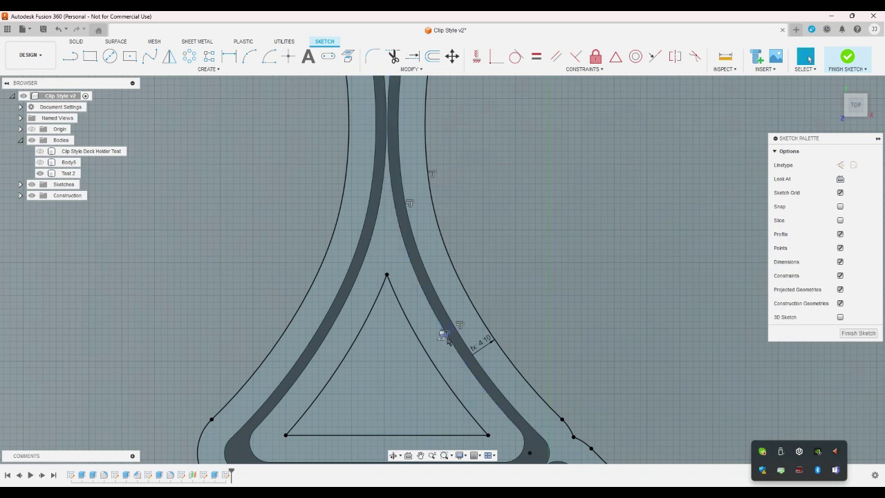
pyautogui.doubleClick(447, 336)
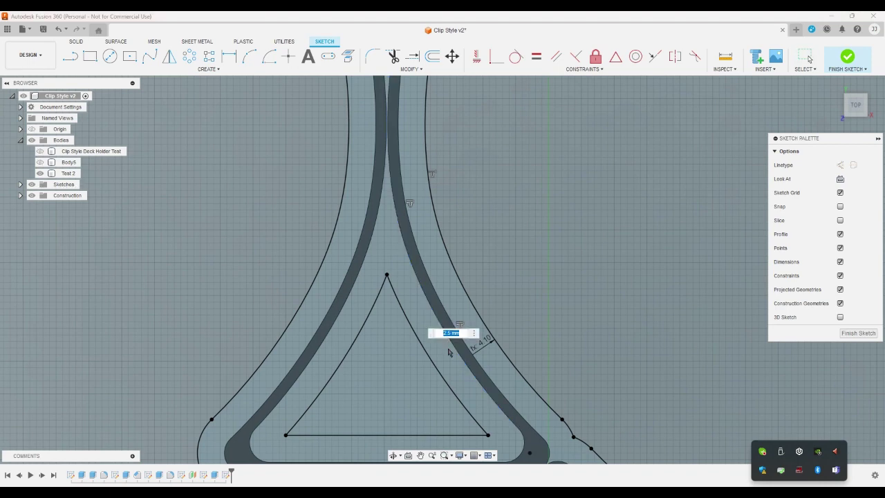
pyautogui.press('Home')
pyautogui.press('Return')
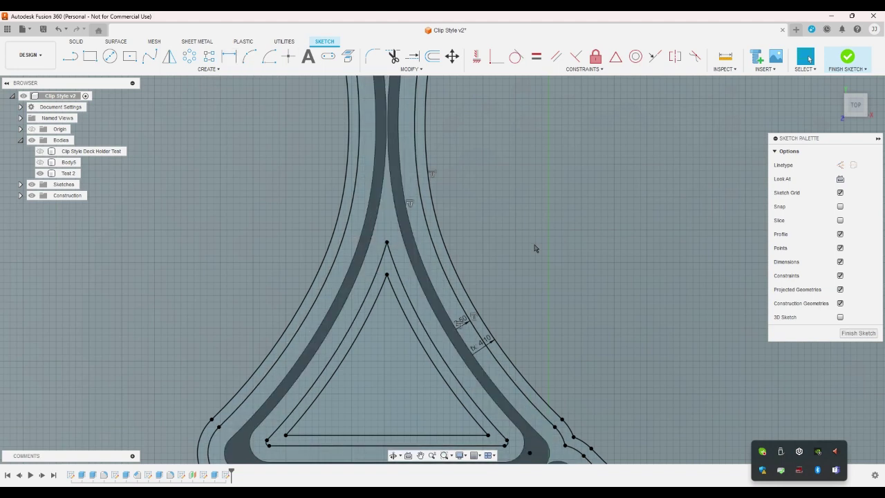
pyautogui.scroll(-5, 511, 277)
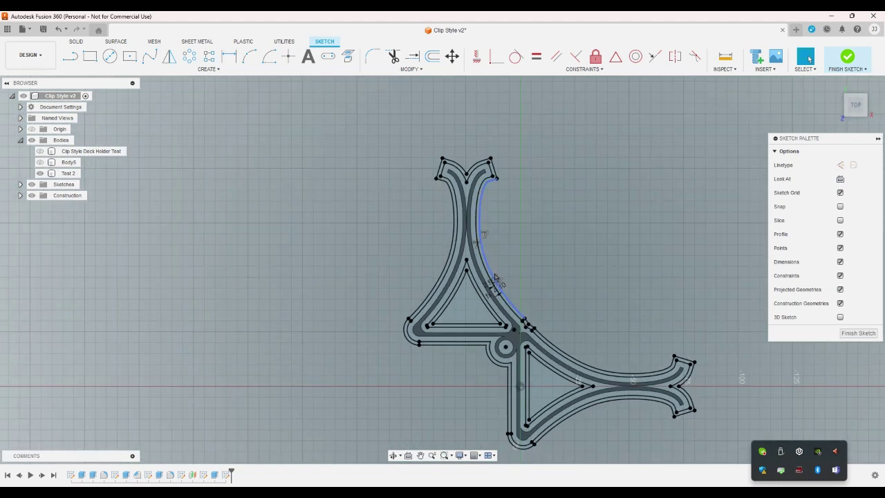
pyautogui.scroll(2, 497, 280)
pyautogui.scroll(3, 497, 281)
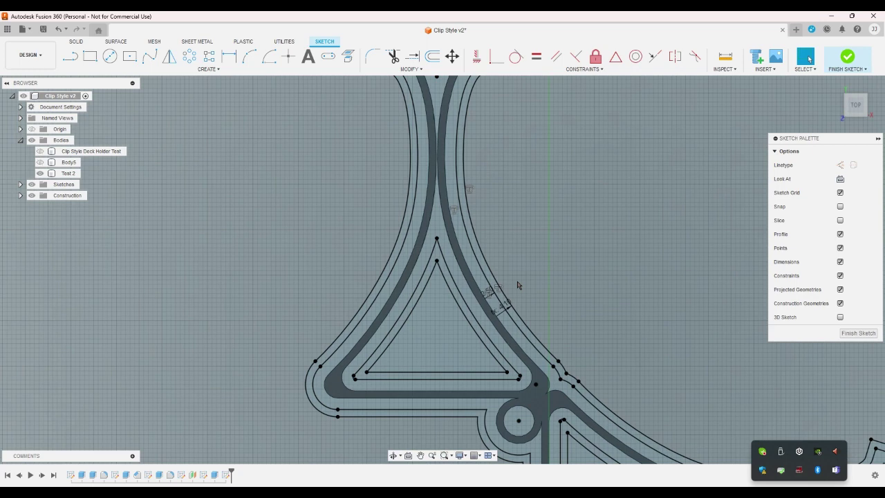
pyautogui.scroll(-5, 517, 284)
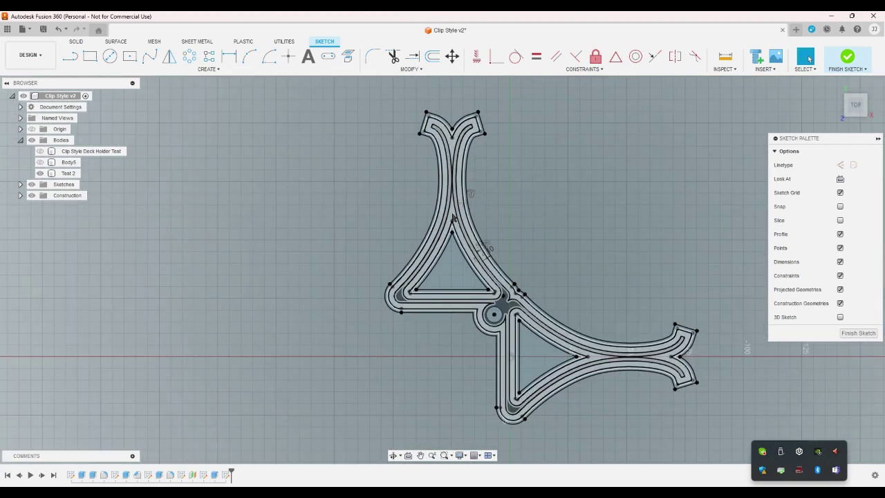
pyautogui.scroll(3, 483, 205)
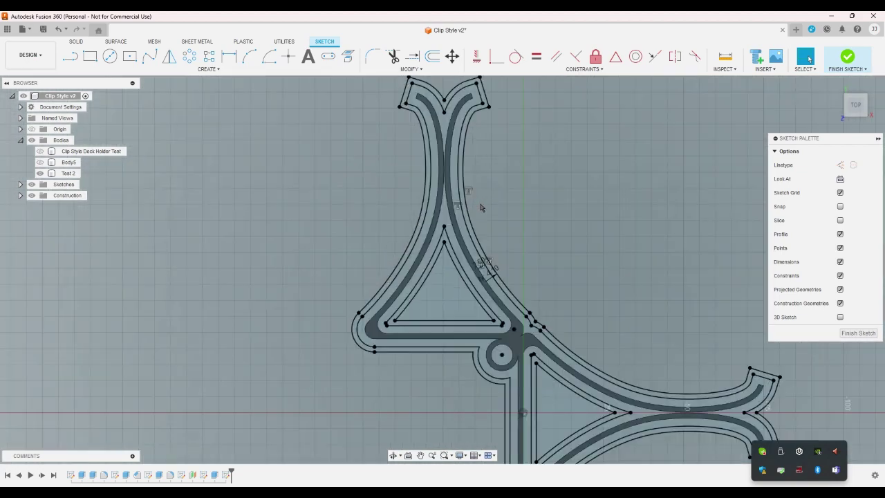
# Draw a short line beside the arm curve and a line out from the circle's centre
pyautogui.click(72, 60)
pyautogui.scroll(5, 454, 242)
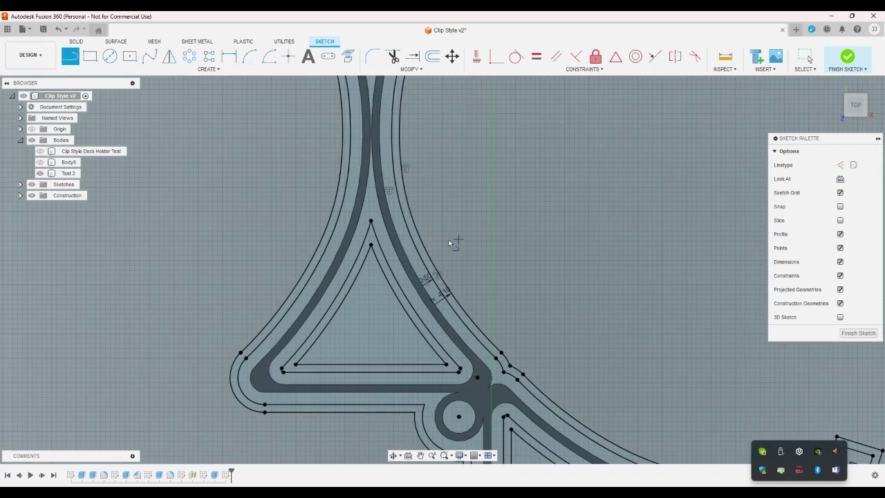
pyautogui.click(404, 222)
pyautogui.click(387, 229)
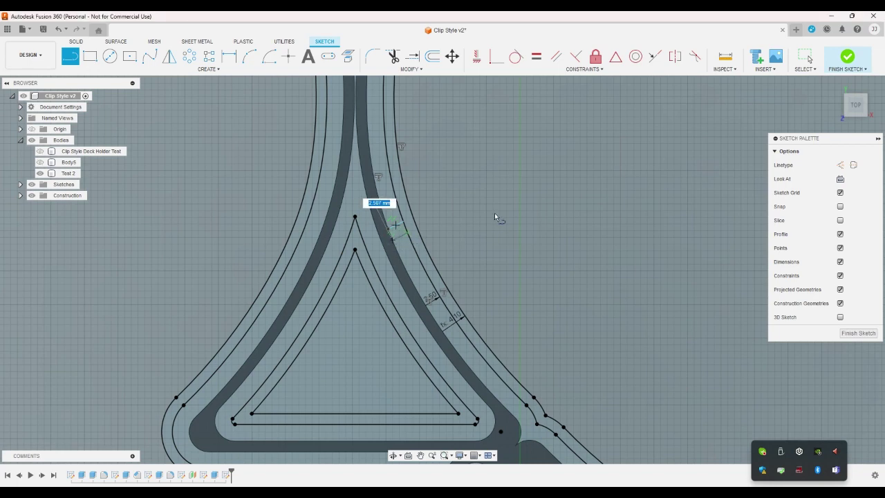
pyautogui.scroll(-2, 492, 205)
pyautogui.scroll(1, 539, 219)
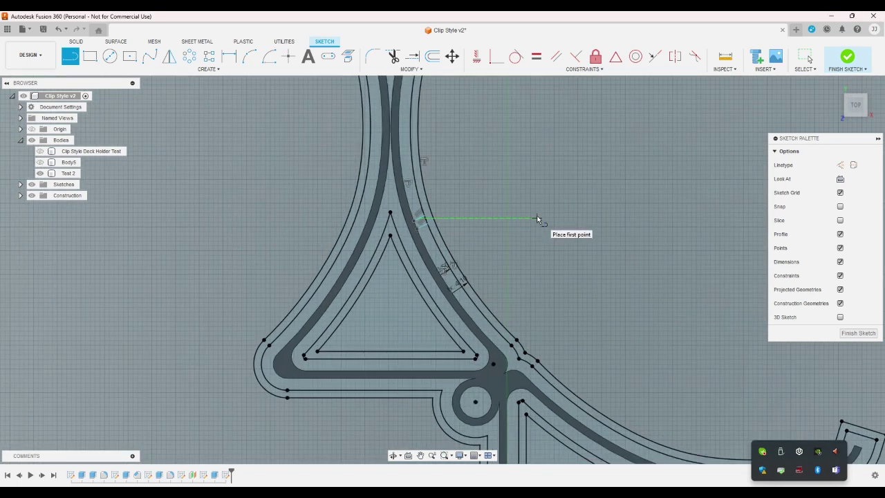
pyautogui.scroll(2, 518, 298)
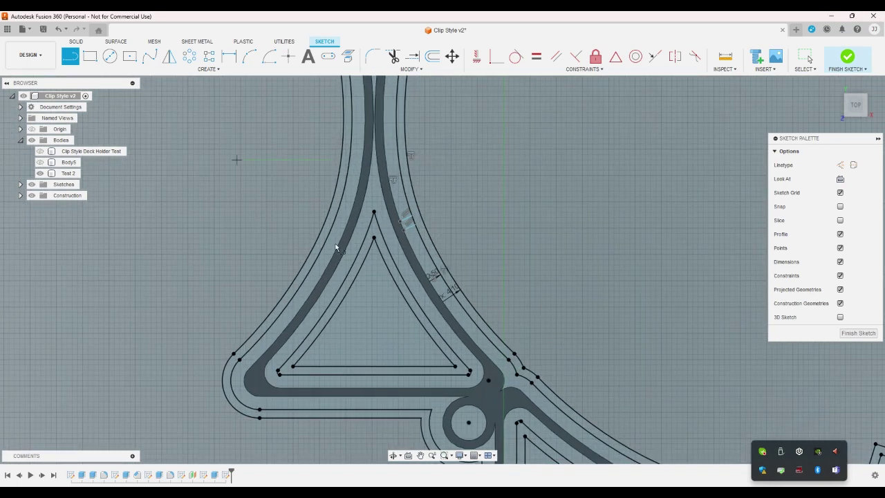
pyautogui.click(467, 427)
pyautogui.doubleClick(501, 391)
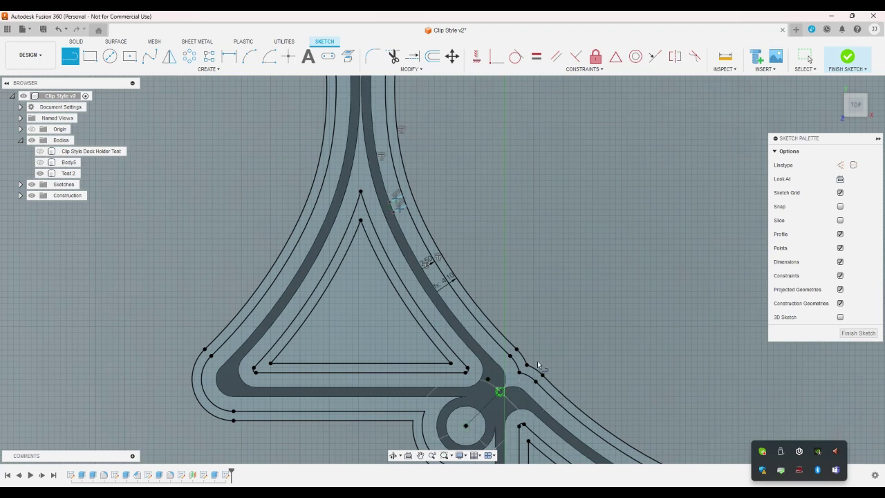
pyautogui.rightClick(566, 337)
pyautogui.press('Escape')
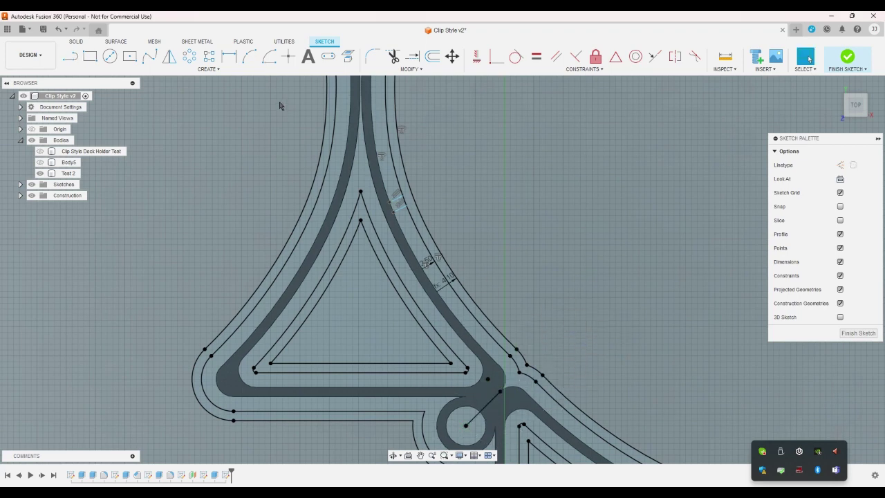
# Dimension the short line's length to wall_thickness
pyautogui.click(230, 59)
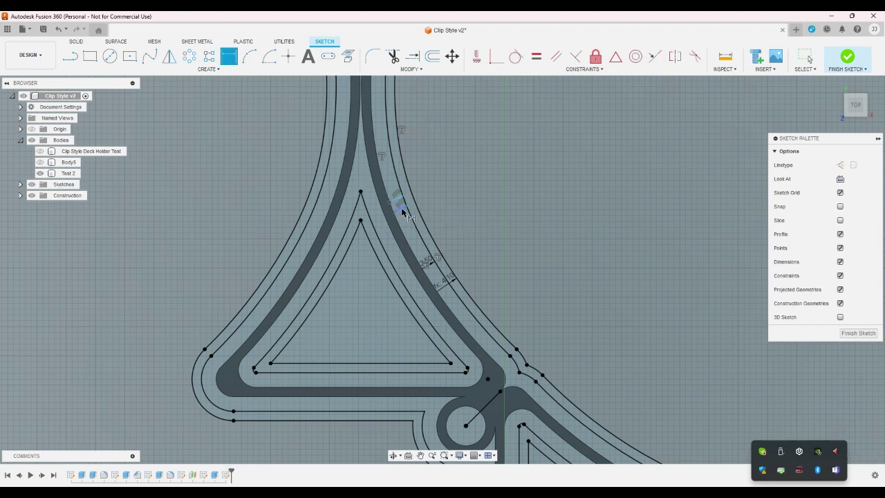
pyautogui.click(399, 202)
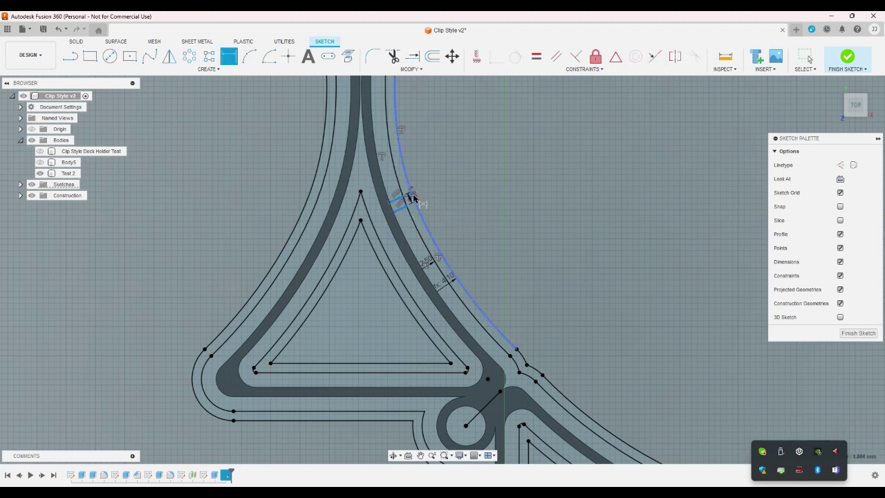
pyautogui.click(429, 195)
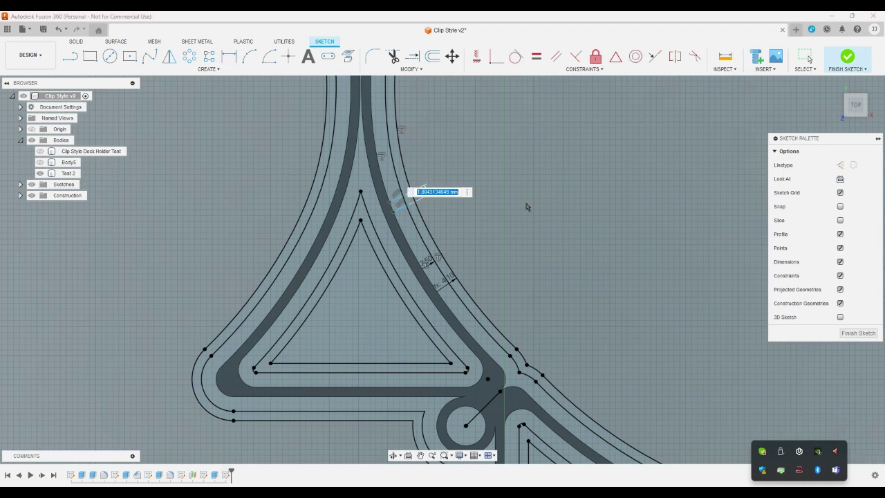
pyautogui.write('w')
pyautogui.click(525, 206)
pyautogui.press('Return')
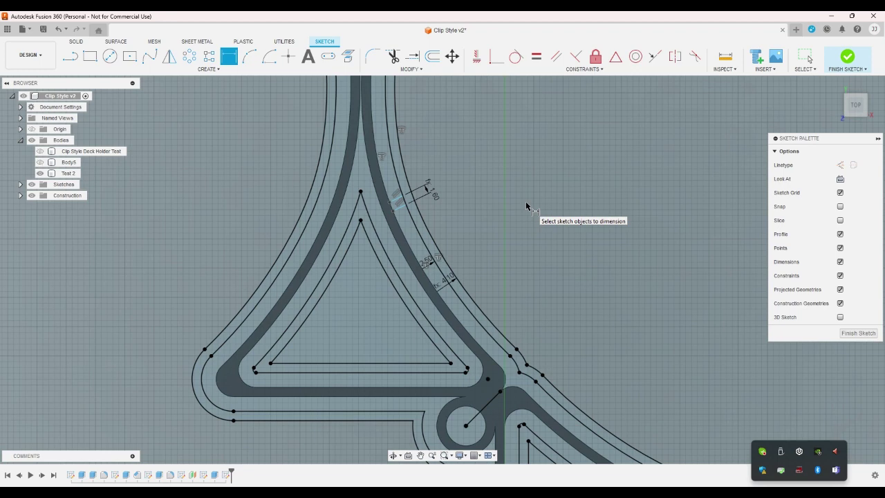
pyautogui.scroll(-5, 527, 206)
pyautogui.press('Escape')
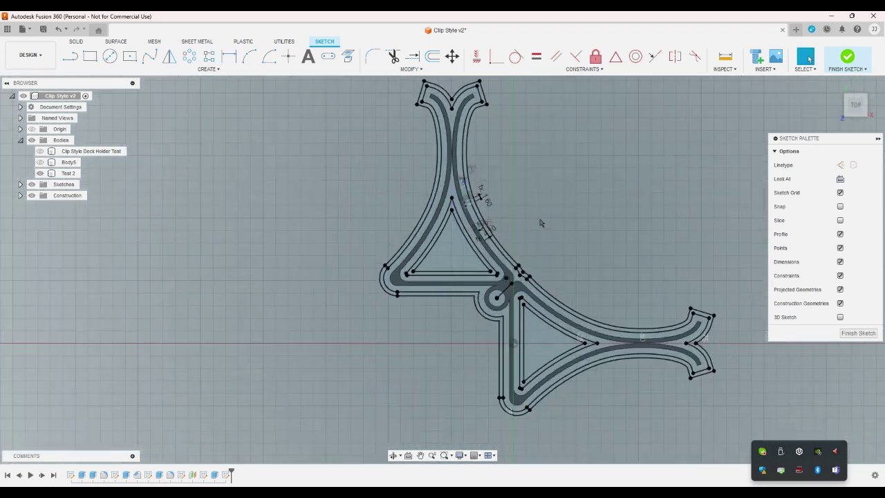
pyautogui.scroll(3, 541, 221)
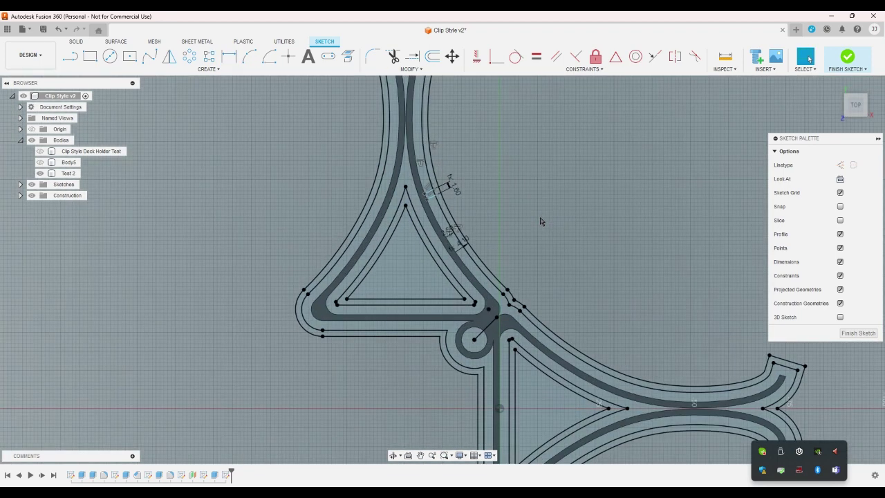
# Add a 10 mm aligned dimension between the triangle's right edge and the centre line
pyautogui.press('d')
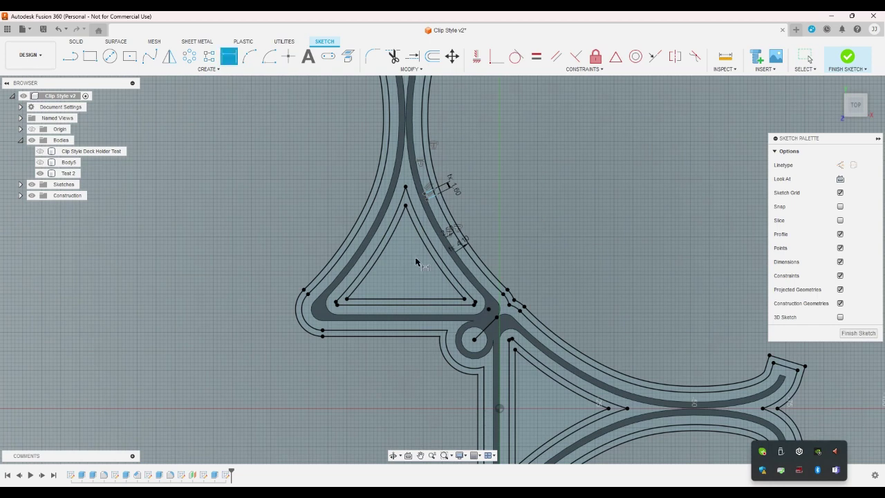
pyautogui.click(422, 210)
pyautogui.click(426, 199)
pyautogui.click(497, 316)
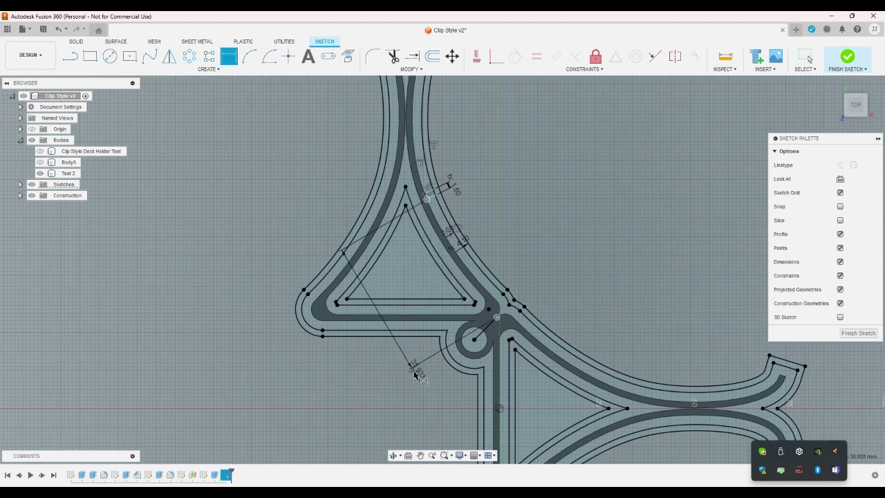
pyautogui.click(415, 378)
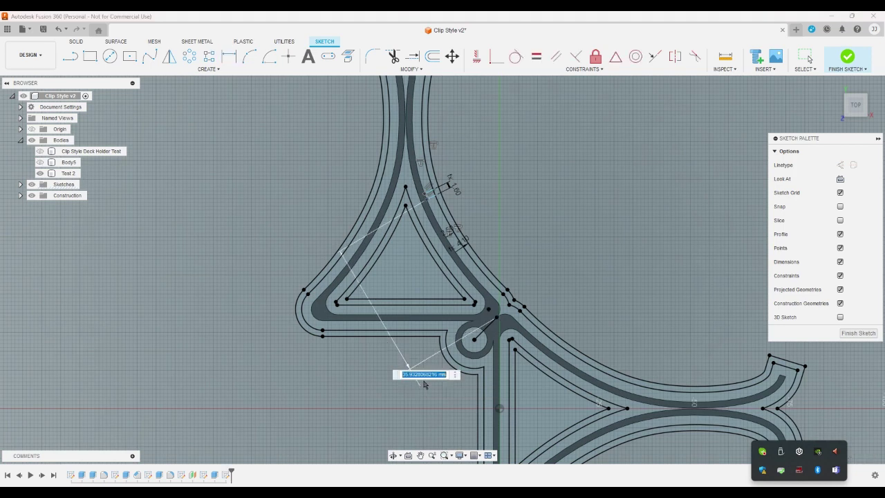
pyautogui.write('10')
pyautogui.press('Return')
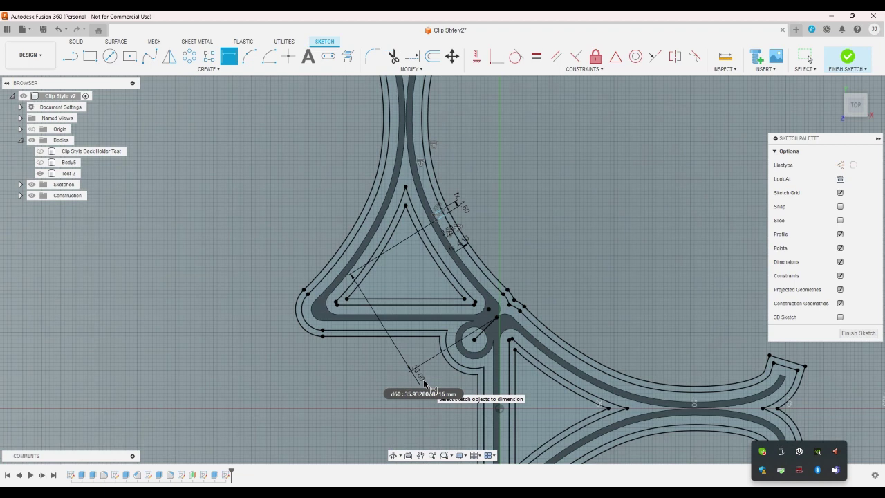
pyautogui.rightClick(386, 363)
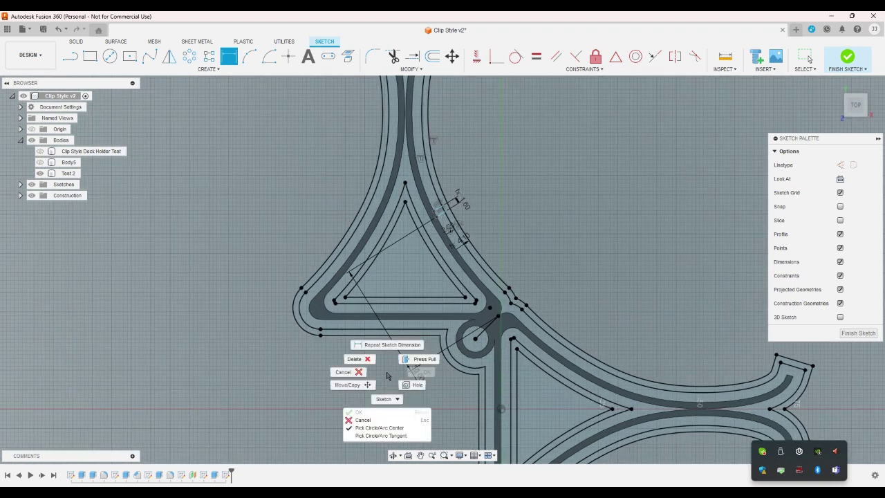
pyautogui.click(357, 377)
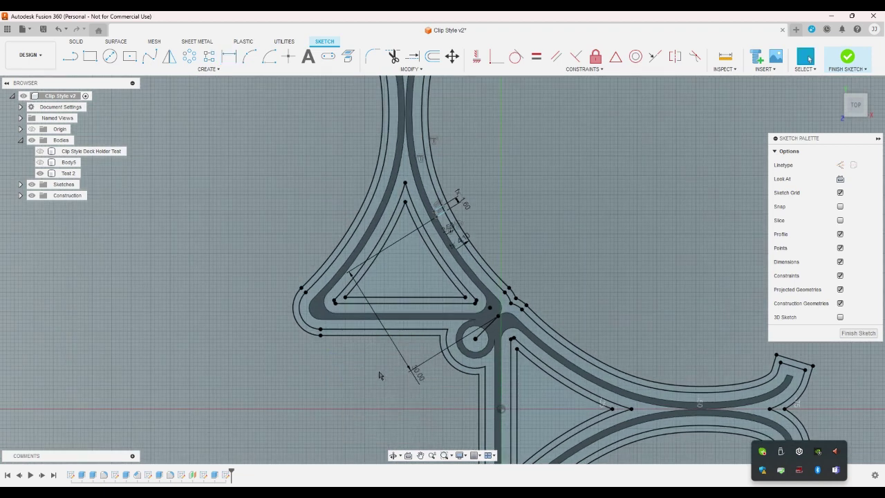
# Delete the construction lines together with their 10.00 dimension
pyautogui.scroll(1, 379, 376)
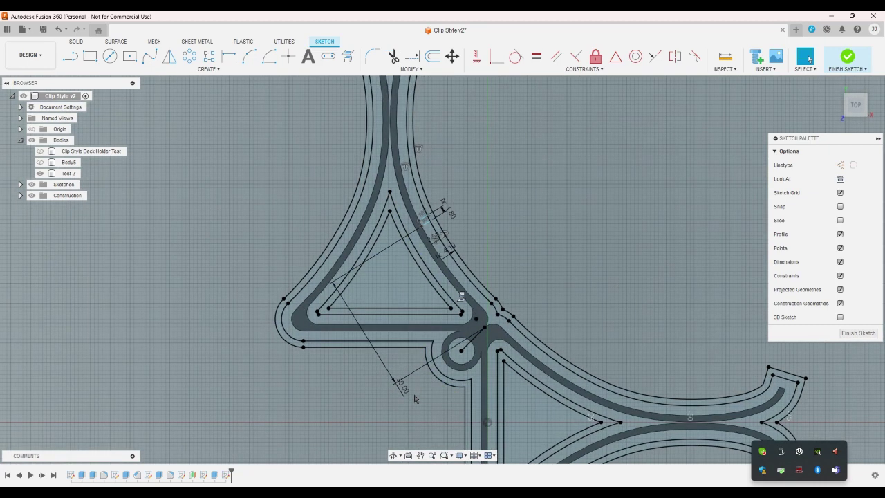
pyautogui.click(415, 399)
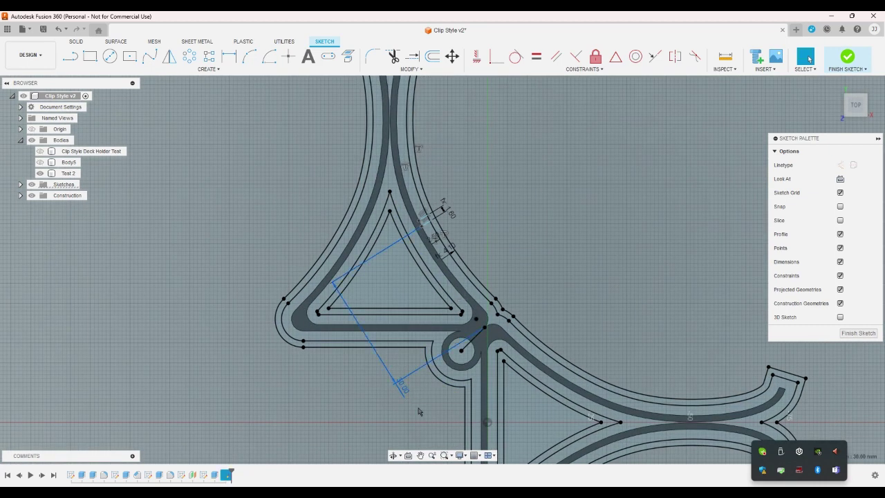
pyautogui.press('Delete')
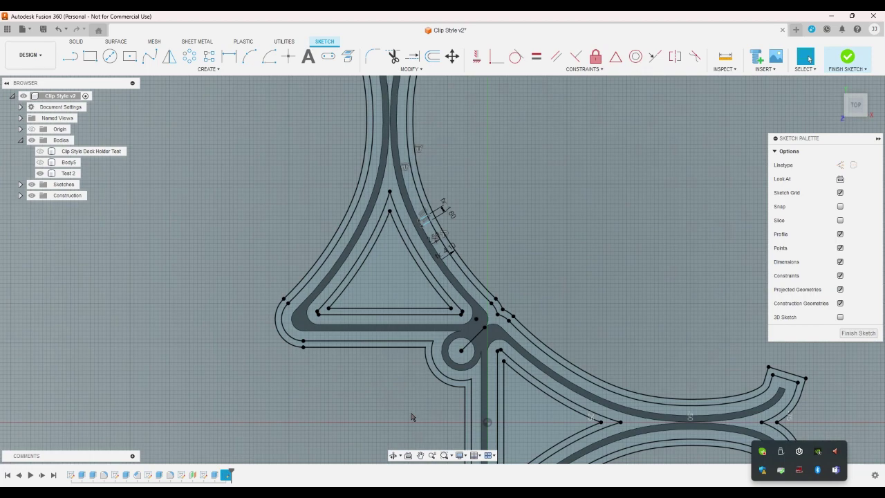
# Extend the offset curve on the hinge arm
pyautogui.click(413, 56)
pyautogui.scroll(5, 409, 230)
pyautogui.click(405, 223)
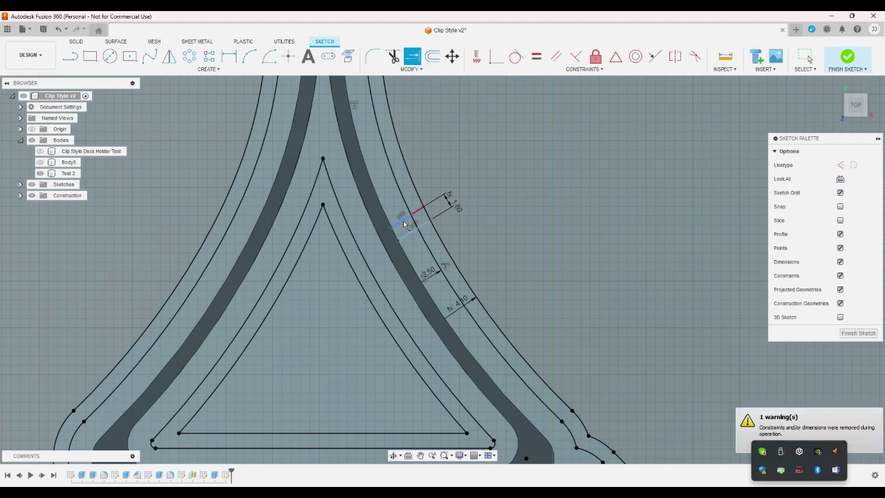
pyautogui.scroll(-5, 405, 224)
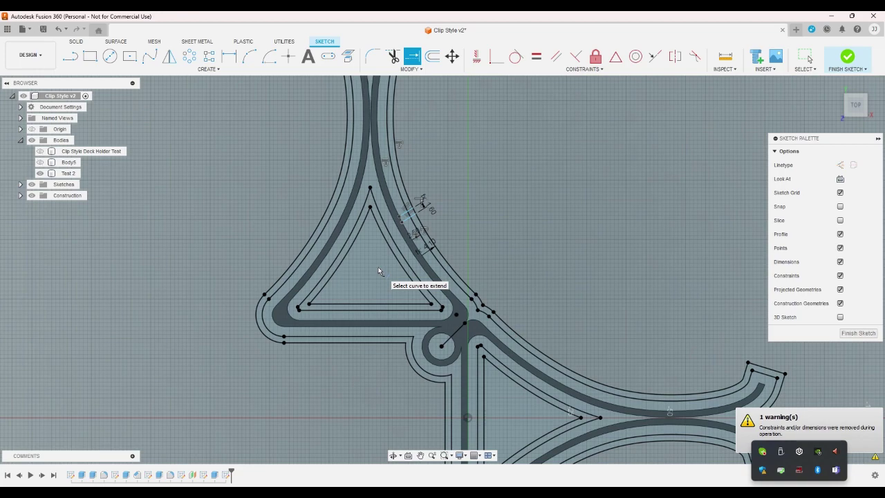
pyautogui.rightClick(448, 251)
pyautogui.click(430, 251)
pyautogui.scroll(3, 426, 208)
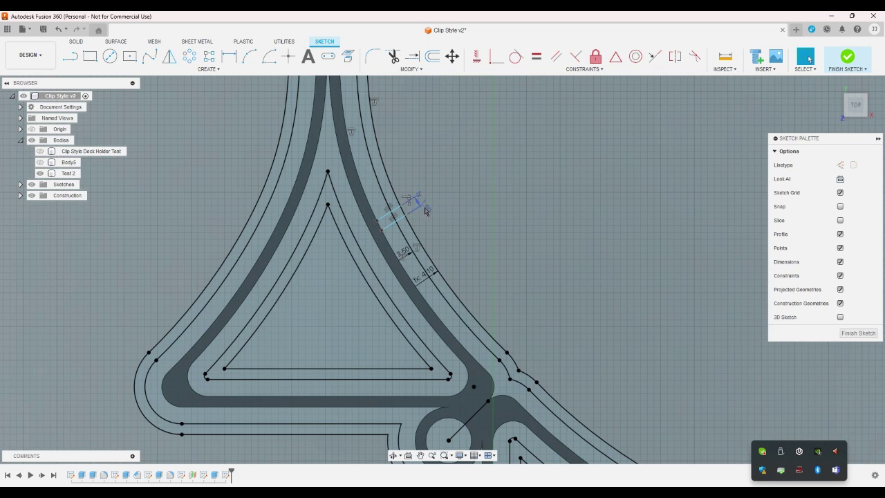
# Dimension the short cross lines along the hinge arm, spacing them 20 mm apart
pyautogui.doubleClick(415, 200)
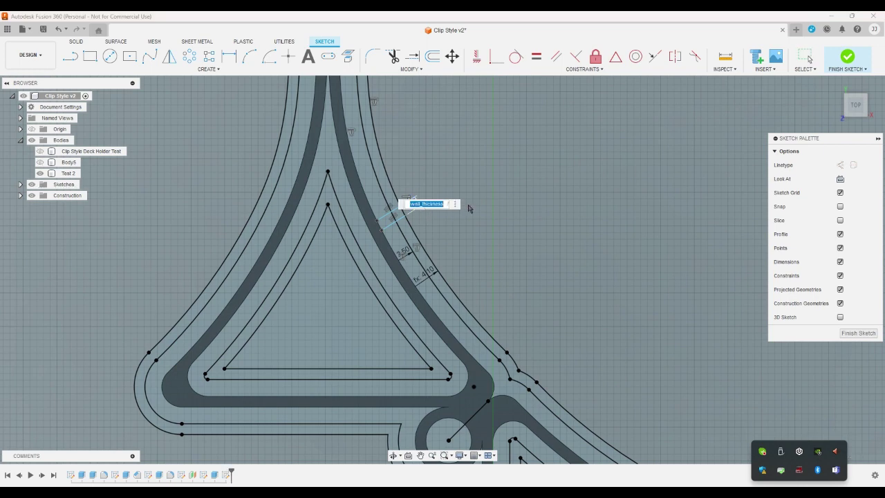
pyautogui.write('50')
pyautogui.press('Return')
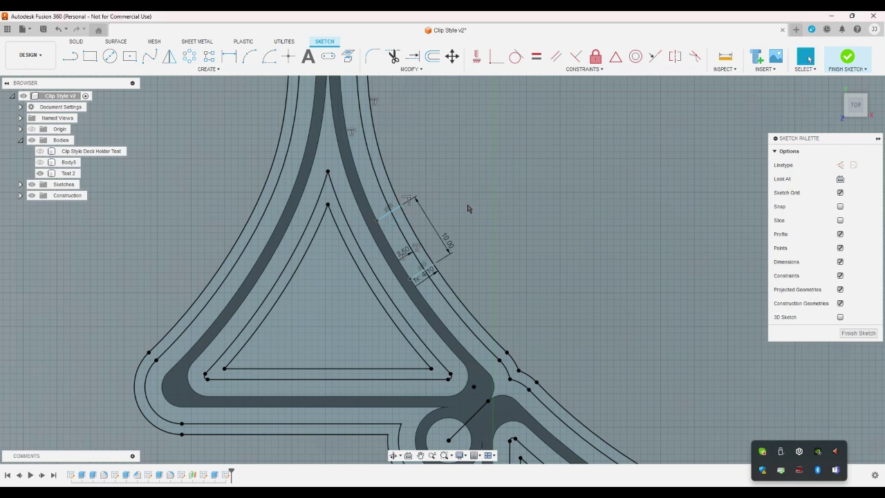
pyautogui.scroll(-3, 467, 208)
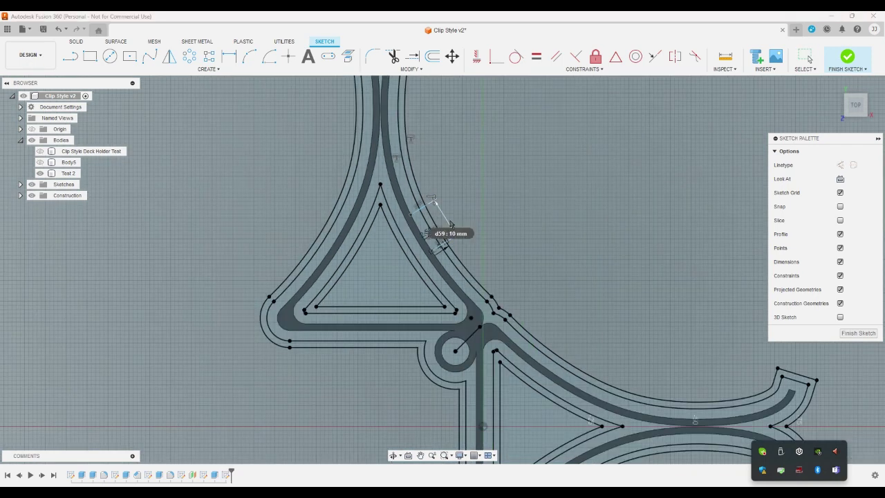
pyautogui.click(450, 224)
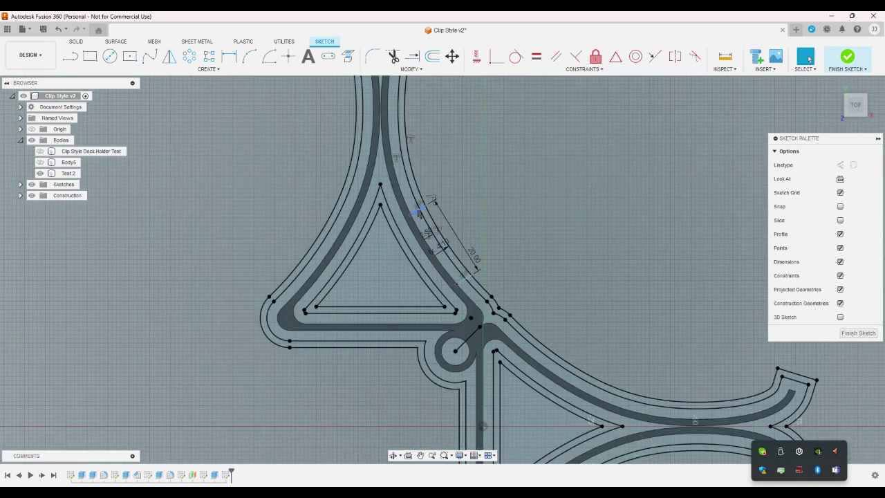
pyautogui.scroll(2, 450, 277)
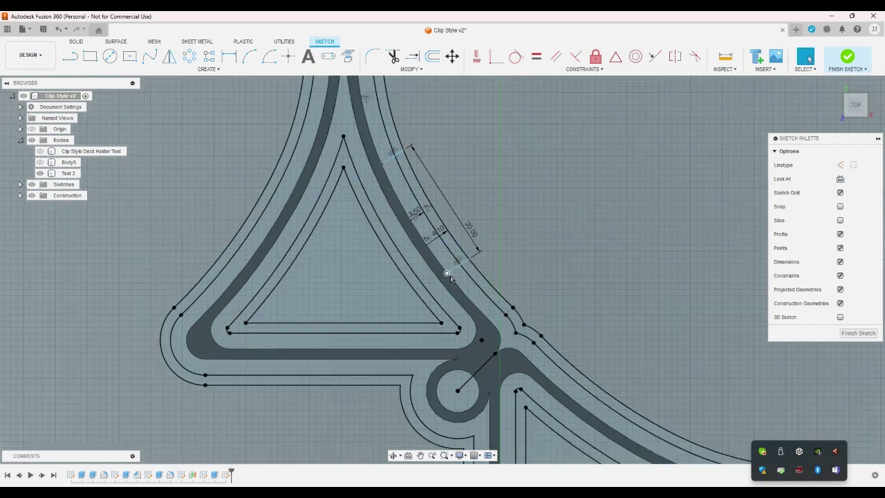
pyautogui.moveTo(448, 276); pyautogui.dragTo(432, 254)
pyautogui.click(561, 249)
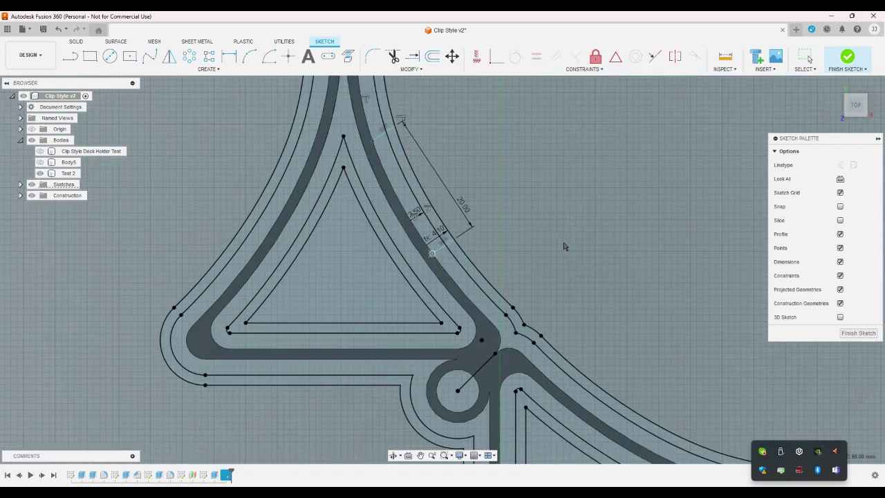
pyautogui.scroll(-2, 564, 246)
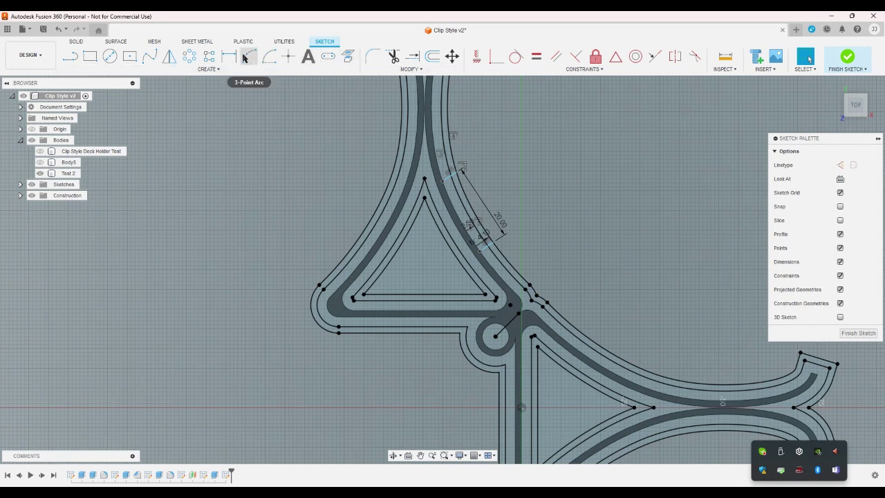
# Mirror the two cross lines about the hinge-circle line and finish the sketch
pyautogui.click(169, 56)
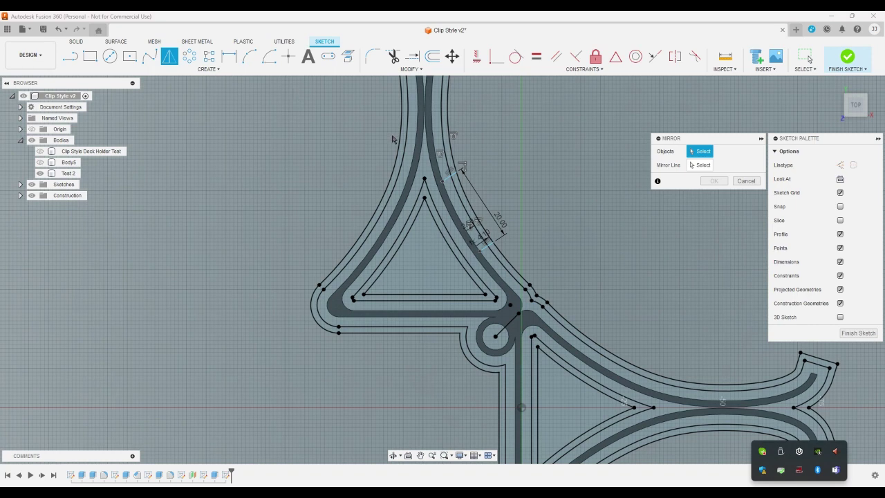
pyautogui.click(448, 177)
pyautogui.click(481, 246)
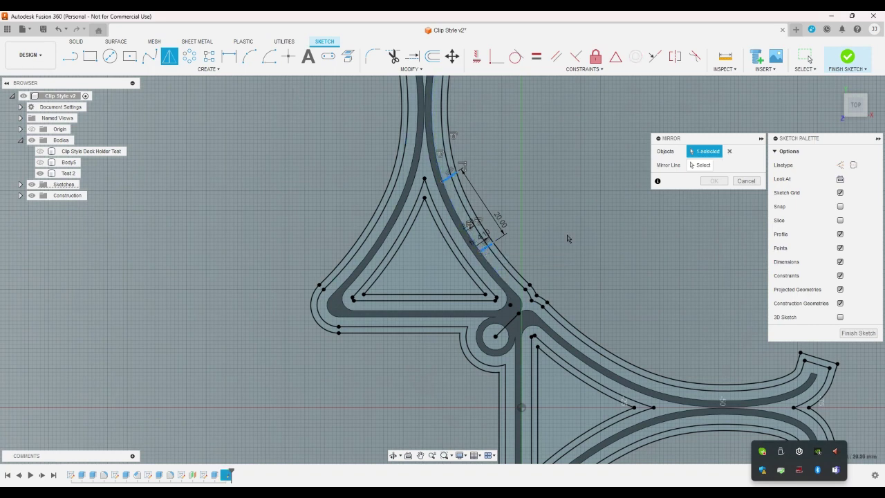
pyautogui.click(500, 332)
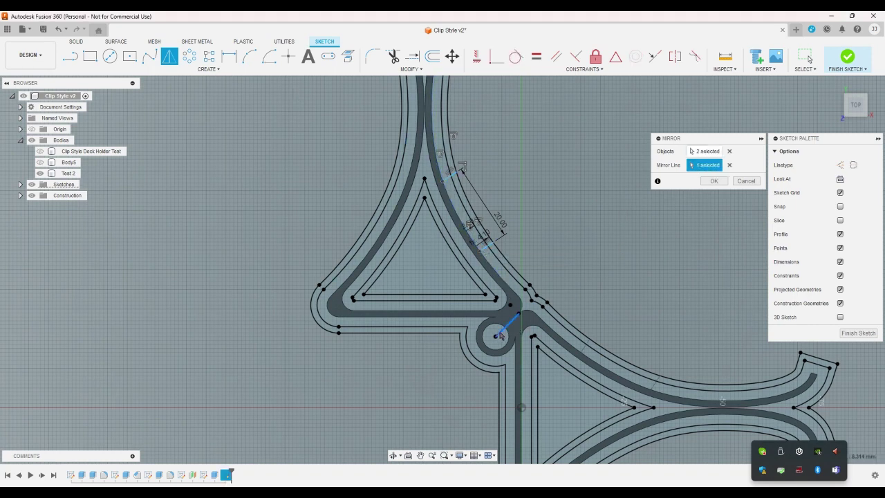
pyautogui.click(713, 181)
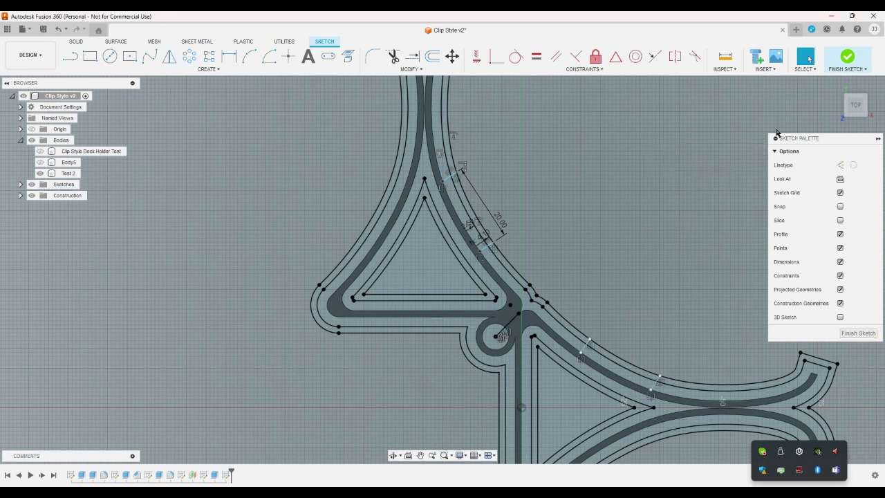
pyautogui.click(848, 57)
# Select the curved strip profiles between the cross lines for a new extrusion
pyautogui.click(90, 56)
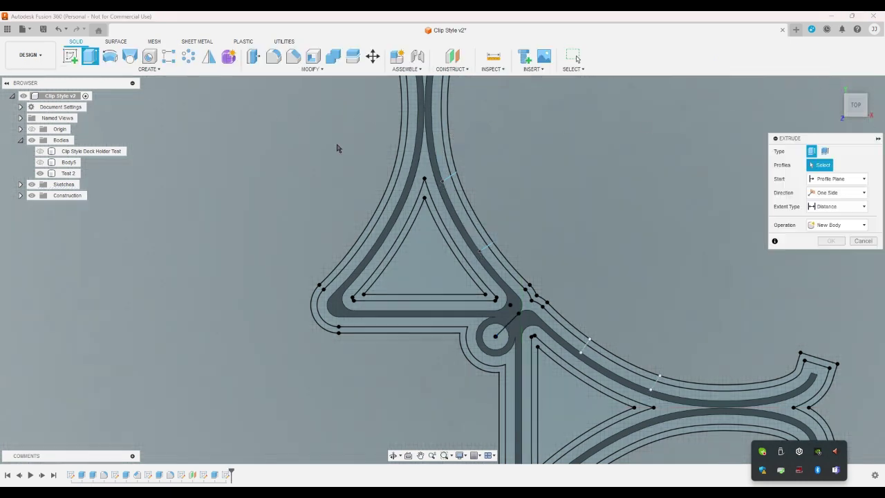
pyautogui.scroll(2, 475, 181)
pyautogui.scroll(1, 475, 180)
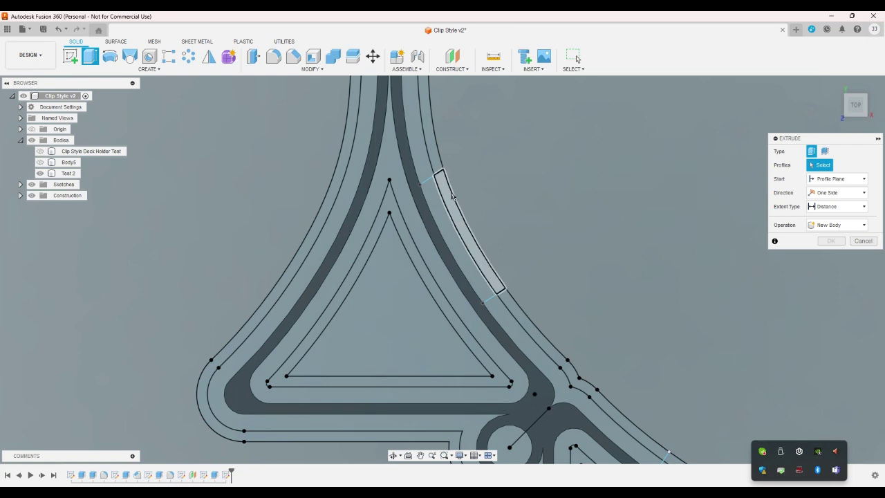
pyautogui.click(441, 211)
pyautogui.click(441, 212)
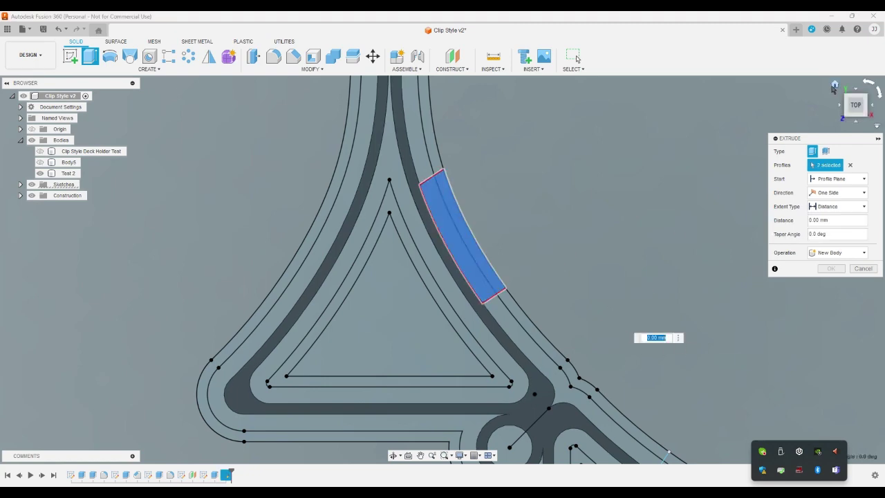
pyautogui.click(834, 86)
pyautogui.scroll(5, 491, 211)
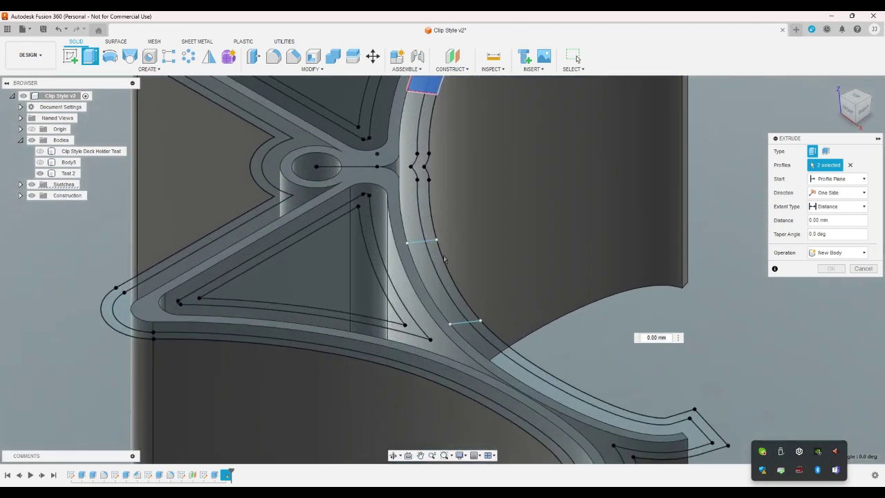
pyautogui.click(430, 272)
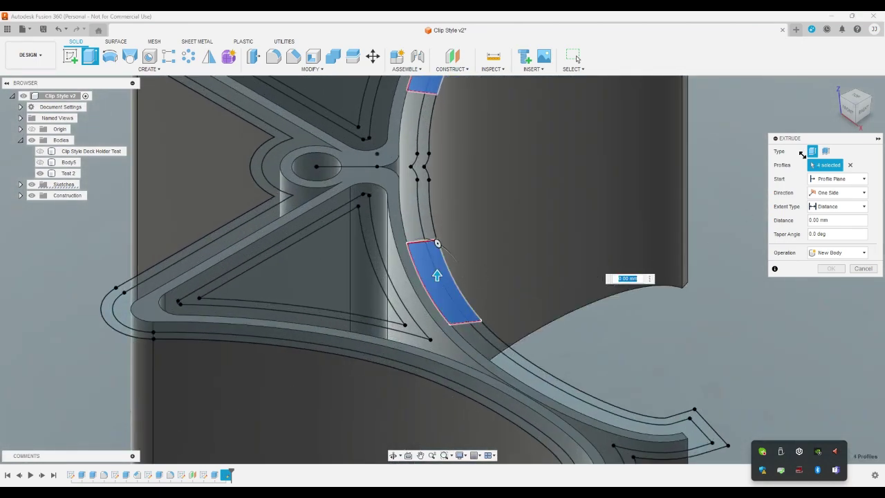
pyautogui.click(853, 117)
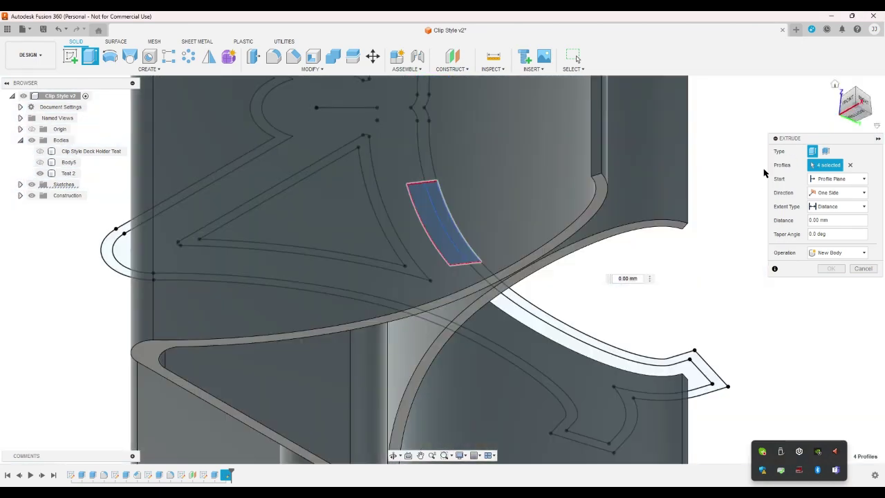
pyautogui.click(848, 101)
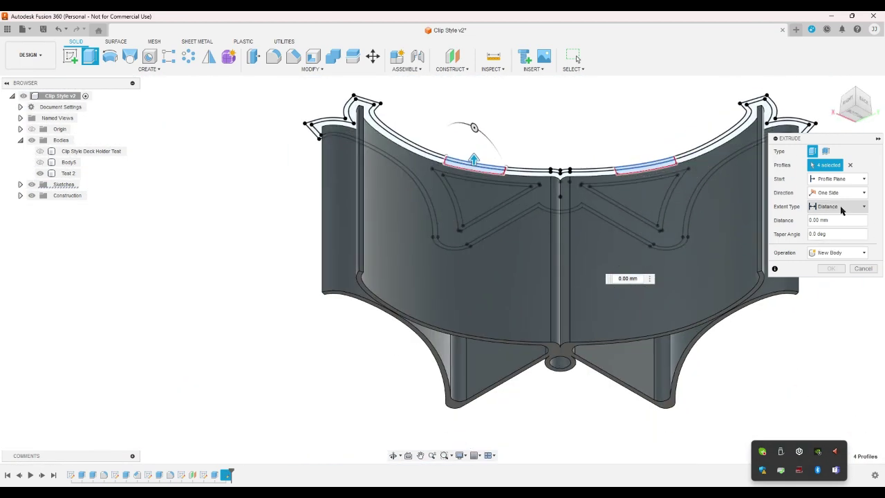
# Extrude the strips To Object up to the body, joining them to it
pyautogui.click(843, 210)
pyautogui.click(830, 231)
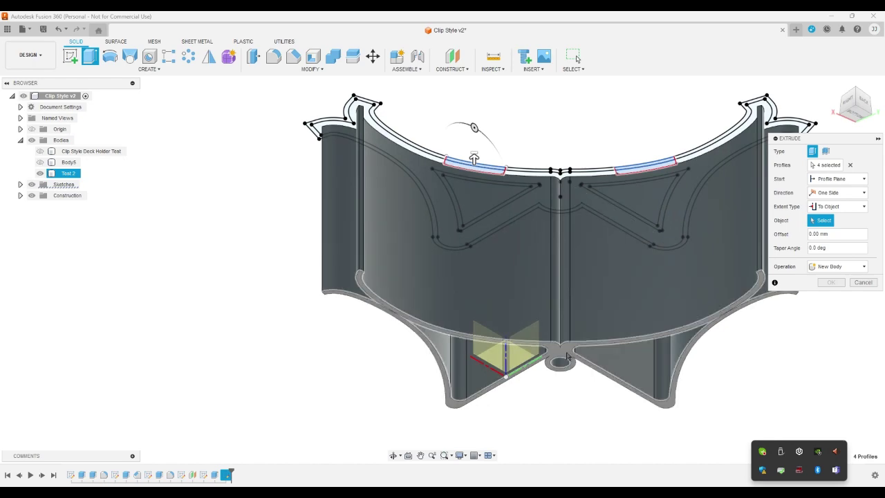
pyautogui.click(564, 354)
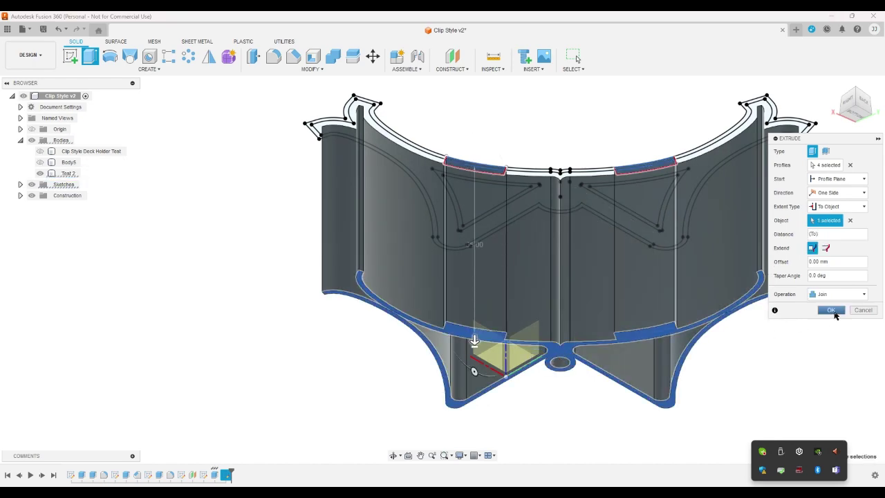
pyautogui.click(833, 310)
pyautogui.click(835, 84)
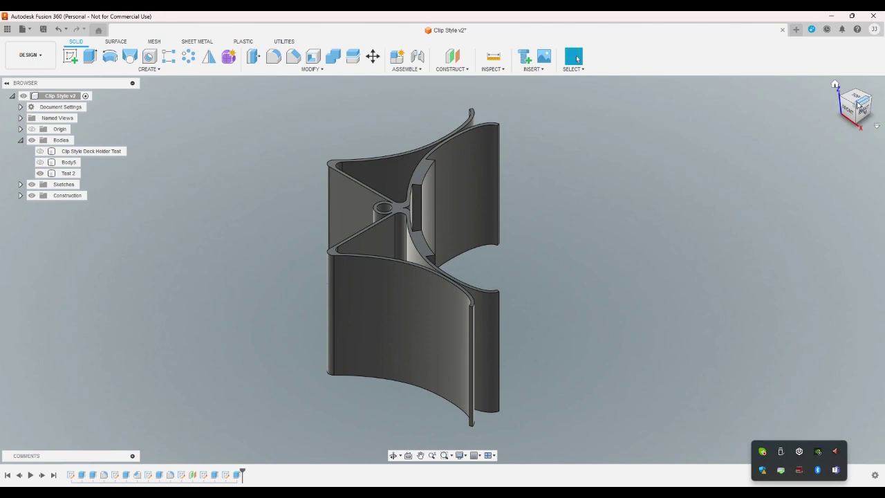
# Edit the arm extrusion to also include the arc profile between the arm segments
pyautogui.moveTo(861, 108); pyautogui.dragTo(858, 101)
pyautogui.click(856, 101)
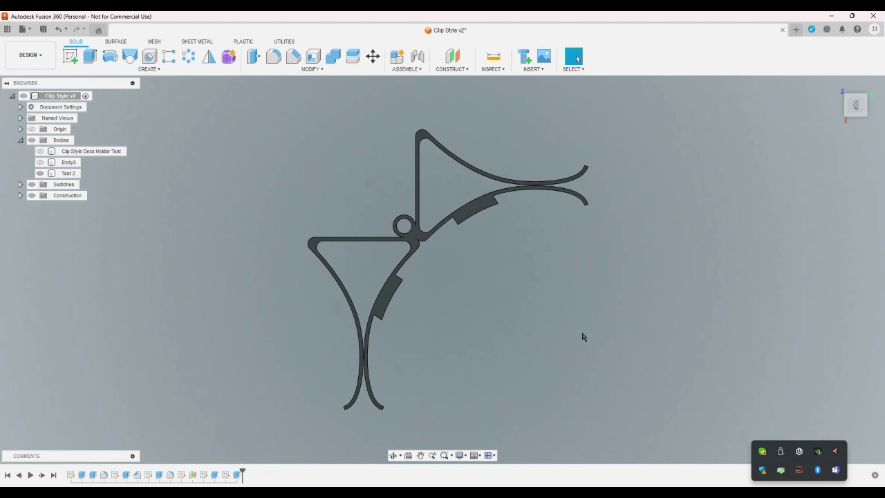
pyautogui.hotkey('ctrl', 'z')
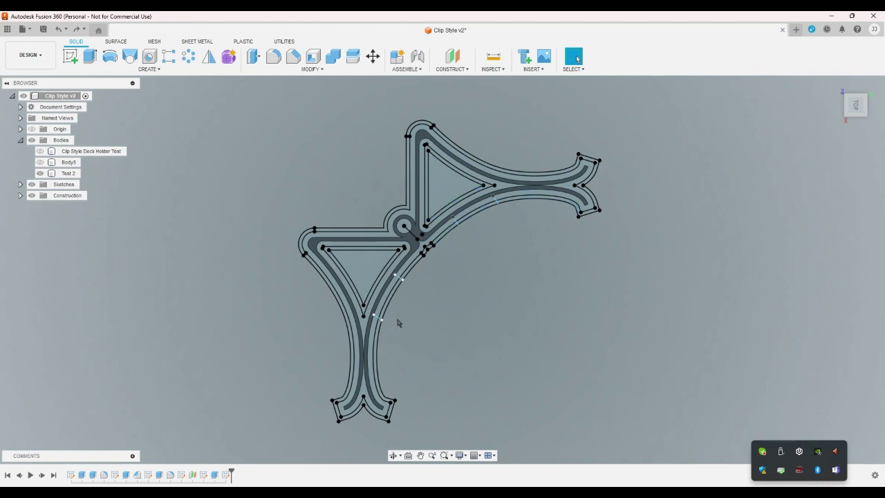
pyautogui.click(76, 30)
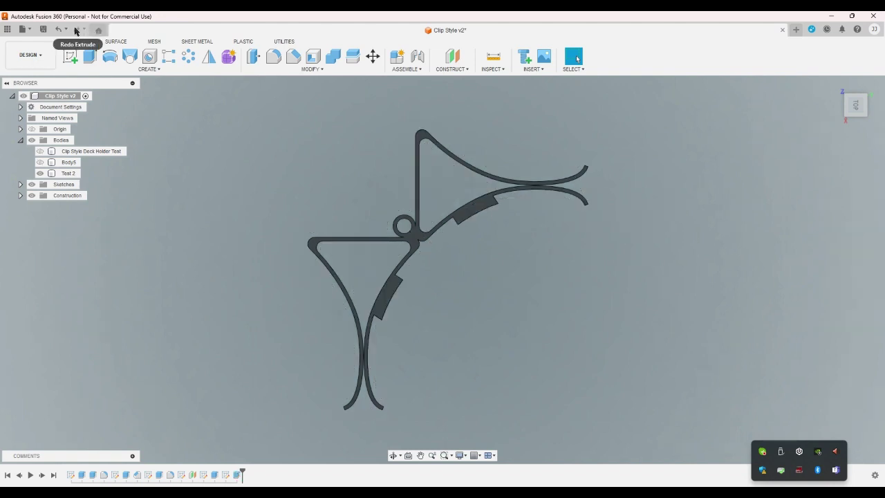
pyautogui.doubleClick(235, 475)
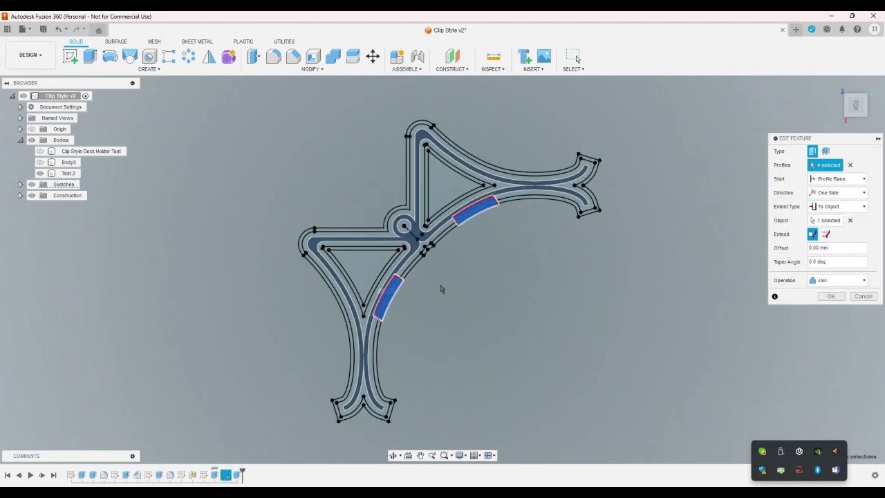
pyautogui.click(419, 268)
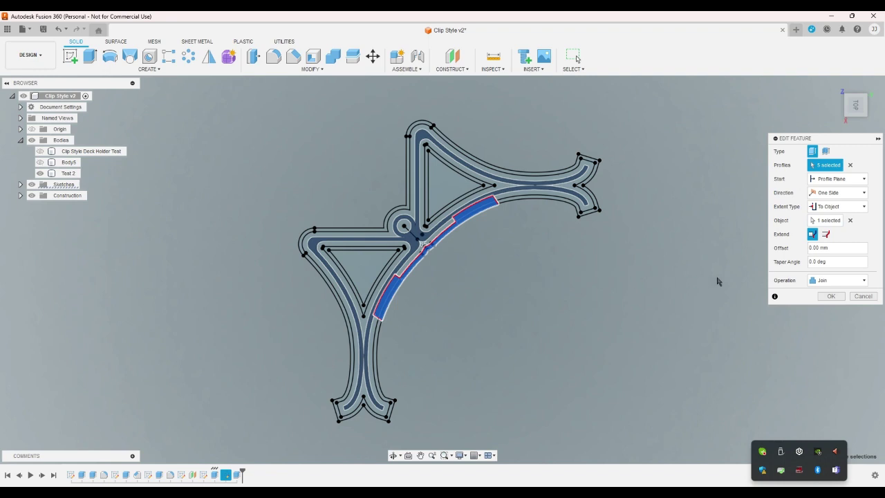
pyautogui.click(831, 296)
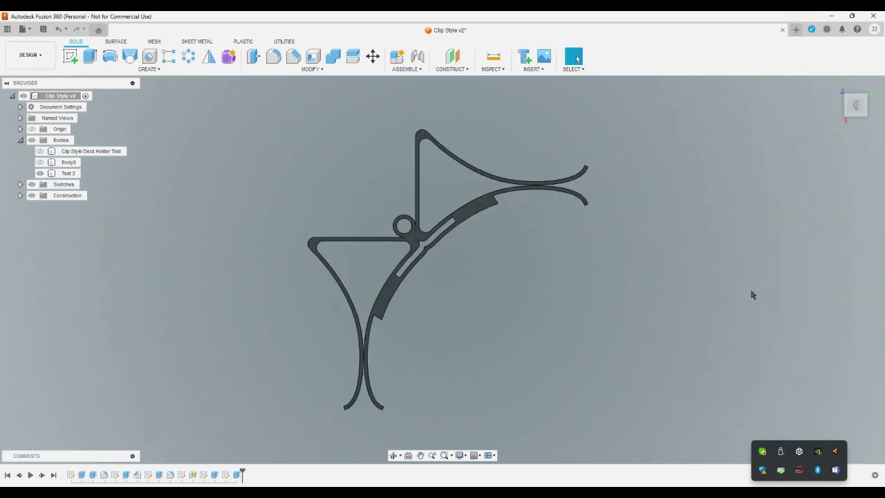
# Recommit the arm extrusion and inspect the solid from home, top and front views
pyautogui.click(835, 85)
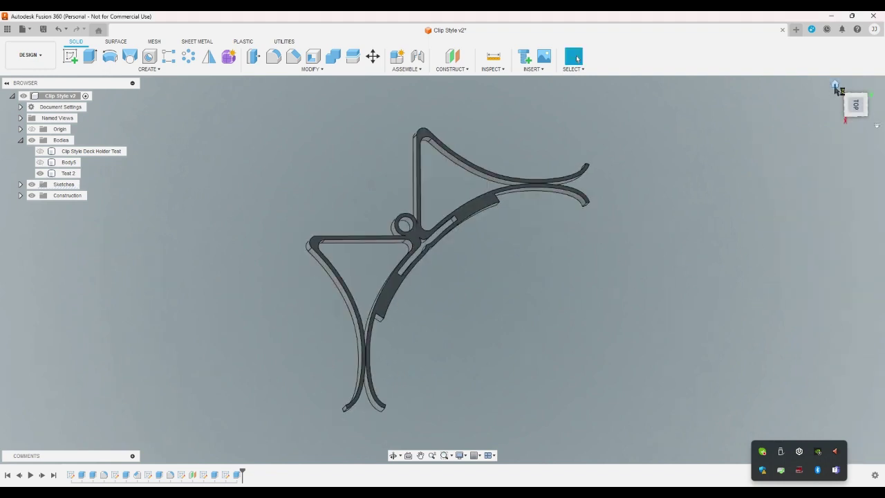
pyautogui.click(859, 104)
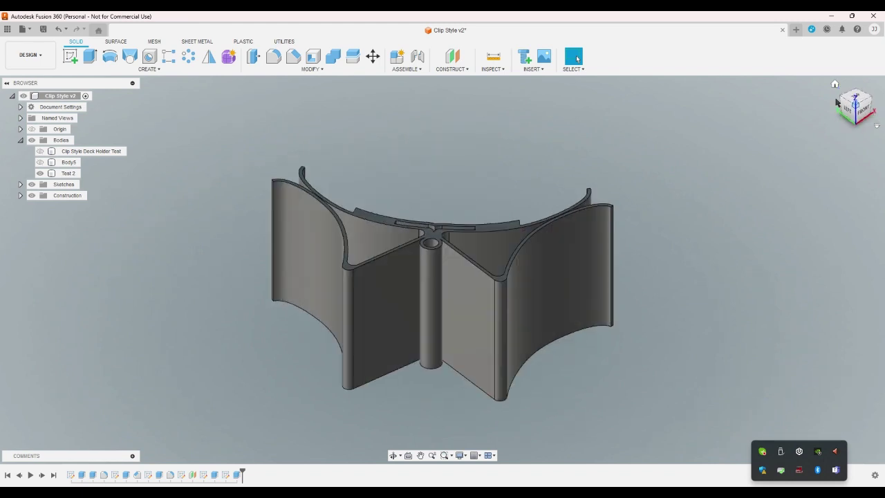
pyautogui.click(857, 104)
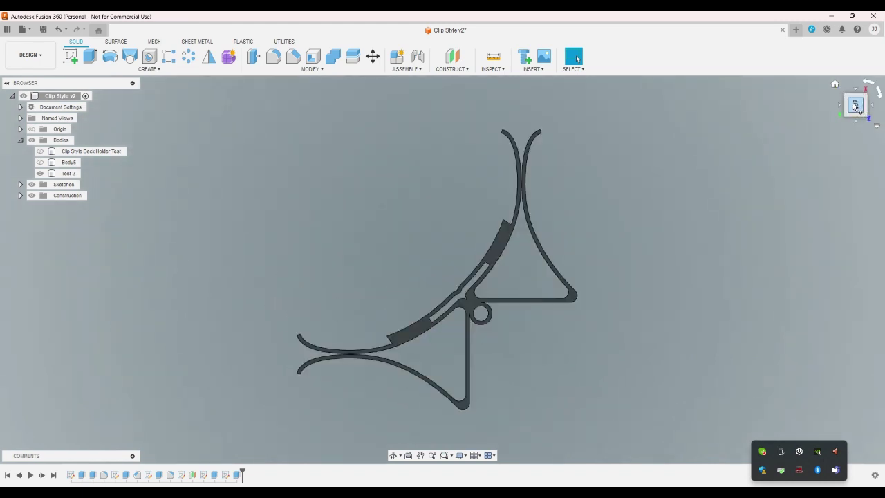
pyautogui.doubleClick(226, 476)
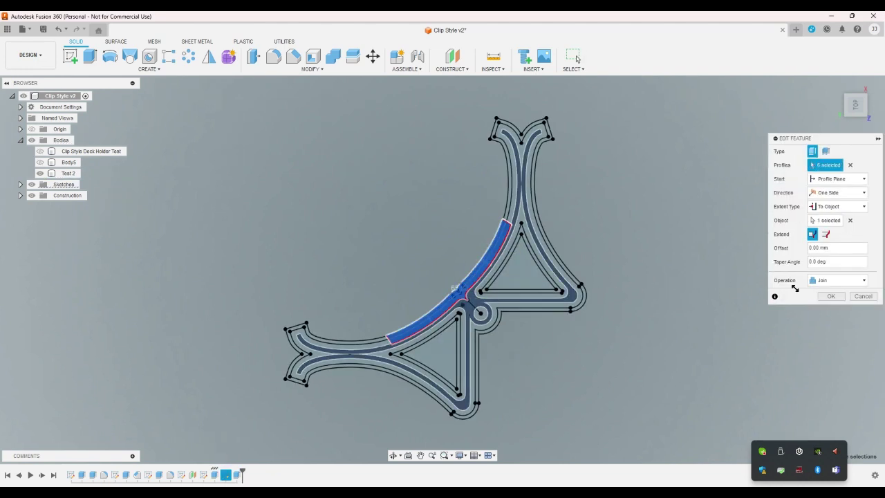
pyautogui.click(831, 296)
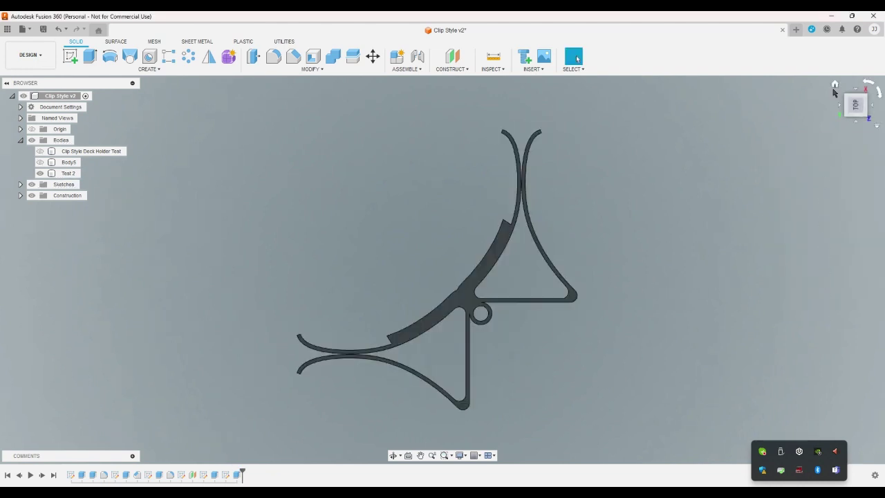
pyautogui.click(835, 83)
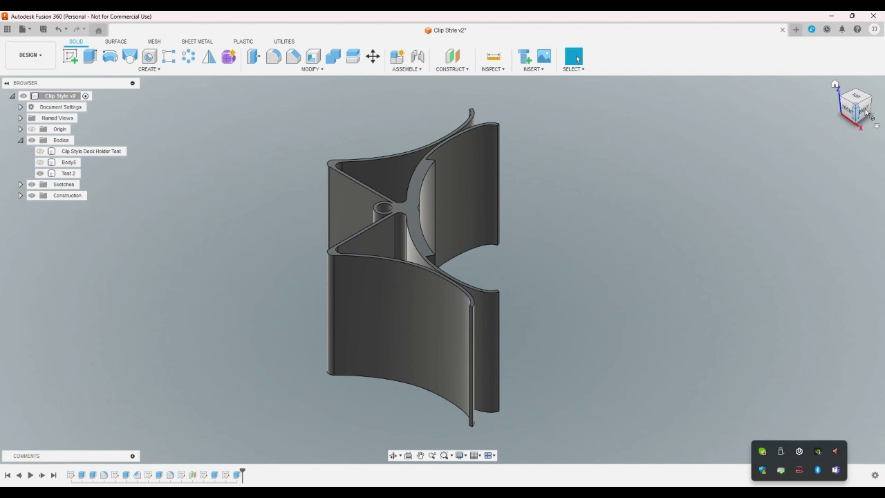
pyautogui.click(873, 104)
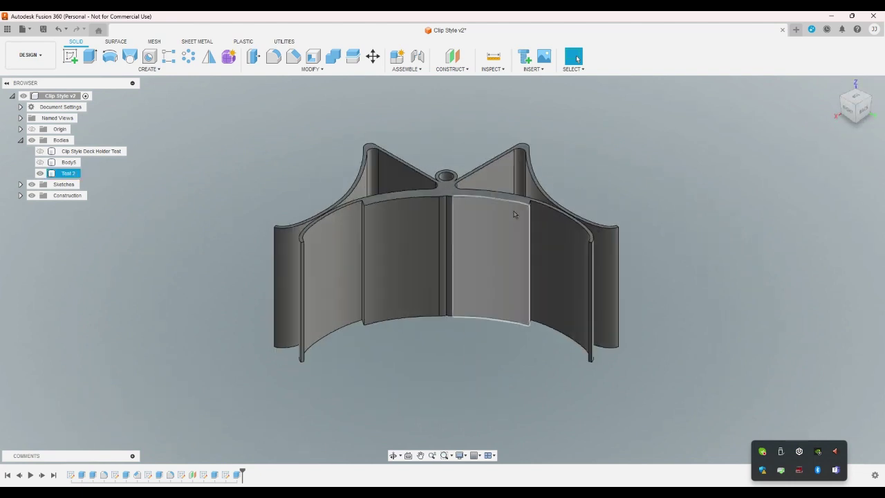
# Attempt a 5 mm chamfer on the inner edges and cancel it after errors
pyautogui.click(293, 56)
pyautogui.click(359, 223)
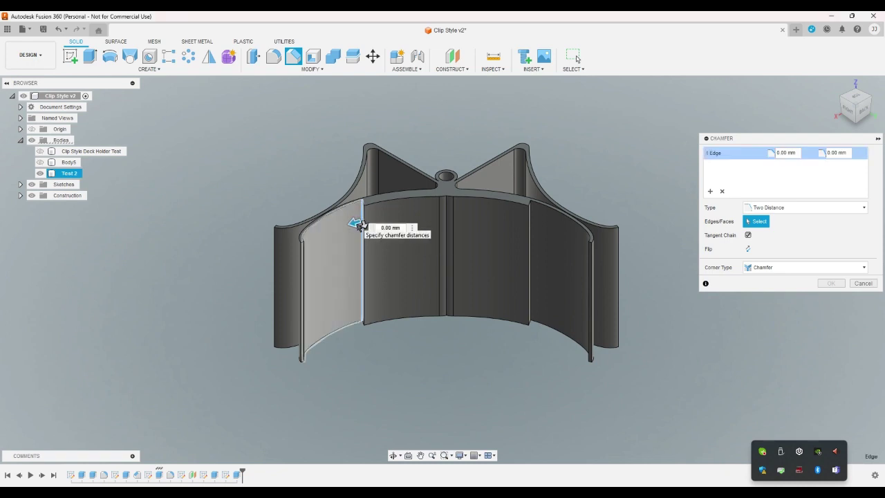
pyautogui.write('5')
pyautogui.press('Return')
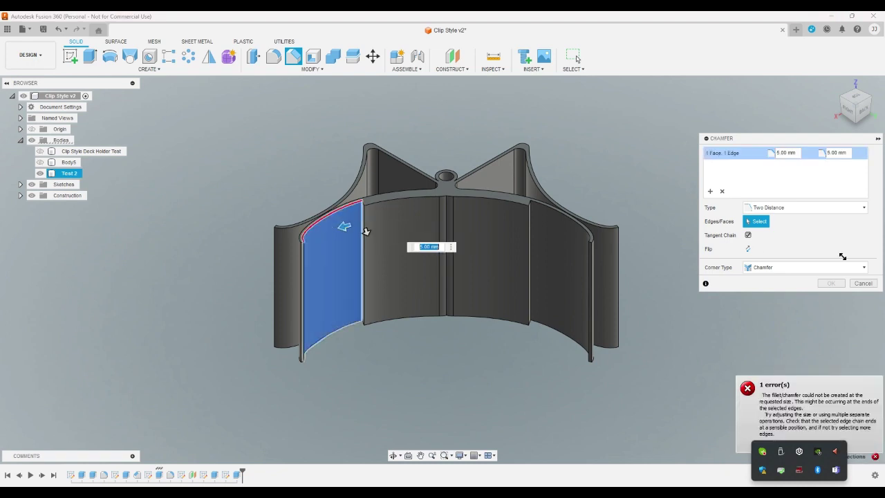
pyautogui.click(863, 283)
pyautogui.click(293, 56)
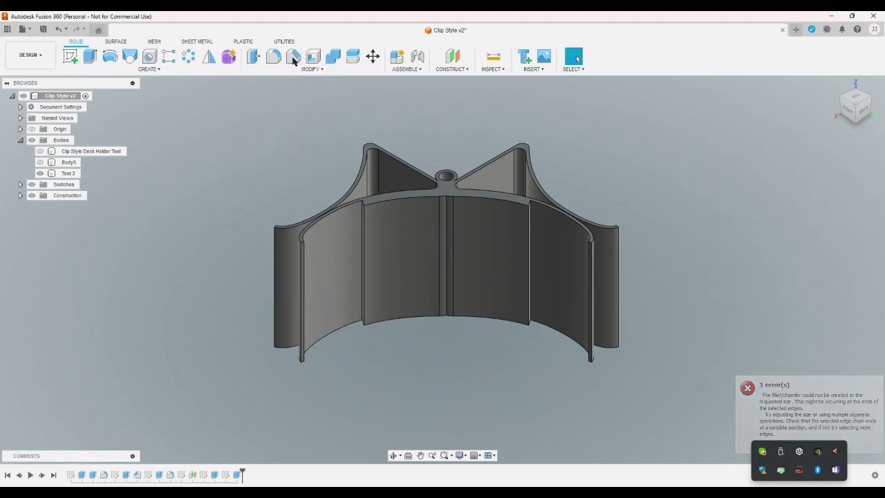
pyautogui.click(361, 222)
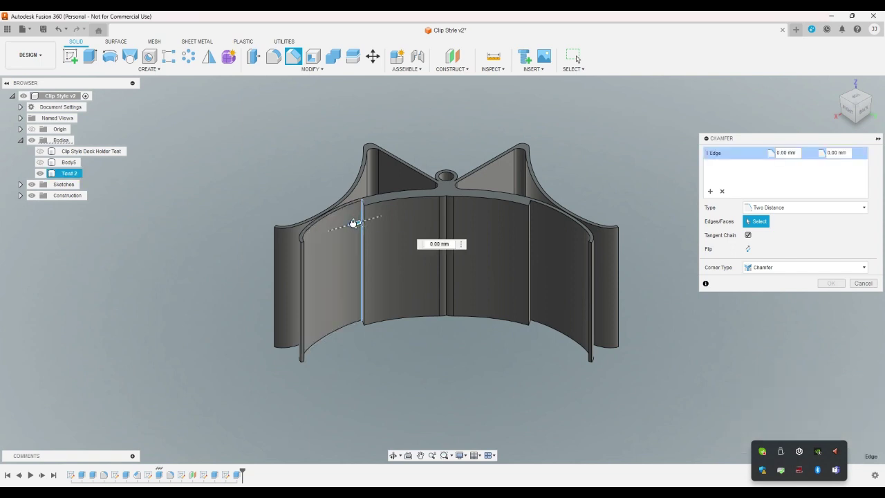
pyautogui.click(863, 284)
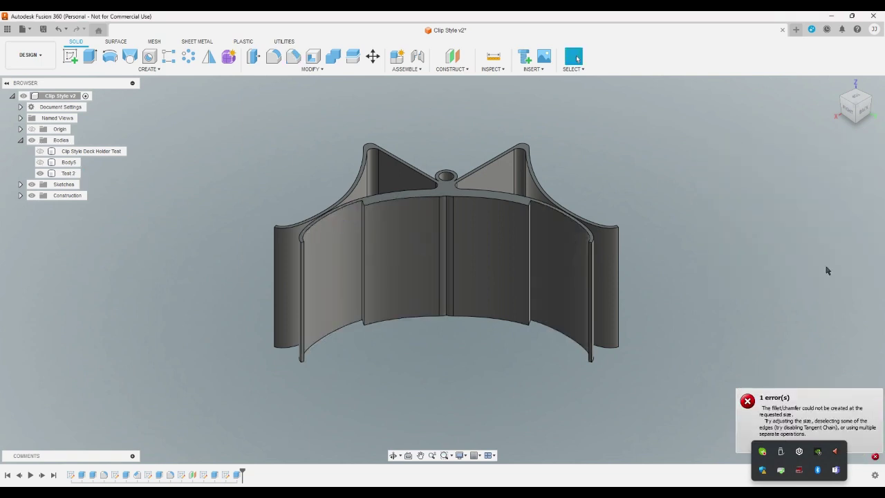
# Try filleting the vertical inner edge, then cancel without applying it
pyautogui.click(273, 56)
pyautogui.scroll(4, 330, 177)
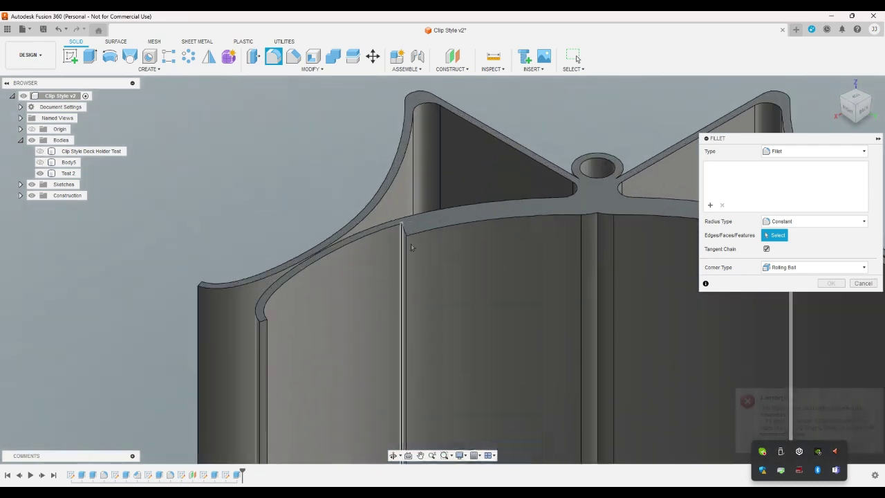
pyautogui.click(402, 257)
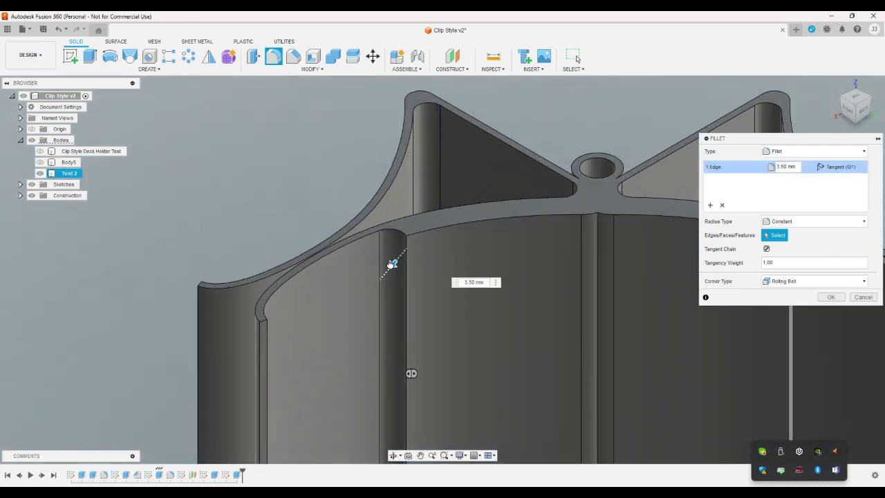
pyautogui.moveTo(371, 283); pyautogui.dragTo(328, 316)
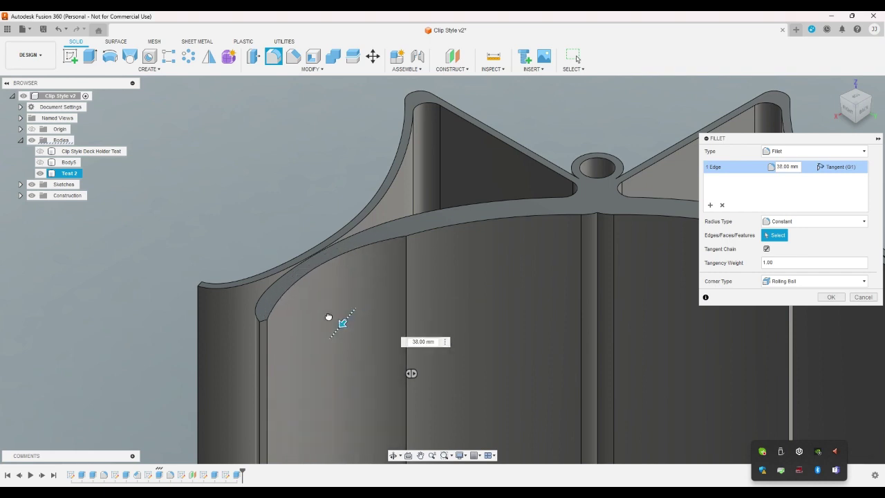
pyautogui.click(862, 297)
pyautogui.scroll(-3, 312, 129)
pyautogui.scroll(-3, 312, 129)
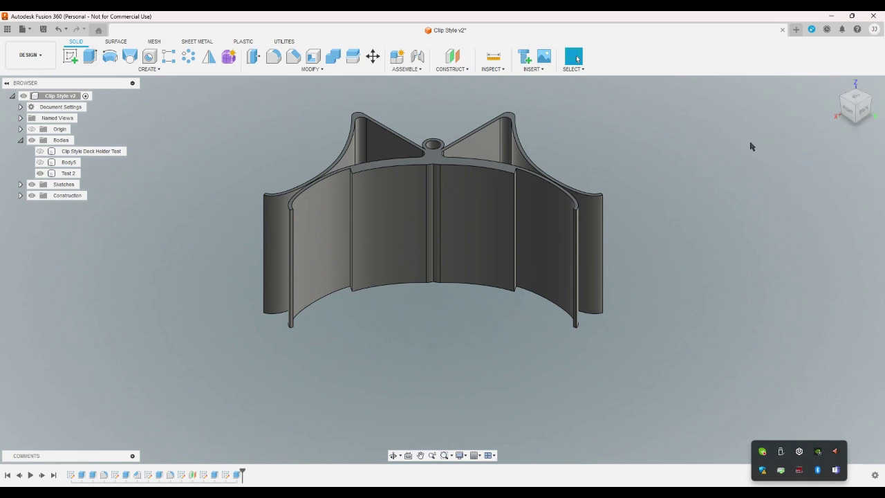
# Select the last extrusion in the timeline, then open the Data Panel document list
pyautogui.rightClick(233, 475)
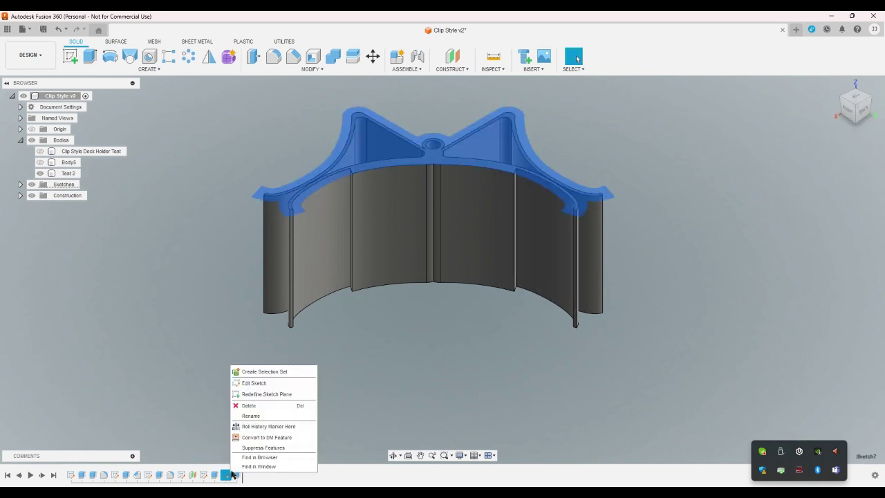
pyautogui.press('Escape')
pyautogui.click(238, 474)
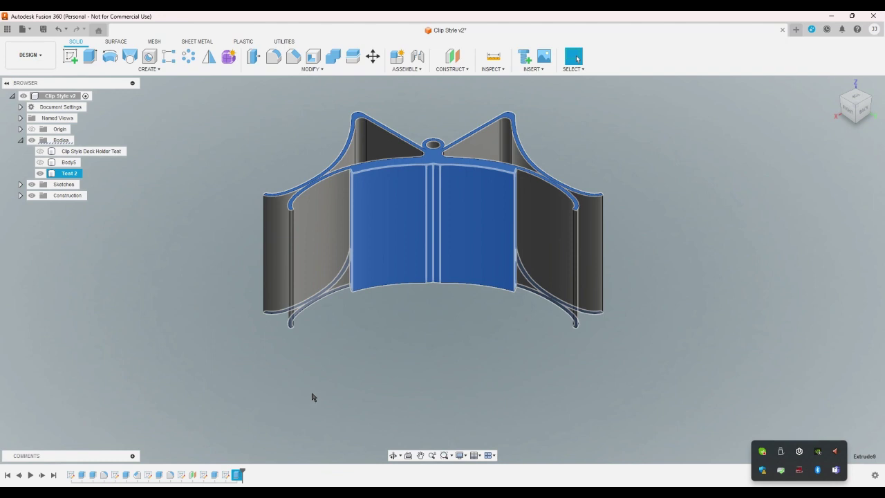
pyautogui.click(312, 397)
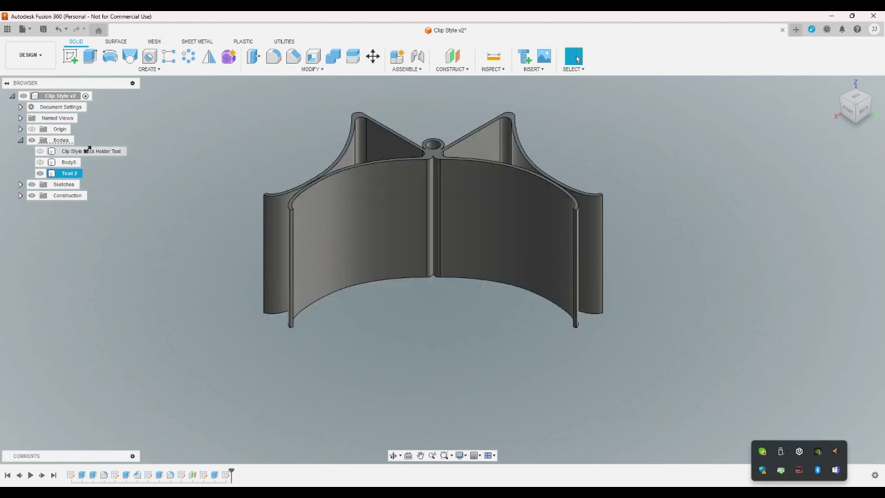
pyautogui.click(7, 29)
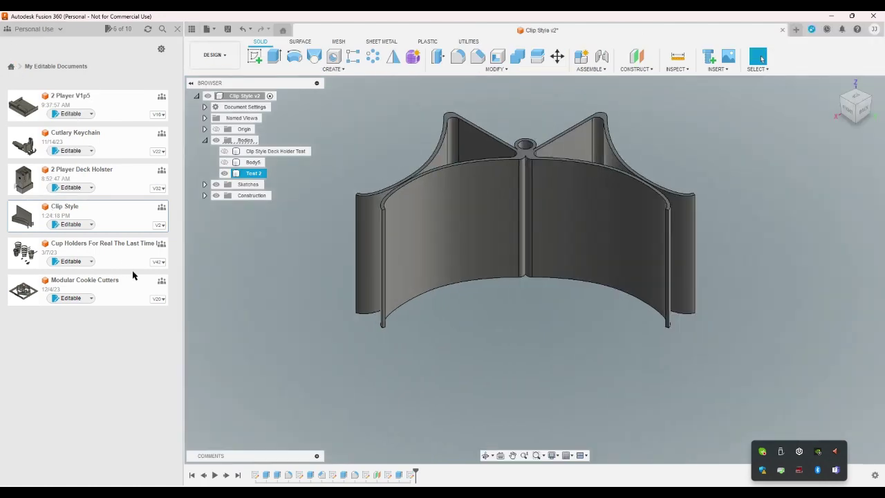
# Open the 2 Player V1p5 design and view it from the right side
pyautogui.doubleClick(116, 106)
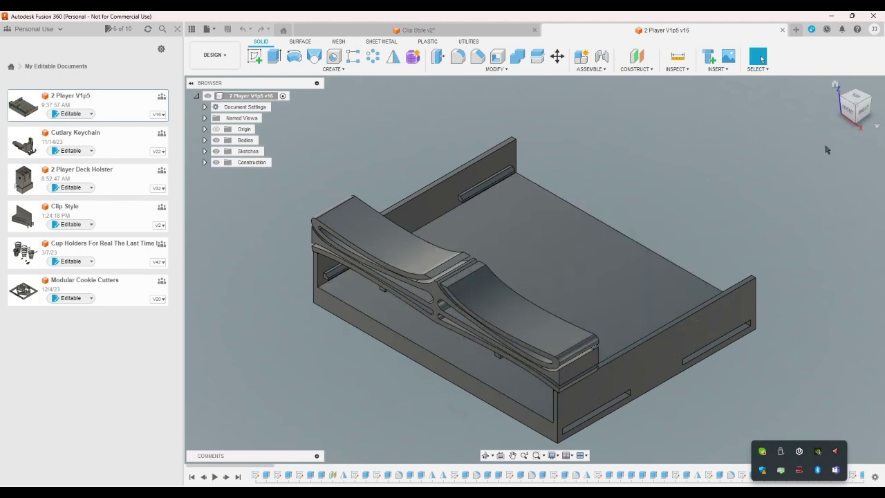
pyautogui.click(863, 119)
pyautogui.click(863, 118)
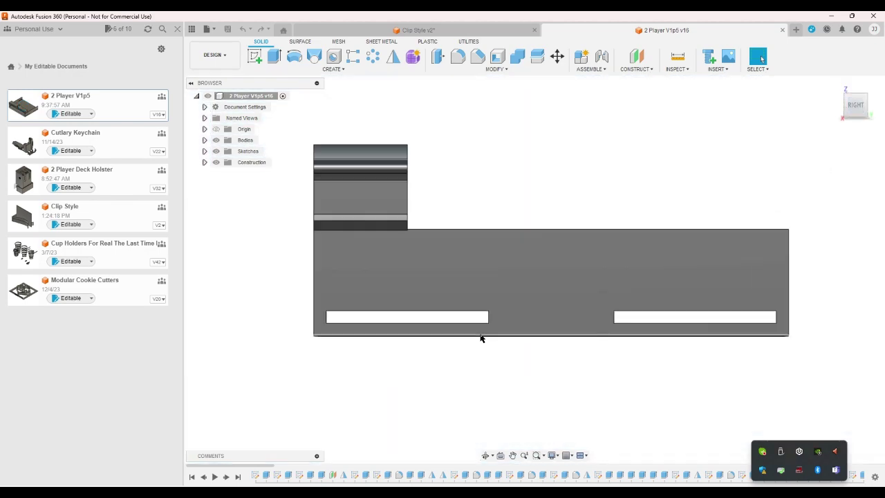
# Sketch on the holster's side face, dimension the slot's top edge, then undo the sketch
pyautogui.click(255, 59)
pyautogui.click(447, 269)
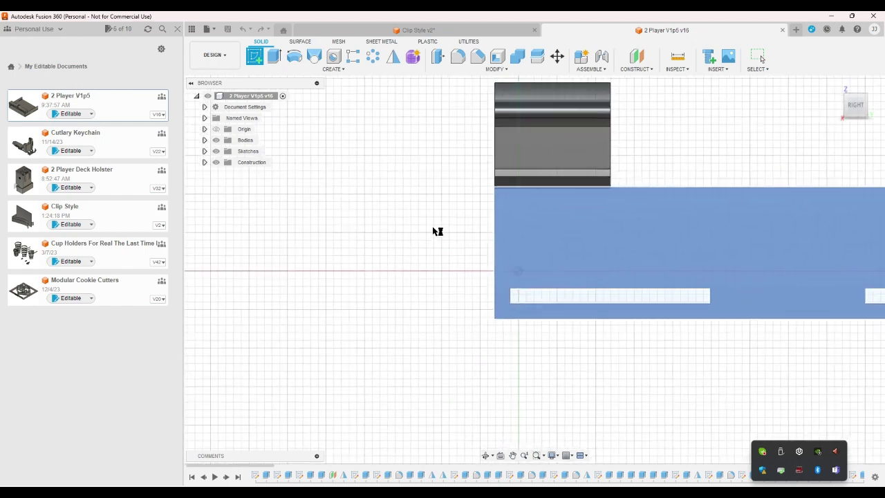
pyautogui.click(412, 57)
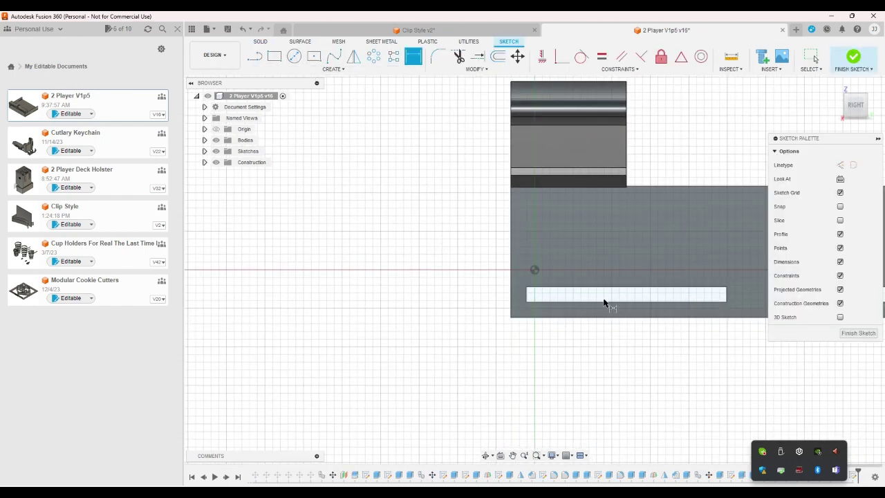
pyautogui.click(608, 289)
pyautogui.rightClick(607, 273)
pyautogui.click(536, 270)
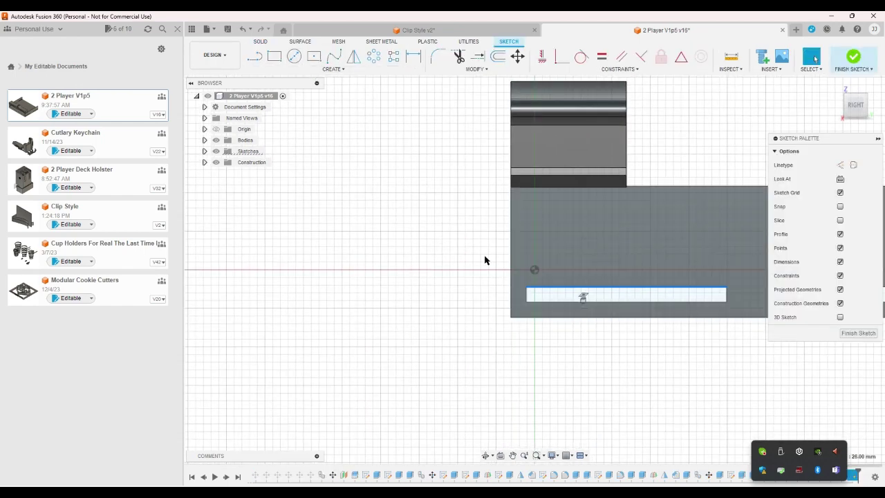
pyautogui.click(242, 29)
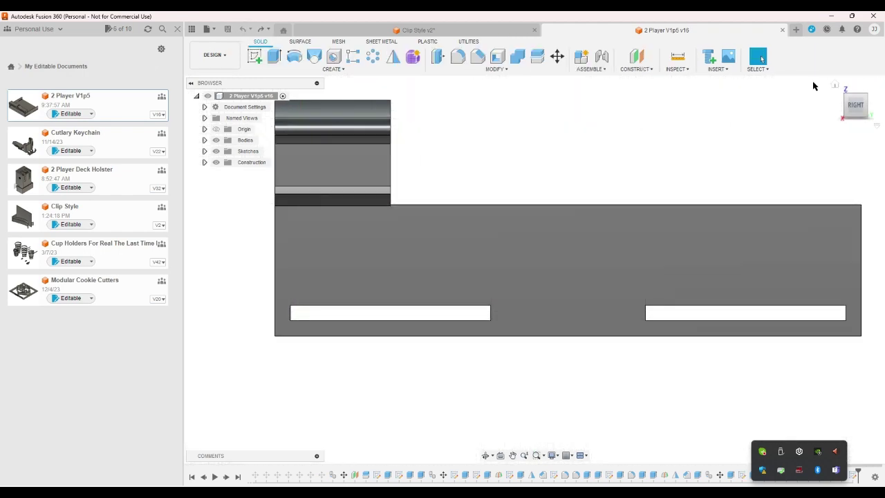
# Back in Clip Style v2, check the top view, go Home and hide the Data Panel
pyautogui.click(357, 32)
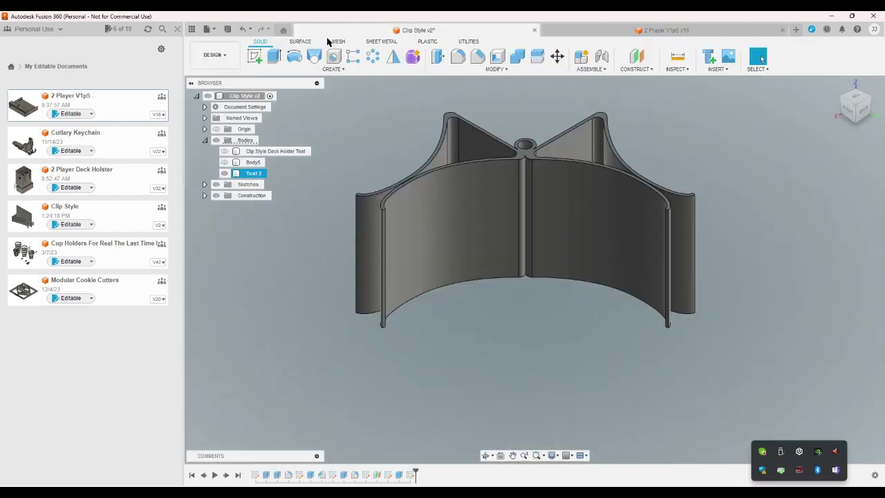
pyautogui.click(849, 99)
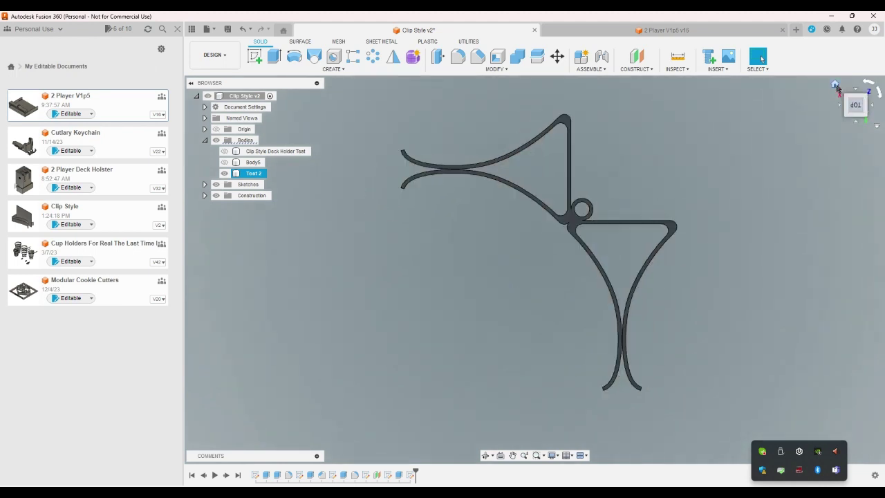
pyautogui.click(836, 86)
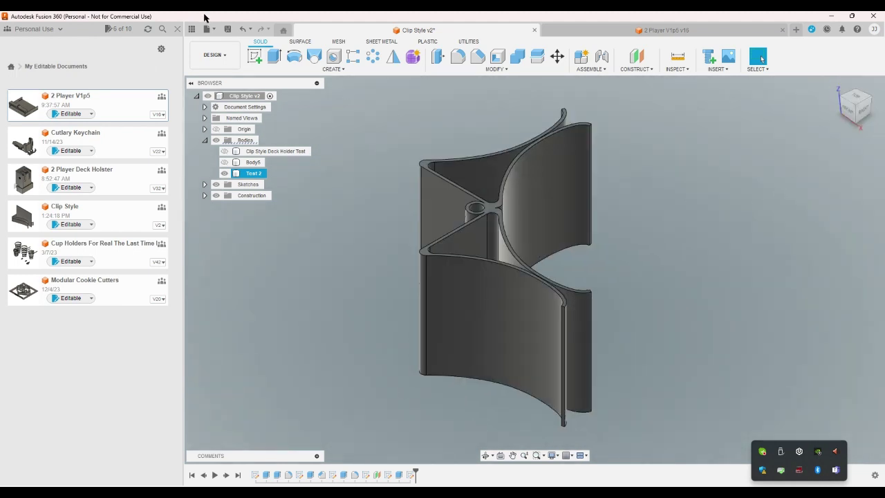
pyautogui.click(180, 29)
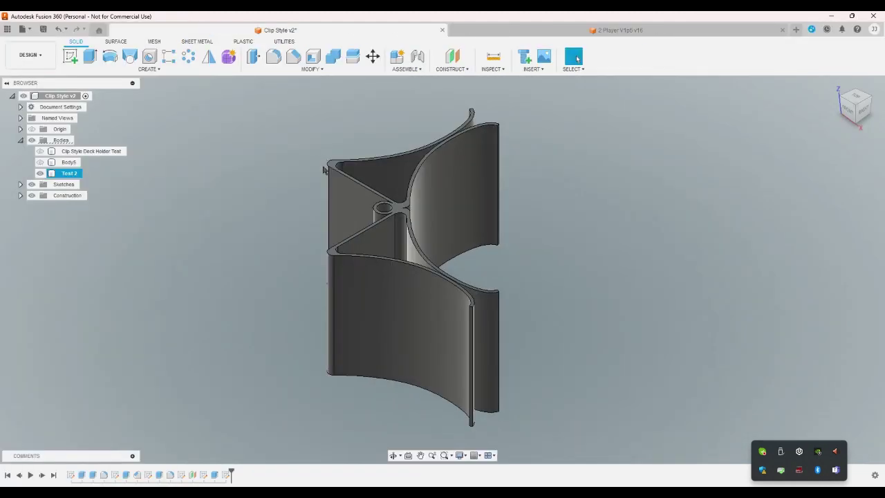
# Leave the join extrude unchanged and reduce the 65 mm arm extrusion's distance
pyautogui.doubleClick(215, 475)
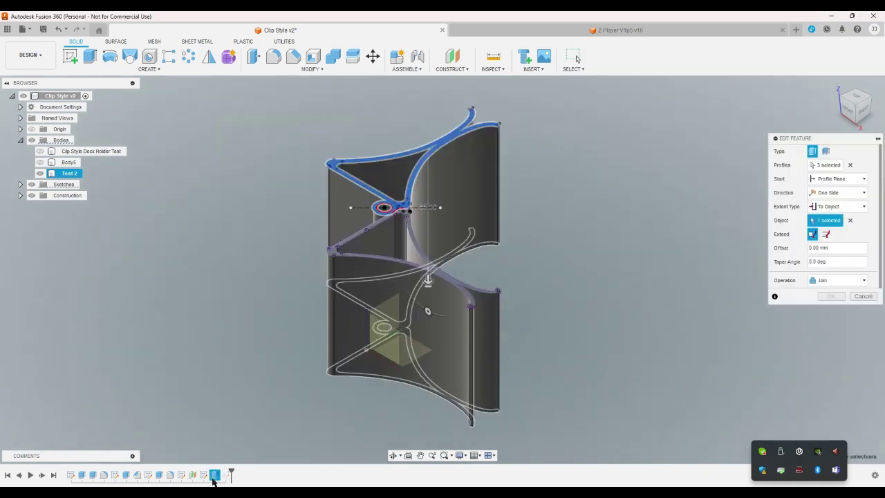
pyautogui.click(859, 296)
pyautogui.doubleClick(155, 474)
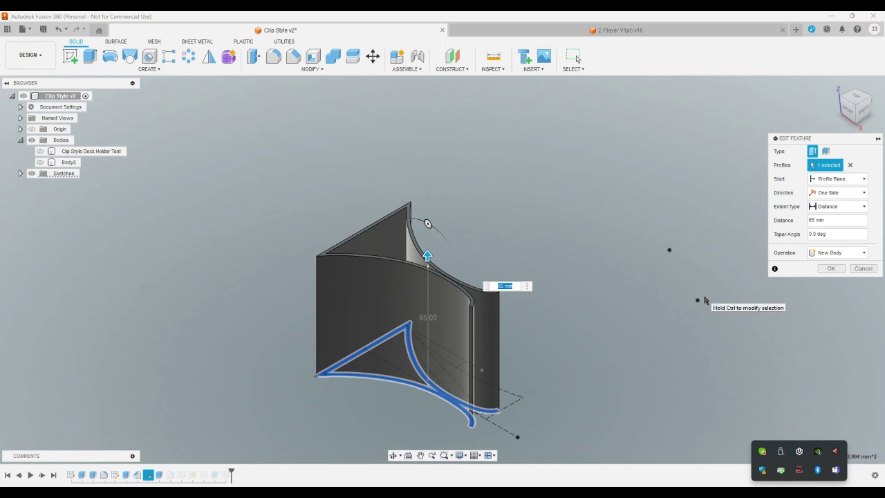
pyautogui.press('Return')
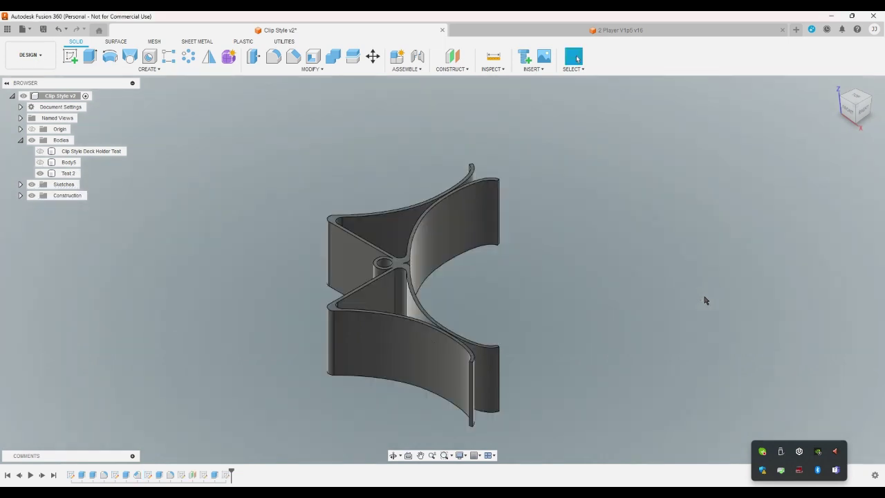
pyautogui.click(835, 87)
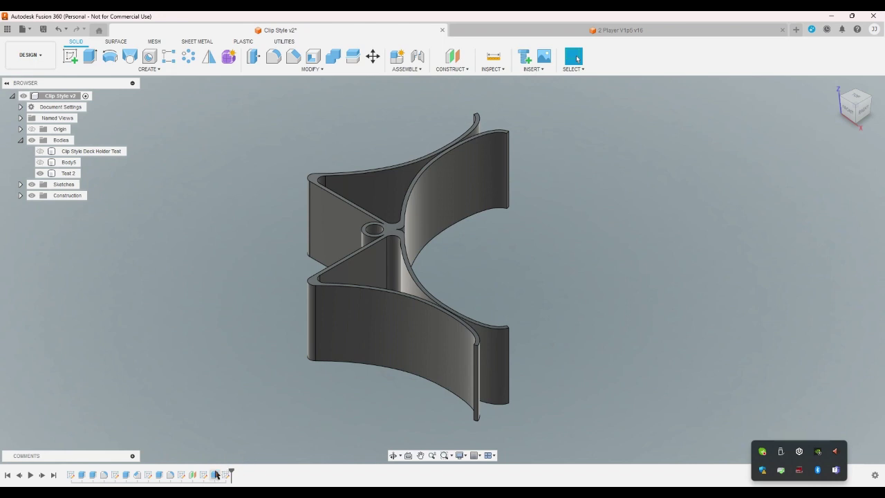
# Set the arm extrusion depth to 40 mm and inspect it from Top and Home views
pyautogui.doubleClick(158, 478)
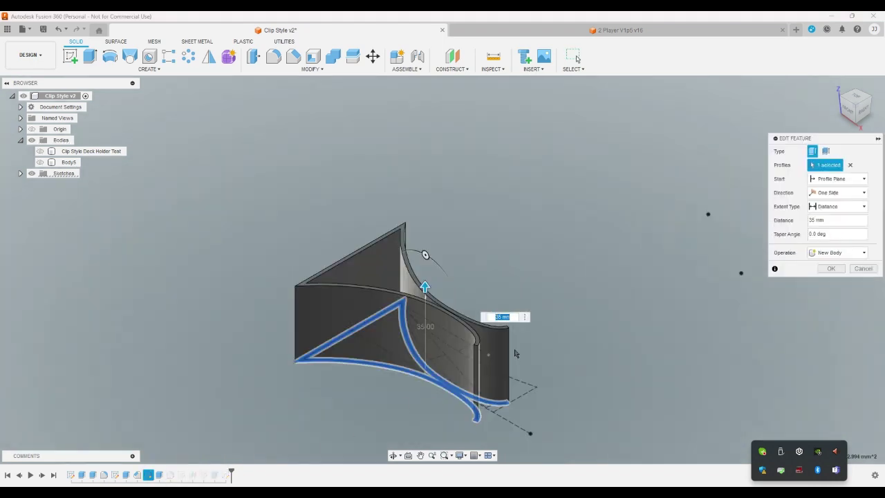
pyautogui.write('40')
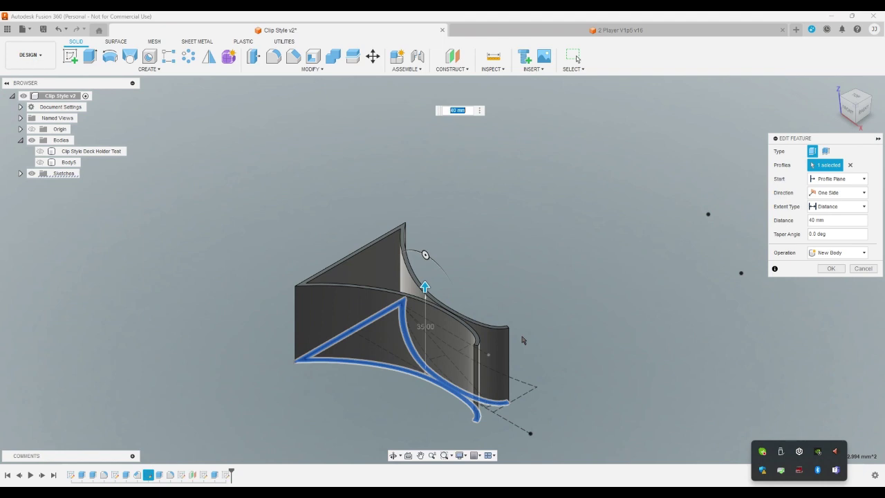
pyautogui.press('Return')
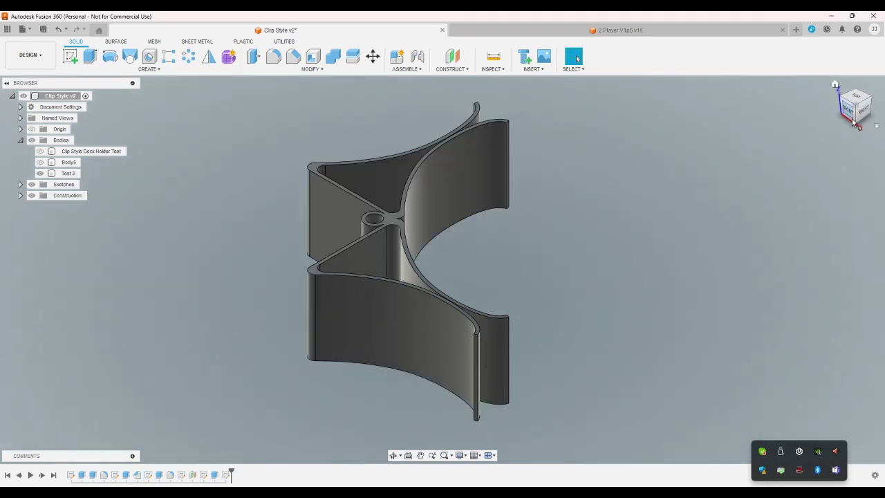
pyautogui.click(854, 97)
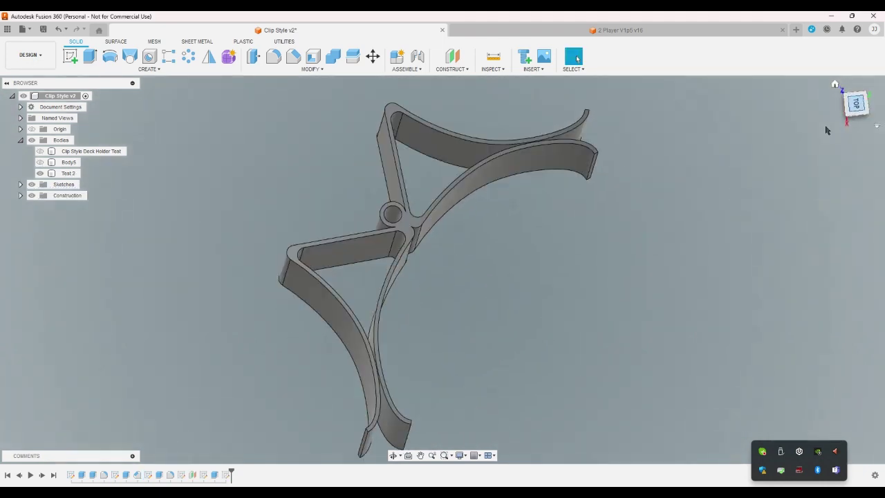
pyautogui.click(836, 86)
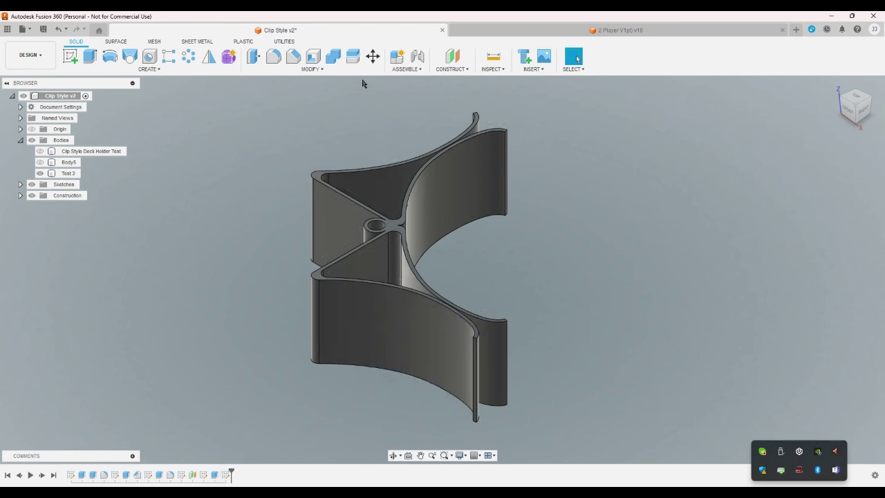
# Add an offset plane from the clip's top face with a -(40 mm − 26 mm) distance
pyautogui.click(451, 69)
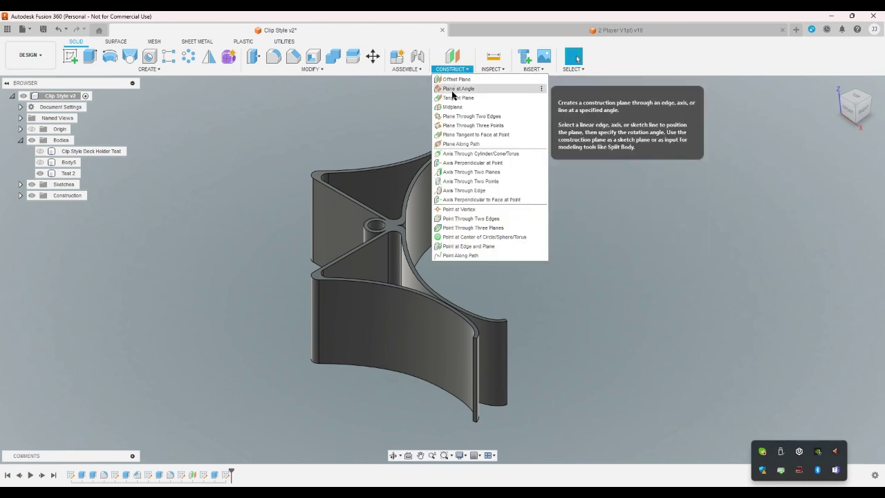
pyautogui.click(457, 79)
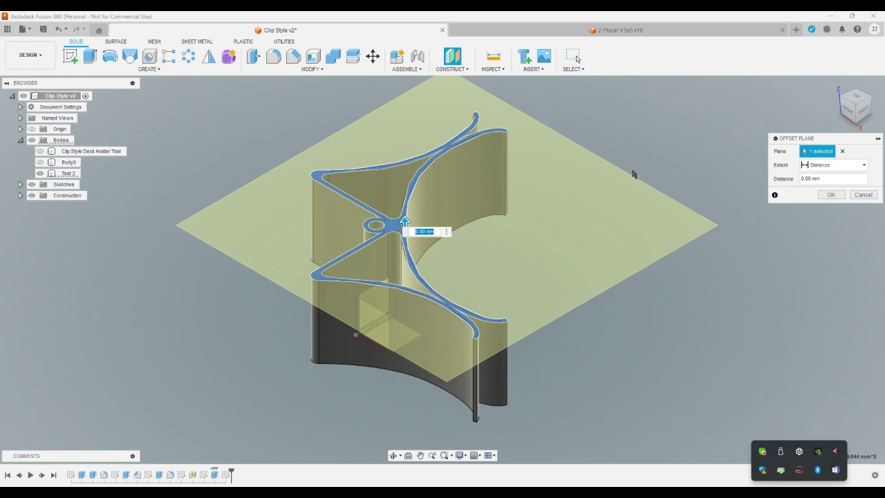
pyautogui.press('BackSpace')
pyautogui.write('-40')
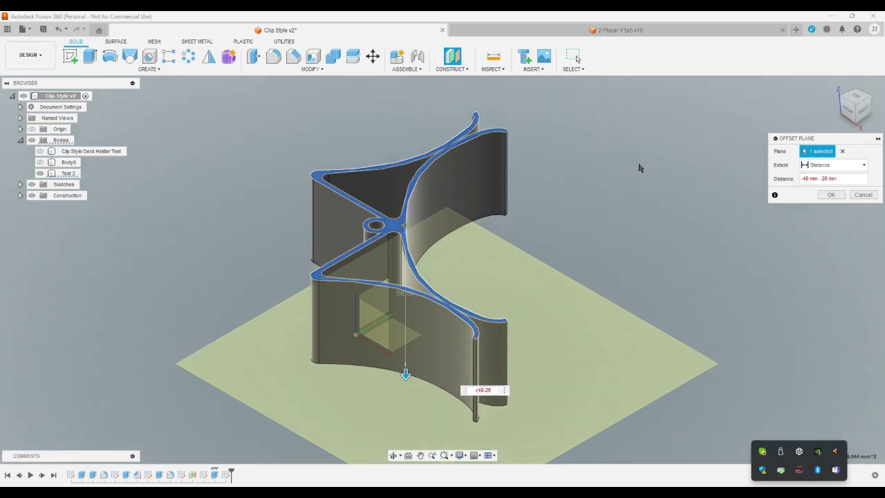
pyautogui.write(')')
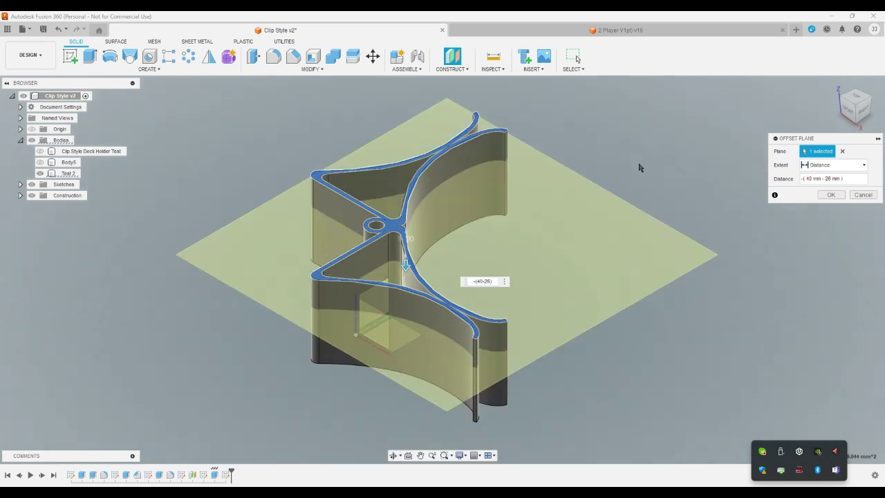
# In 2 Player V1p5, sketch on the holster side to measure the 26 mm slot edge
pyautogui.click(648, 32)
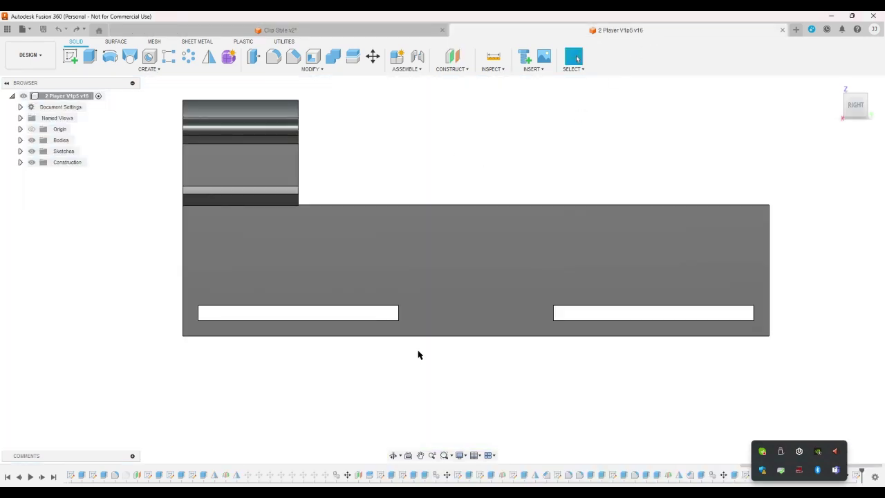
pyautogui.click(69, 56)
pyautogui.click(277, 272)
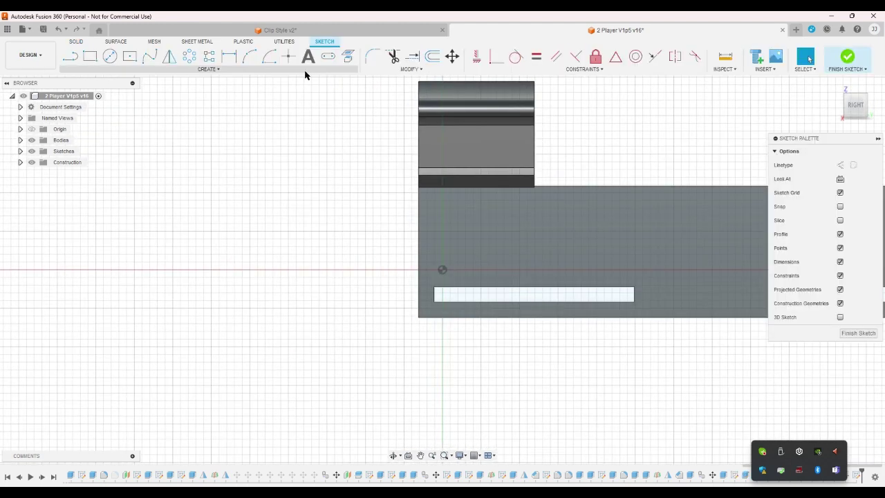
pyautogui.press('d')
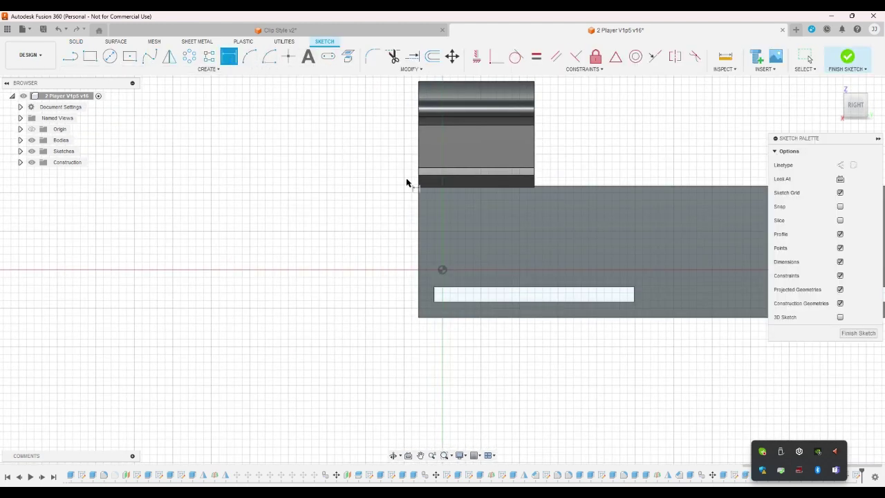
pyautogui.click(530, 288)
pyautogui.press('Escape')
pyautogui.click(291, 30)
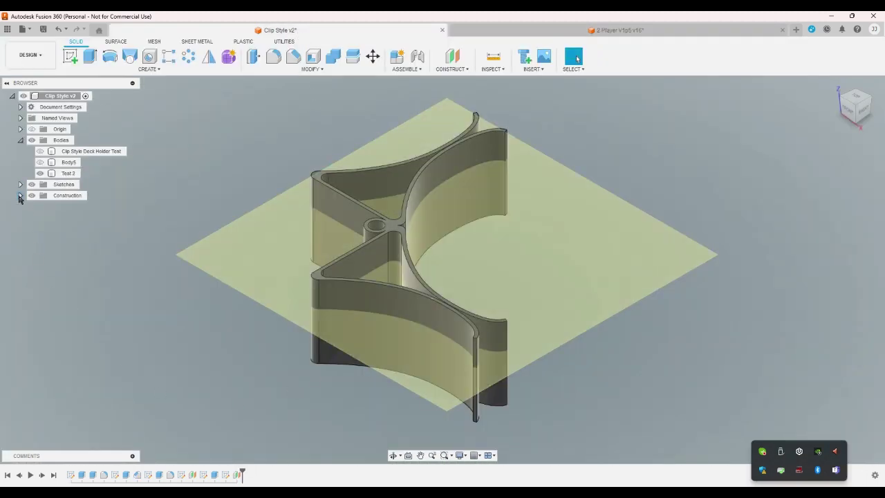
# Edit Plane2 from the browser and bracket its offset expression as -(40 mm − 26 mm)
pyautogui.click(21, 195)
pyautogui.click(62, 219)
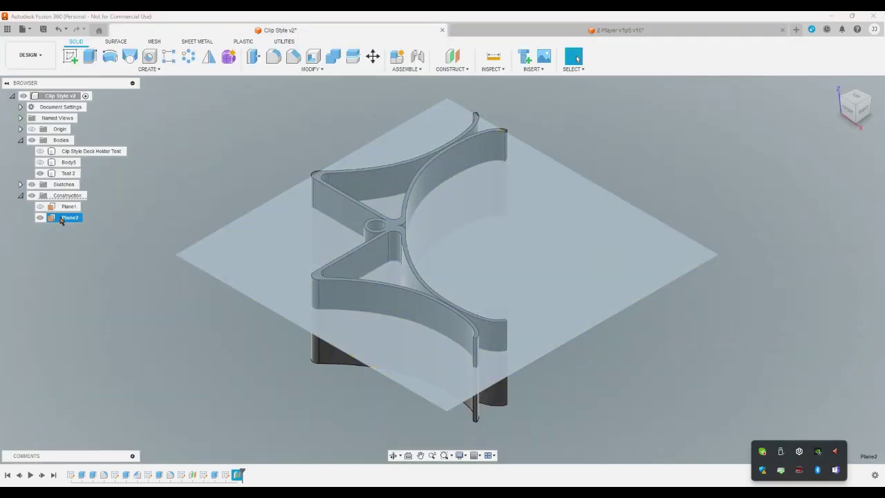
pyautogui.rightClick(62, 220)
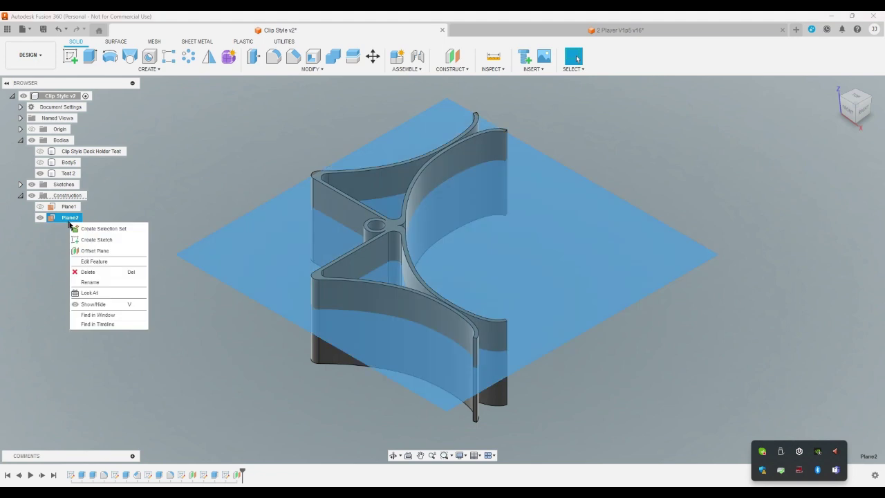
pyautogui.click(97, 261)
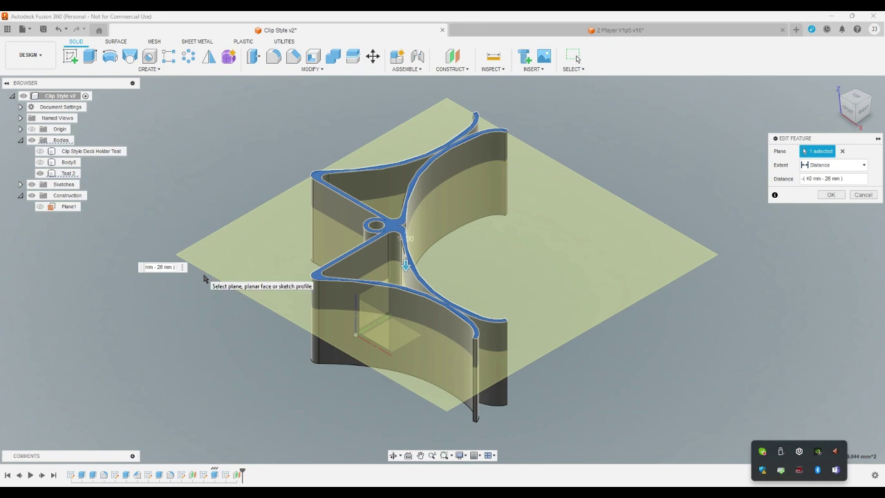
pyautogui.press('Home')
pyautogui.press('Delete')
pyautogui.press('Delete')
pyautogui.press('End')
pyautogui.write(')')
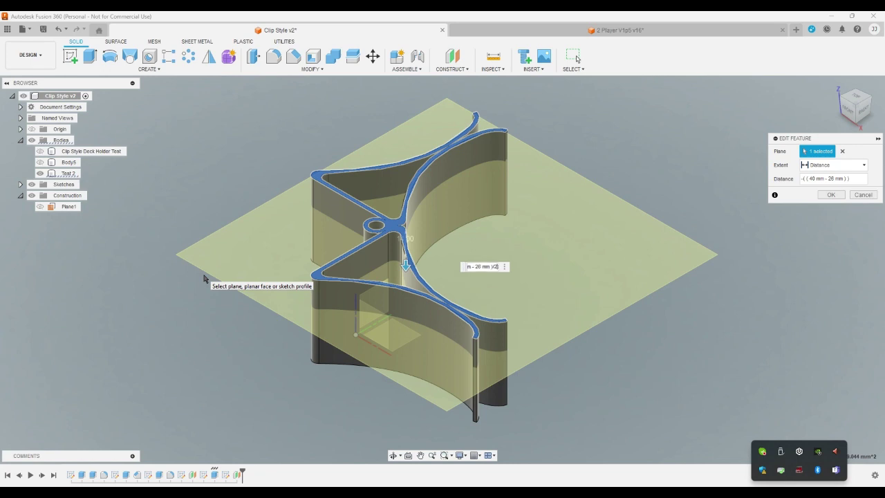
pyautogui.press('Return')
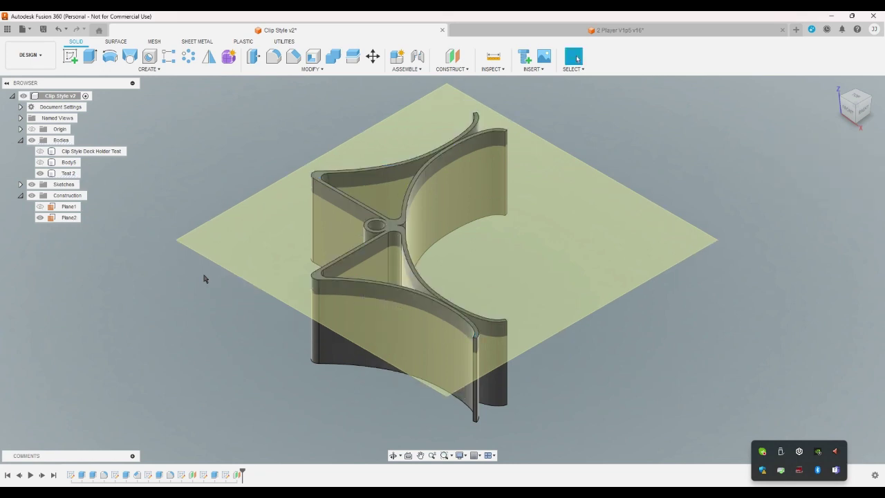
# Make Sketch7 visible from the browser's Sketches folder and launch Extrude
pyautogui.click(446, 71)
pyautogui.click(224, 476)
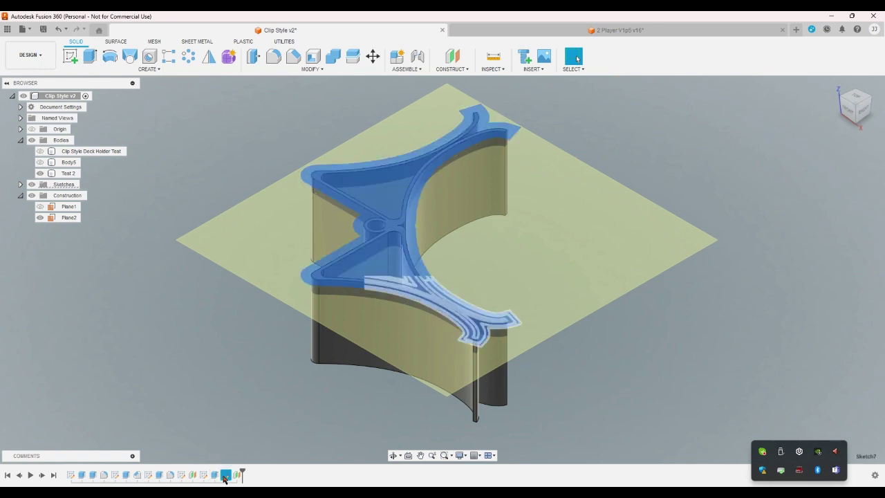
pyautogui.click(55, 280)
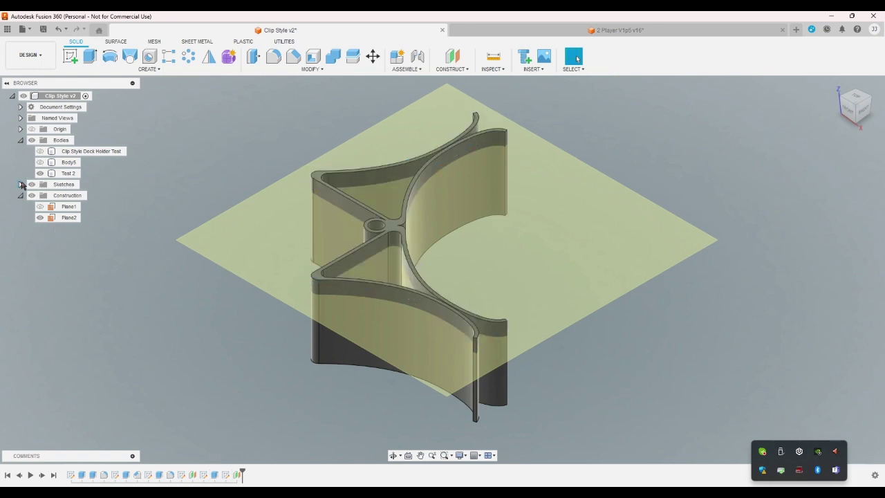
pyautogui.click(21, 184)
pyautogui.click(40, 252)
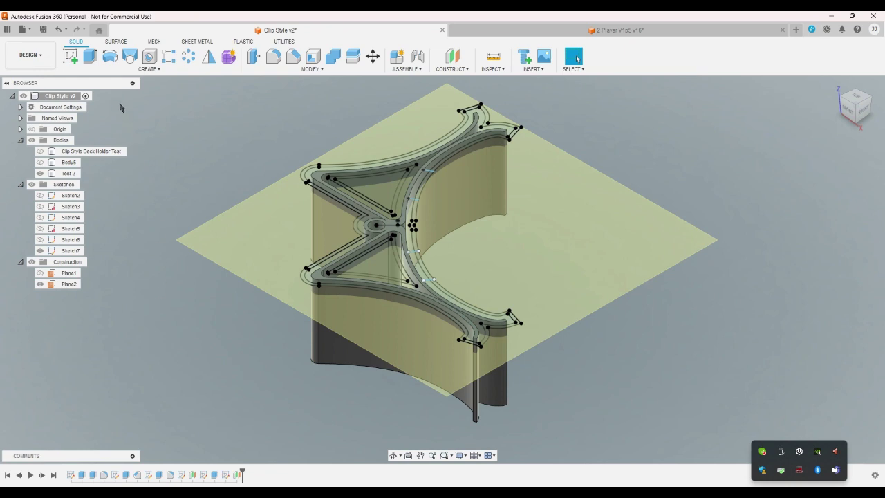
pyautogui.click(91, 57)
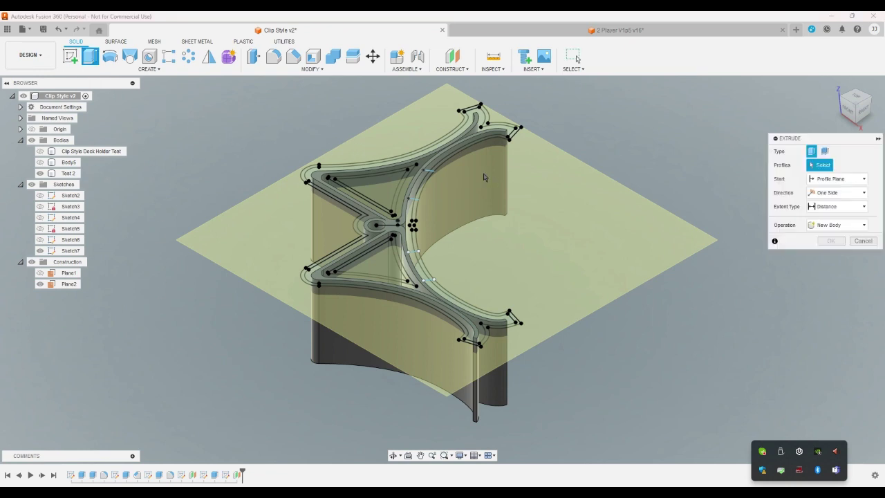
# Select the six curved arm-strip profiles of Sketch7 for extrusion
pyautogui.scroll(5, 484, 177)
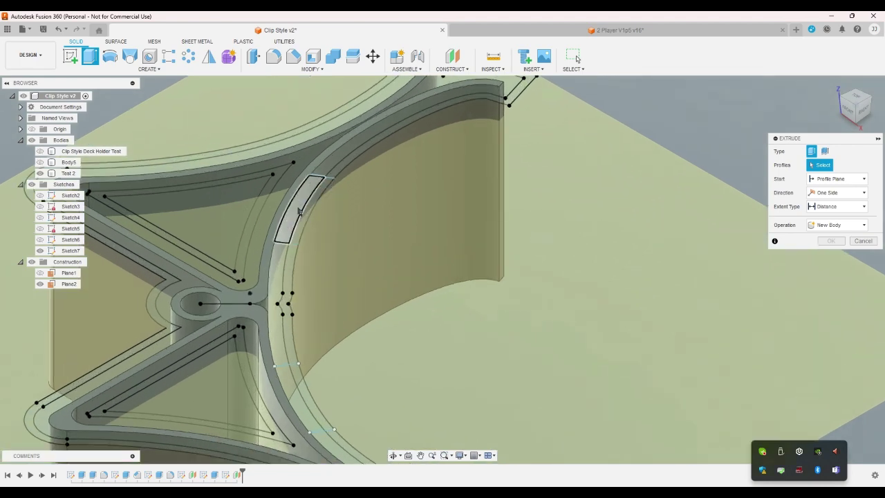
pyautogui.click(299, 211)
pyautogui.click(320, 197)
pyautogui.click(291, 308)
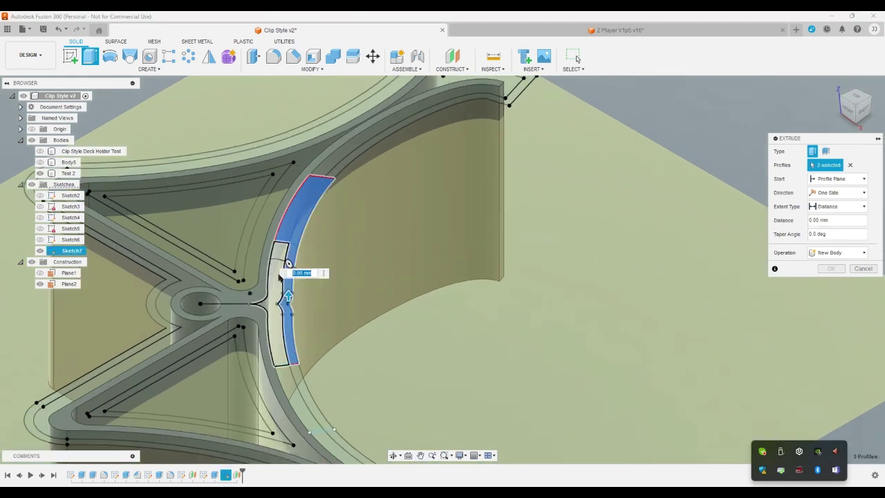
pyautogui.click(281, 277)
pyautogui.click(283, 299)
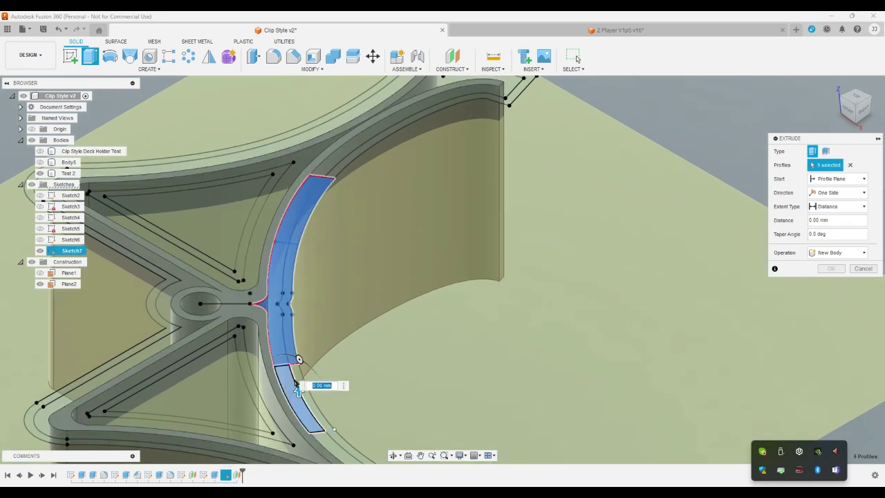
pyautogui.click(296, 383)
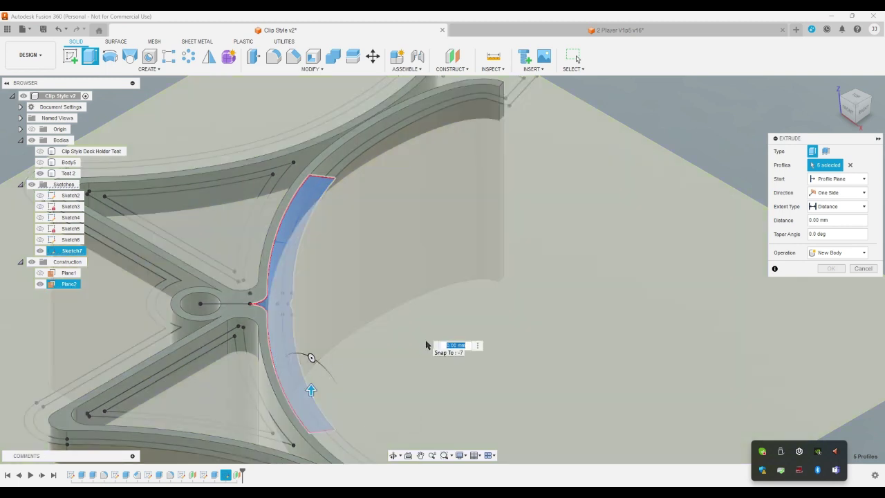
# Extrude the profiles To Object up to the Test 2 body with a Join operation
pyautogui.click(840, 207)
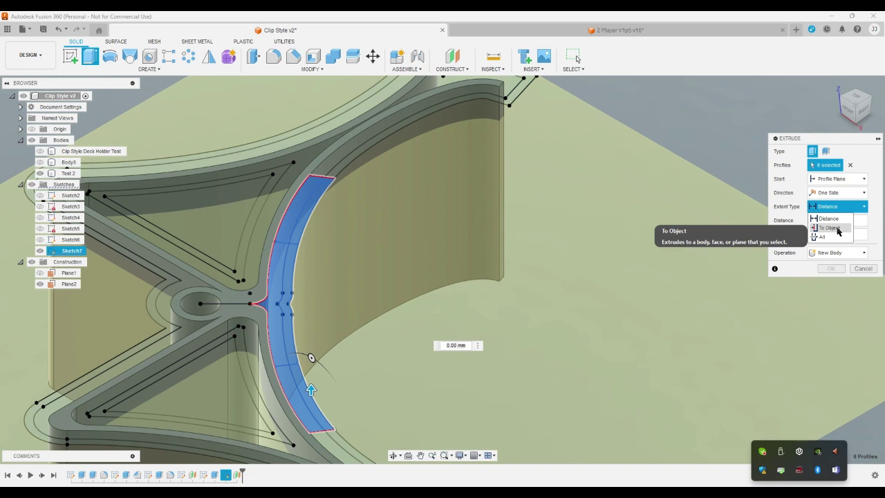
pyautogui.click(837, 238)
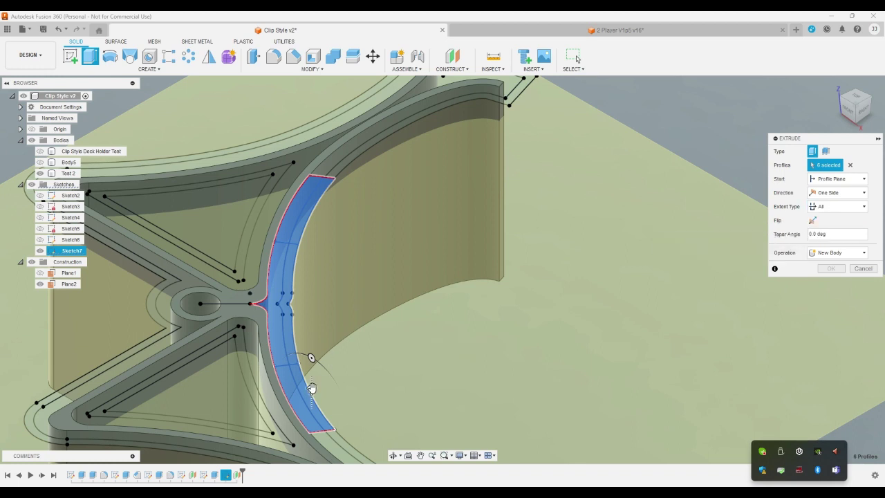
pyautogui.moveTo(312, 389); pyautogui.dragTo(312, 419)
pyautogui.click(839, 206)
pyautogui.click(832, 237)
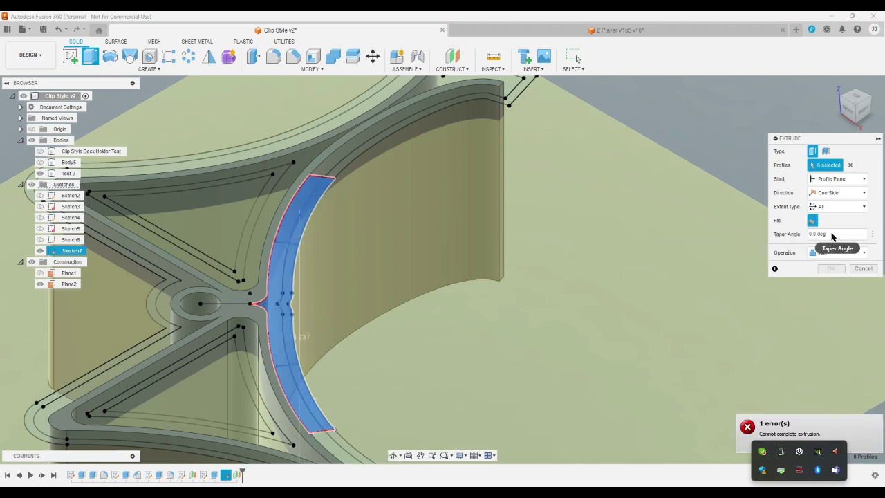
pyautogui.click(844, 209)
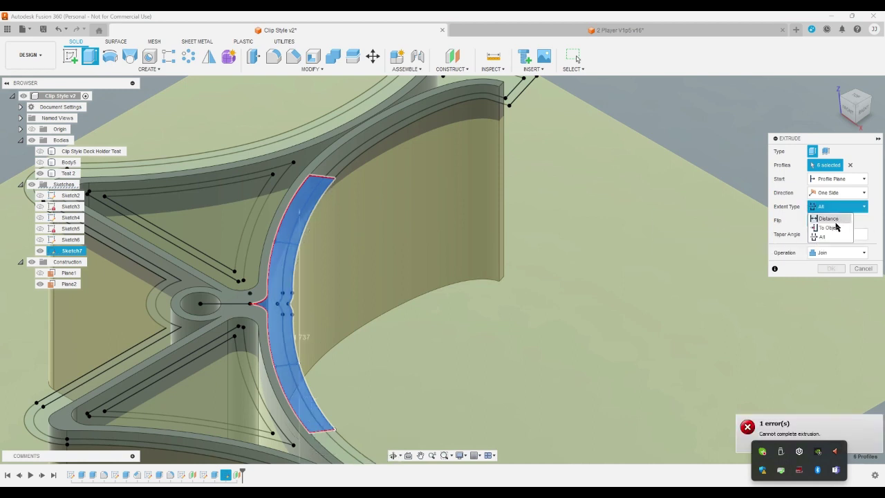
pyautogui.click(838, 224)
pyautogui.click(830, 126)
pyautogui.click(835, 84)
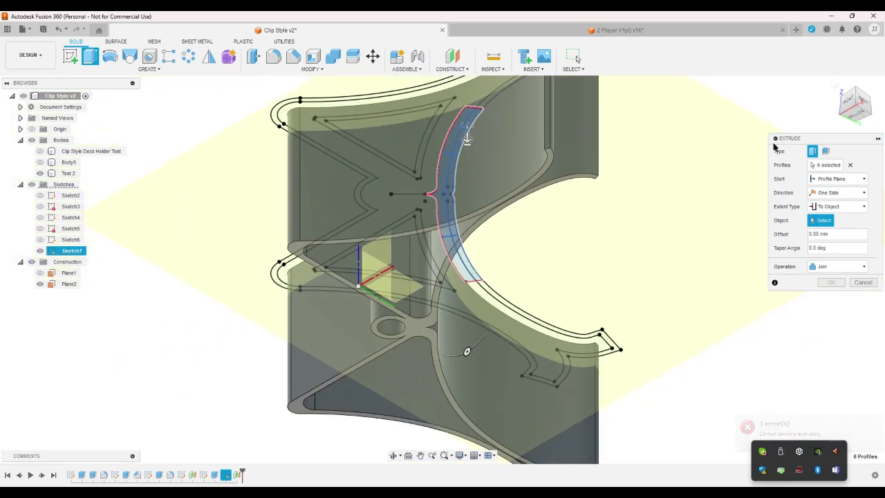
pyautogui.scroll(3, 417, 328)
pyautogui.click(417, 329)
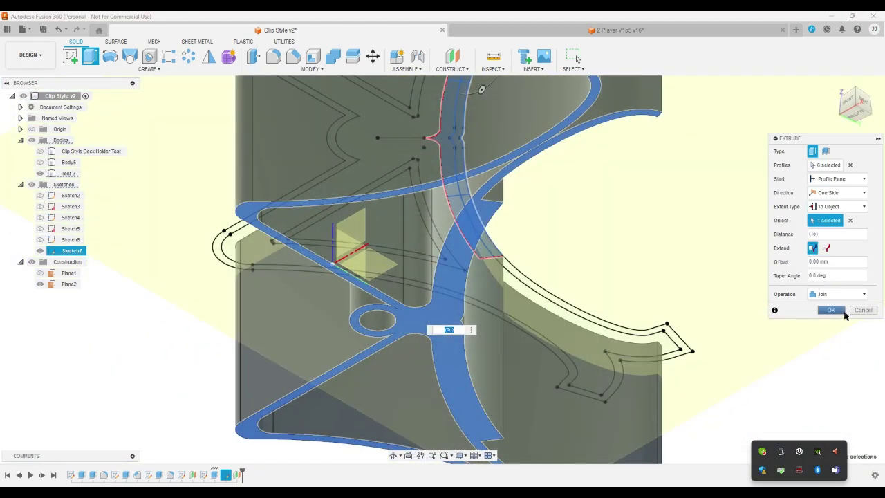
pyautogui.click(831, 310)
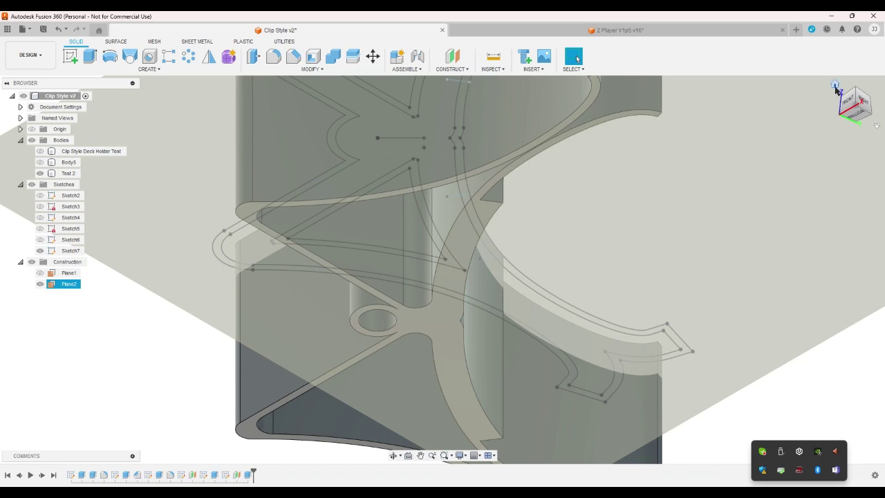
# Start a new extrusion and select the three central arc profiles
pyautogui.click(835, 84)
pyautogui.scroll(5, 529, 181)
pyautogui.scroll(-3, 589, 212)
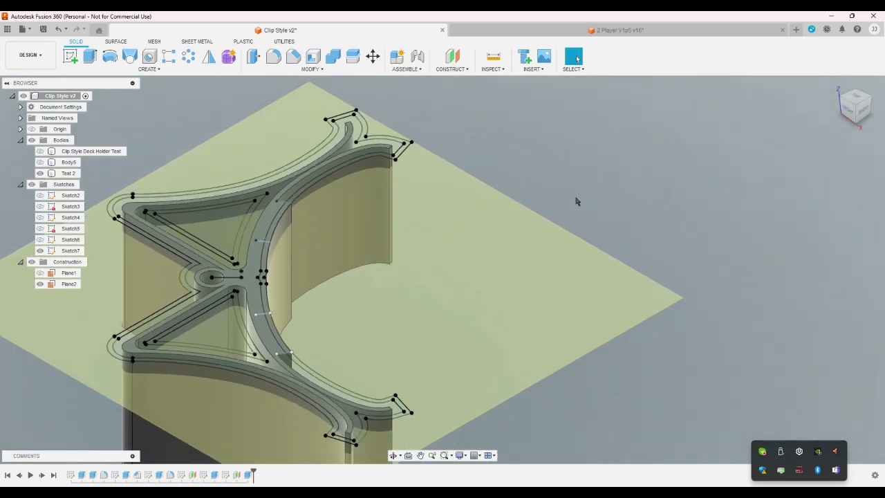
pyautogui.scroll(3, 201, 228)
pyautogui.click(90, 60)
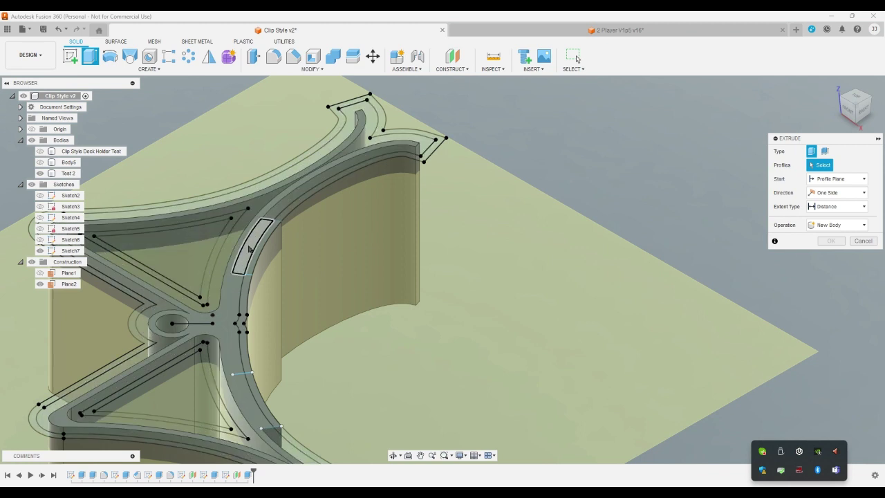
pyautogui.click(253, 238)
pyautogui.click(235, 332)
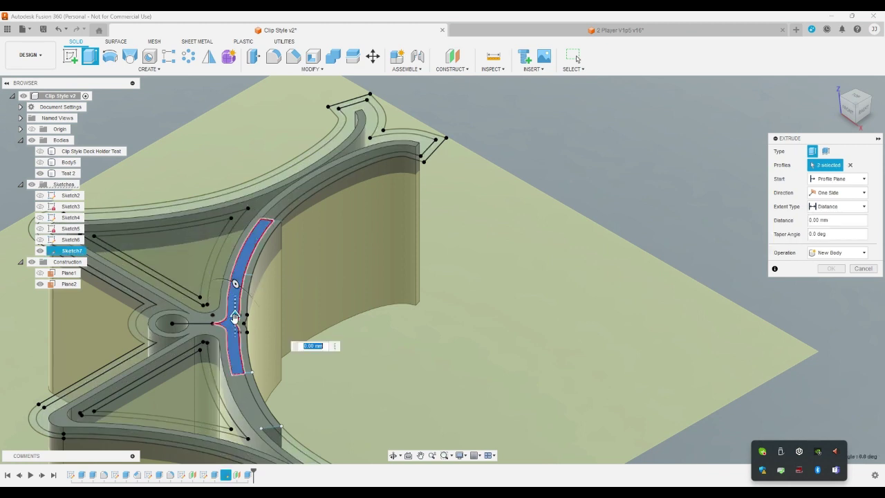
pyautogui.click(241, 379)
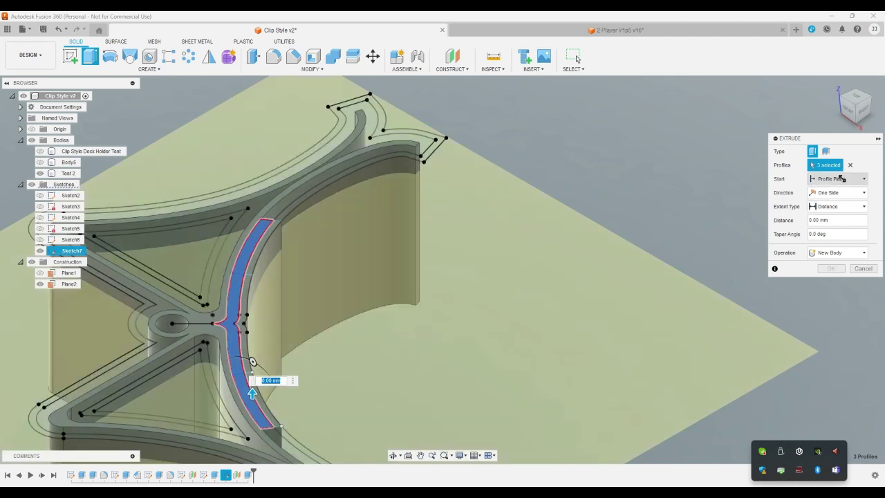
# Start the extrusion from Plane2 and set its distance to -2 mm
pyautogui.click(842, 175)
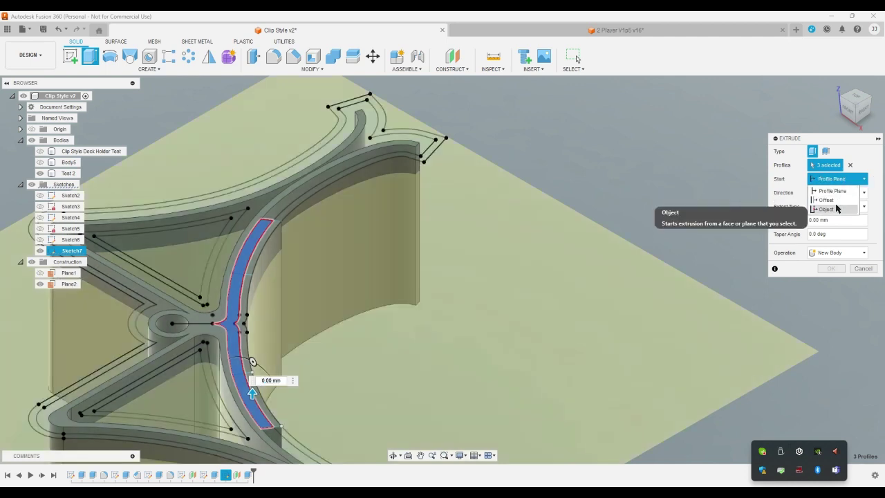
pyautogui.click(839, 213)
pyautogui.click(696, 319)
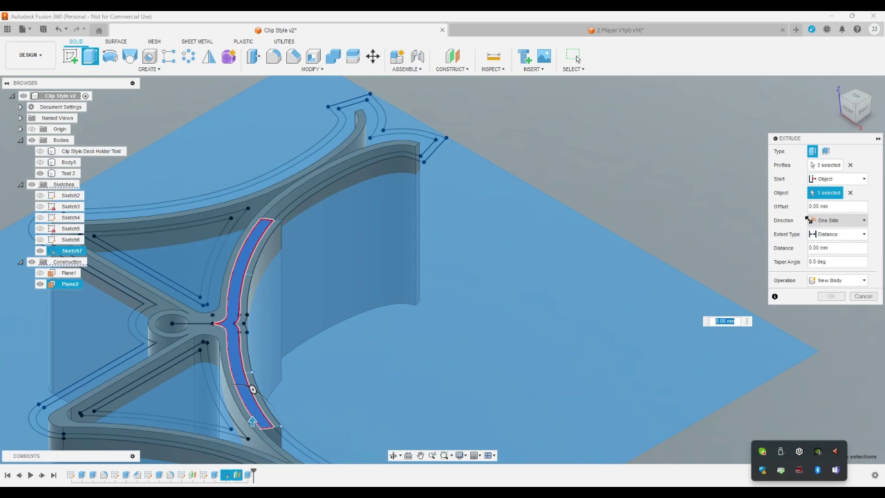
pyautogui.click(832, 250)
pyautogui.write('-28')
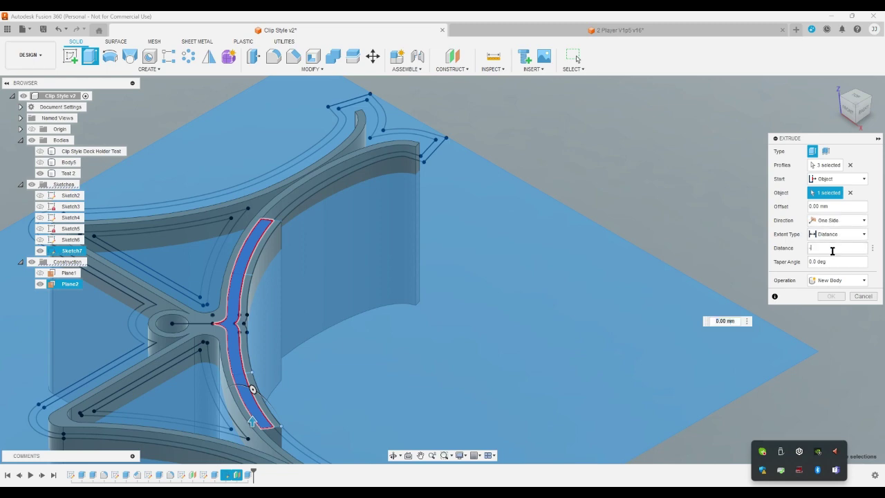
pyautogui.press('Return')
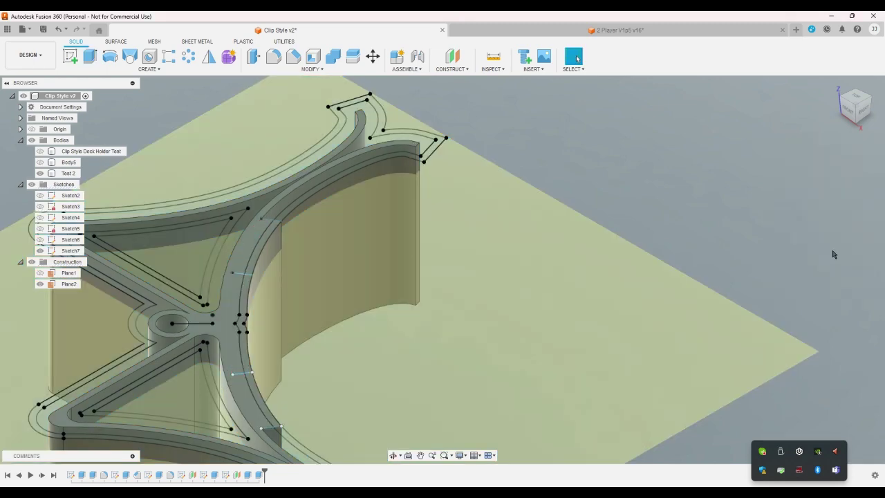
pyautogui.click(856, 114)
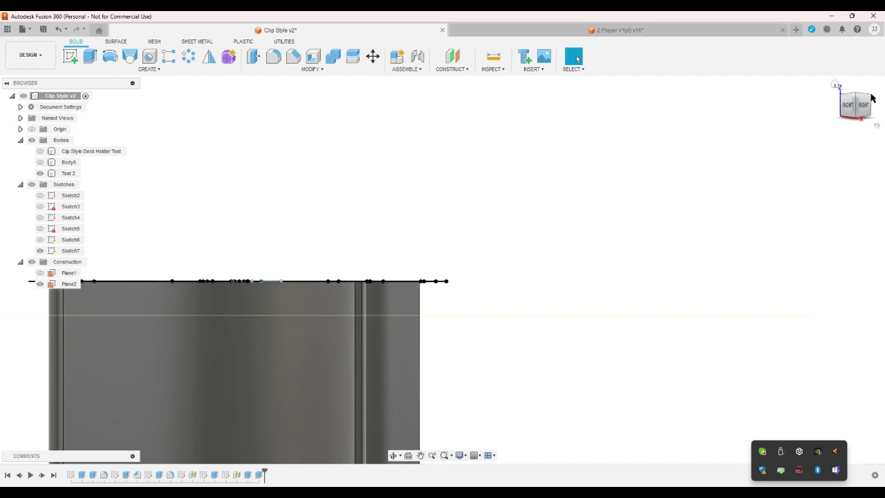
pyautogui.click(871, 99)
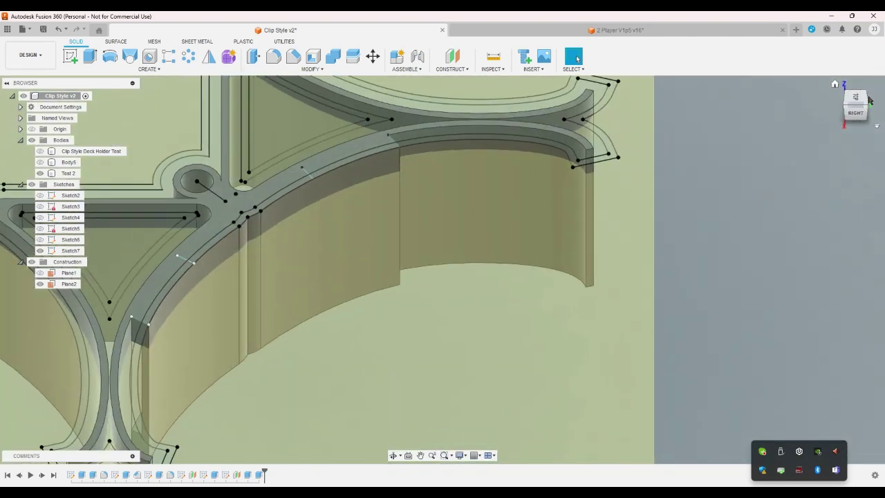
pyautogui.click(344, 275)
pyautogui.scroll(-2, 448, 308)
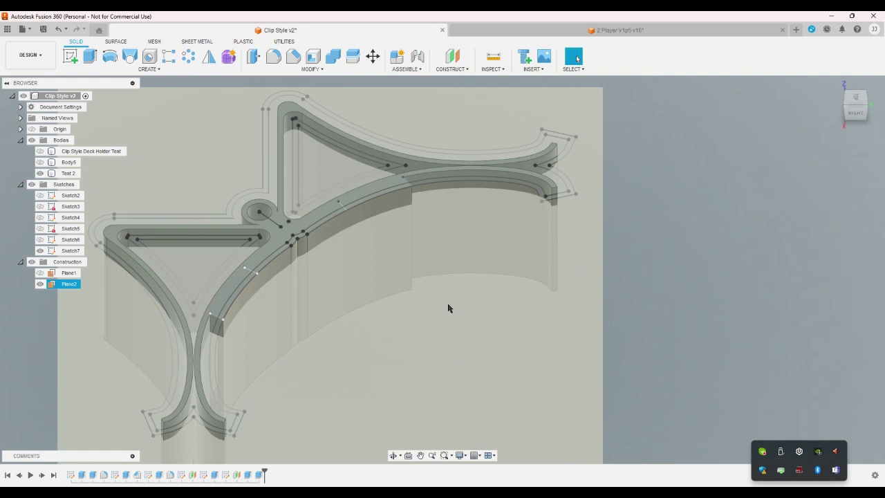
pyautogui.press('Escape')
pyautogui.scroll(6, 263, 236)
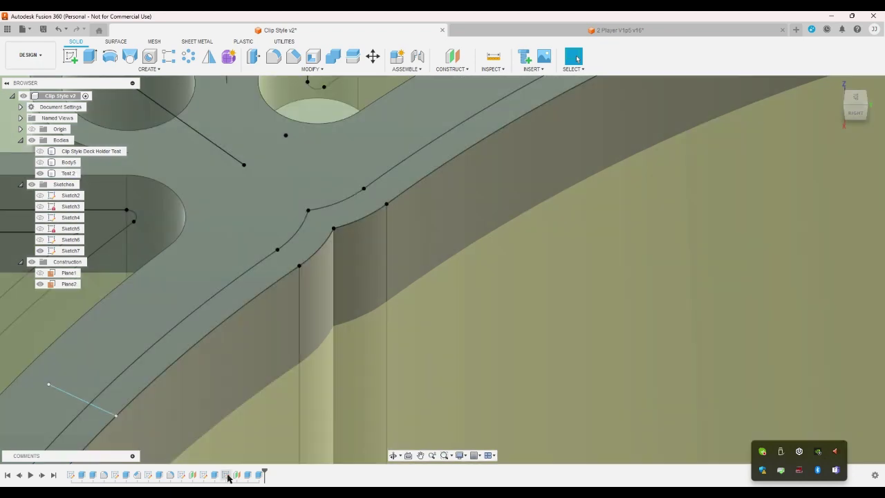
# Reopen Sketch7 and extend the offset lines at the arm junction to the boundaries
pyautogui.doubleClick(225, 475)
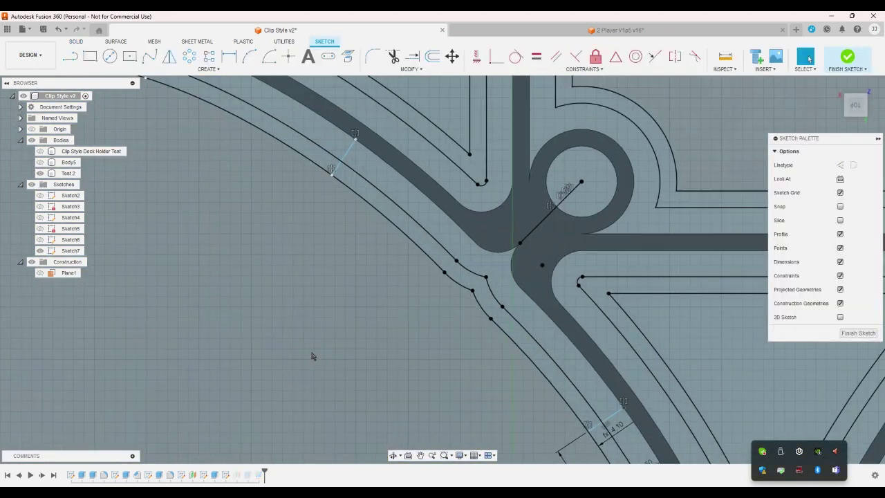
pyautogui.scroll(3, 460, 259)
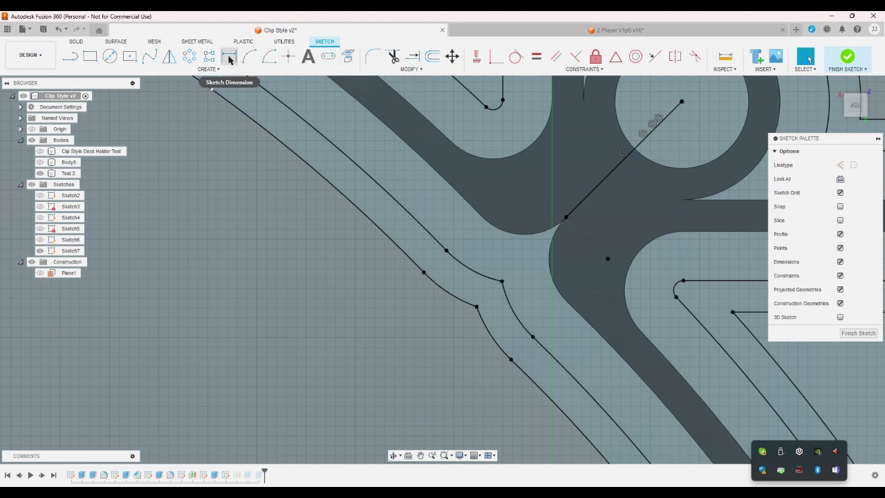
pyautogui.click(412, 57)
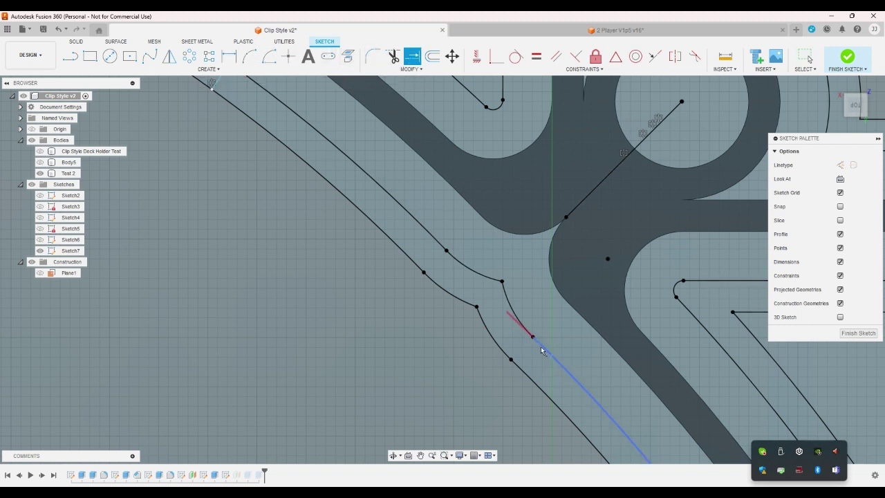
pyautogui.click(533, 341)
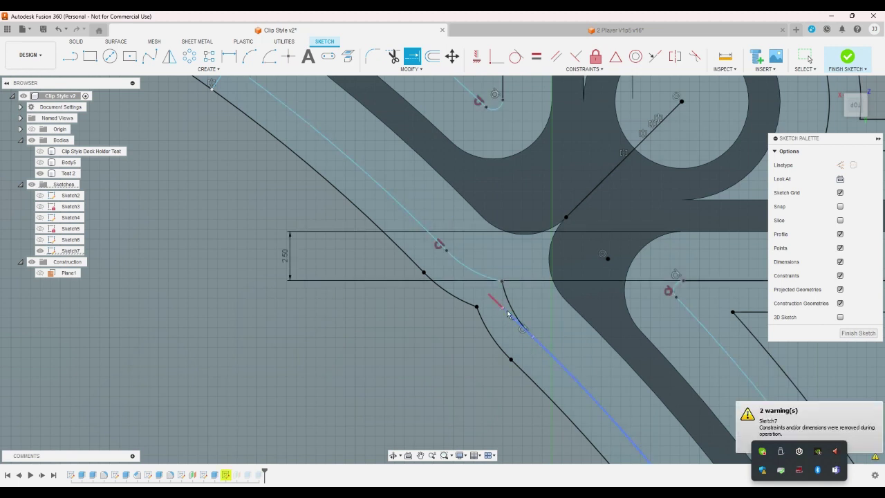
pyautogui.click(508, 313)
pyautogui.click(451, 260)
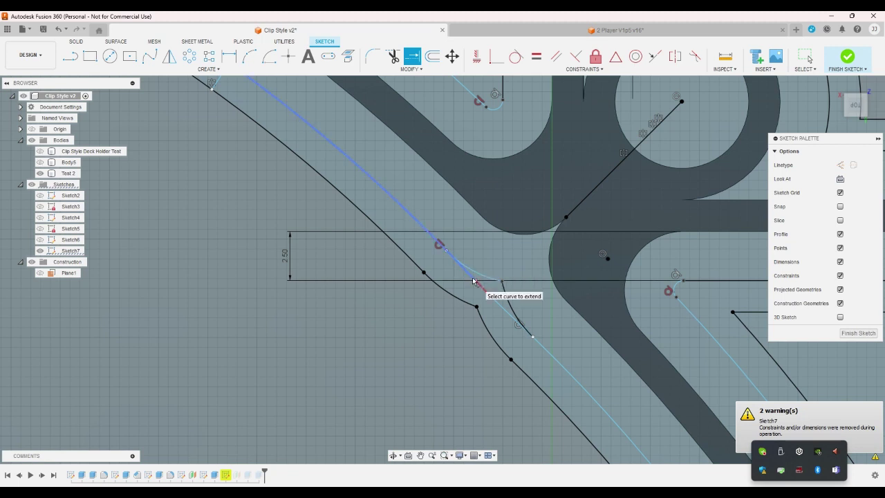
pyautogui.click(474, 280)
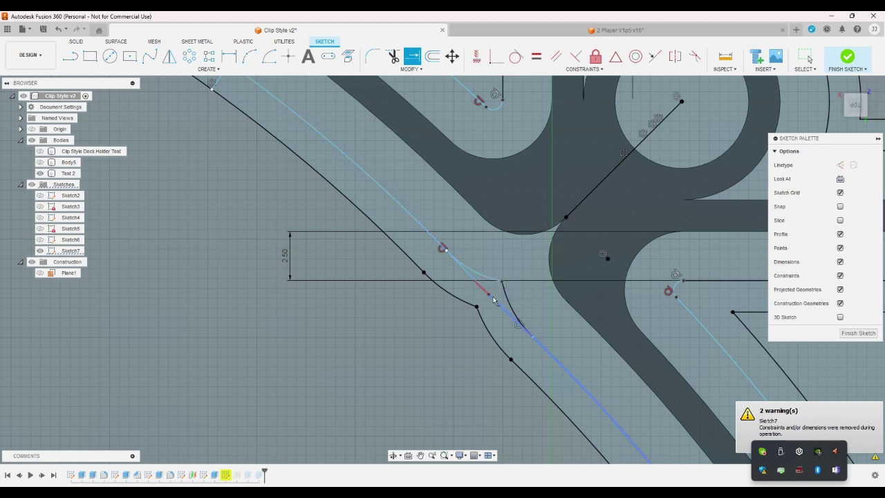
pyautogui.click(492, 301)
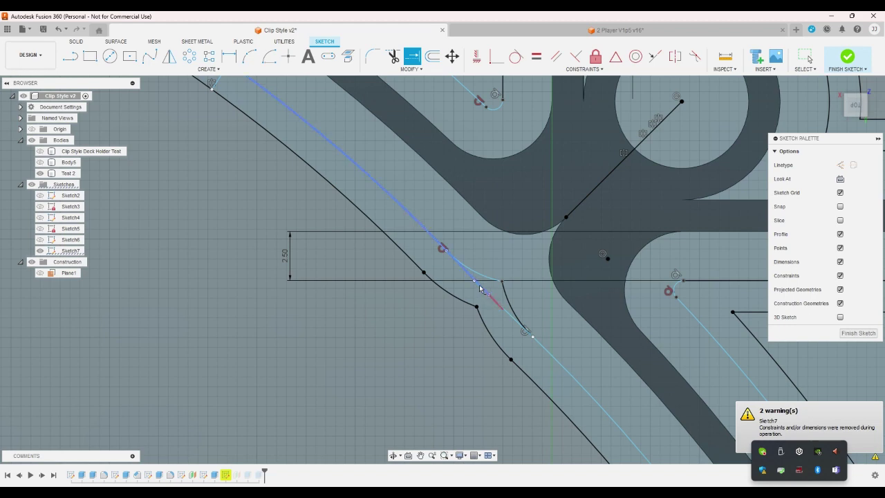
pyautogui.click(474, 280)
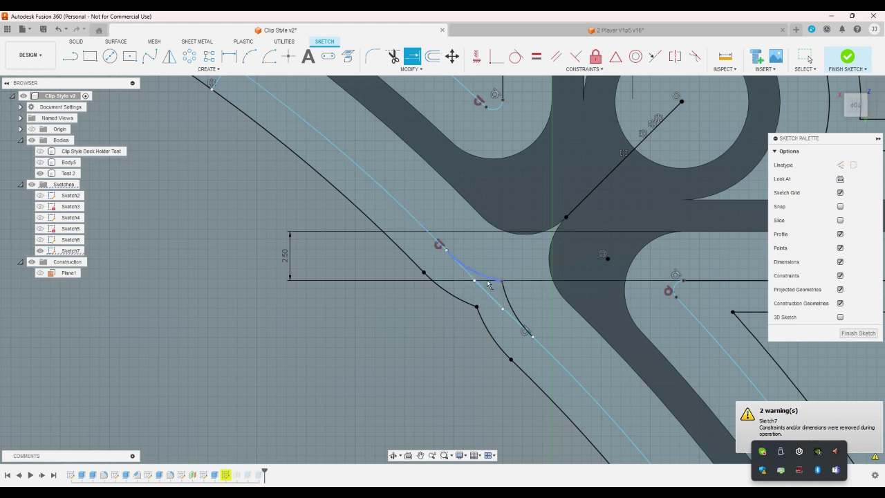
pyautogui.scroll(8, 493, 291)
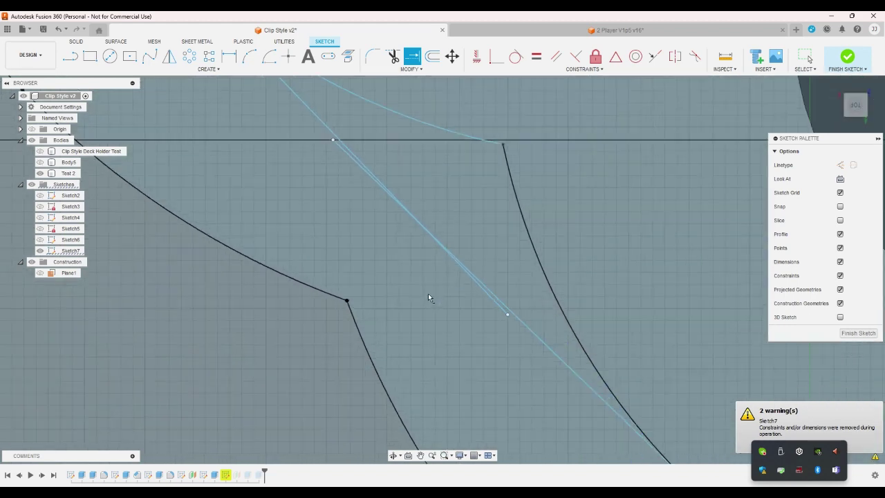
# Trim the two leftover line segments near the slot and end the Trim tool
pyautogui.click(393, 56)
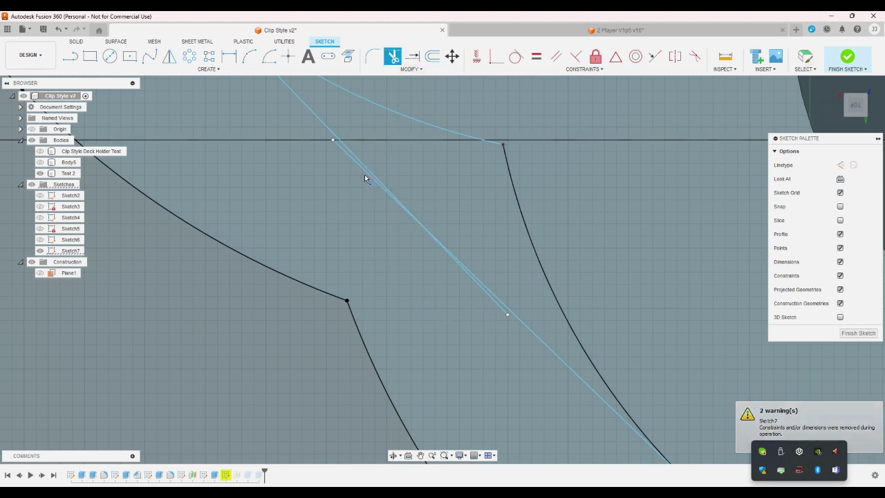
pyautogui.click(417, 227)
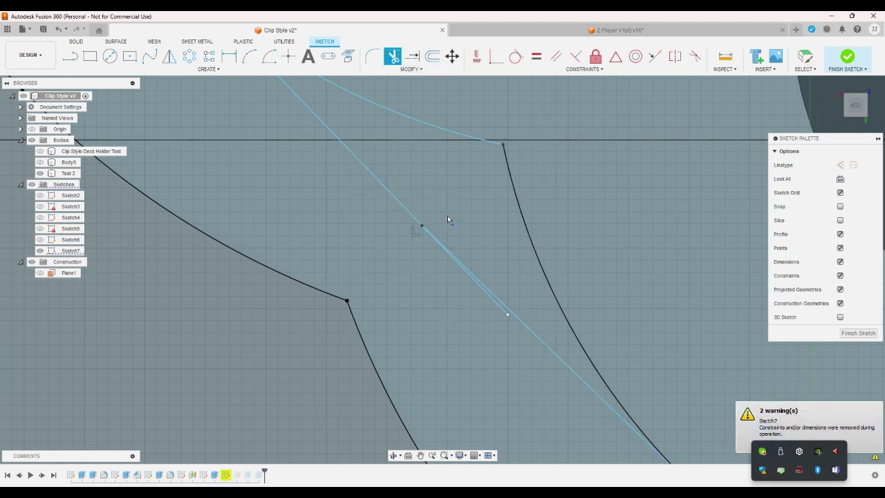
pyautogui.click(447, 275)
pyautogui.rightClick(282, 323)
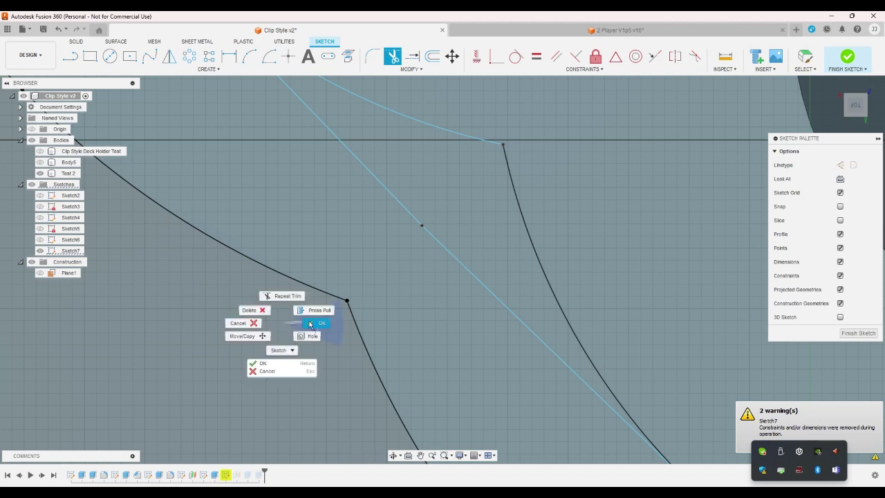
pyautogui.click(316, 316)
pyautogui.scroll(-5, 294, 357)
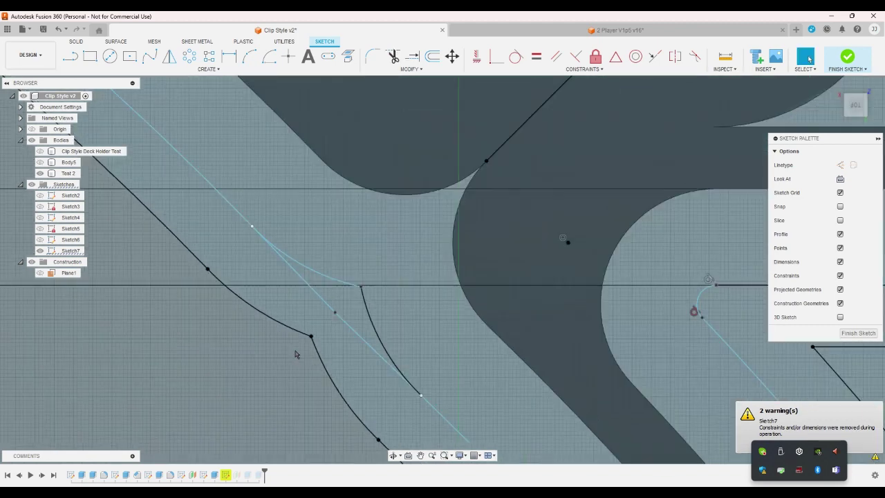
# Finish Sketch7 and add the small junction profile to the -26 mm hinge-arm cut
pyautogui.click(839, 70)
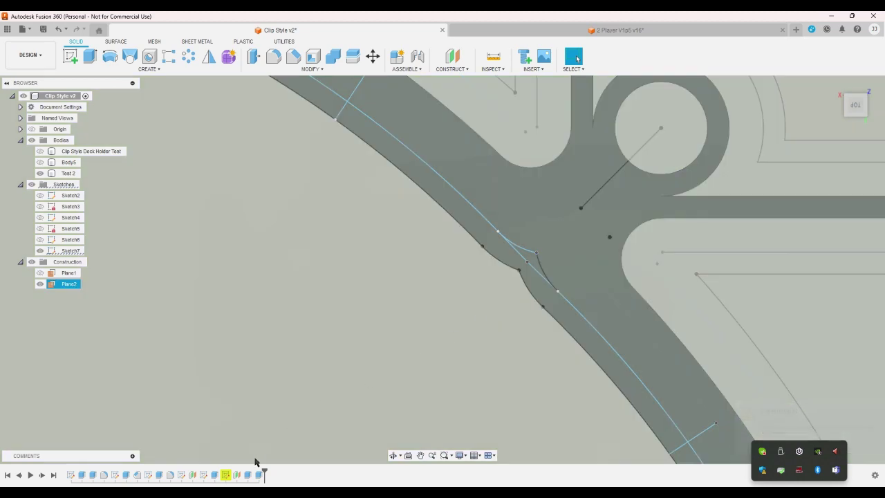
pyautogui.doubleClick(237, 474)
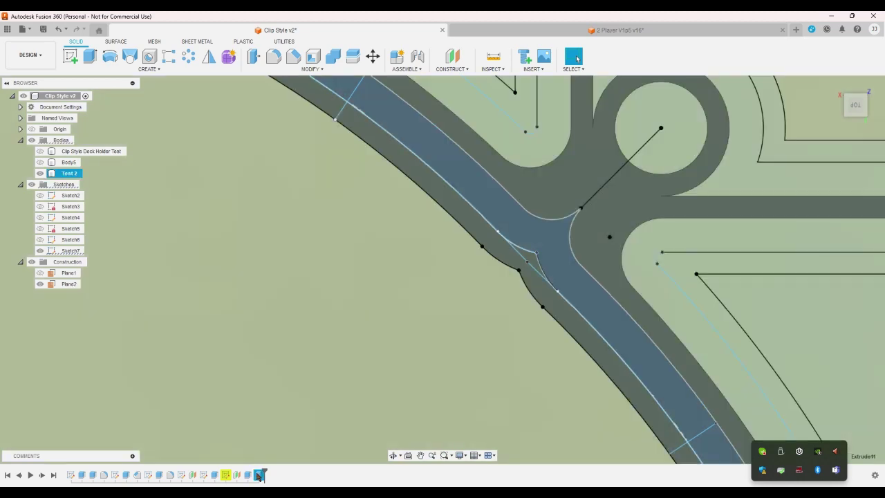
pyautogui.click(534, 261)
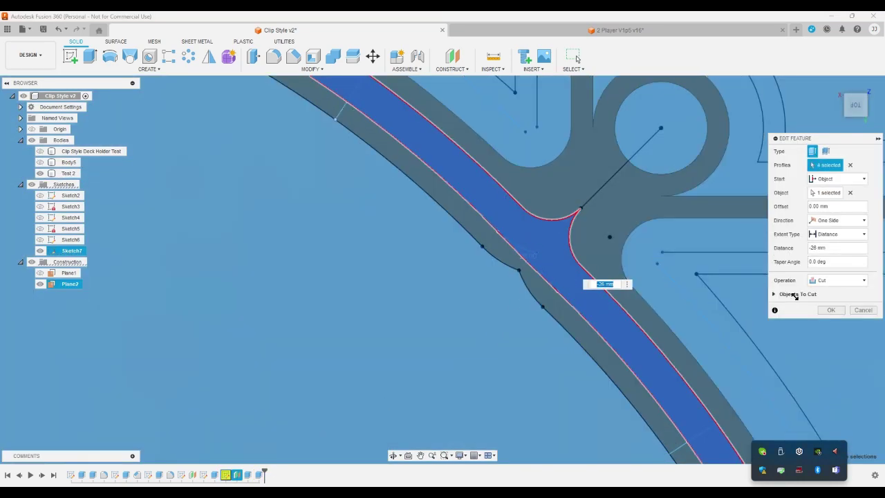
pyautogui.click(830, 310)
pyautogui.scroll(-5, 431, 365)
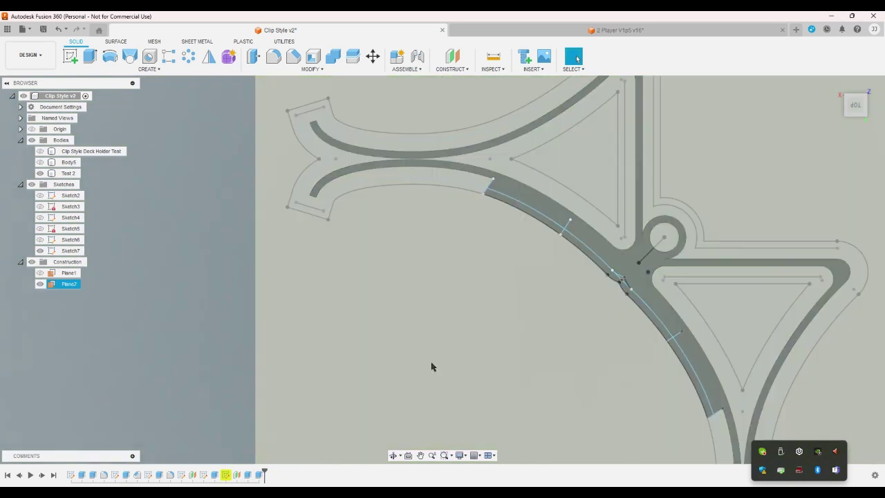
# Reopen Sketch7, delete the stray curve, and finish the sketch
pyautogui.doubleClick(223, 475)
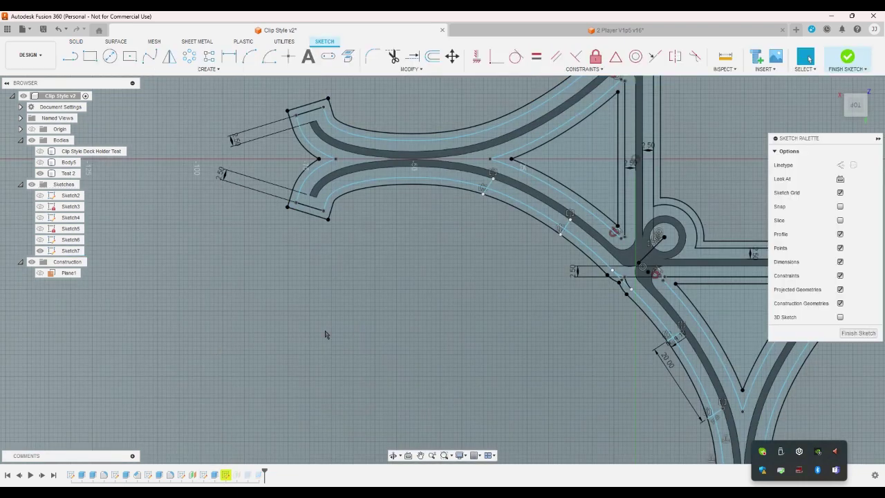
pyautogui.scroll(8, 637, 305)
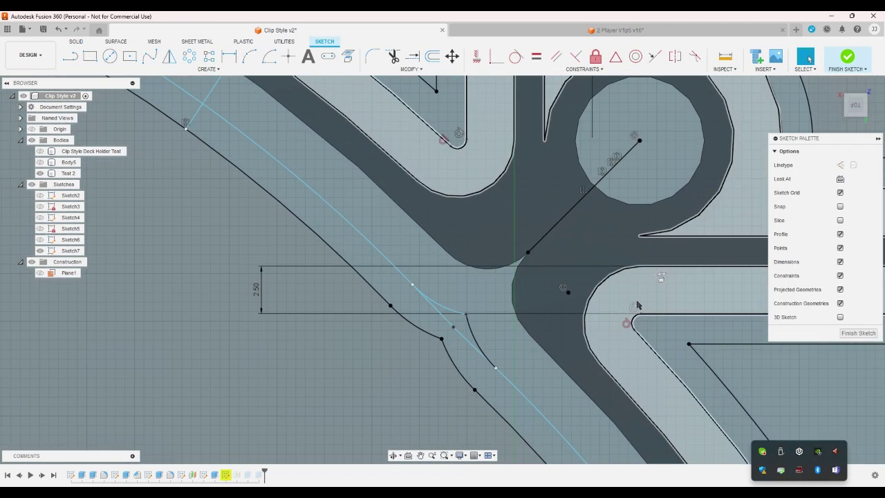
pyautogui.rightClick(627, 325)
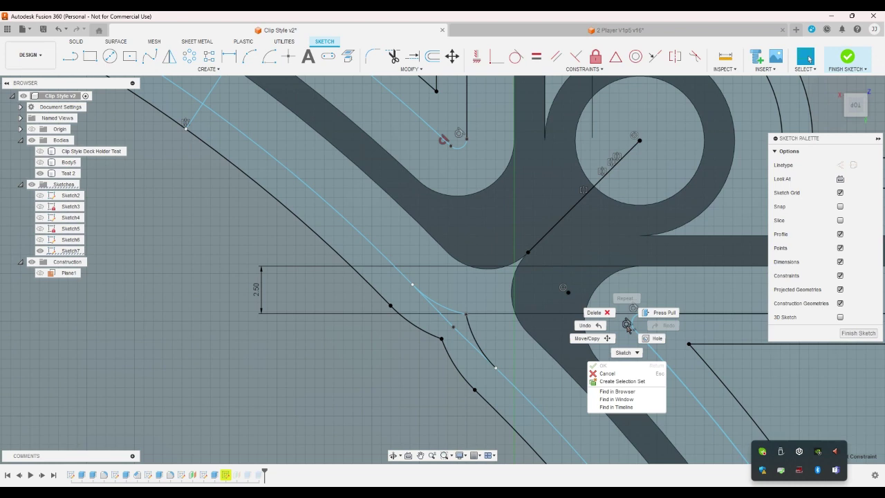
pyautogui.click(609, 312)
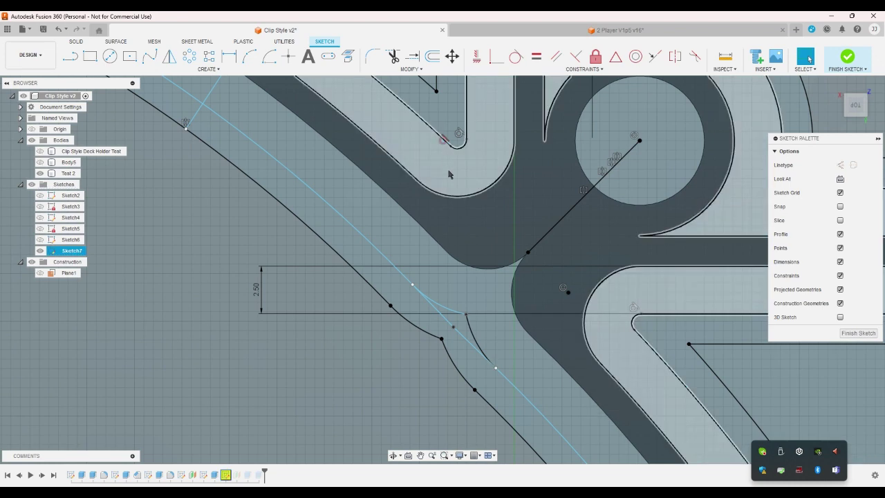
pyautogui.rightClick(440, 149)
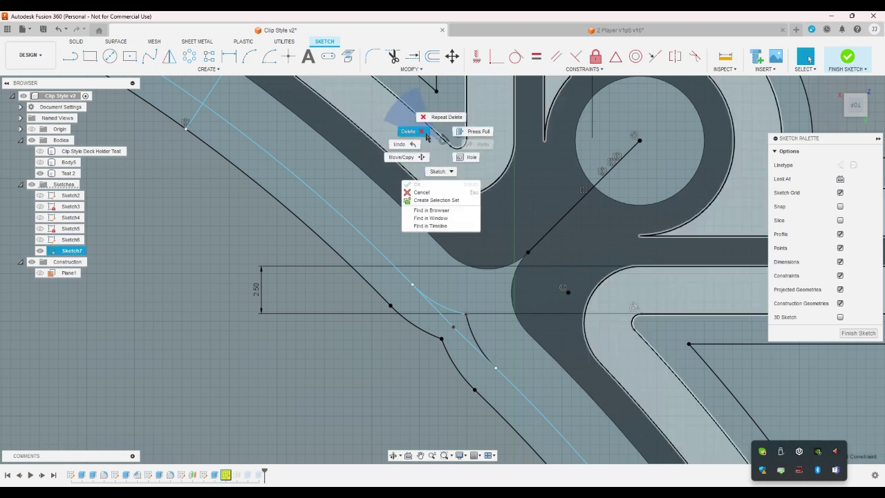
pyautogui.click(435, 211)
pyautogui.click(848, 58)
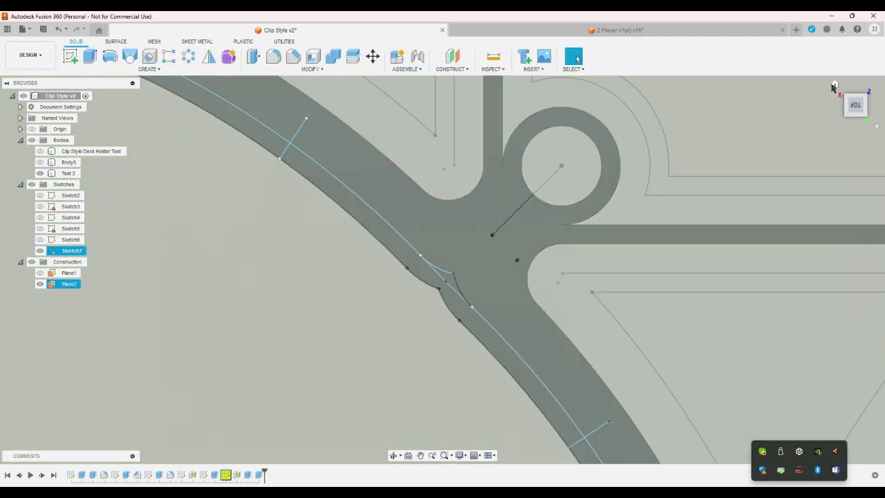
# Return to the home view and hide Sketch7's curves and the Plane2 offset plane
pyautogui.click(834, 85)
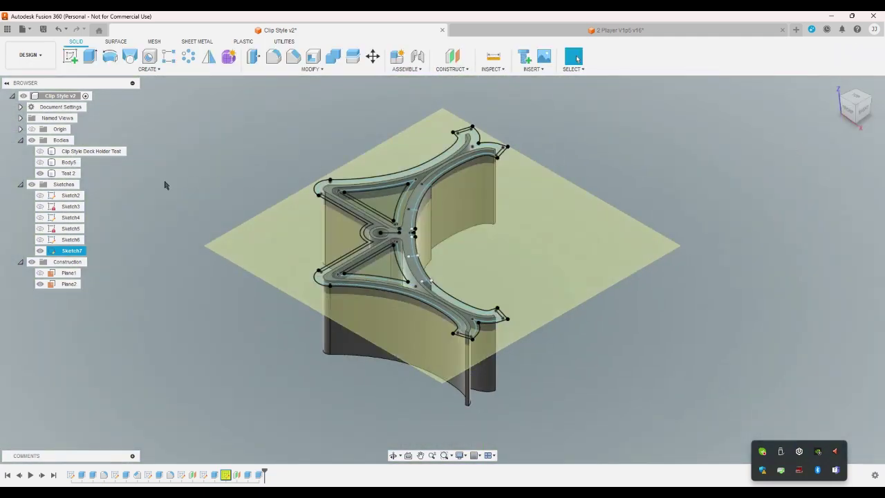
pyautogui.click(202, 291)
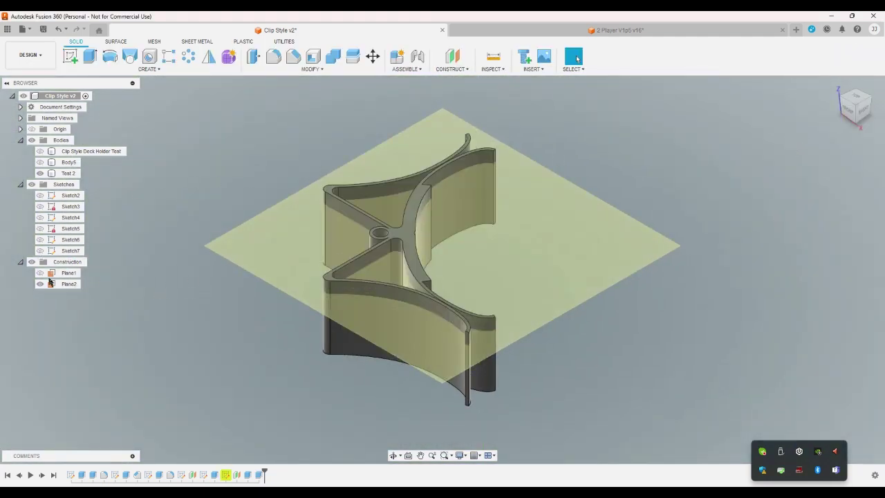
pyautogui.click(40, 283)
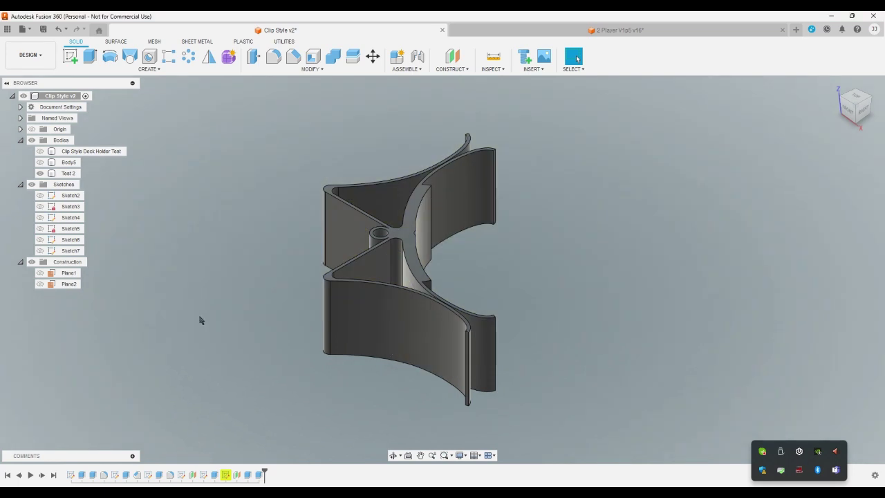
# Orbit with the ViewCube to inspect the finished clip body, then bring up the Inspect analyses list
pyautogui.click(860, 115)
pyautogui.click(869, 99)
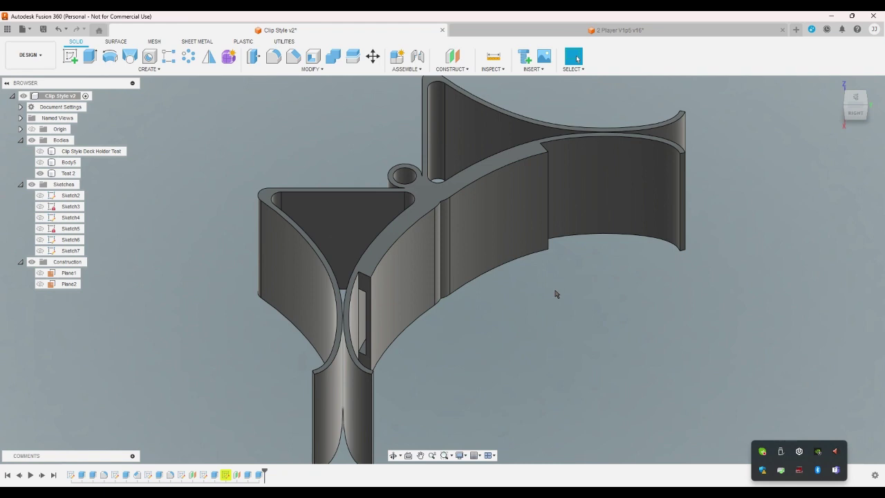
pyautogui.click(504, 73)
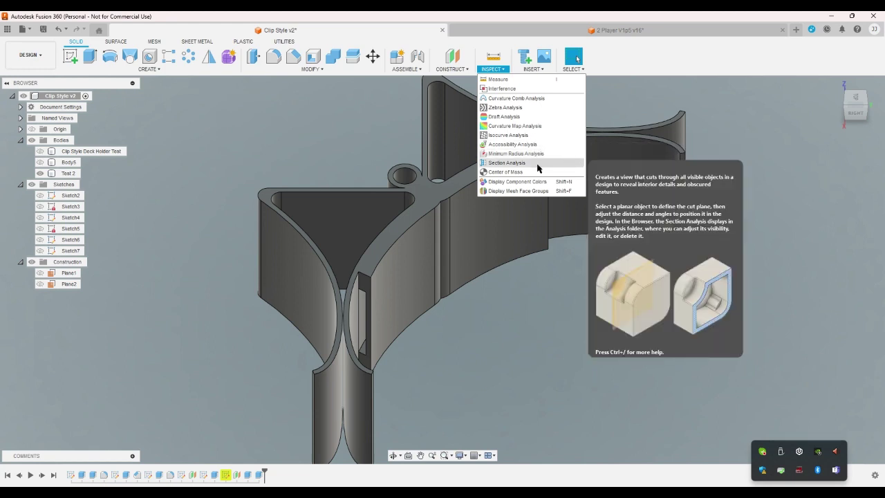
# Try a section cut through the wall, raise it to 15 mm, then discard it
pyautogui.click(471, 179)
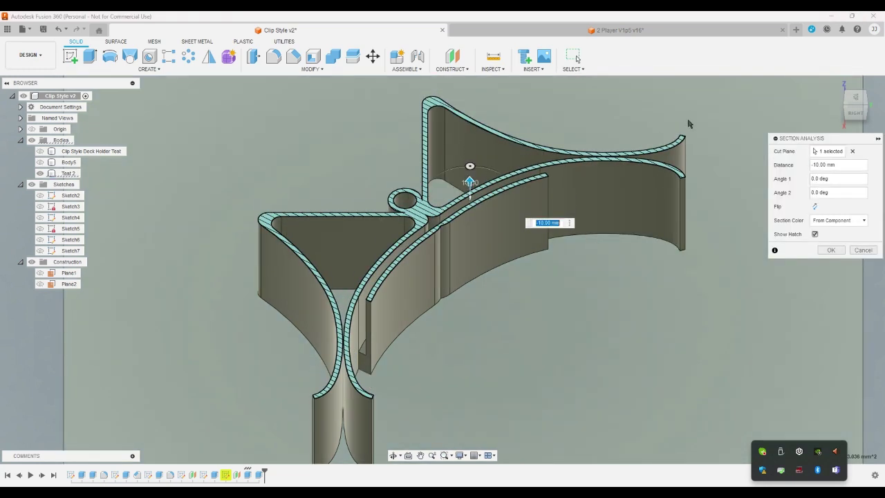
pyautogui.click(858, 102)
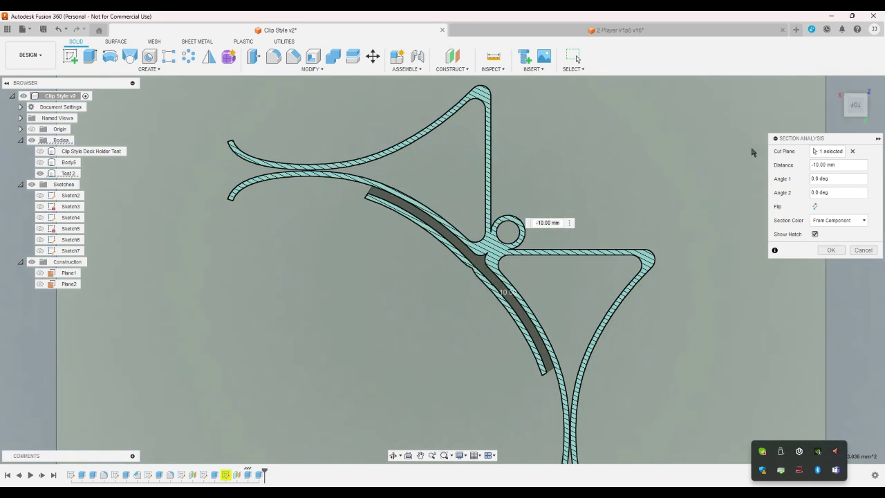
pyautogui.click(833, 88)
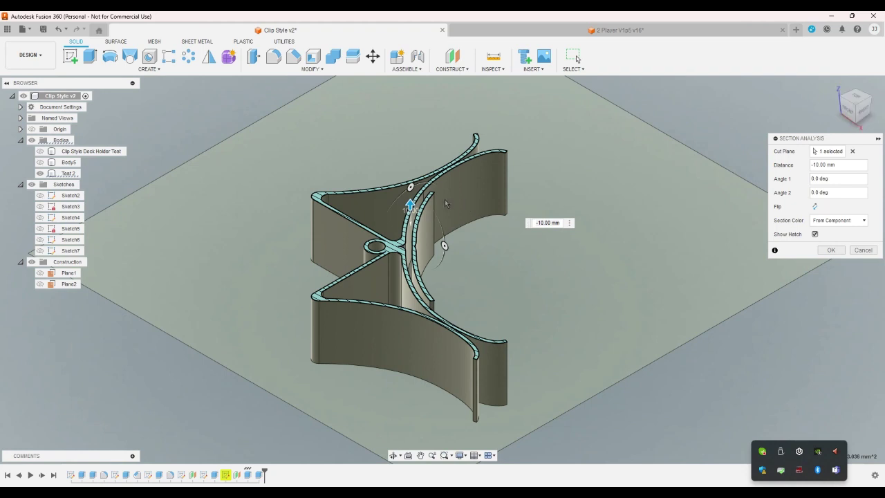
pyautogui.moveTo(410, 204); pyautogui.dragTo(402, 150)
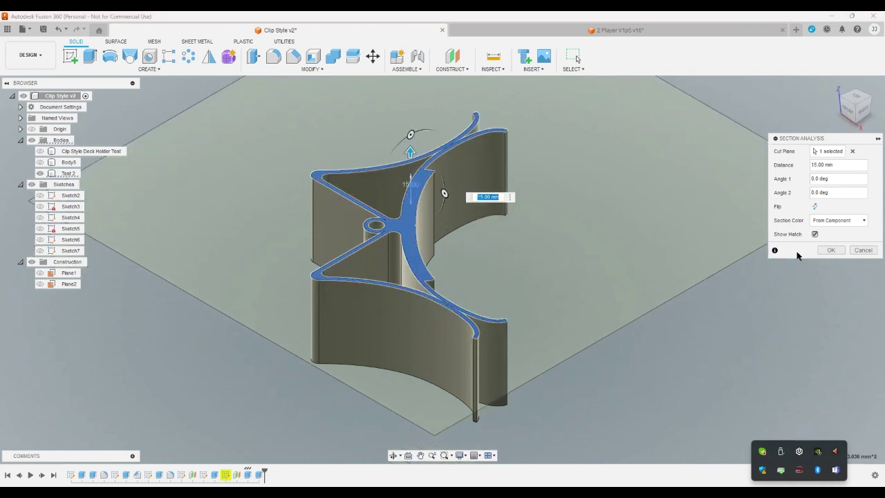
pyautogui.click(864, 249)
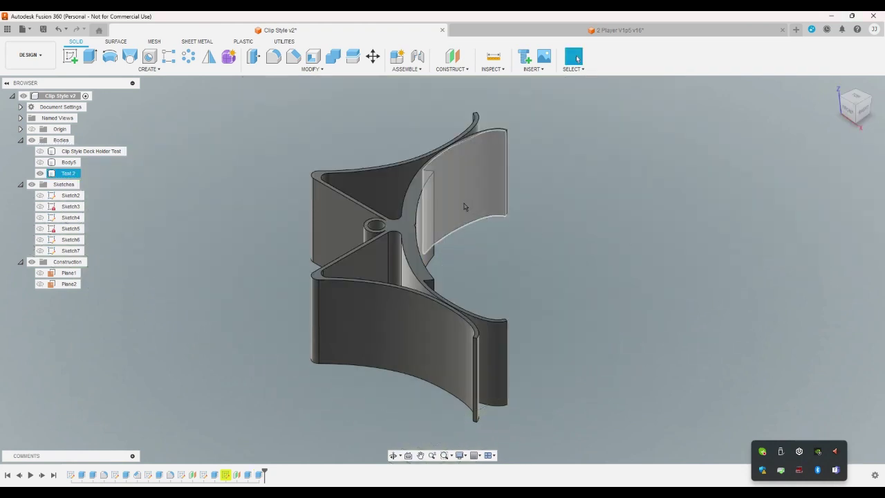
pyautogui.scroll(2, 461, 200)
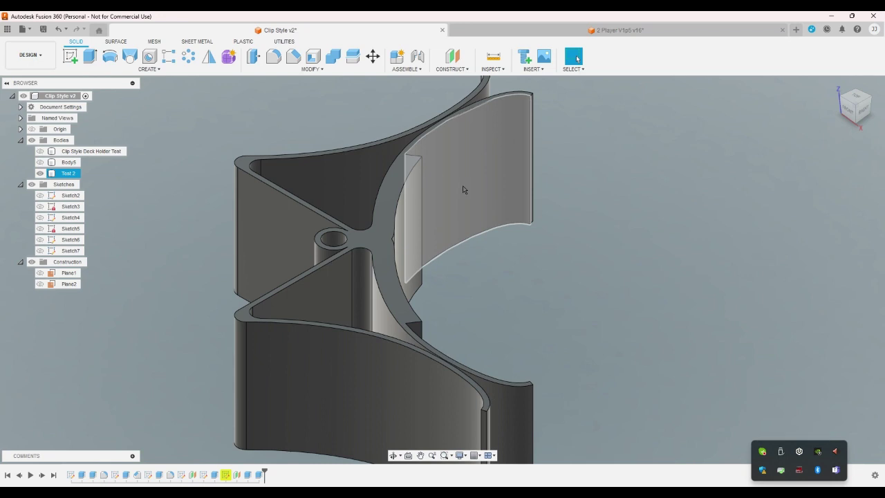
# Start a new Section Analysis on a face and lower the cut to -8 mm, viewed from the top
pyautogui.click(493, 69)
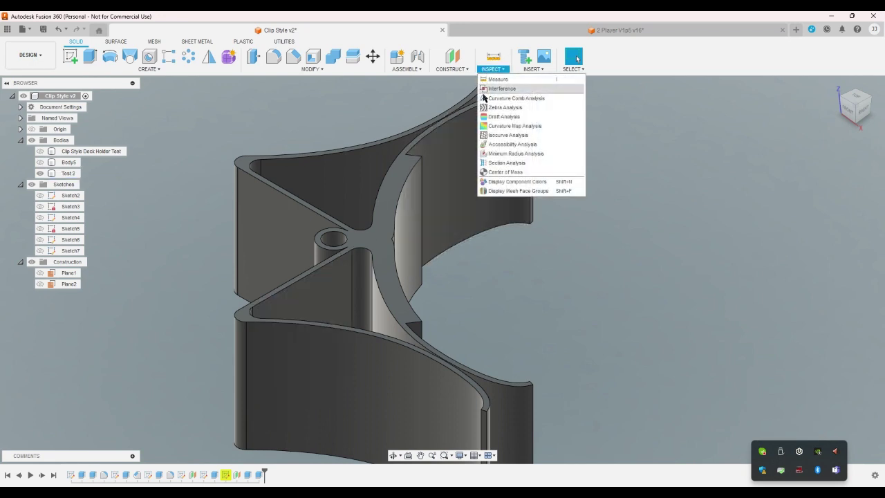
pyautogui.click(507, 163)
pyautogui.click(397, 175)
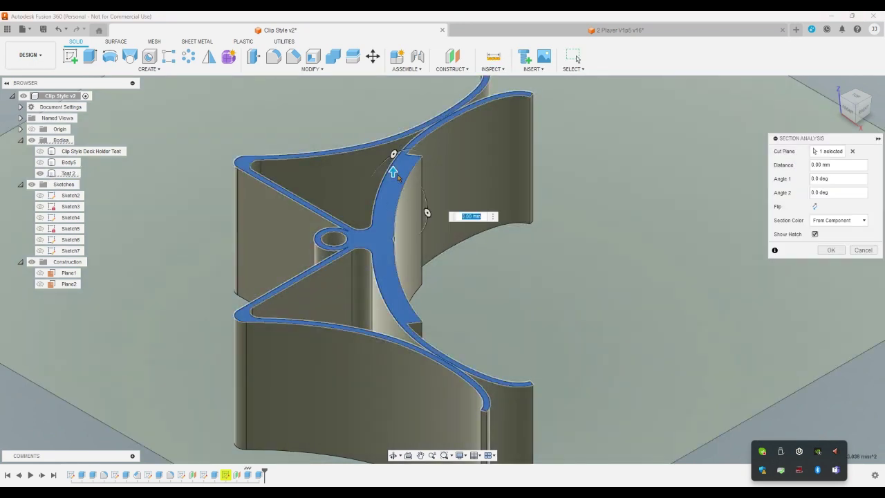
pyautogui.moveTo(393, 172); pyautogui.dragTo(394, 197)
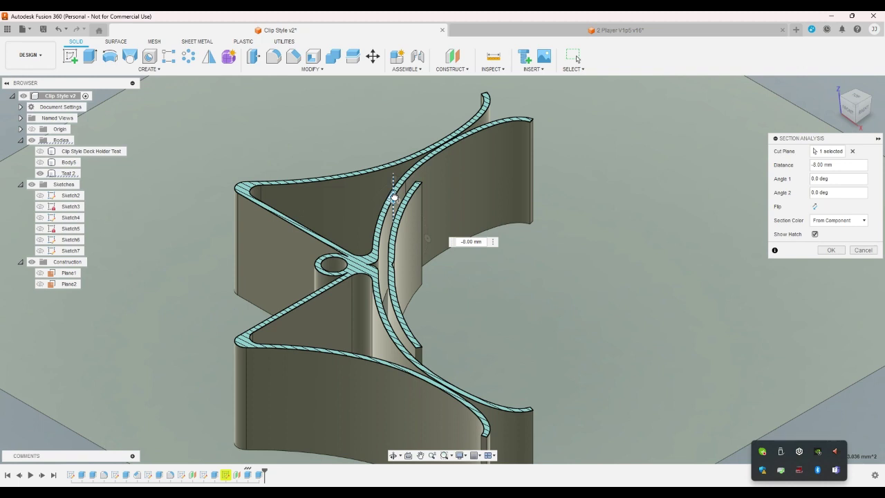
pyautogui.click(855, 98)
pyautogui.scroll(5, 386, 194)
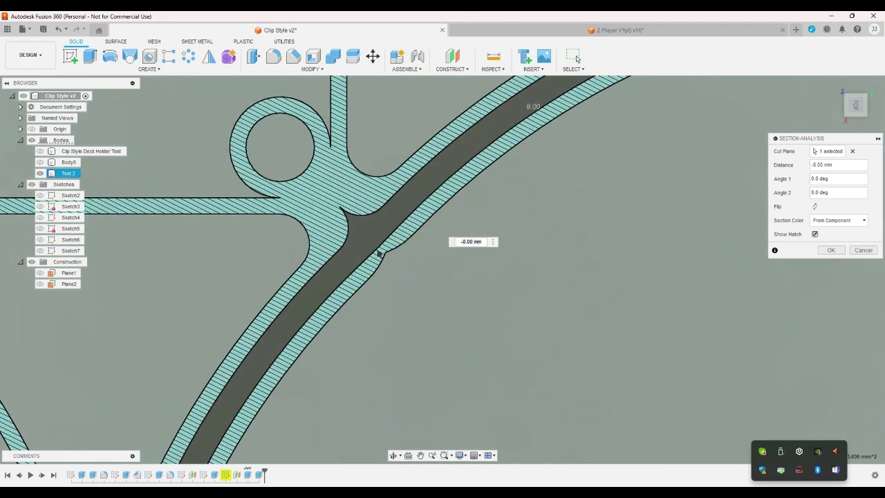
pyautogui.scroll(-3, 380, 240)
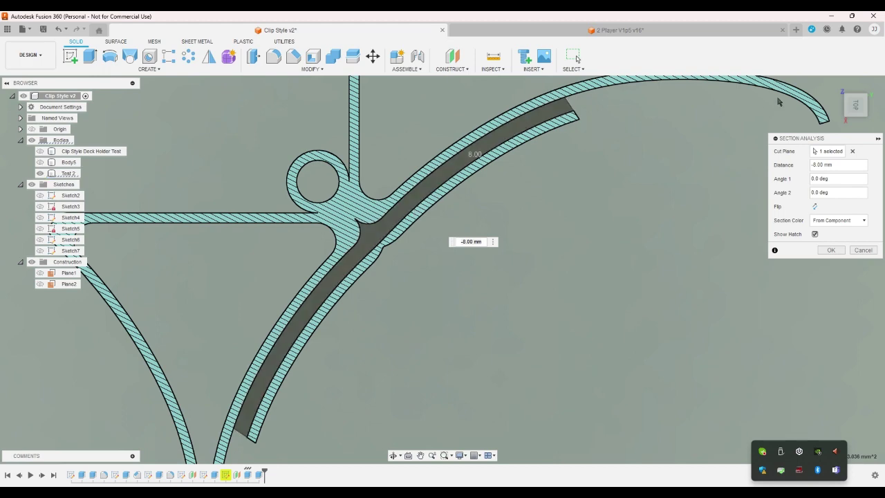
# Raise the section cut to 30 mm, close the analysis, and view the body from the front
pyautogui.click(832, 87)
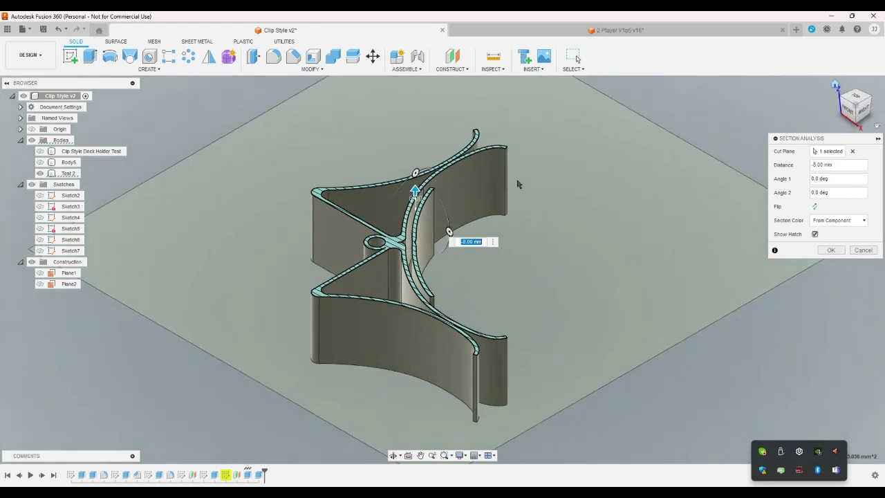
pyautogui.moveTo(418, 190); pyautogui.dragTo(385, 109)
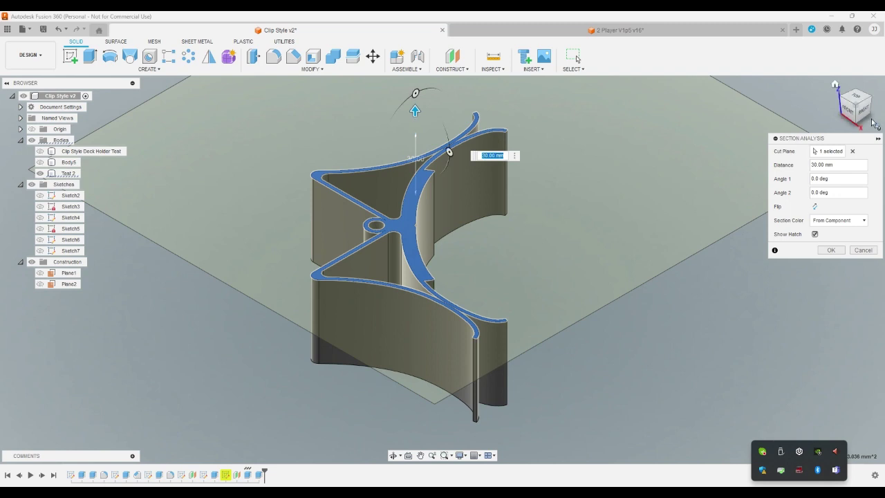
pyautogui.click(862, 250)
pyautogui.click(859, 119)
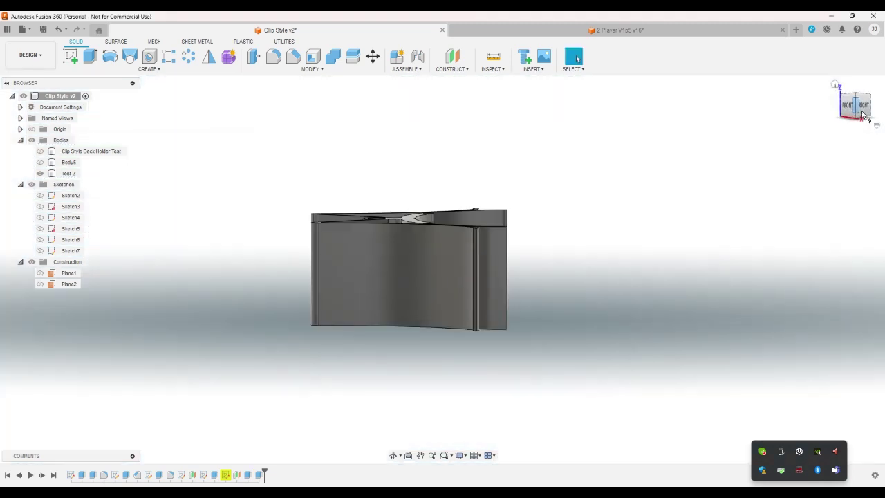
pyautogui.click(393, 455)
pyautogui.moveTo(409, 236); pyautogui.dragTo(470, 307)
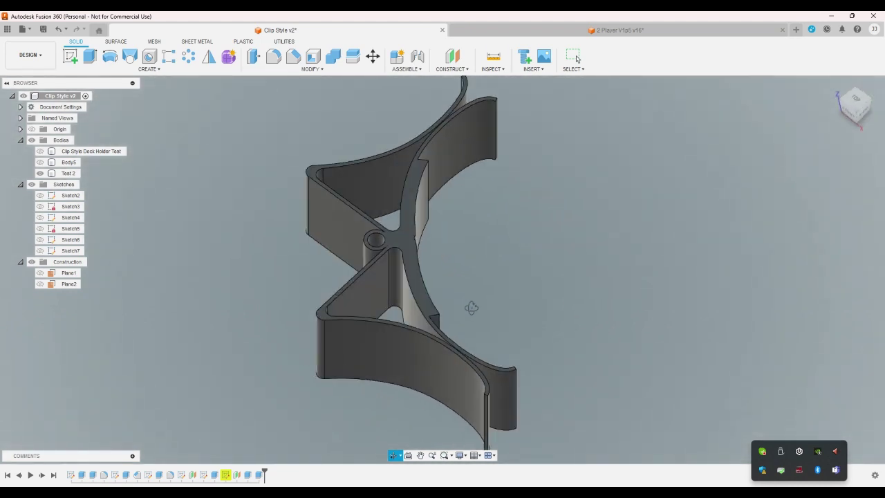
pyautogui.rightClick(576, 305)
pyautogui.click(556, 303)
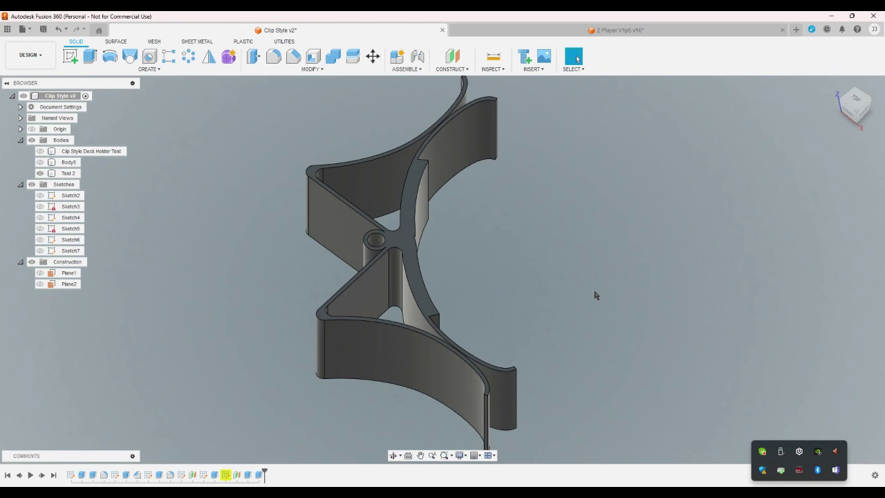
pyautogui.click(852, 107)
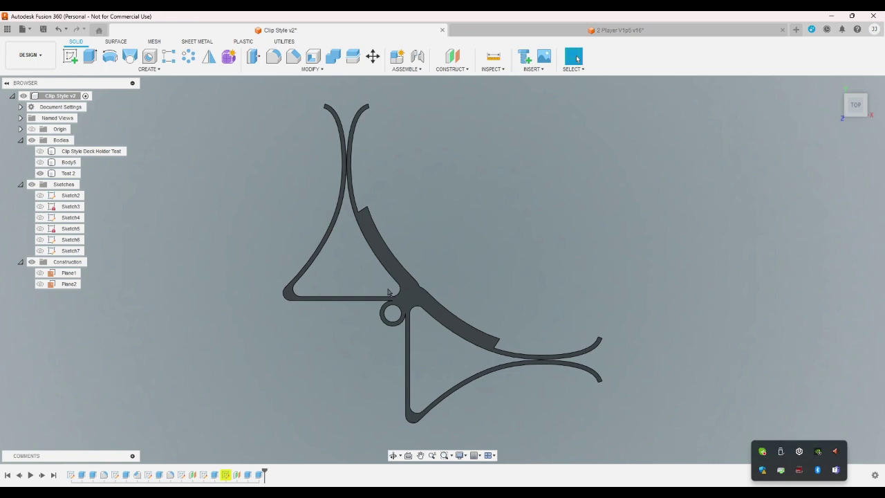
pyautogui.moveTo(845, 112)
pyautogui.click(835, 85)
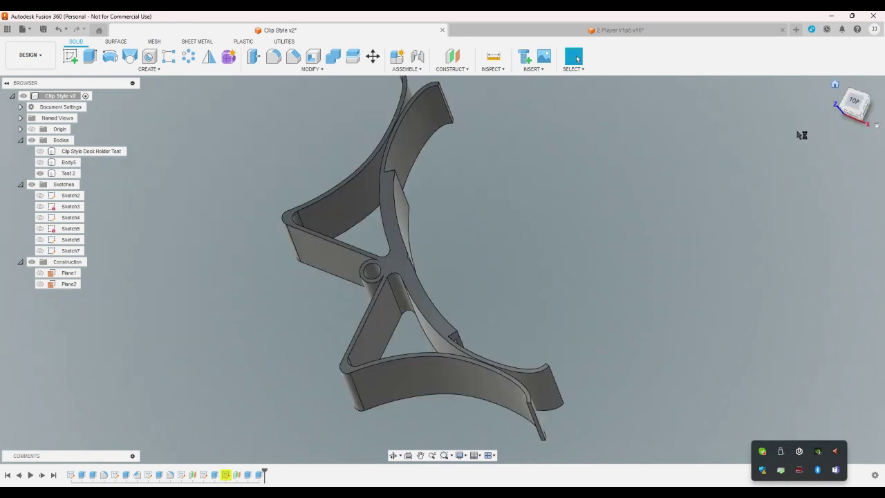
pyautogui.keyDown('shift'); pyautogui.moveTo(796, 162); pyautogui.dragTo(795, 182, button='middle'); pyautogui.keyUp('shift')
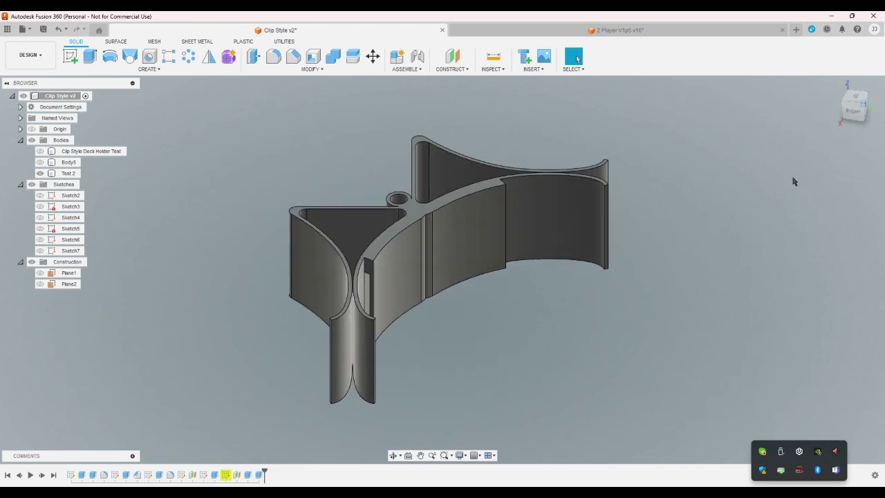
pyautogui.scroll(4, 358, 252)
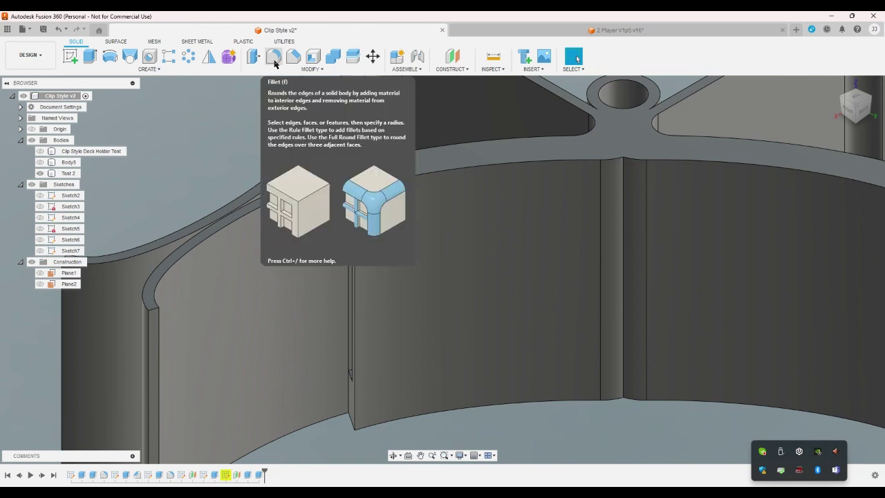
# Try an 11 mm fillet on the upper and lower inner vertical edges, cancelling it after an error
pyautogui.click(275, 63)
pyautogui.click(350, 200)
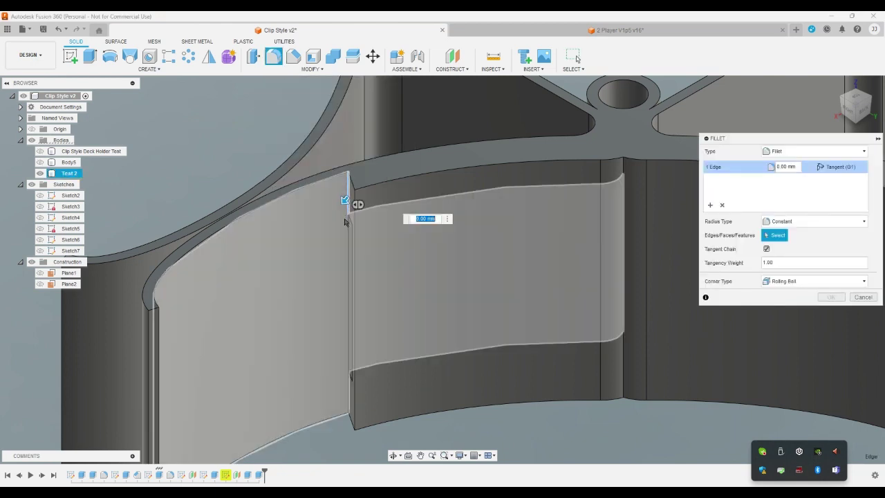
pyautogui.click(346, 393)
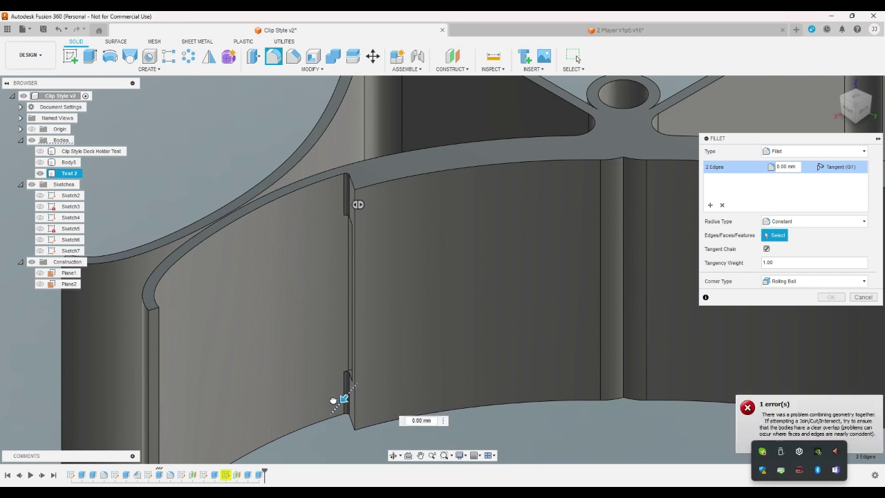
pyautogui.moveTo(333, 400)
pyautogui.mouseDown()
pyautogui.moveTo(316, 411)
pyautogui.moveTo(328, 417)
pyautogui.mouseUp()
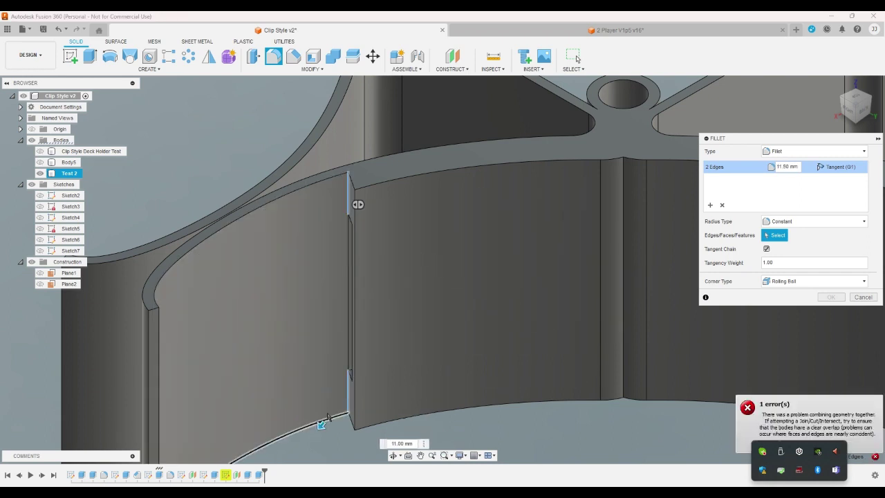
pyautogui.click(863, 297)
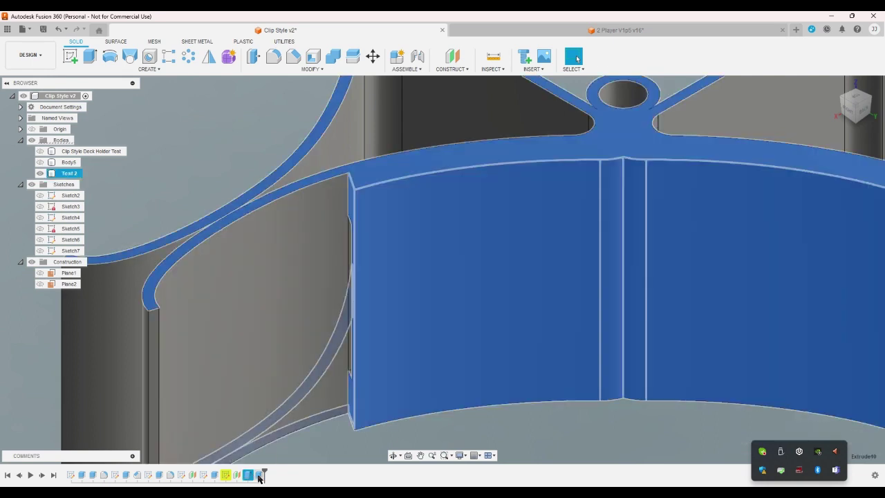
# Suppress Extrude10 and fillet the inner vertical wall edge at 19.50 mm
pyautogui.click(258, 475)
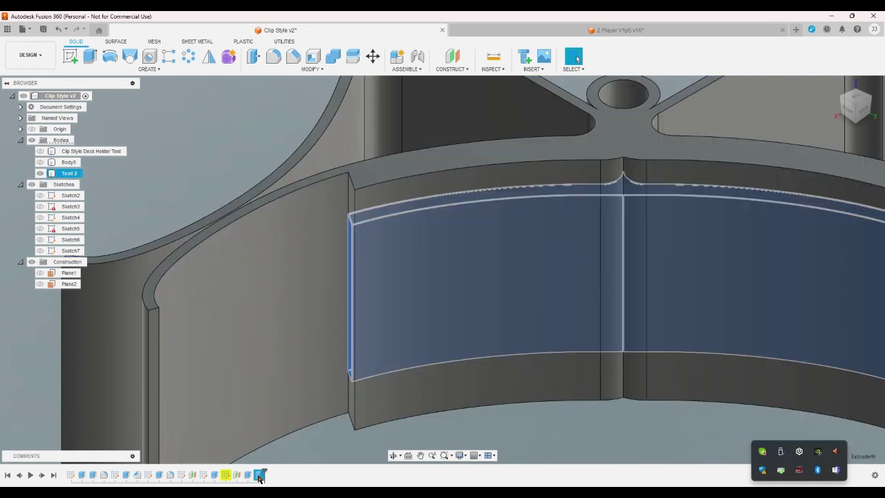
pyautogui.rightClick(258, 475)
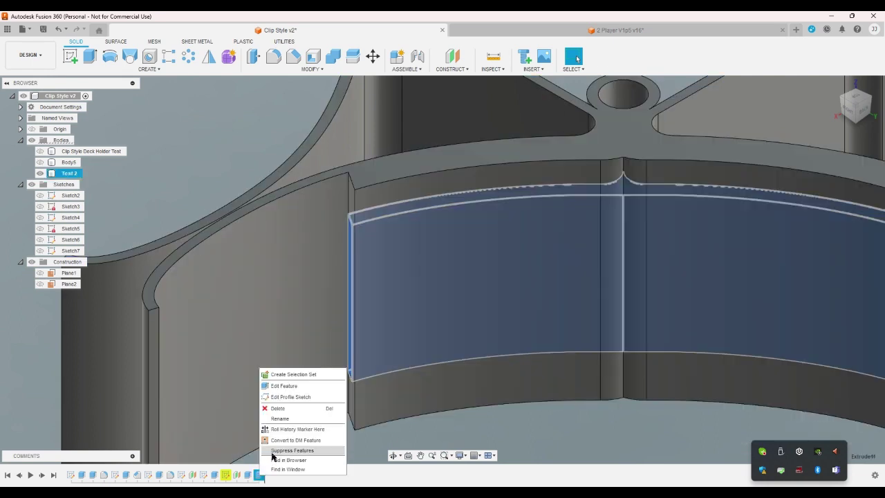
pyautogui.click(274, 451)
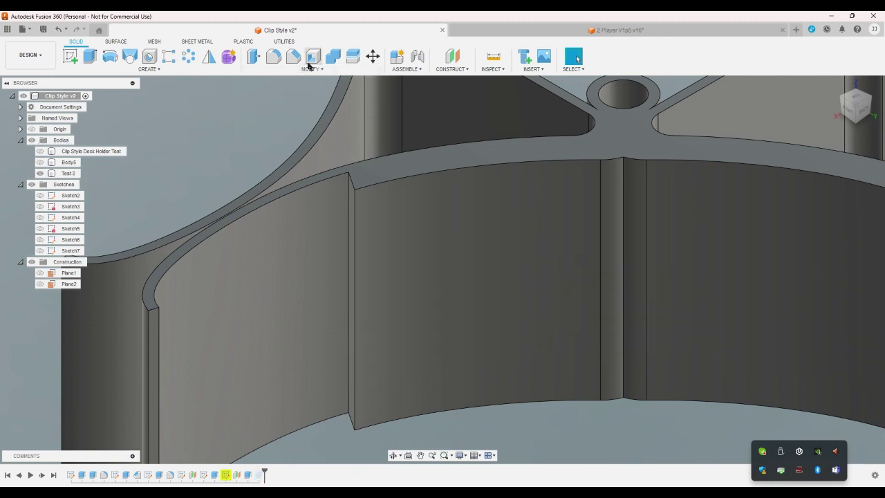
pyautogui.click(274, 58)
pyautogui.click(348, 227)
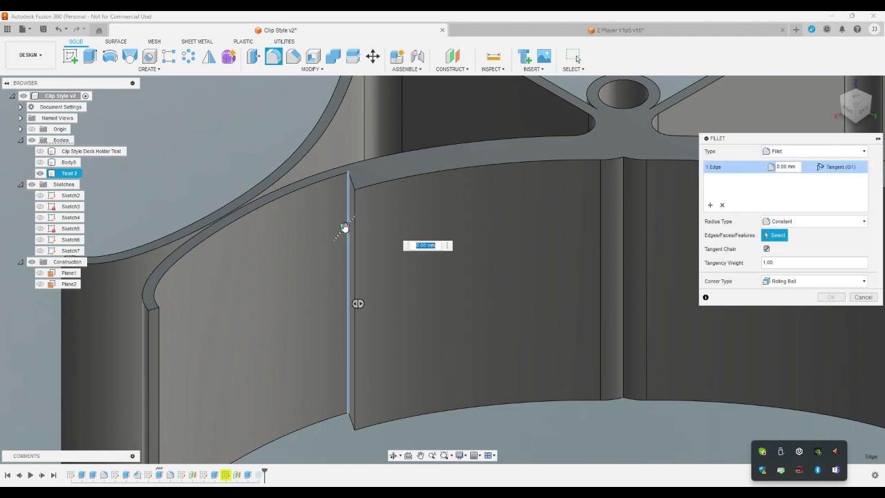
pyautogui.moveTo(342, 228); pyautogui.dragTo(291, 262)
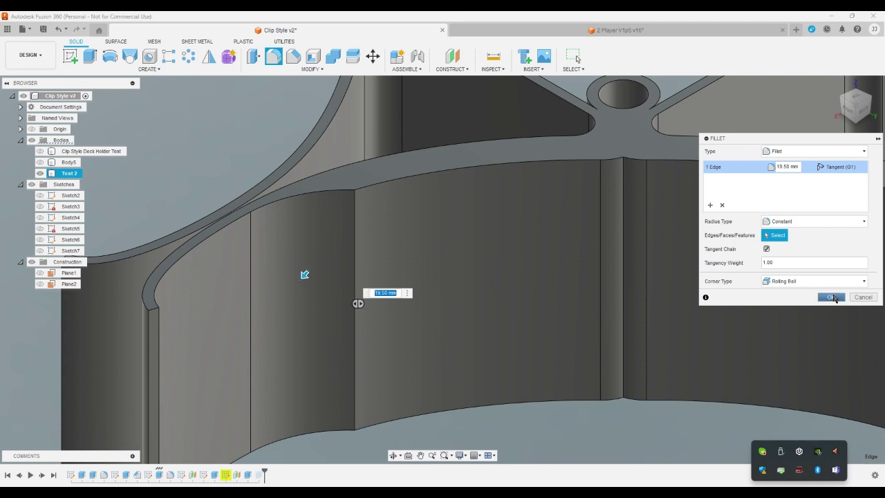
pyautogui.click(831, 296)
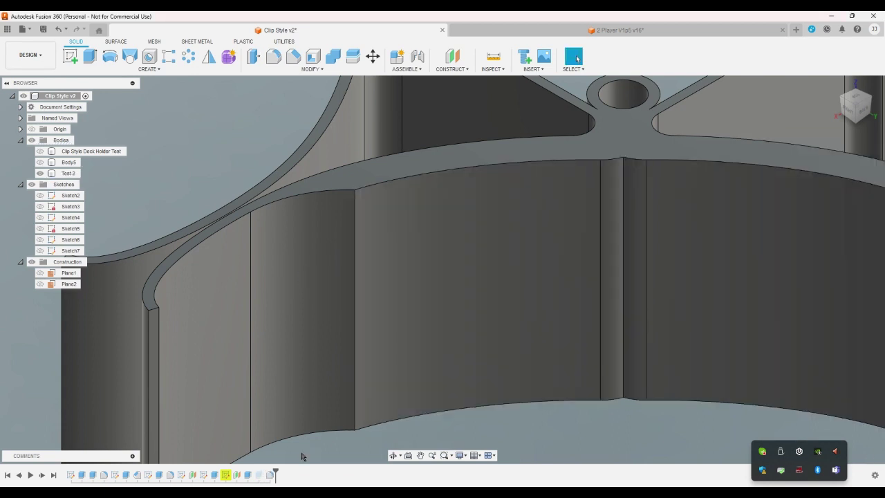
# Unsuppress Extrude10, remove the failing Fillet3, roll the timeline back before Extrude11, and edit Sketch7
pyautogui.rightClick(257, 476)
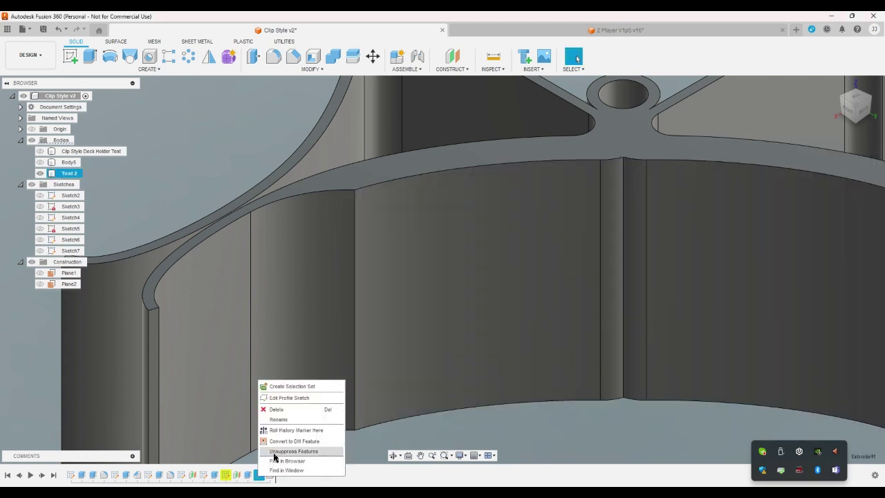
pyautogui.click(275, 451)
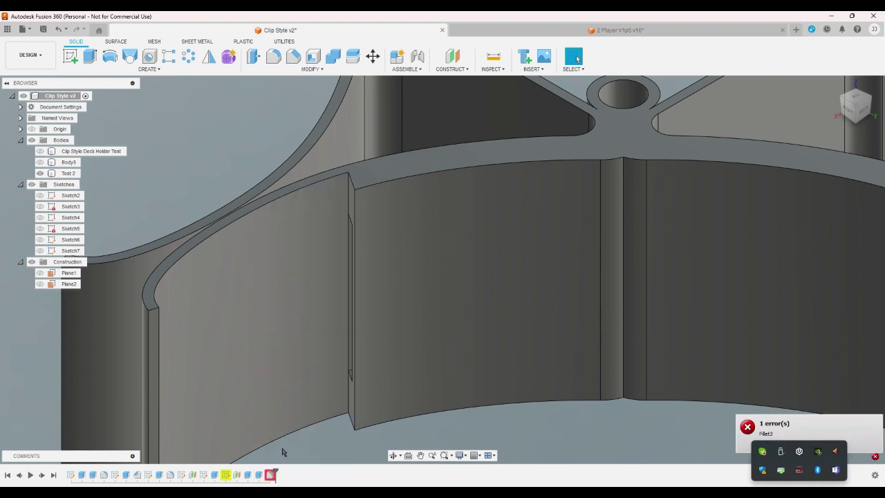
pyautogui.hotkey('ctrl', 'z')
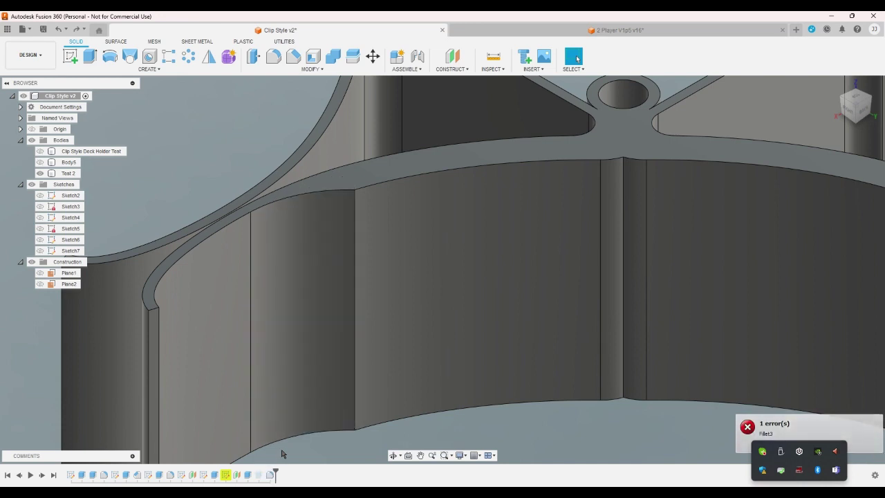
pyautogui.moveTo(275, 473); pyautogui.dragTo(265, 473)
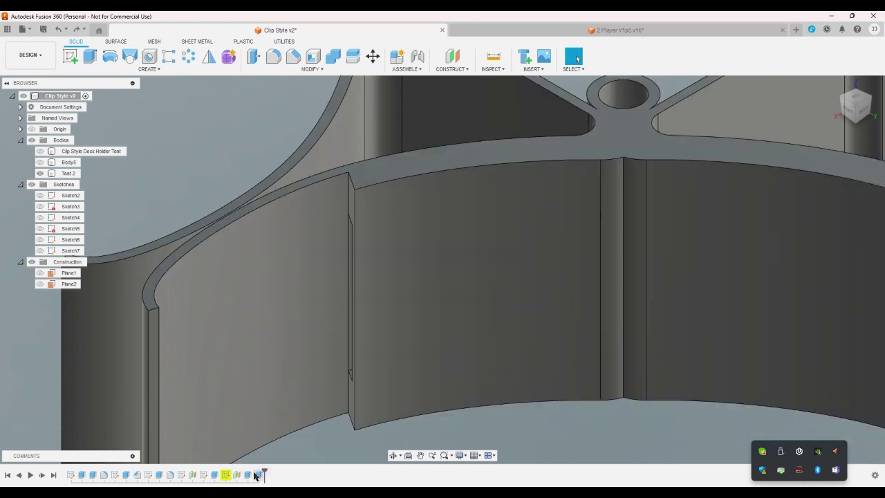
pyautogui.click(257, 475)
pyautogui.doubleClick(225, 475)
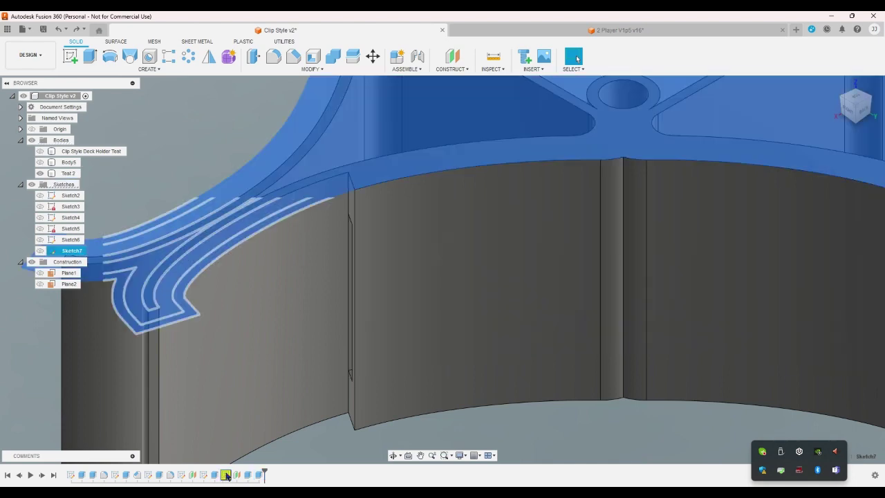
pyautogui.scroll(-3, 329, 393)
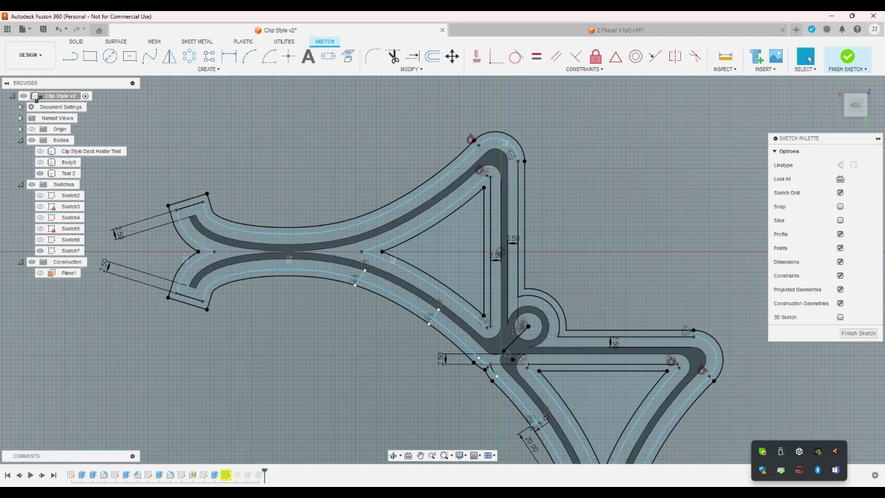
# Draw a short line closing the lower-left branch end and finish Sketch7
pyautogui.click(70, 56)
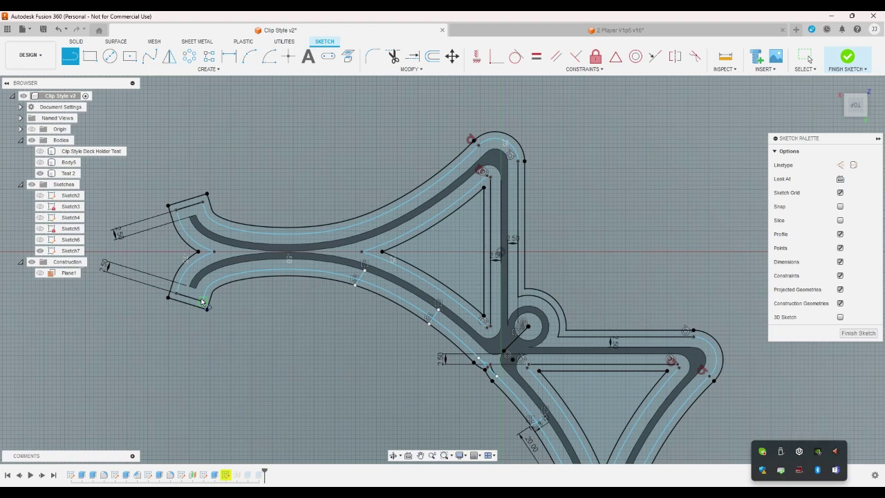
pyautogui.click(197, 286)
pyautogui.scroll(-3, 187, 319)
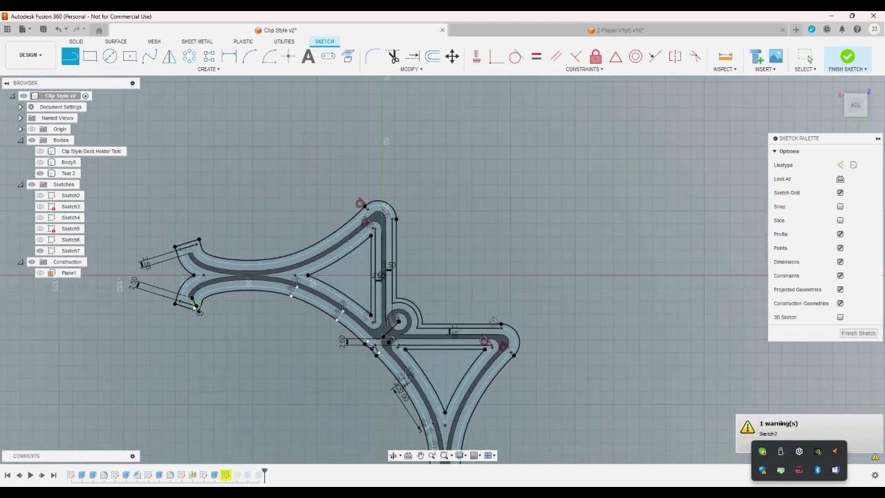
pyautogui.scroll(5, 305, 410)
pyautogui.scroll(2, 305, 410)
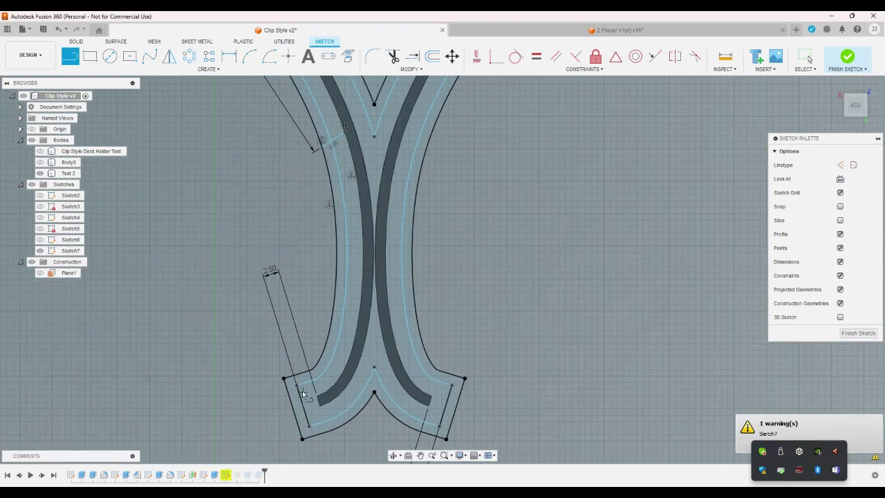
pyautogui.click(297, 386)
pyautogui.doubleClick(317, 396)
pyautogui.click(848, 56)
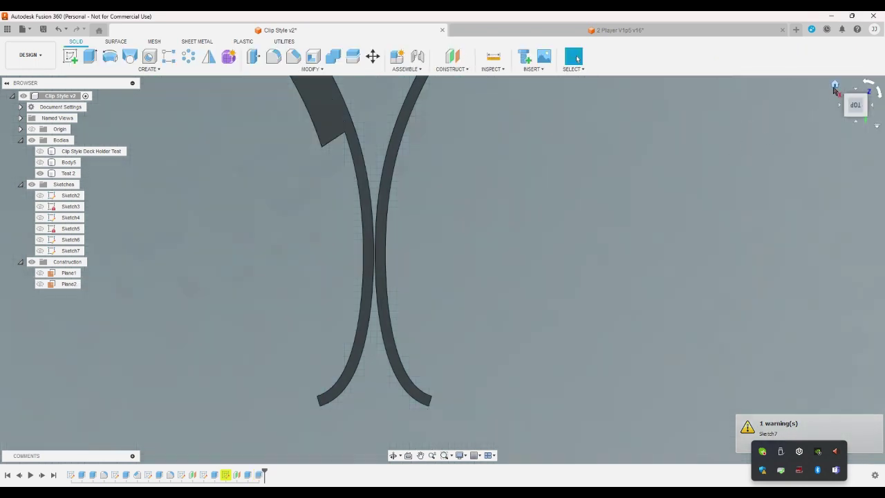
# Suppress the timeline extrude forming the thin inner strip, then return to the Home view
pyautogui.moveTo(852, 102)
pyautogui.mouseDown()
pyautogui.moveTo(516, 258)
pyautogui.moveTo(272, 436)
pyautogui.mouseUp()
pyautogui.rightClick(259, 474)
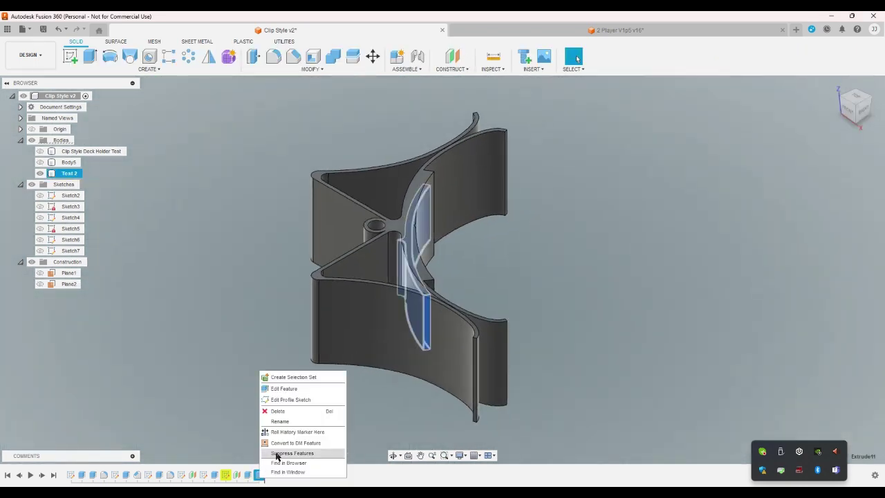
pyautogui.click(276, 452)
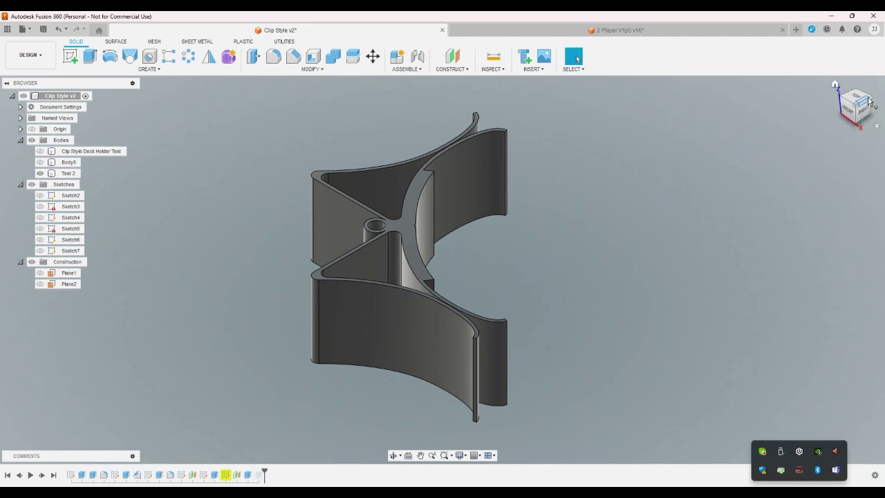
pyautogui.click(836, 87)
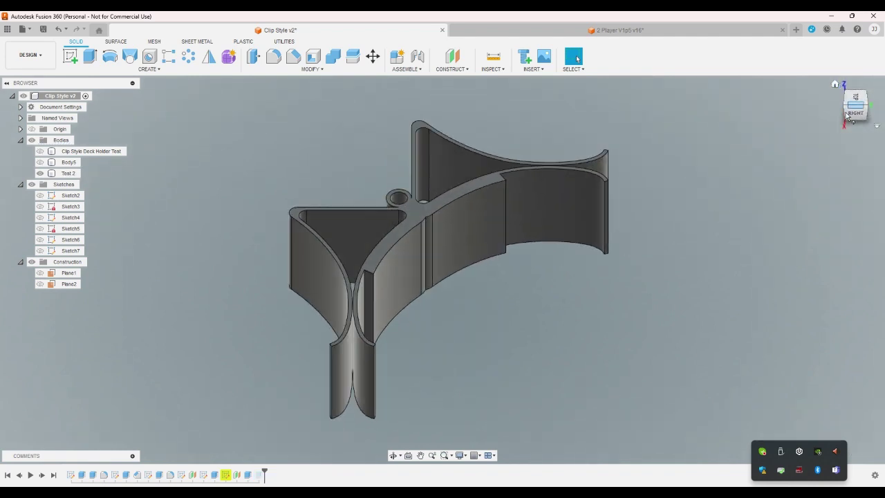
# Fillet the first pair of vertical edges on the curved front wall at 20 mm
pyautogui.click(273, 56)
pyautogui.click(366, 287)
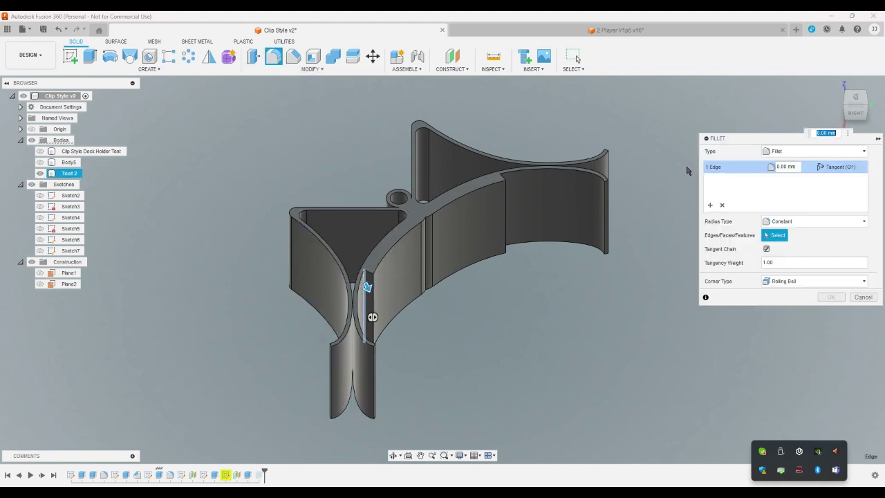
pyautogui.click(864, 93)
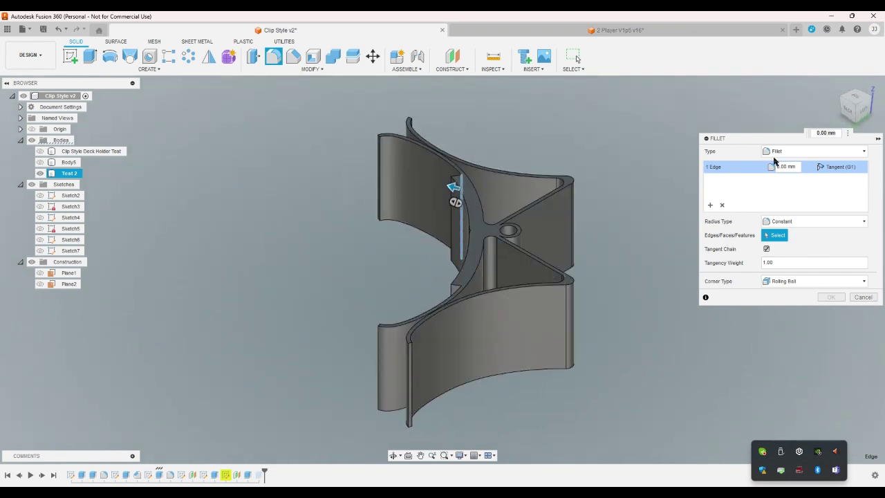
pyautogui.click(845, 98)
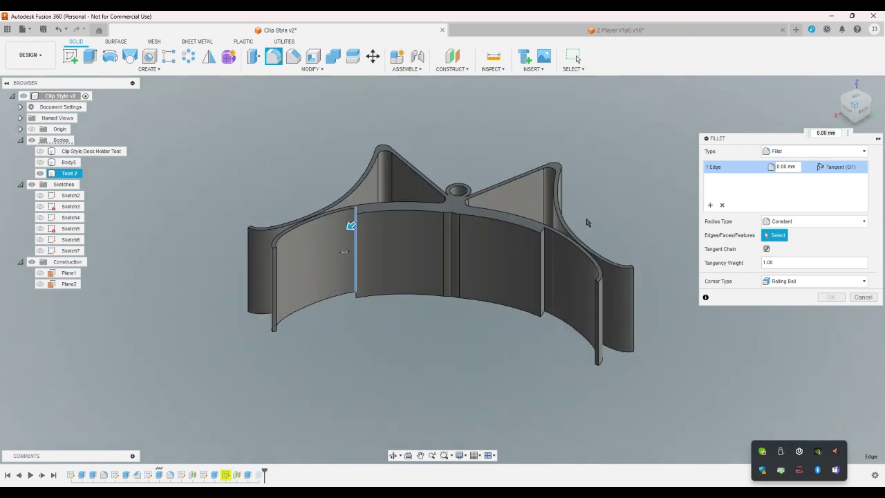
pyautogui.click(544, 237)
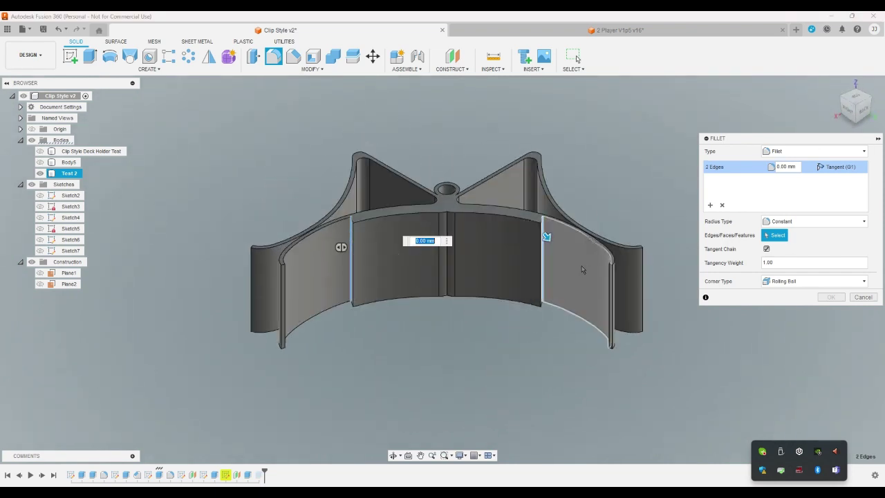
pyautogui.moveTo(547, 242); pyautogui.dragTo(561, 254)
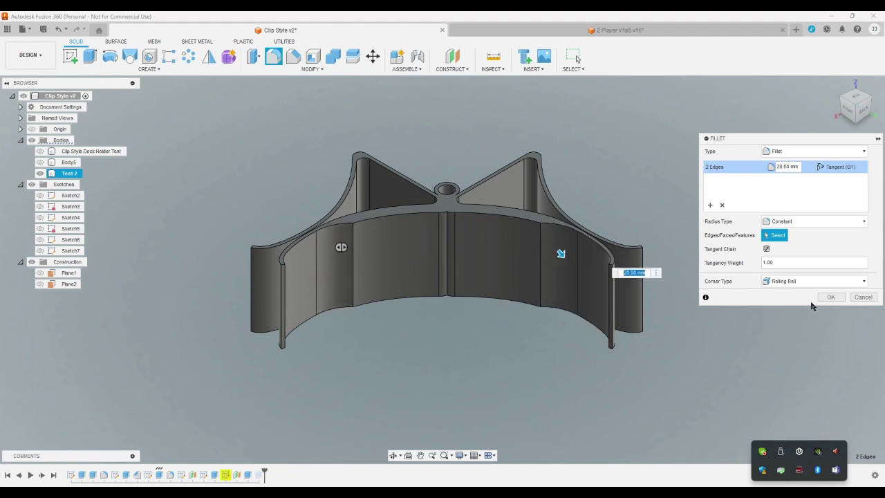
pyautogui.click(831, 297)
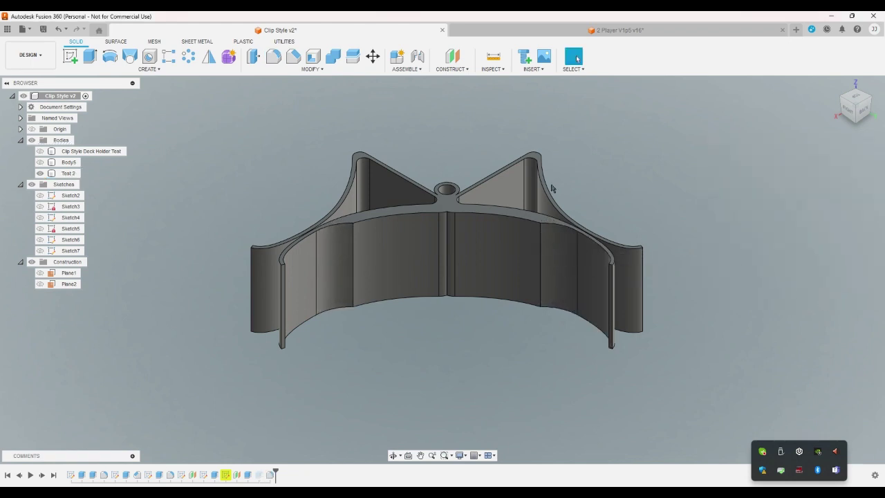
# Fillet a second pair of vertical wall edges at 2.5 mm
pyautogui.click(274, 59)
pyautogui.click(354, 247)
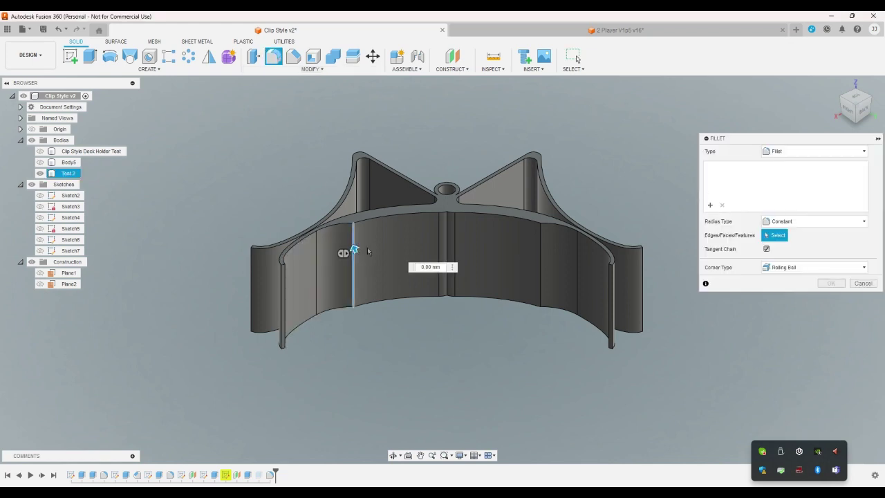
pyautogui.click(540, 267)
pyautogui.write('37.5')
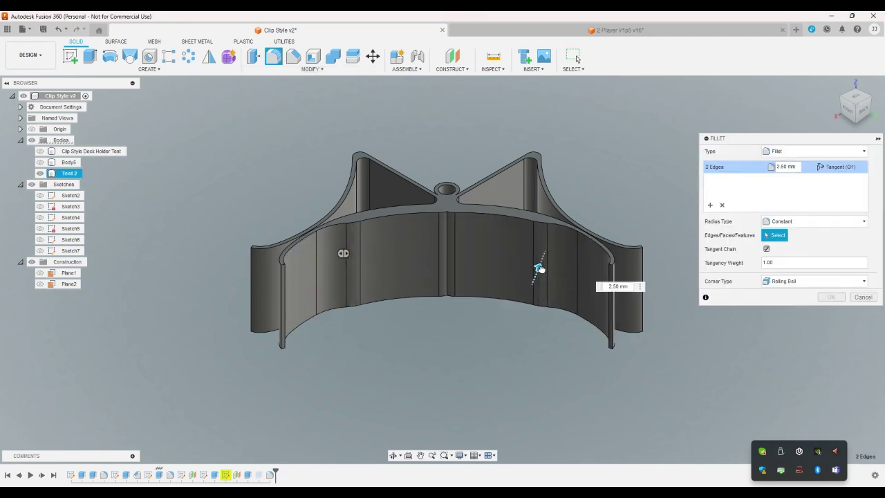
pyautogui.click(831, 296)
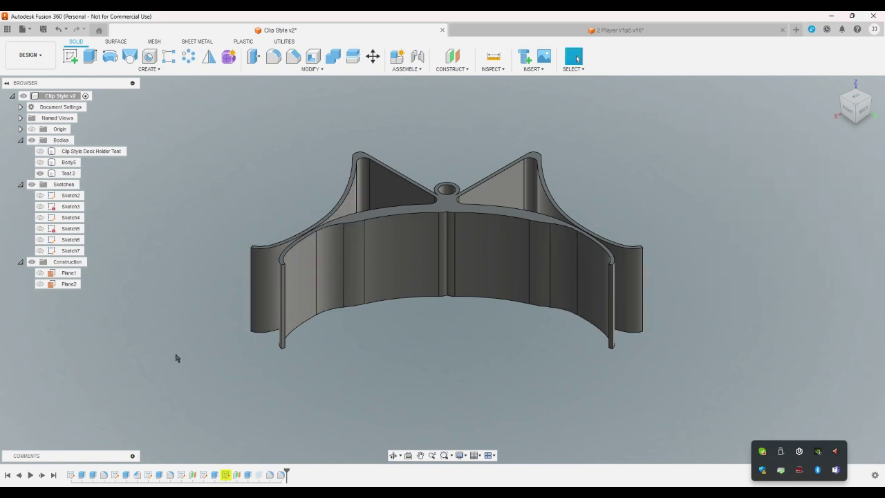
# Show Sketch7 and start an extrude selecting seven profile strips along the arm
pyautogui.click(40, 250)
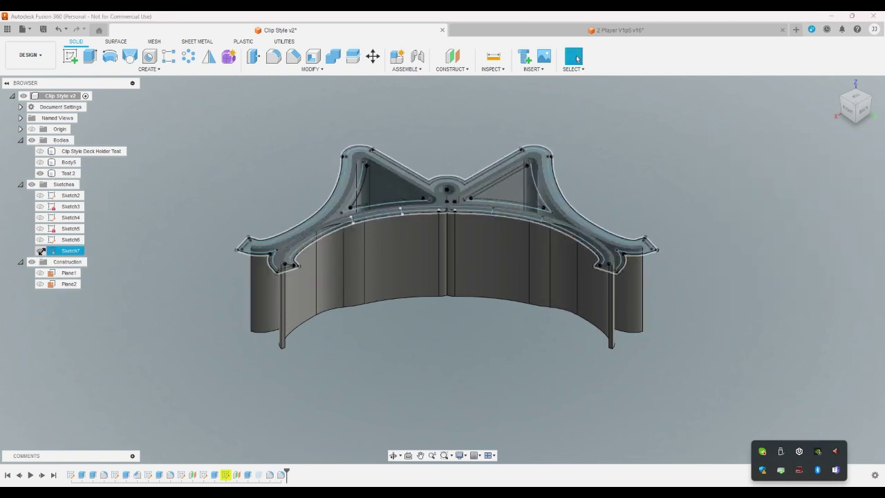
pyautogui.click(90, 56)
pyautogui.click(855, 97)
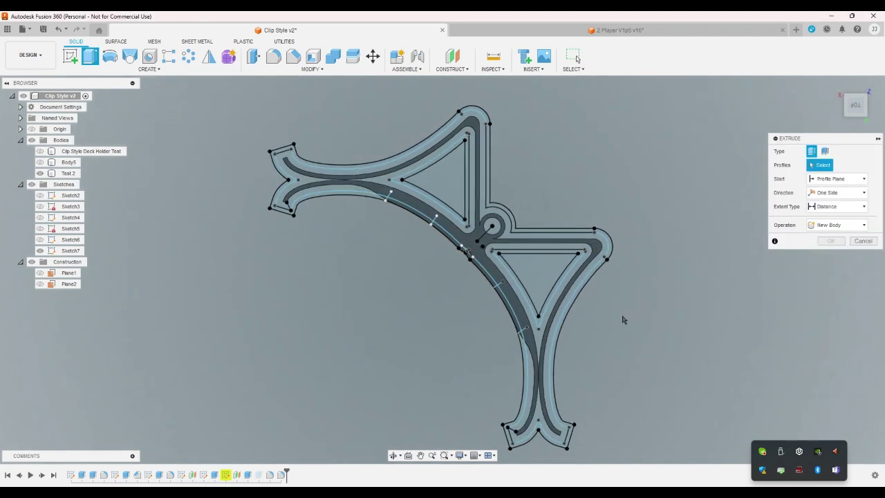
pyautogui.click(526, 346)
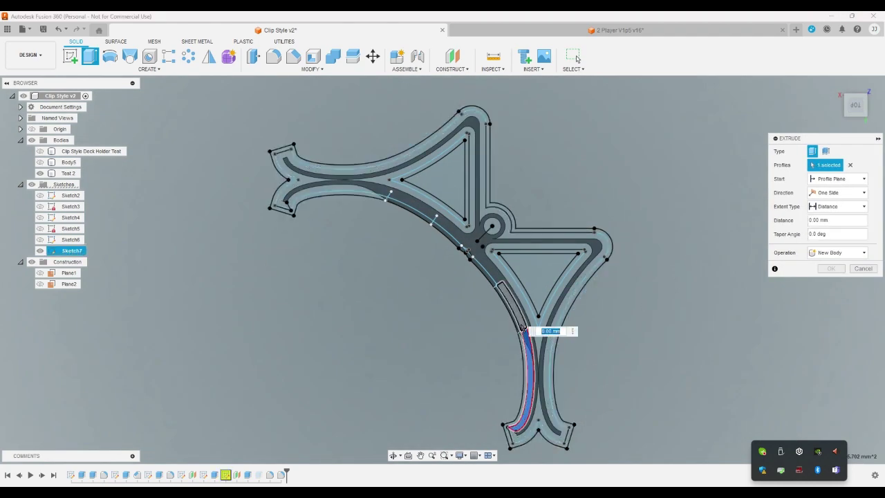
pyautogui.click(488, 267)
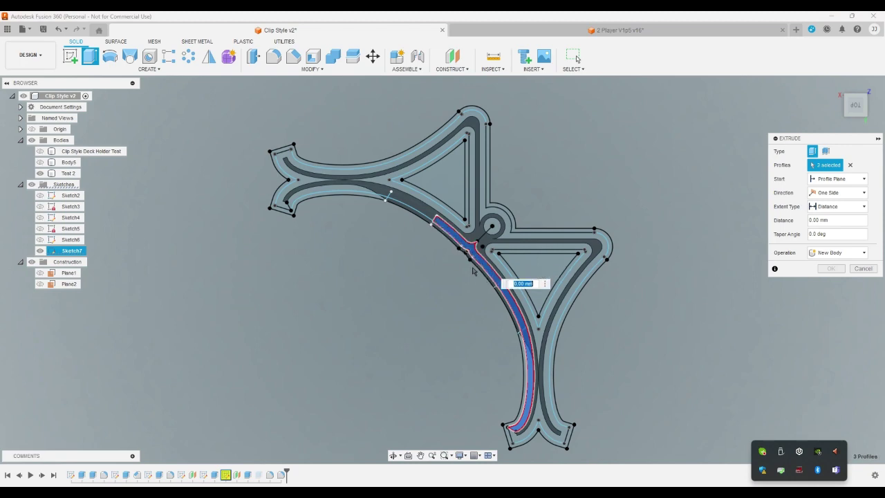
pyautogui.click(438, 215)
pyautogui.click(392, 199)
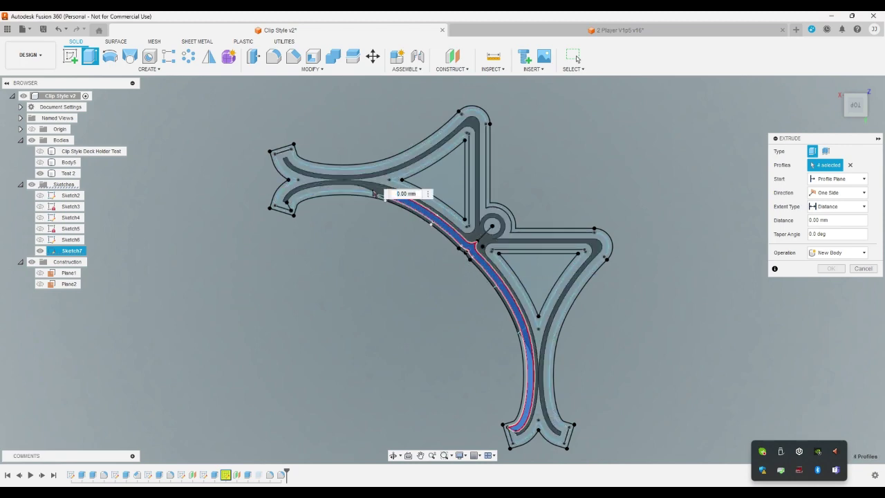
pyautogui.click(374, 193)
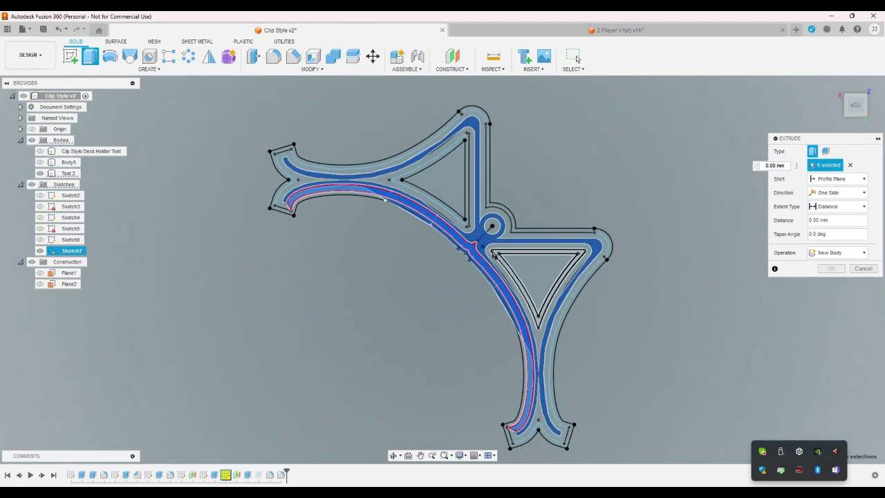
pyautogui.scroll(10, 494, 255)
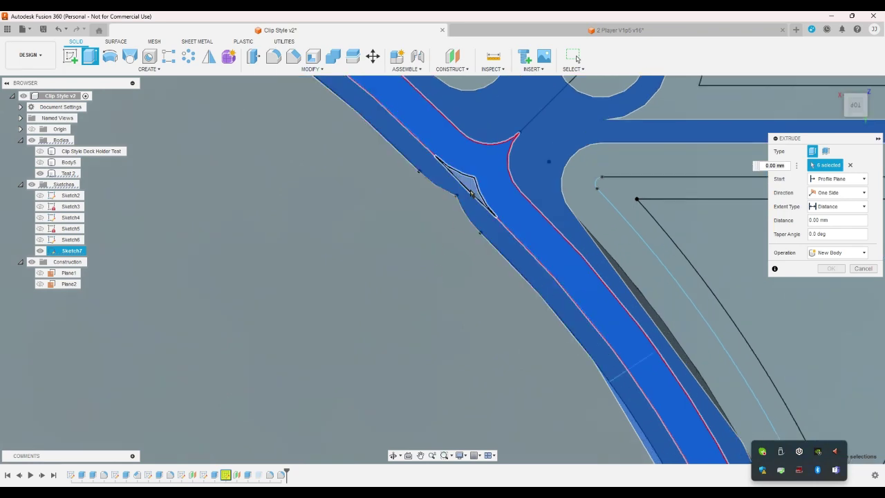
pyautogui.click(472, 195)
pyautogui.scroll(2, 834, 93)
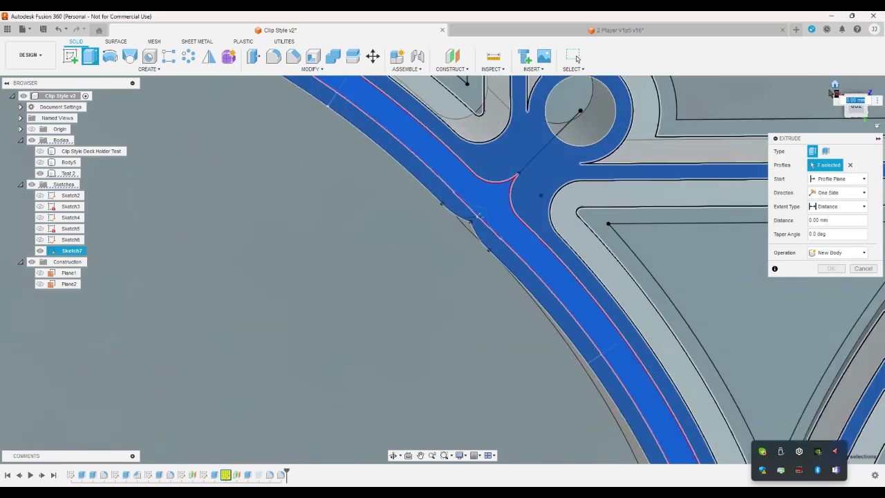
# Set the extrude to start from Plane2 with a -26 mm distance
pyautogui.click(834, 84)
pyautogui.click(39, 283)
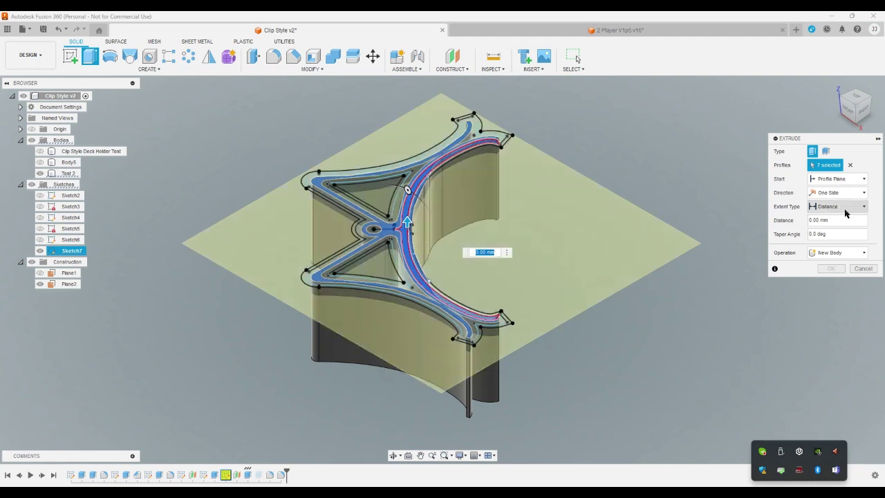
pyautogui.click(841, 178)
pyautogui.click(842, 205)
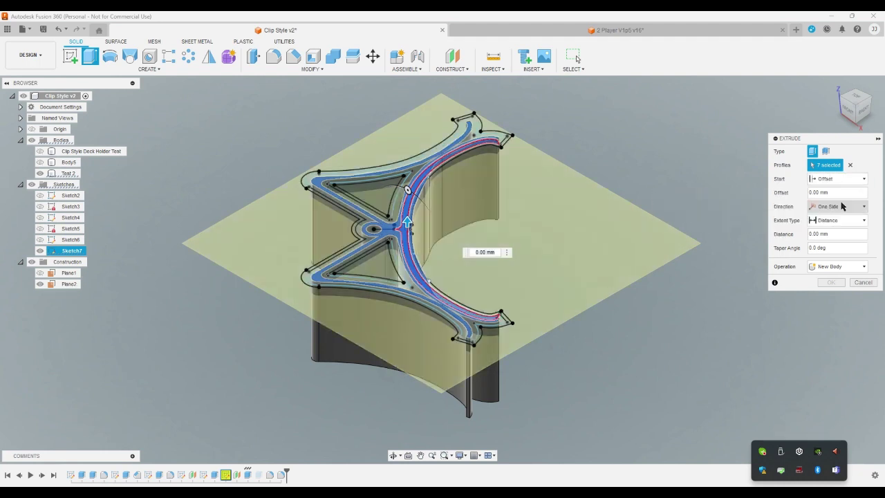
pyautogui.click(838, 179)
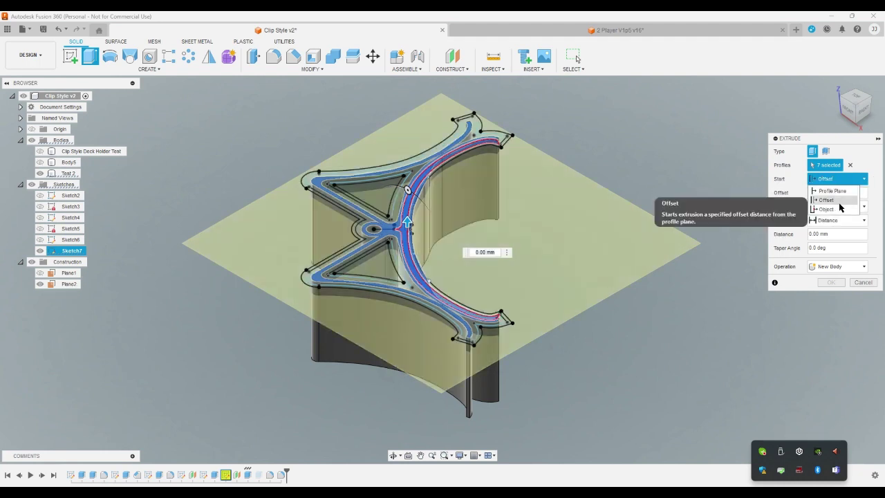
pyautogui.click(675, 244)
pyautogui.click(838, 247)
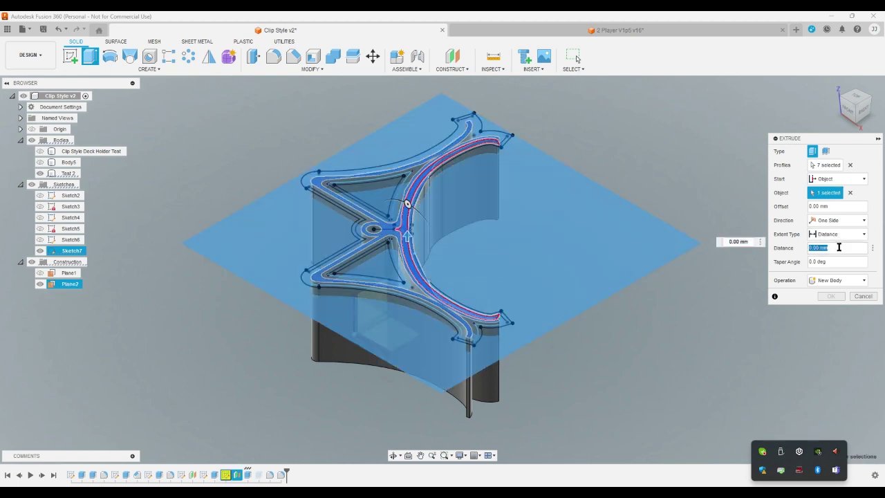
pyautogui.write('-26')
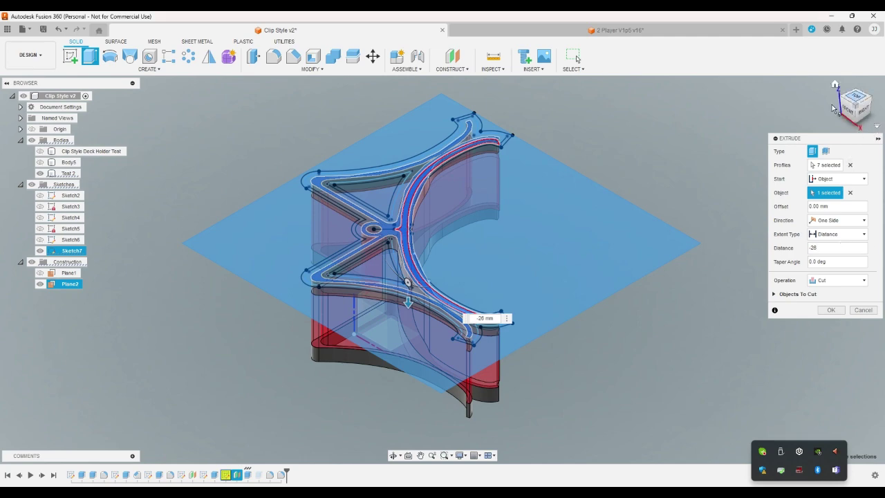
# Check the profiles from the top and Home views, then cancel the pending cut
pyautogui.click(856, 97)
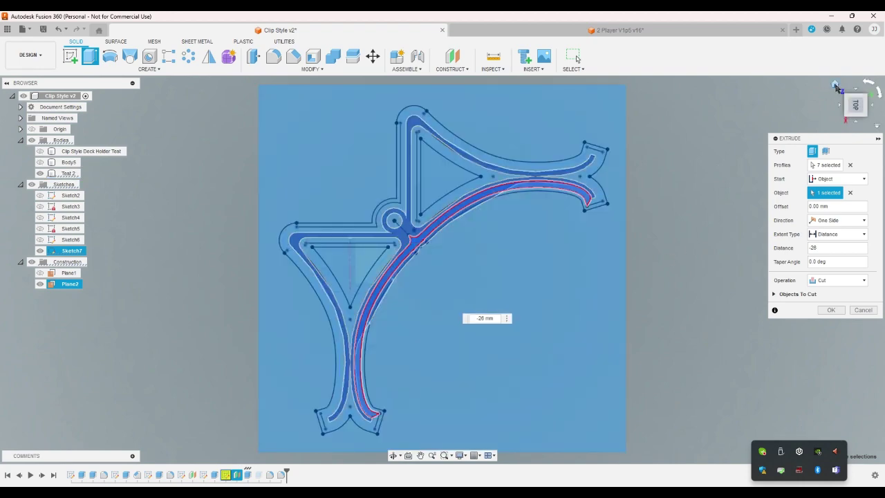
pyautogui.click(836, 85)
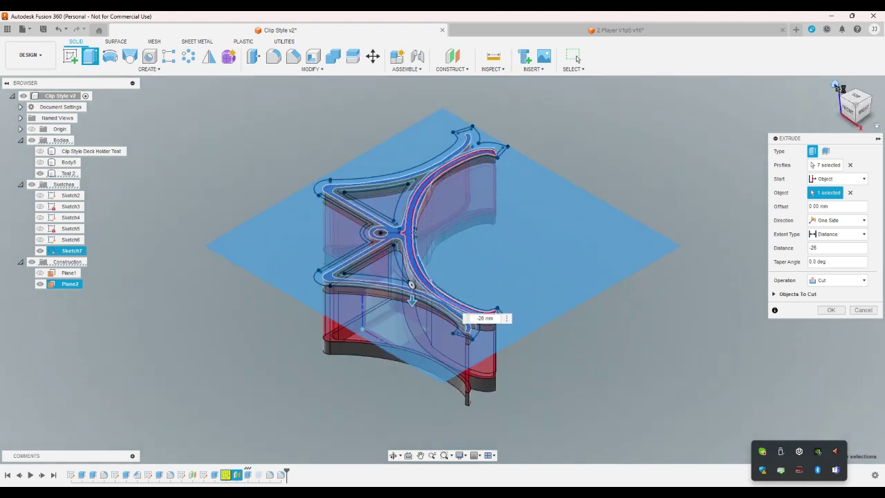
pyautogui.click(865, 310)
pyautogui.scroll(3, 719, 293)
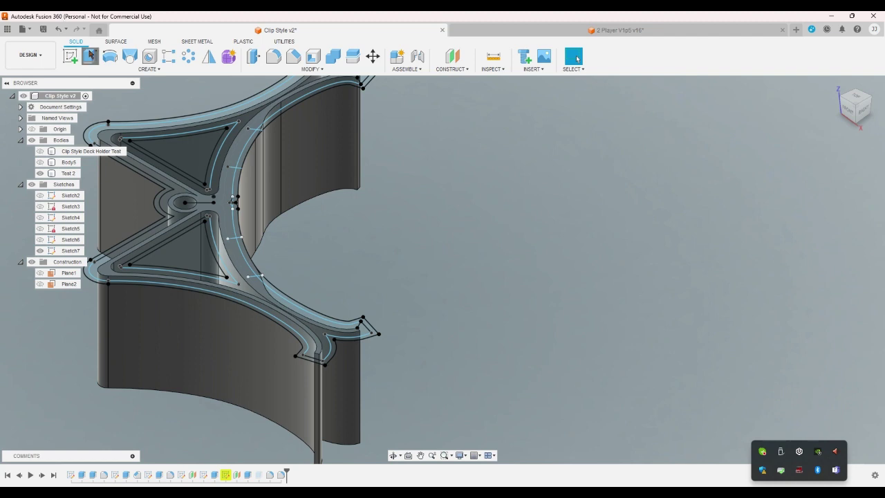
# Start an extrude with E and select the six narrow arc-shaped profiles
pyautogui.press('e')
pyautogui.scroll(3, 331, 245)
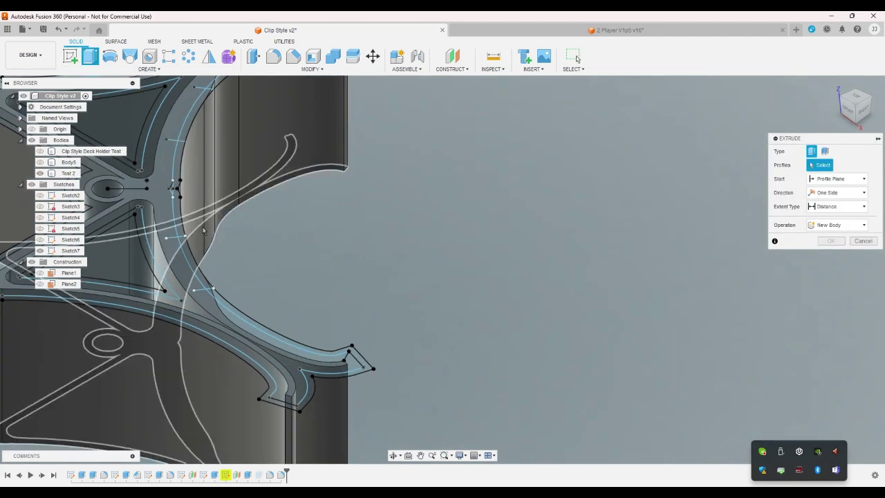
pyautogui.click(177, 238)
pyautogui.click(167, 203)
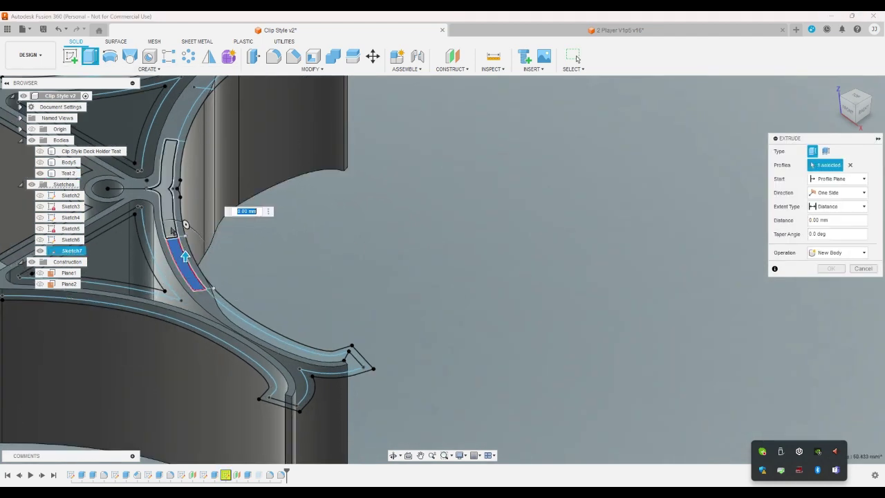
pyautogui.click(171, 193)
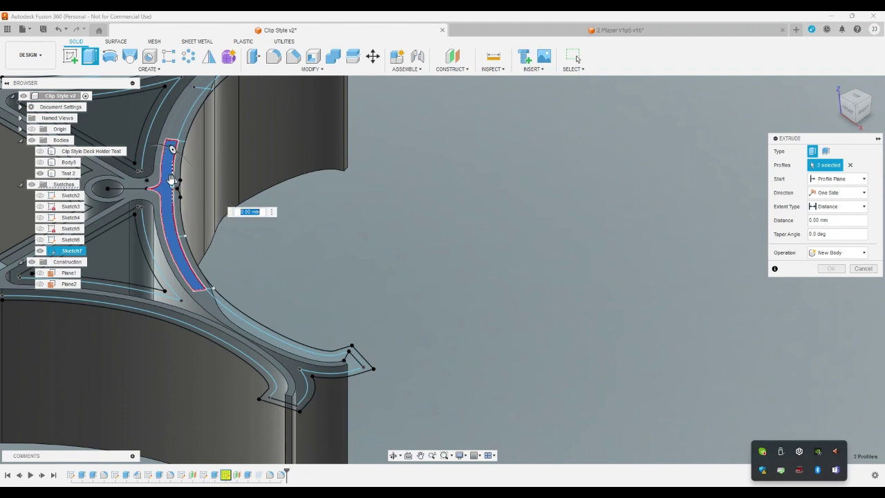
pyautogui.click(175, 177)
pyautogui.click(205, 298)
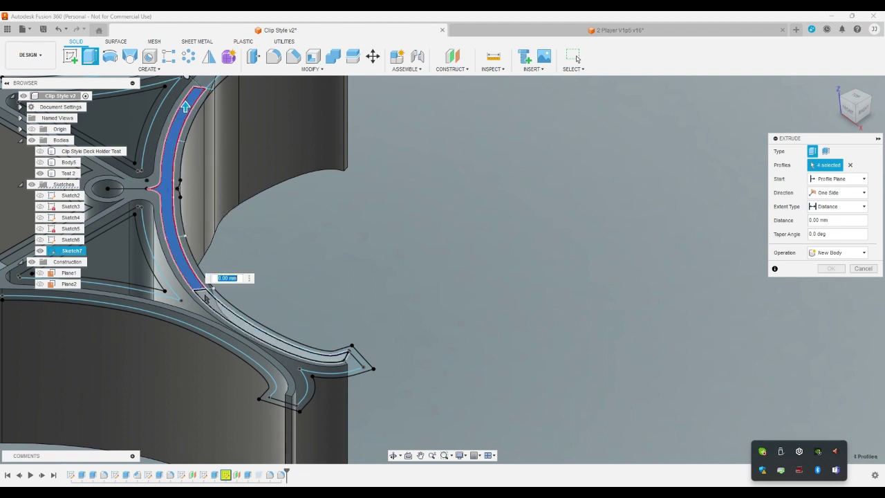
pyautogui.click(203, 88)
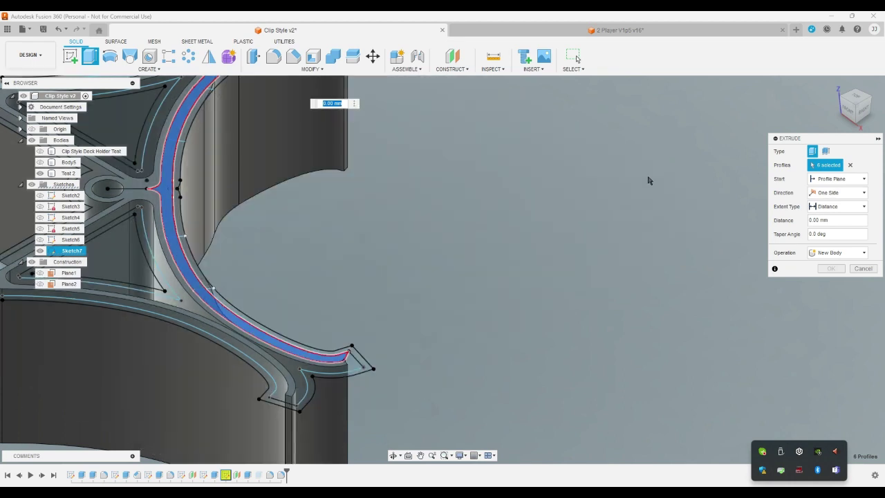
# Cut those profiles -26 mm starting from Plane2 as the start object
pyautogui.click(830, 220)
pyautogui.write('-26')
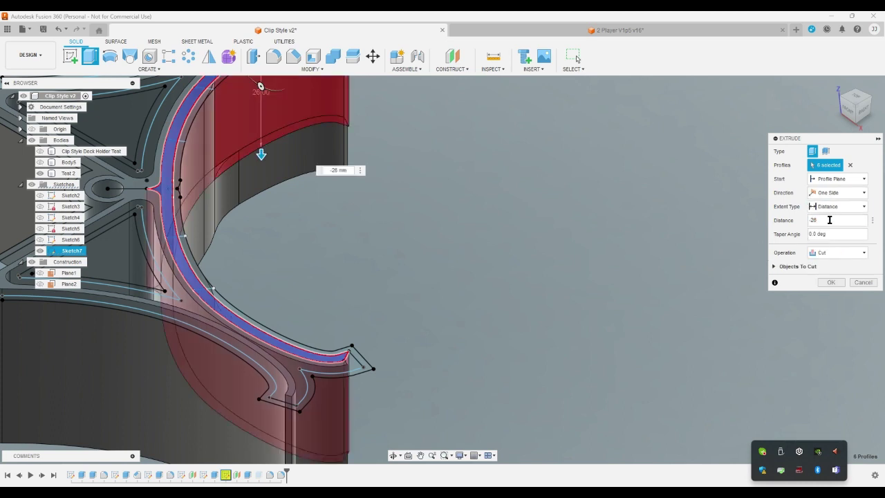
pyautogui.click(851, 182)
pyautogui.click(838, 207)
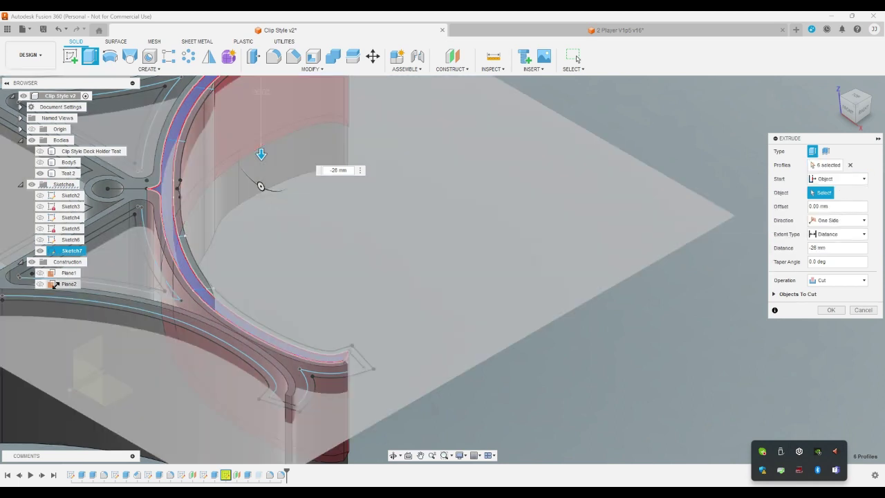
pyautogui.click(41, 284)
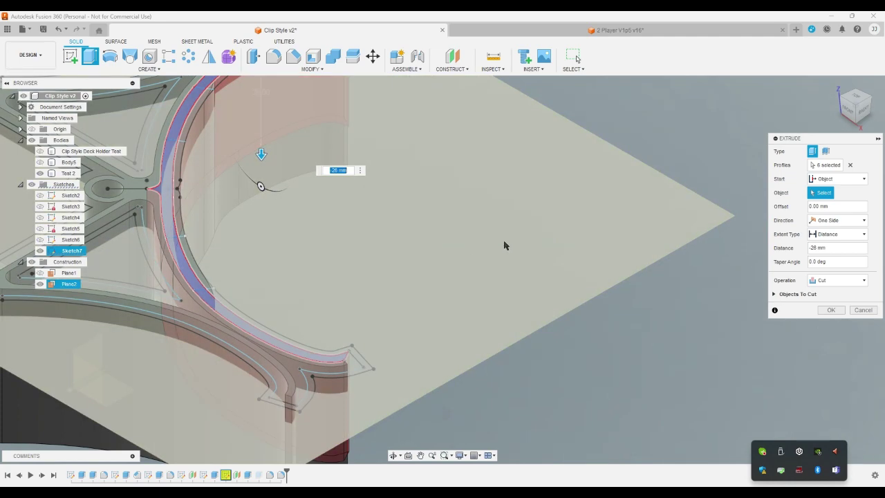
pyautogui.click(504, 246)
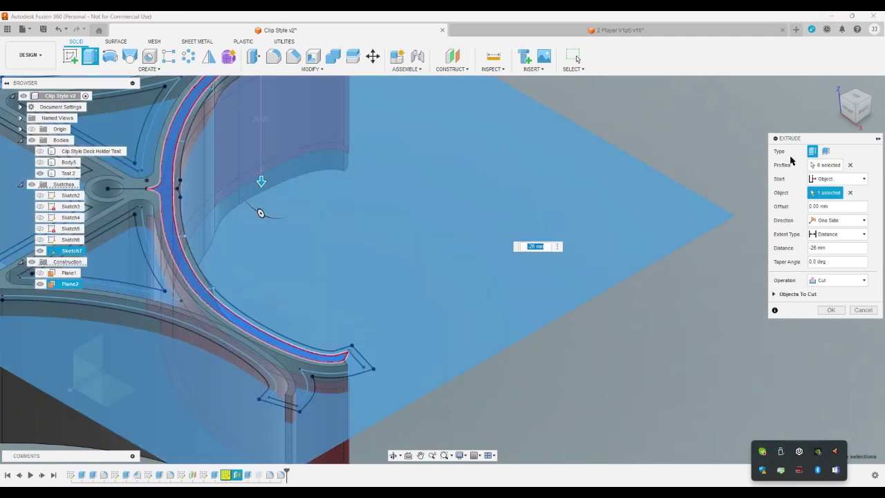
pyautogui.click(831, 310)
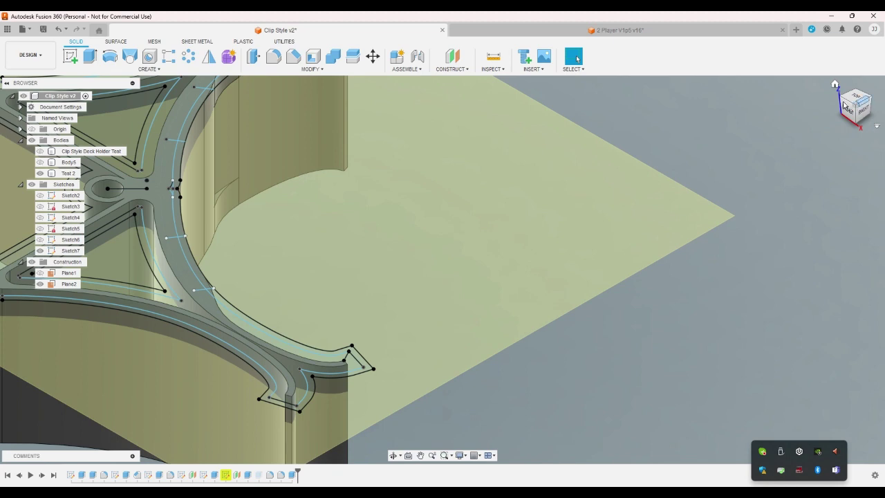
# Hide Plane2 and Sketch7 in the Browser, viewing the clip from the front
pyautogui.click(43, 285)
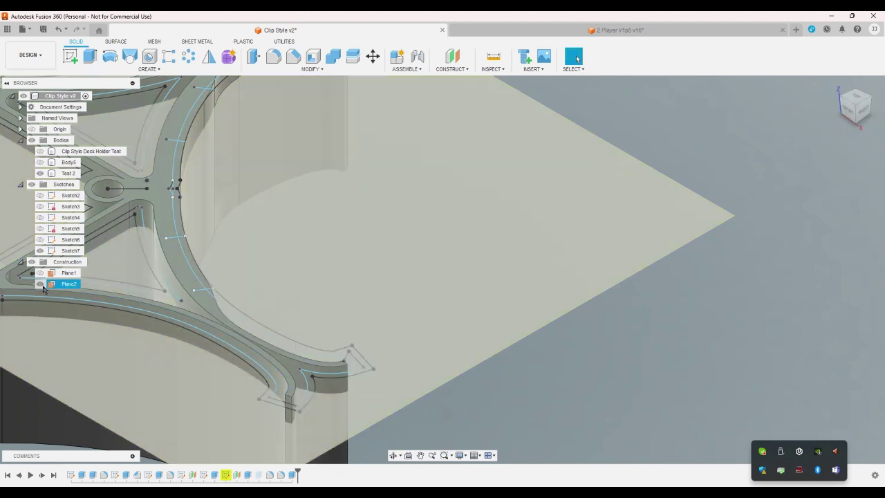
pyautogui.click(41, 284)
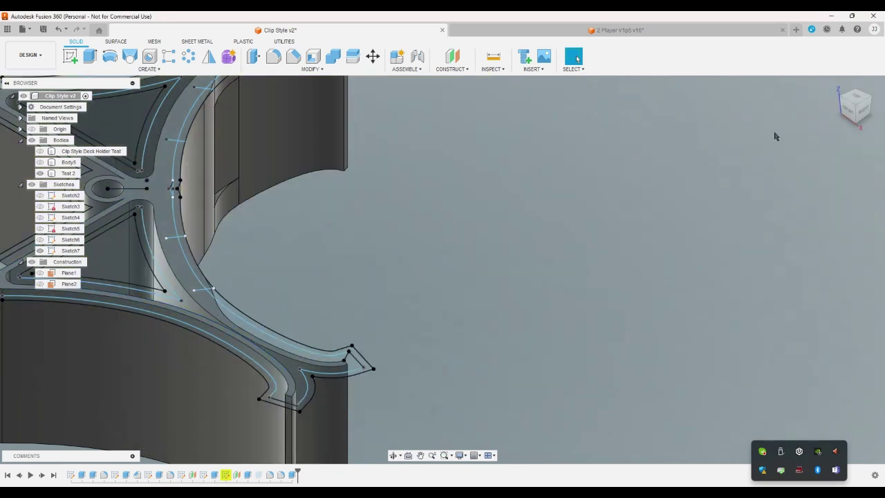
pyautogui.click(870, 99)
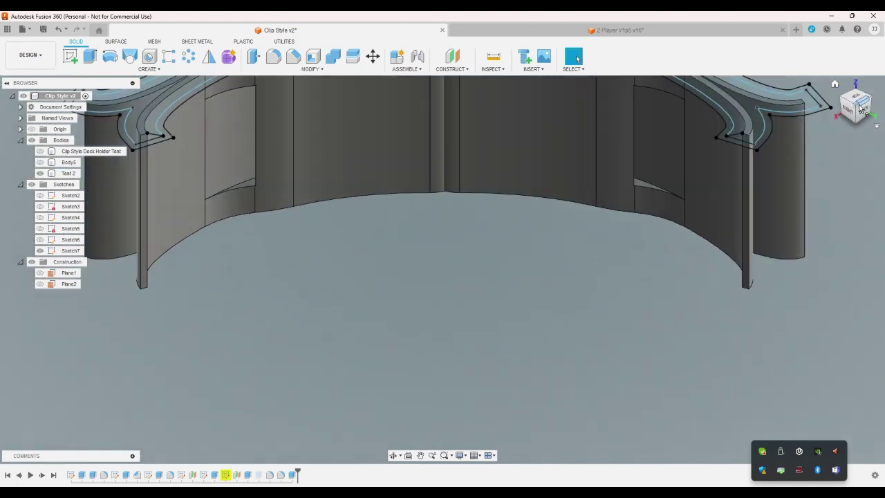
pyautogui.scroll(-3, 539, 300)
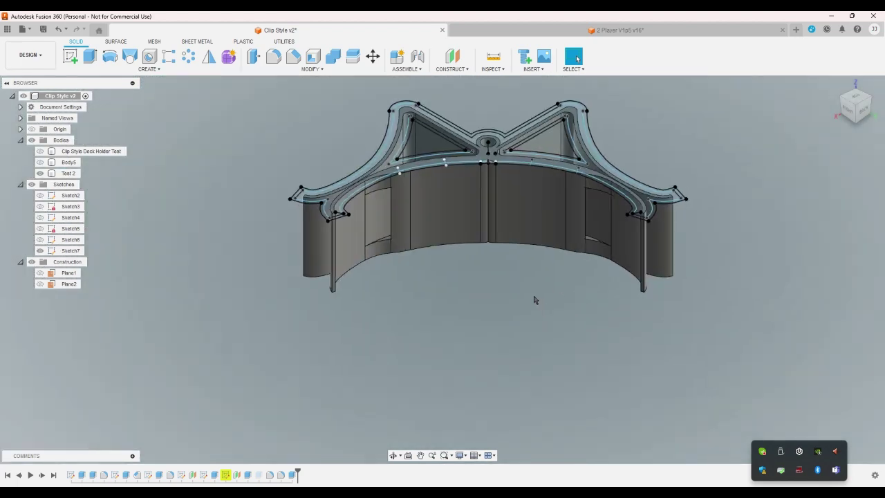
pyautogui.scroll(-2, 534, 300)
pyautogui.click(40, 250)
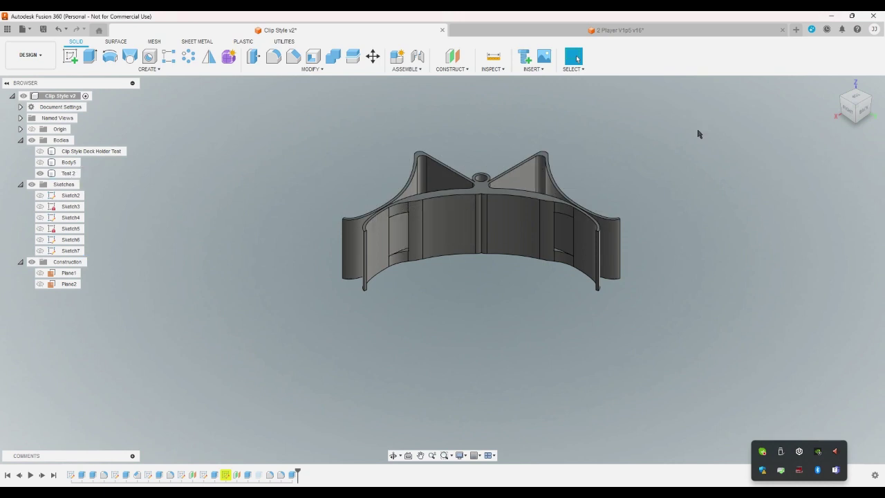
# Start a fillet and pick three vertical edges at the clip's left end
pyautogui.click(274, 56)
pyautogui.scroll(5, 375, 212)
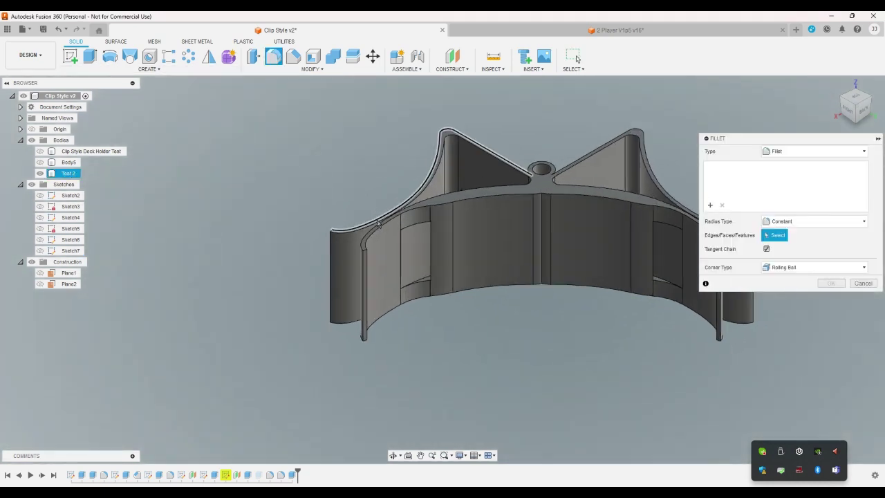
pyautogui.click(359, 292)
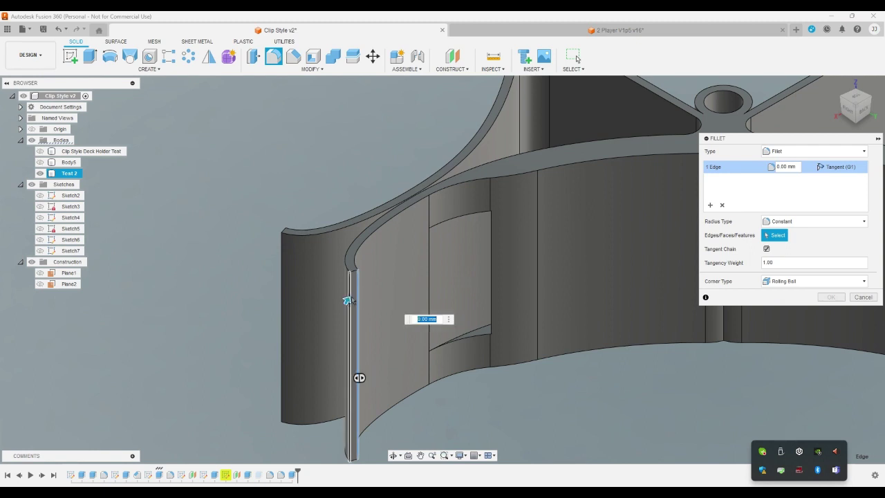
pyautogui.click(282, 291)
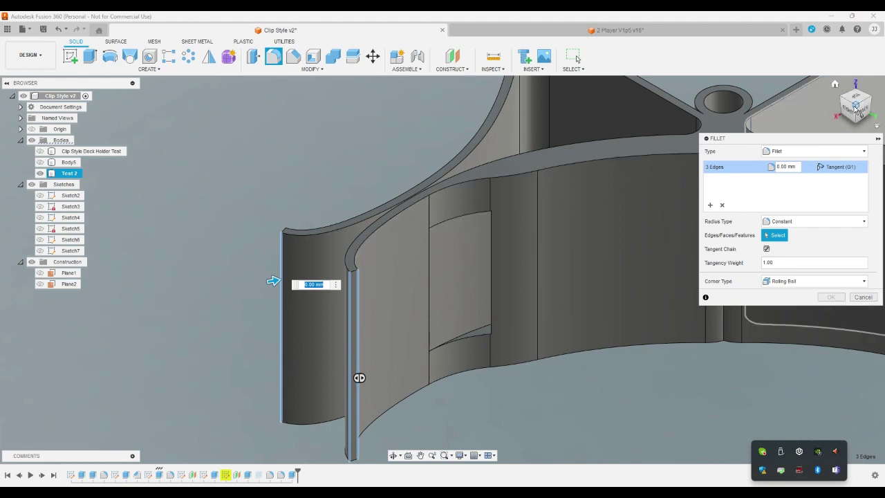
pyautogui.keyDown('shift'); pyautogui.moveTo(672, 160); pyautogui.dragTo(288, 257, button='middle'); pyautogui.keyUp('shift')
pyautogui.scroll(5, 288, 257)
pyautogui.click(286, 231)
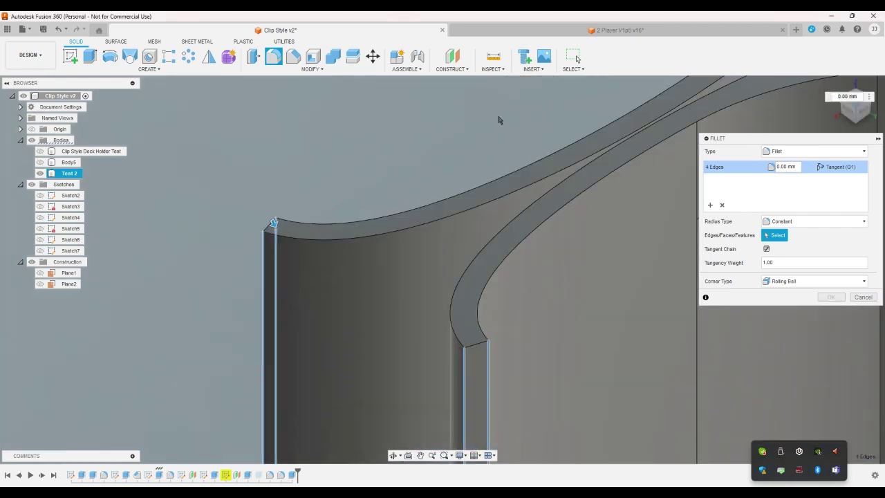
# Add the corner edge and slot vertical edges, then apply a 0.75 mm fillet
pyautogui.scroll(-2, 232, 163)
pyautogui.scroll(-5, 231, 162)
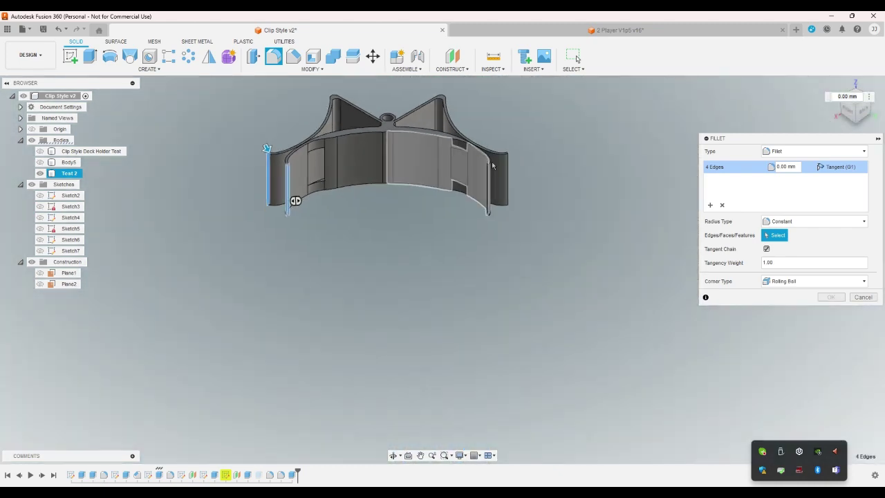
pyautogui.keyDown('shift'); pyautogui.moveTo(277, 166); pyautogui.dragTo(497, 147, button='middle'); pyautogui.keyUp('shift')
pyautogui.scroll(4, 456, 136)
pyautogui.keyDown('shift'); pyautogui.moveTo(420, 149); pyautogui.dragTo(381, 148, button='middle'); pyautogui.keyUp('shift')
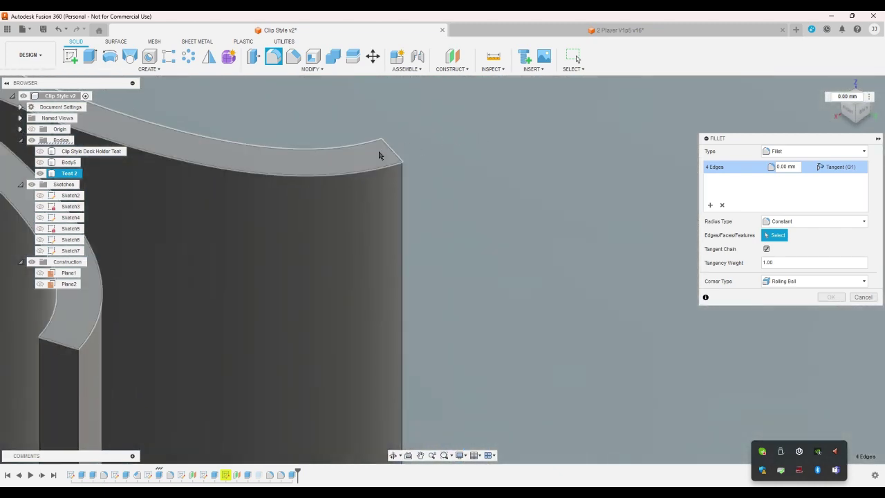
pyautogui.click(379, 151)
pyautogui.click(373, 157)
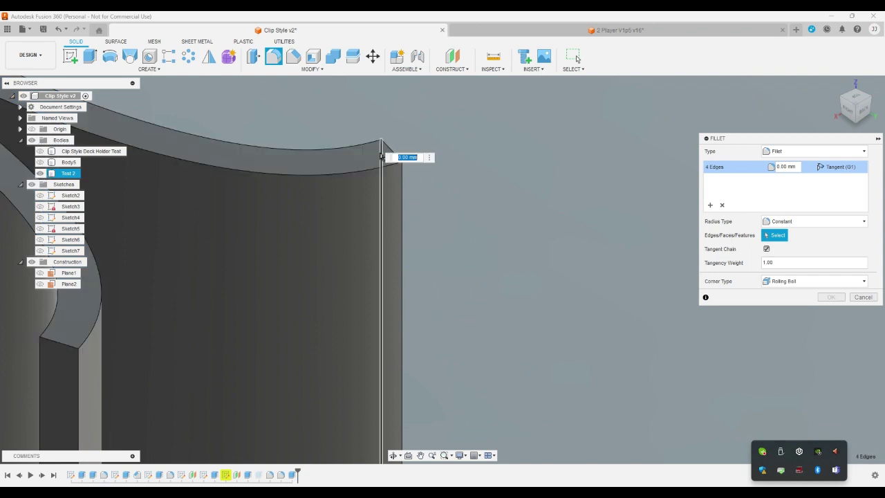
pyautogui.click(382, 158)
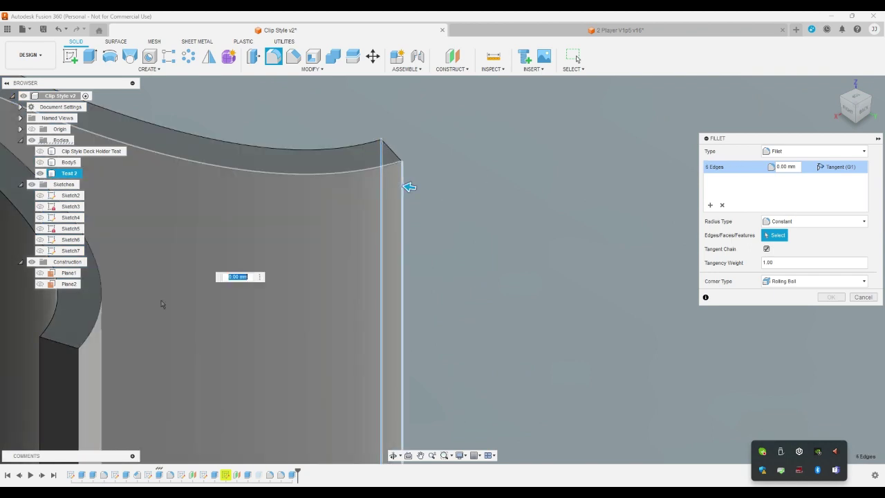
pyautogui.click(79, 377)
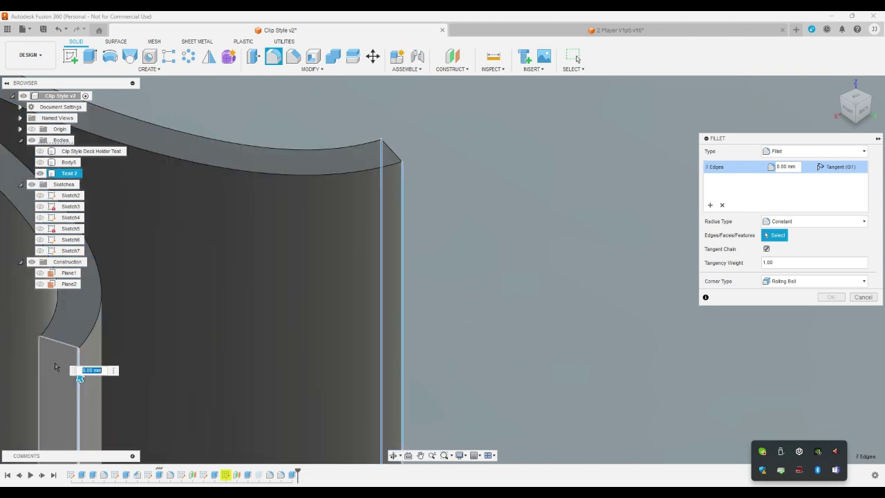
pyautogui.click(40, 359)
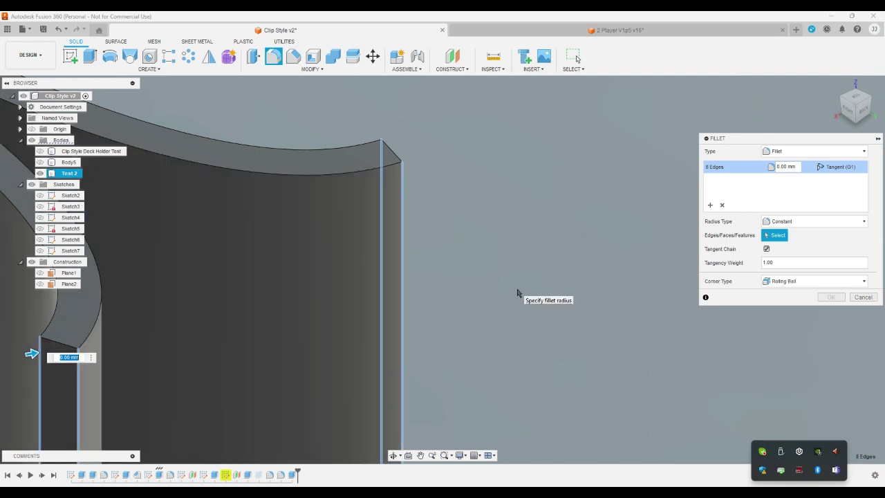
pyautogui.write('1')
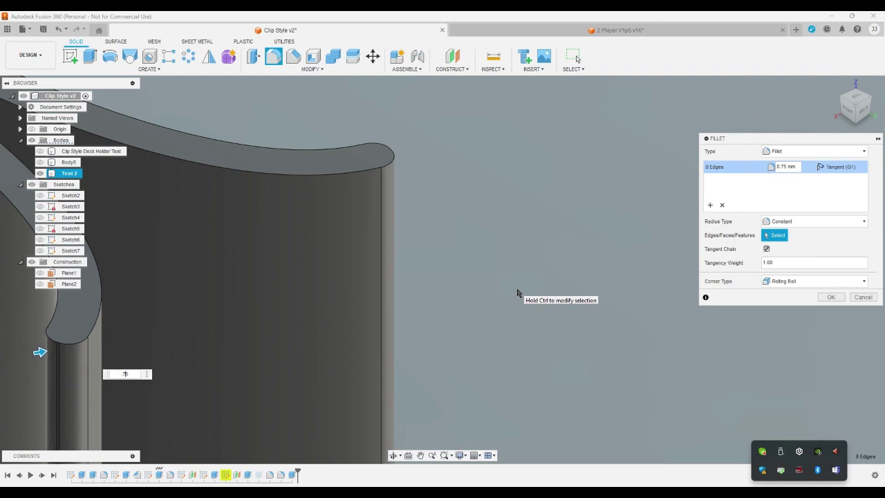
pyautogui.press('Return')
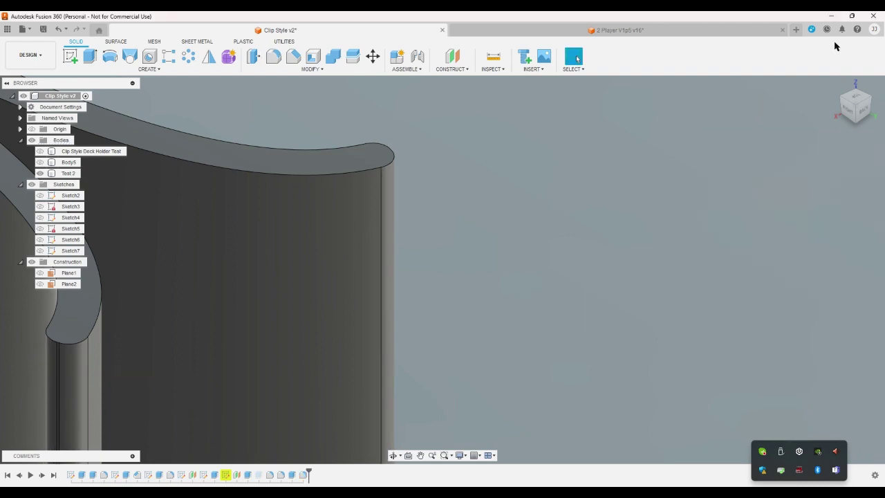
# Inspect the clip from above, rotated top views and a corner view, then return Home
pyautogui.click(840, 86)
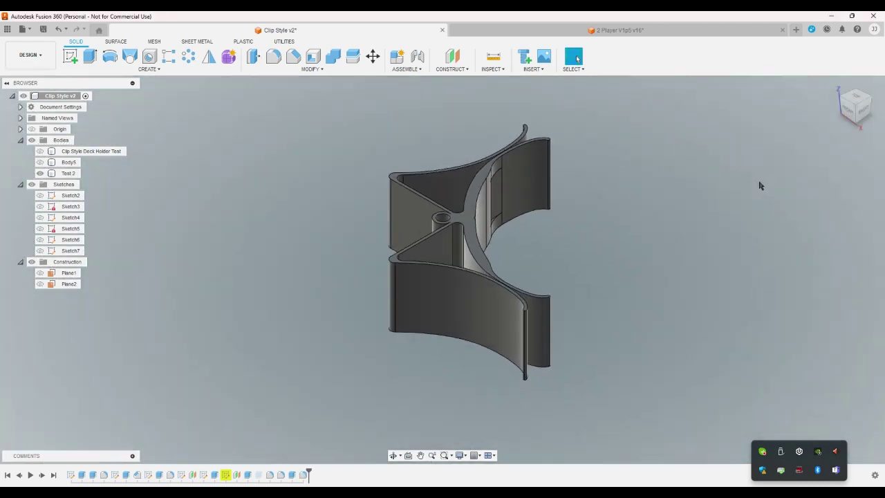
pyautogui.click(855, 97)
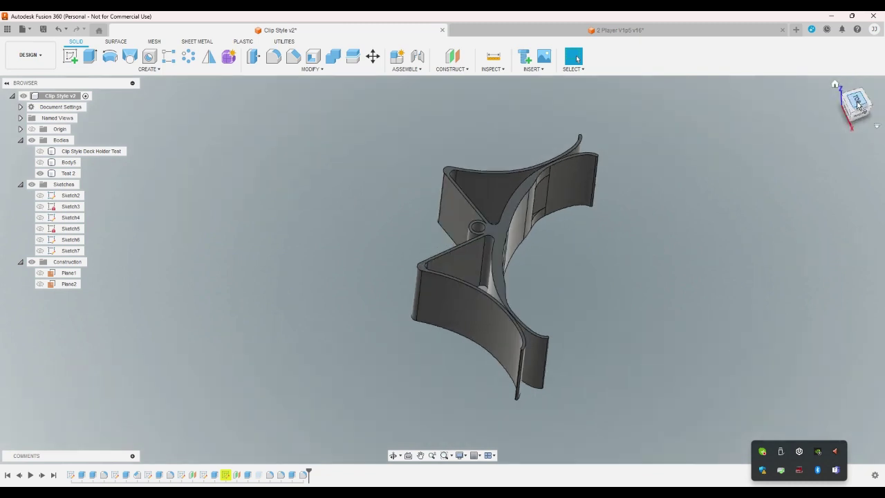
pyautogui.click(869, 89)
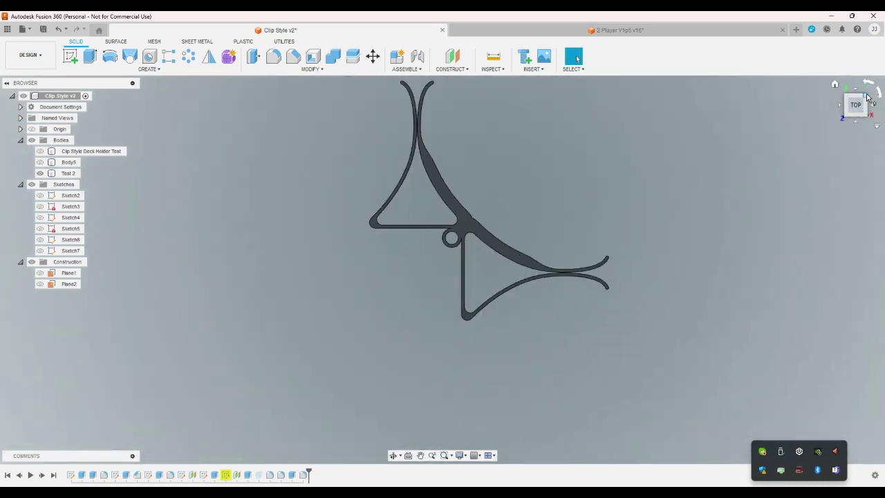
pyautogui.click(866, 92)
pyautogui.click(838, 102)
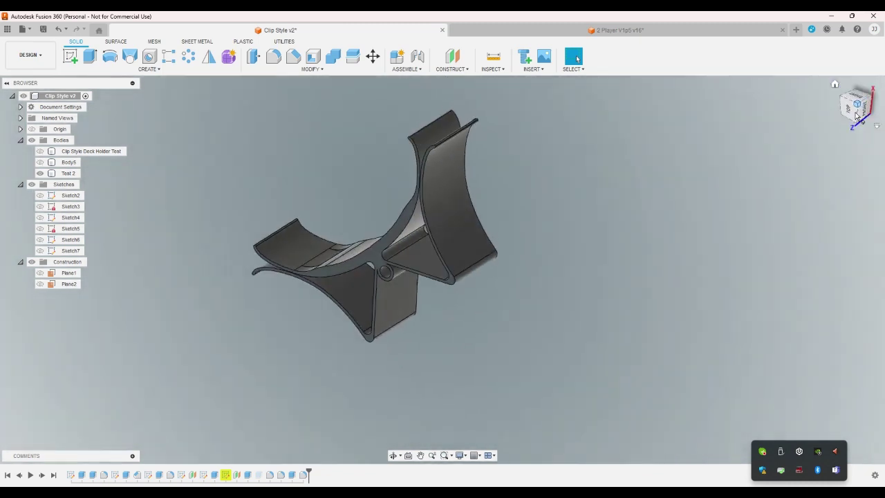
pyautogui.click(835, 86)
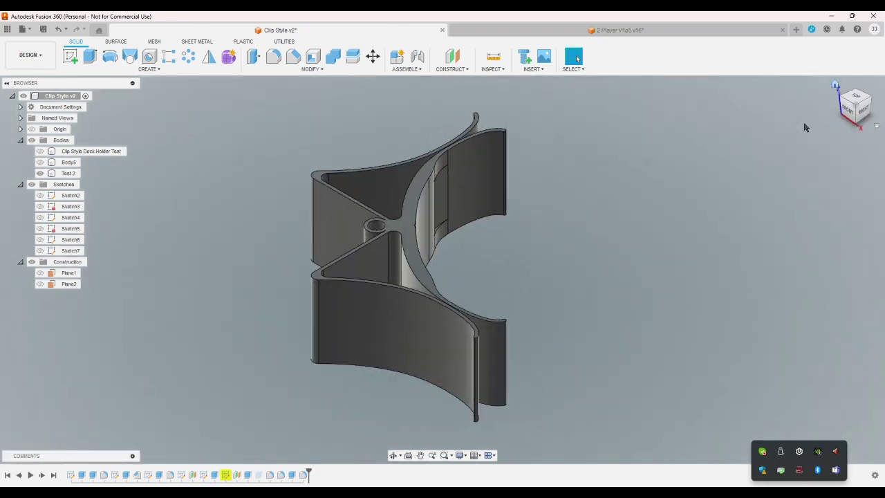
# Save the design as a new version, Clip Style v3
pyautogui.click(42, 29)
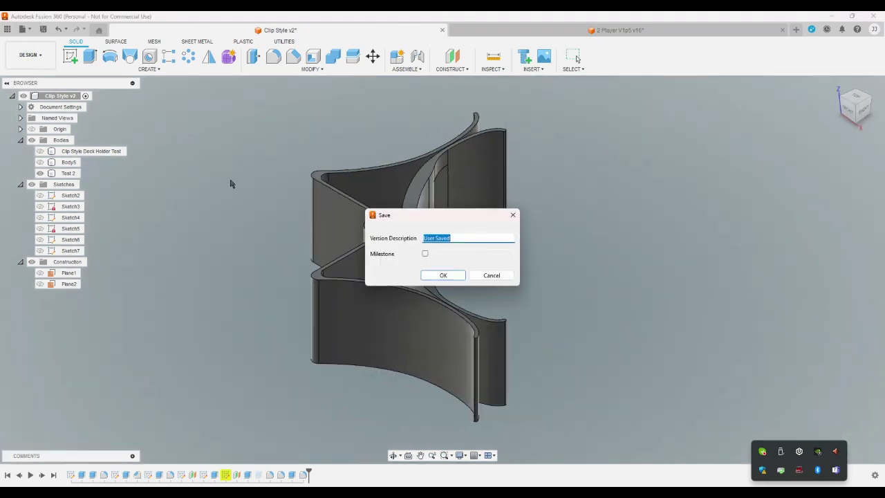
pyautogui.click(446, 275)
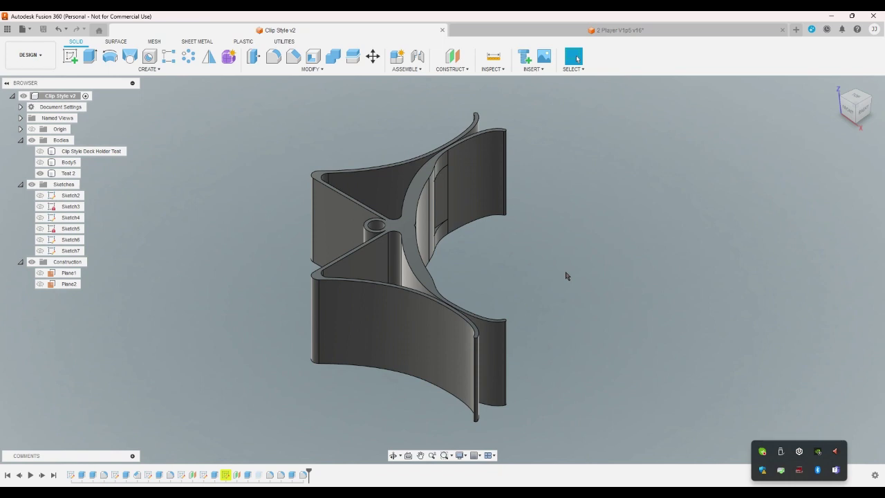
pyautogui.scroll(3, 488, 250)
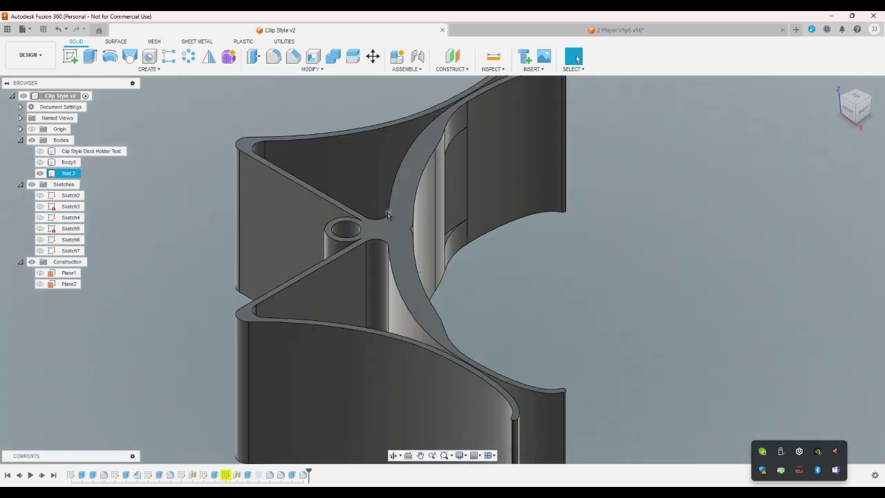
pyautogui.scroll(-3, 652, 251)
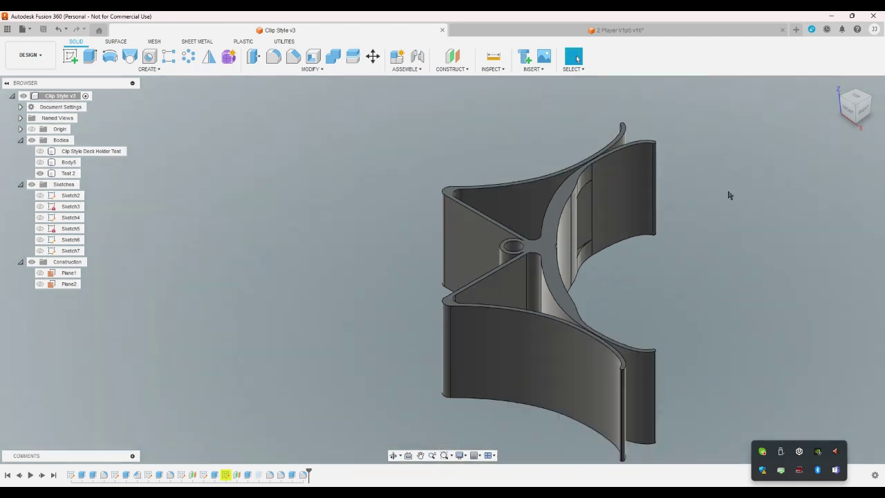
# Review the clip from the opposite side and above, then open an extrude's settings and cancel
pyautogui.click(848, 99)
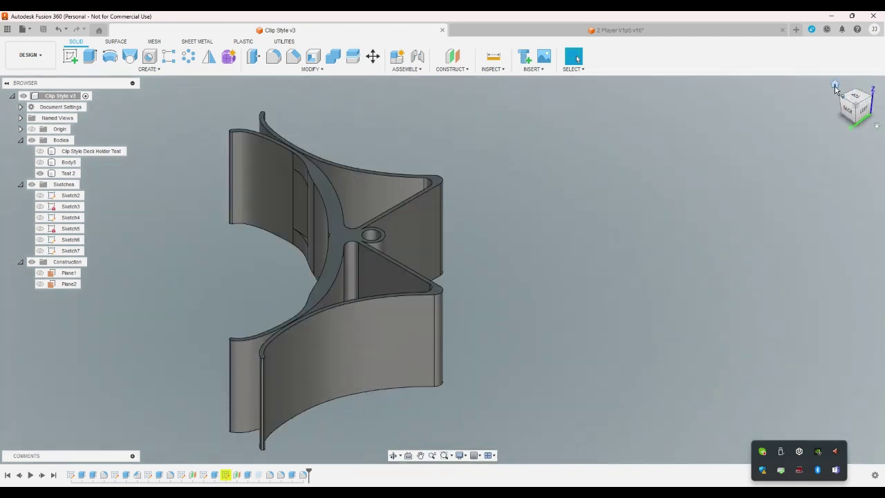
pyautogui.click(836, 85)
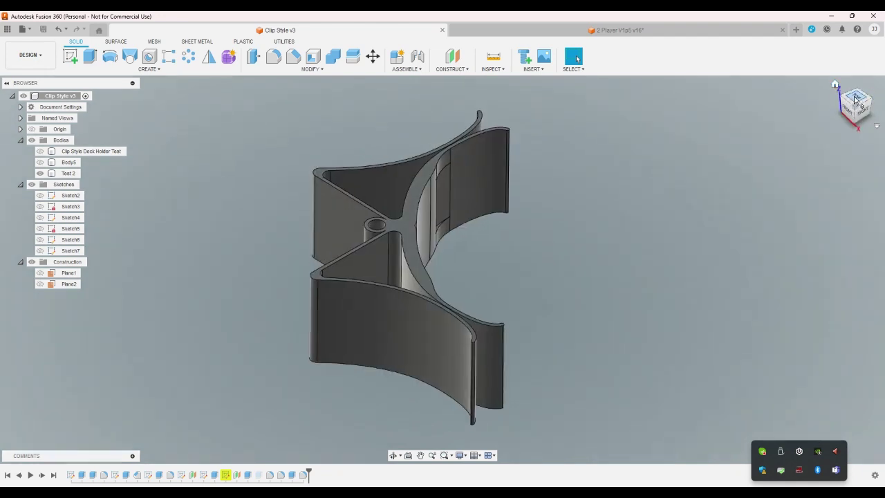
pyautogui.click(857, 95)
pyautogui.click(869, 87)
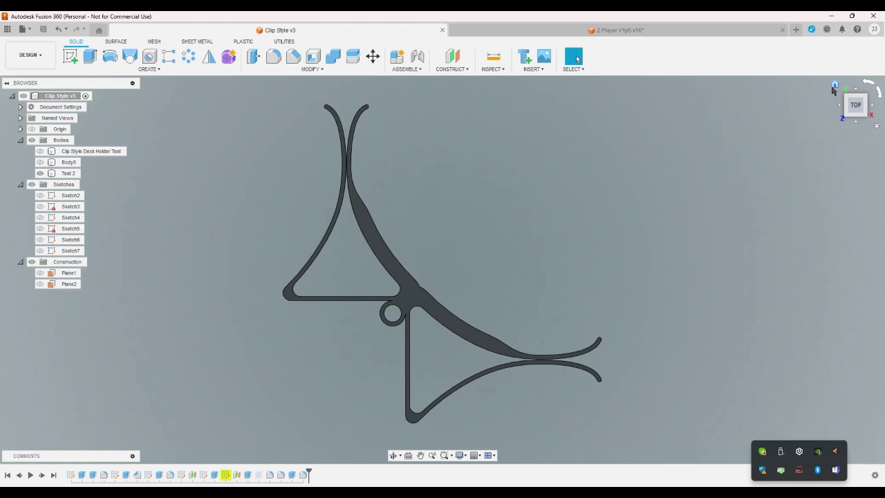
pyautogui.click(834, 86)
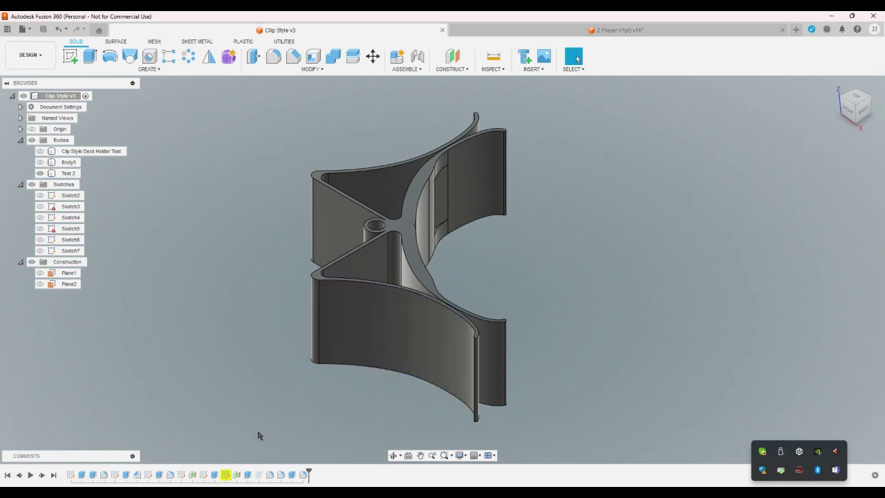
pyautogui.doubleClick(215, 477)
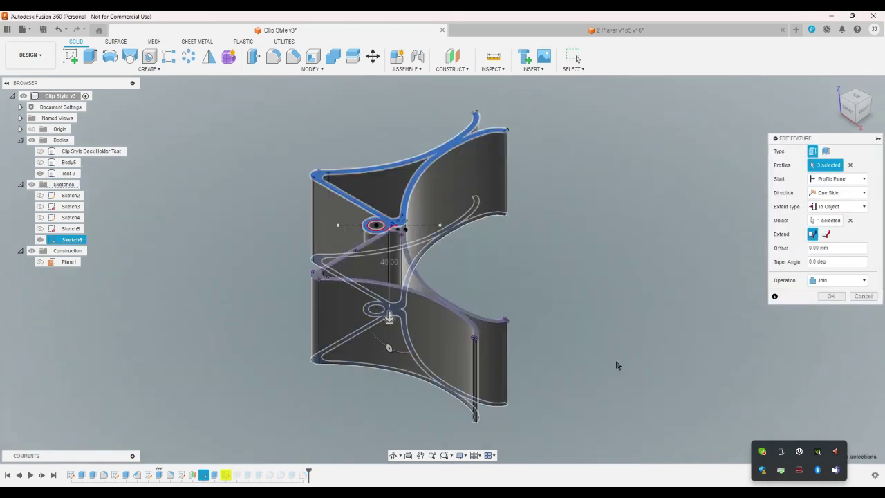
pyautogui.click(852, 296)
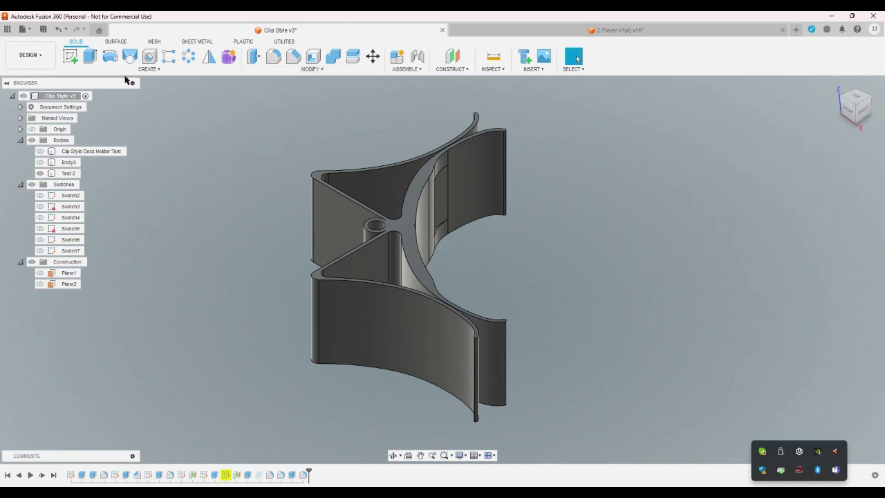
# Create a sketch on the holder's top face and project the Test 2 body outline
pyautogui.click(70, 56)
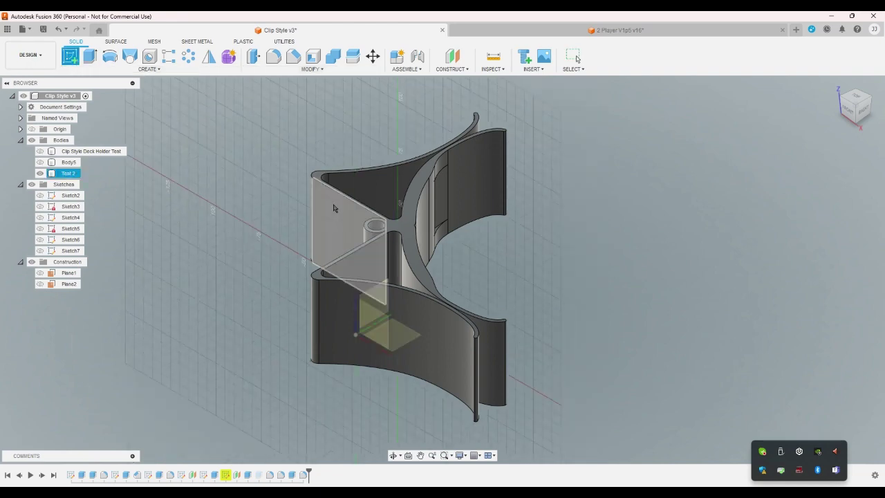
pyautogui.click(399, 231)
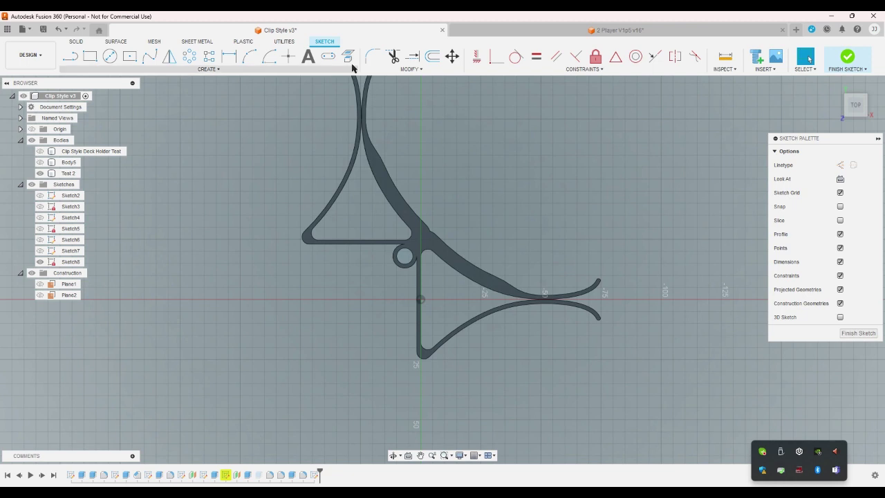
pyautogui.click(348, 56)
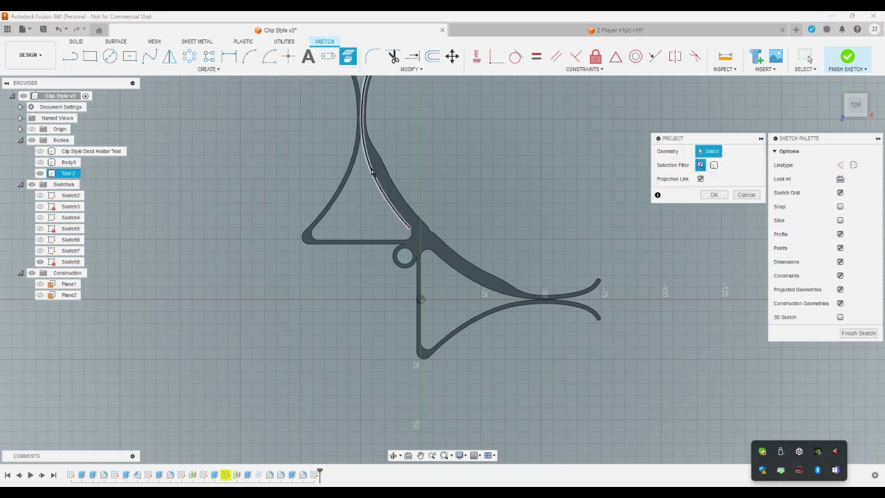
pyautogui.click(453, 224)
pyautogui.click(712, 195)
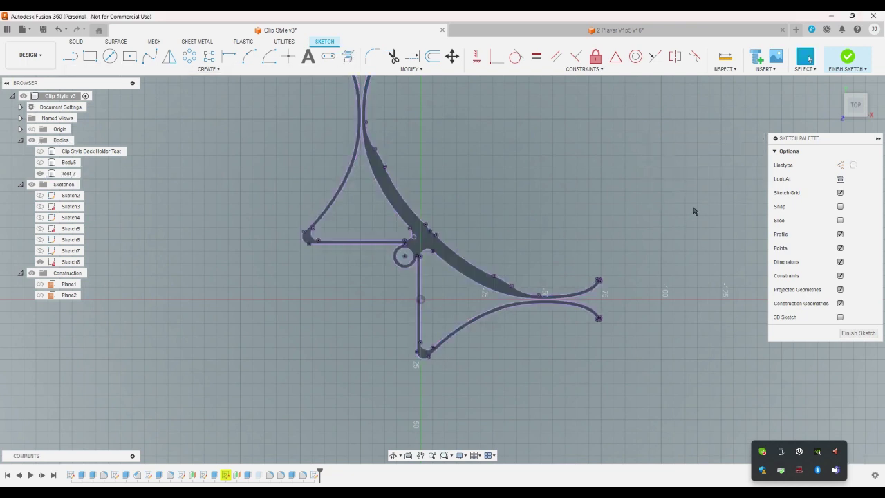
pyautogui.scroll(-3, 664, 251)
pyautogui.scroll(1, 531, 147)
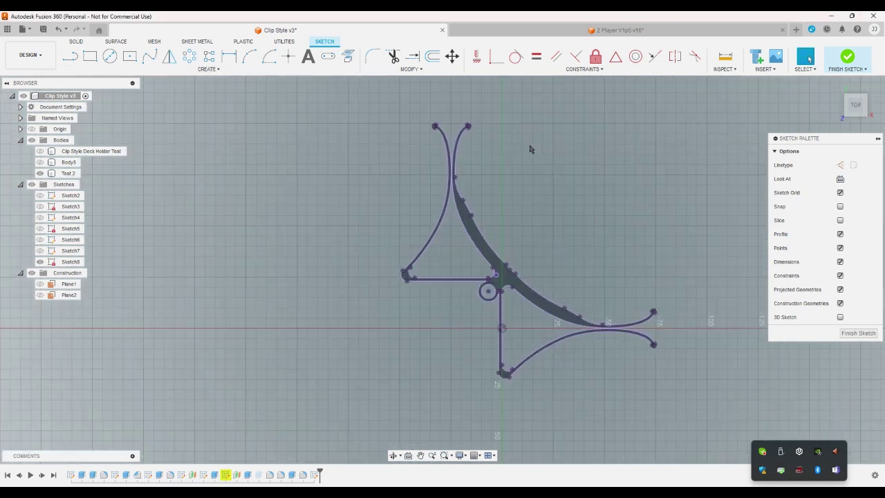
# Try Line and Offset without changes, then open Change Parameters
pyautogui.click(70, 56)
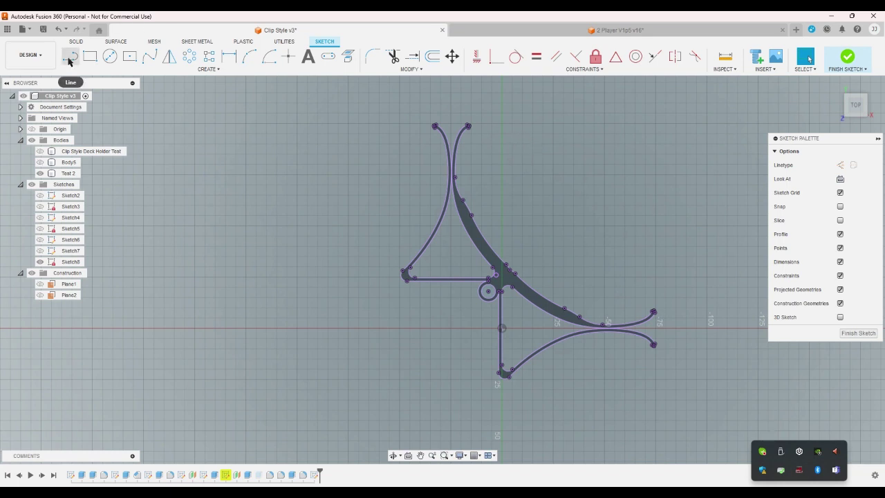
pyautogui.scroll(1, 451, 263)
pyautogui.scroll(-1, 451, 265)
pyautogui.scroll(2, 450, 265)
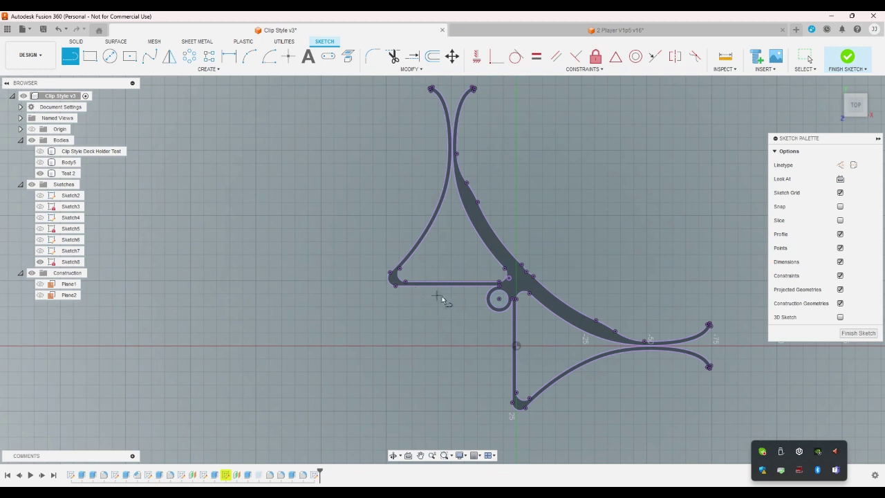
pyautogui.scroll(1, 463, 299)
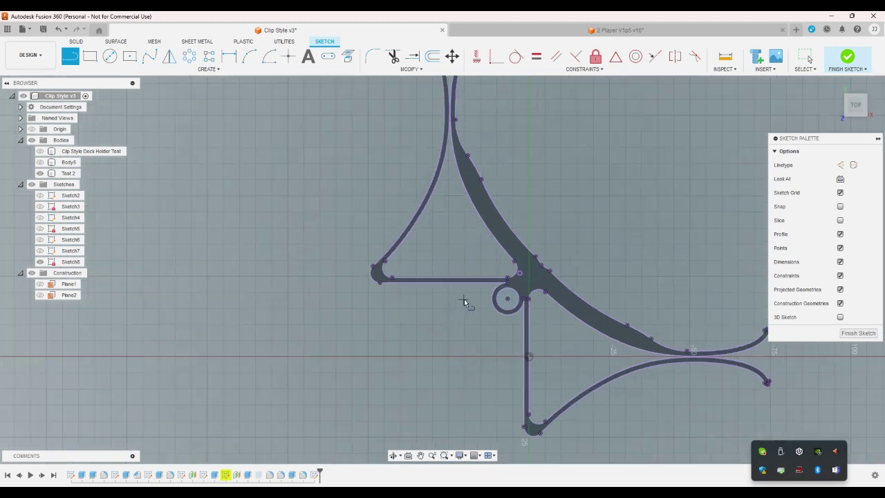
pyautogui.click(432, 56)
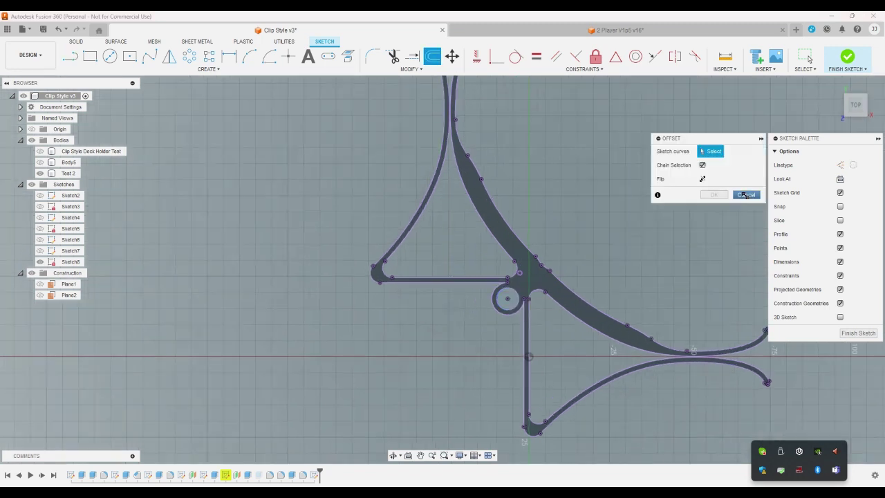
pyautogui.click(746, 195)
pyautogui.scroll(-1, 610, 204)
pyautogui.click(412, 69)
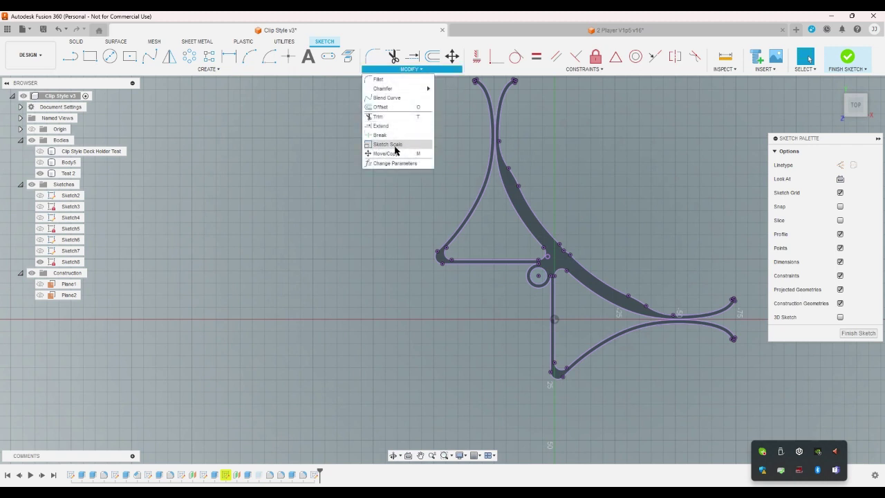
pyautogui.click(396, 163)
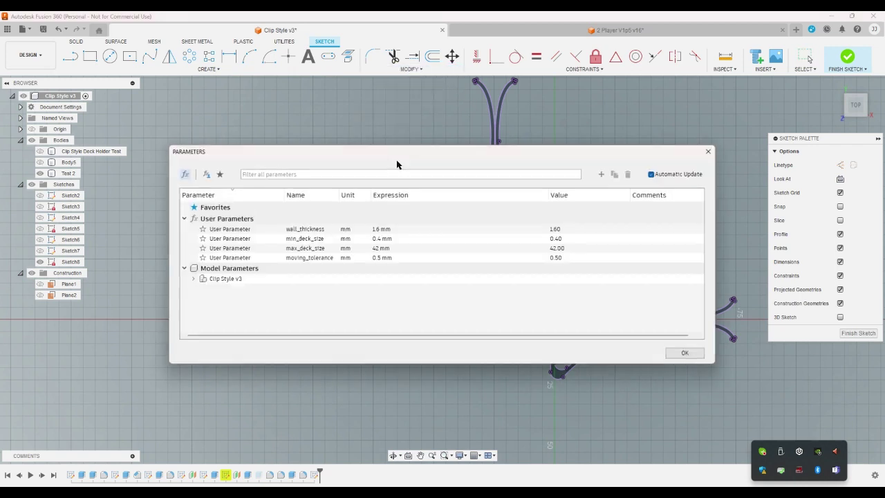
# Add user parameter static_tolerance with expression 0.1 mm and close the Parameters dialog
pyautogui.click(603, 174)
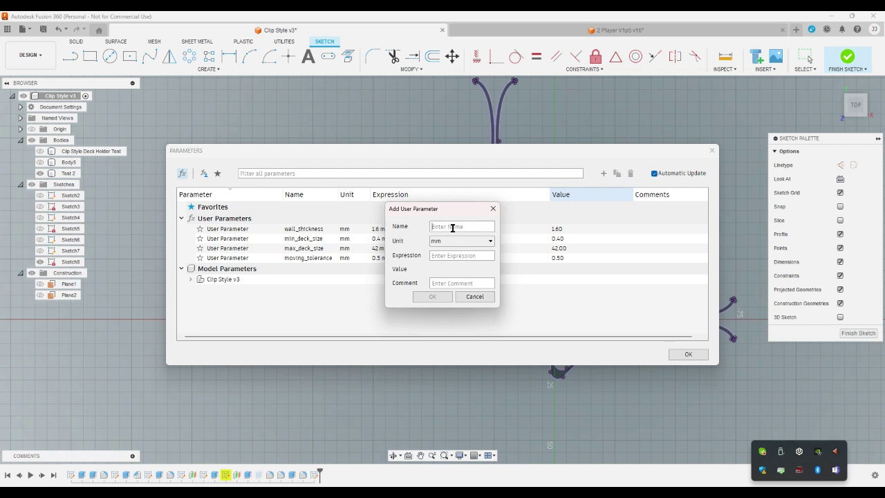
pyautogui.write('static_tolerance')
pyautogui.click(451, 256)
pyautogui.write('0.1')
pyautogui.press('Return')
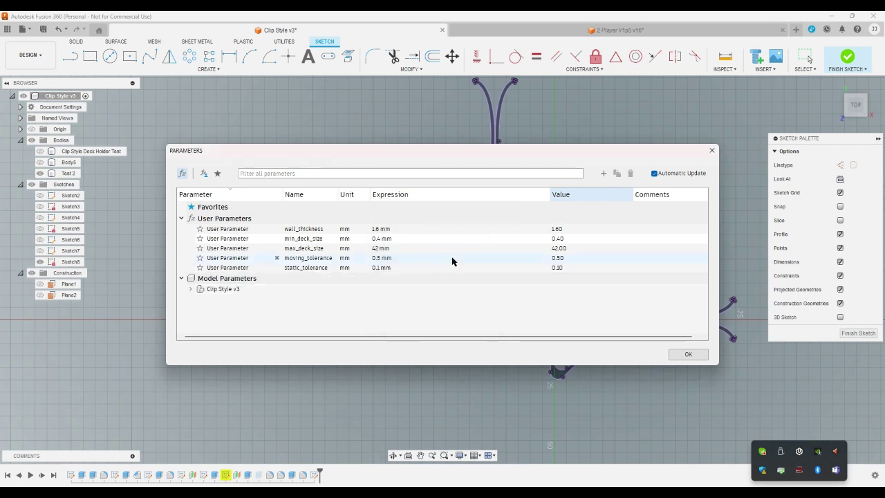
pyautogui.click(683, 353)
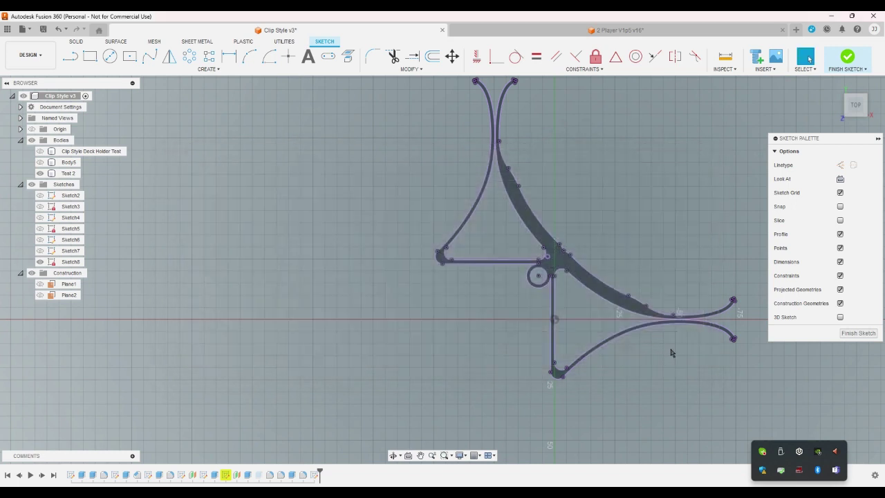
# Offset the pin circle inward by -static_tolerance to leave a clearance ring
pyautogui.click(432, 56)
pyautogui.click(546, 267)
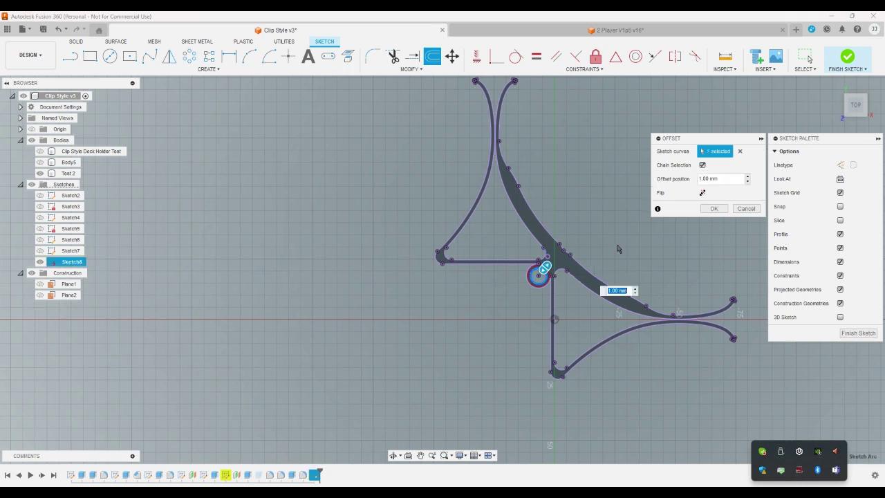
pyautogui.write('-s')
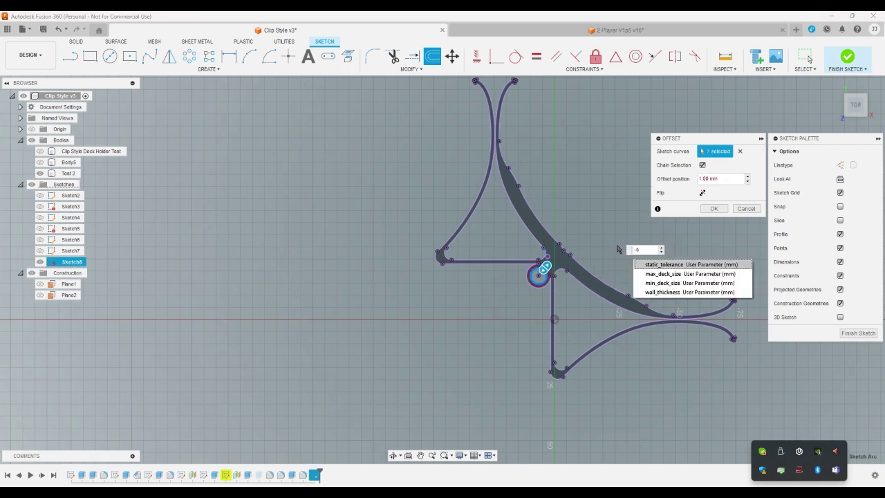
pyautogui.click(647, 266)
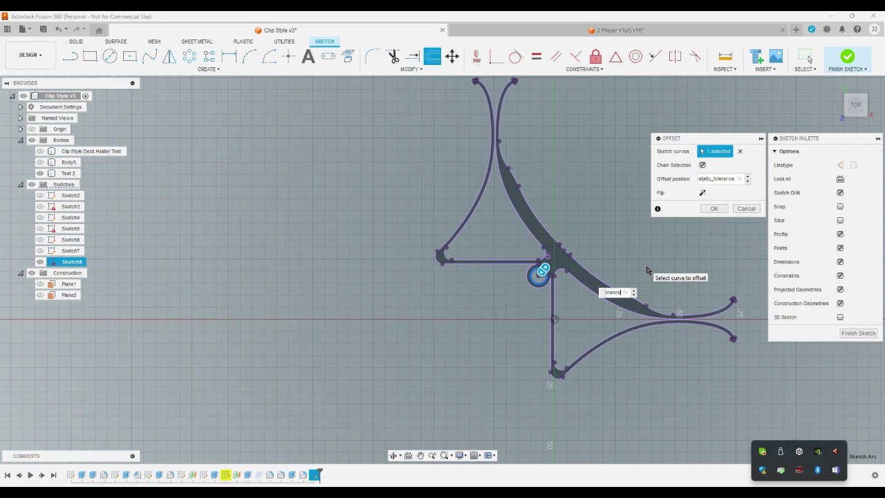
pyautogui.press('Return')
pyautogui.scroll(6, 615, 271)
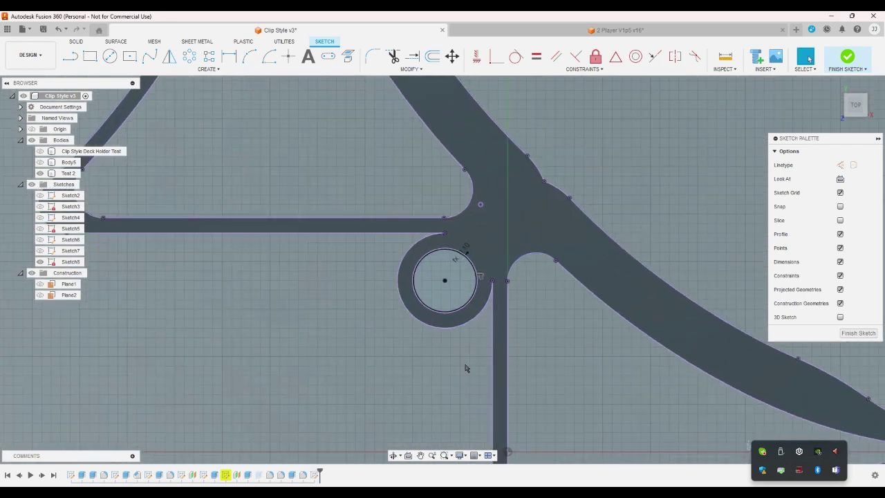
pyautogui.scroll(-2, 465, 368)
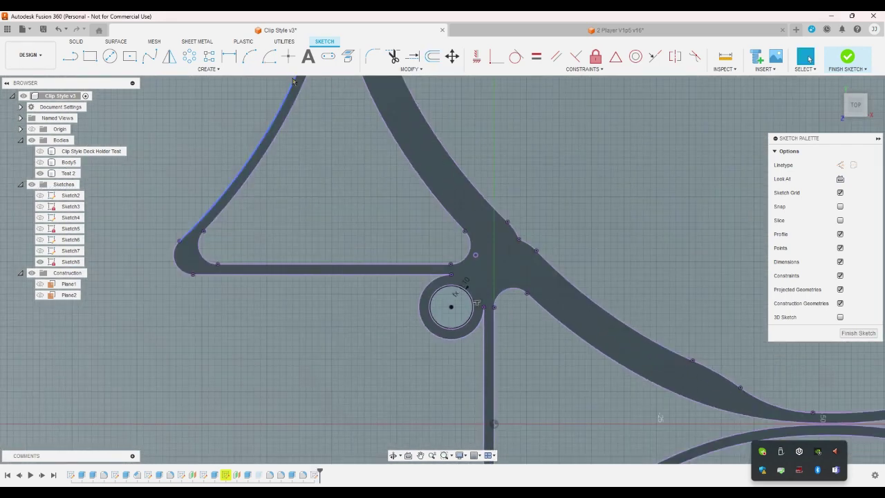
# Commit a 10 mm circle and end circle drawing
pyautogui.click(116, 60)
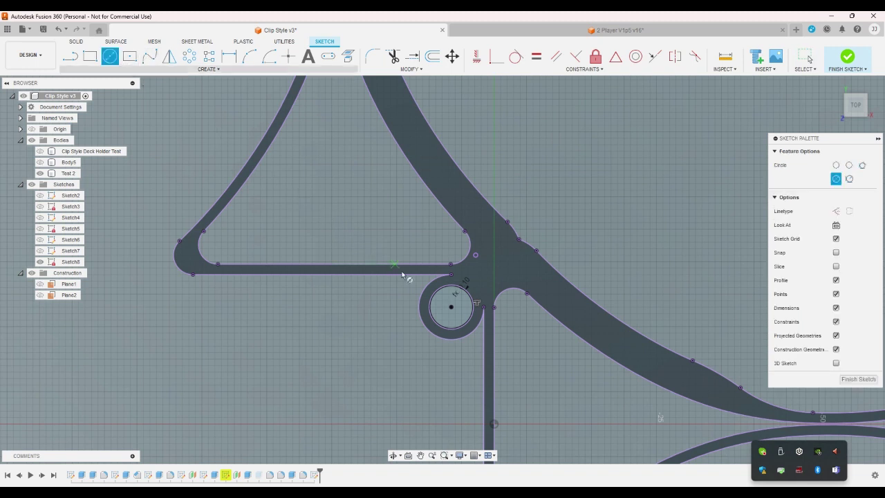
pyautogui.press('Return')
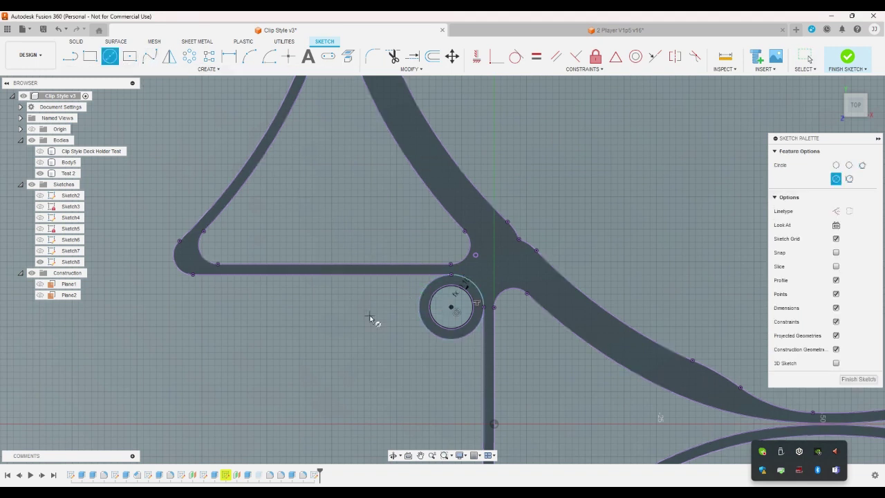
pyautogui.rightClick(380, 311)
pyautogui.click(385, 326)
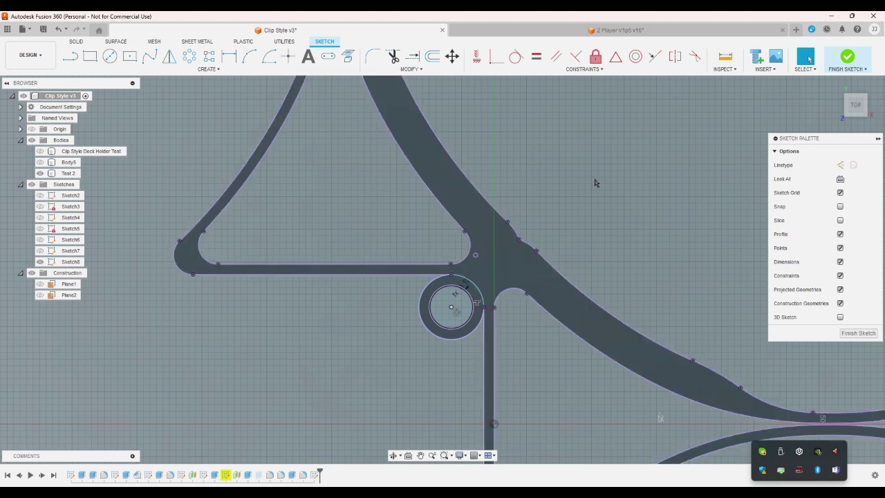
pyautogui.scroll(-5, 447, 260)
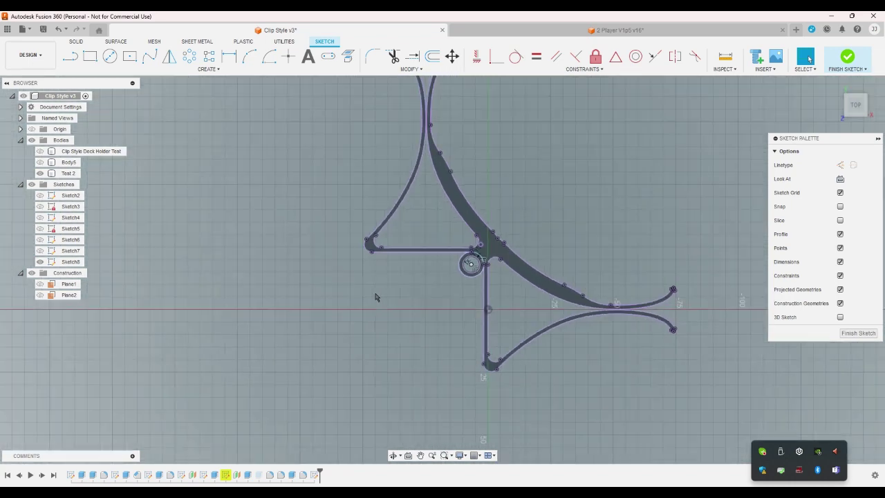
pyautogui.press('l')
pyautogui.scroll(-2, 297, 294)
# Draw a vertical, diagonal and horizontal line chain along the clip's left and bottom
pyautogui.scroll(2, 337, 265)
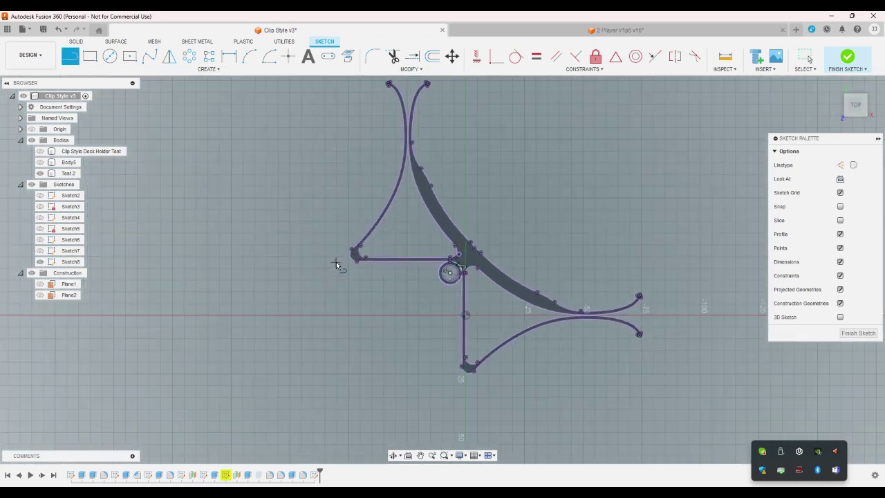
pyautogui.scroll(-1, 341, 249)
pyautogui.click(338, 105)
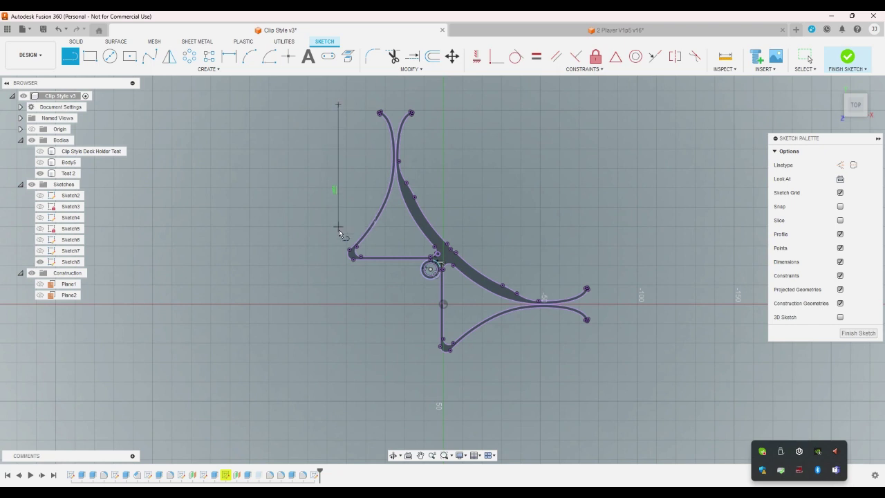
pyautogui.click(338, 274)
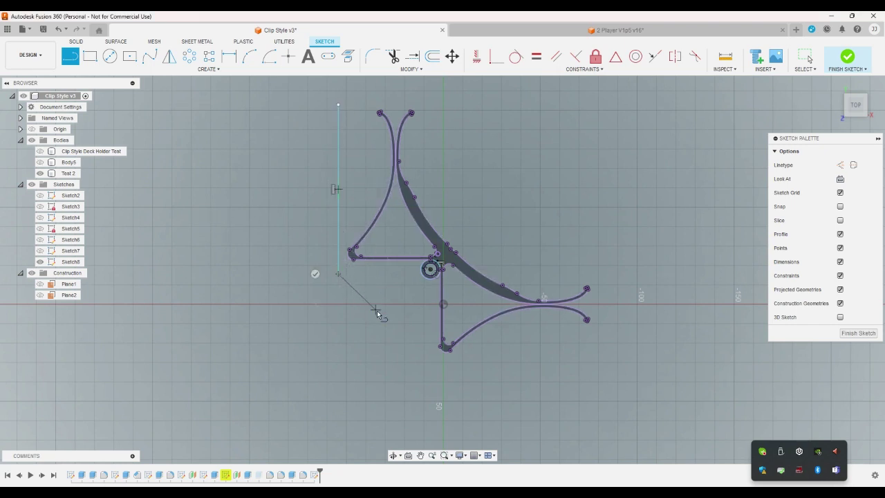
pyautogui.click(428, 354)
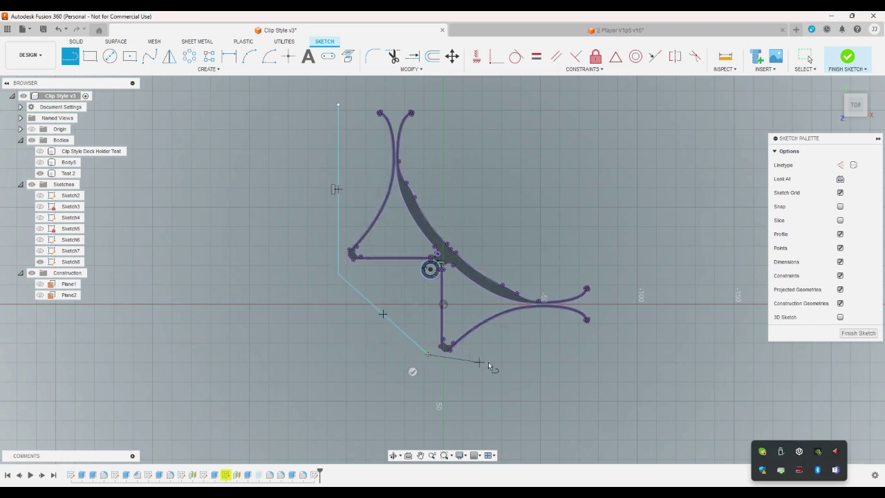
pyautogui.rightClick(603, 352)
pyautogui.click(640, 338)
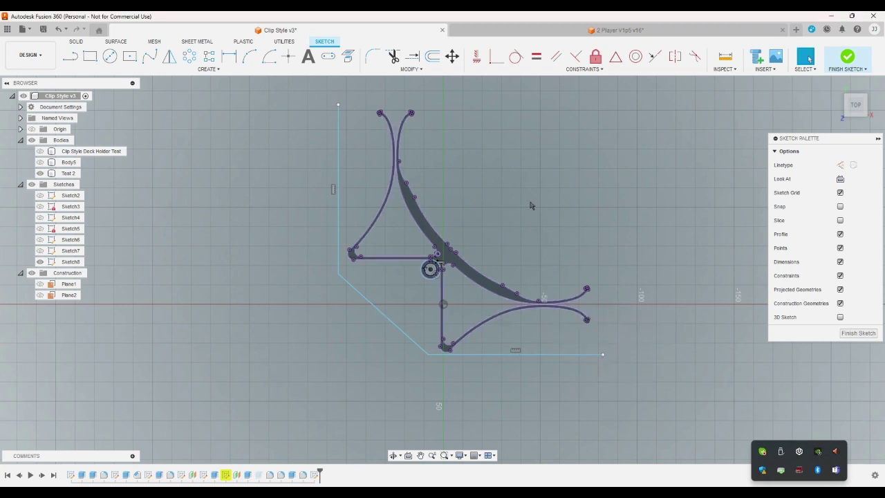
# Constrain the left line vertical and the bottom line horizontal
pyautogui.click(537, 56)
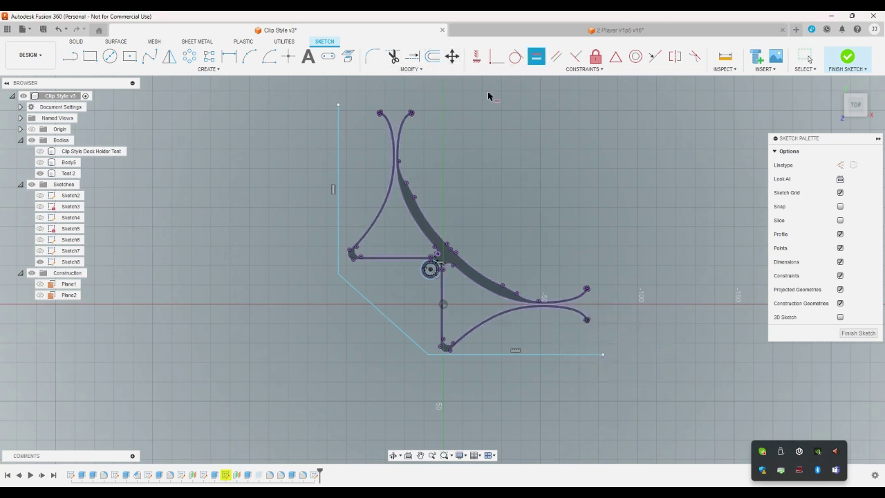
pyautogui.click(339, 166)
pyautogui.click(520, 355)
pyautogui.scroll(5, 366, 227)
pyautogui.click(249, 56)
# Draw the upper corner arc and attach it to the left vertical line
pyautogui.scroll(3, 314, 312)
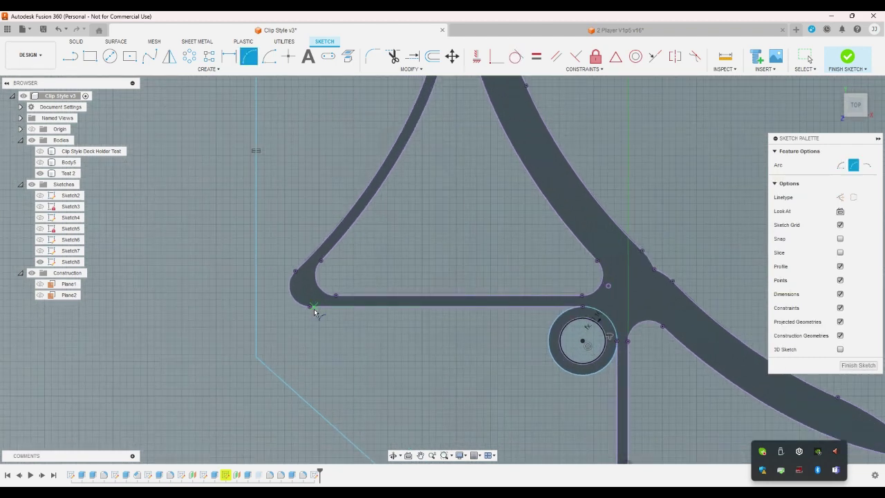
pyautogui.click(309, 306)
pyautogui.click(290, 294)
pyautogui.click(517, 56)
pyautogui.click(257, 296)
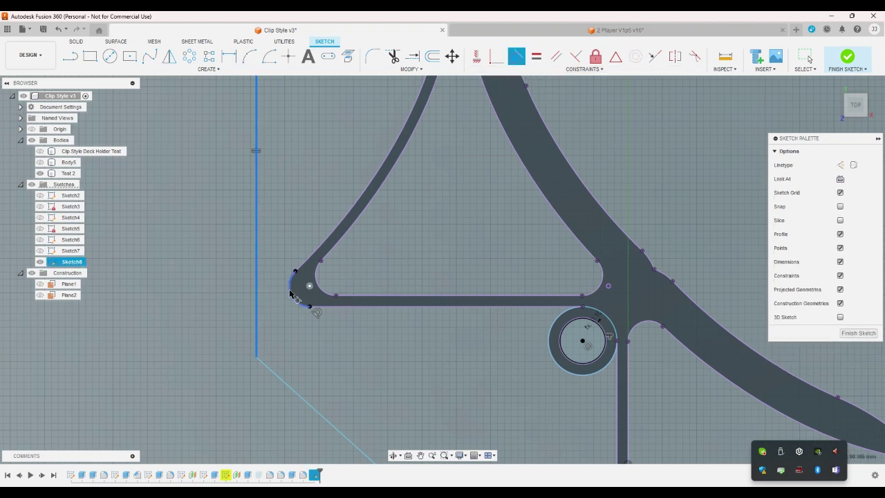
pyautogui.click(290, 287)
pyautogui.scroll(-5, 272, 283)
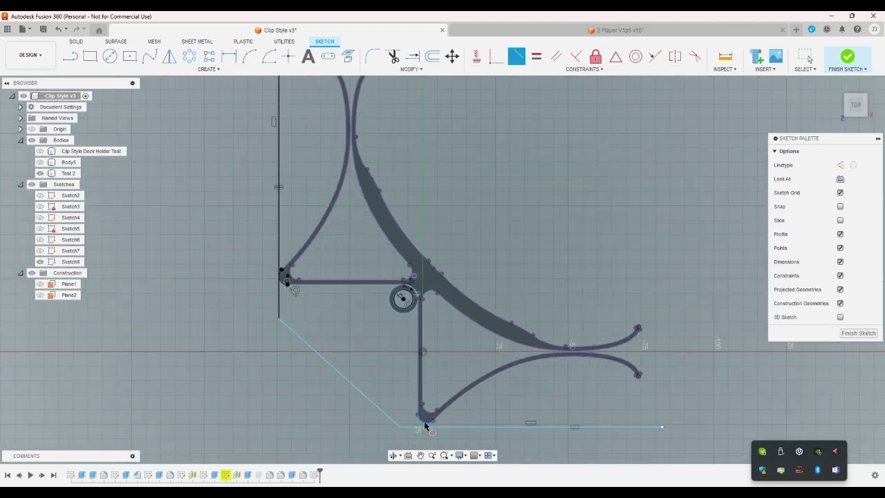
# Draw the lower corner arc and make it tangent to the bottom horizontal line
pyautogui.click(249, 56)
pyautogui.scroll(8, 417, 387)
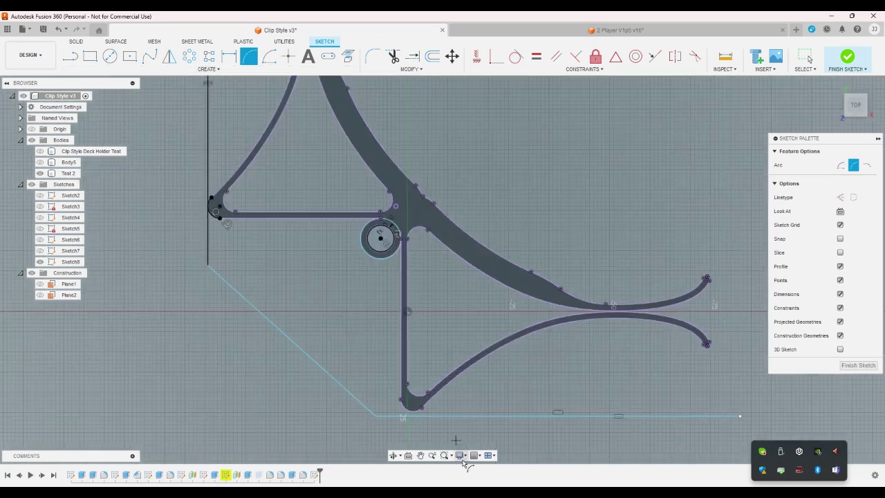
pyautogui.click(400, 382)
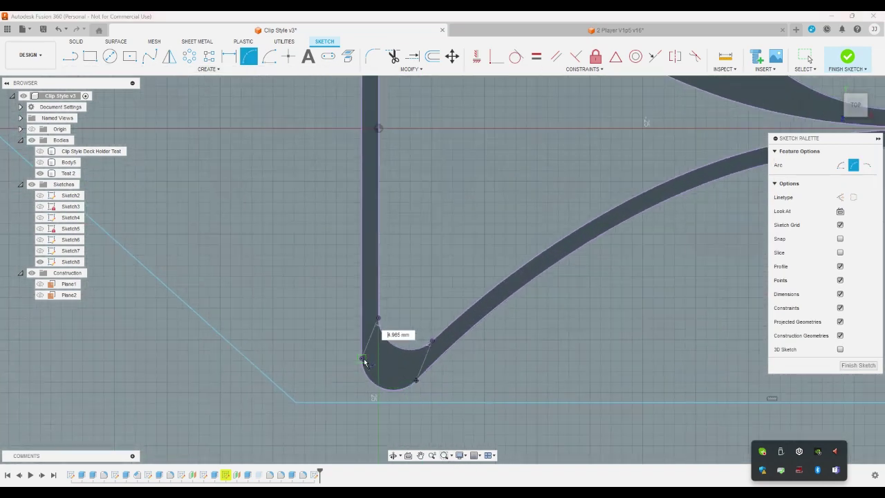
pyautogui.click(380, 385)
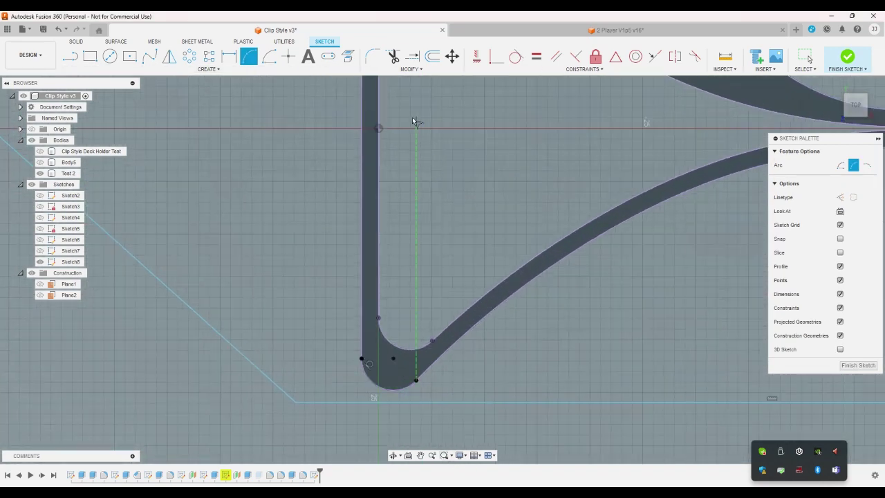
pyautogui.click(516, 57)
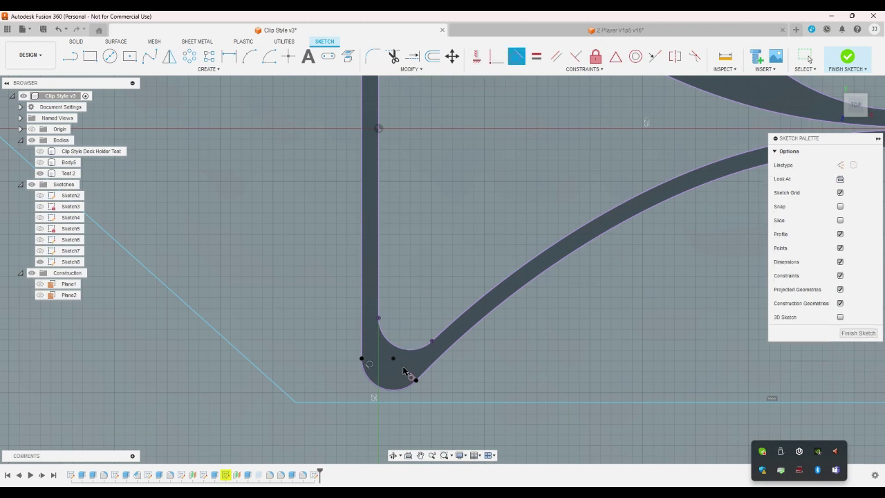
pyautogui.click(401, 403)
pyautogui.click(396, 390)
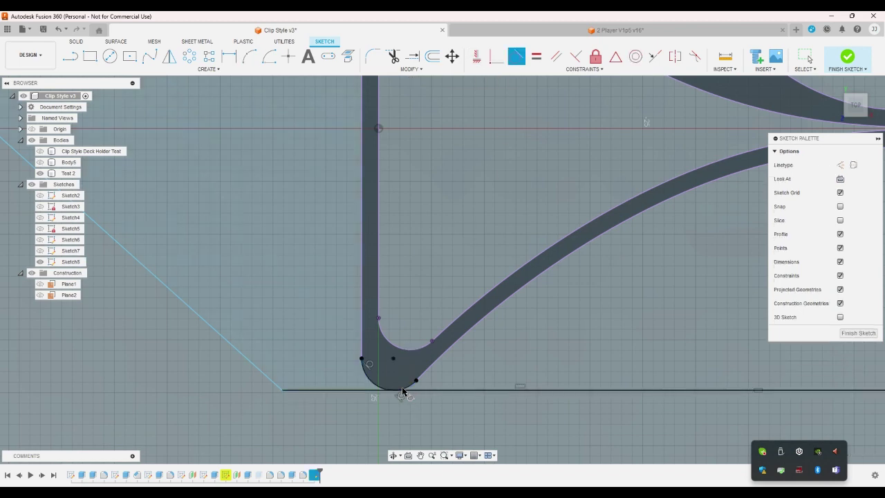
pyautogui.rightClick(421, 421)
pyautogui.press('Escape')
# Select the closed support profile
pyautogui.scroll(-3, 458, 431)
pyautogui.scroll(-2, 459, 431)
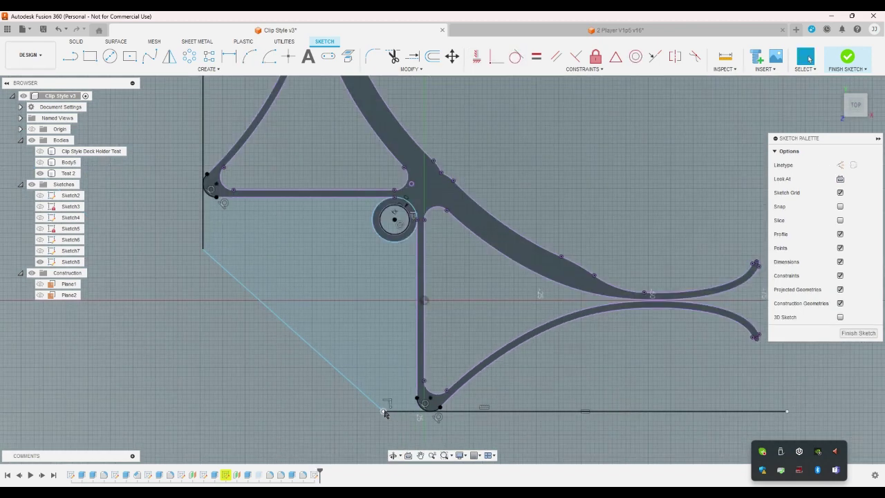
pyautogui.scroll(-3, 385, 422)
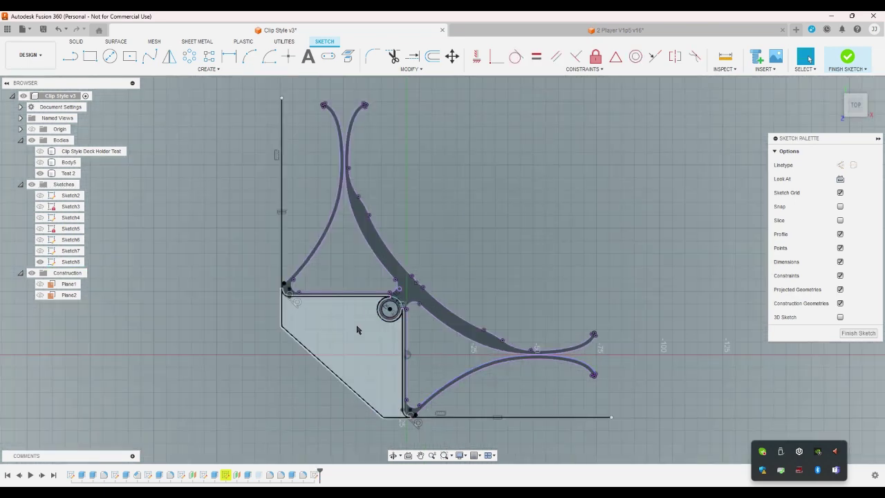
pyautogui.click(357, 330)
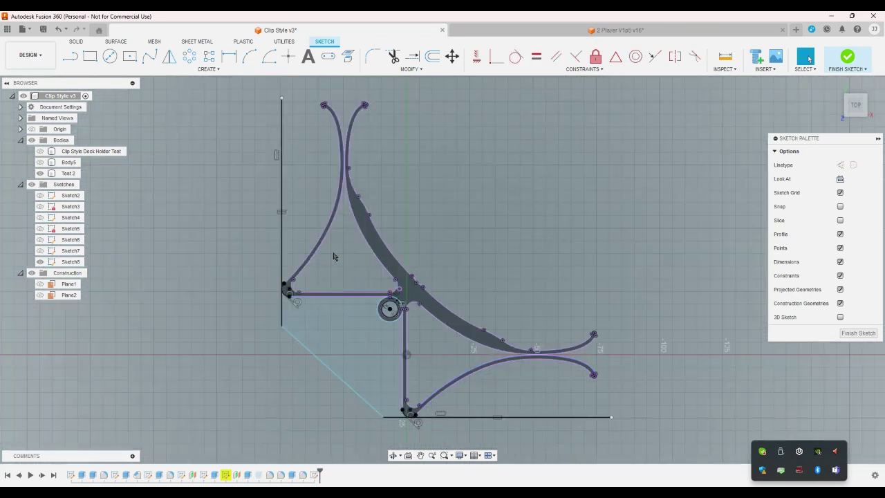
# Dimension the angle between the diagonal and vertical lines at 45°
pyautogui.click(229, 57)
pyautogui.click(341, 381)
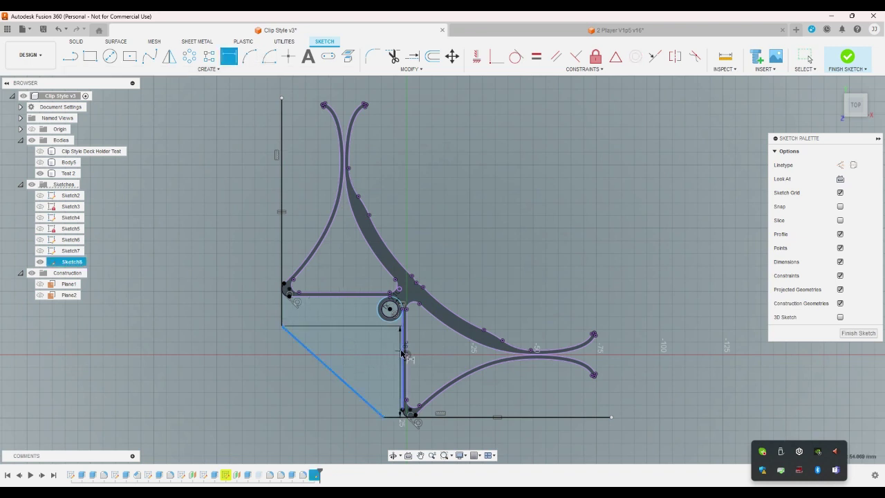
pyautogui.click(402, 353)
pyautogui.click(384, 351)
pyautogui.write('45')
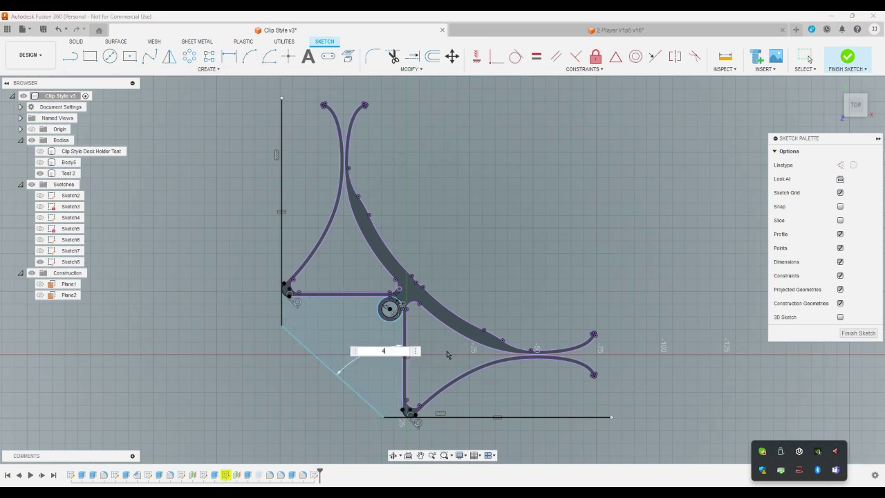
pyautogui.press('Return')
pyautogui.rightClick(518, 265)
pyautogui.press('Escape')
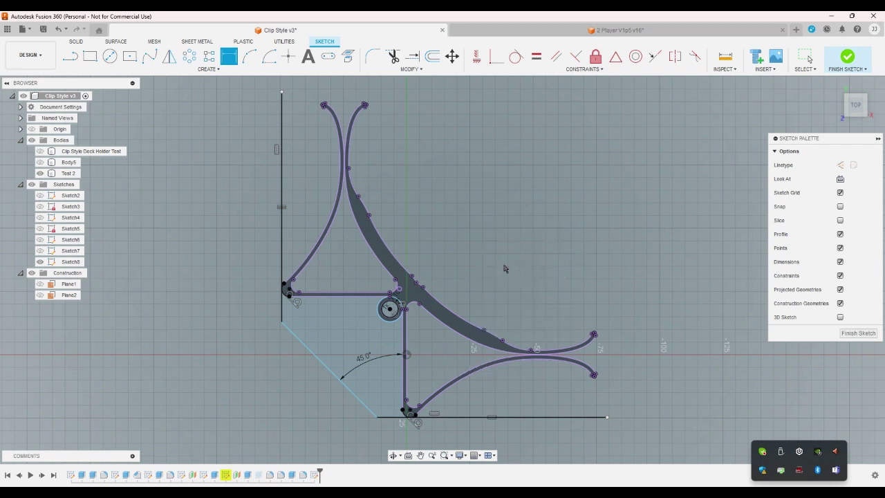
pyautogui.rightClick(496, 264)
pyautogui.click(460, 264)
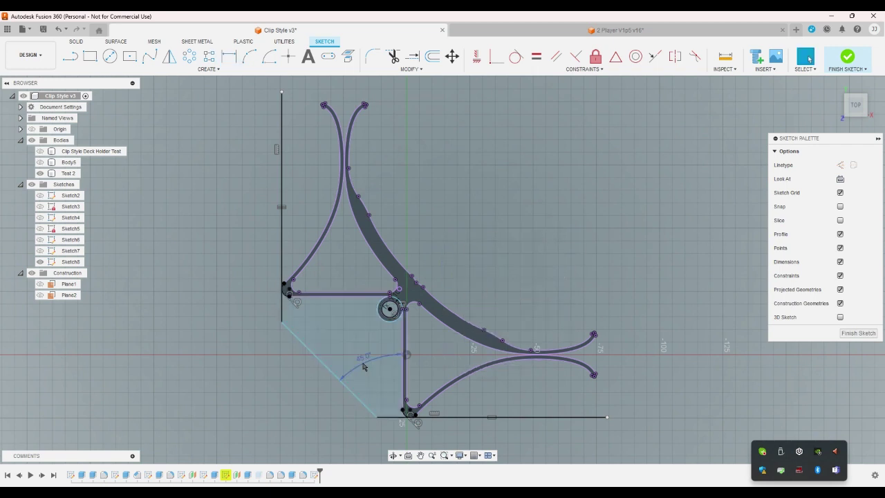
# Delete the diagonal line, then undo with Ctrl+Z to restore it
pyautogui.click(311, 354)
pyautogui.press('Delete')
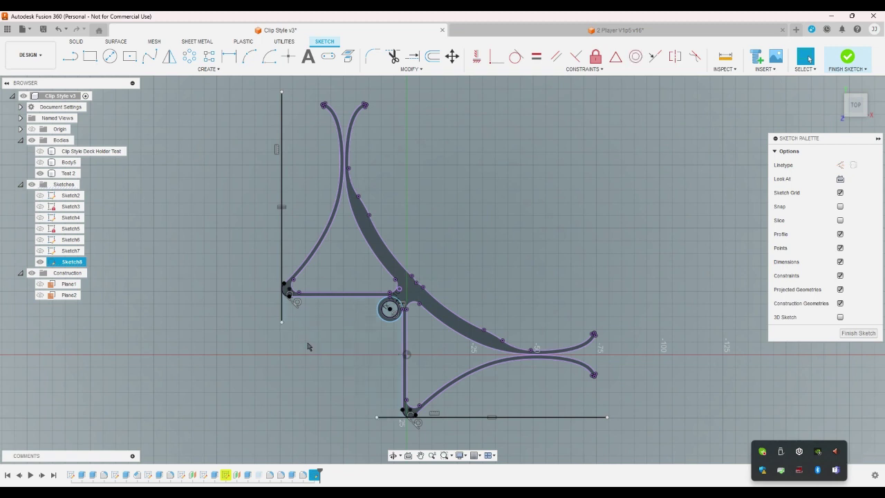
pyautogui.hotkey('ctrl', 'z')
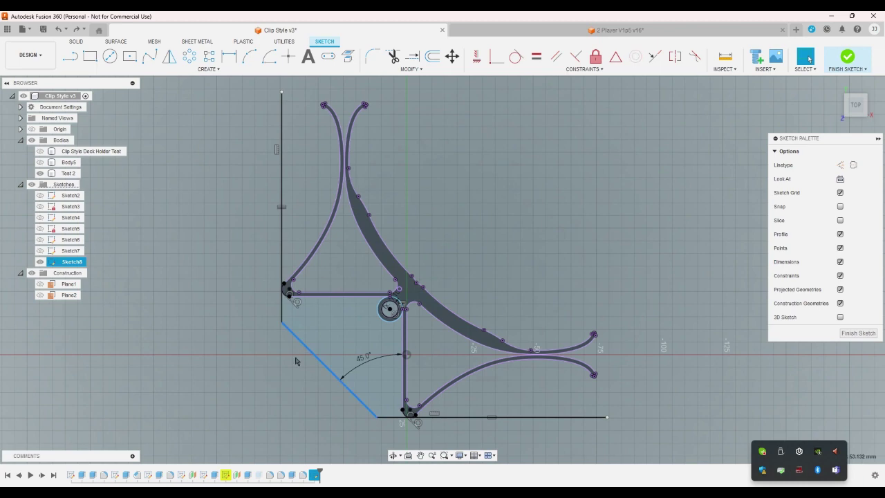
pyautogui.click(294, 361)
pyautogui.scroll(3, 285, 356)
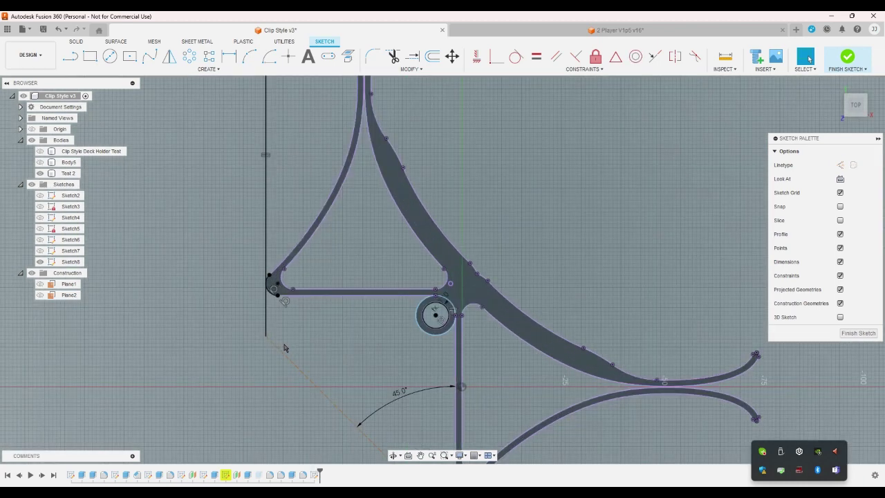
pyautogui.scroll(-3, 276, 363)
pyautogui.scroll(4, 291, 97)
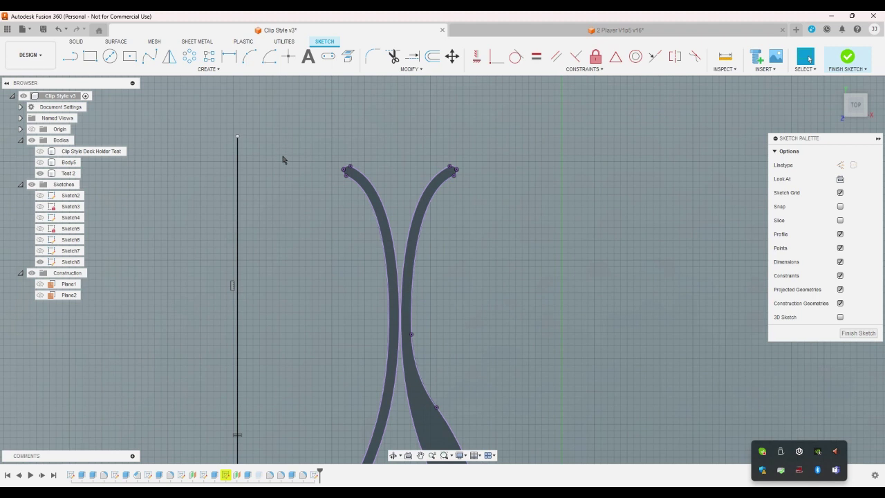
# Draw a horizontal construction line starting from the vertical line's top
pyautogui.click(70, 56)
pyautogui.press('x')
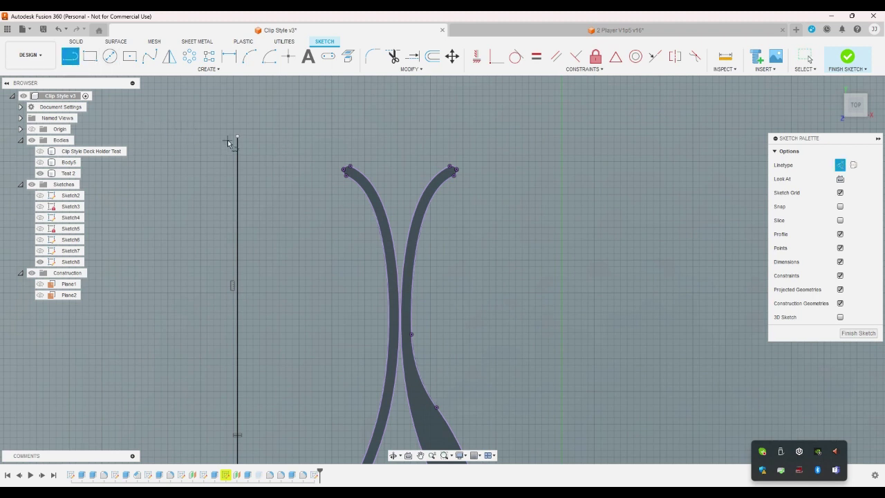
pyautogui.click(237, 137)
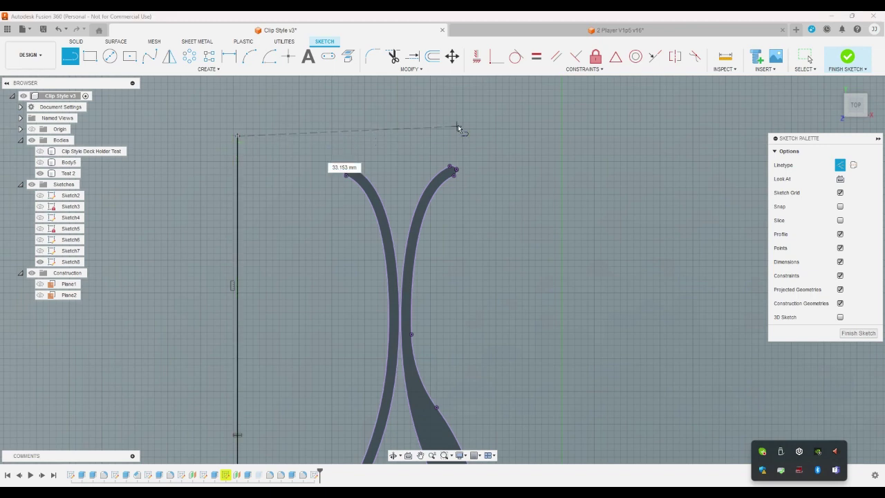
pyautogui.click(474, 136)
pyautogui.rightClick(559, 150)
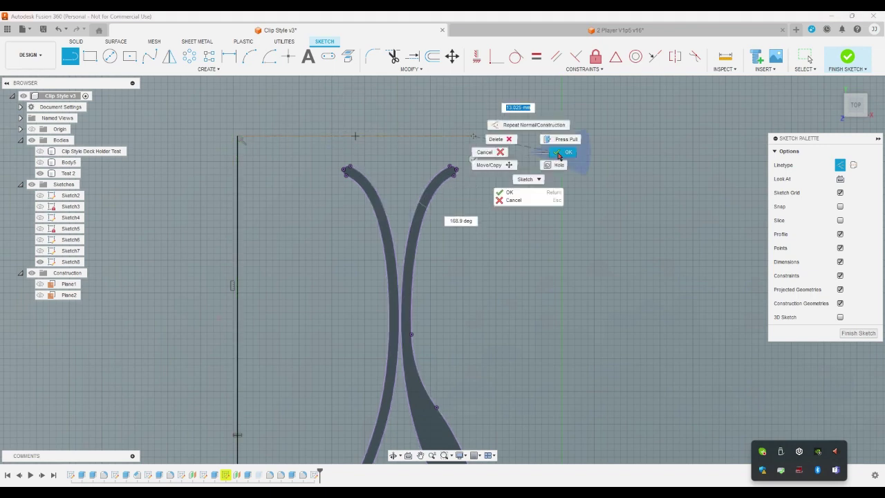
pyautogui.click(514, 147)
pyautogui.scroll(5, 351, 170)
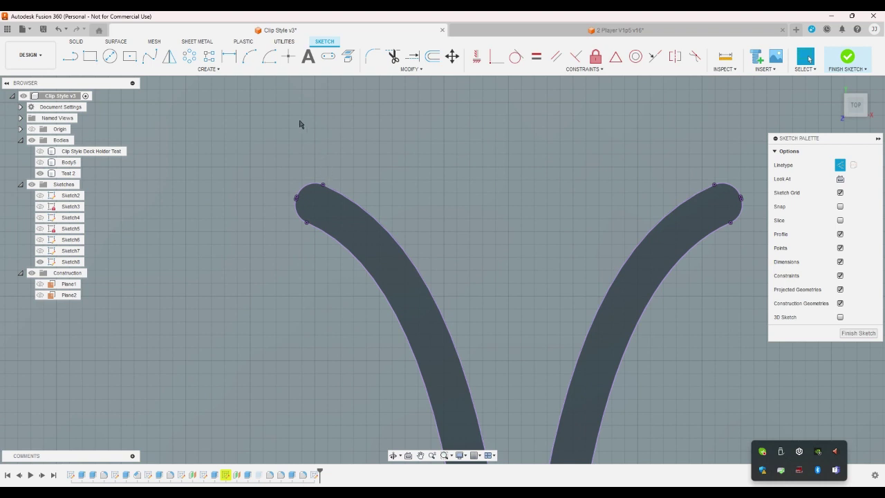
# Start an arc on the left arm's cap, then cancel it
pyautogui.click(267, 58)
pyautogui.click(297, 198)
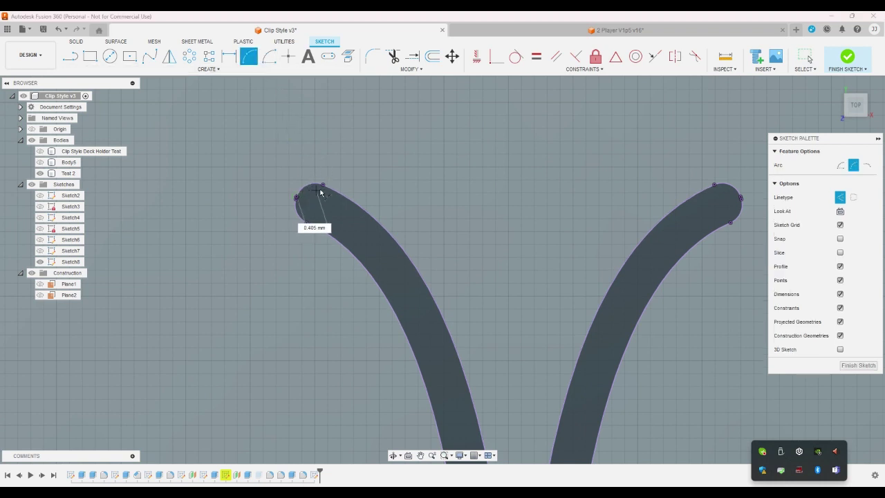
pyautogui.click(323, 186)
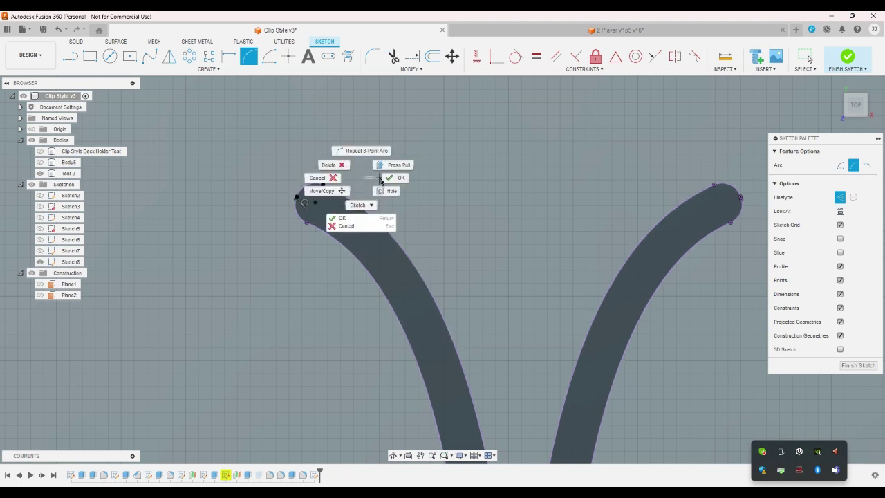
pyautogui.press('Escape')
pyautogui.scroll(-5, 415, 194)
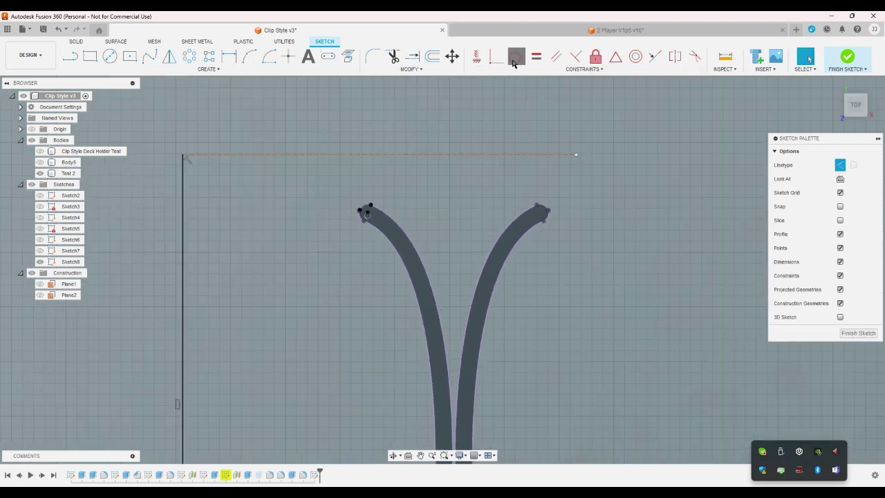
# Constrain the top construction line to touch the left arm's rounded tip
pyautogui.click(376, 155)
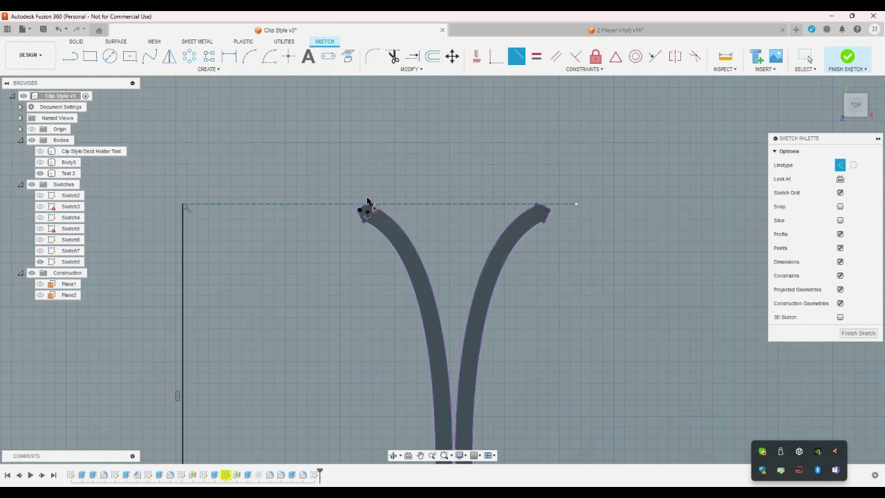
pyautogui.rightClick(367, 208)
pyautogui.click(405, 174)
pyautogui.scroll(-3, 365, 182)
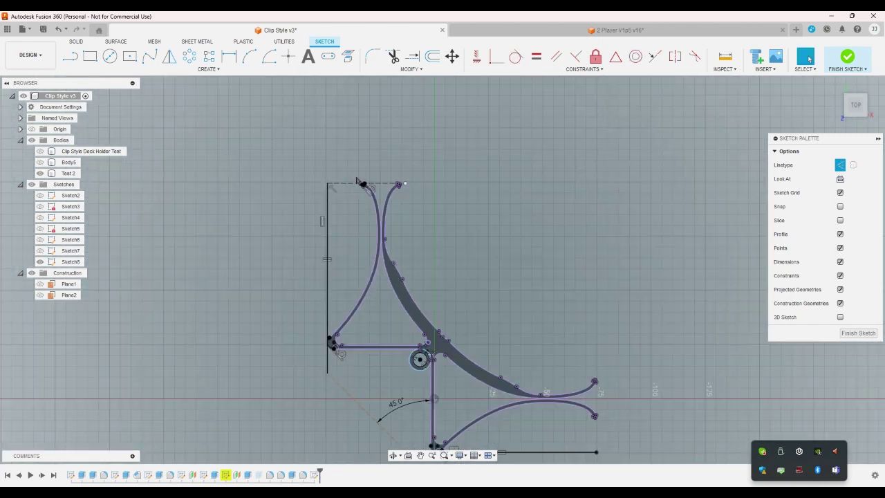
pyautogui.scroll(1, 368, 250)
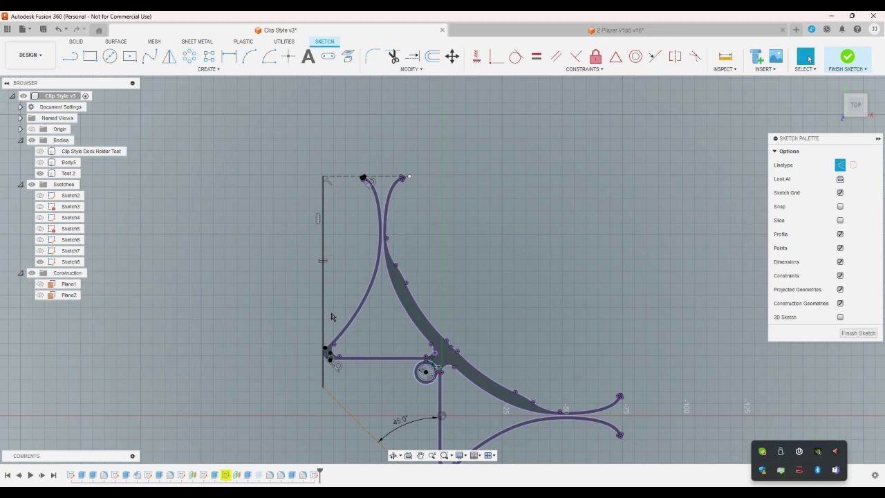
# Draw a short solid line below the left corner and constrain it vertical
pyautogui.click(70, 56)
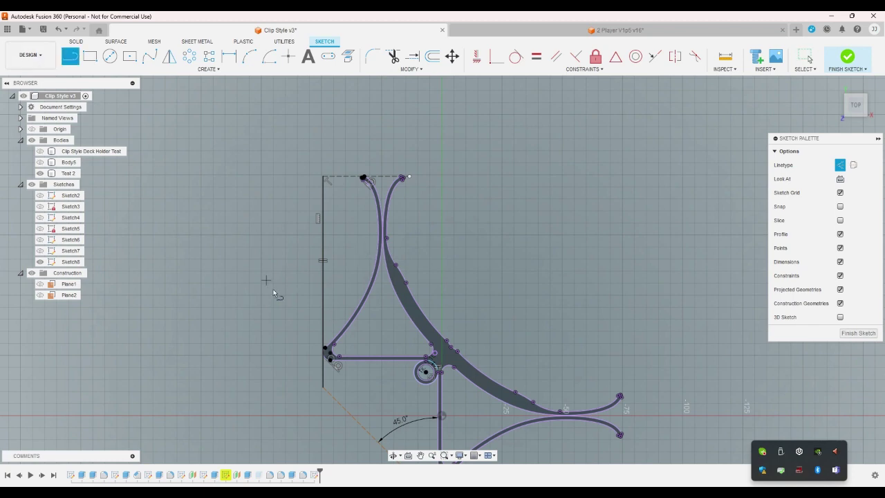
pyautogui.scroll(3, 318, 352)
pyautogui.click(337, 432)
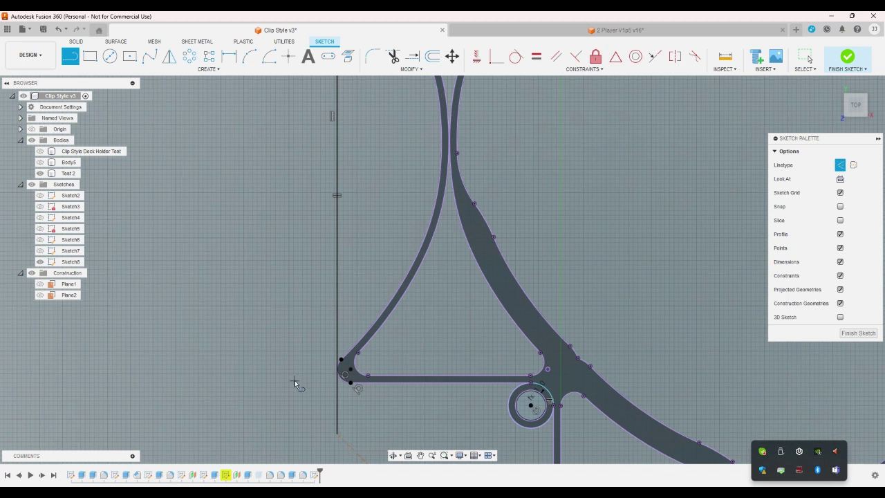
pyautogui.press('x')
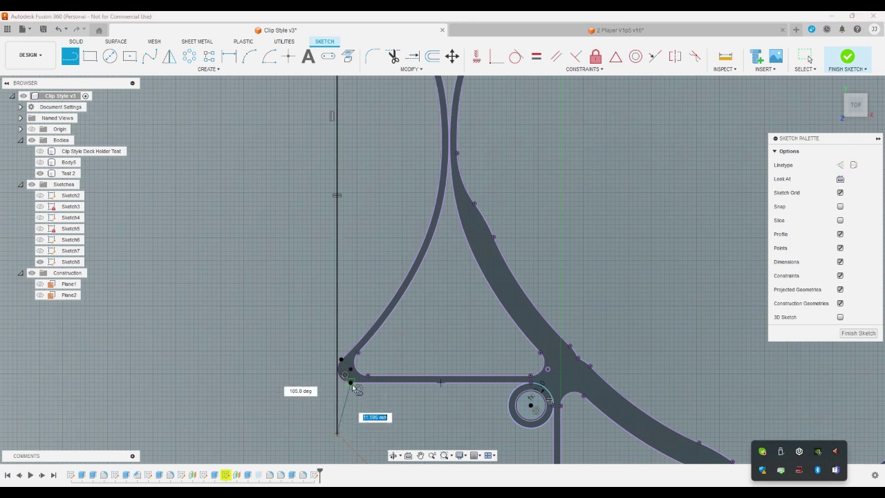
pyautogui.click(352, 383)
pyautogui.rightClick(399, 407)
pyautogui.click(437, 371)
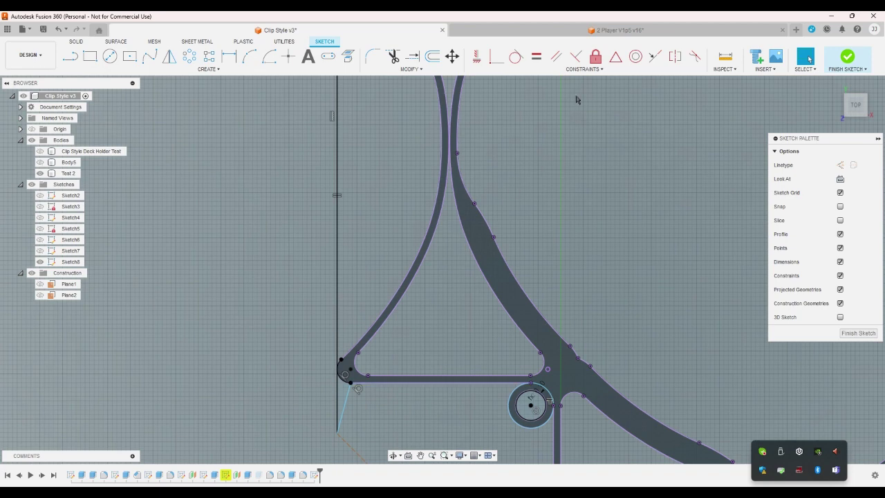
pyautogui.click(477, 56)
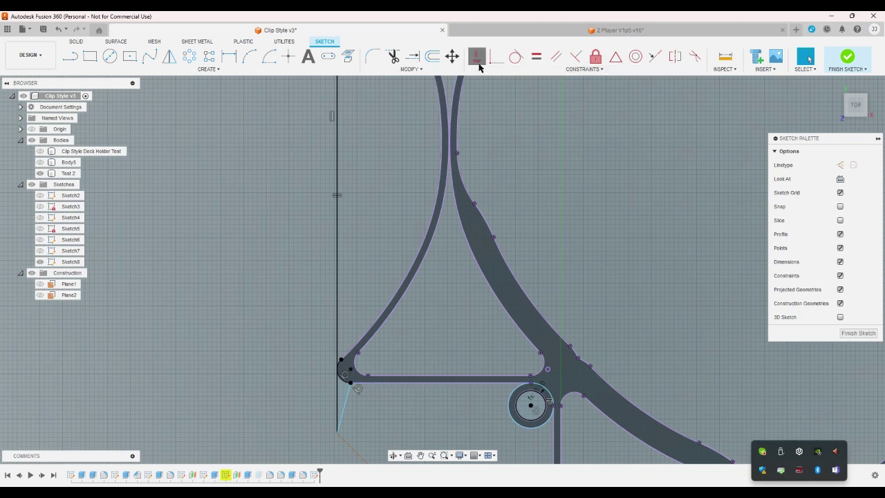
pyautogui.click(342, 408)
pyautogui.scroll(-5, 332, 409)
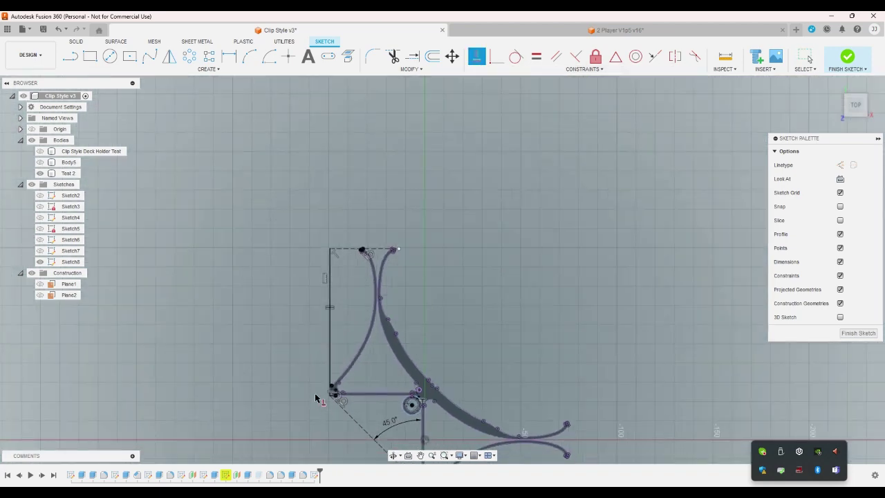
pyautogui.scroll(5, 367, 447)
pyautogui.scroll(5, 344, 423)
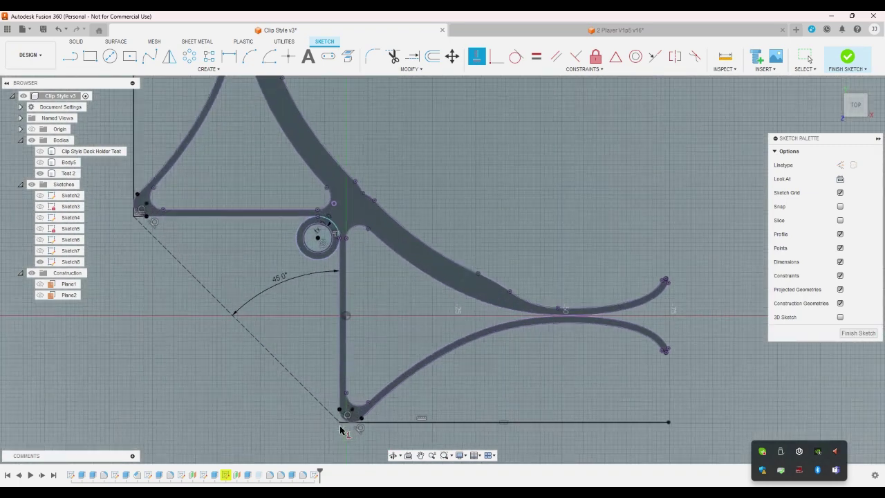
# Draw a line from the bottom corner up to the arc's end, closing the profile
pyautogui.press('l')
pyautogui.scroll(3, 320, 363)
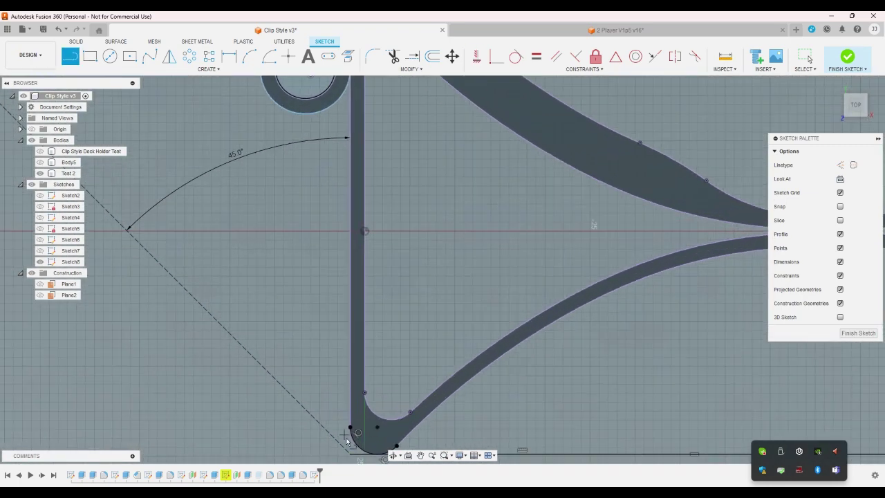
pyautogui.click(350, 455)
pyautogui.click(350, 427)
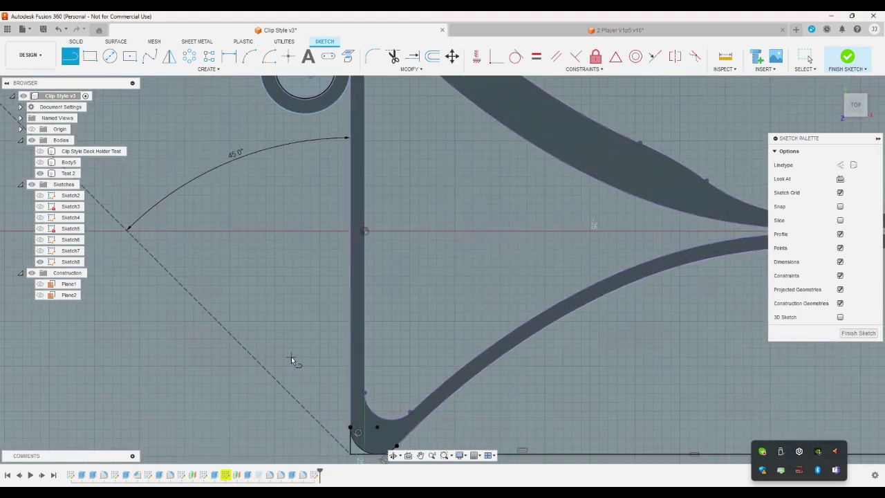
pyautogui.rightClick(292, 356)
pyautogui.click(316, 360)
# Zoom around the sketch to inspect the whole clip profile
pyautogui.scroll(-6, 315, 339)
pyautogui.scroll(5, 194, 255)
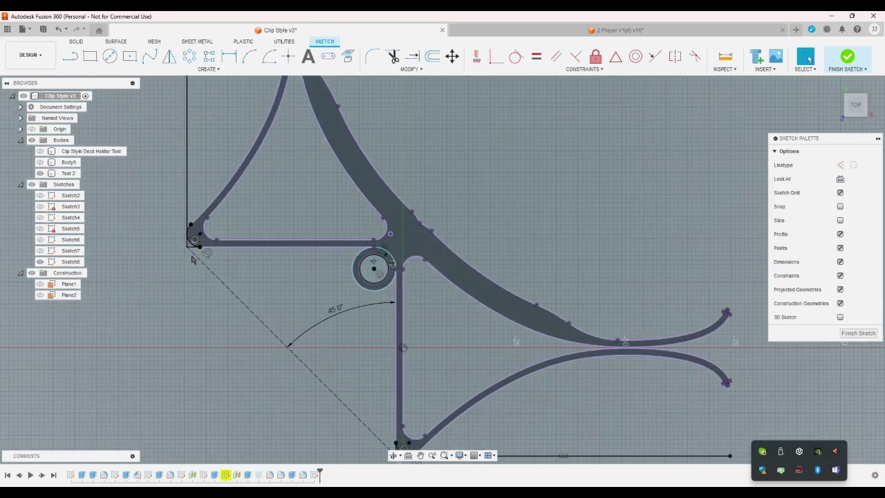
pyautogui.scroll(3, 194, 254)
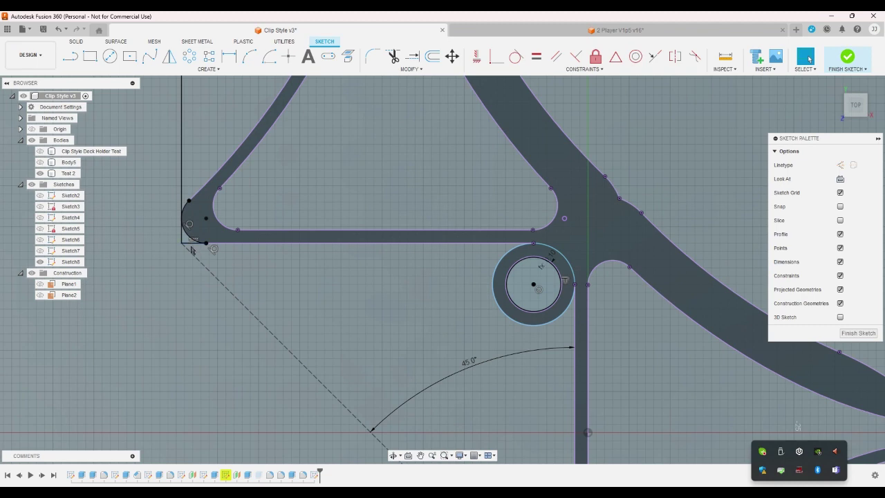
pyautogui.scroll(-5, 208, 305)
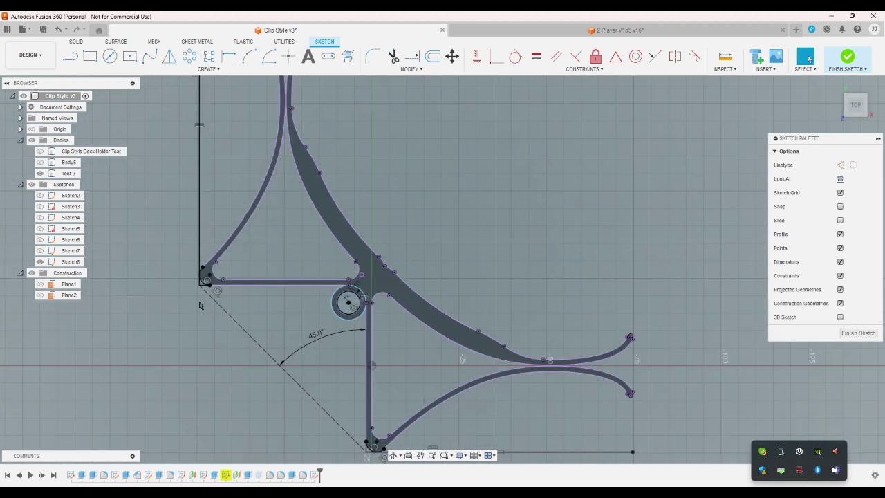
pyautogui.scroll(5, 314, 415)
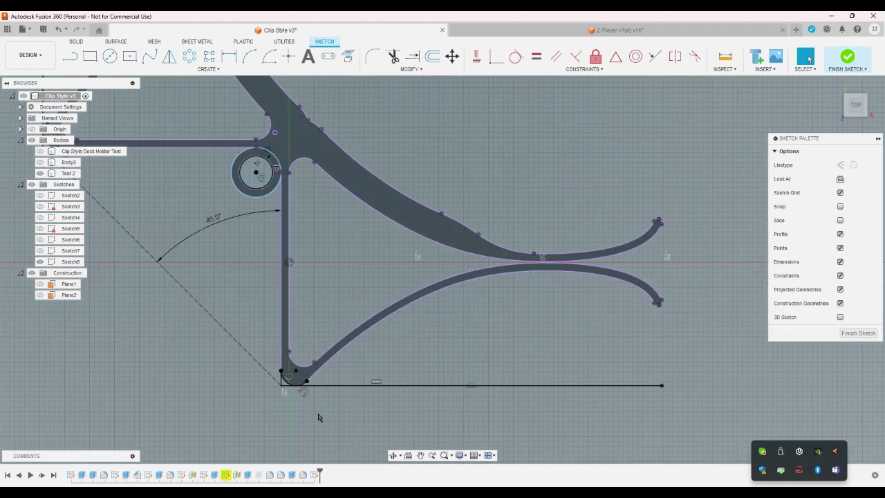
pyautogui.scroll(-2, 315, 417)
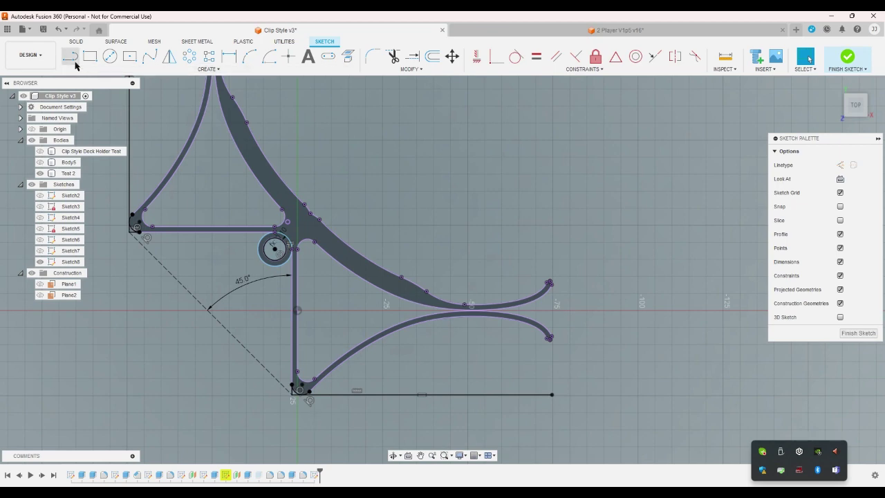
pyautogui.scroll(-3, 490, 456)
pyautogui.scroll(4, 380, 228)
pyautogui.scroll(2, 374, 224)
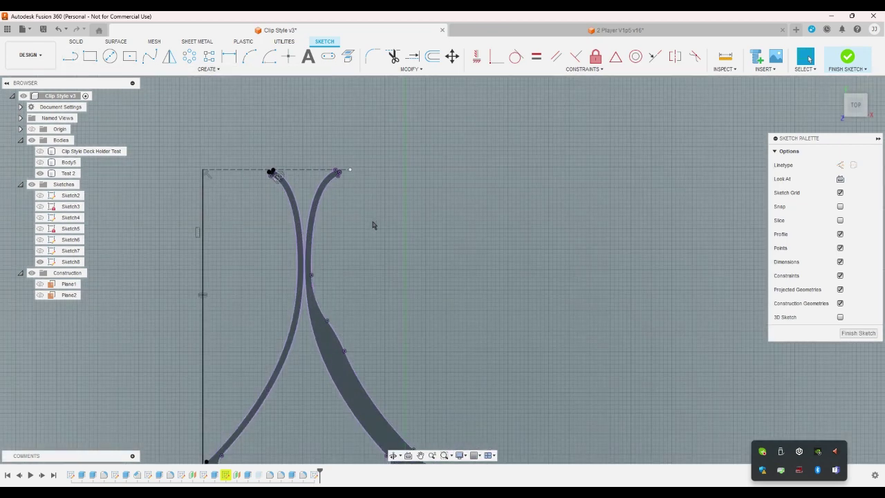
pyautogui.scroll(-3, 372, 225)
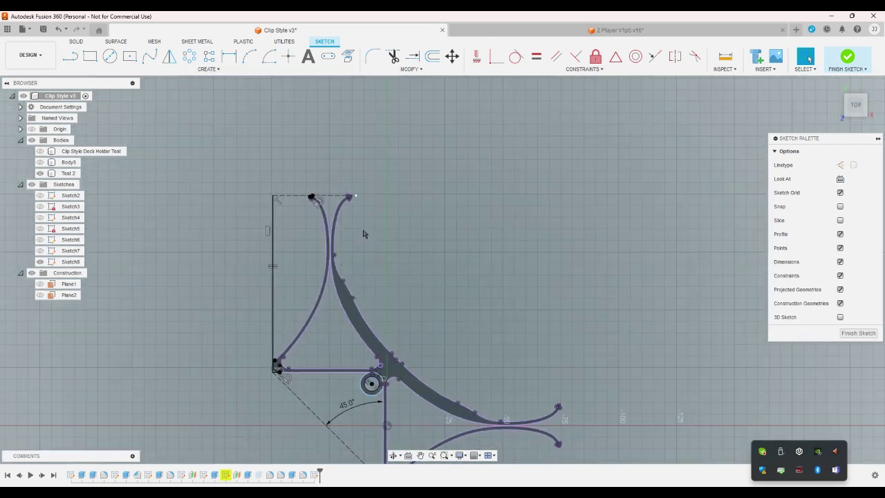
pyautogui.scroll(6, 361, 212)
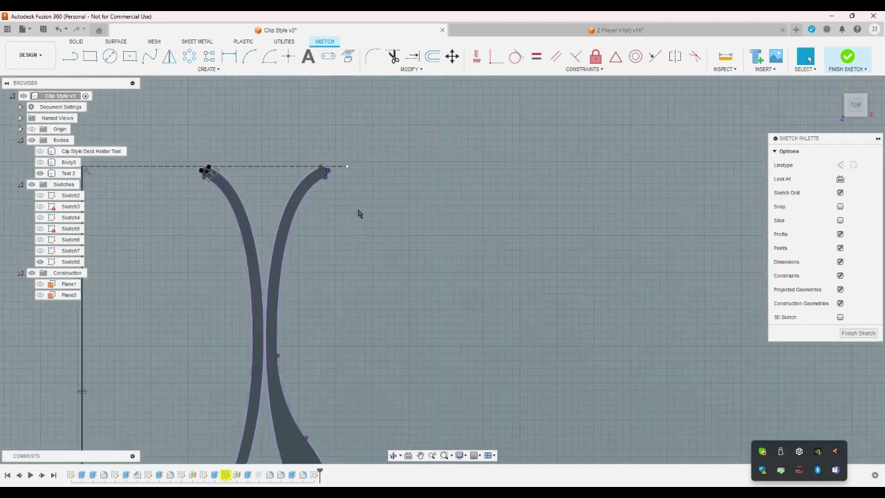
pyautogui.scroll(-5, 358, 214)
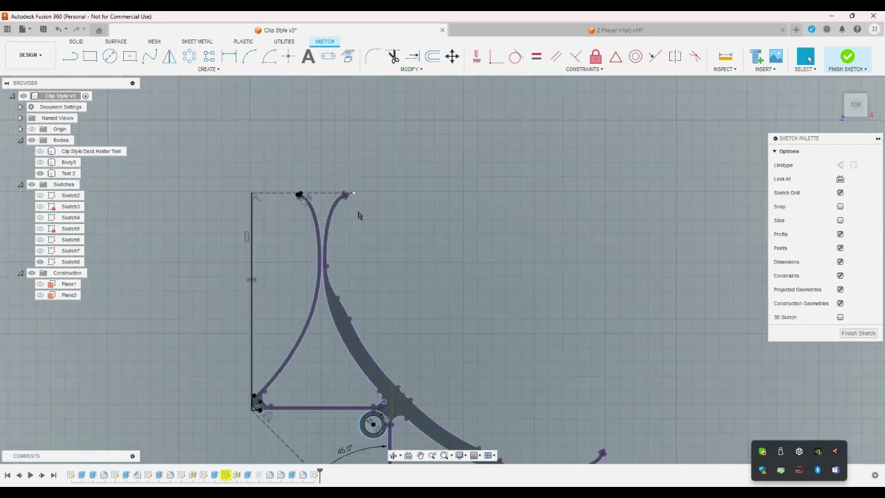
pyautogui.scroll(-2, 360, 215)
pyautogui.scroll(2, 381, 211)
pyautogui.scroll(-2, 381, 211)
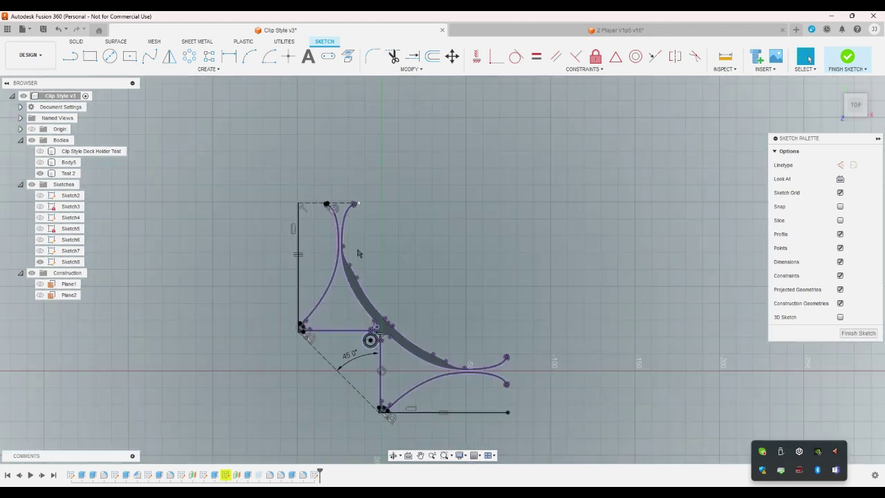
pyautogui.scroll(4, 341, 357)
pyautogui.scroll(5, 255, 312)
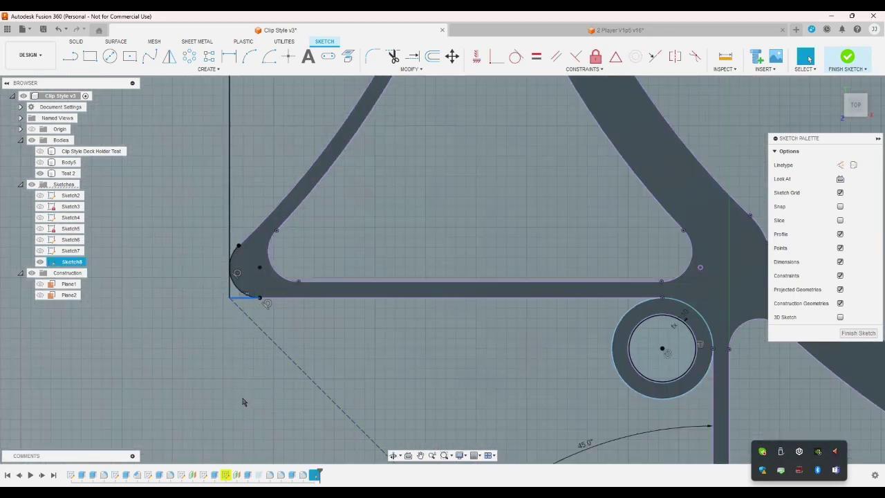
pyautogui.scroll(1, 240, 314)
pyautogui.scroll(1, 240, 314)
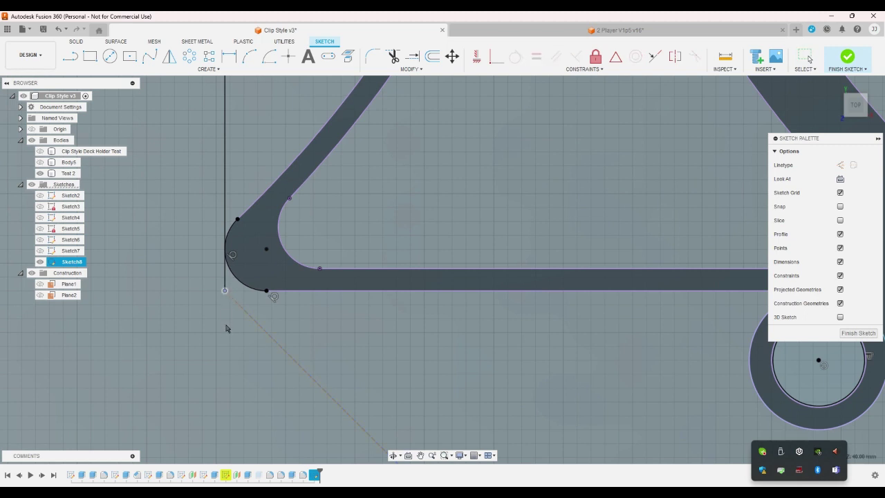
pyautogui.scroll(-2, 228, 324)
# Draw a line from the profile's lower-left corner to below the pin circle
pyautogui.click(69, 62)
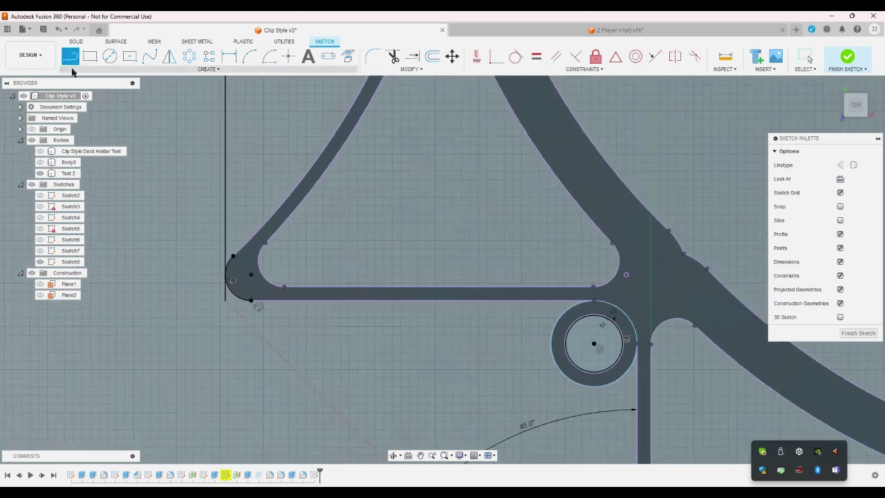
pyautogui.click(225, 303)
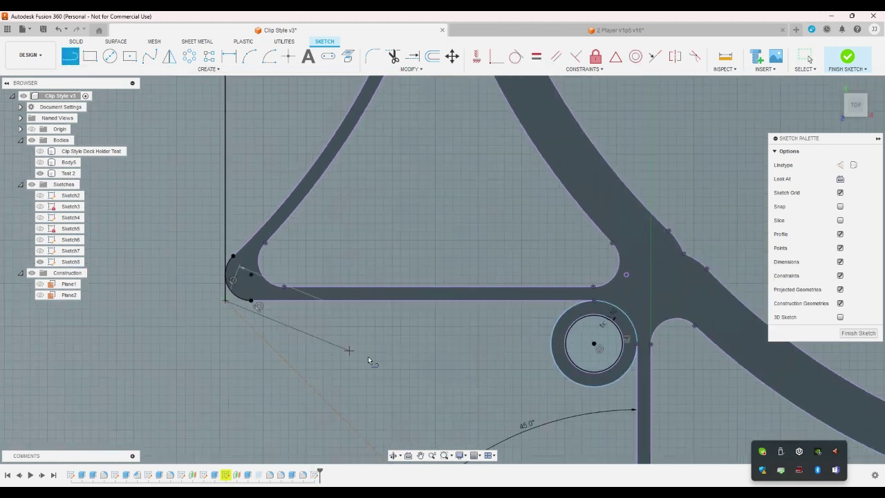
pyautogui.click(598, 401)
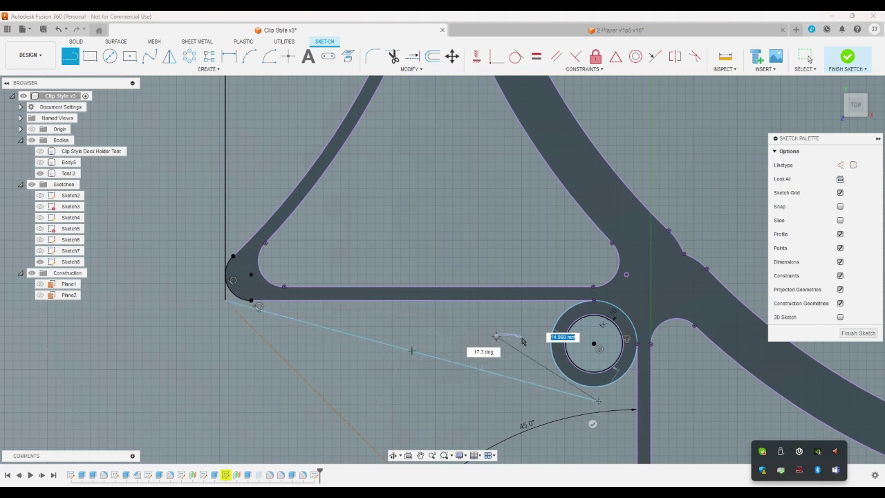
pyautogui.rightClick(497, 338)
pyautogui.click(499, 309)
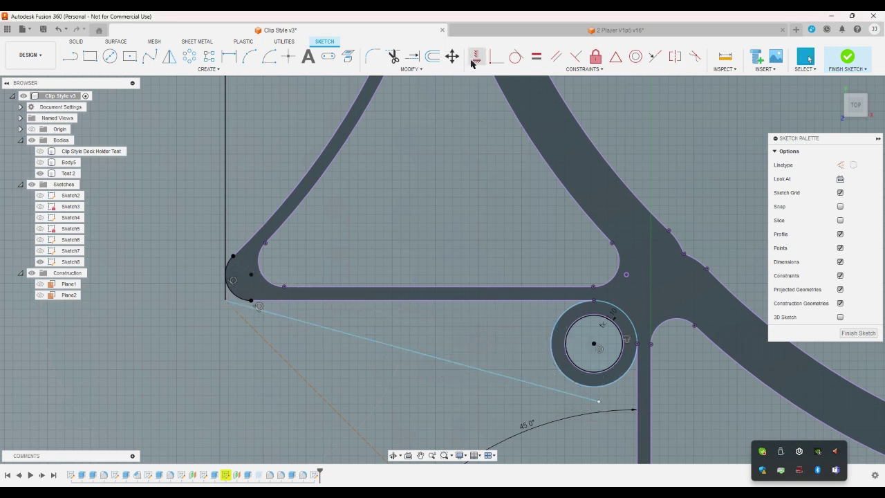
# Constrain the new line horizontal and tangent to the bottom of the pin circle
pyautogui.click(516, 56)
pyautogui.click(531, 380)
pyautogui.click(557, 374)
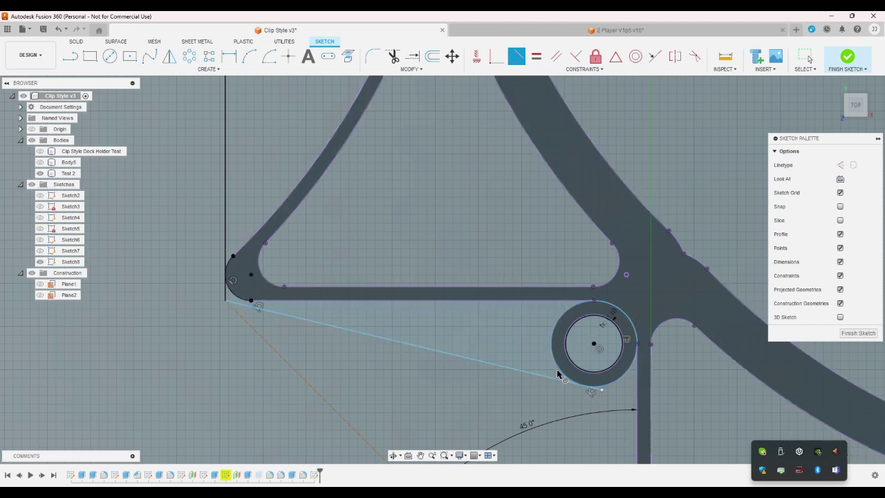
pyautogui.click(477, 56)
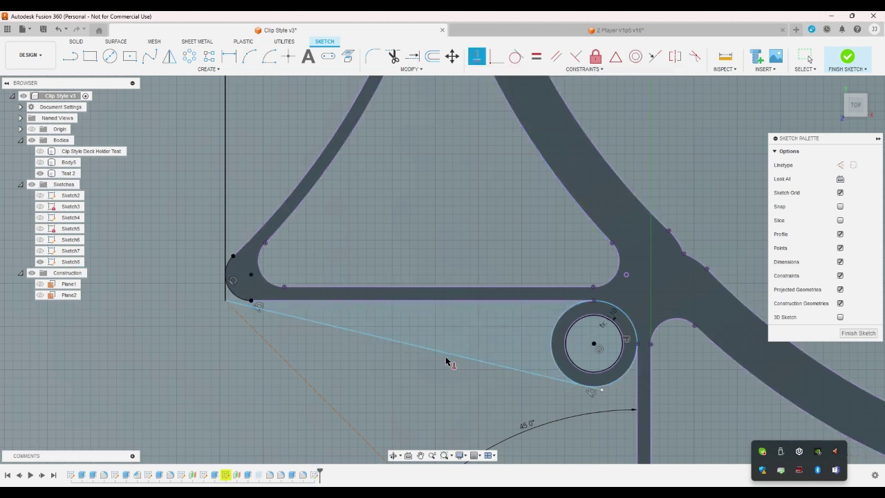
pyautogui.click(449, 354)
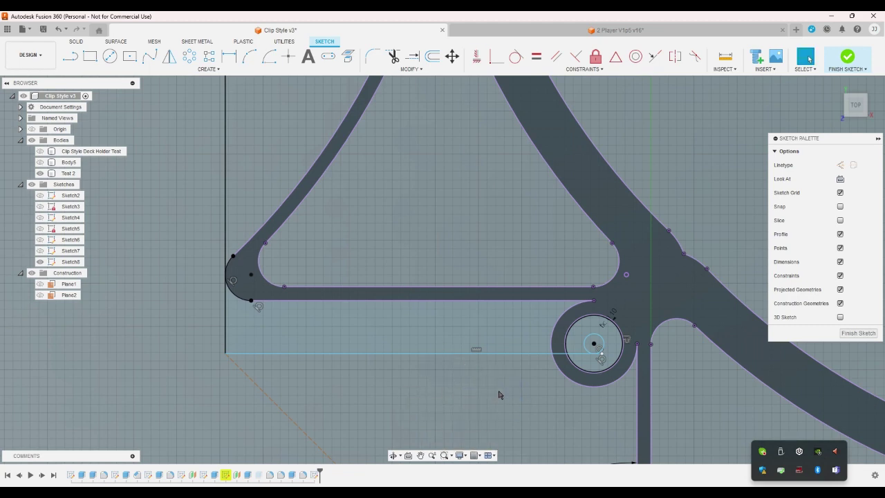
pyautogui.press('Escape')
pyautogui.click(517, 56)
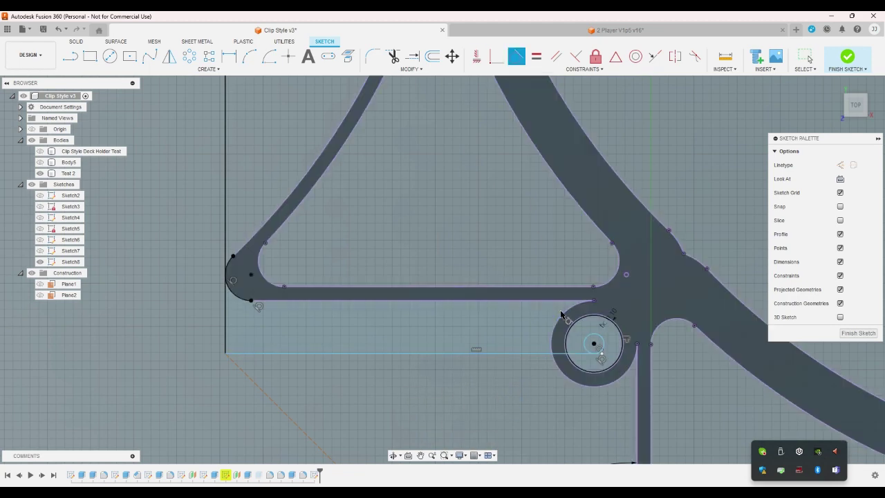
pyautogui.click(592, 343)
pyautogui.click(559, 325)
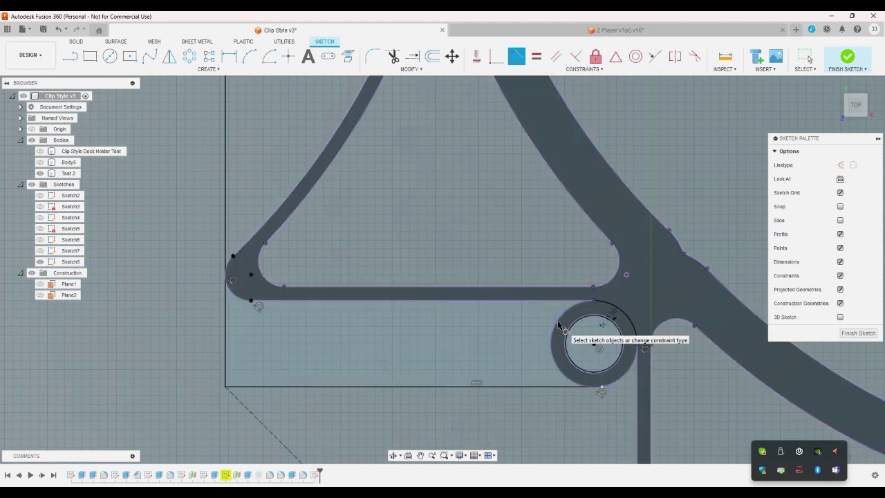
pyautogui.rightClick(544, 425)
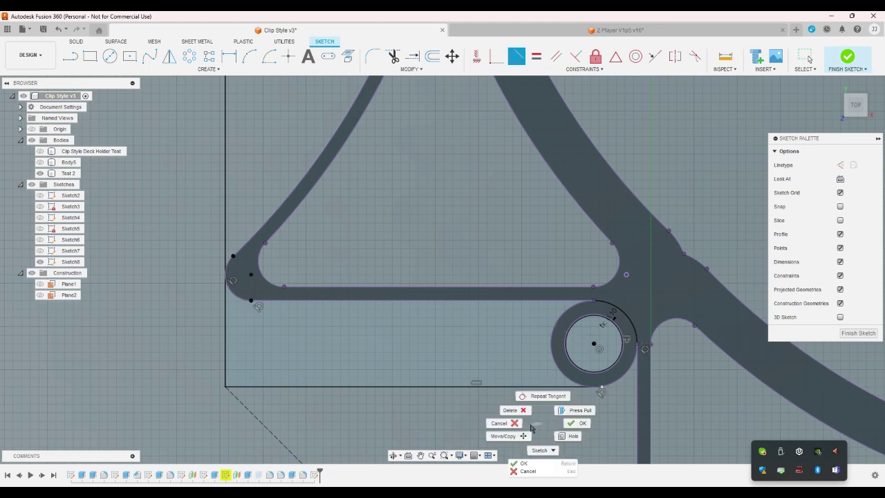
pyautogui.click(501, 423)
# Draw a vertical line from the bottom line's left end up past the pin circle
pyautogui.scroll(-5, 406, 278)
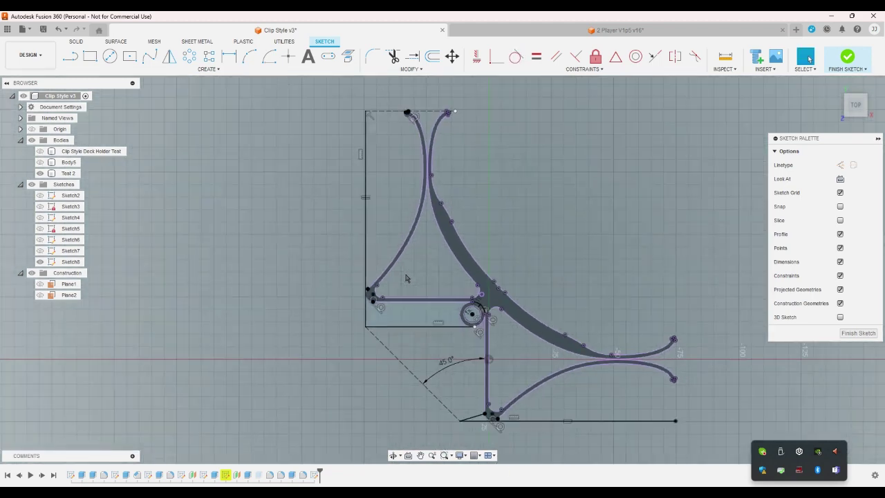
pyautogui.scroll(1, 456, 392)
pyautogui.click(477, 418)
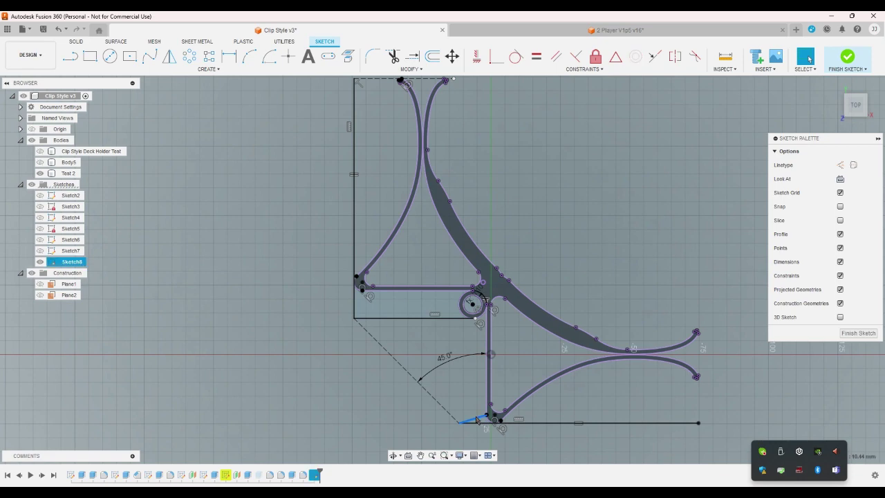
pyautogui.click(70, 56)
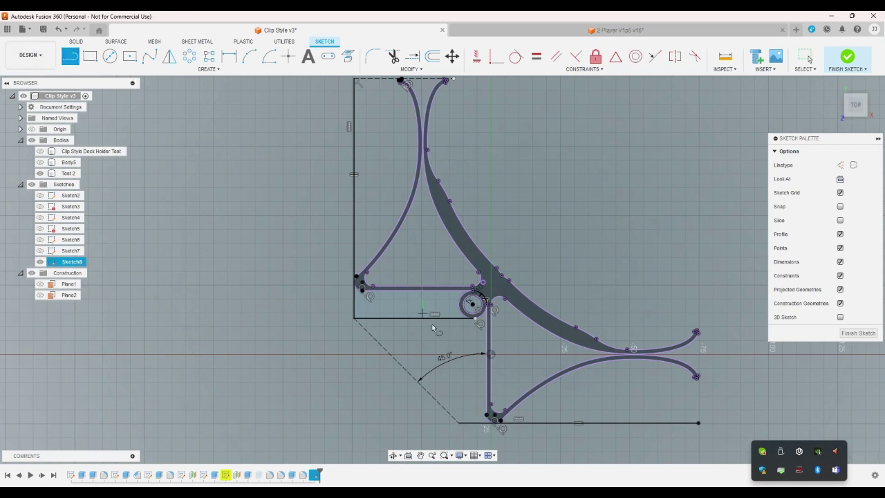
pyautogui.scroll(1, 465, 437)
pyautogui.scroll(-3, 465, 437)
pyautogui.scroll(3, 467, 423)
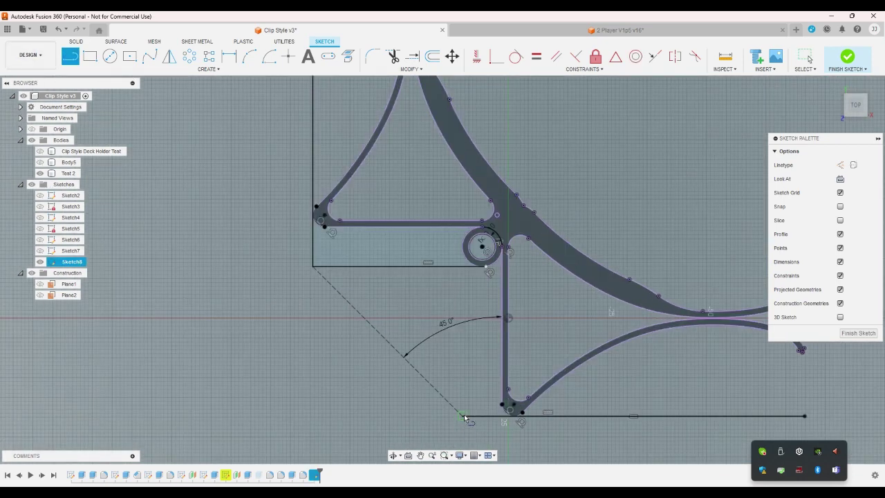
pyautogui.click(462, 417)
pyautogui.click(462, 239)
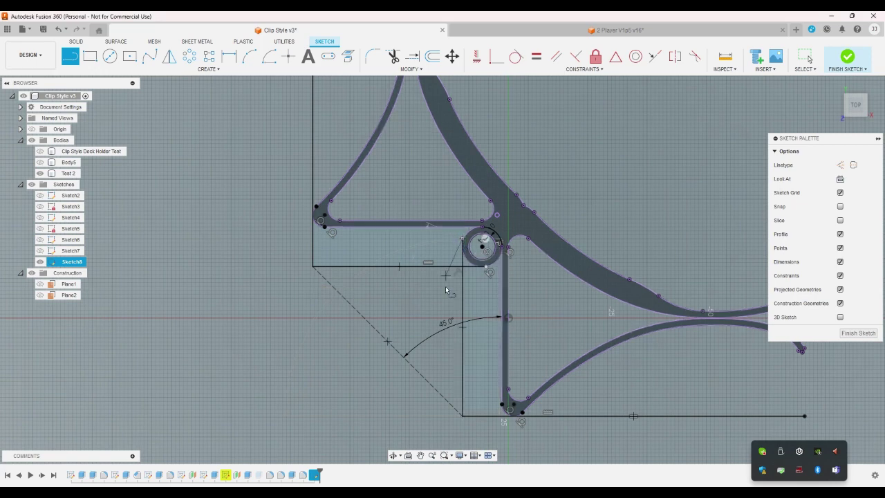
pyautogui.rightClick(444, 302)
pyautogui.click(473, 304)
# Trim off the stub above the pin circle's left edge
pyautogui.scroll(5, 476, 283)
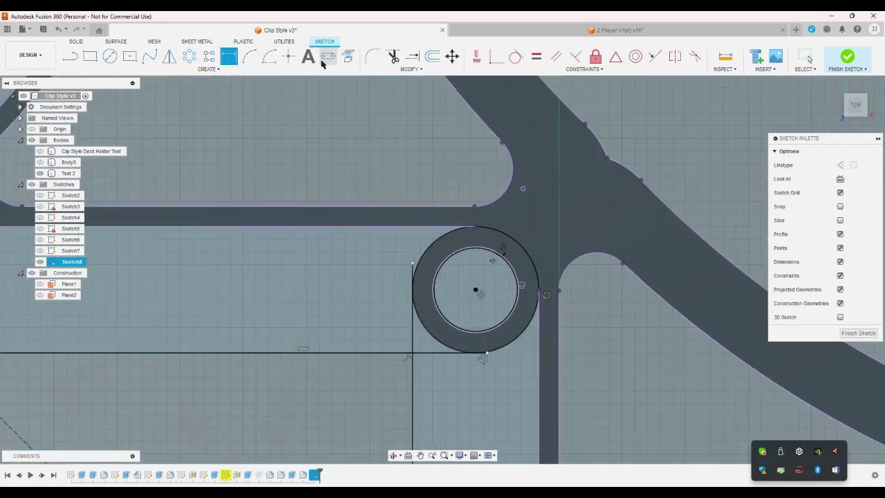
pyautogui.click(393, 56)
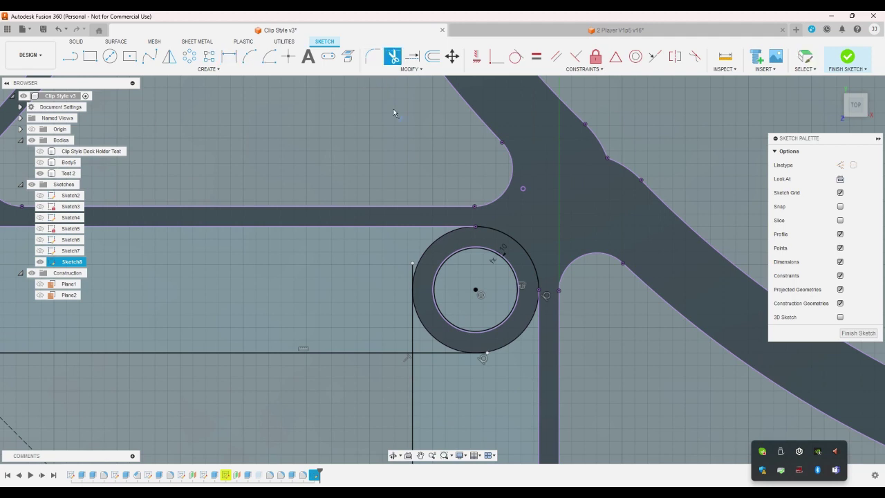
pyautogui.click(412, 274)
pyautogui.scroll(4, 488, 353)
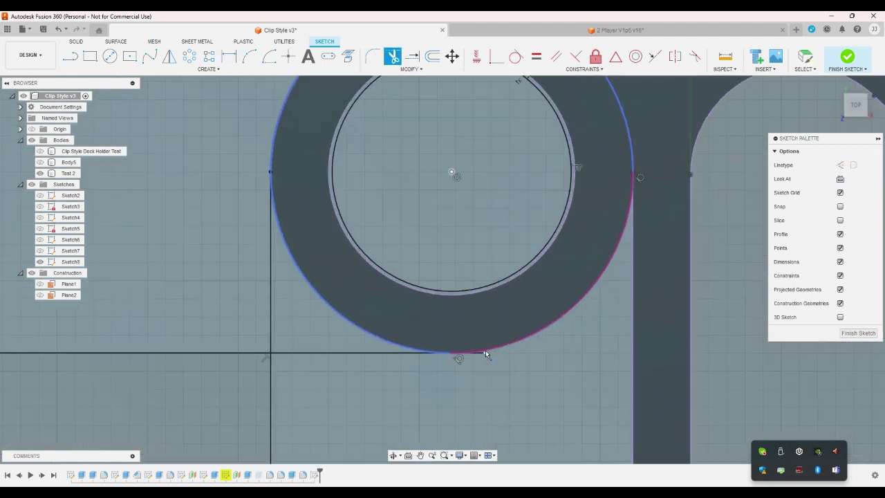
pyautogui.scroll(3, 486, 354)
pyautogui.scroll(-10, 369, 365)
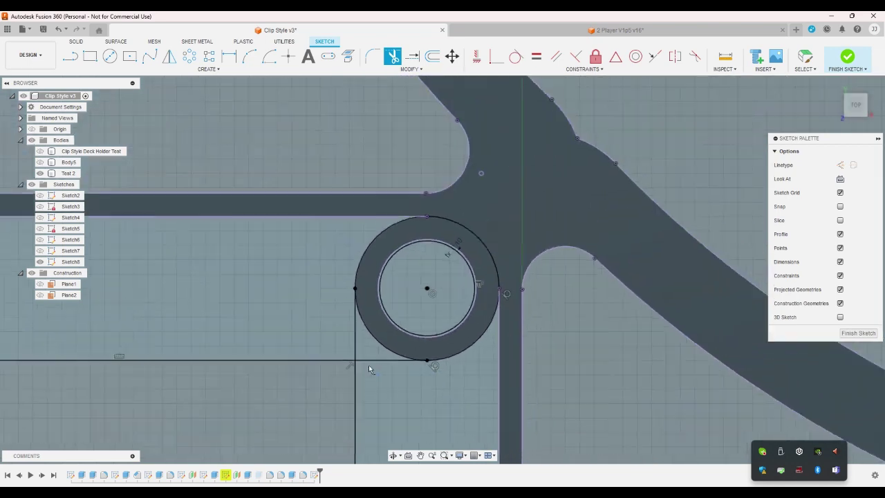
pyautogui.rightClick(317, 391)
pyautogui.click(270, 398)
pyautogui.scroll(-4, 339, 327)
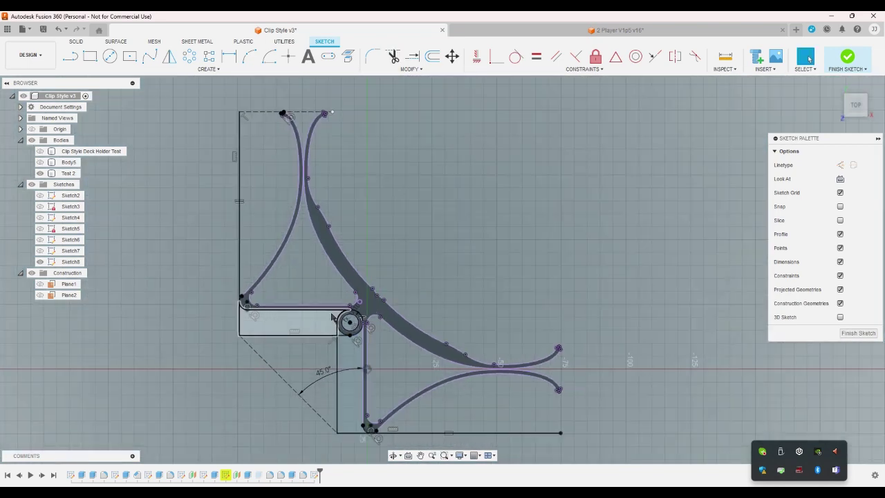
# Draw straight lines joining the right curve tips and closing the top gap between the arms
pyautogui.click(71, 63)
pyautogui.scroll(3, 574, 385)
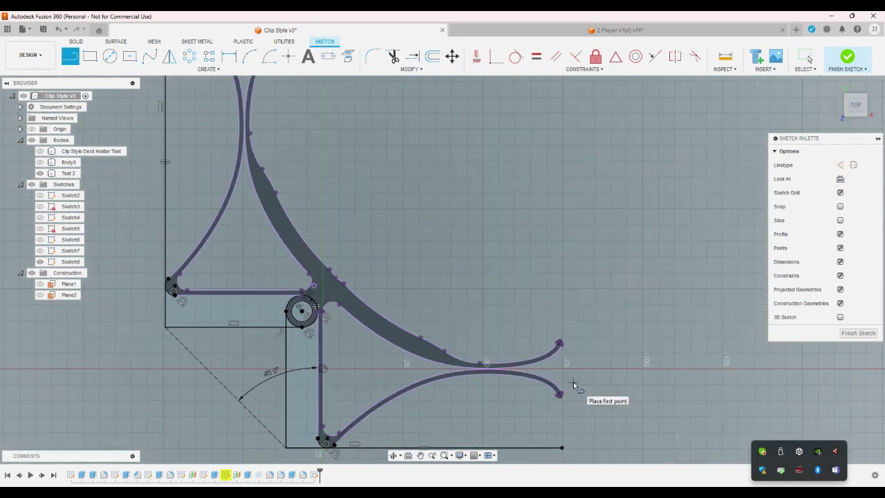
pyautogui.click(562, 446)
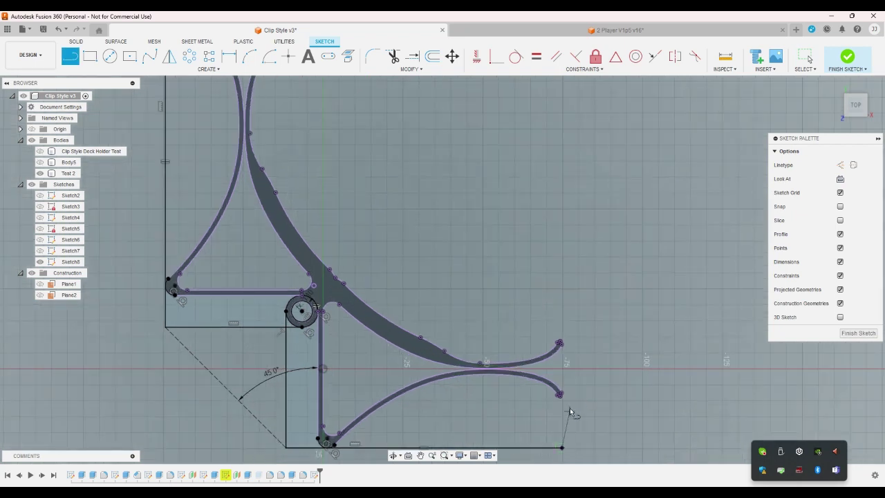
pyautogui.click(562, 330)
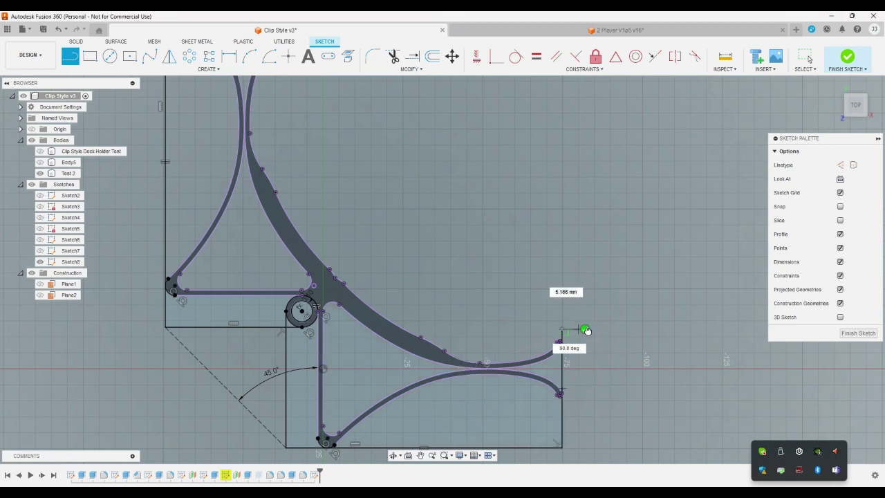
pyautogui.scroll(-5, 415, 297)
pyautogui.scroll(5, 325, 139)
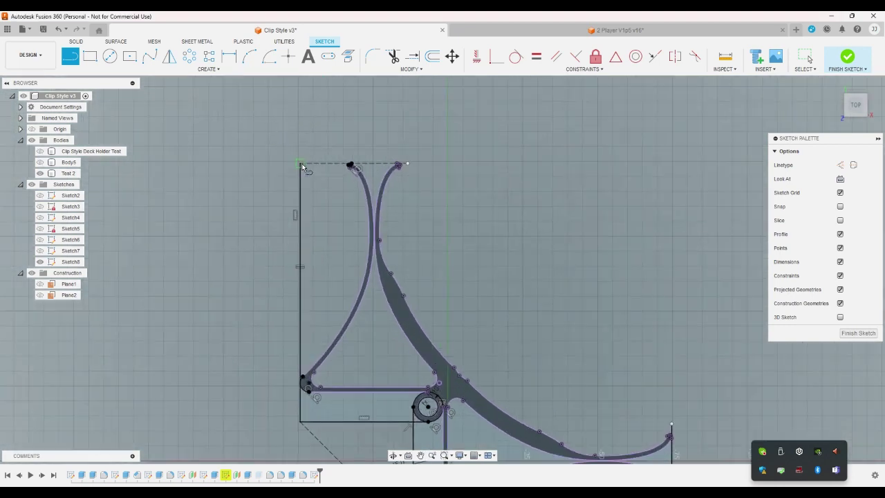
pyautogui.click(405, 164)
pyautogui.scroll(4, 408, 163)
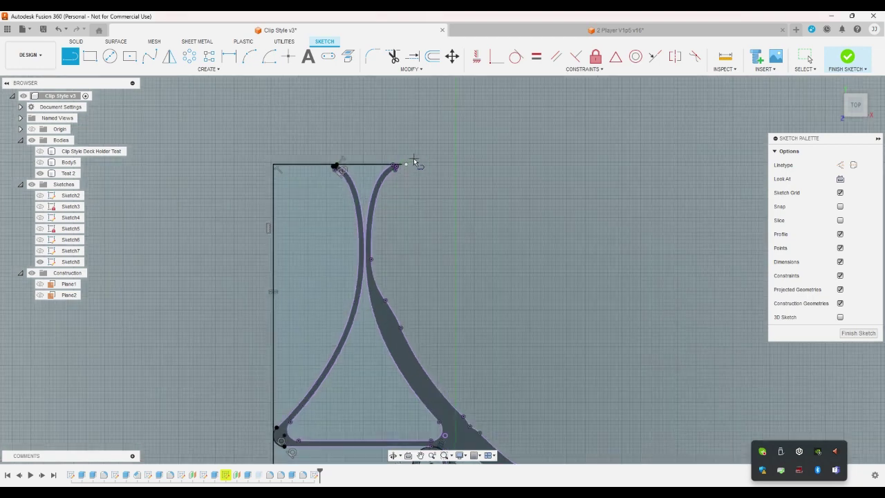
pyautogui.scroll(5, 401, 162)
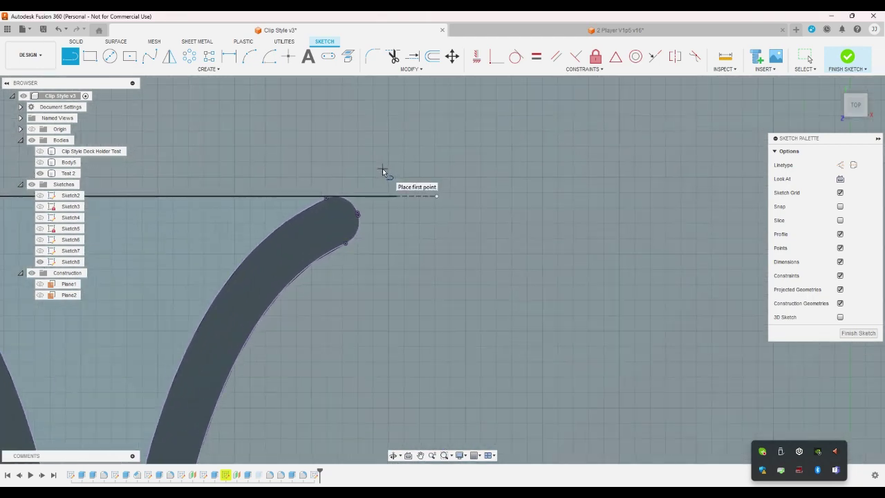
pyautogui.scroll(-4, 382, 168)
pyautogui.scroll(4, 375, 178)
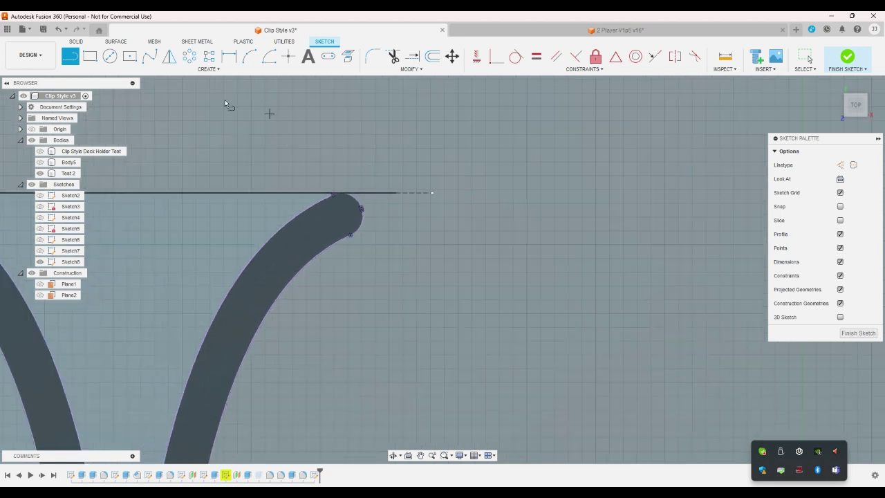
pyautogui.scroll(2, 365, 198)
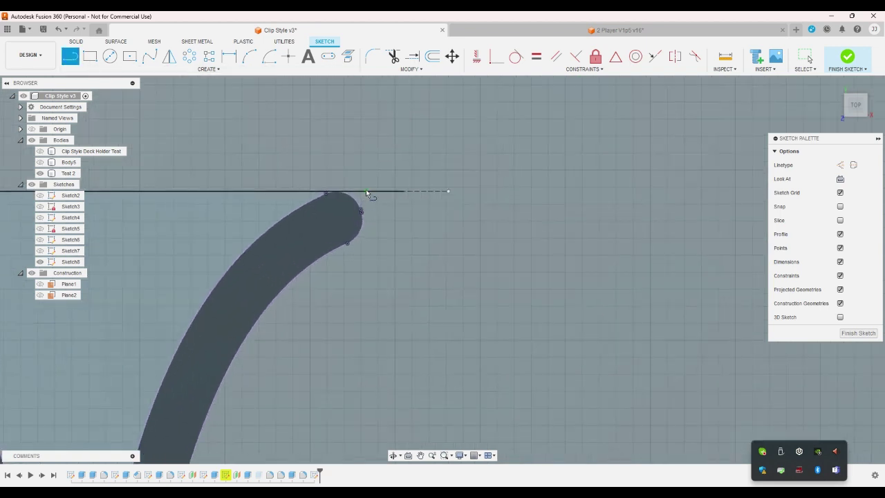
pyautogui.click(366, 191)
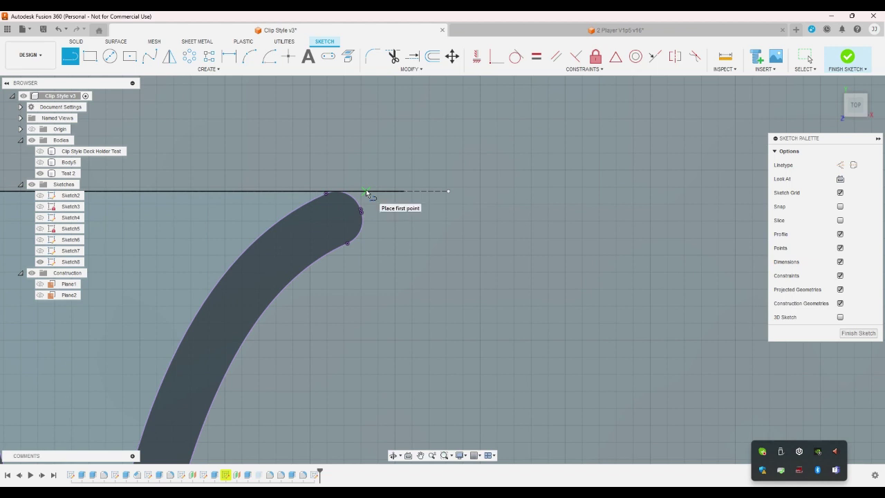
pyautogui.rightClick(373, 244)
pyautogui.click(346, 280)
# Trim the line overhang past the left arm's curve tip
pyautogui.click(384, 69)
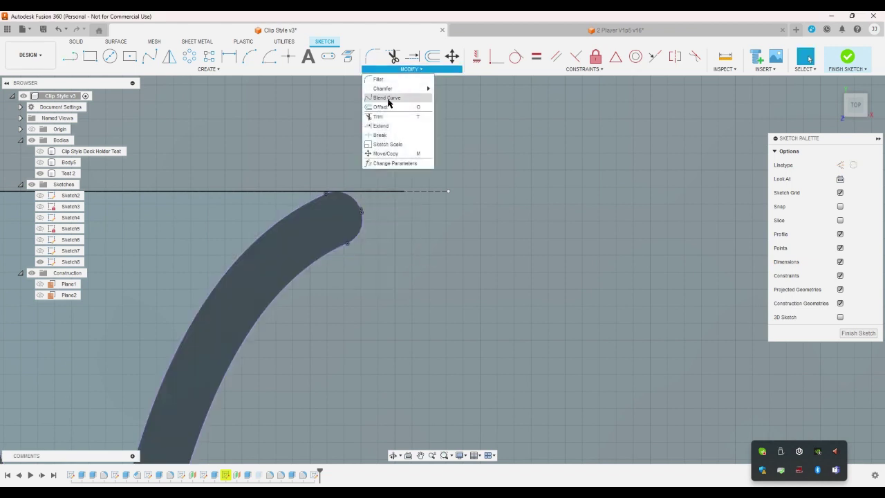
pyautogui.click(378, 116)
pyautogui.click(364, 192)
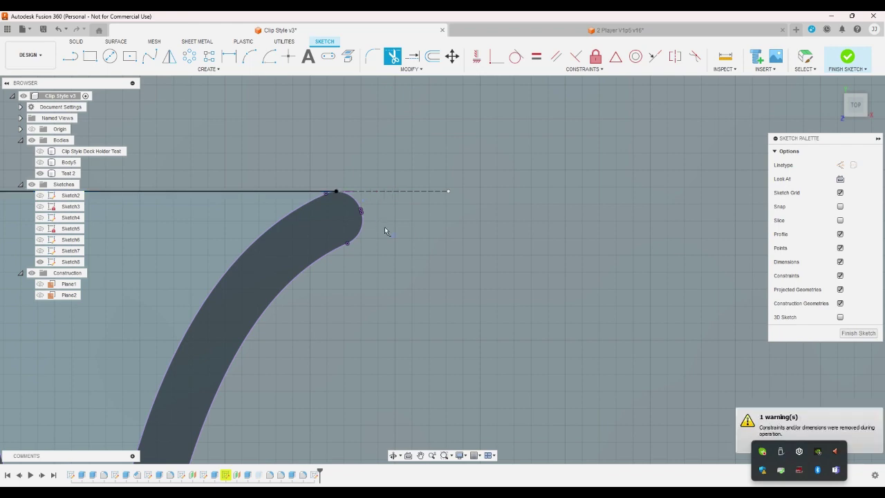
pyautogui.scroll(-5, 385, 227)
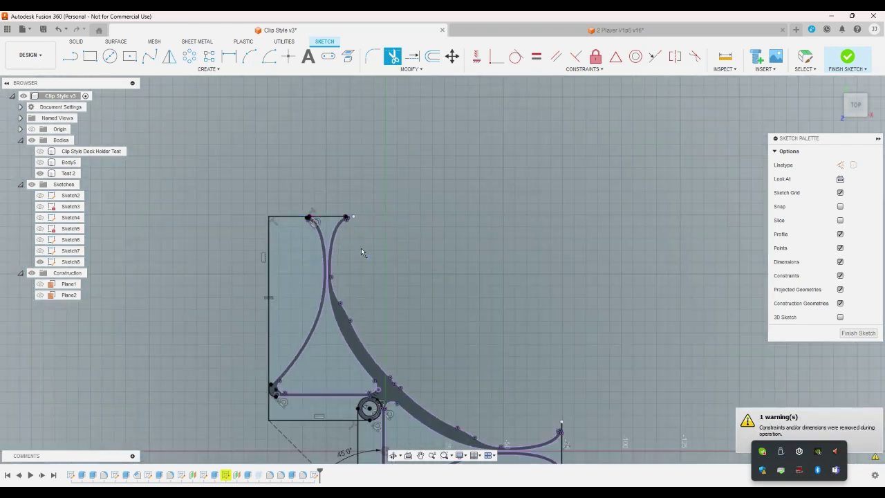
pyautogui.scroll(6, 579, 431)
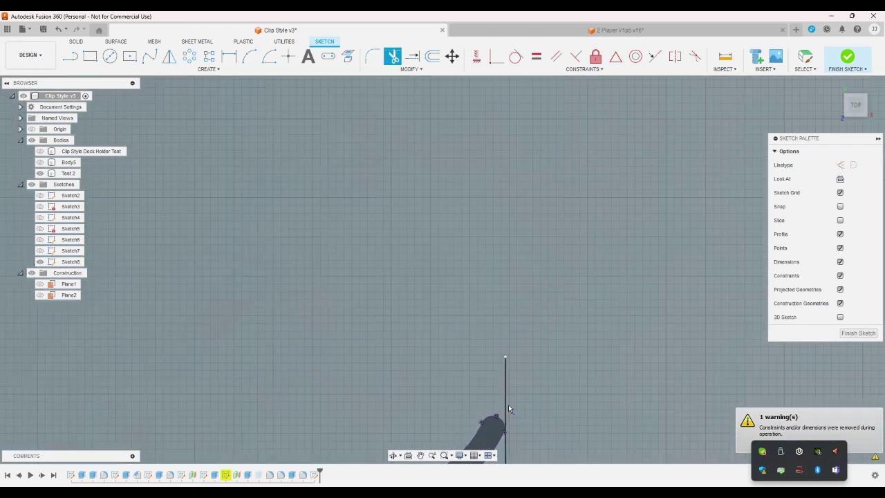
pyautogui.scroll(-6, 540, 377)
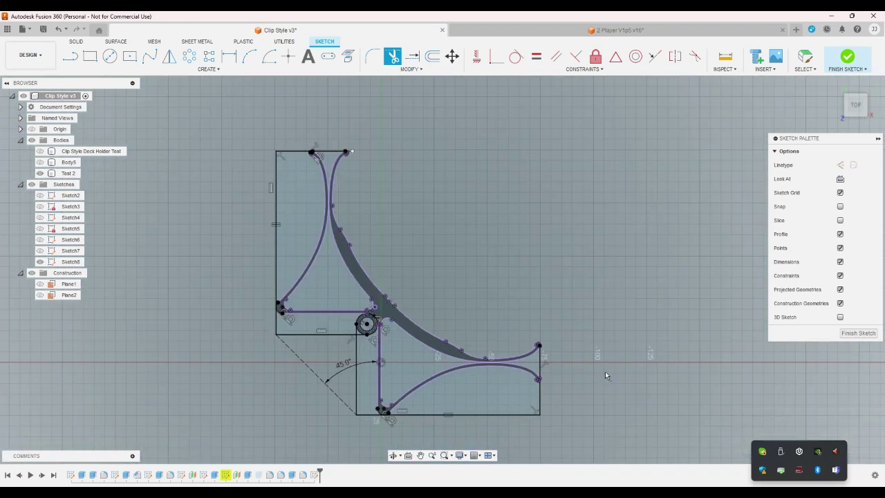
# Finish the sketch and orbit to an isometric view
pyautogui.click(846, 58)
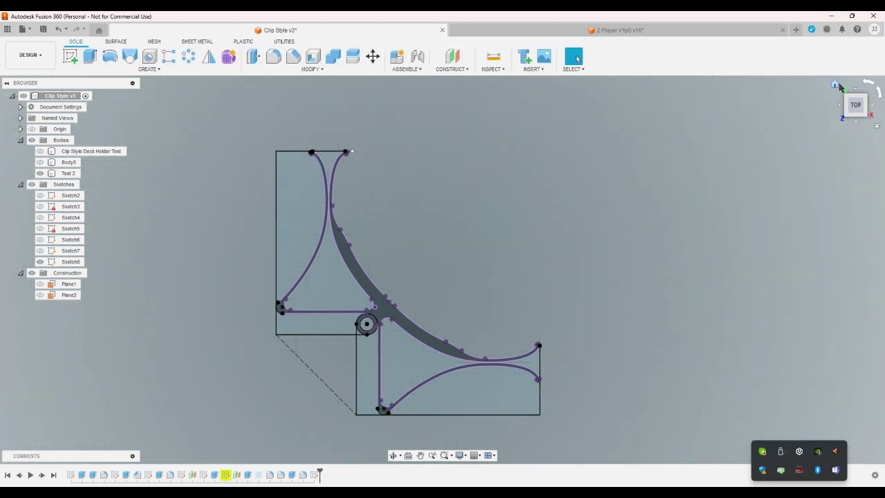
pyautogui.moveTo(850, 104); pyautogui.dragTo(833, 102)
pyautogui.click(834, 102)
pyautogui.scroll(5, 346, 283)
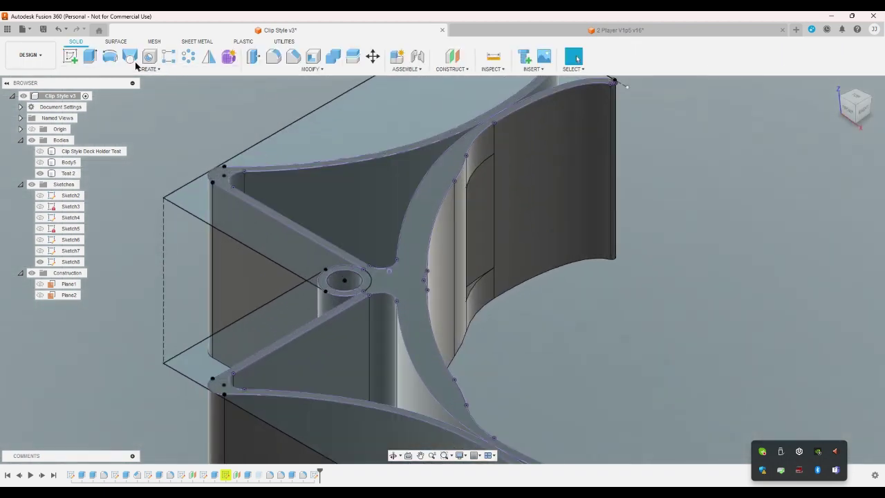
# Extrude the three pin profiles (65-40)/2 = 12.5 mm as a new body, Body7
pyautogui.click(90, 56)
pyautogui.scroll(5, 318, 297)
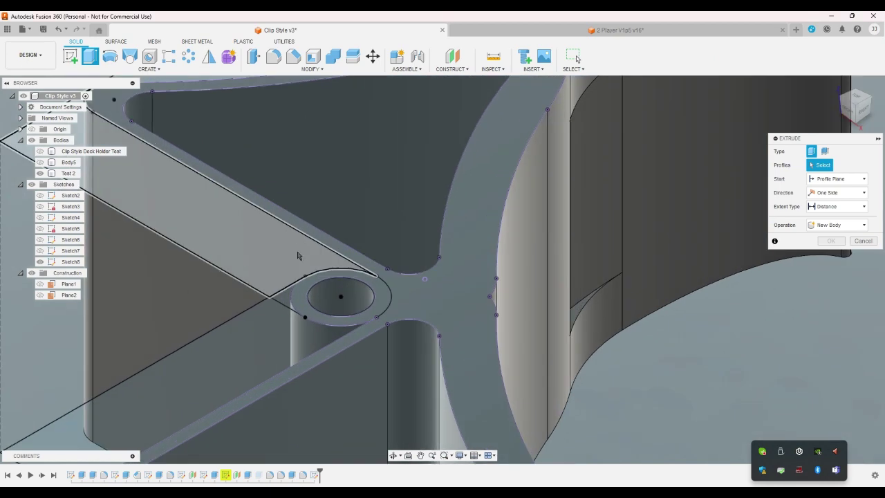
pyautogui.click(293, 316)
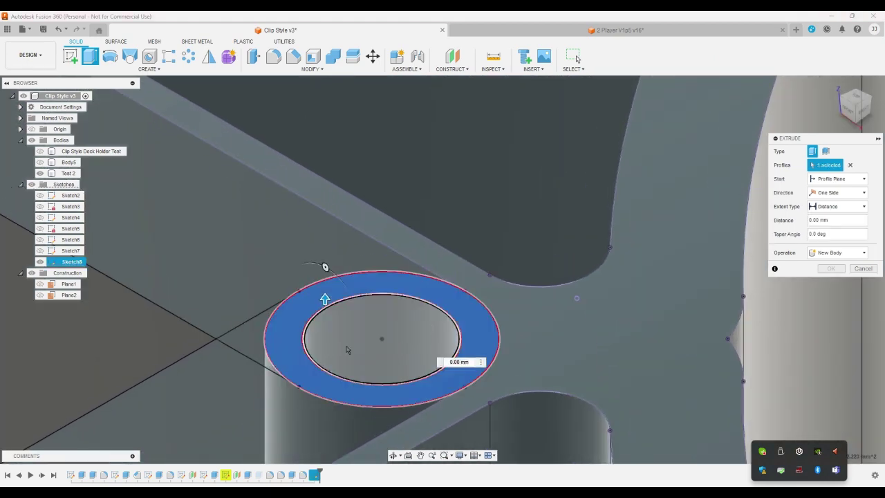
pyautogui.click(305, 342)
pyautogui.click(381, 298)
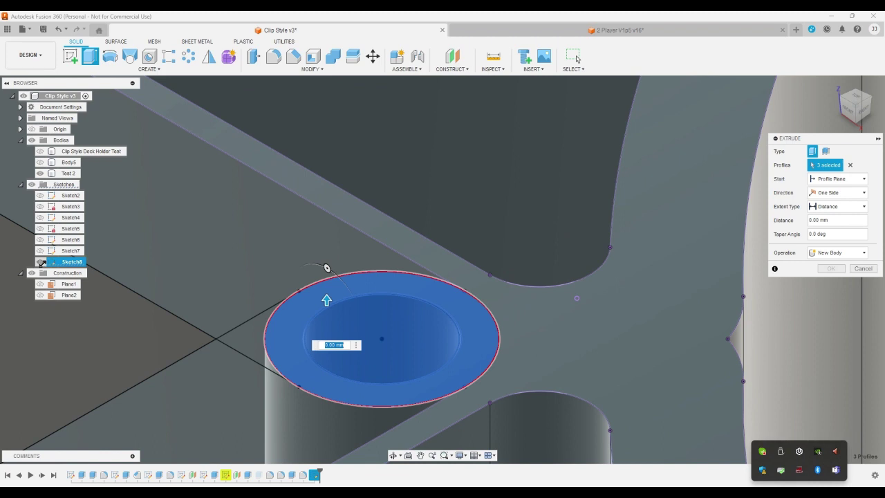
pyautogui.click(40, 173)
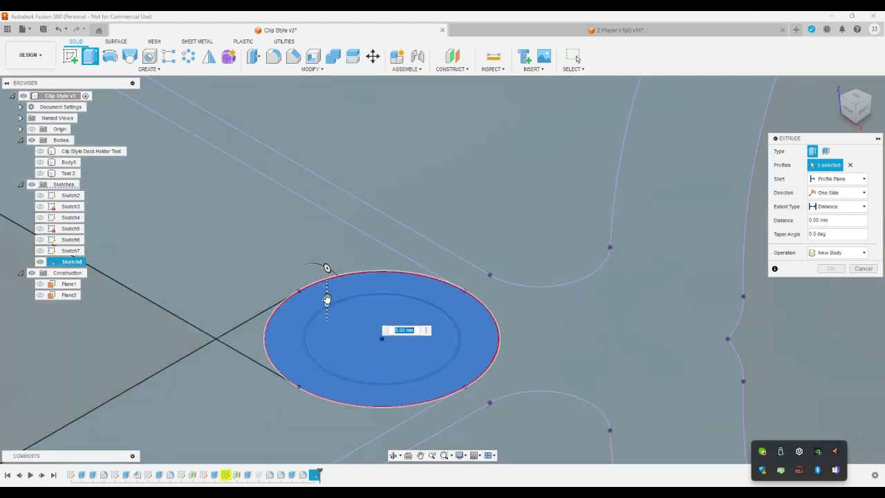
pyautogui.moveTo(327, 298); pyautogui.dragTo(326, 290)
pyautogui.click(860, 219)
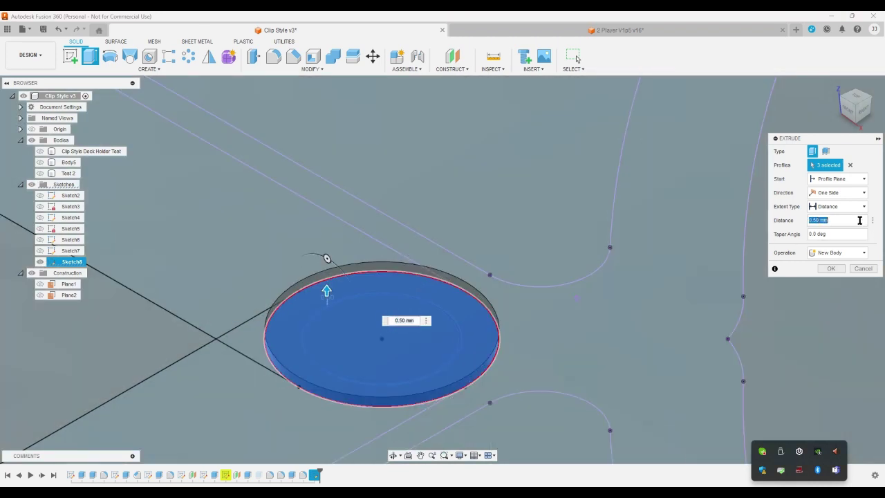
pyautogui.write('65-40)/2')
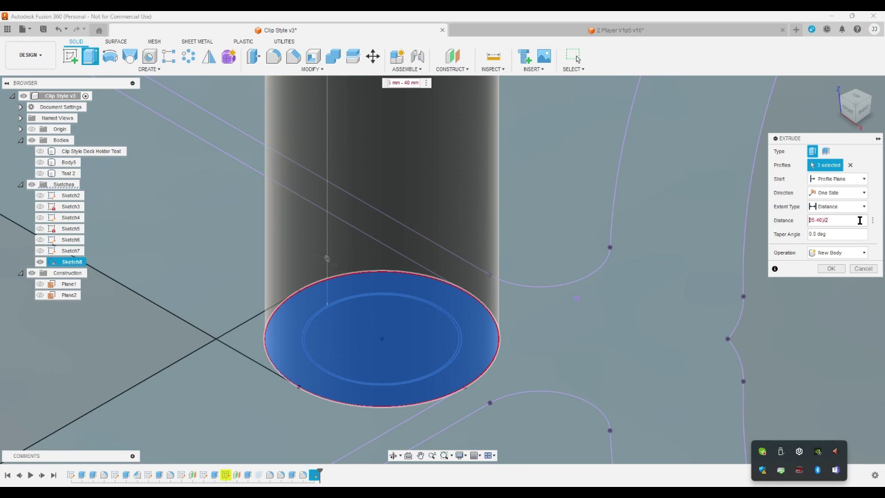
pyautogui.write('(')
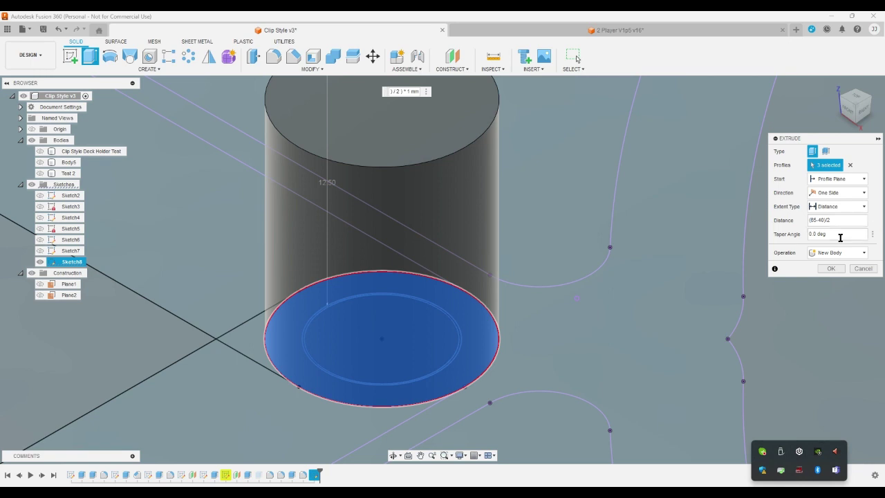
pyautogui.click(831, 268)
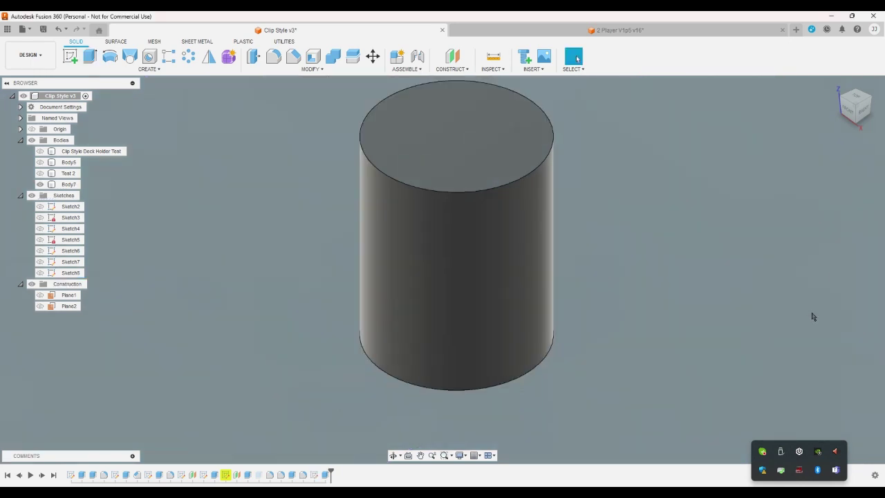
# Add a card_width user parameter with a value of 65 mm
pyautogui.click(324, 69)
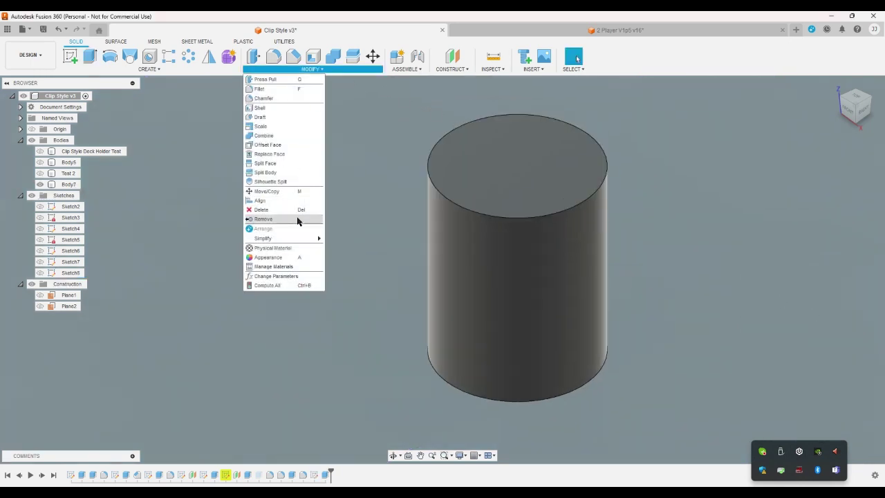
pyautogui.click(284, 276)
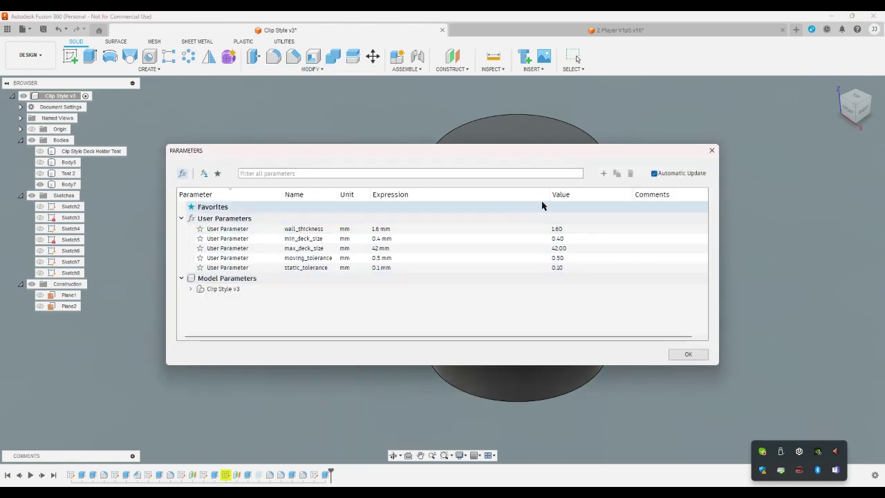
pyautogui.click(604, 173)
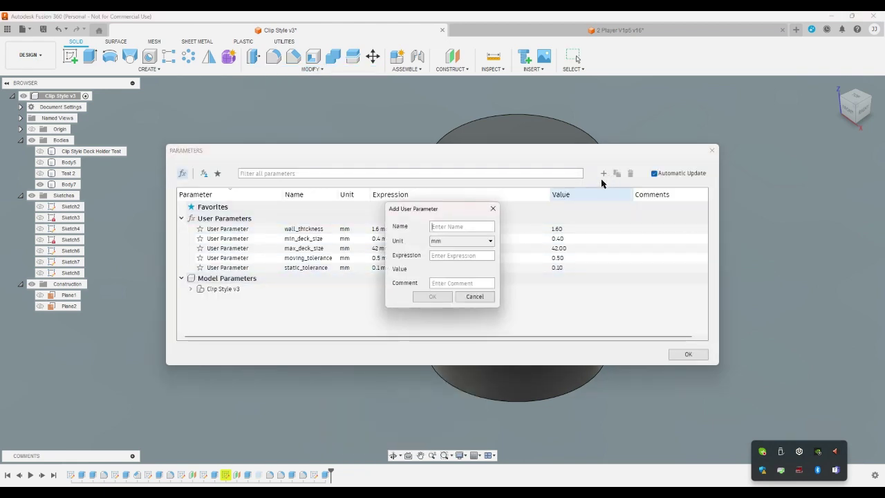
pyautogui.write('de')
pyautogui.click(477, 253)
pyautogui.write('65')
pyautogui.click(432, 296)
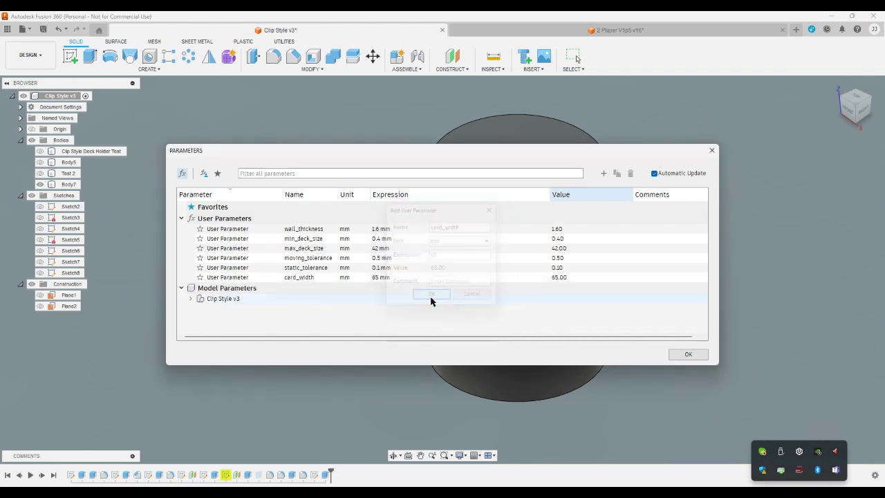
pyautogui.click(688, 354)
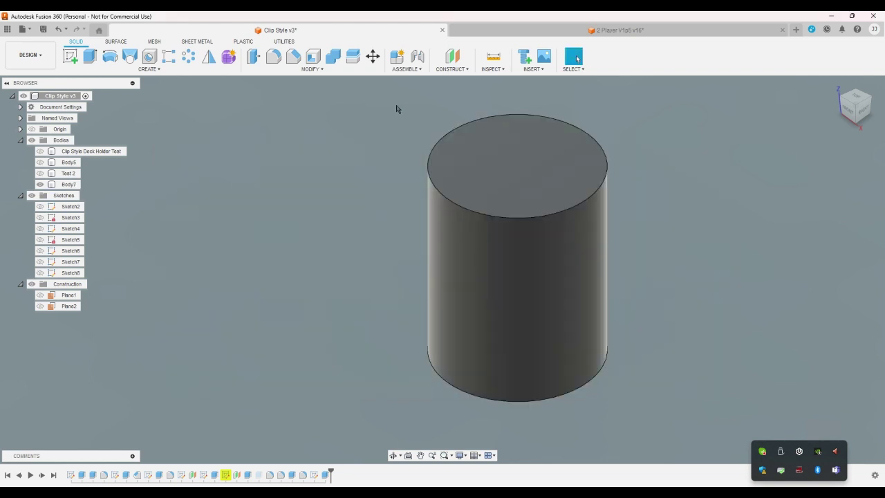
# Add a clip_width user parameter with a value of 40 mm
pyautogui.click(311, 69)
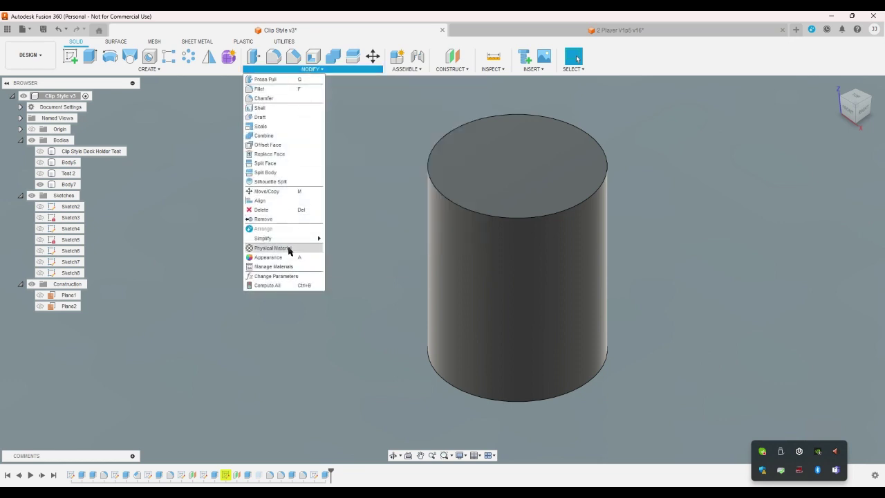
pyautogui.click(287, 275)
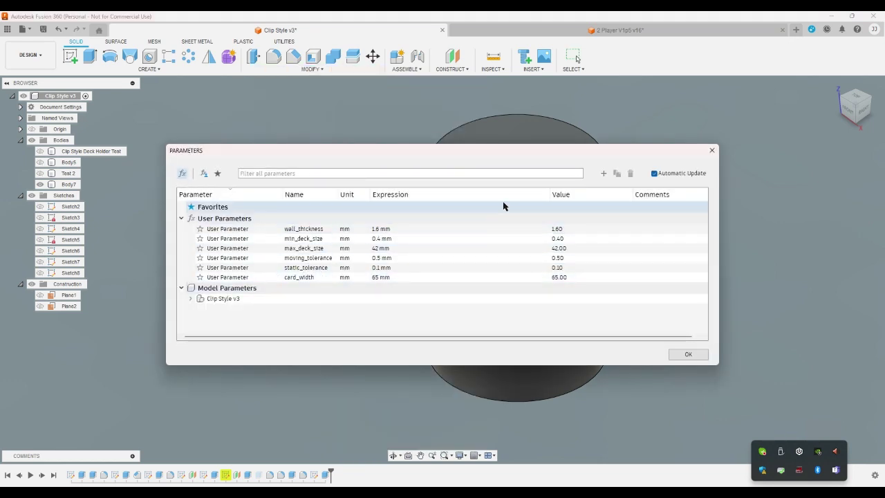
pyautogui.click(604, 173)
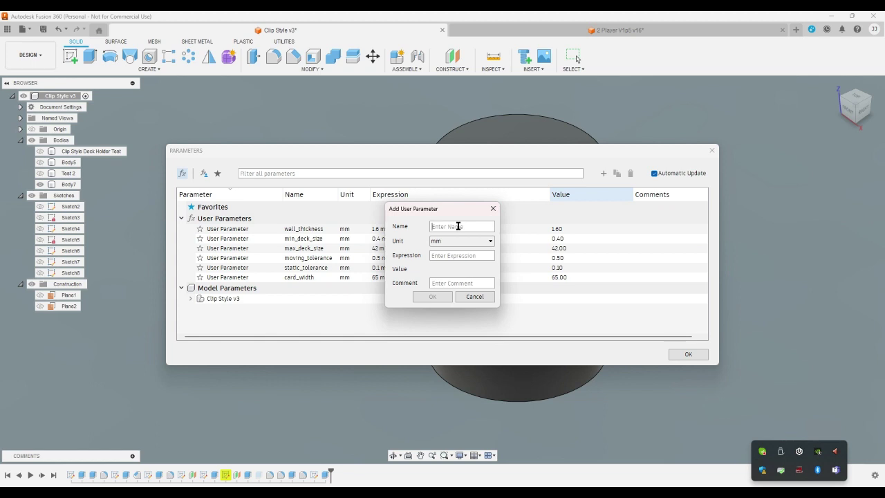
pyautogui.write('clip_width')
pyautogui.click(447, 257)
pyautogui.write('40')
pyautogui.click(441, 298)
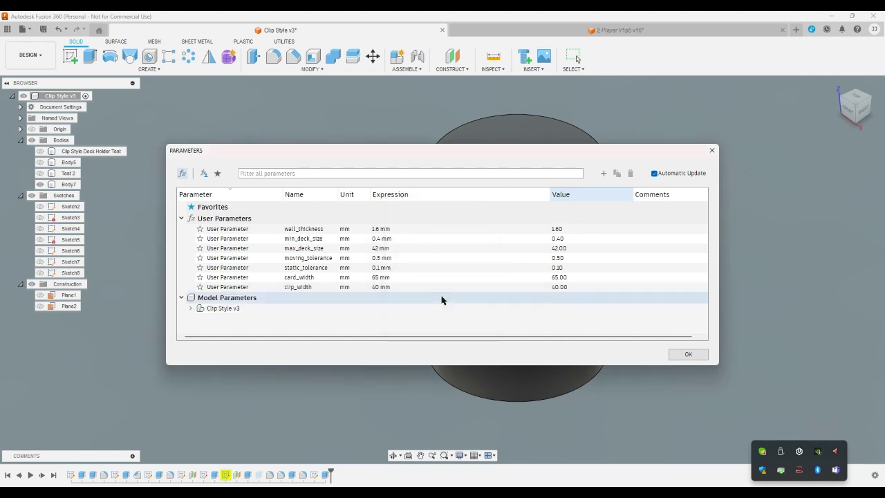
pyautogui.click(705, 355)
pyautogui.scroll(-5, 498, 269)
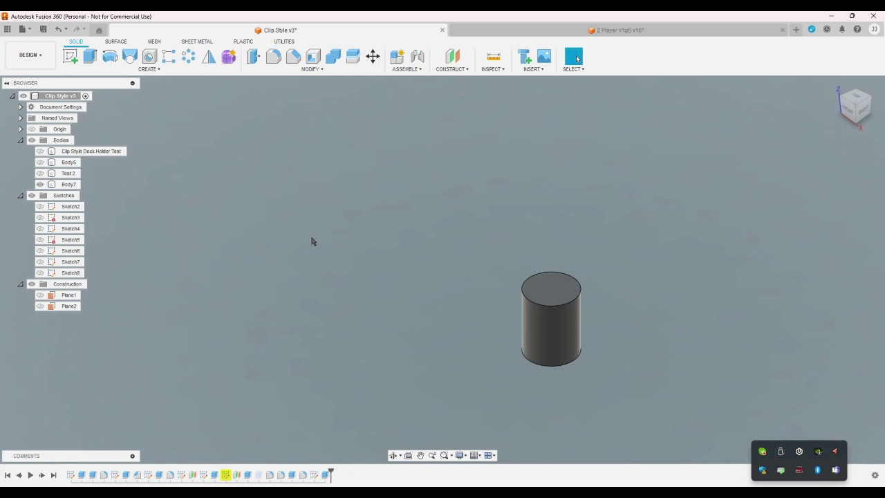
# Show Test 2 and replace the Sketch4 extrude's 40 mm distance with clip_width
pyautogui.click(40, 173)
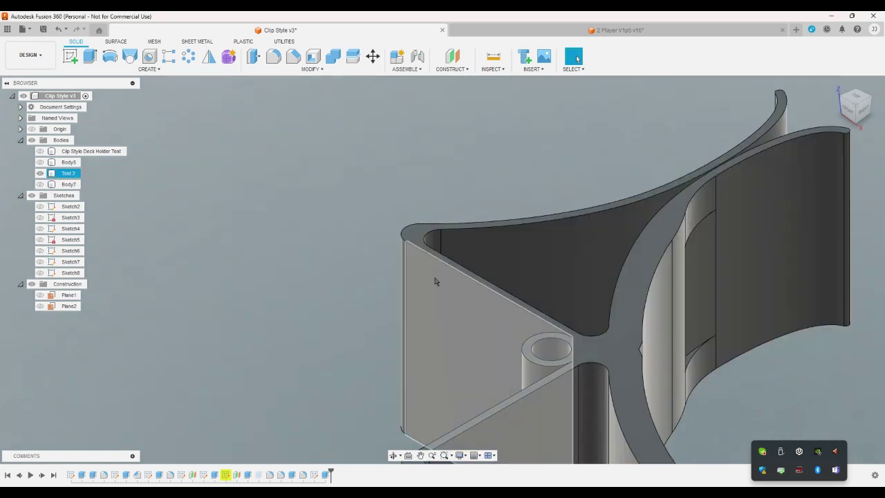
pyautogui.click(584, 392)
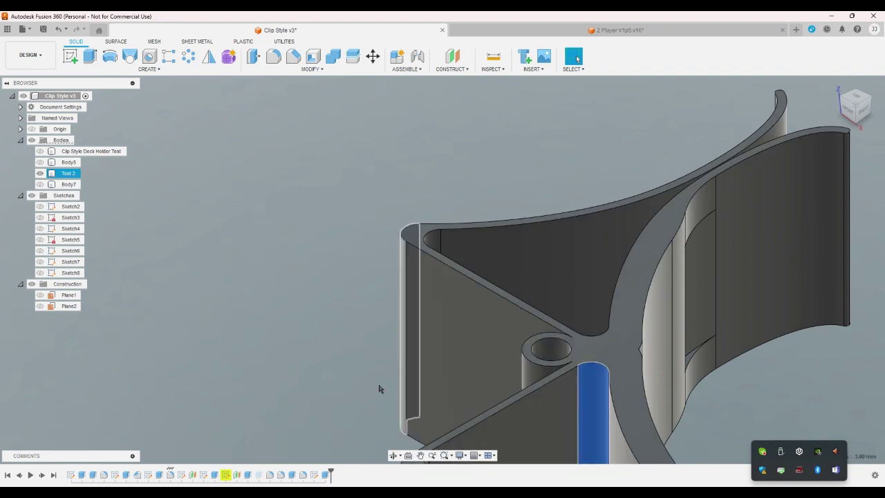
pyautogui.click(160, 475)
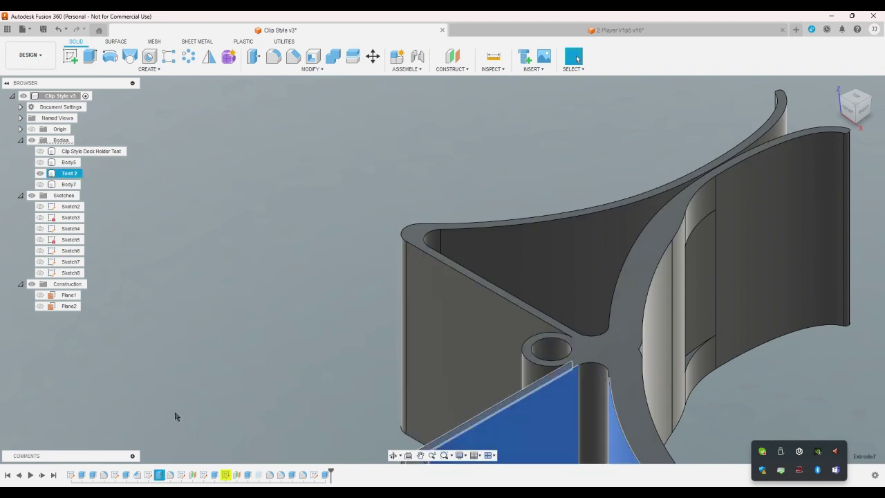
pyautogui.doubleClick(159, 474)
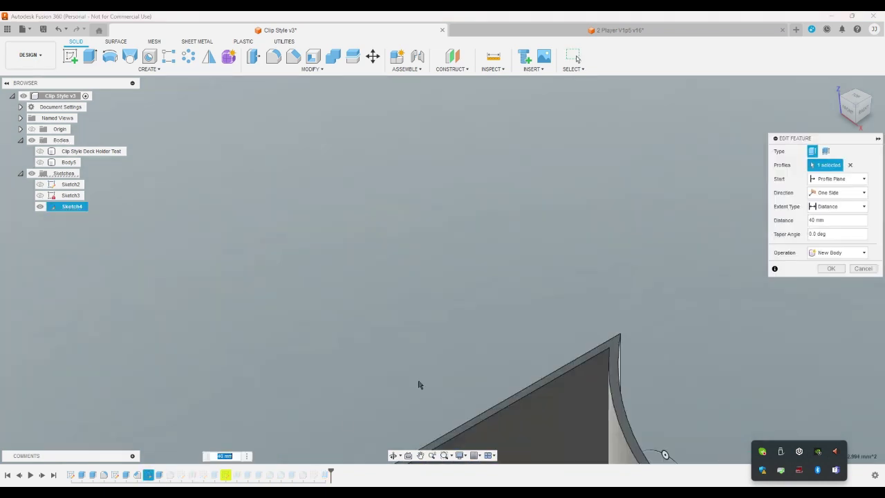
pyautogui.click(836, 221)
pyautogui.write('c')
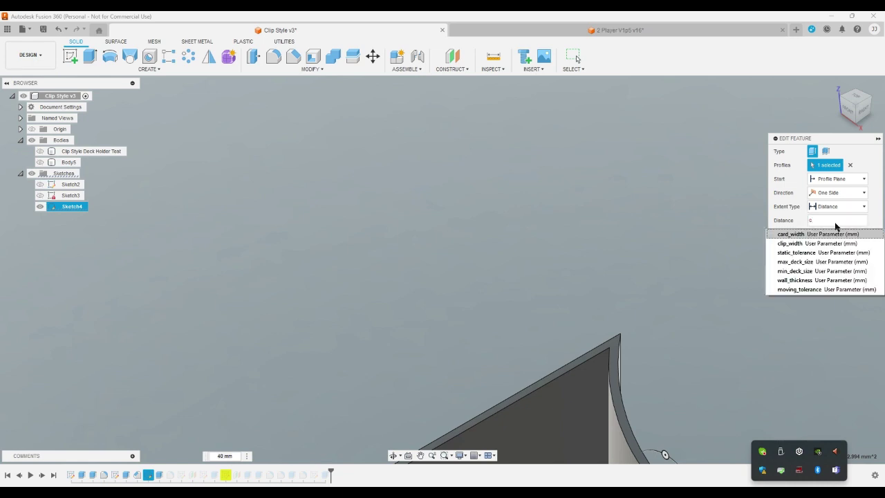
pyautogui.click(822, 244)
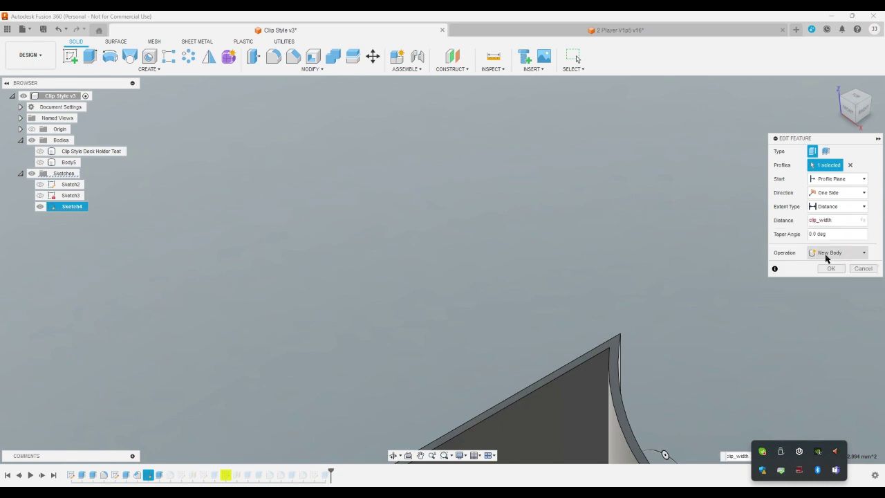
pyautogui.click(834, 270)
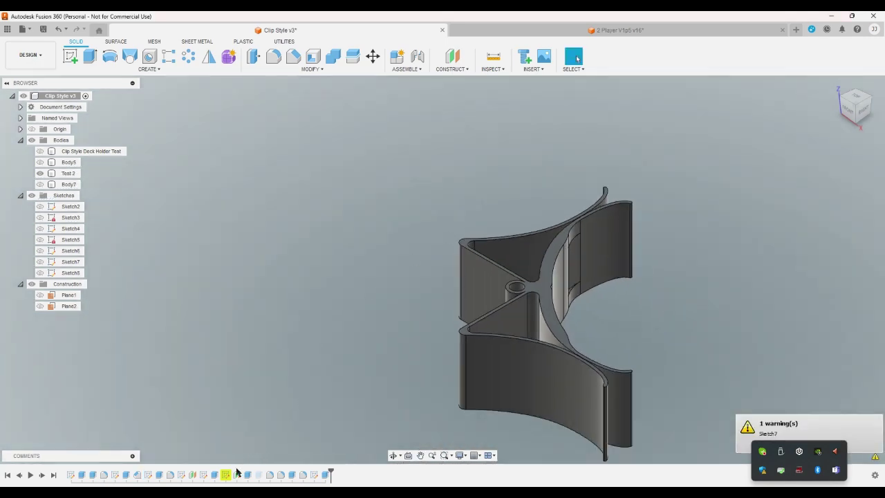
pyautogui.doubleClick(228, 476)
pyautogui.scroll(5, 554, 325)
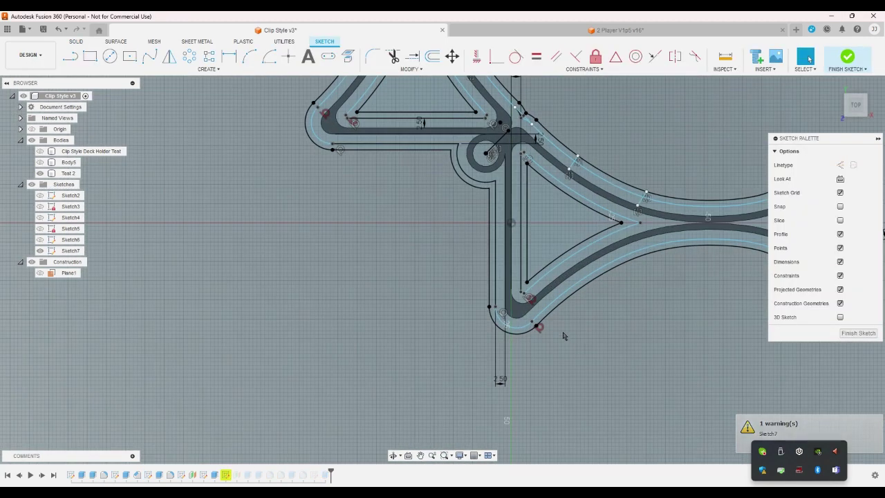
pyautogui.scroll(-5, 333, 355)
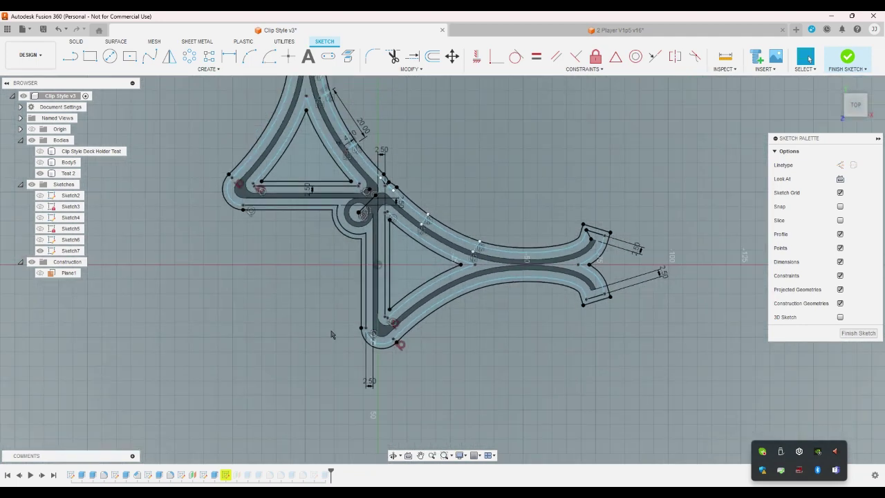
pyautogui.scroll(2, 368, 260)
pyautogui.click(845, 61)
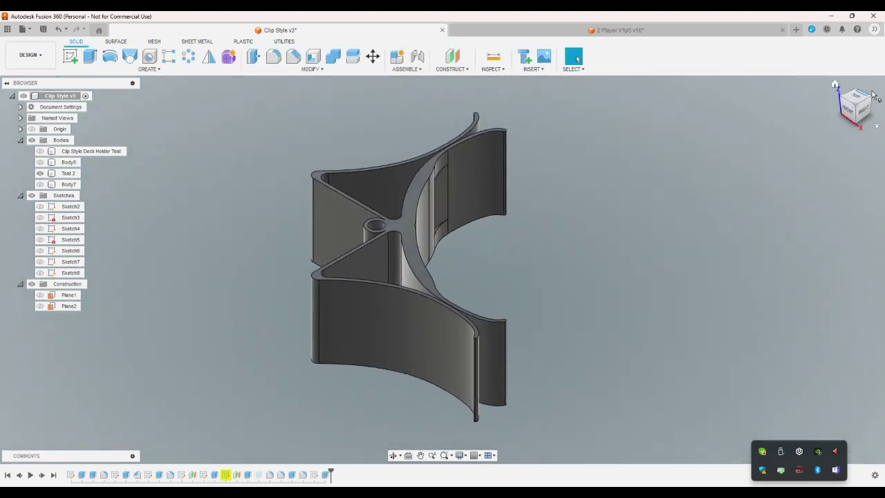
pyautogui.click(838, 119)
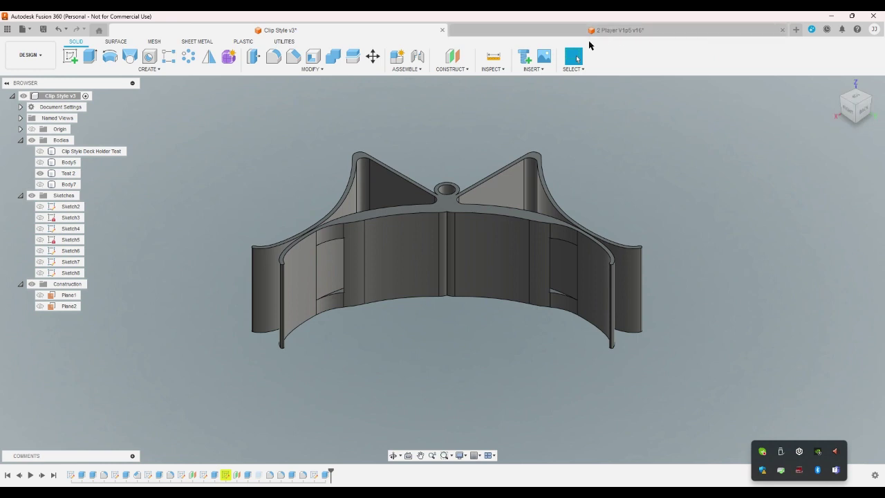
pyautogui.click(494, 57)
pyautogui.click(494, 69)
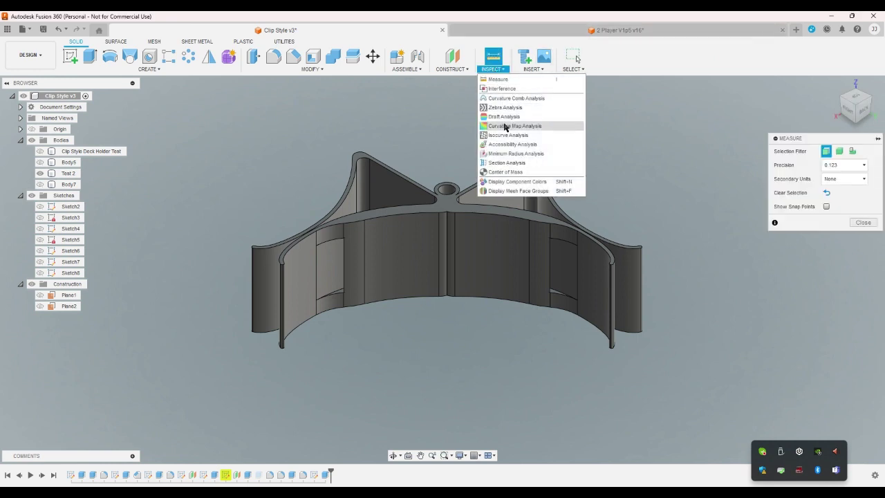
pyautogui.click(507, 163)
pyautogui.click(451, 187)
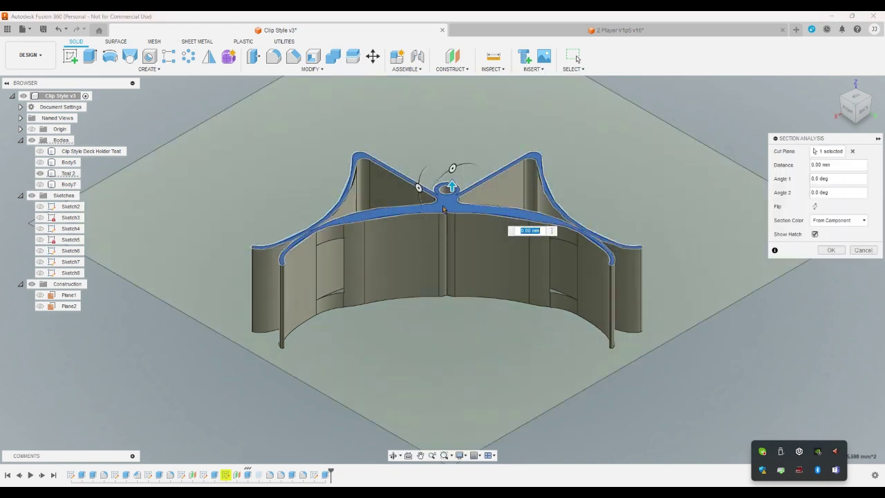
pyautogui.moveTo(451, 186)
pyautogui.mouseDown()
pyautogui.moveTo(451, 207)
pyautogui.moveTo(451, 197)
pyautogui.mouseUp()
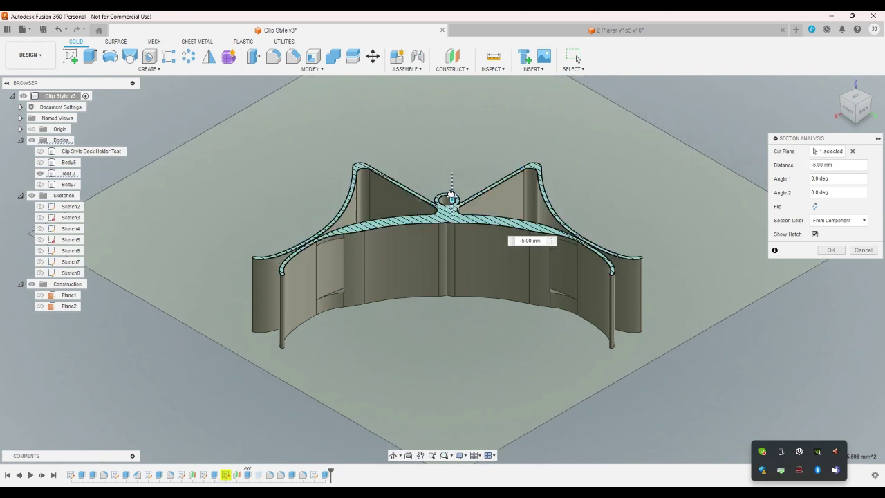
pyautogui.click(863, 250)
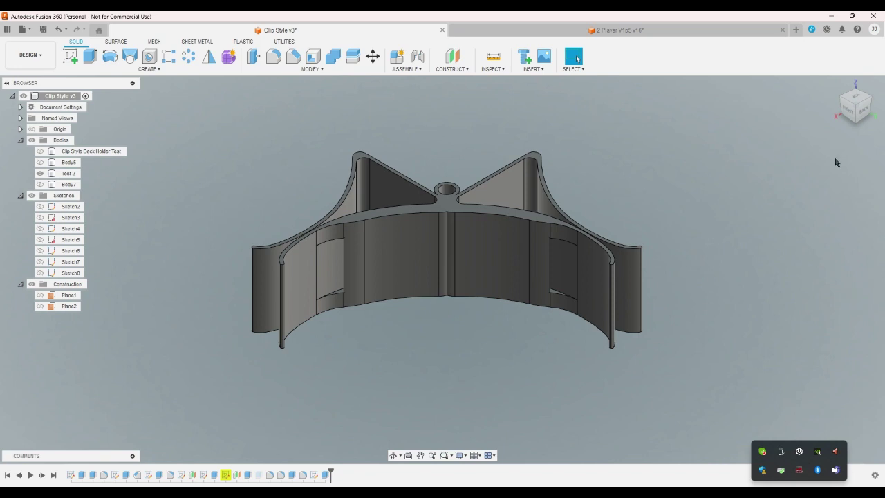
# Show Body7 and enter card_width and clip_width into its extrusion distance expression
pyautogui.click(836, 84)
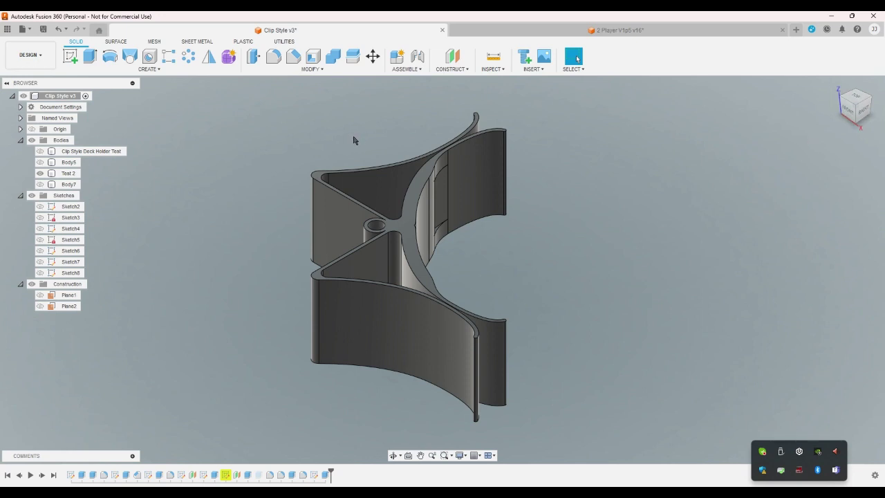
pyautogui.click(39, 173)
pyautogui.click(40, 184)
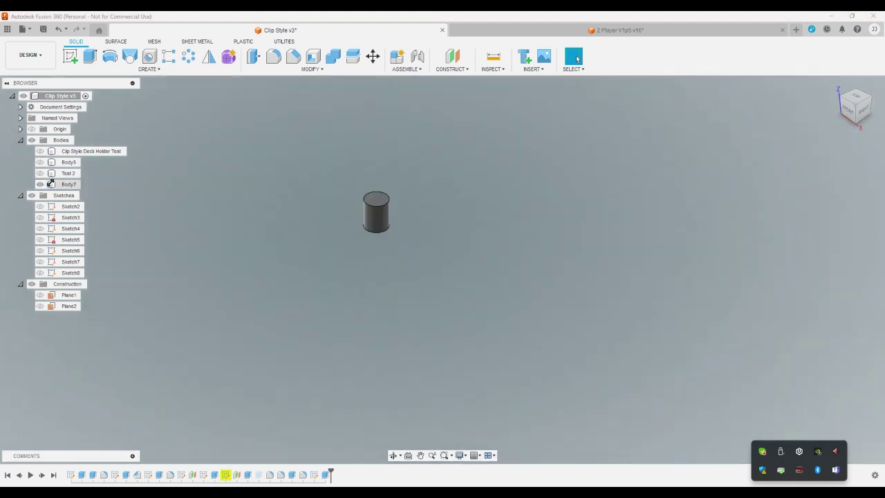
pyautogui.doubleClick(320, 475)
pyautogui.doubleClick(820, 220)
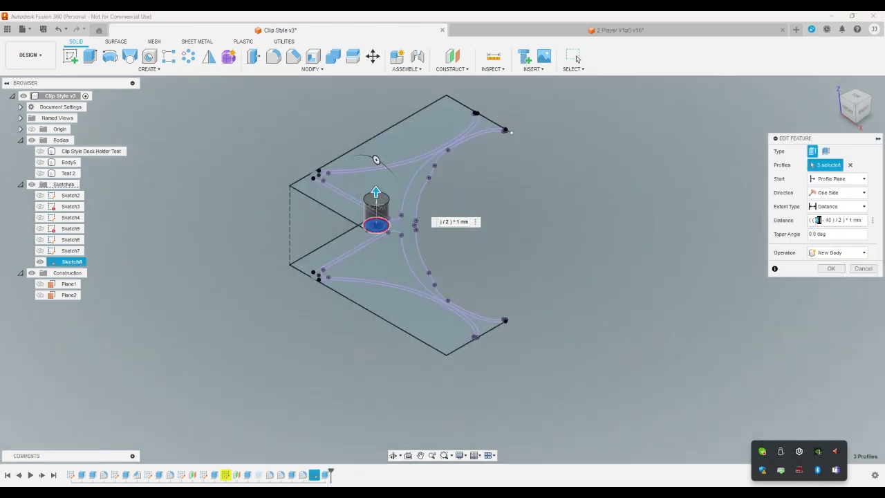
pyautogui.write('c')
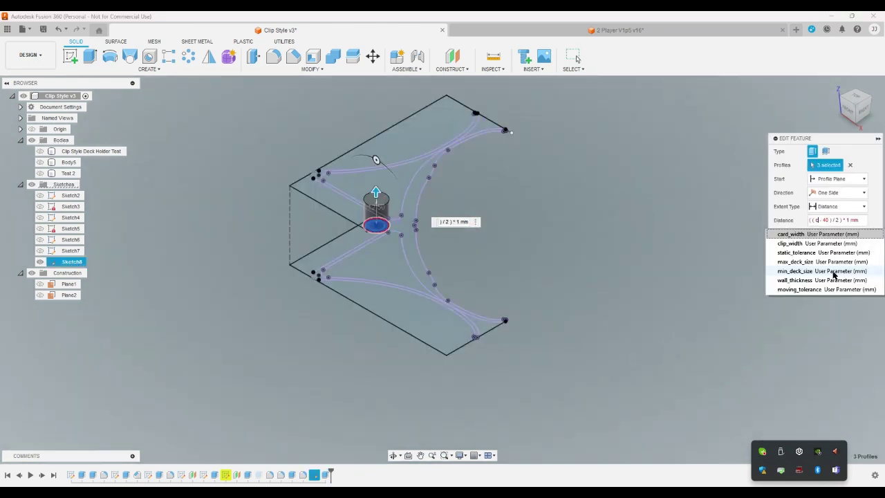
pyautogui.press('Return')
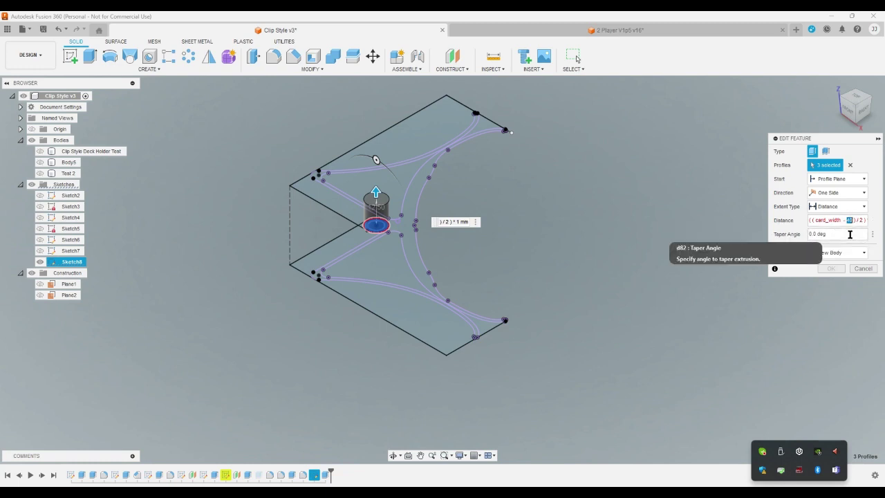
pyautogui.write('c')
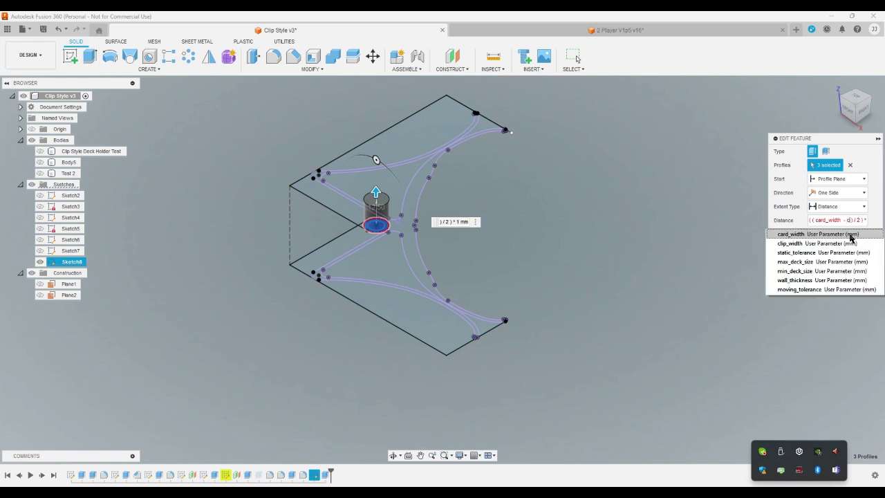
pyautogui.click(834, 242)
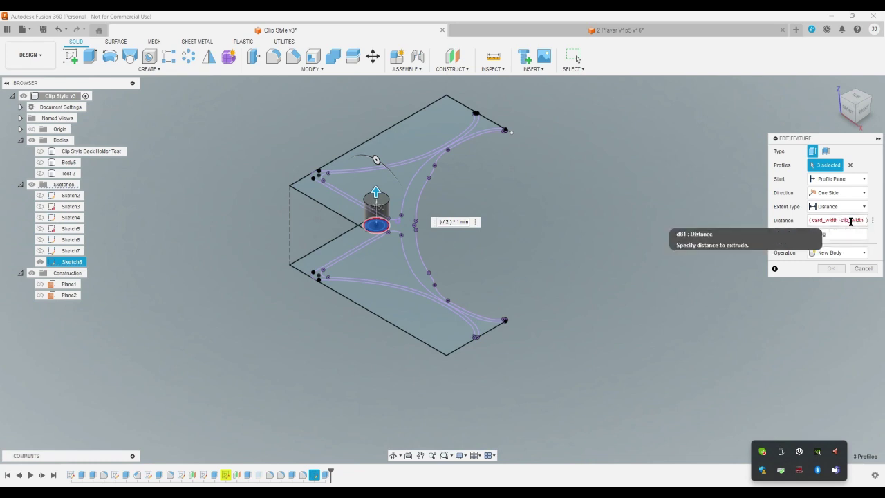
# Delete the trailing '*1 mm' so the distance reads (card_width-clip_width)/2, and commit
pyautogui.click(851, 221)
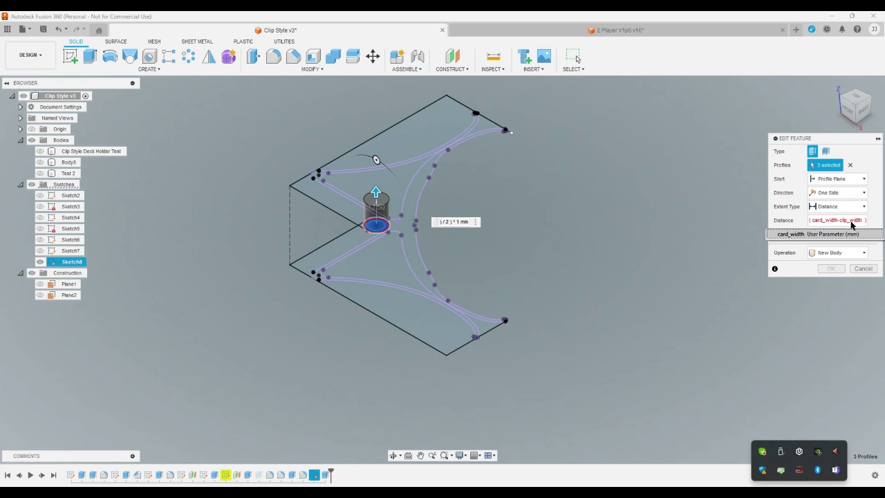
pyautogui.click(868, 220)
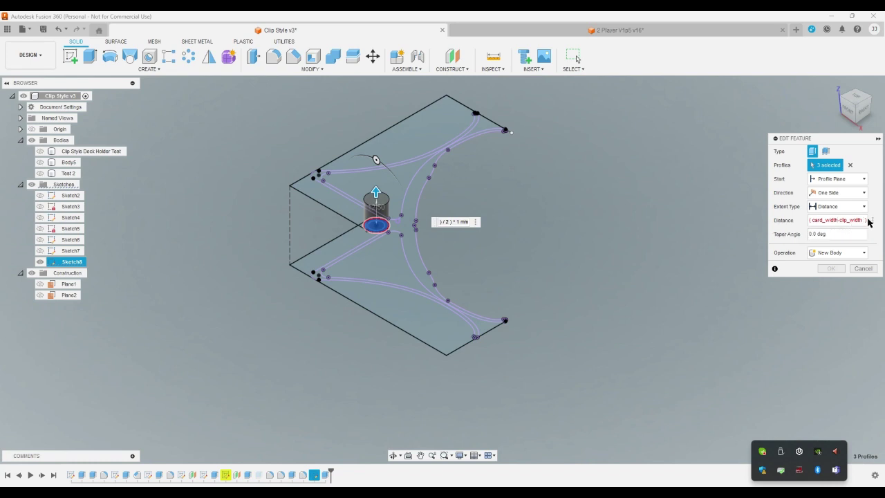
pyautogui.click(870, 221)
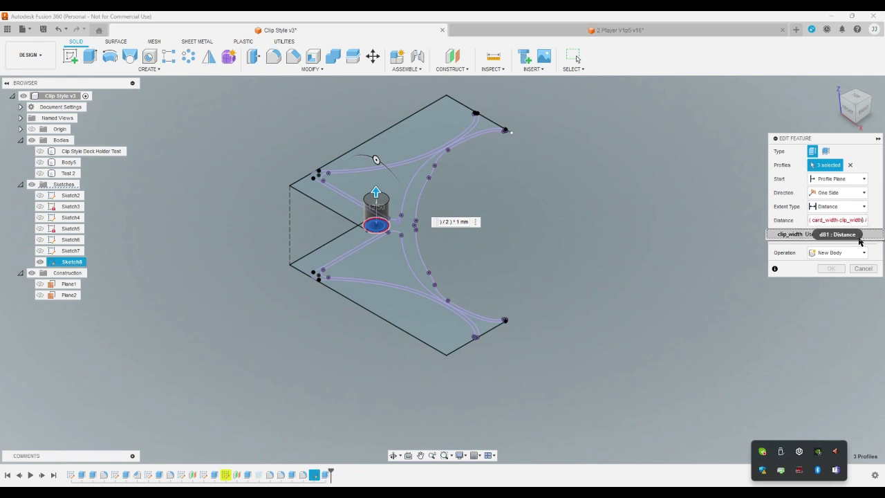
pyautogui.press('Escape')
pyautogui.press('End')
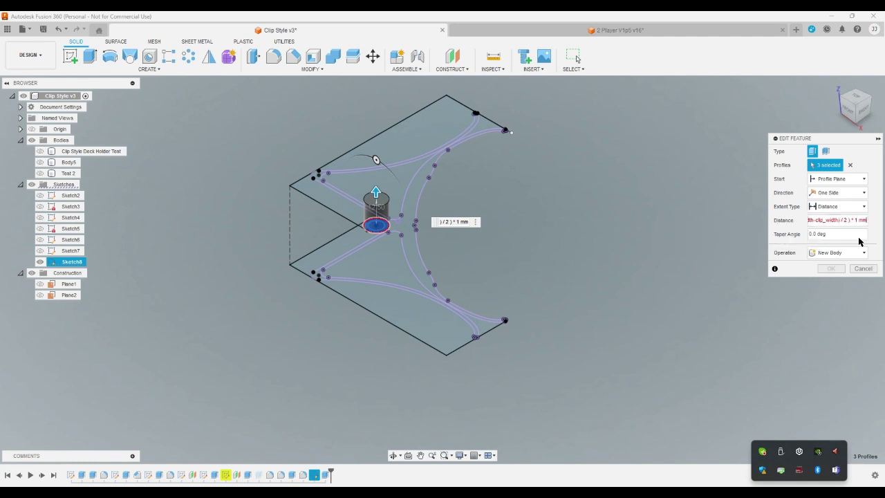
pyautogui.press('BackSpace')
pyautogui.press('BackSpace')
pyautogui.press('BackSpace')
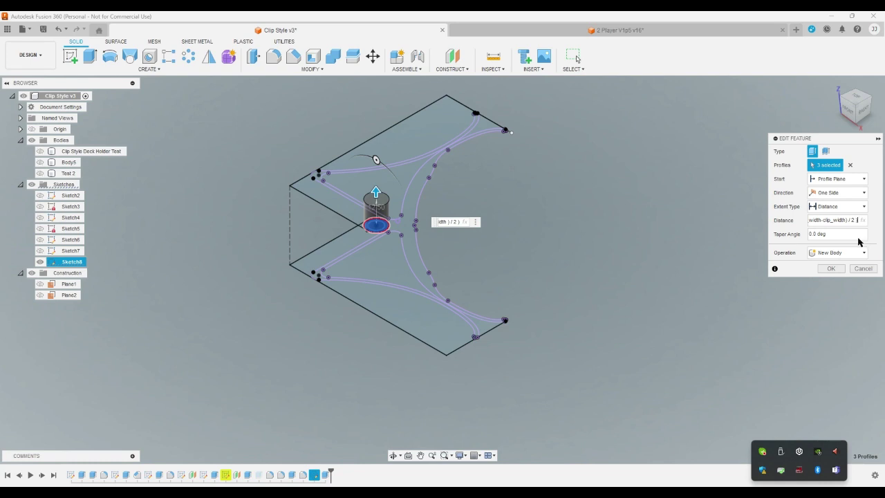
pyautogui.click(831, 269)
pyautogui.moveTo(834, 89)
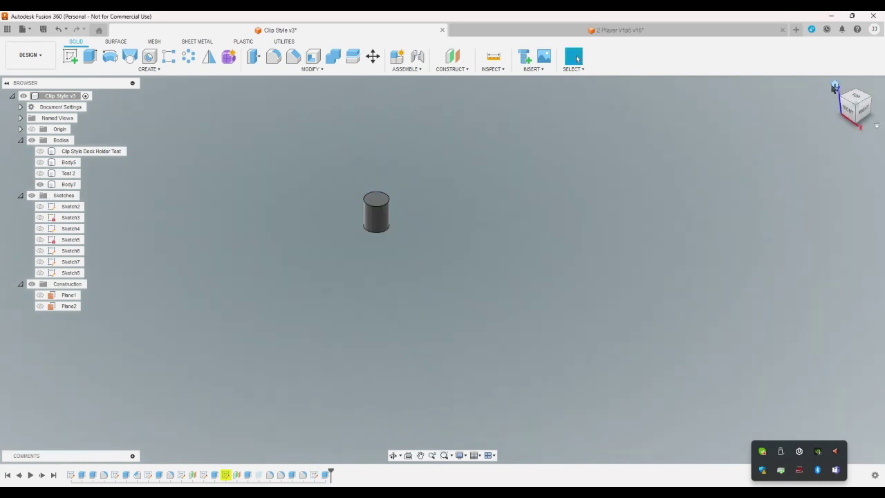
# Show Sketch8 and extrude the inner circle on the pin's top -10 mm, joining it to Body7
pyautogui.click(40, 273)
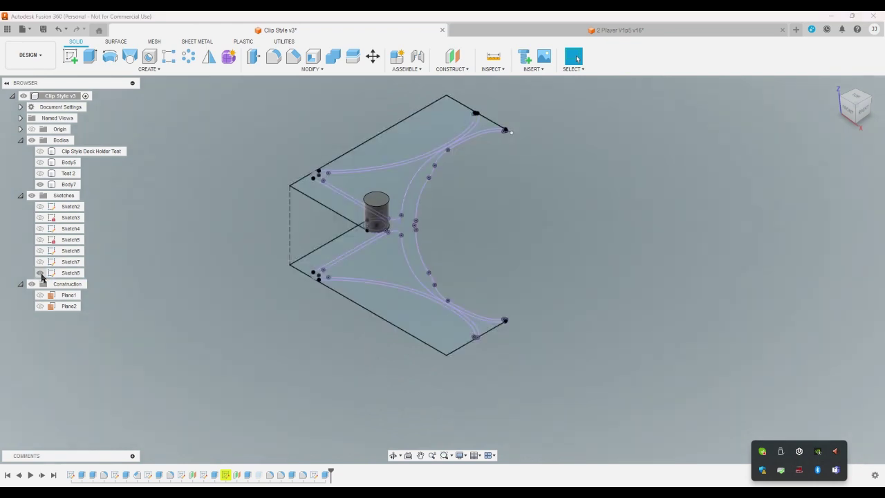
pyautogui.click(856, 127)
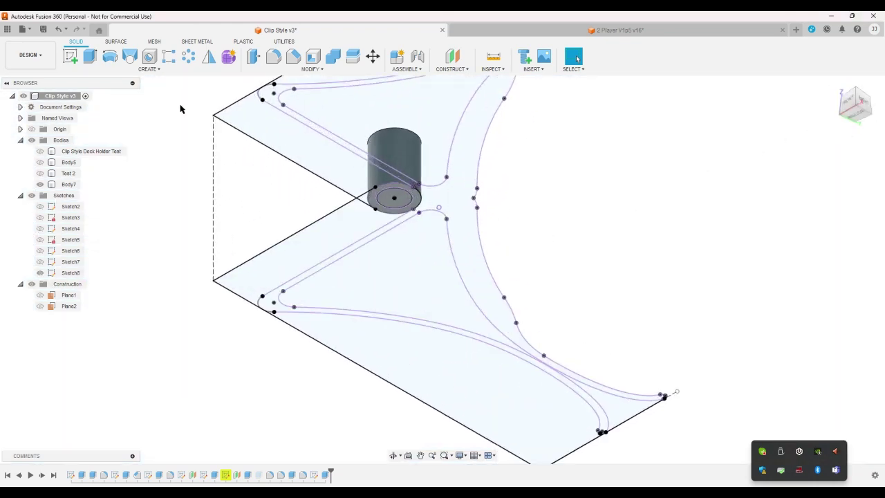
pyautogui.click(88, 57)
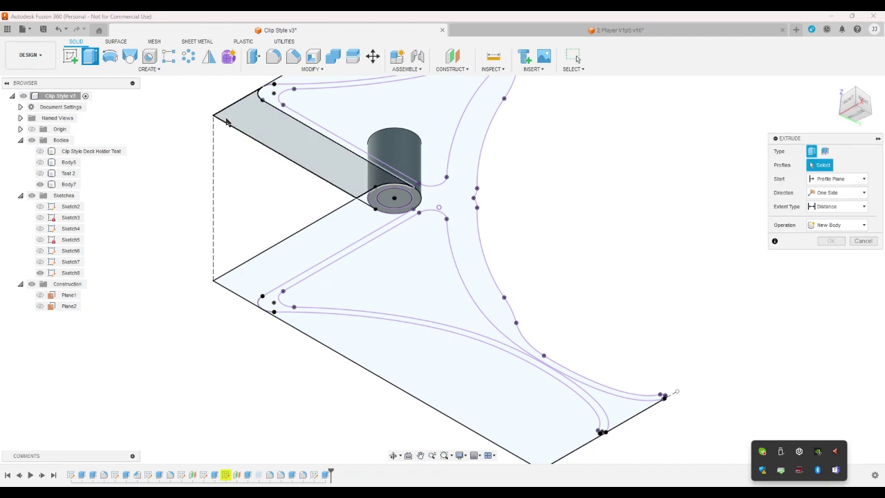
pyautogui.click(399, 198)
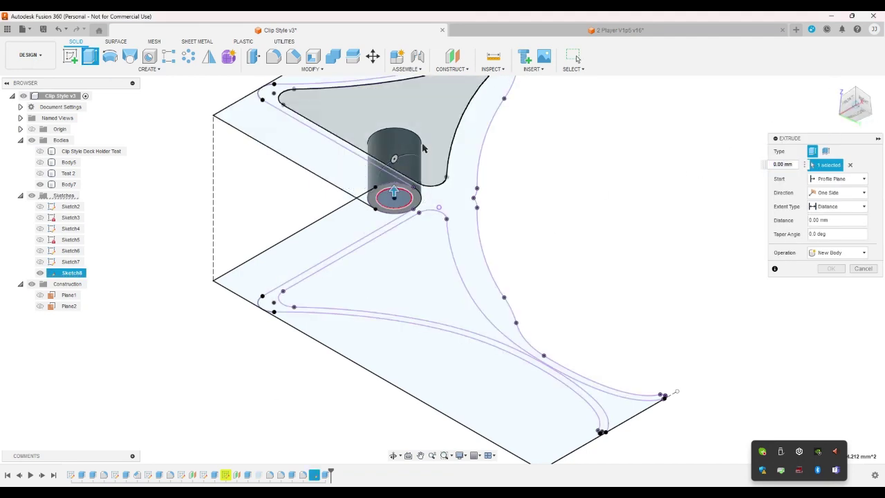
pyautogui.scroll(10, 419, 190)
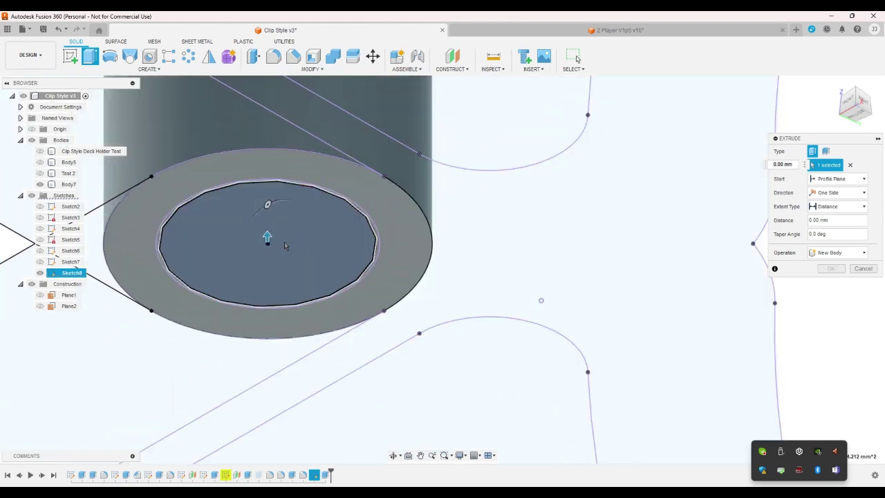
pyautogui.moveTo(268, 237); pyautogui.dragTo(268, 278)
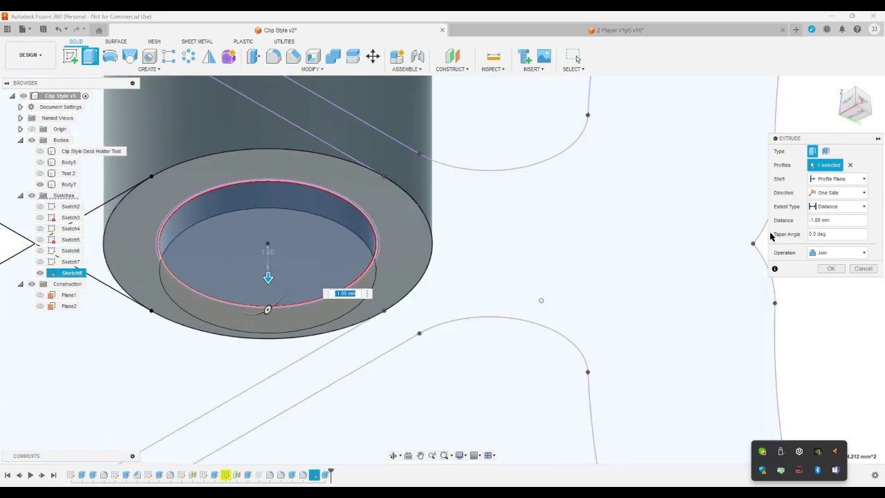
pyautogui.click(844, 220)
pyautogui.write('c')
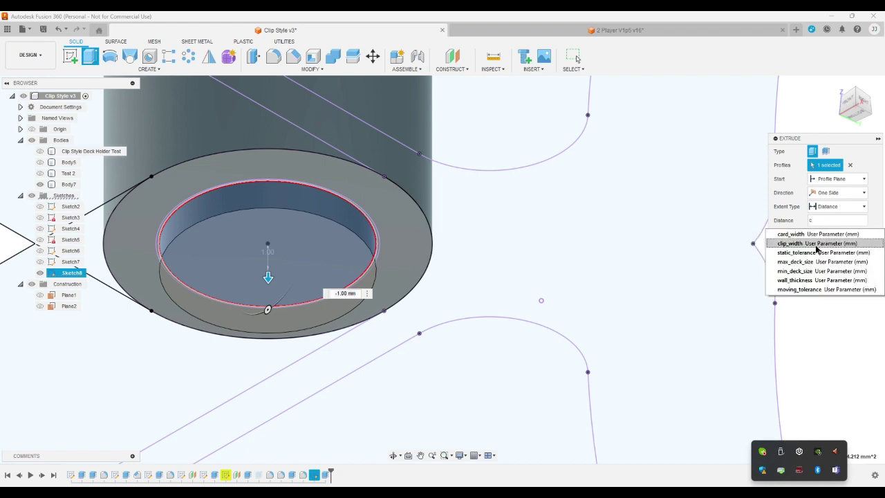
pyautogui.doubleClick(828, 220)
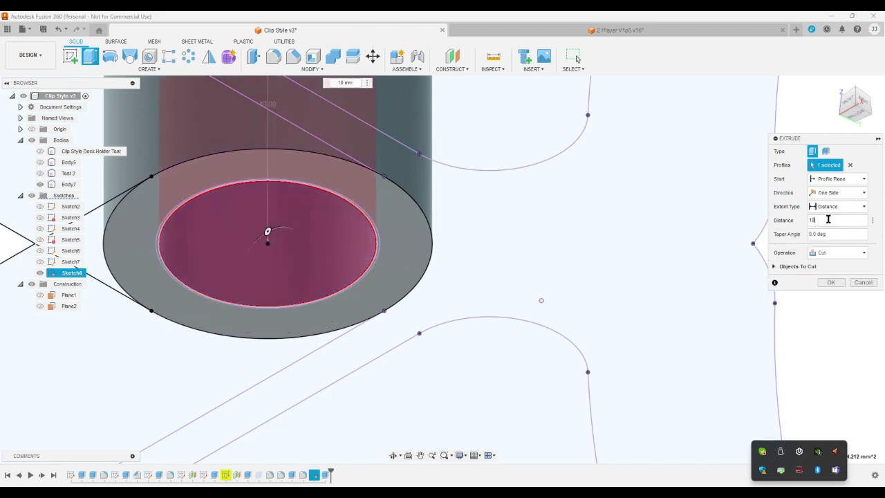
pyautogui.press('Return')
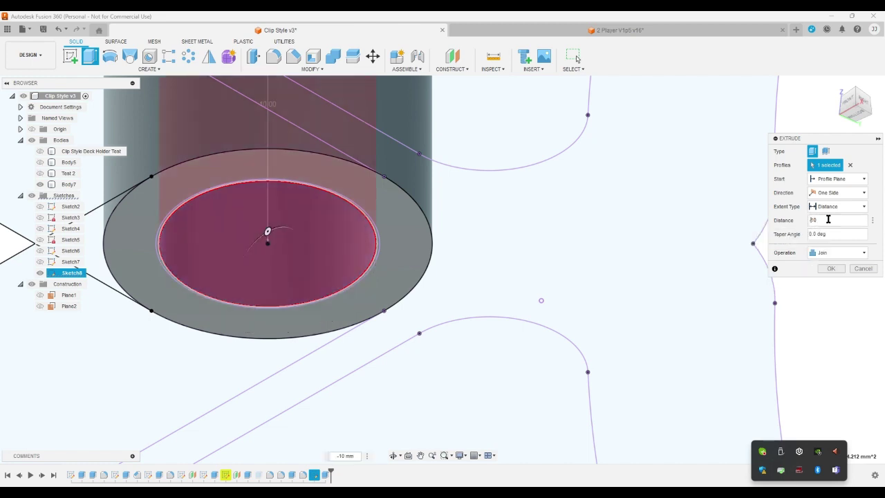
pyautogui.click(839, 95)
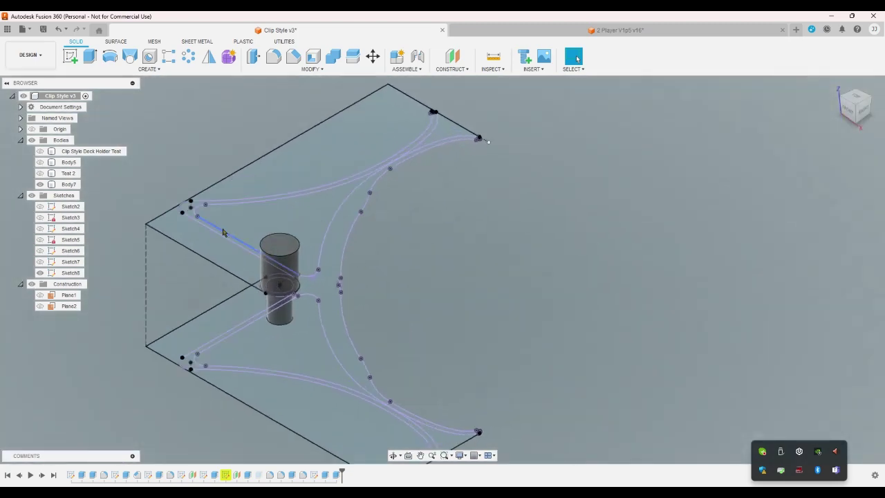
# Hide the pin body and start an extrusion selecting the Sketch8 support regions and central ring
pyautogui.click(69, 272)
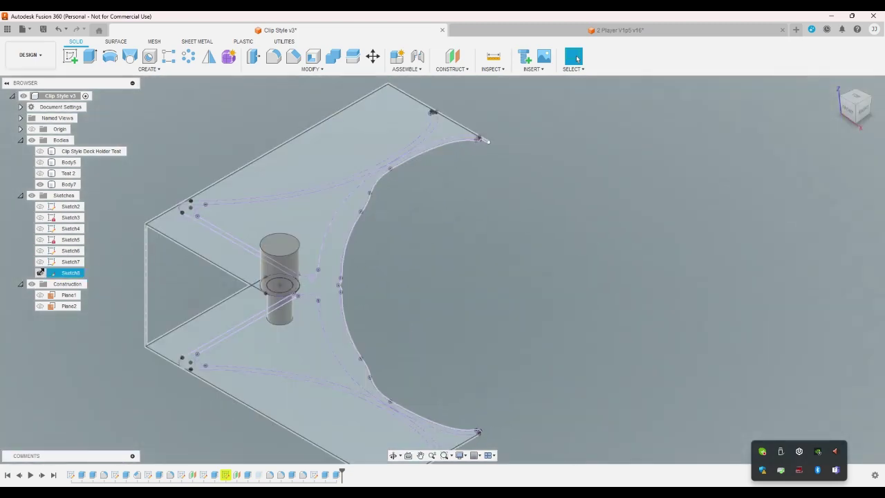
pyautogui.click(39, 184)
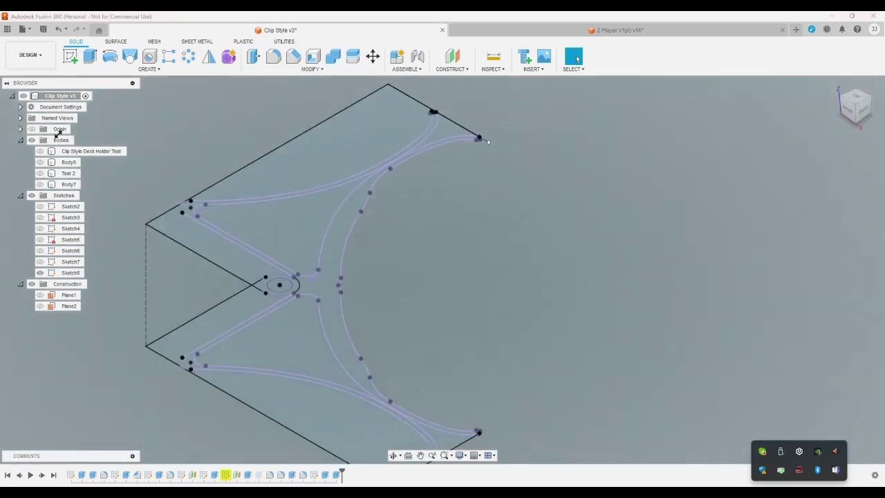
pyautogui.click(90, 56)
pyautogui.click(348, 123)
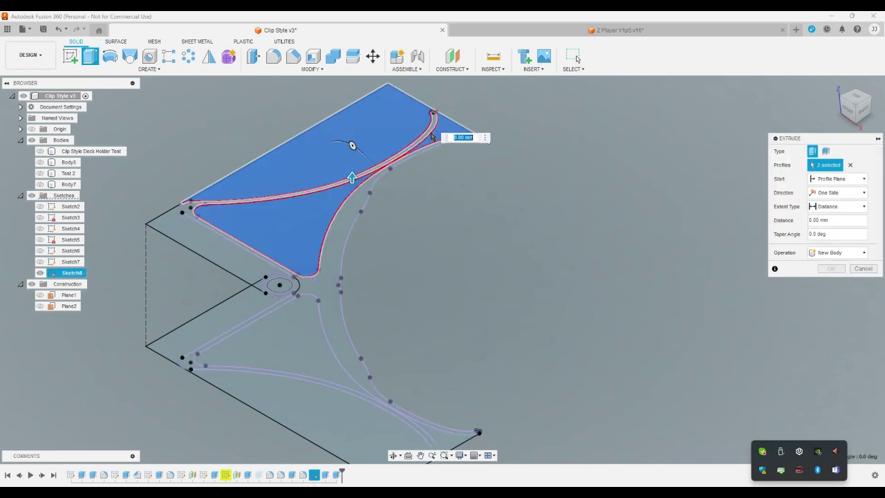
pyautogui.click(337, 230)
pyautogui.click(343, 234)
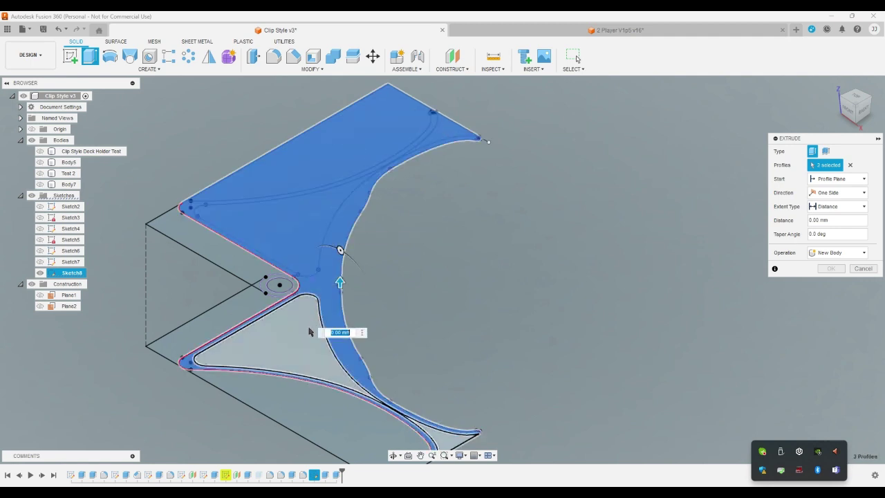
pyautogui.click(307, 330)
pyautogui.click(232, 311)
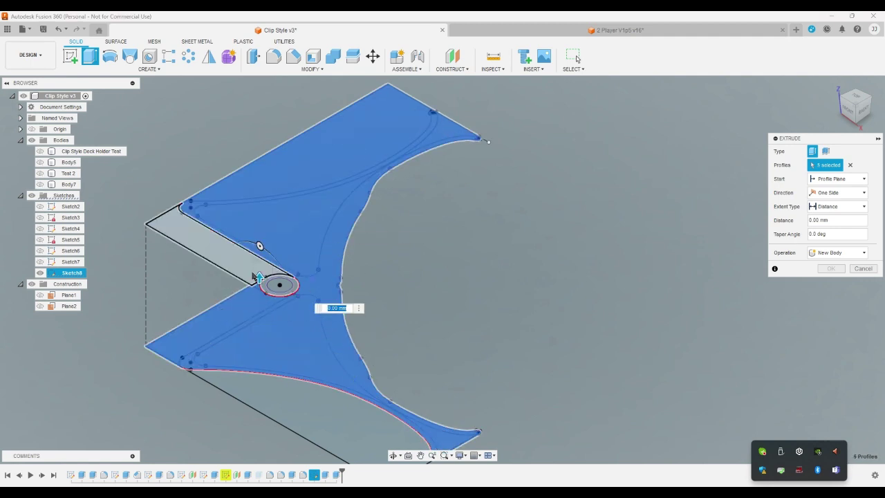
pyautogui.click(252, 245)
pyautogui.click(265, 286)
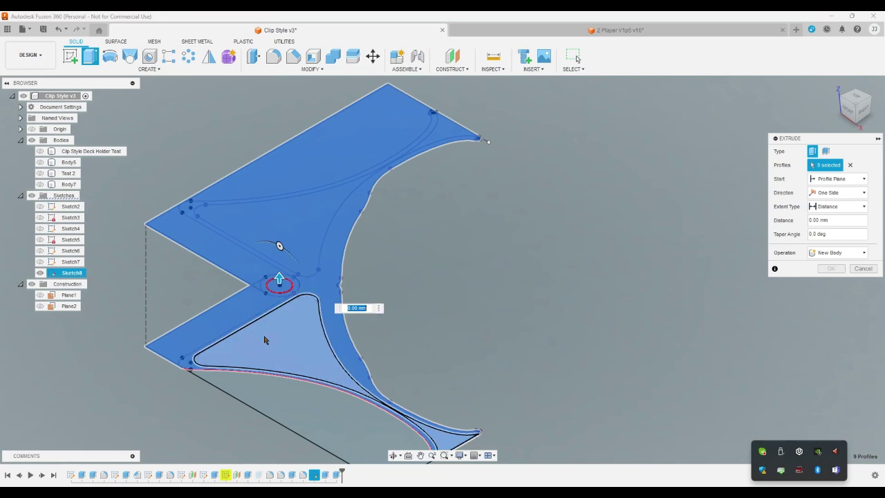
# From a zoomed Top view, add the ring's inner circle region, completing ten selected profiles
pyautogui.click(855, 99)
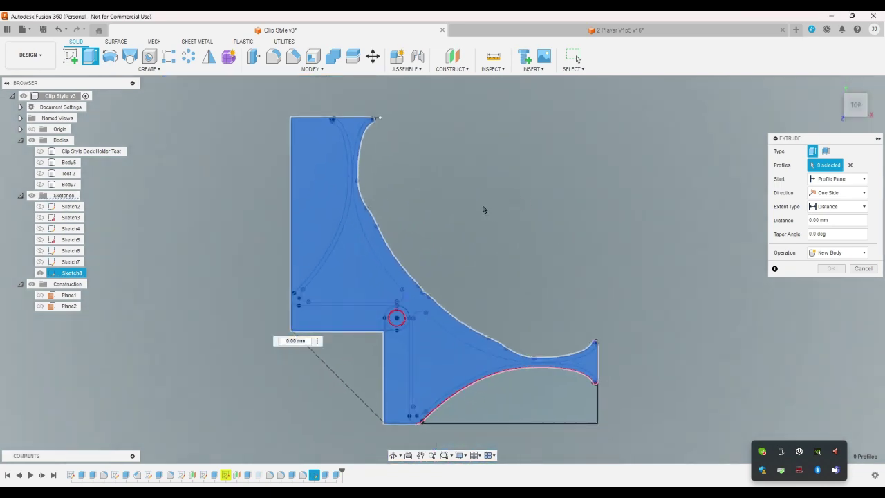
pyautogui.scroll(5, 405, 333)
pyautogui.scroll(5, 401, 296)
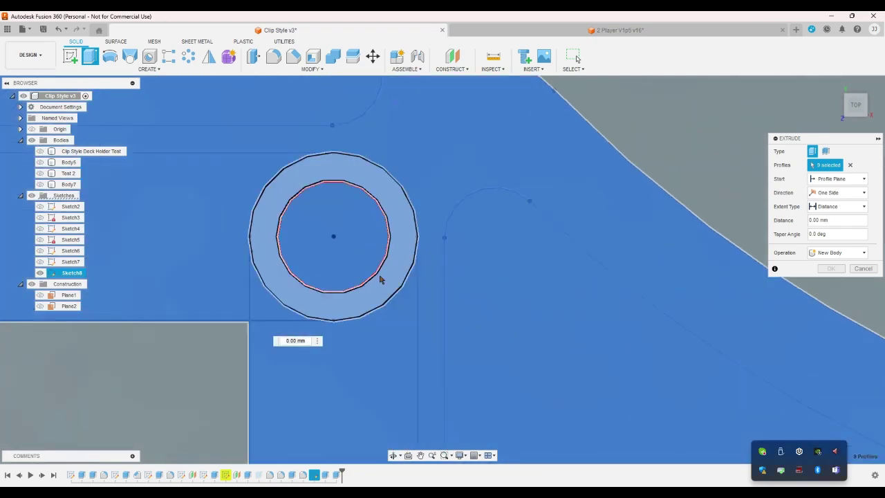
pyautogui.scroll(3, 380, 274)
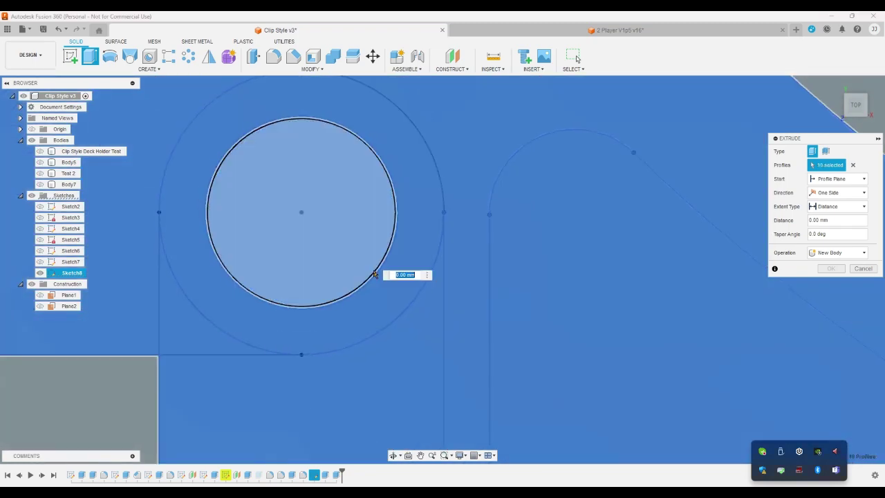
pyautogui.click(382, 270)
pyautogui.click(836, 83)
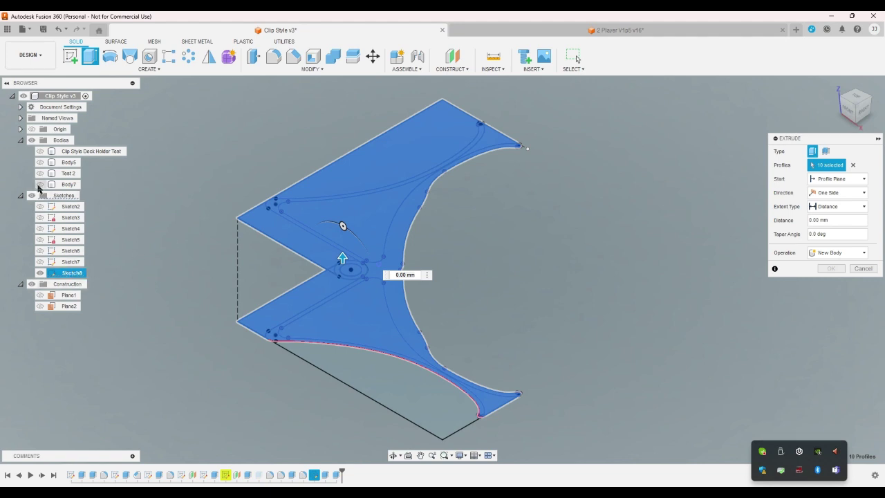
# Show the Body7 cylinder and extrude the ten plate profiles by wall_thickness from its top face
pyautogui.click(39, 184)
pyautogui.click(837, 178)
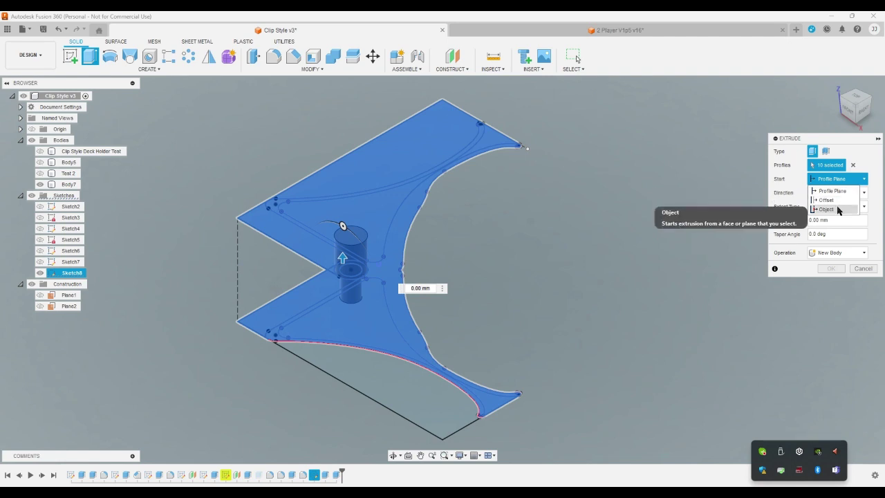
pyautogui.click(838, 210)
pyautogui.click(362, 239)
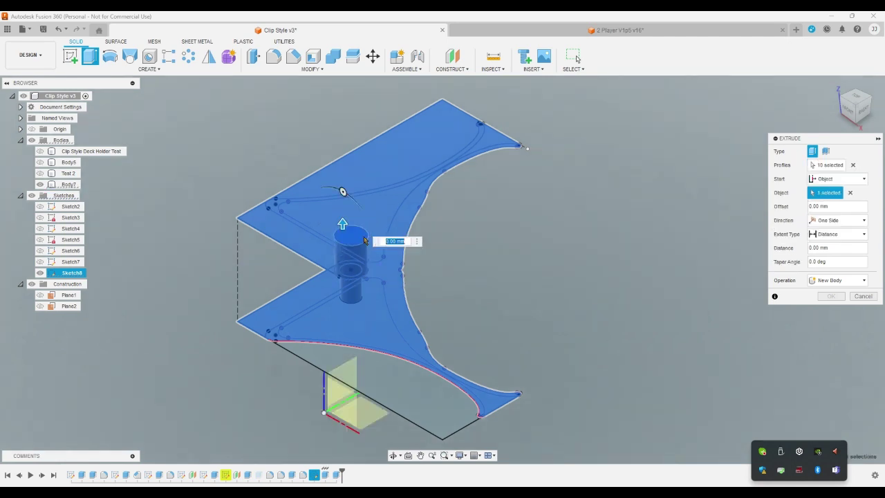
pyautogui.click(843, 249)
pyautogui.write('w')
pyautogui.click(823, 262)
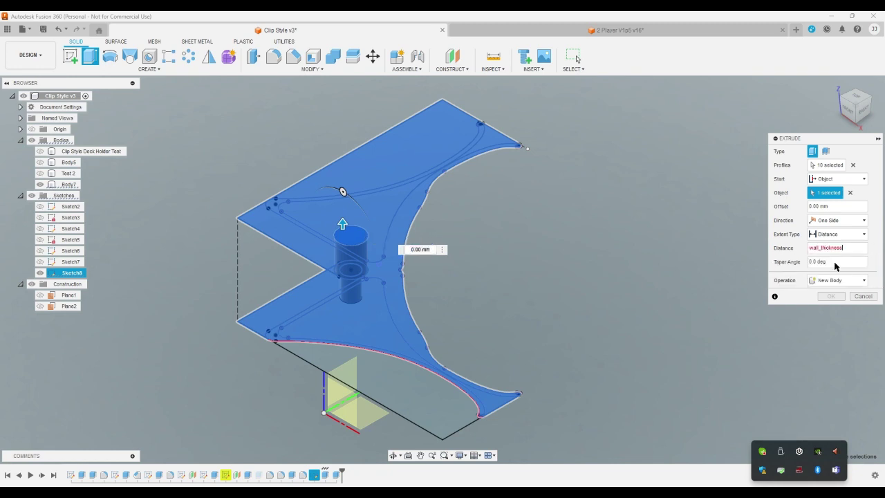
pyautogui.press('Return')
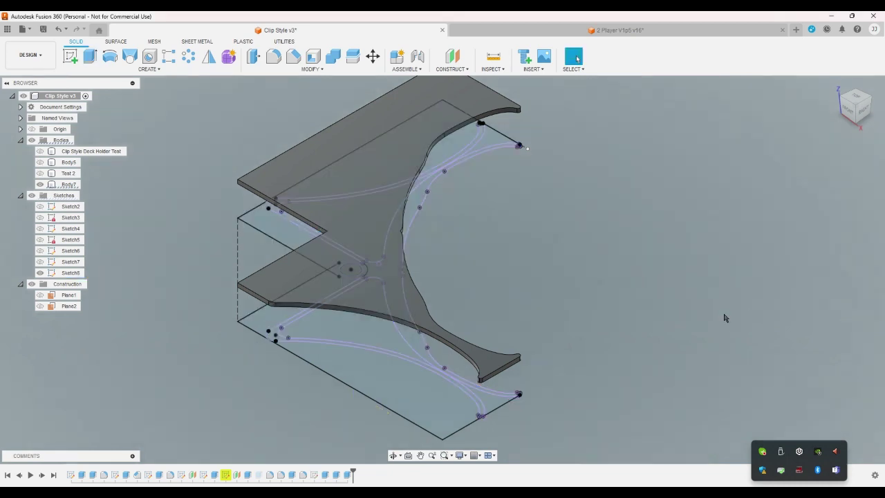
# Hide the Sketch8 curves and show the Test 2 body
pyautogui.click(40, 273)
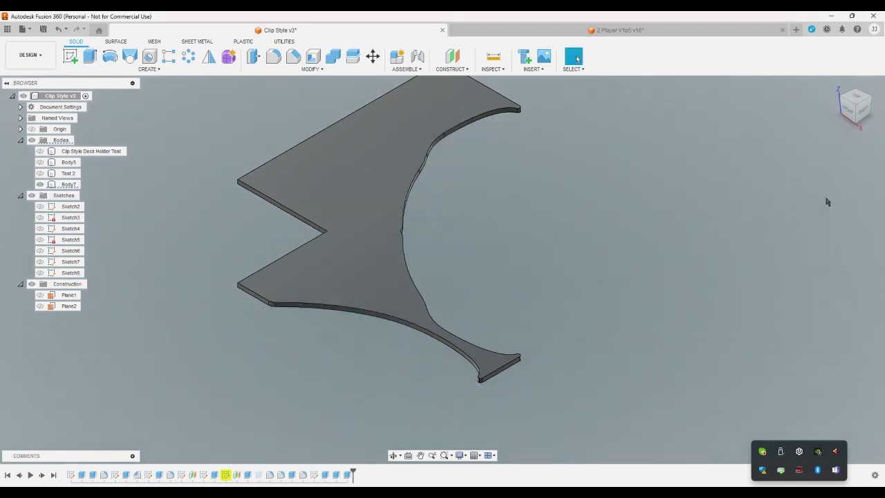
pyautogui.click(857, 123)
pyautogui.click(38, 177)
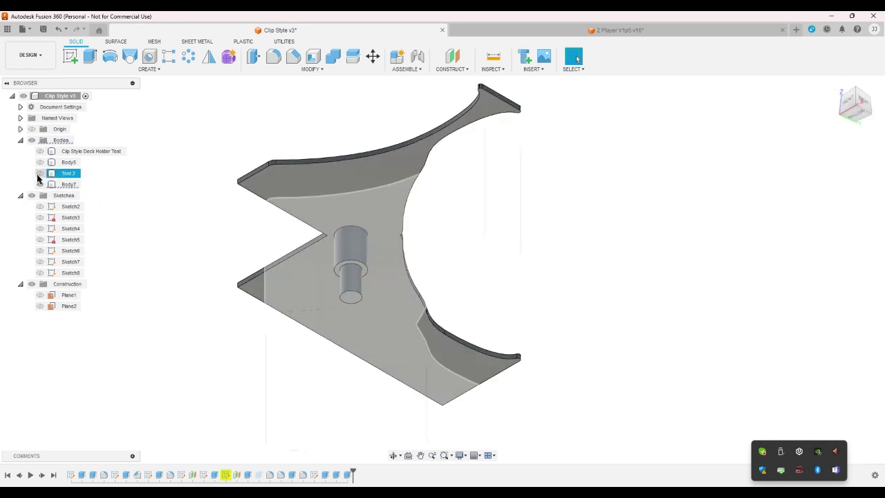
pyautogui.click(39, 174)
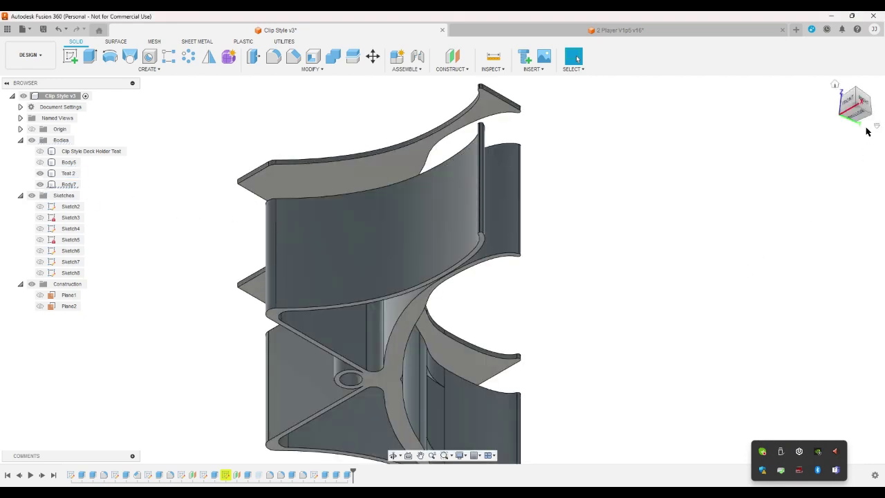
# Inspect the plate against the holder from several ViewCube corners and faces, ending on Top
pyautogui.click(835, 84)
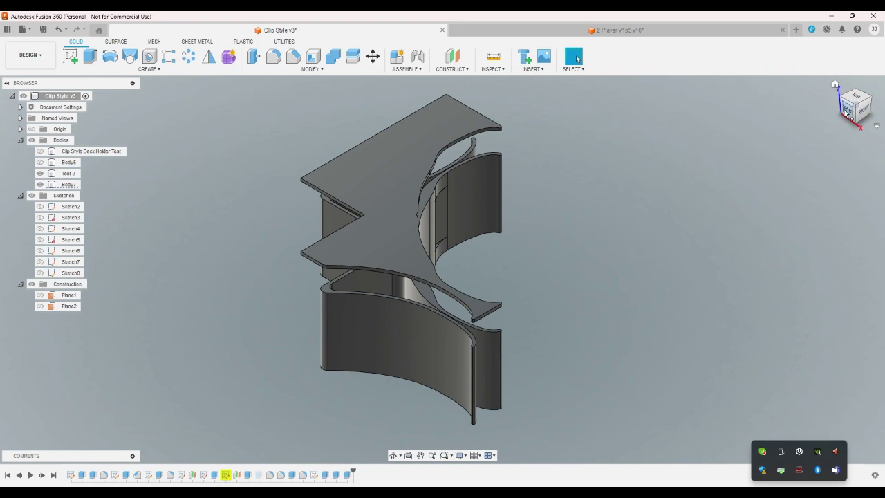
pyautogui.click(845, 113)
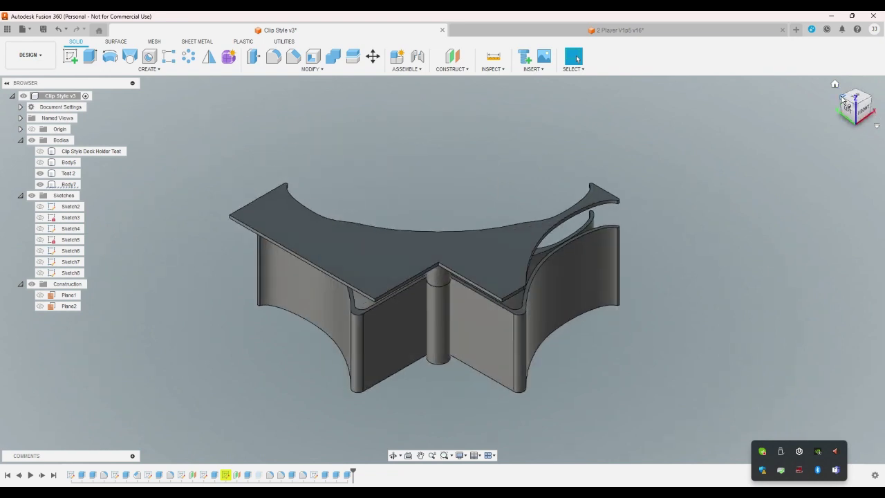
pyautogui.click(846, 105)
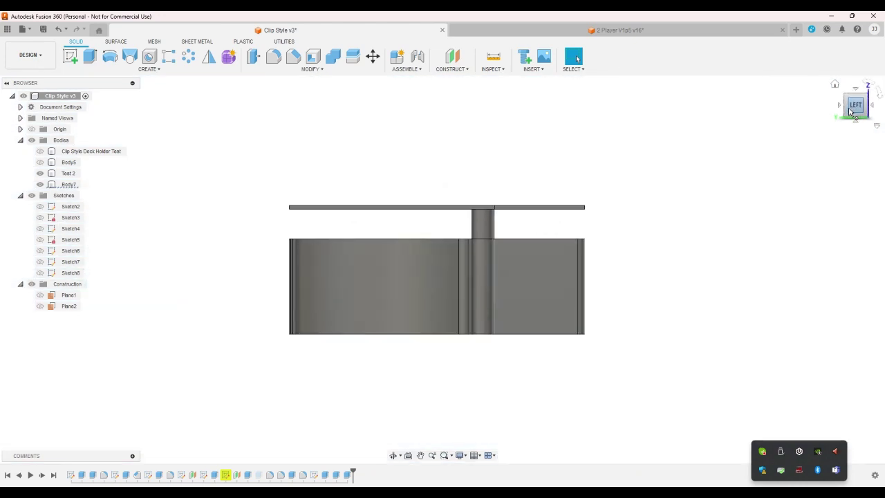
pyautogui.click(847, 100)
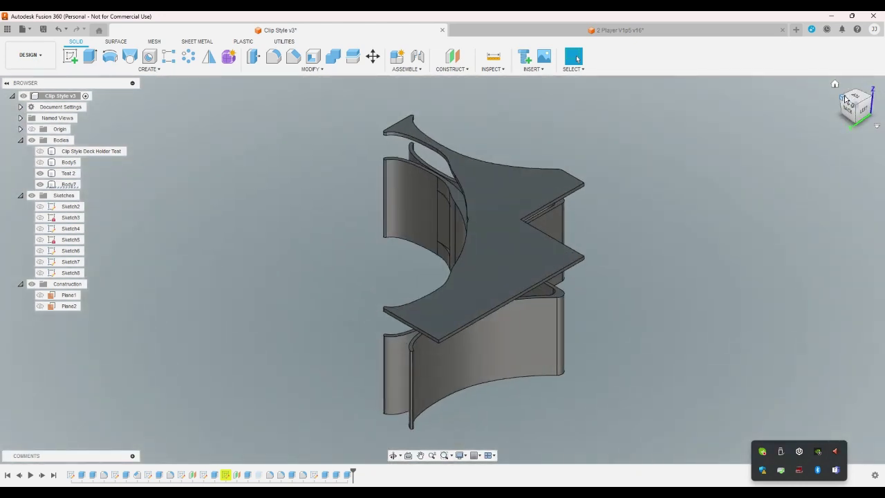
pyautogui.click(848, 109)
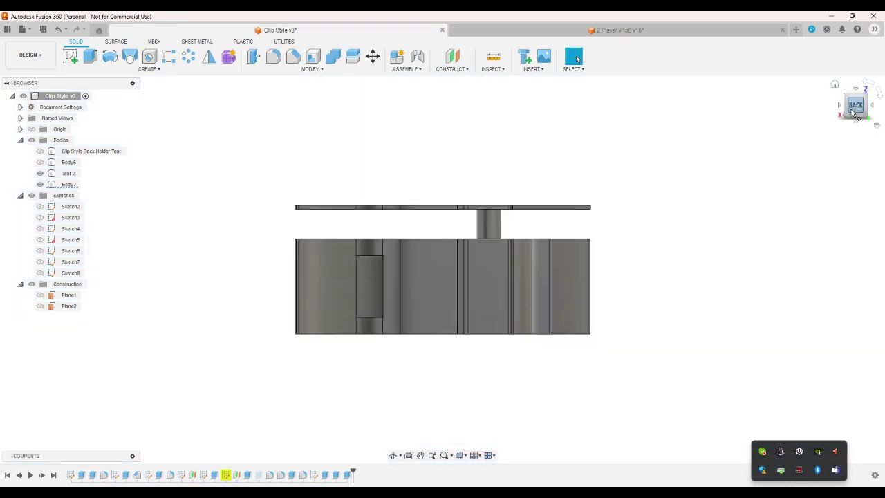
pyautogui.click(855, 115)
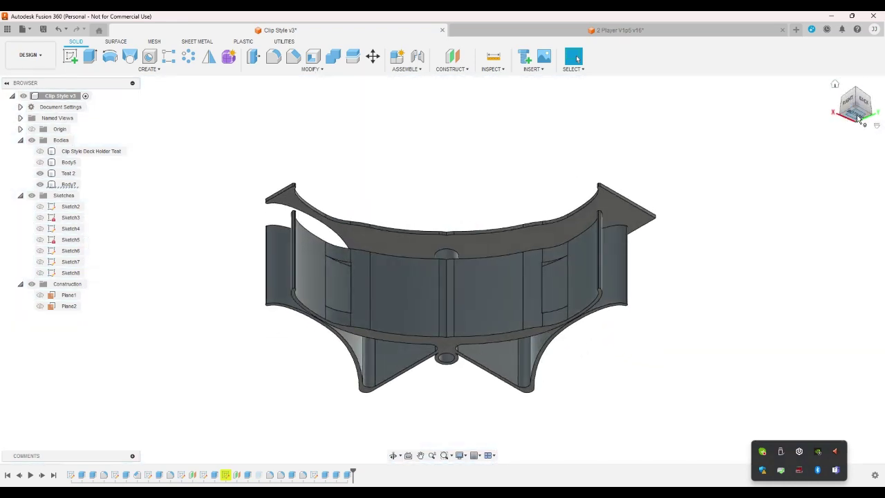
pyautogui.click(854, 113)
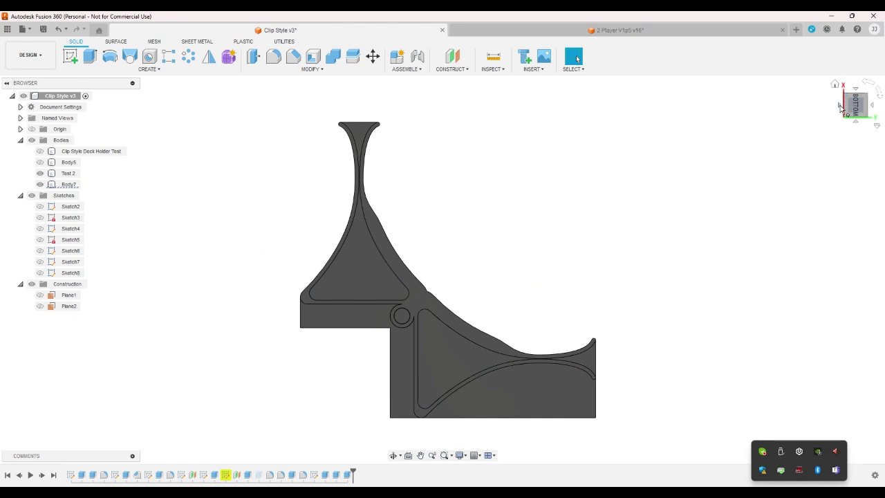
pyautogui.click(850, 104)
pyautogui.click(850, 104)
pyautogui.click(867, 111)
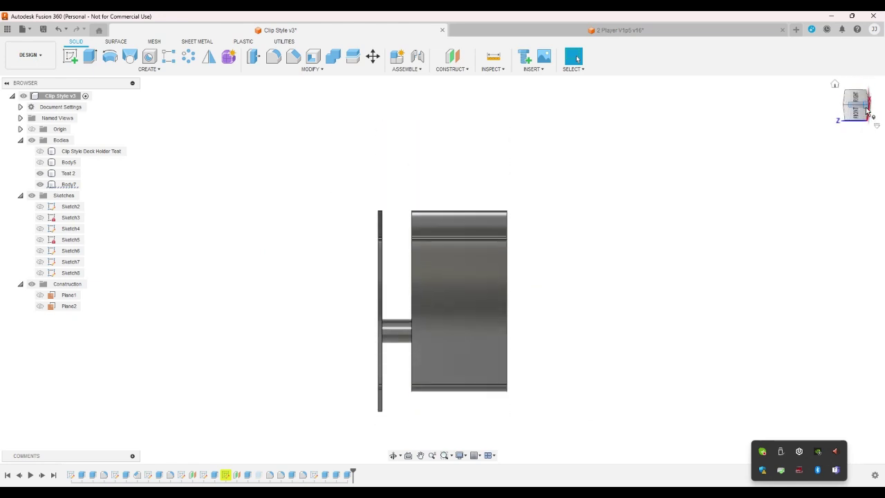
pyautogui.click(866, 111)
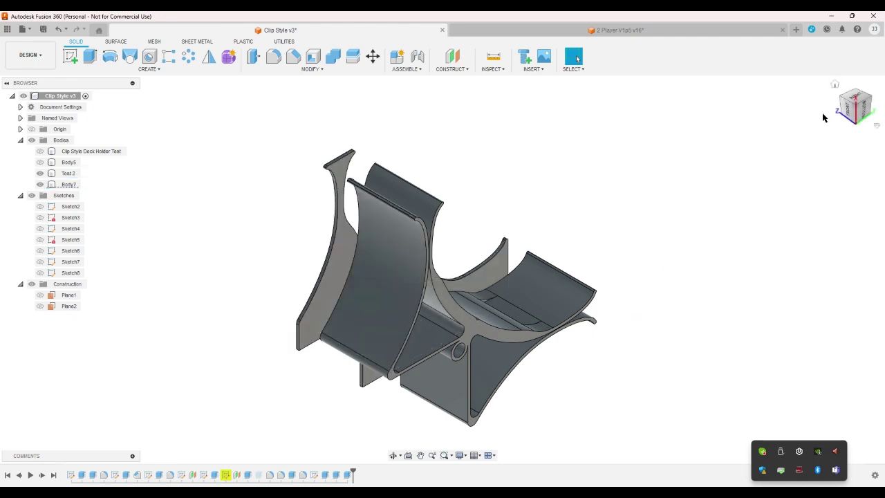
pyautogui.click(845, 105)
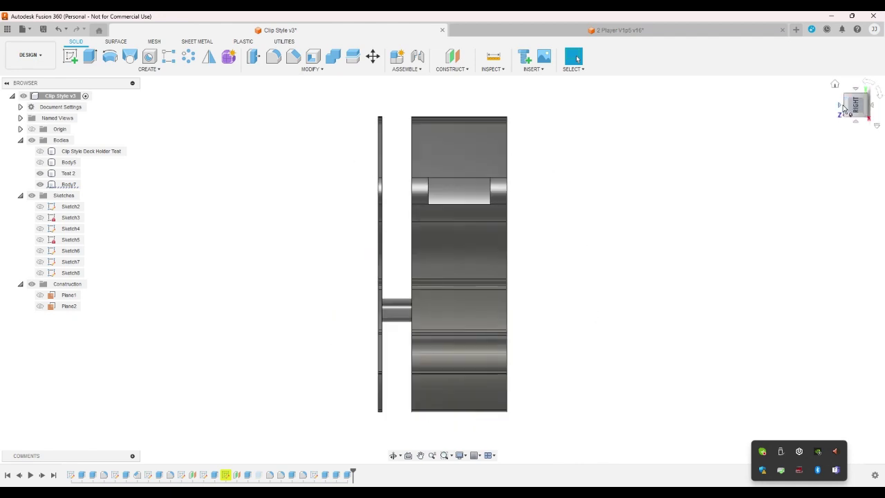
pyautogui.click(840, 106)
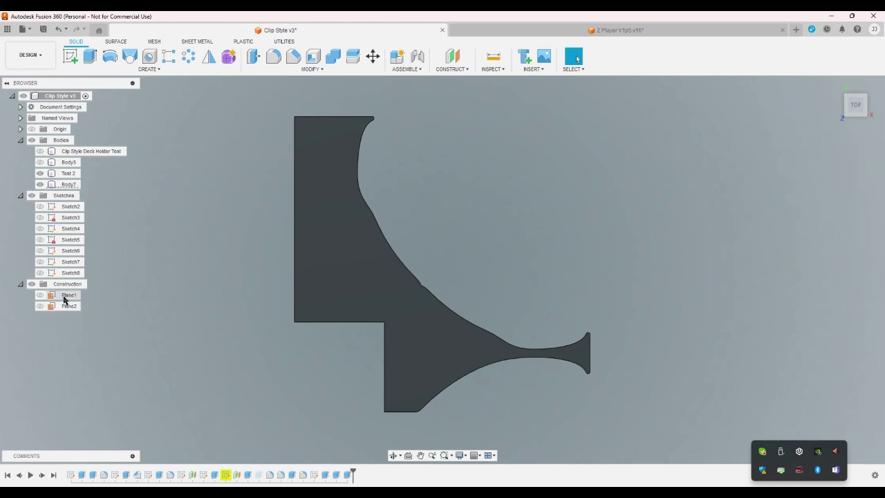
# Edit the last plate extrusion's profiles to fill the lower corner and leave a round hole
pyautogui.click(343, 476)
pyautogui.doubleClick(344, 476)
pyautogui.click(508, 394)
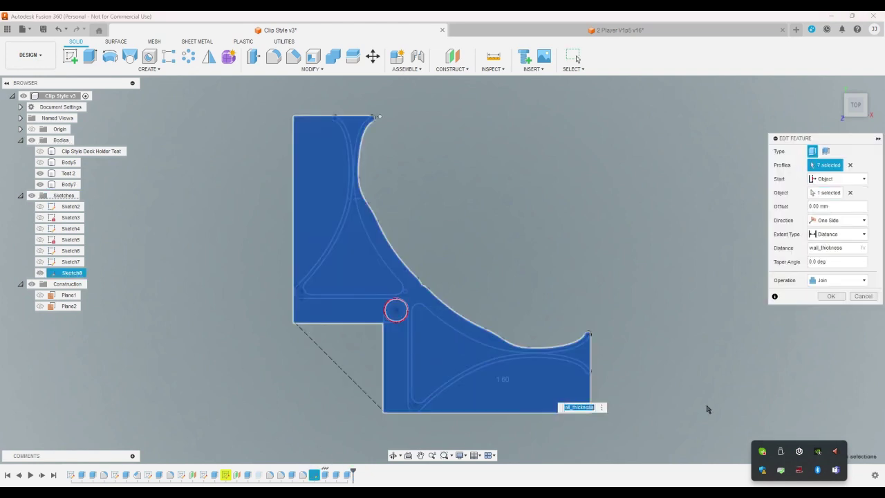
pyautogui.press('Return')
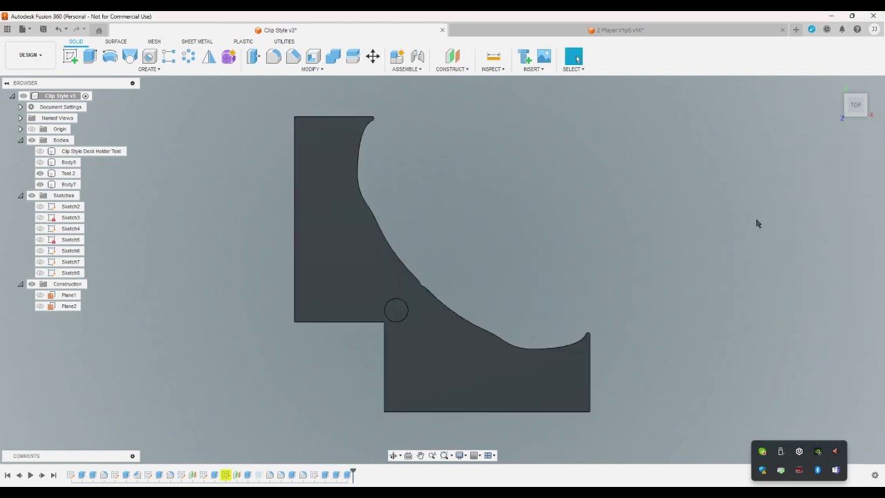
# Check the reworked plate from several ViewCube angles, ending at the home view
pyautogui.click(857, 109)
pyautogui.click(856, 111)
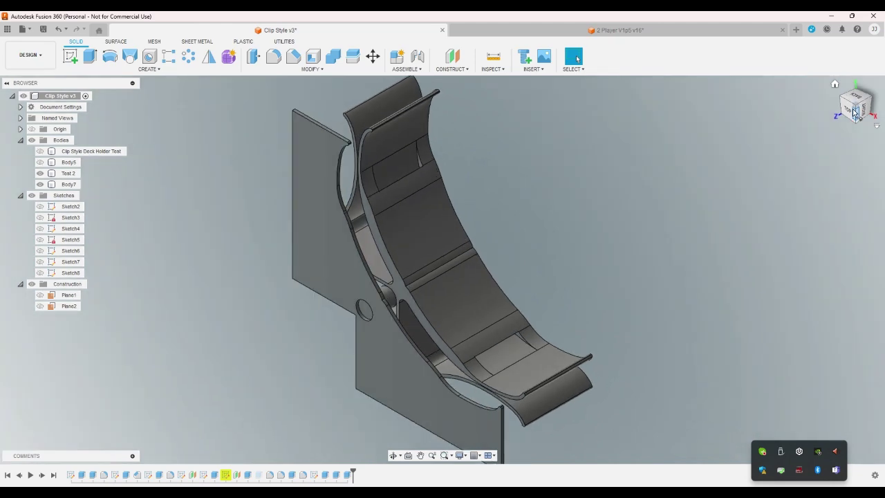
pyautogui.click(851, 115)
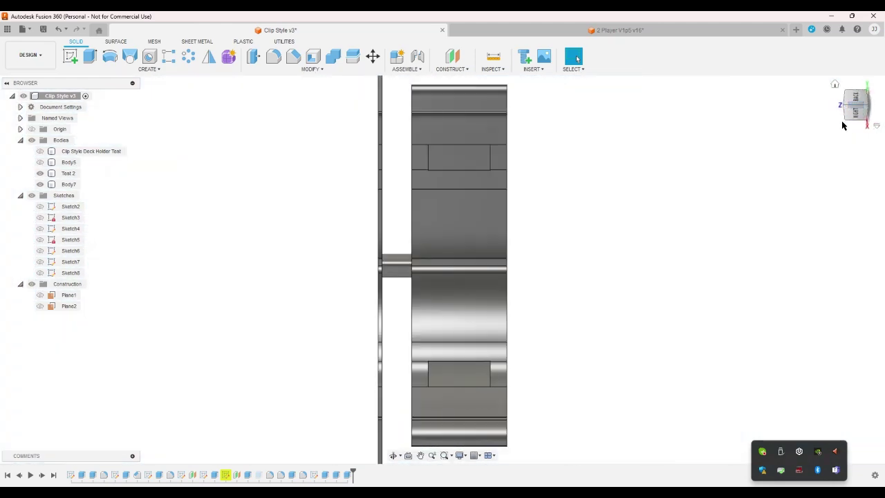
pyautogui.click(836, 86)
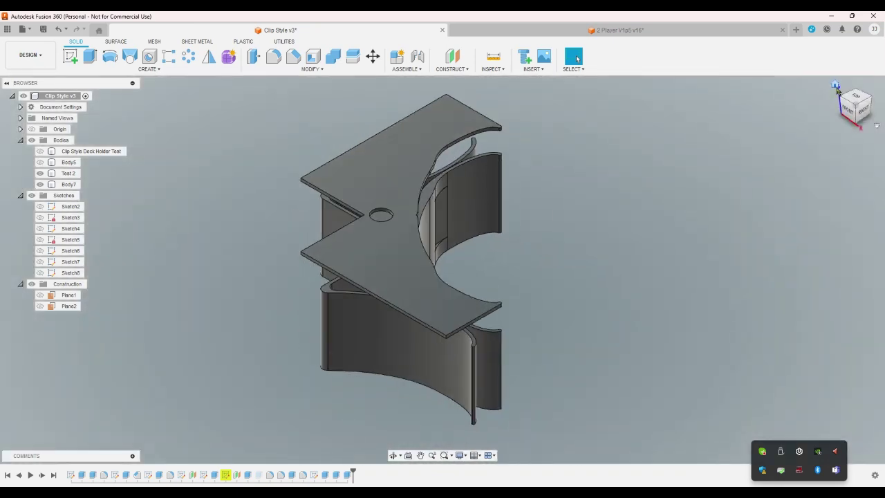
pyautogui.click(841, 103)
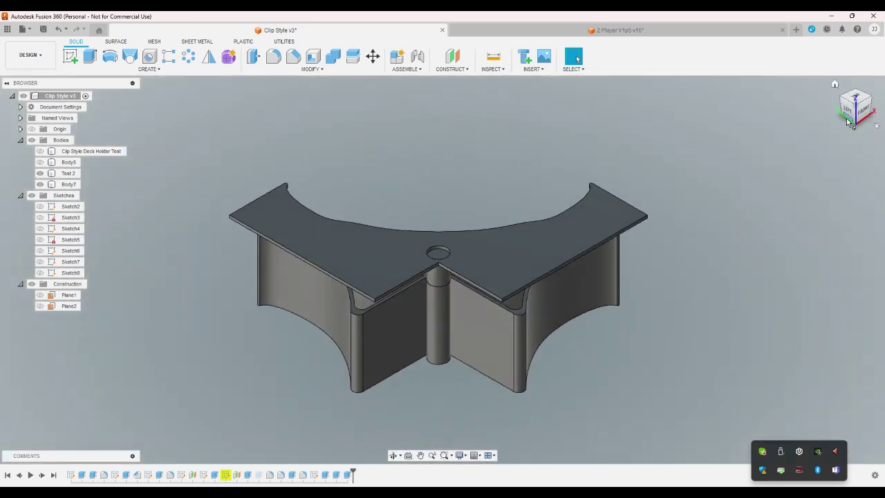
pyautogui.click(850, 123)
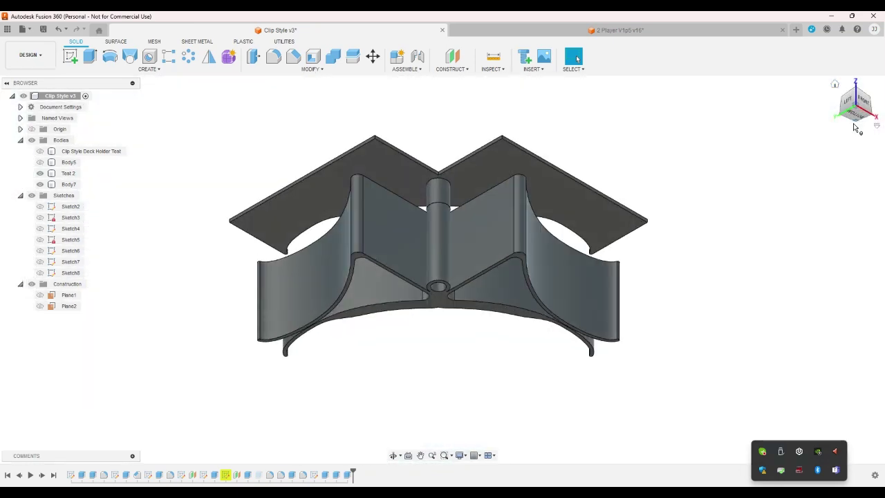
pyautogui.click(835, 85)
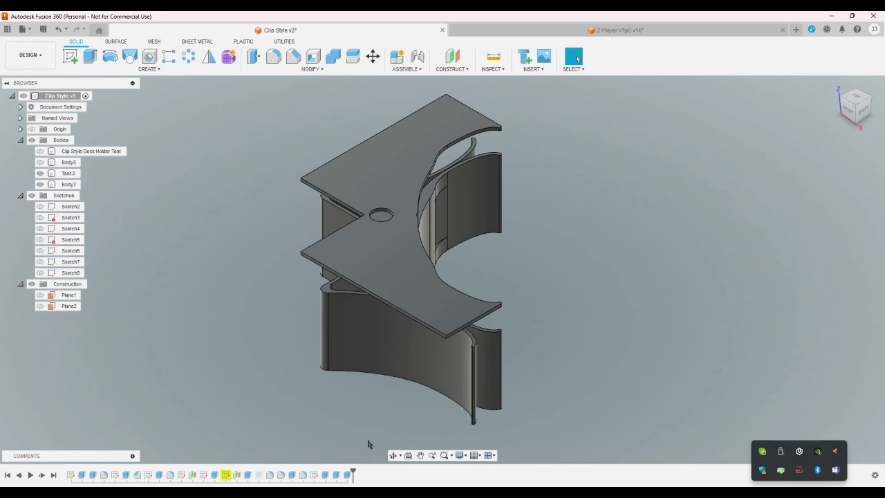
# Open Sketch8 for editing and end the active line drawing
pyautogui.doubleClick(313, 476)
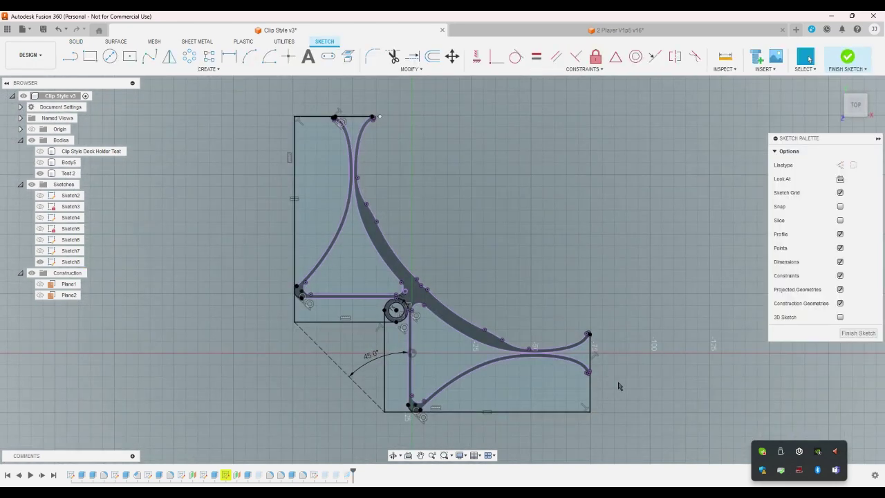
pyautogui.click(70, 57)
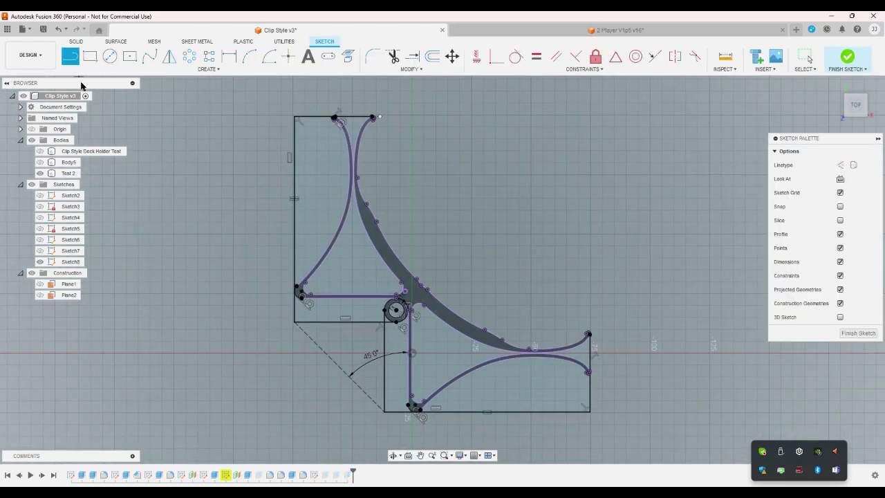
pyautogui.scroll(3, 270, 292)
pyautogui.scroll(-4, 283, 314)
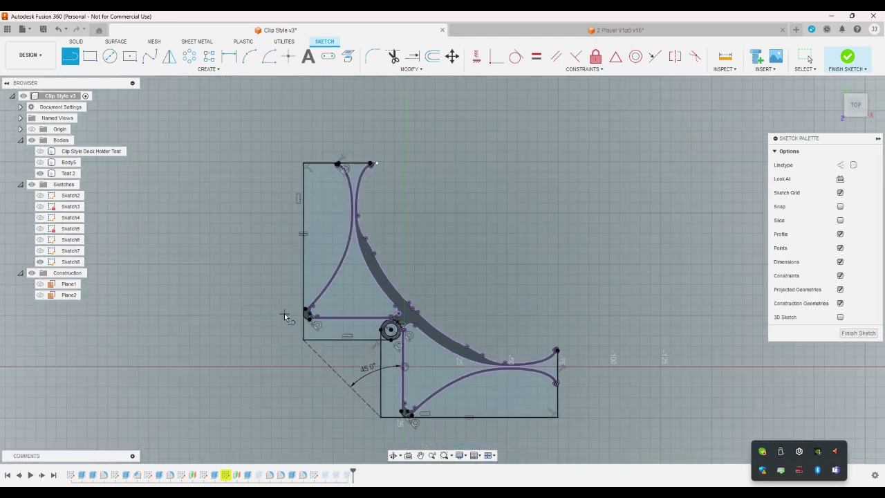
pyautogui.rightClick(284, 314)
pyautogui.click(237, 326)
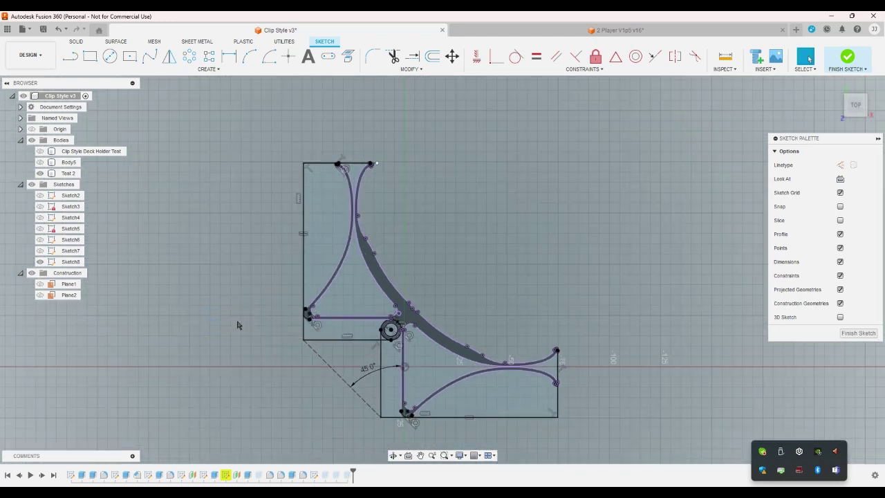
# Draw a diagonal line from the upper-left arm tip to the lower-left corner
pyautogui.scroll(1, 346, 302)
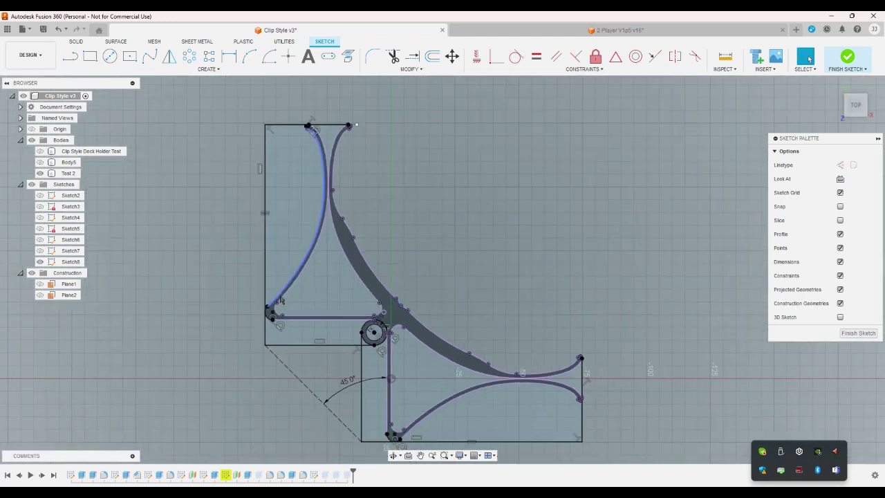
pyautogui.click(70, 57)
pyautogui.scroll(1, 292, 141)
pyautogui.click(298, 139)
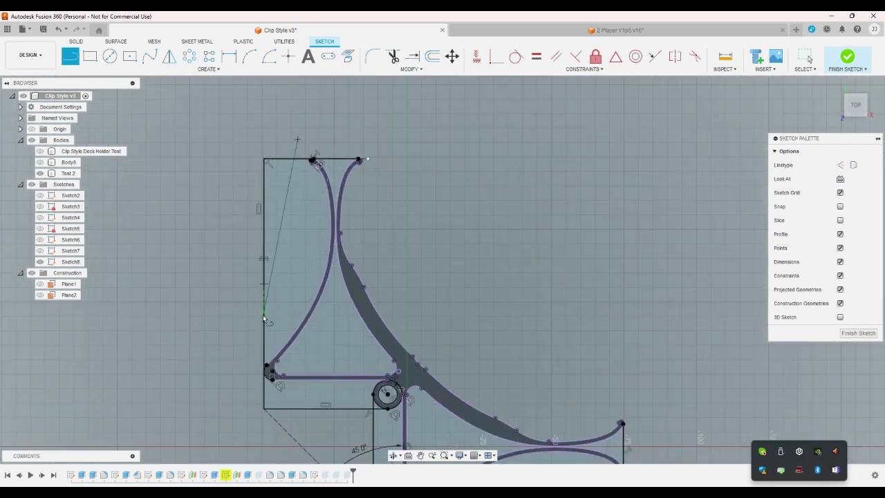
pyautogui.click(240, 379)
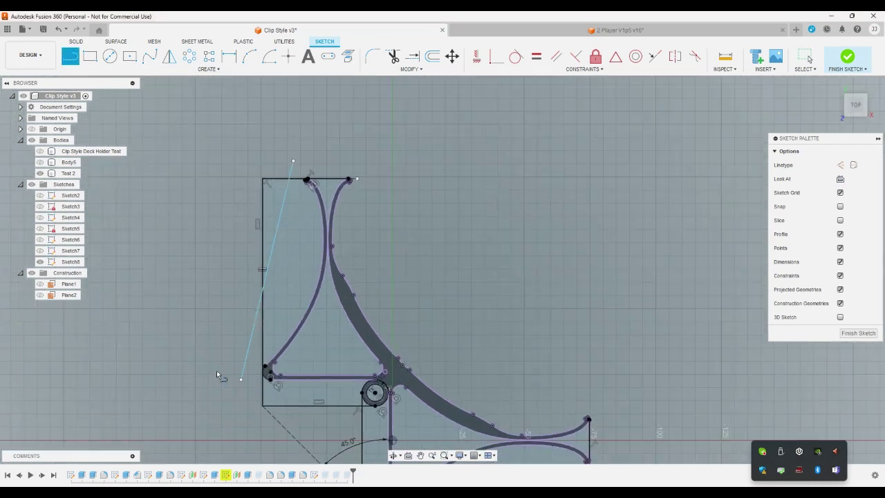
# Attach the diagonal line's lower end to the arm corner
pyautogui.scroll(3, 321, 79)
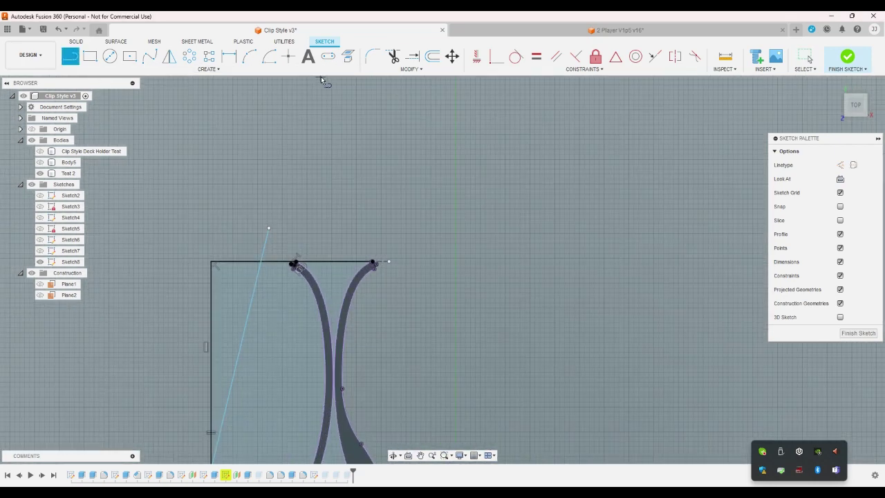
pyautogui.click(515, 57)
pyautogui.scroll(3, 277, 259)
pyautogui.click(220, 280)
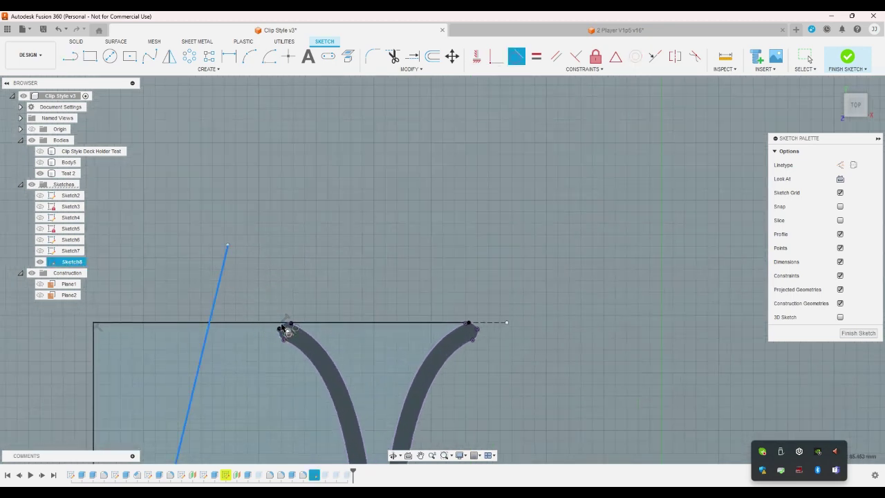
pyautogui.scroll(5, 282, 328)
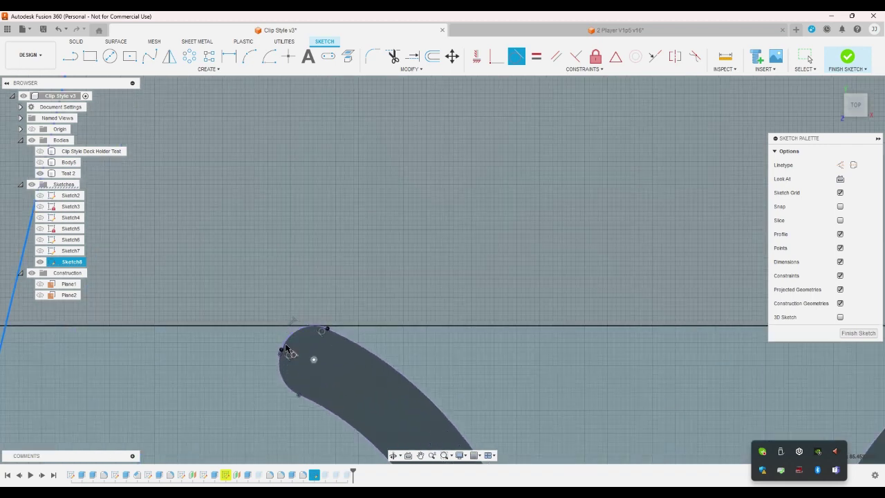
pyautogui.scroll(-6, 290, 325)
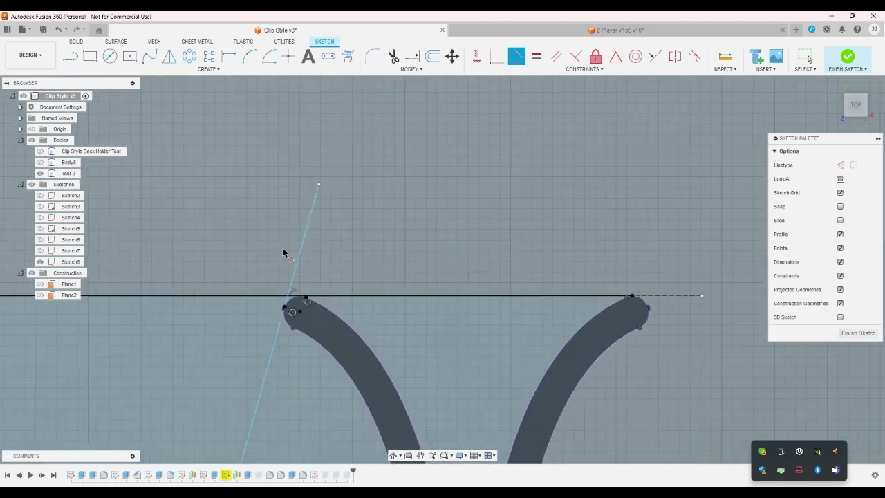
pyautogui.scroll(-4, 249, 260)
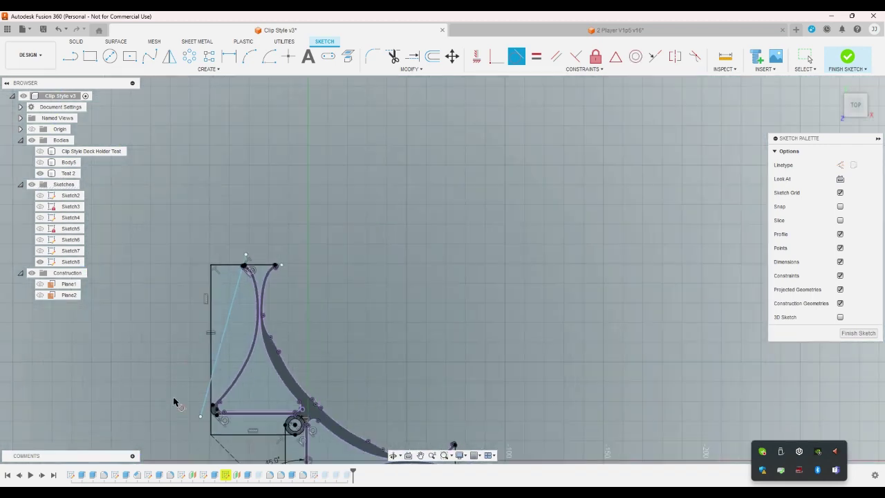
pyautogui.scroll(6, 215, 408)
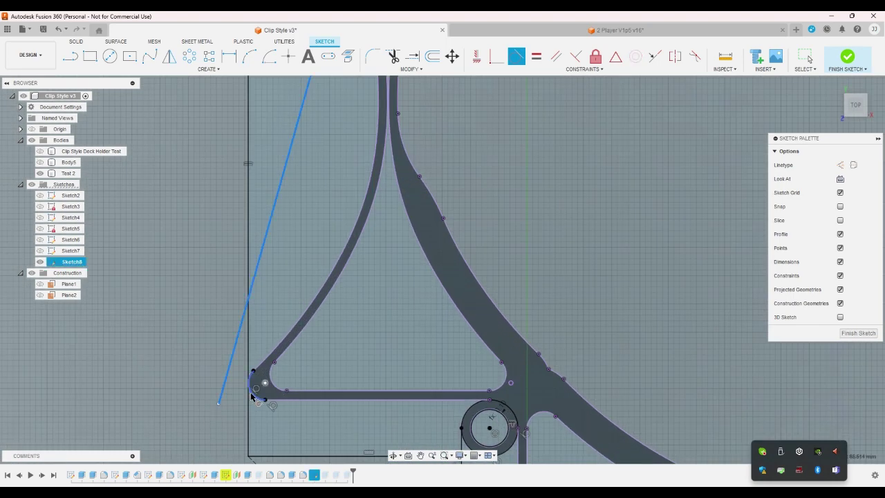
pyautogui.moveTo(222, 397); pyautogui.dragTo(253, 372)
pyautogui.scroll(-1, 215, 399)
pyautogui.scroll(-4, 215, 399)
pyautogui.scroll(8, 277, 176)
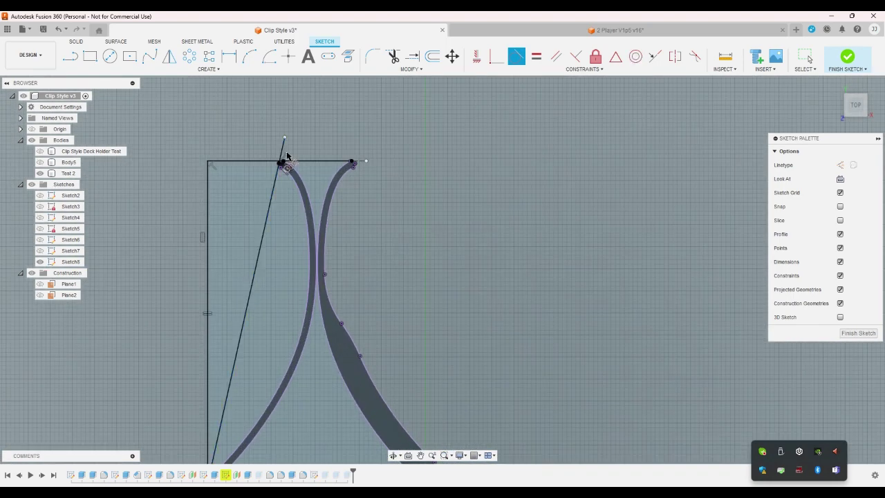
pyautogui.scroll(8, 269, 192)
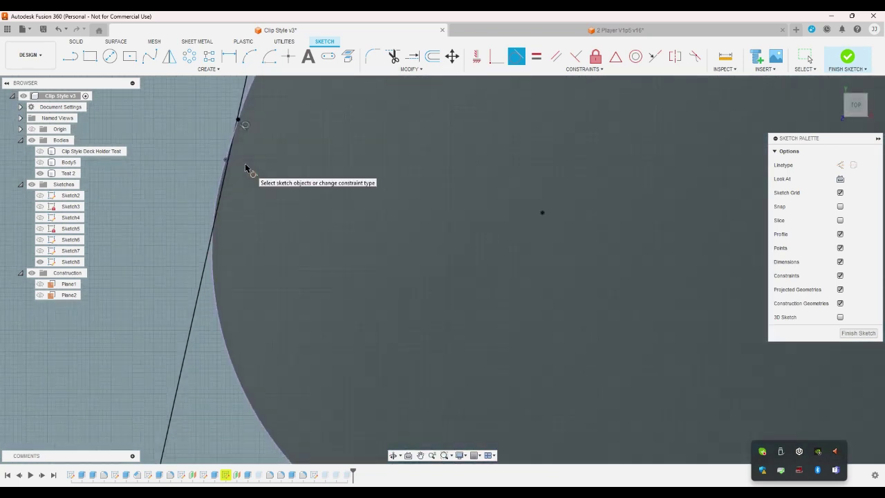
pyautogui.scroll(-5, 246, 168)
pyautogui.scroll(4, 241, 171)
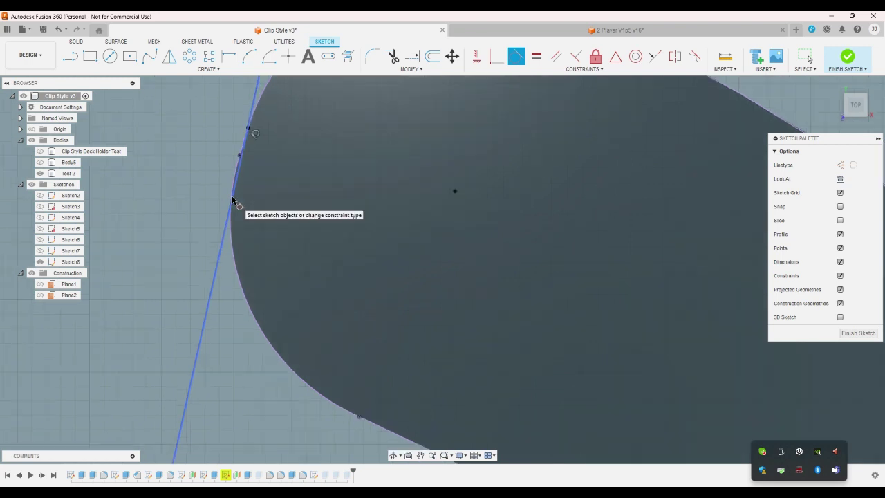
pyautogui.scroll(-4, 233, 207)
pyautogui.press('Escape')
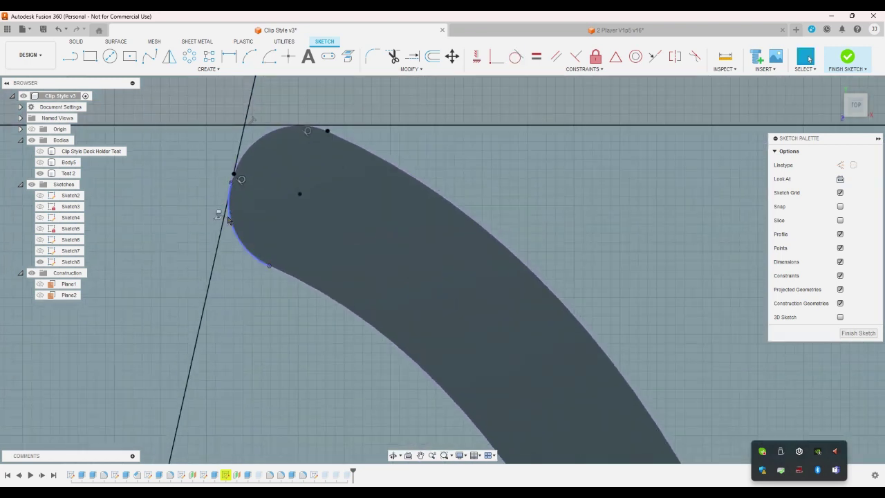
# Redraw the arm's rounded end as a 3-point arc
pyautogui.click(249, 56)
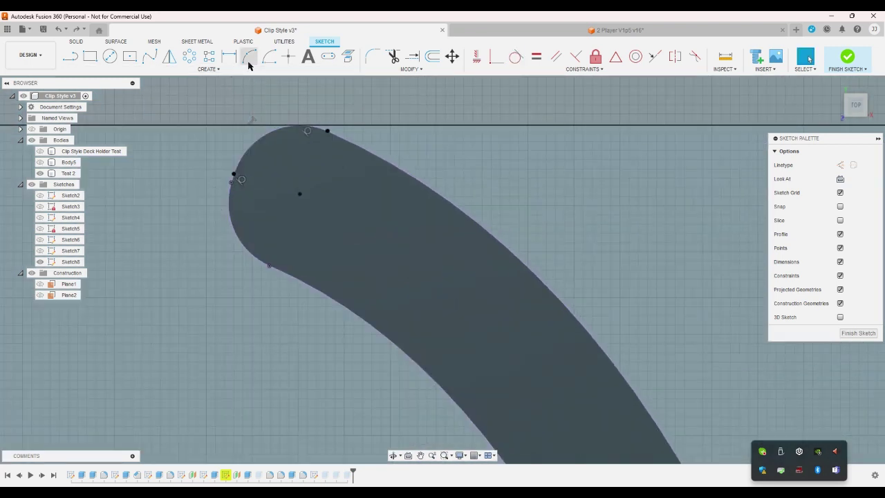
pyautogui.click(269, 265)
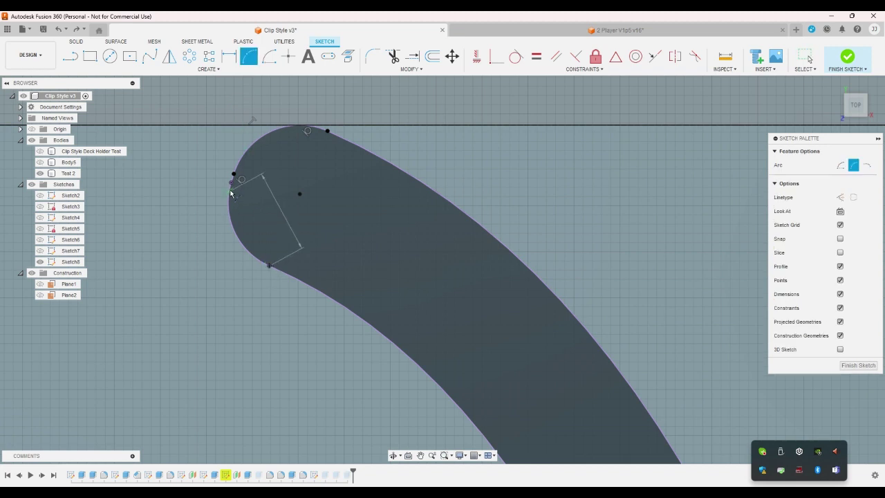
pyautogui.click(231, 182)
pyautogui.click(232, 223)
pyautogui.scroll(-4, 282, 237)
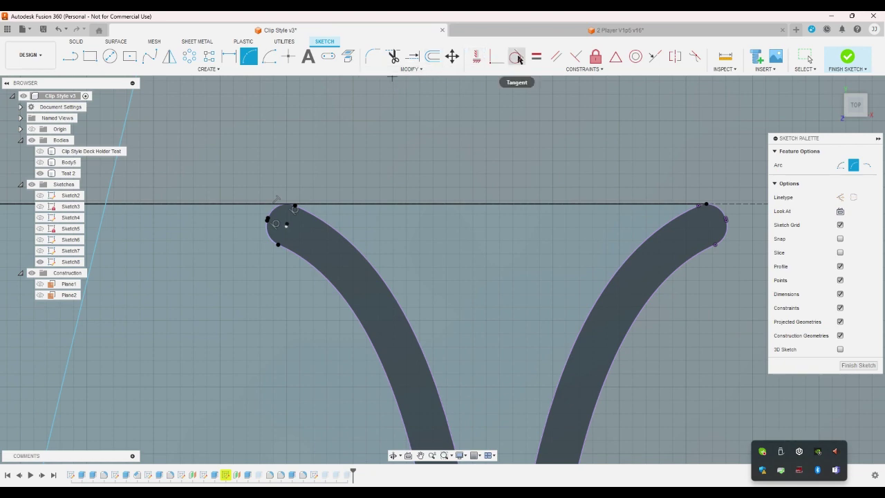
# Make the diagonal line tangent to the rounded arm end and check it
pyautogui.click(518, 57)
pyautogui.click(129, 133)
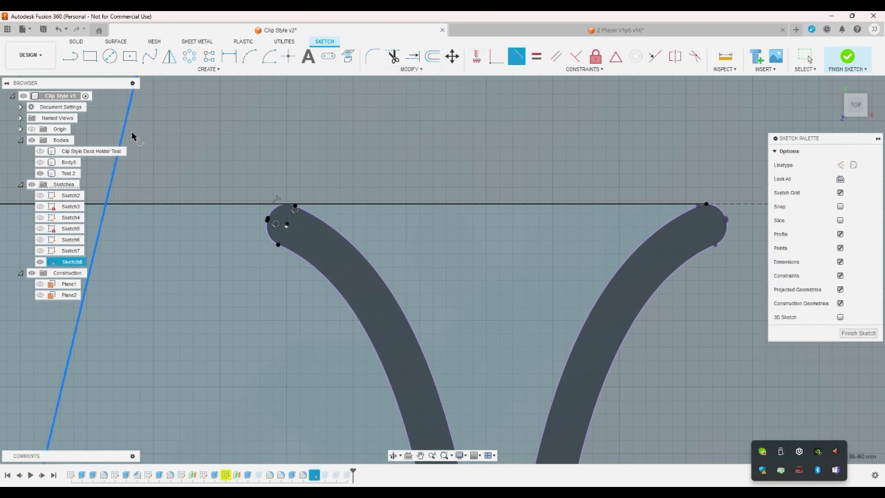
pyautogui.click(267, 234)
pyautogui.scroll(-5, 242, 208)
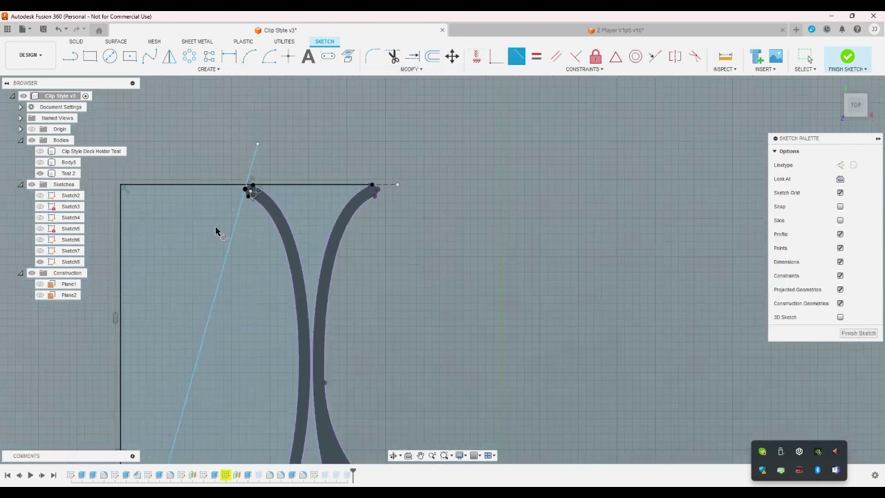
pyautogui.scroll(-4, 200, 246)
pyautogui.scroll(3, 166, 435)
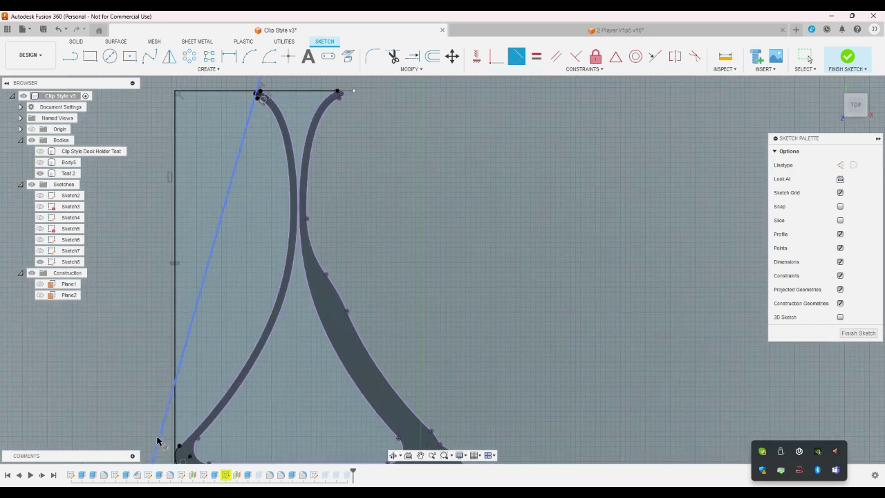
pyautogui.click(157, 441)
pyautogui.scroll(-2, 172, 422)
pyautogui.scroll(4, 194, 406)
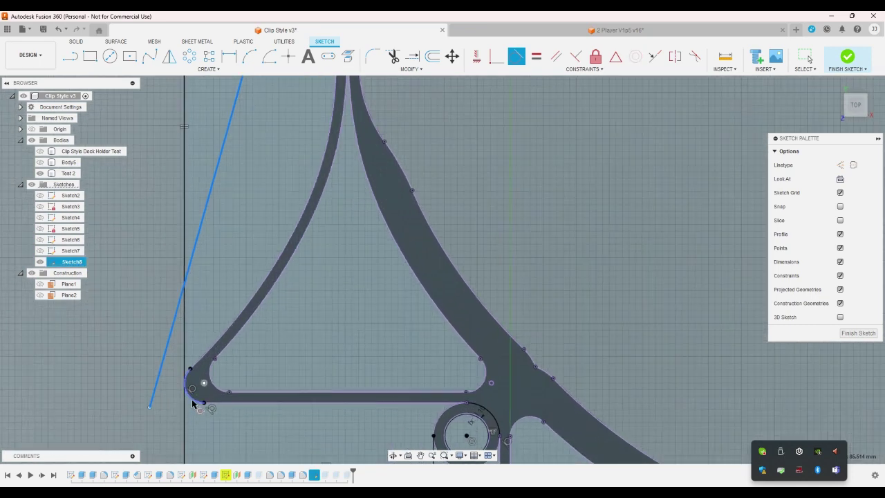
pyautogui.scroll(-4, 192, 404)
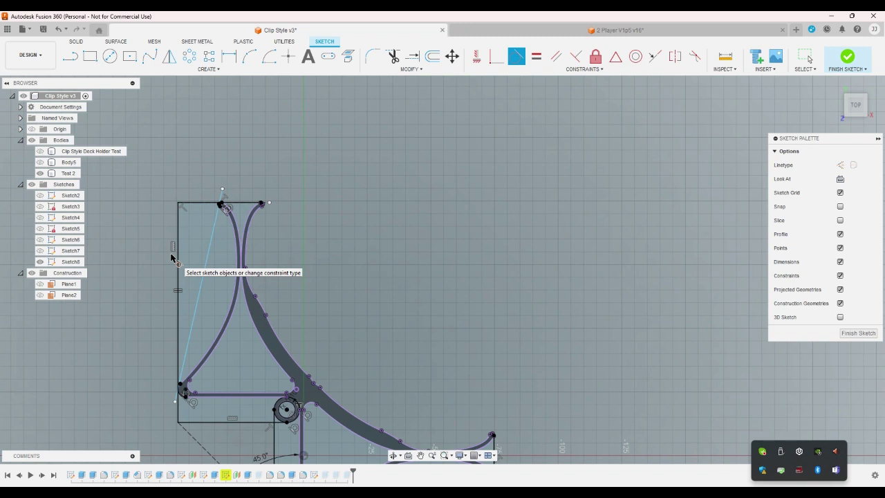
pyautogui.scroll(3, 194, 387)
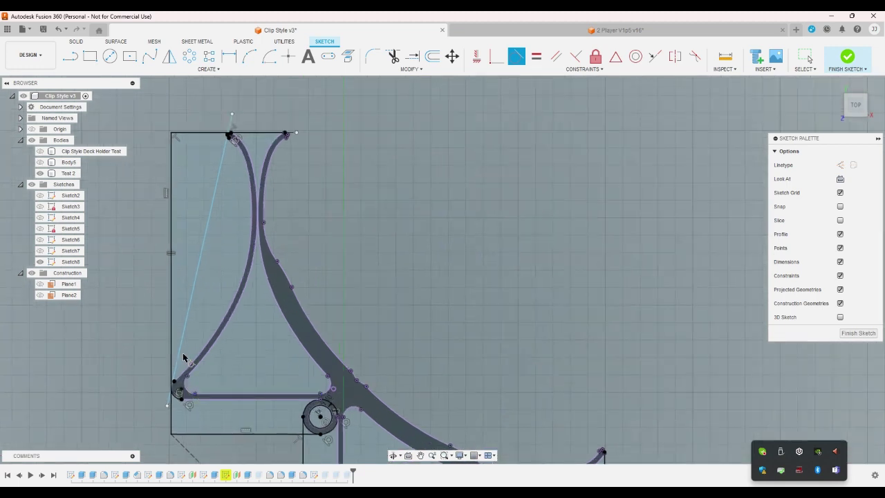
# Attempt center-point arcs from the line's lower end, then cancel and exit the Arc tool
pyautogui.click(249, 56)
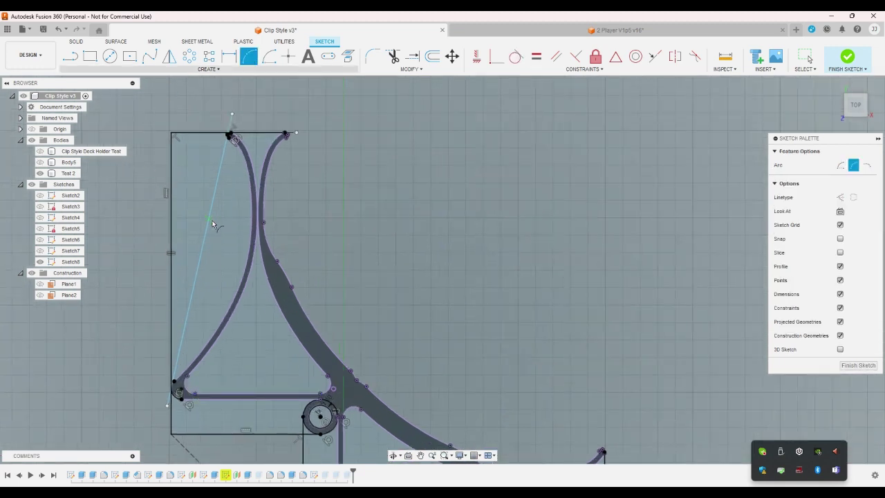
pyautogui.click(269, 56)
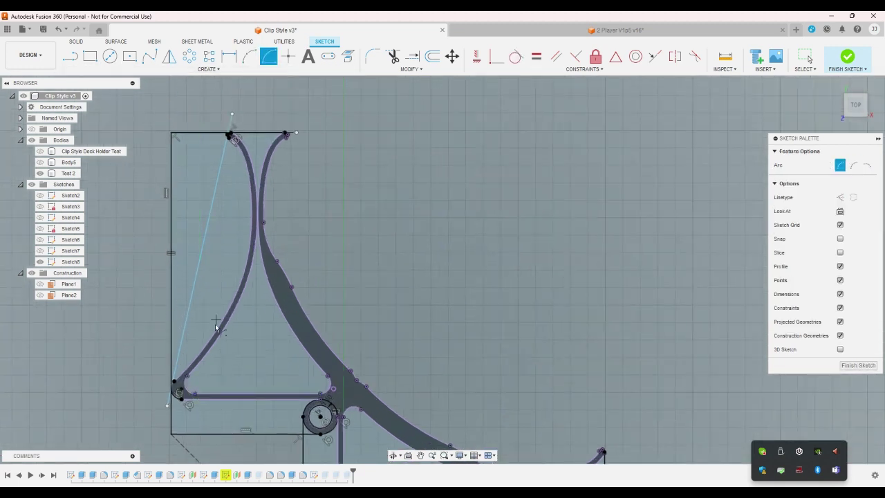
pyautogui.click(174, 383)
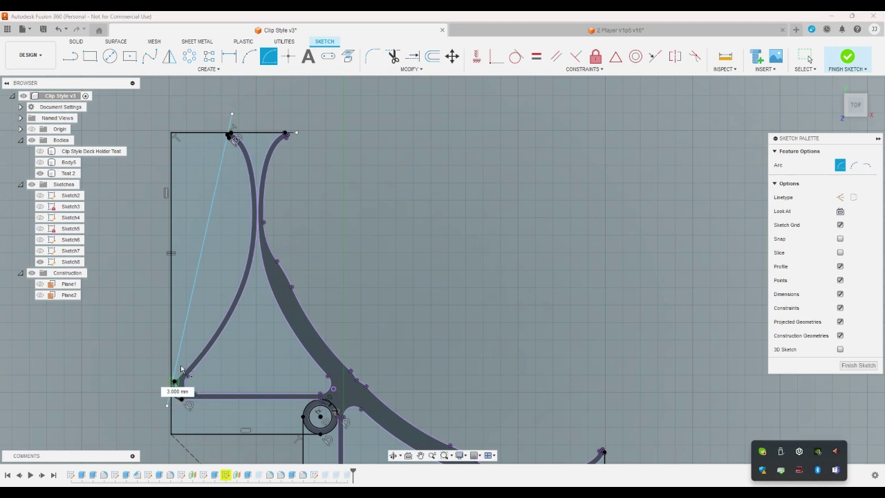
pyautogui.click(231, 136)
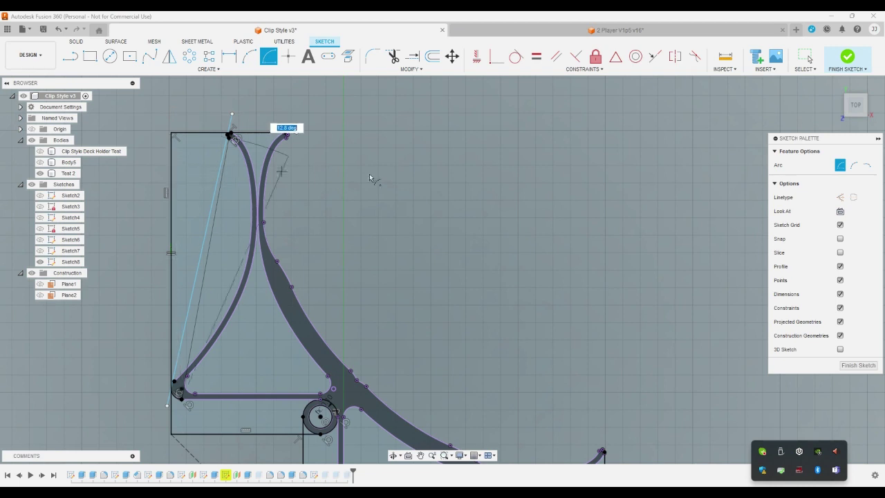
pyautogui.moveTo(308, 182); pyautogui.dragTo(294, 180, button='right')
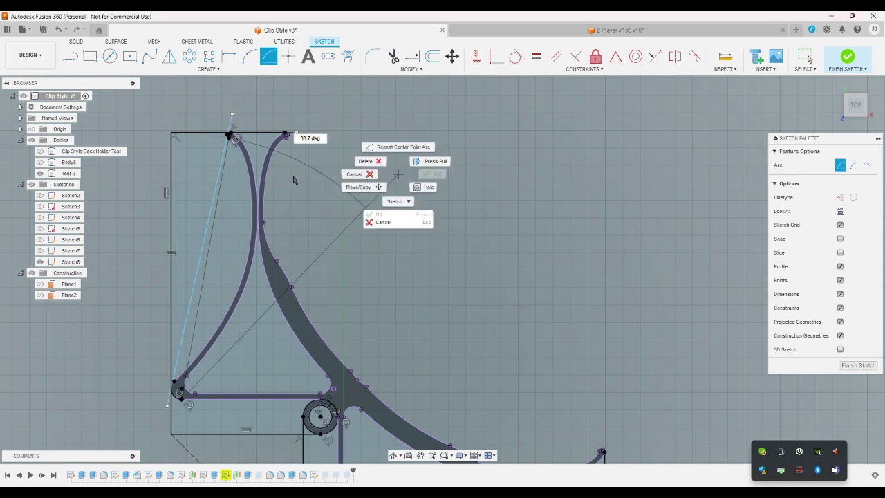
pyautogui.click(343, 180)
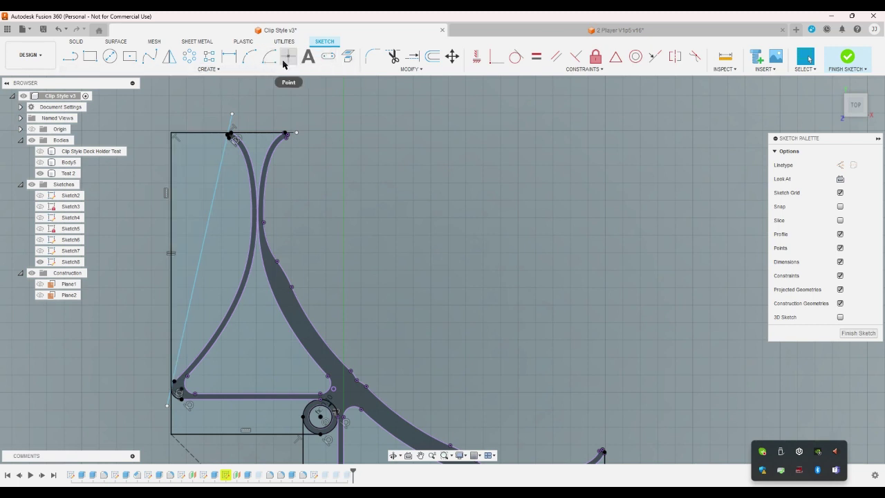
pyautogui.click(269, 57)
pyautogui.click(188, 372)
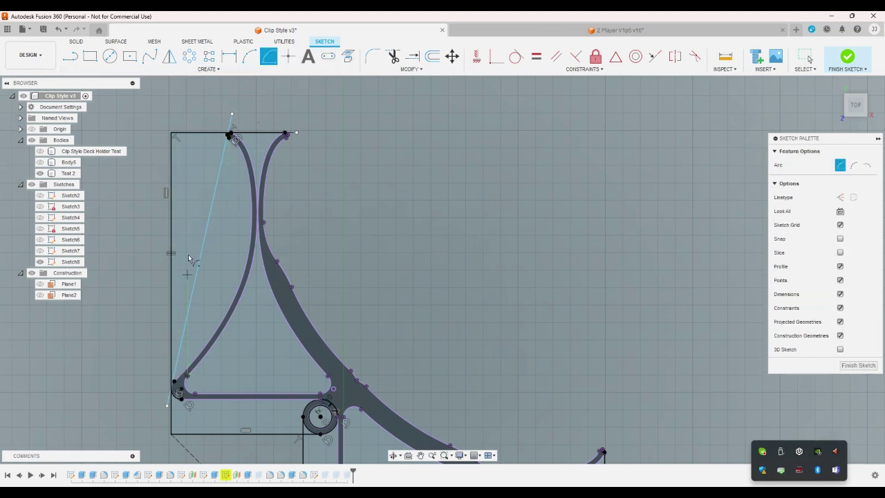
pyautogui.rightClick(163, 181)
pyautogui.click(144, 188)
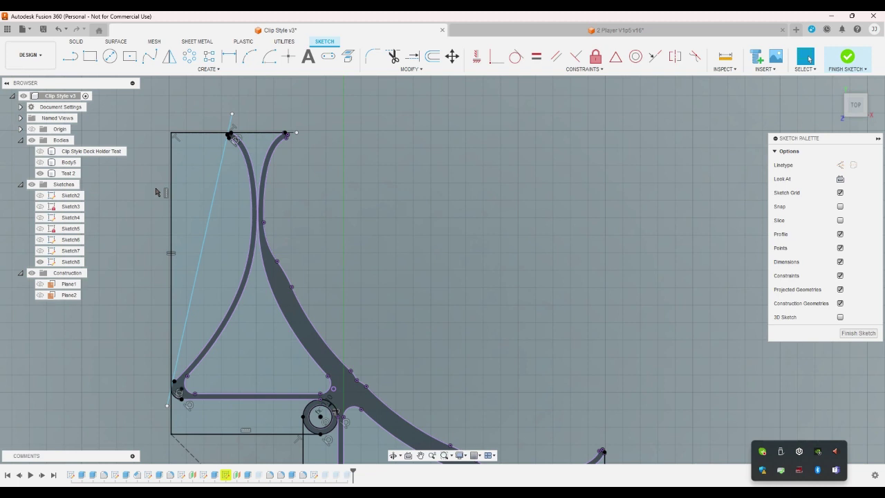
# Undo the last two tangent edits and finish Sketch8
pyautogui.click(55, 31)
pyautogui.click(55, 30)
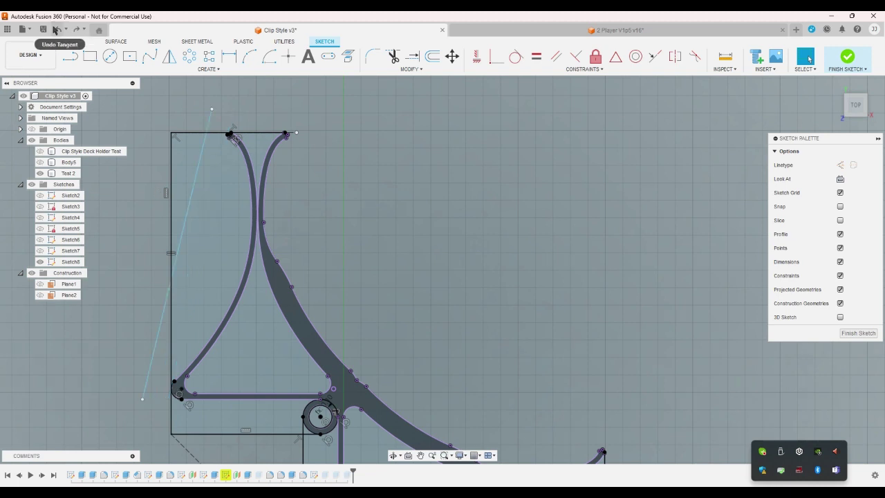
pyautogui.click(55, 30)
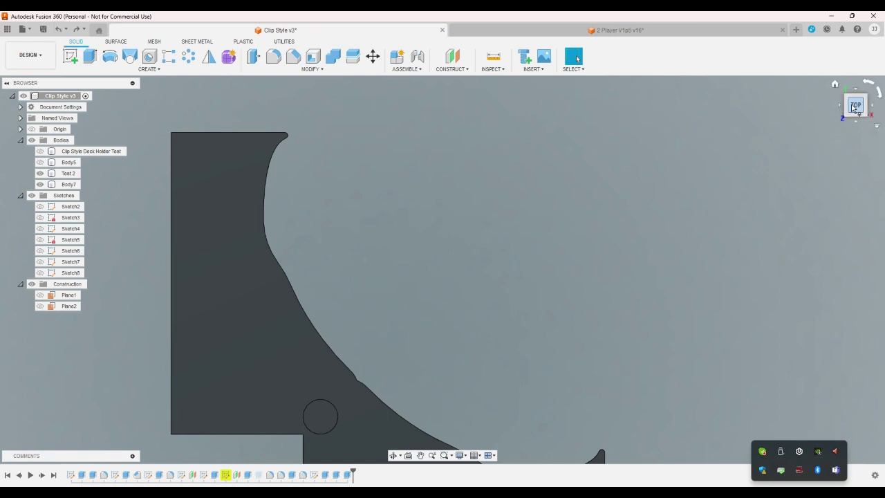
# Create a midplane, Plane3, between the clip's two opposite faces
pyautogui.click(865, 99)
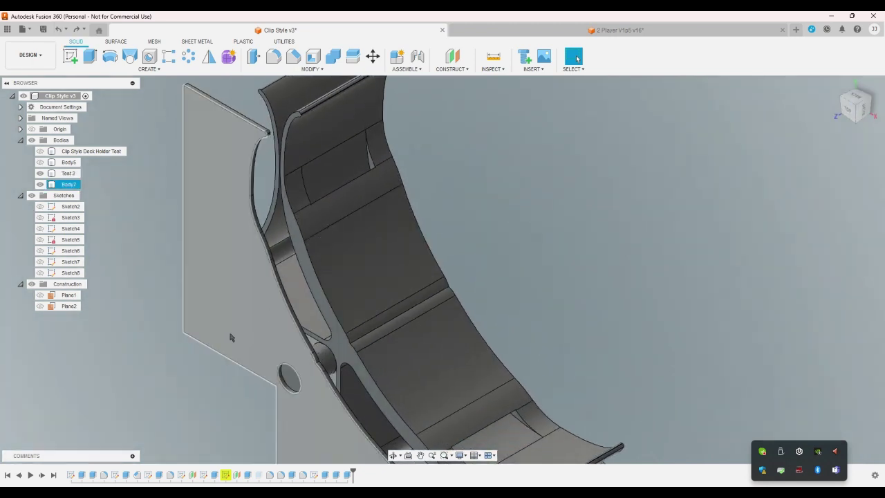
pyautogui.click(452, 68)
pyautogui.click(454, 106)
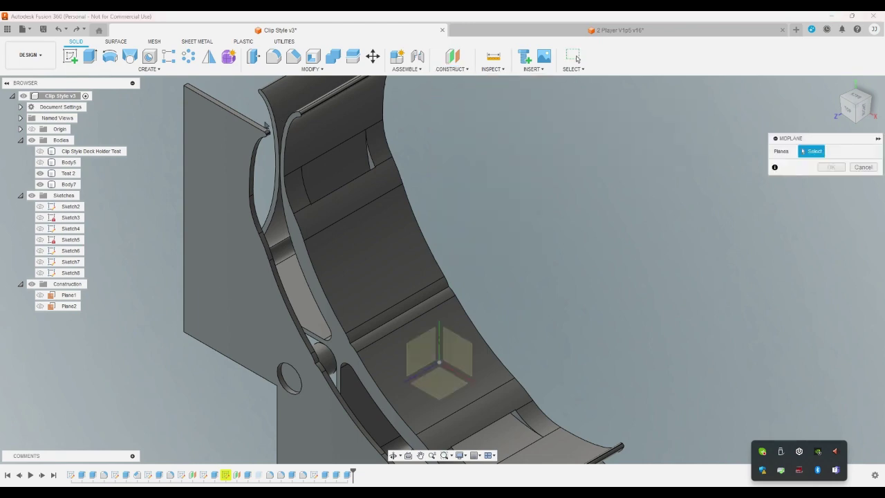
pyautogui.click(274, 180)
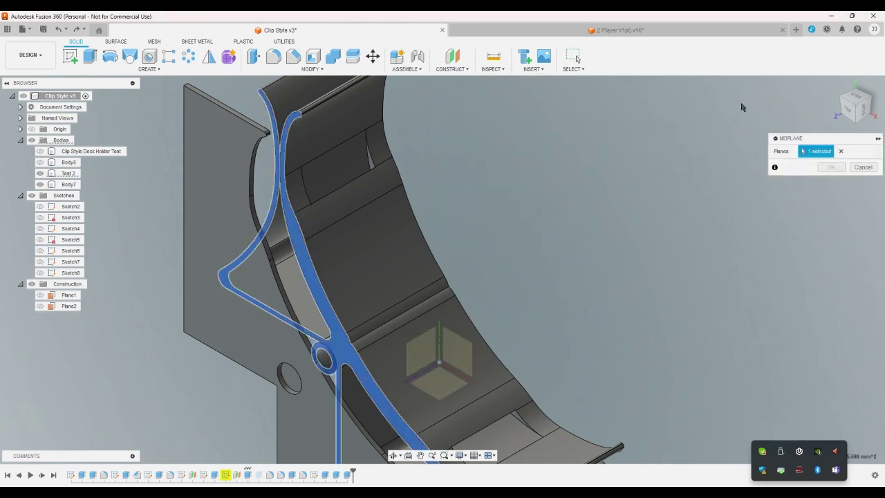
pyautogui.click(870, 102)
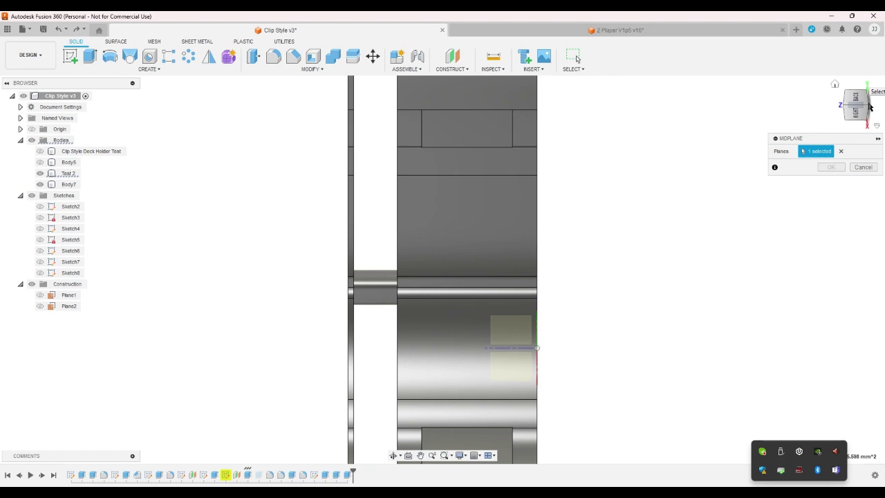
pyautogui.click(870, 105)
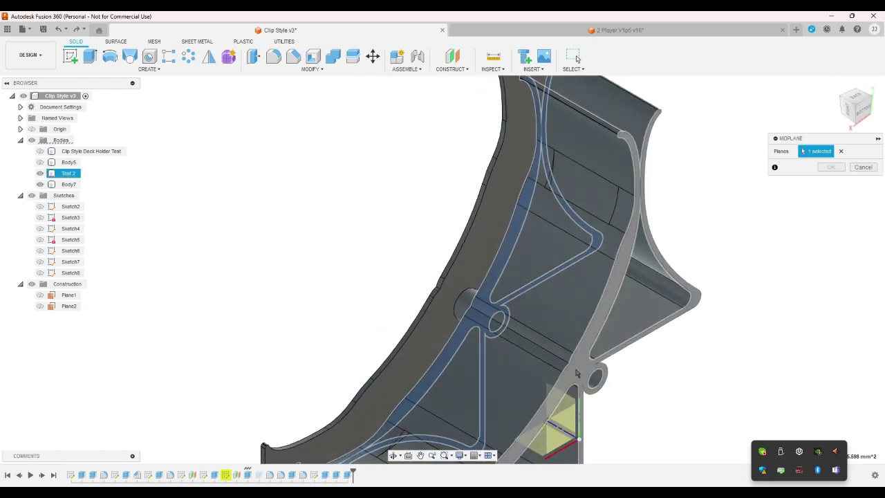
pyautogui.click(578, 373)
pyautogui.click(831, 167)
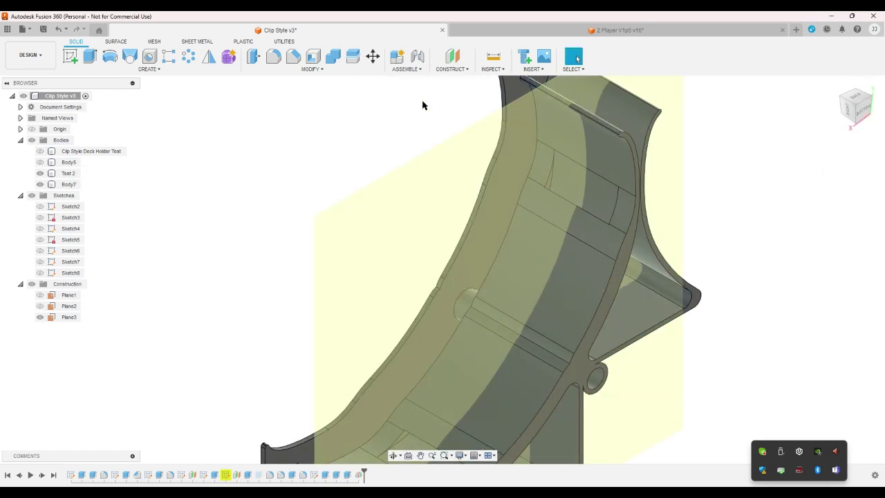
# Mirror the Body7 side plate across Plane3 to make Body8, then hide Plane3
pyautogui.click(209, 57)
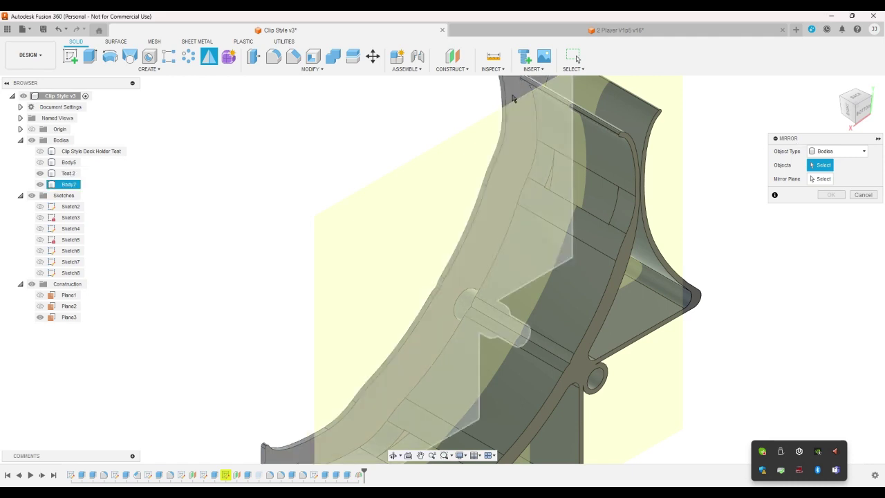
pyautogui.click(512, 99)
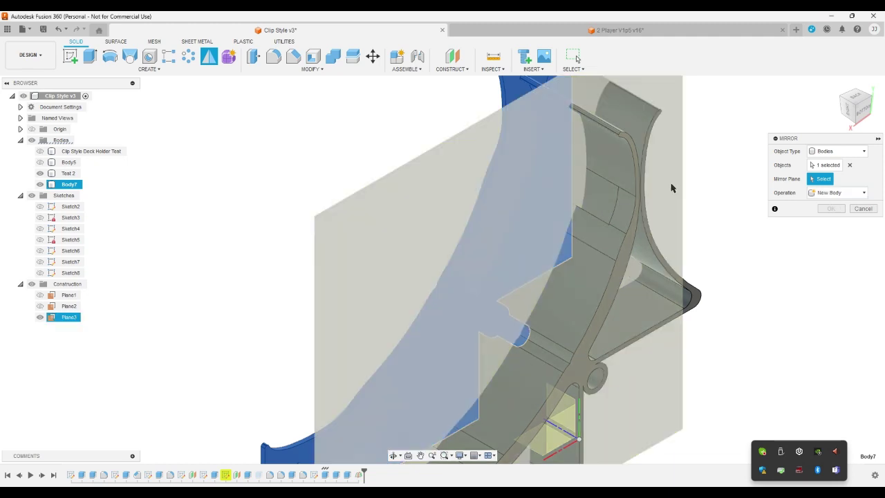
pyautogui.click(676, 191)
pyautogui.click(830, 208)
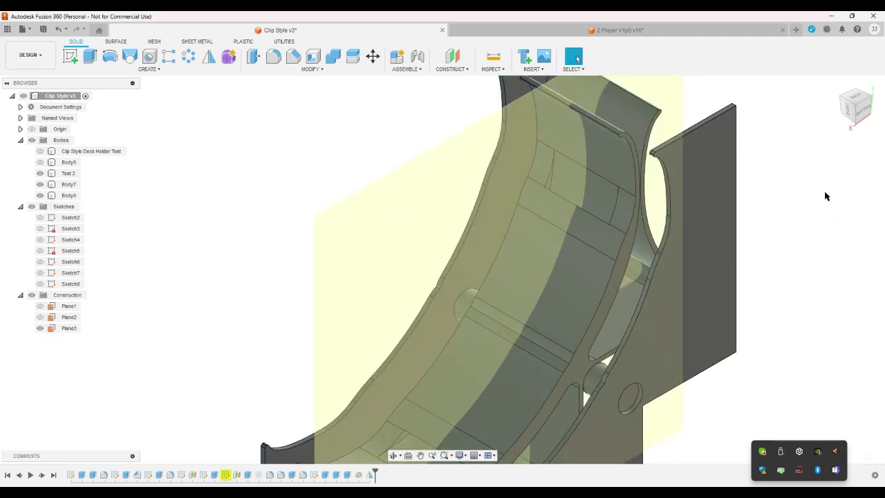
pyautogui.click(40, 327)
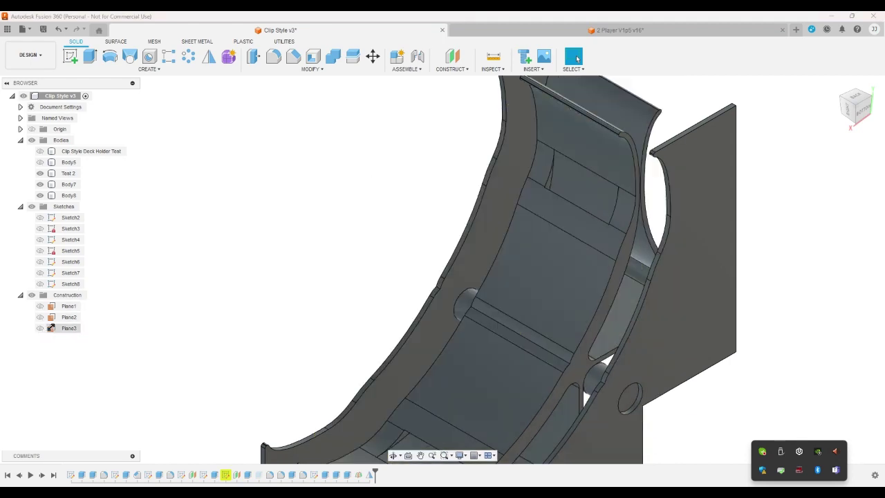
# Inspect the mirrored holder from several ViewCube views and free orbits
pyautogui.click(851, 118)
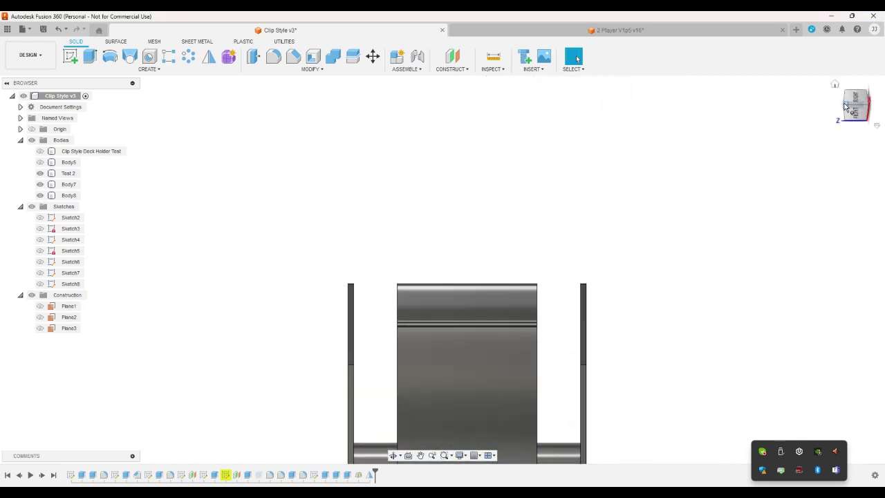
pyautogui.click(847, 107)
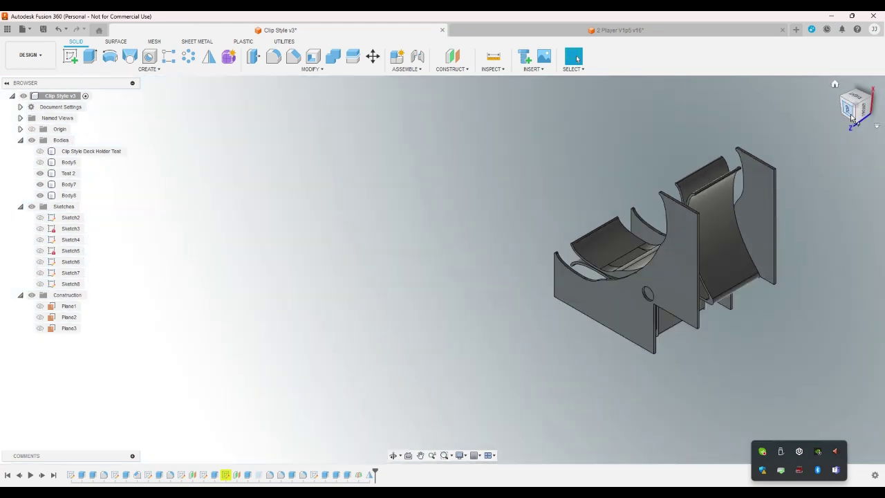
pyautogui.click(859, 113)
pyautogui.click(877, 99)
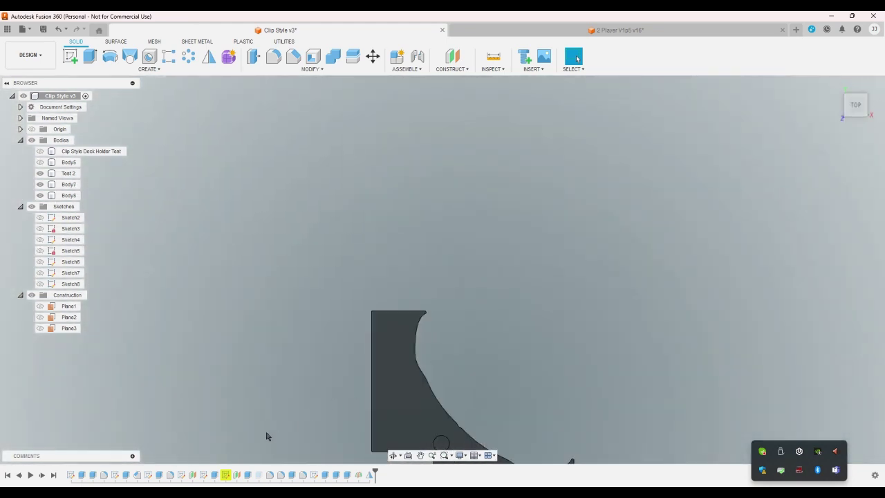
pyautogui.click(394, 455)
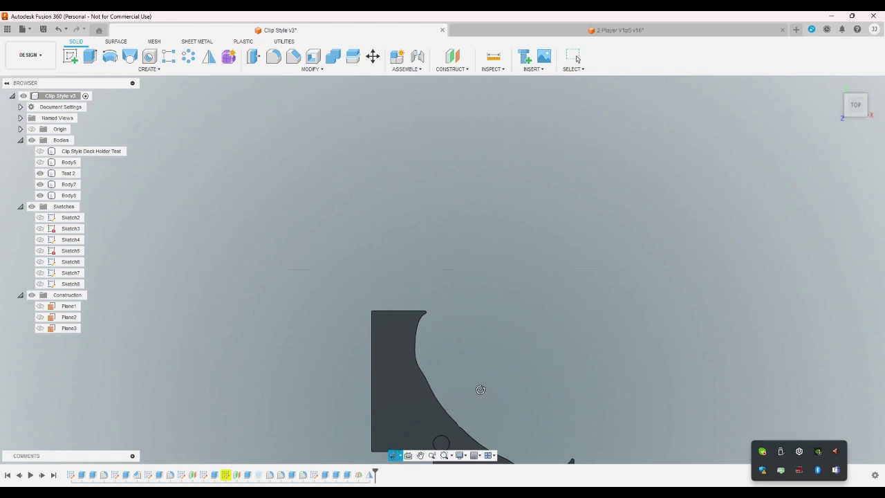
pyautogui.moveTo(481, 390); pyautogui.dragTo(586, 343)
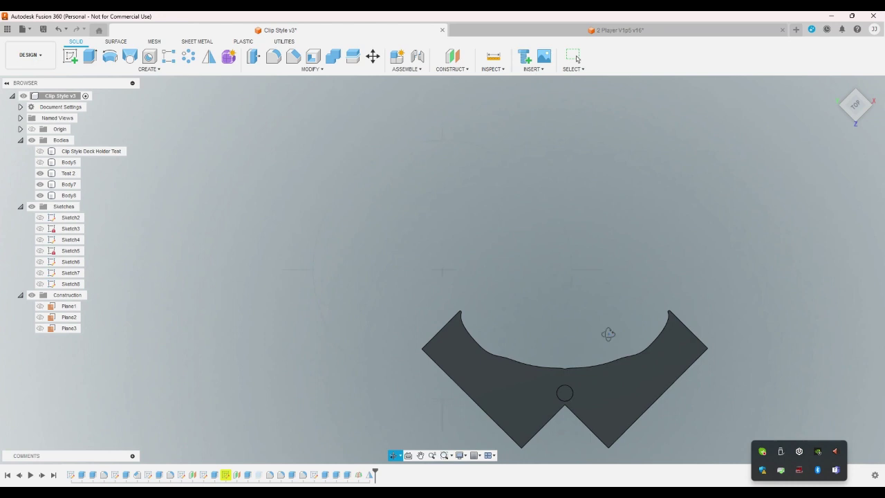
pyautogui.moveTo(584, 275); pyautogui.dragTo(674, 311)
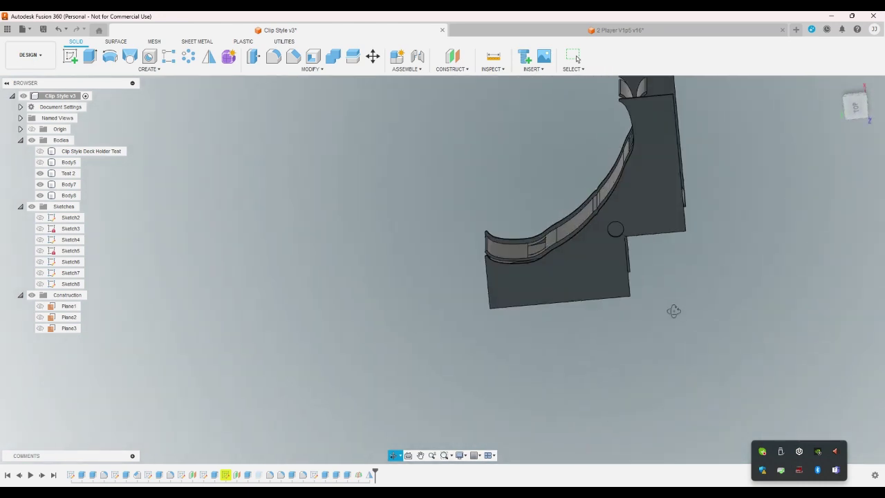
pyautogui.click(833, 82)
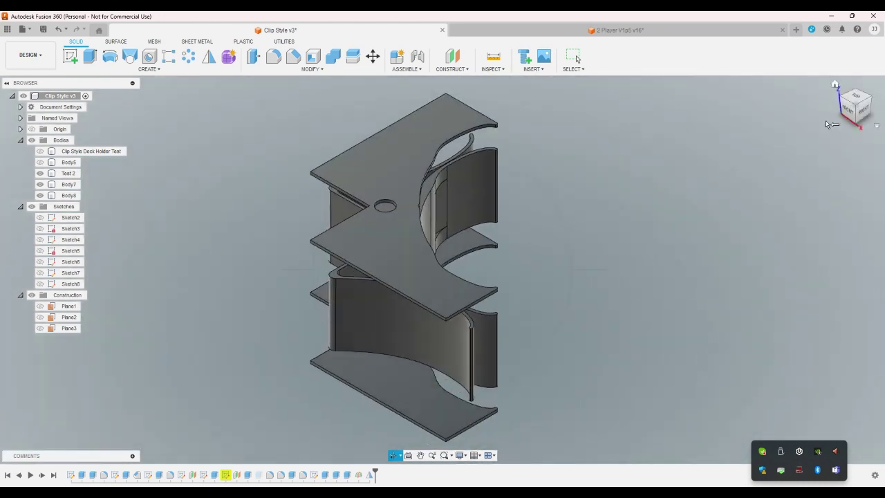
pyautogui.click(865, 119)
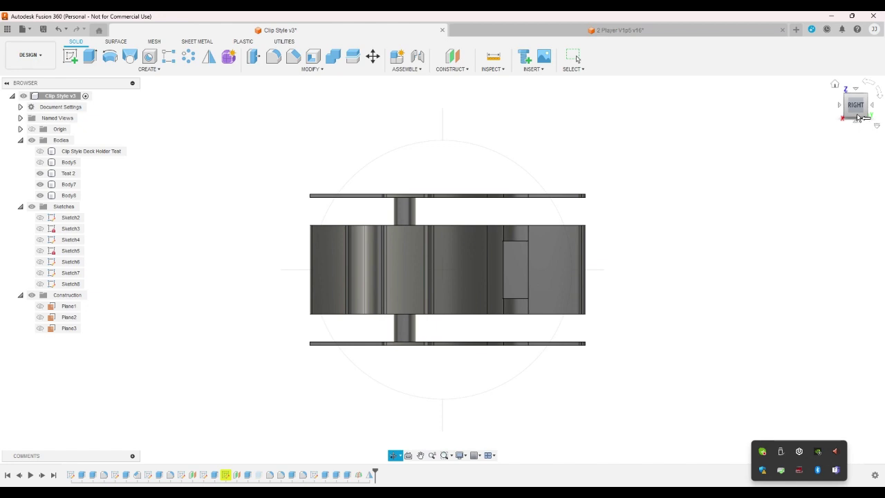
pyautogui.rightClick(636, 182)
pyautogui.press('Escape')
pyautogui.press('Escape')
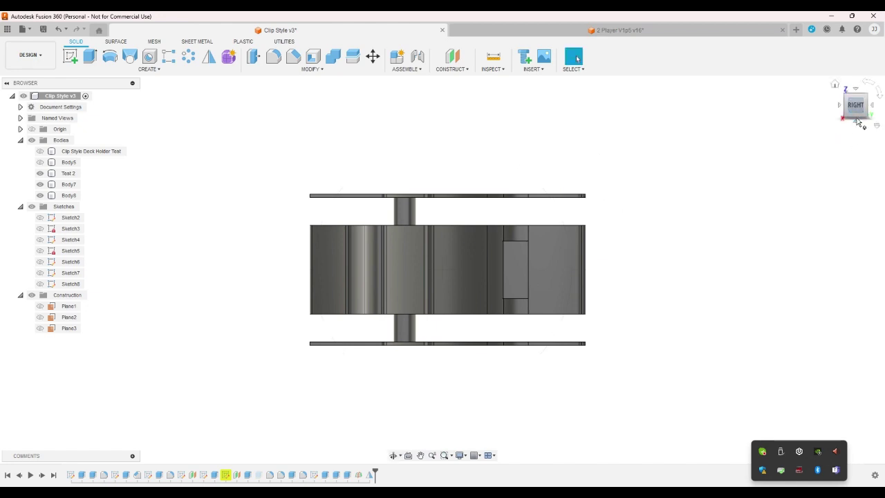
pyautogui.click(858, 121)
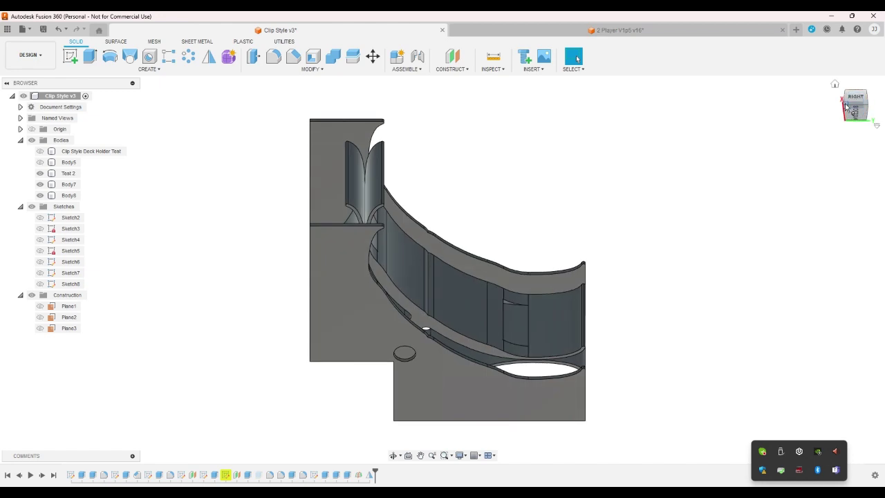
pyautogui.click(846, 107)
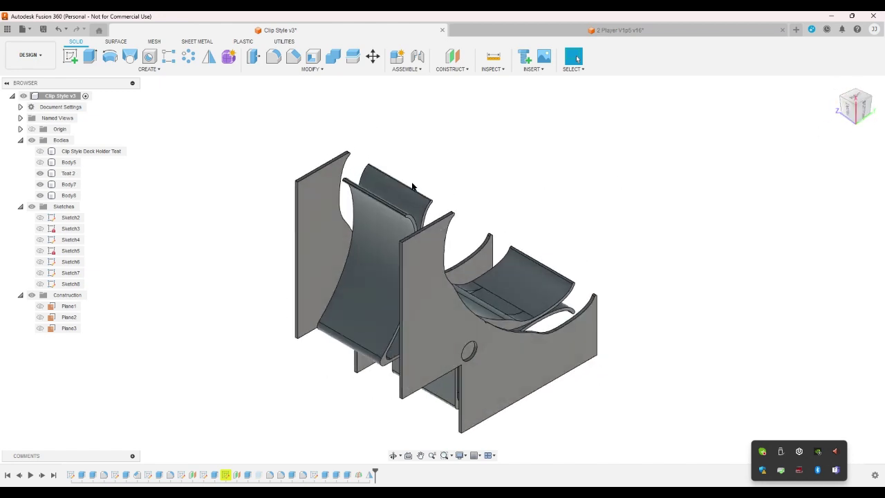
# Check the Test 2, Body7 and Body8 bodies, then reopen the side-plate extrude for editing
pyautogui.click(412, 186)
pyautogui.click(346, 302)
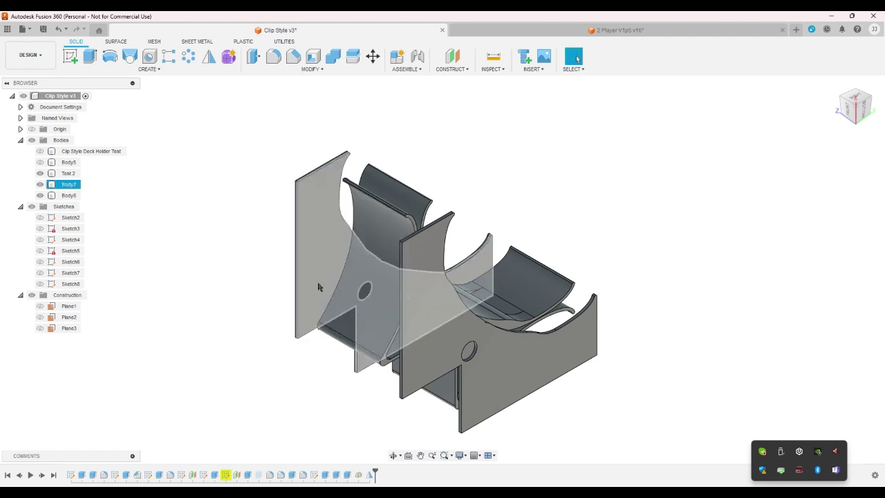
pyautogui.click(506, 377)
pyautogui.click(566, 411)
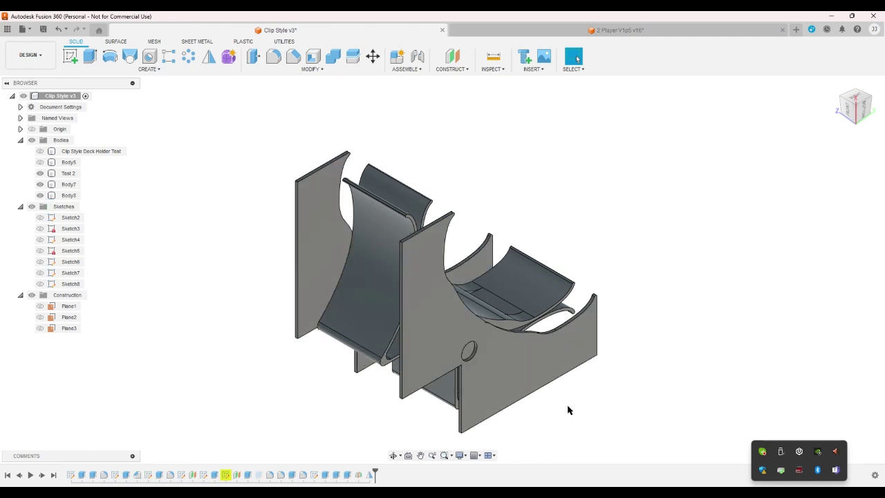
pyautogui.click(840, 102)
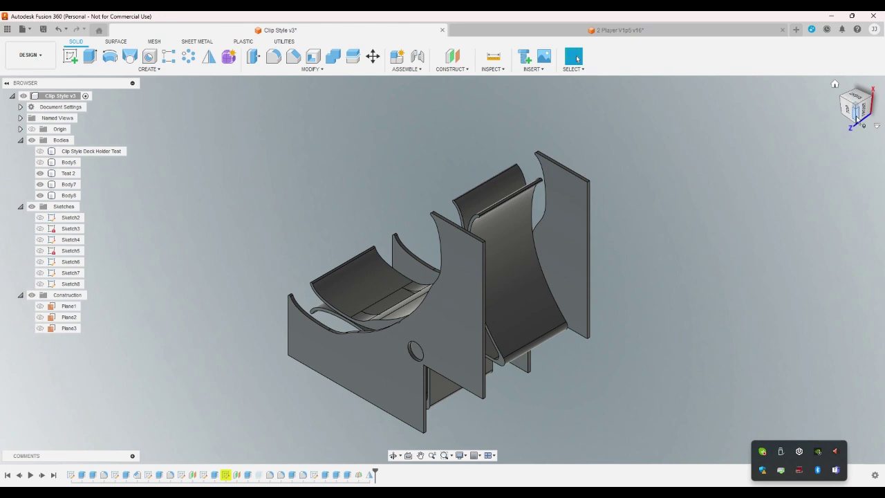
pyautogui.click(873, 99)
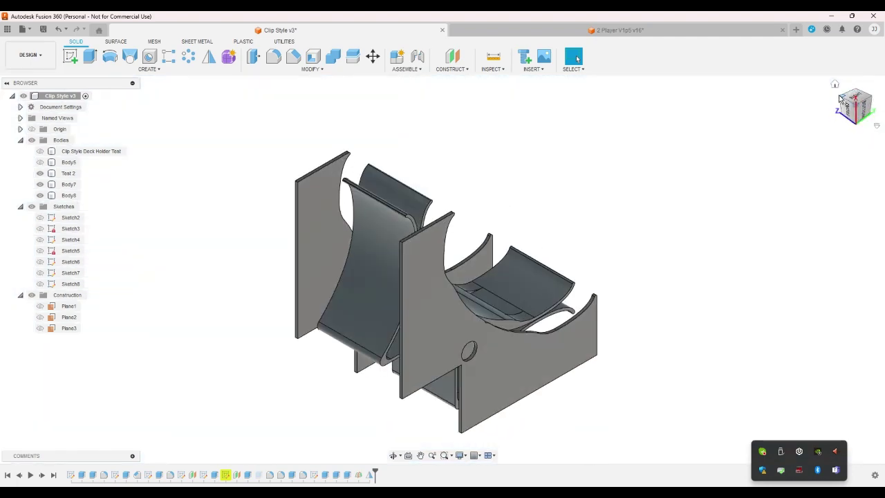
pyautogui.click(843, 100)
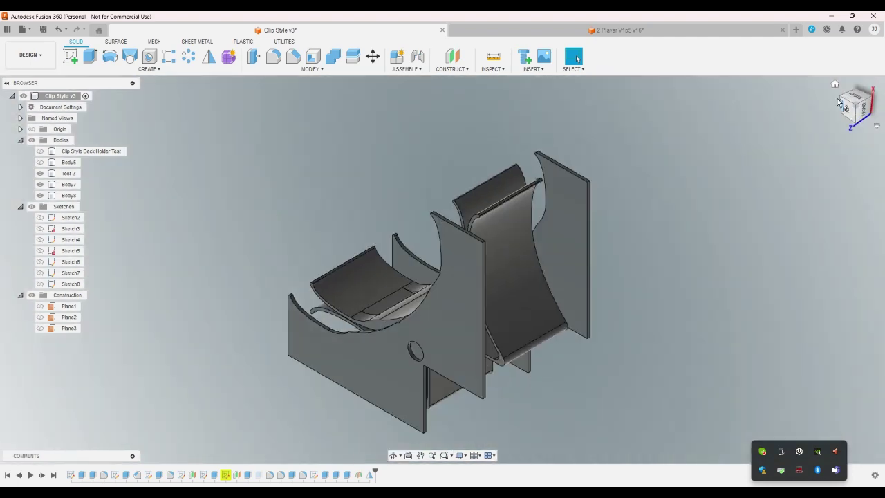
pyautogui.doubleClick(346, 475)
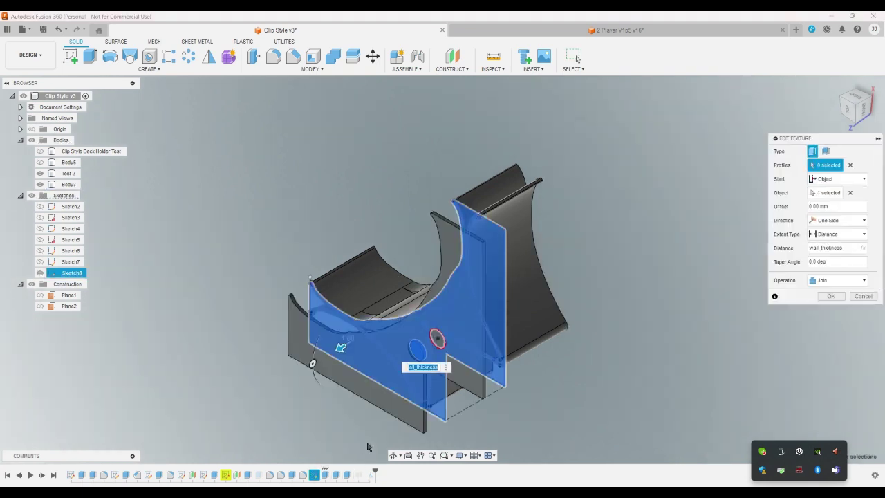
# Add the two round hole profiles to the side-plate extrude, 11 profiles total, then return home
pyautogui.keyDown('shift'); pyautogui.moveTo(377, 428); pyautogui.dragTo(590, 315, button='middle'); pyautogui.keyUp('shift')
pyautogui.scroll(10, 443, 354)
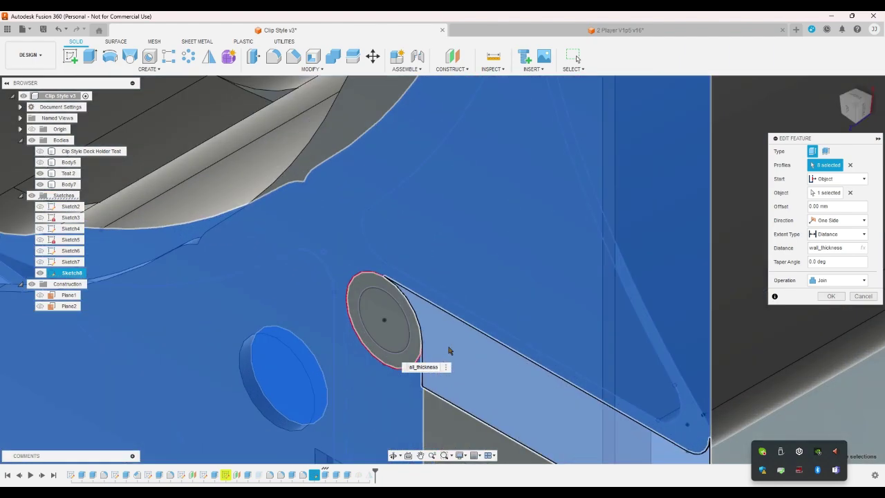
pyautogui.click(322, 346)
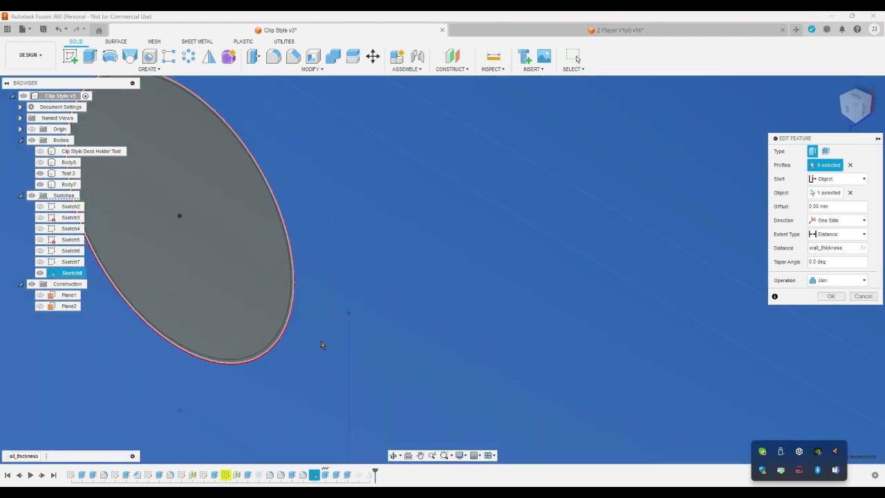
pyautogui.click(278, 314)
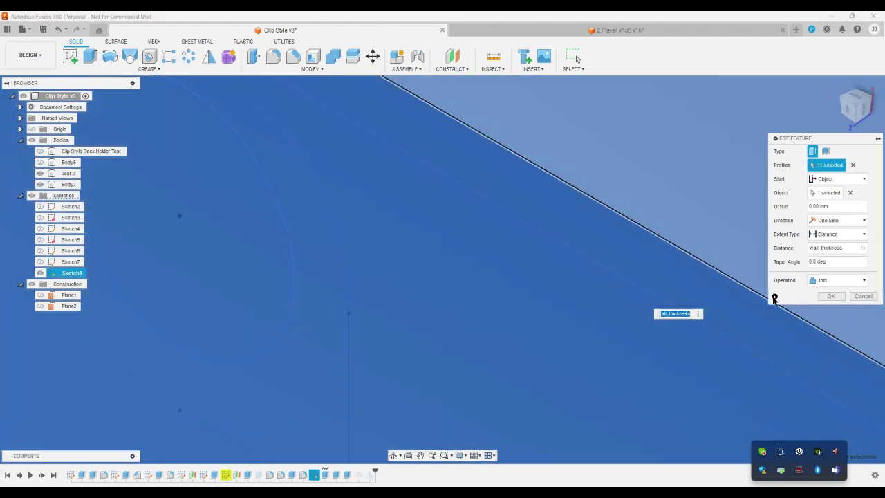
pyautogui.click(831, 296)
pyautogui.click(834, 84)
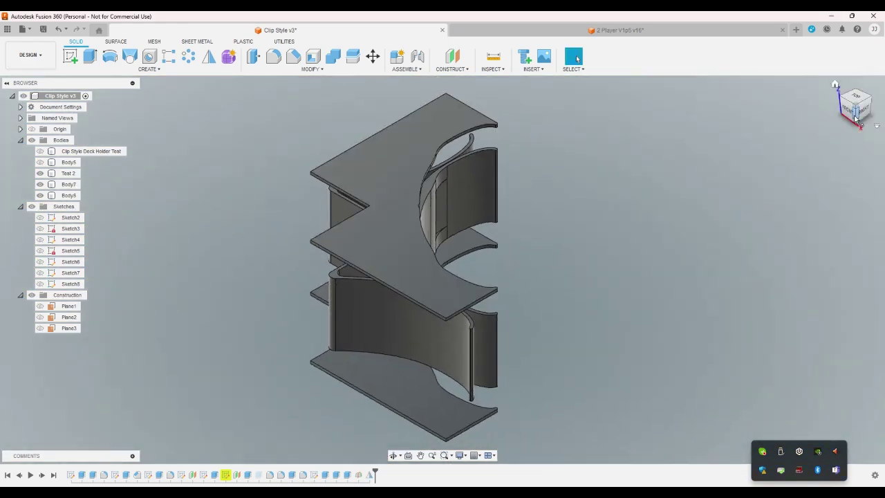
pyautogui.click(855, 119)
pyautogui.click(40, 173)
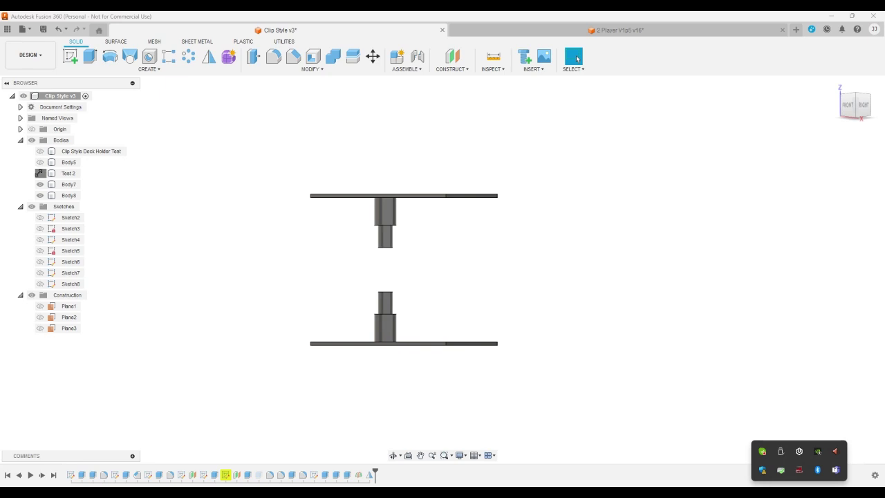
pyautogui.click(40, 172)
pyautogui.click(39, 184)
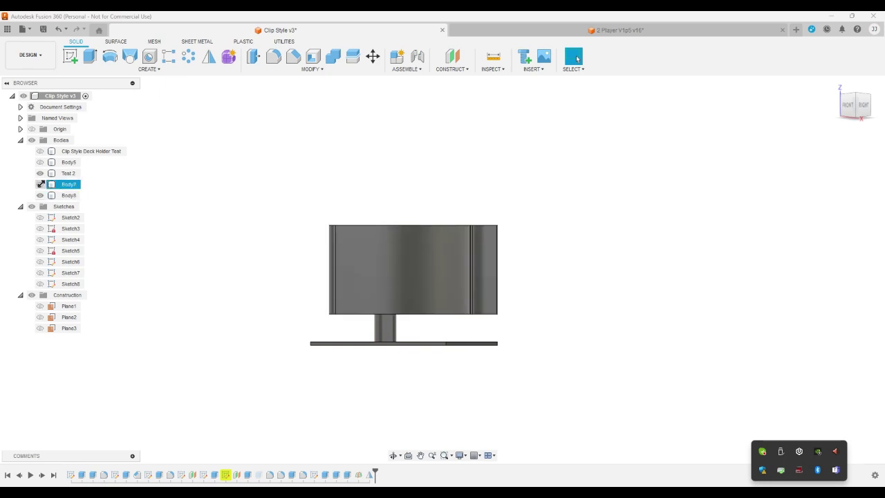
pyautogui.click(39, 184)
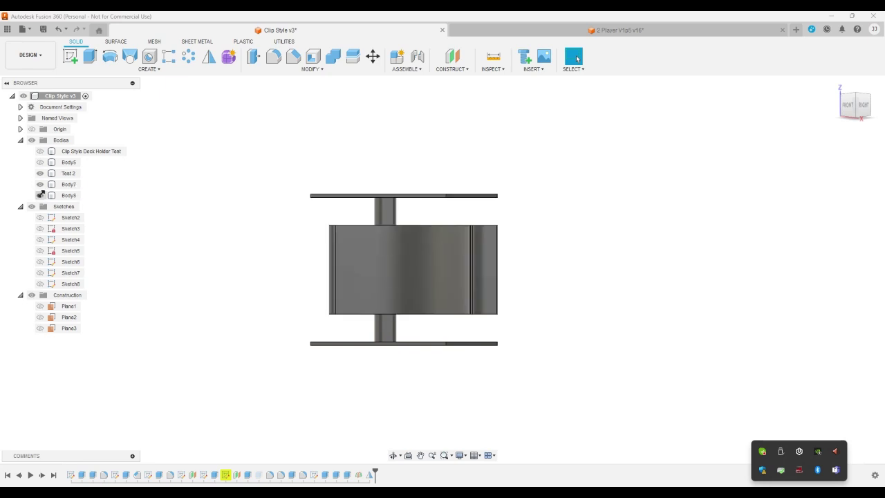
pyautogui.click(835, 85)
pyautogui.click(862, 112)
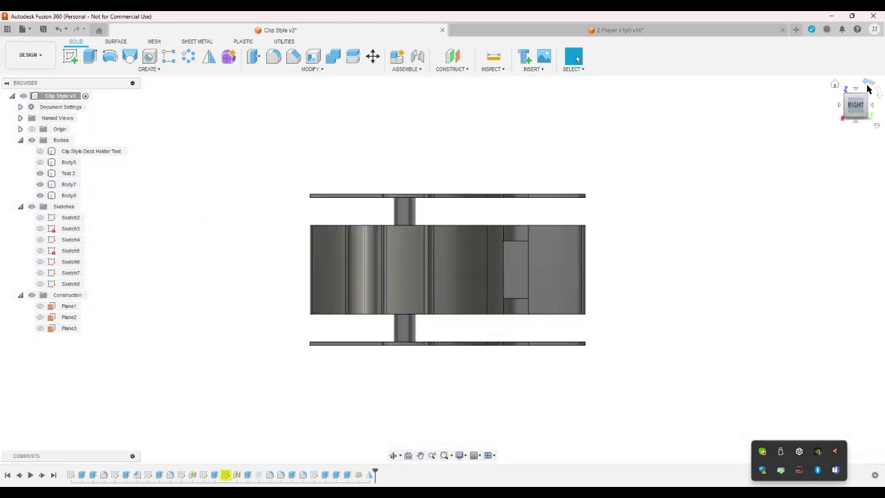
pyautogui.click(865, 87)
pyautogui.click(835, 84)
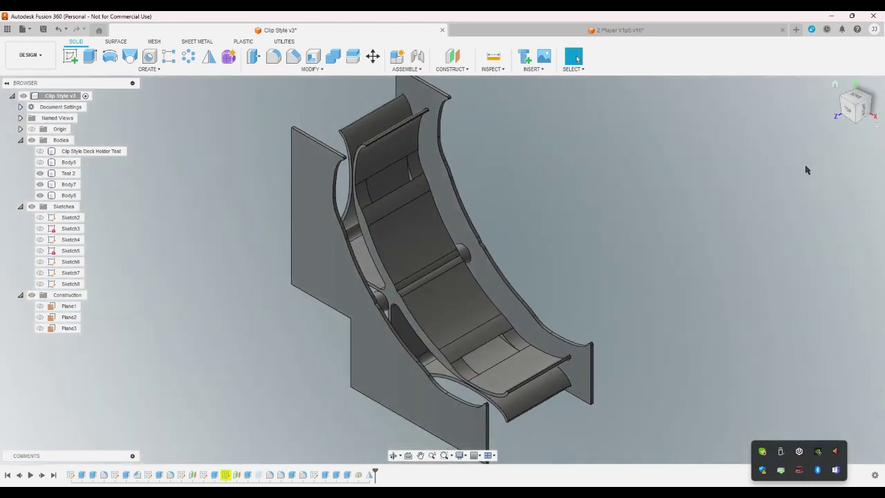
pyautogui.click(430, 365)
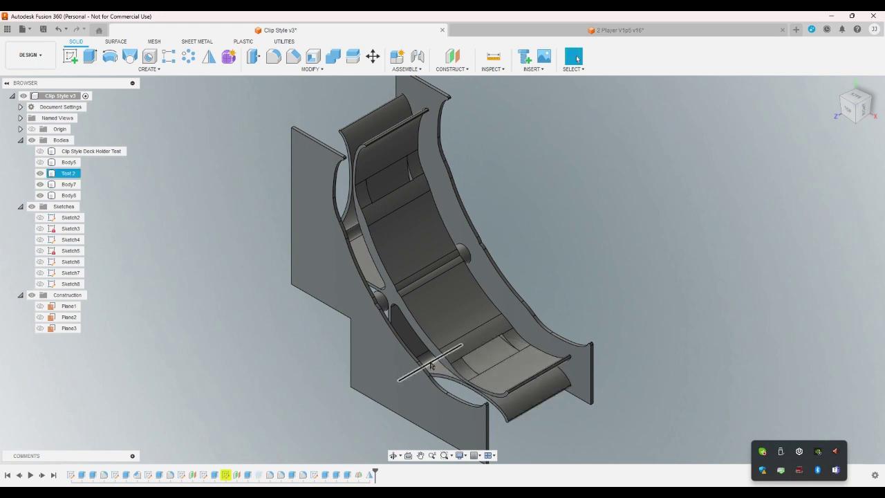
pyautogui.click(732, 306)
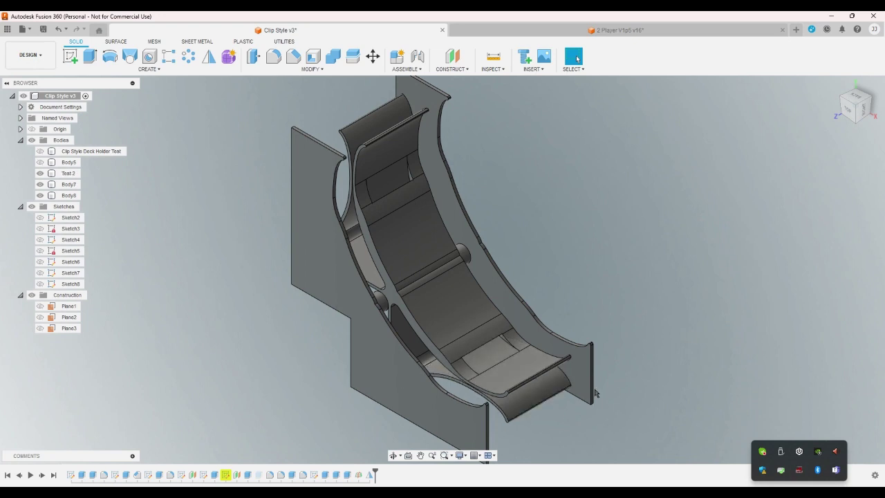
pyautogui.click(501, 404)
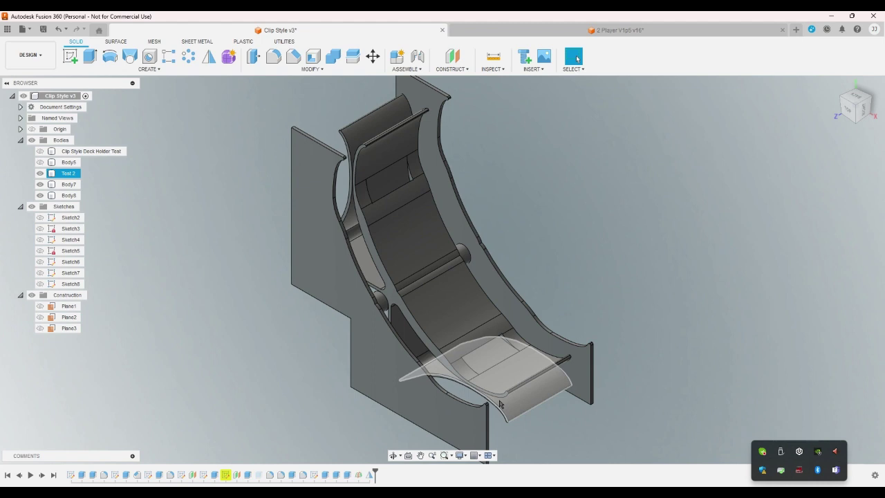
pyautogui.click(658, 405)
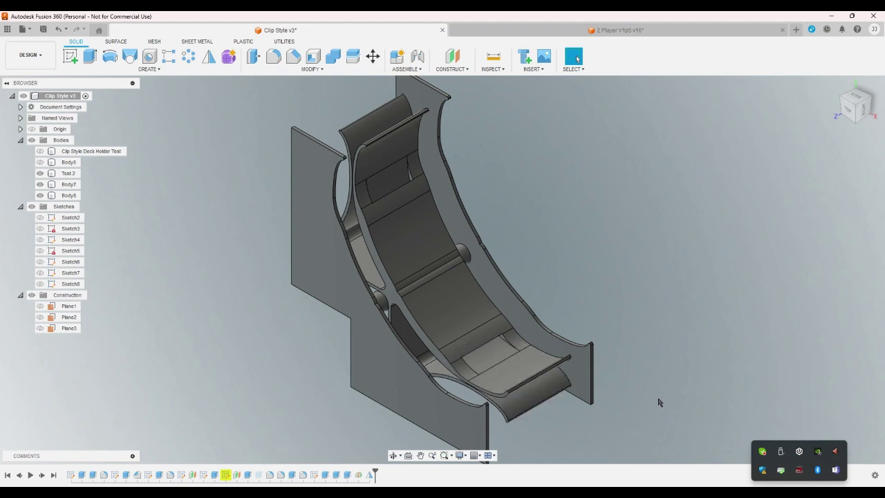
pyautogui.click(864, 108)
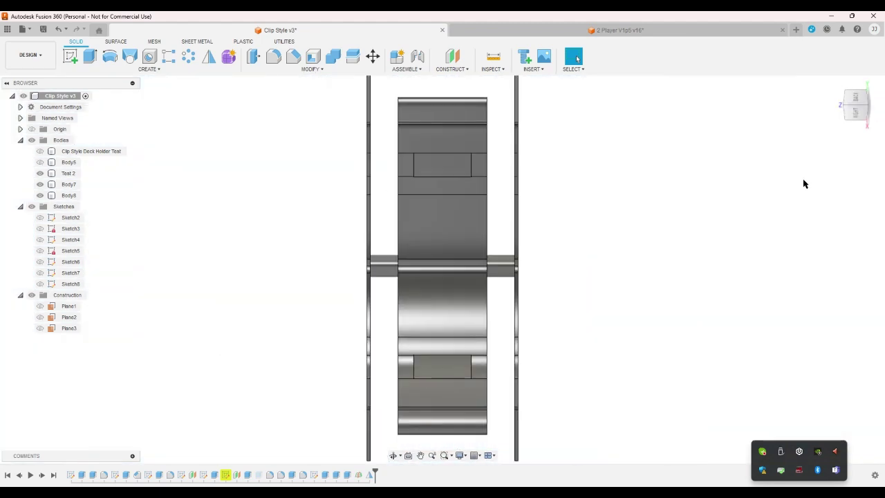
pyautogui.click(845, 106)
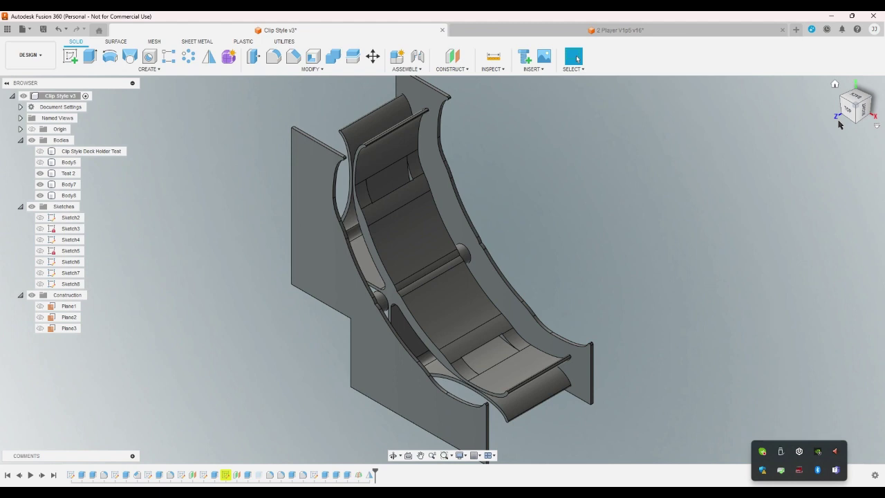
pyautogui.click(851, 113)
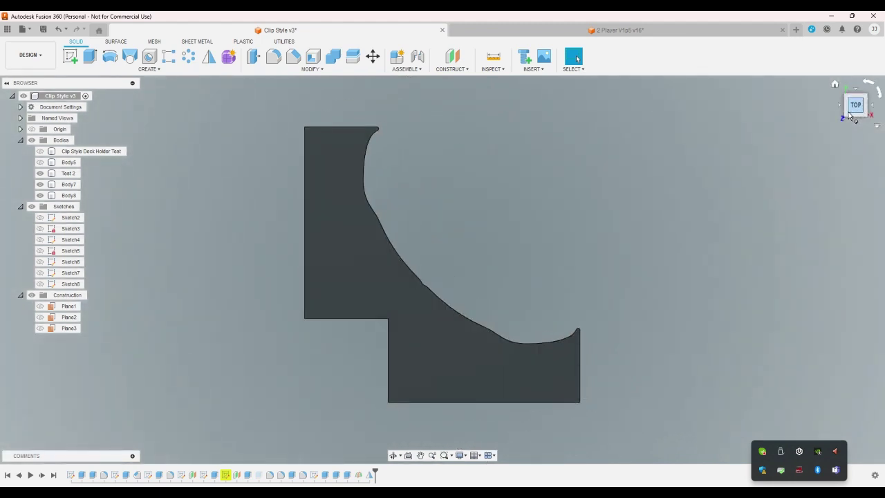
pyautogui.click(847, 116)
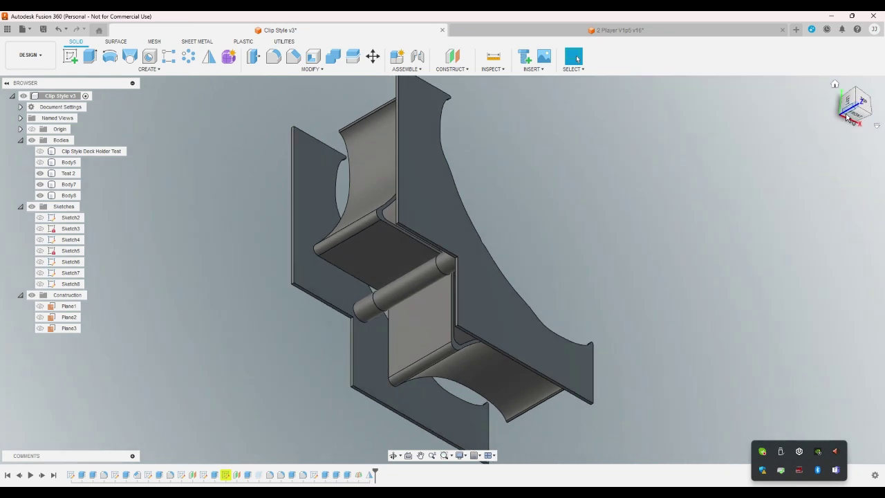
pyautogui.click(833, 93)
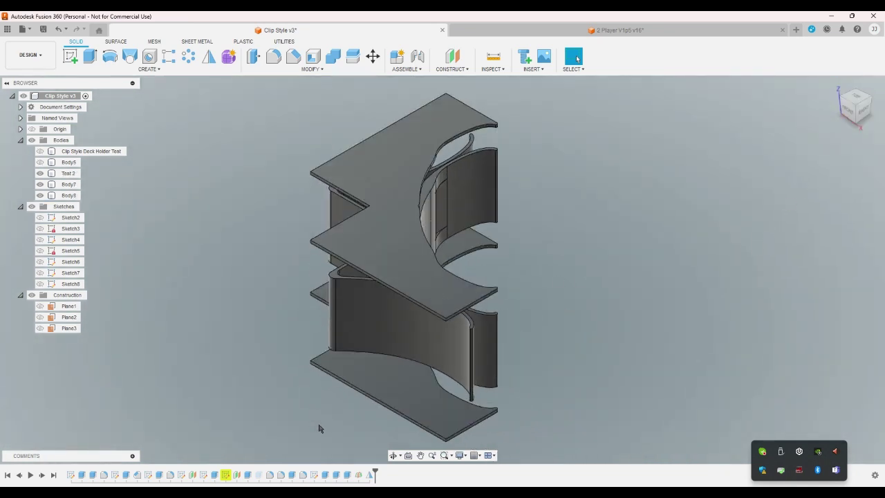
# Reopen Sketch8 and draw a line from the lower corner point
pyautogui.doubleClick(315, 475)
pyautogui.scroll(2, 486, 418)
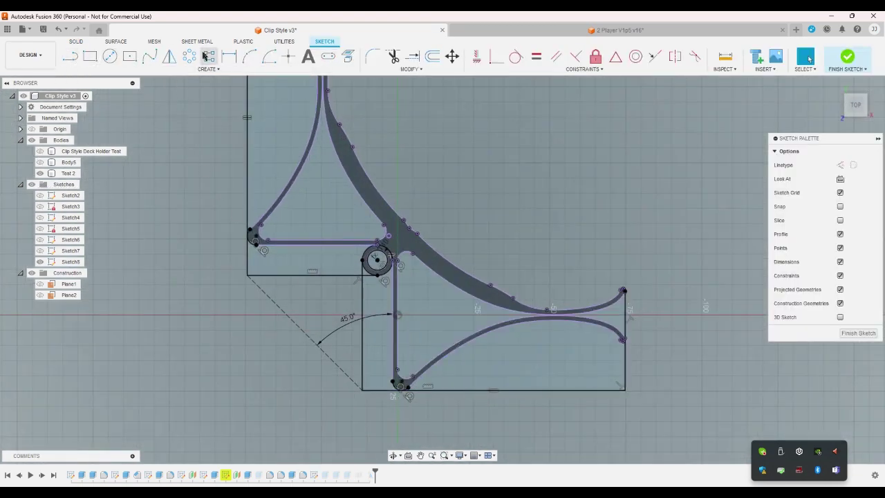
pyautogui.click(70, 57)
pyautogui.scroll(2, 408, 407)
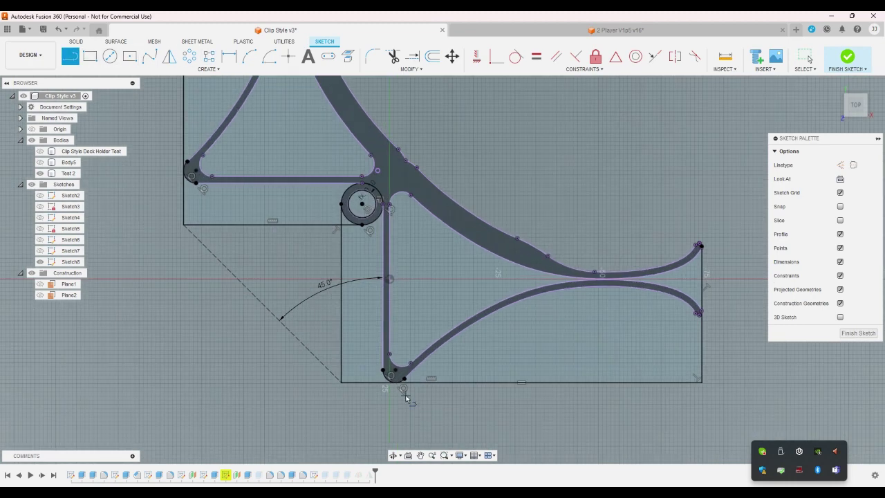
pyautogui.click(405, 395)
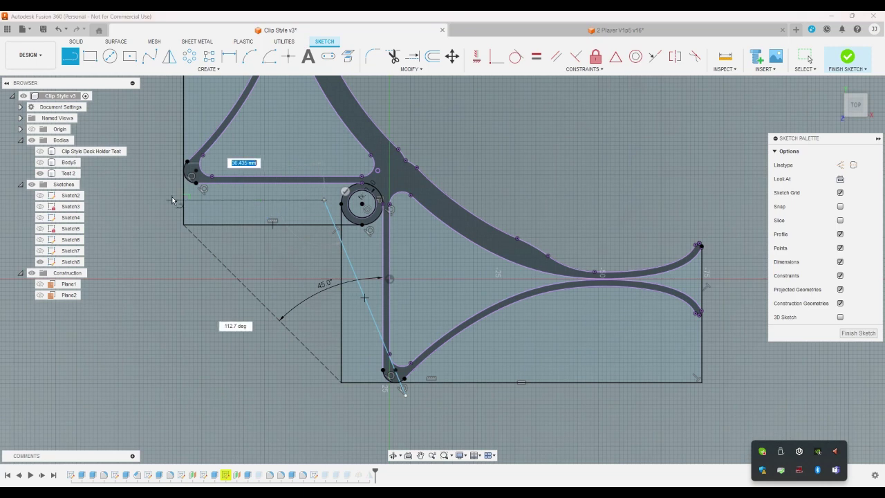
pyautogui.click(195, 199)
pyautogui.rightClick(196, 200)
pyautogui.click(168, 214)
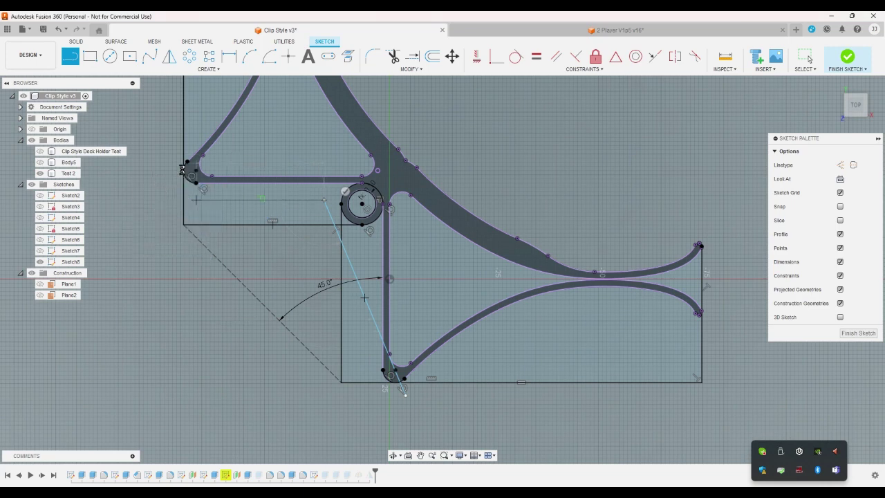
# Draw a slanted line from near the left edge to just below the circle
pyautogui.click(69, 58)
pyautogui.click(171, 179)
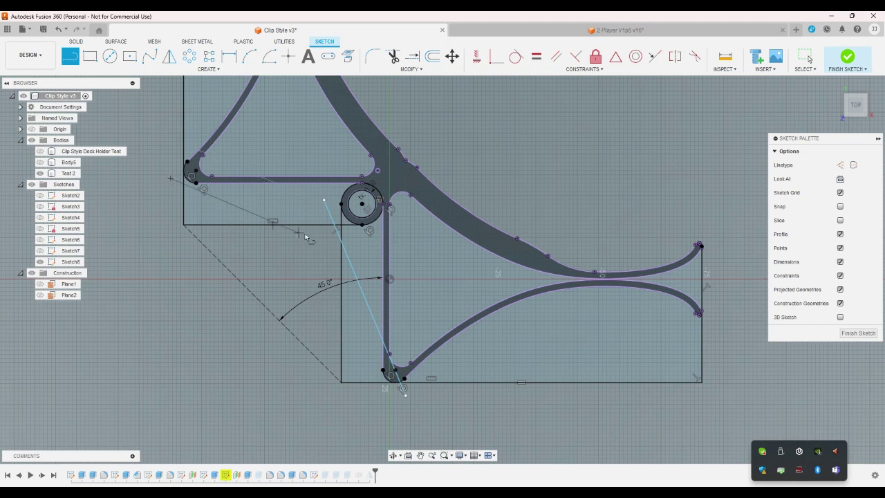
pyautogui.click(365, 237)
pyautogui.rightClick(341, 269)
pyautogui.click(341, 268)
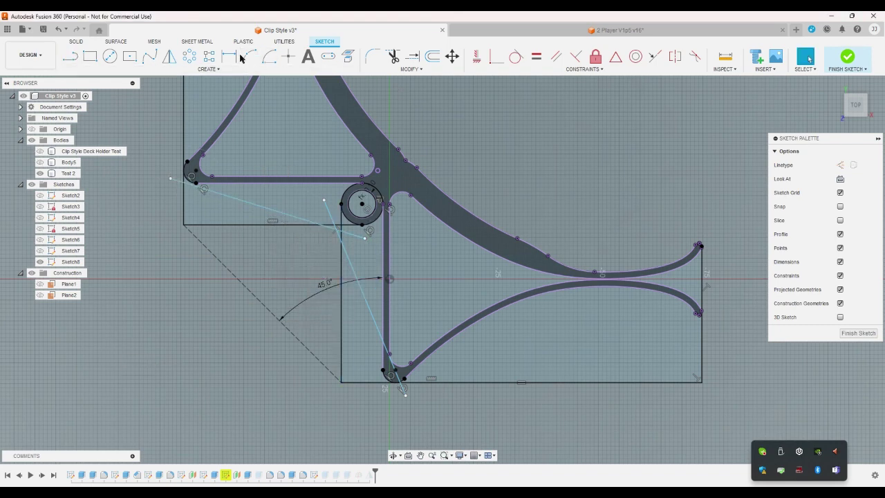
# Make the slanted lines perpendicular, tie them to the circle and corner arc, and finish Sketch8
pyautogui.click(516, 56)
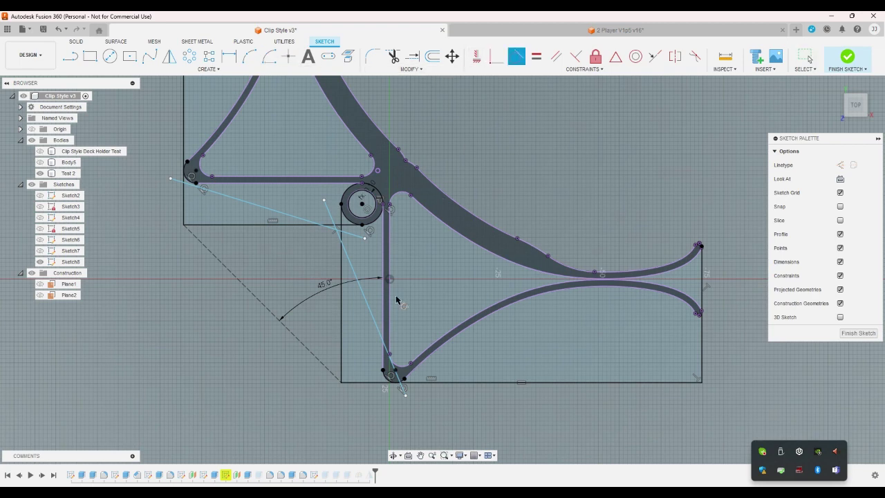
pyautogui.click(393, 379)
pyautogui.click(338, 230)
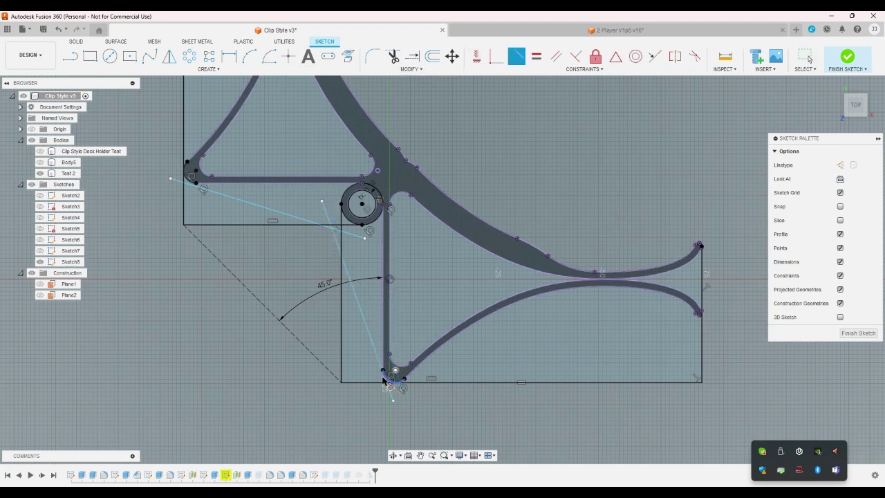
pyautogui.click(351, 224)
pyautogui.click(324, 225)
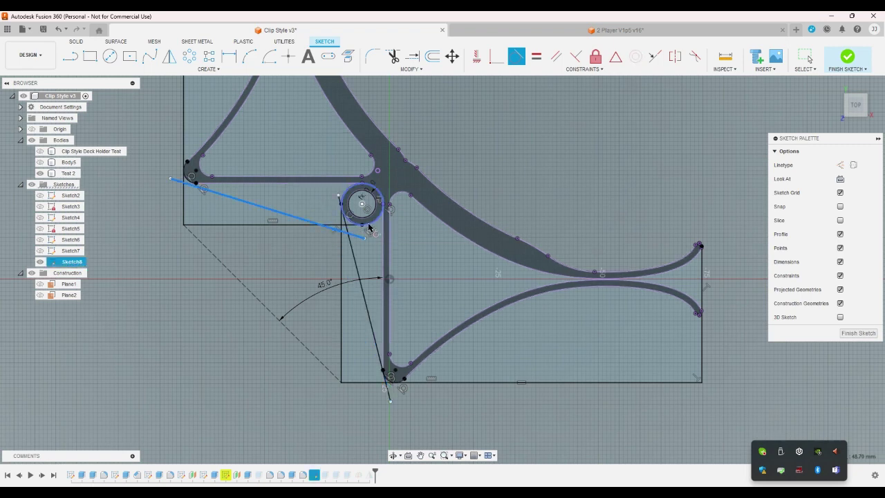
pyautogui.click(202, 184)
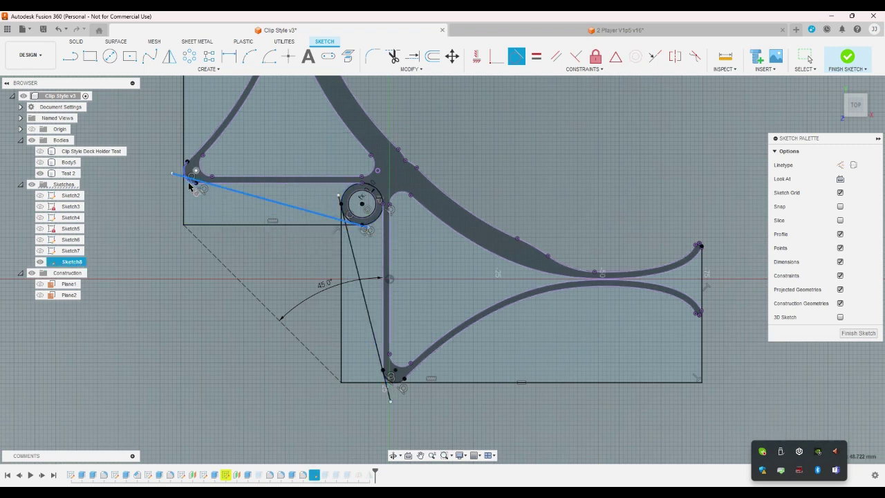
pyautogui.click(192, 177)
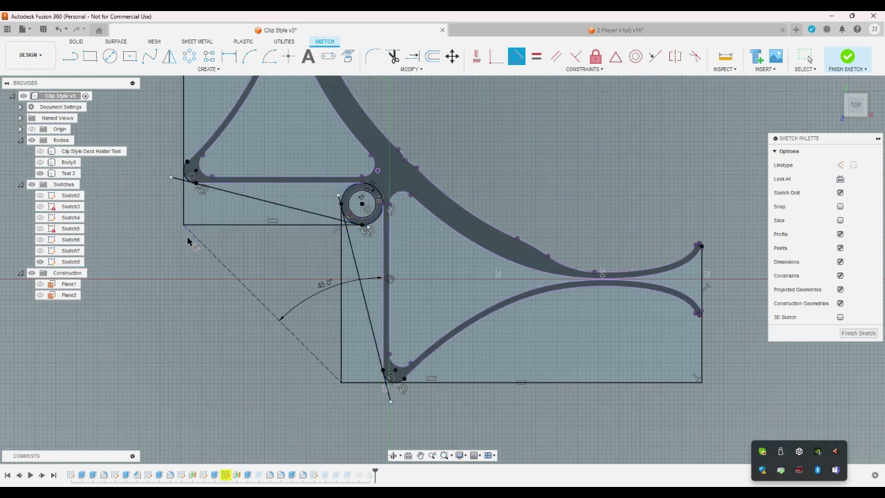
pyautogui.click(848, 57)
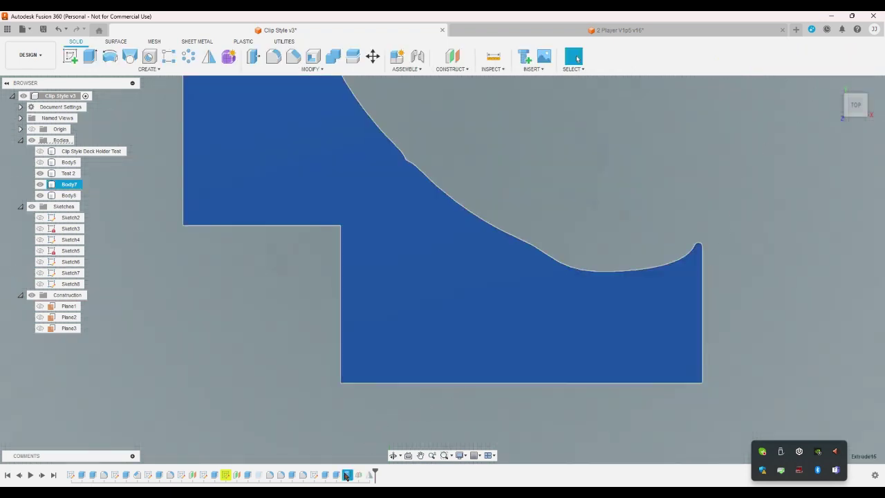
# Drop the triangle and two strip profiles from the side-plate extrude, leaving 17 profiles
pyautogui.doubleClick(347, 475)
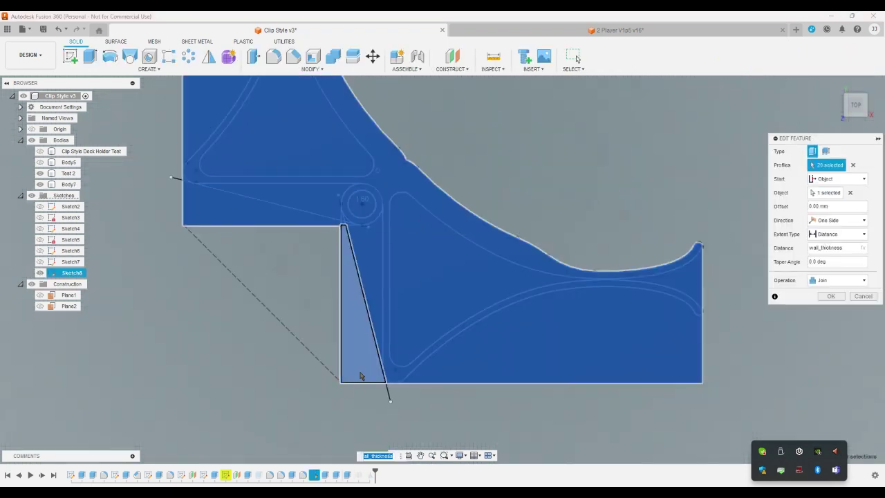
pyautogui.click(360, 362)
pyautogui.click(239, 220)
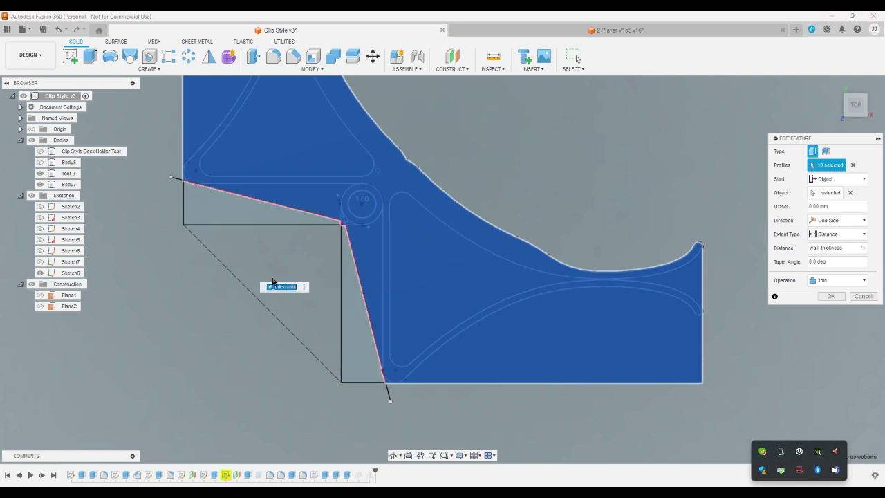
pyautogui.click(356, 298)
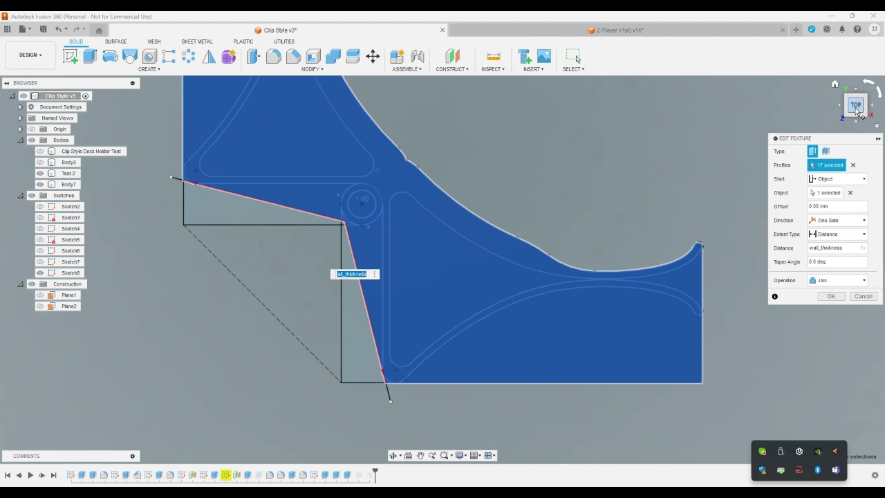
pyautogui.scroll(1, 468, 185)
pyautogui.scroll(6, 336, 208)
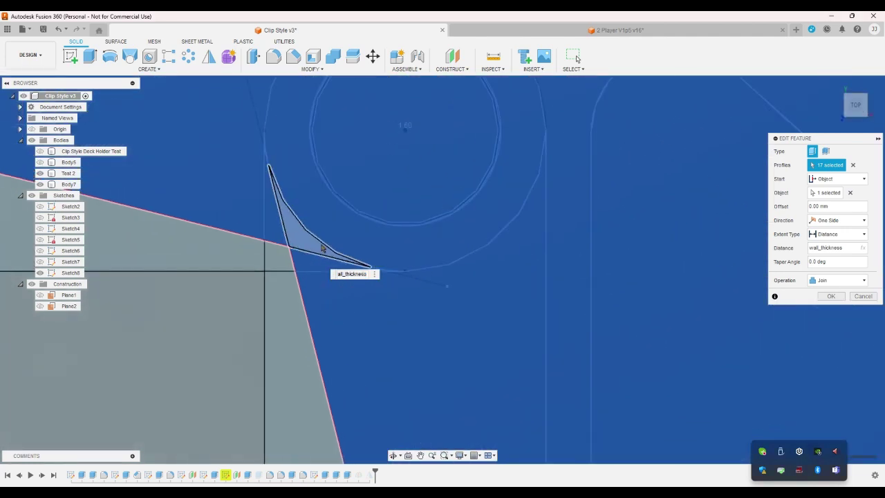
pyautogui.click(831, 296)
pyautogui.scroll(5, 486, 316)
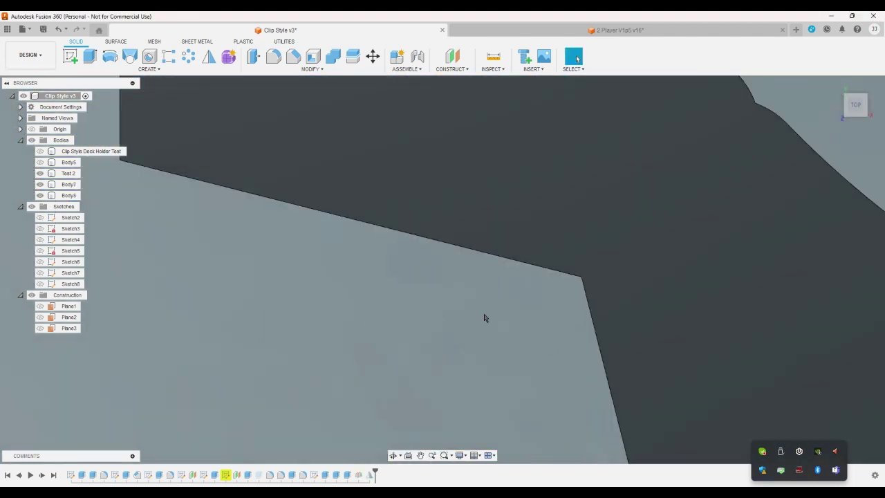
pyautogui.scroll(-5, 459, 317)
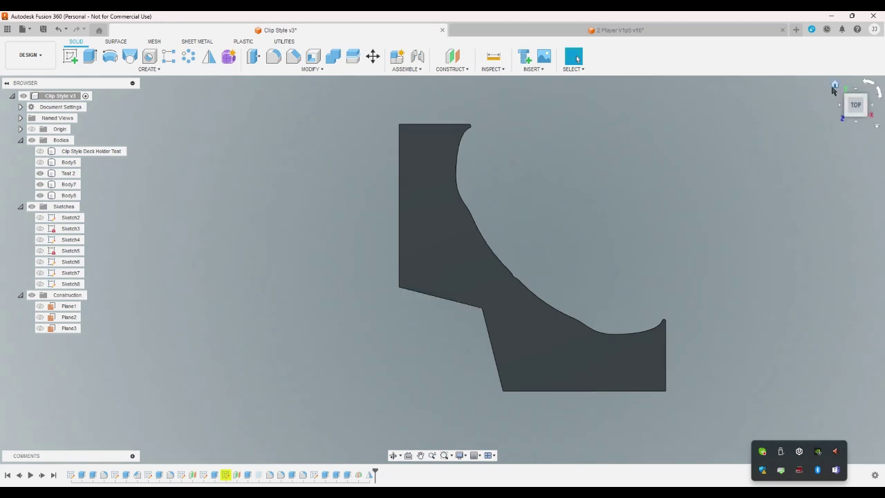
# Orbit around the assembled clip, checking the Body7 top plate from below
pyautogui.click(836, 85)
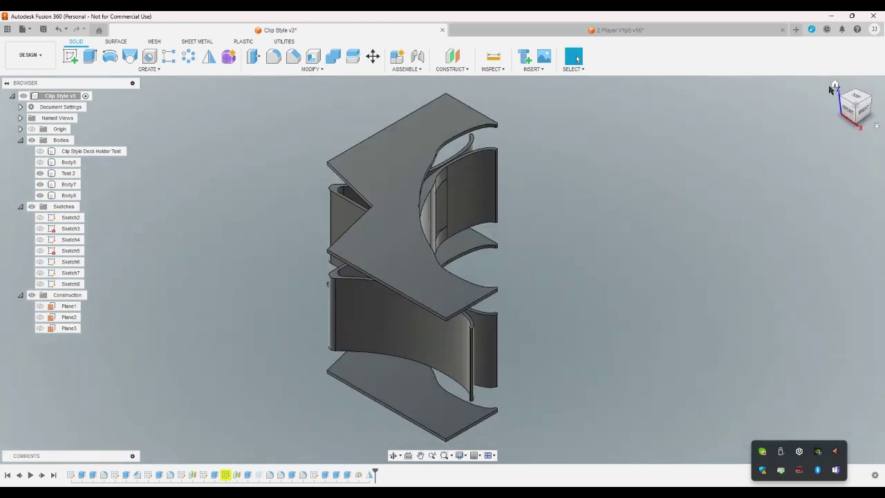
pyautogui.click(845, 99)
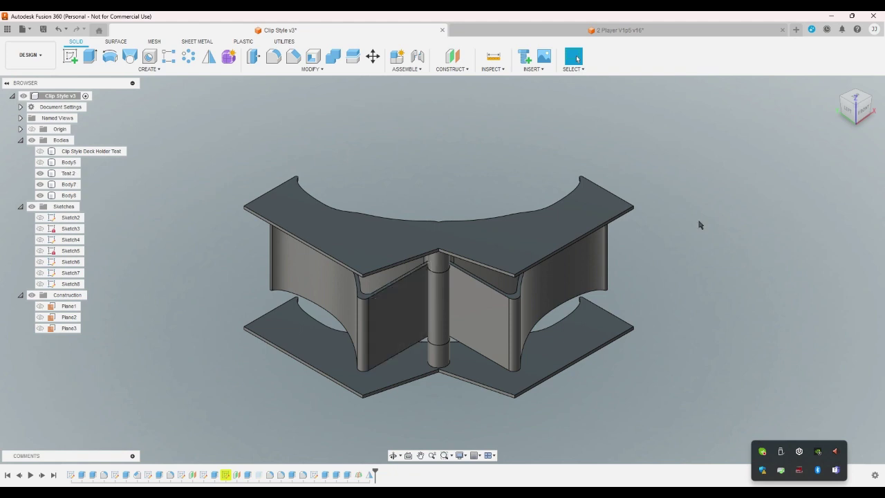
pyautogui.click(856, 124)
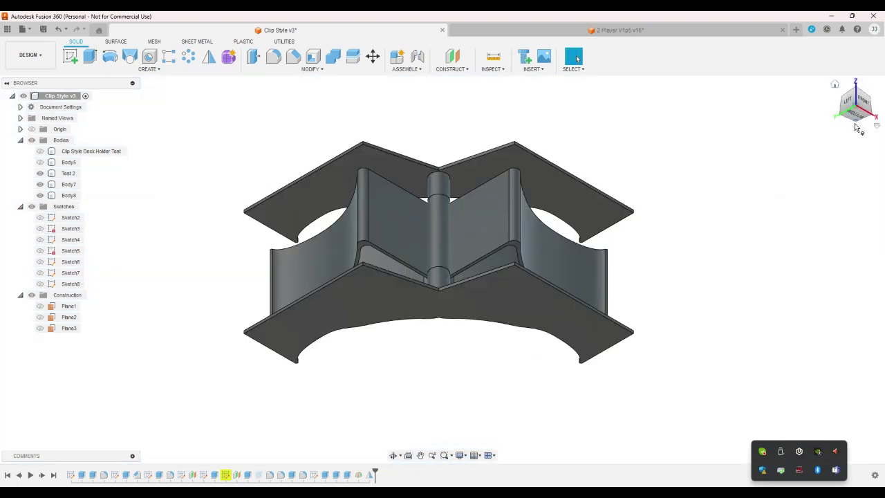
pyautogui.scroll(3, 445, 205)
pyautogui.click(369, 166)
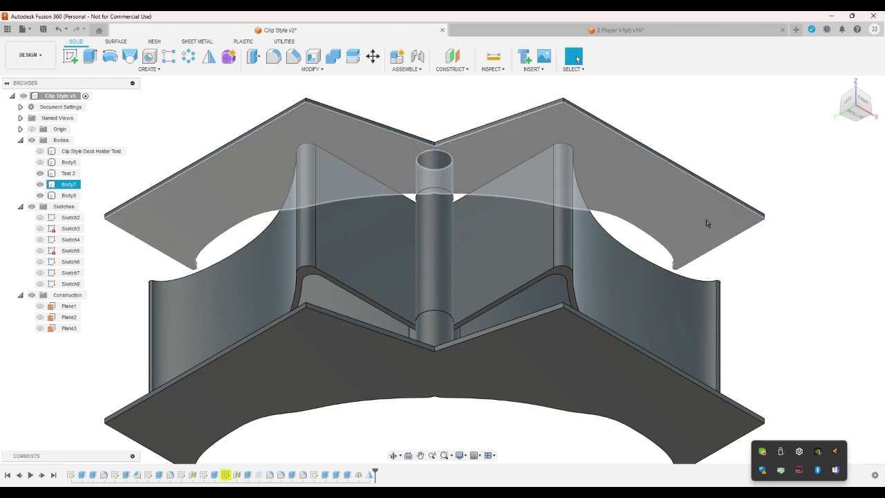
pyautogui.click(835, 85)
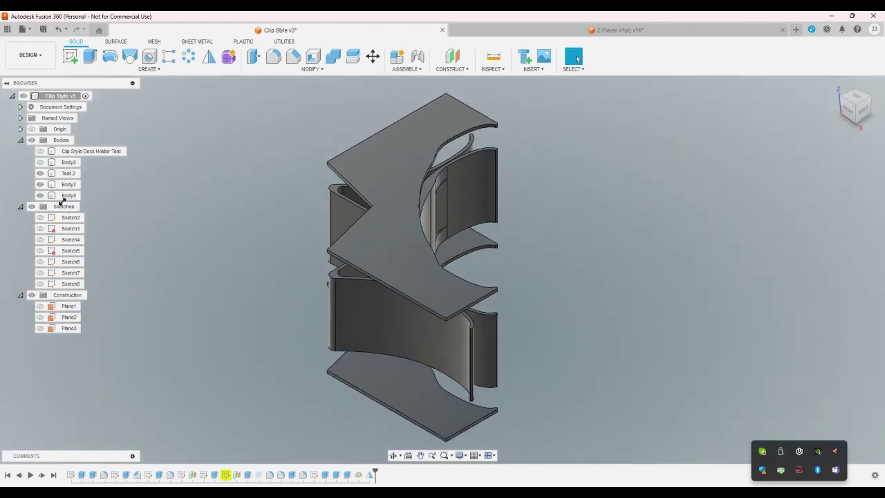
# Delete the Body8 plate, toggle Test 2 and Sketch8 visibility, then restore Body8
pyautogui.click(69, 196)
pyautogui.press('Delete')
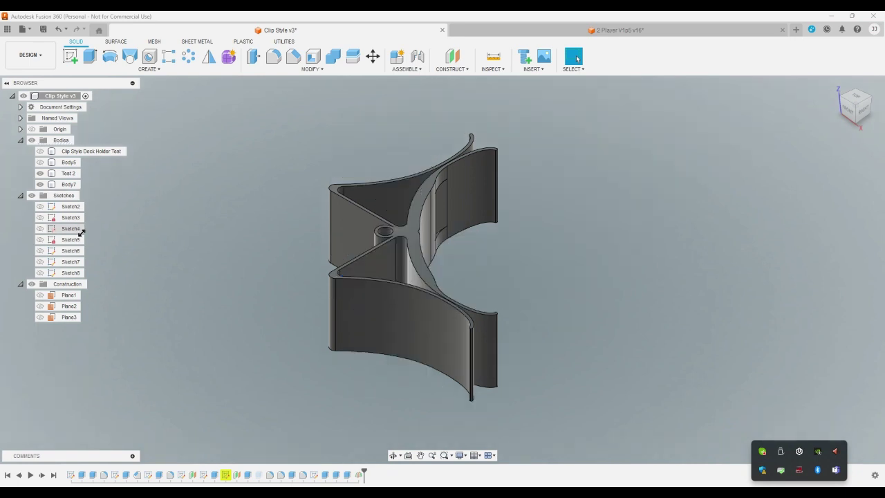
pyautogui.click(44, 174)
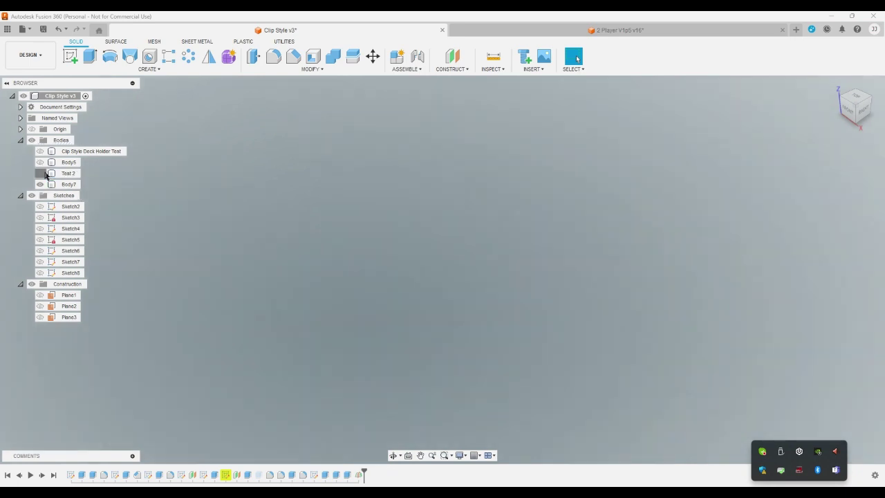
pyautogui.click(40, 174)
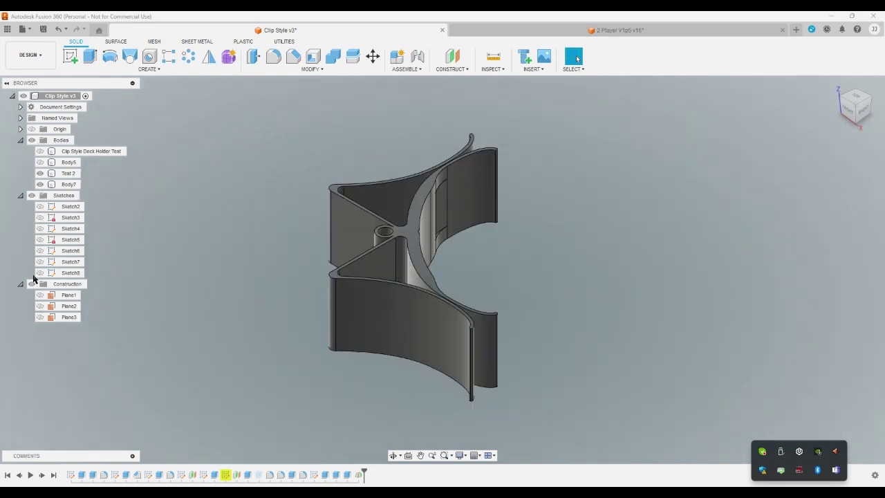
pyautogui.click(40, 273)
pyautogui.click(39, 273)
pyautogui.click(40, 173)
pyautogui.click(40, 174)
pyautogui.press('v')
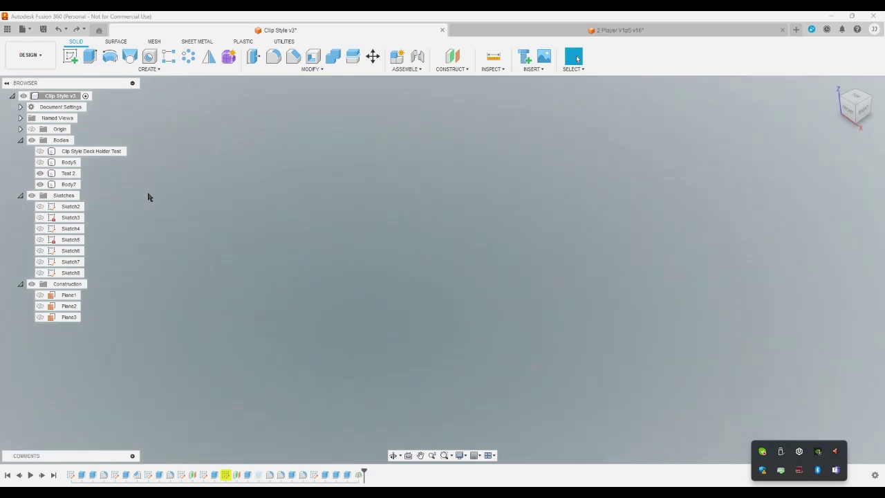
pyautogui.hotkey('ctrl', 'y')
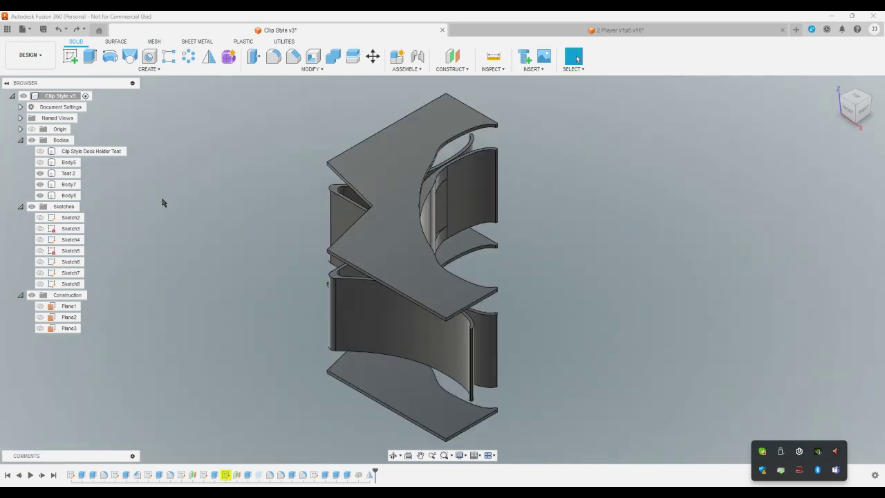
# Hide Body8 and the Test 2 walls, leaving Body7 shown in side view
pyautogui.click(40, 184)
pyautogui.click(40, 184)
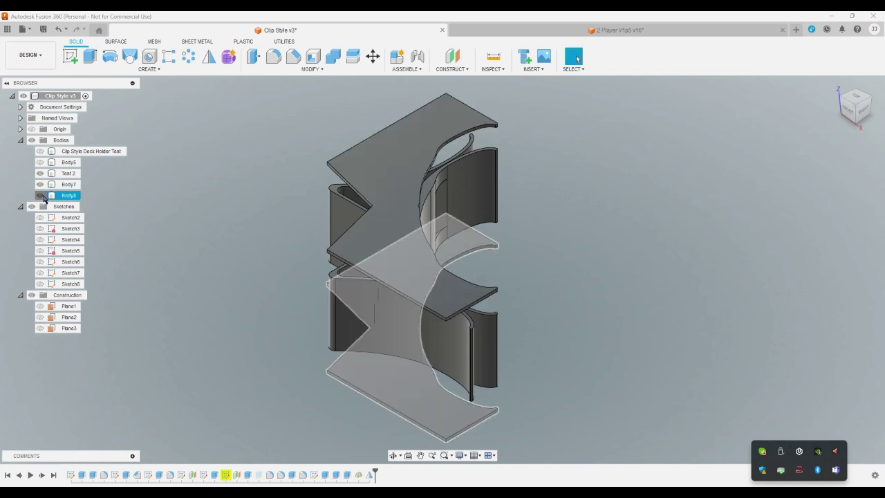
pyautogui.click(40, 195)
pyautogui.click(40, 173)
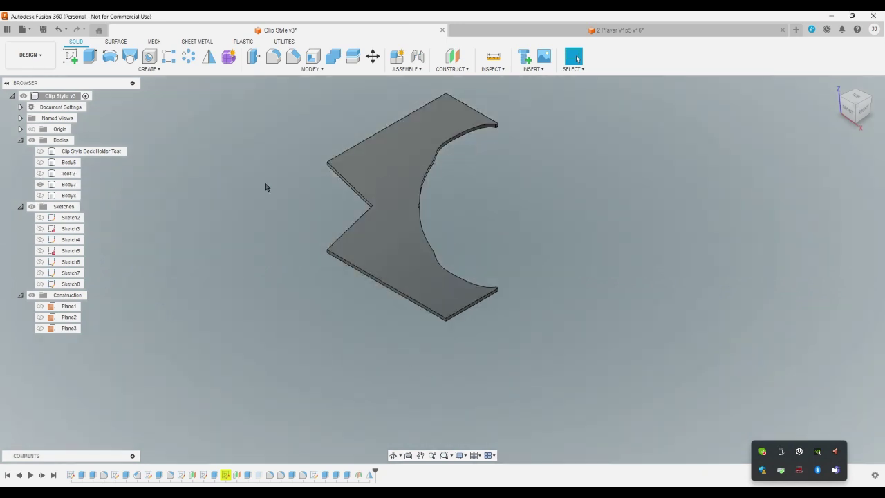
pyautogui.click(857, 123)
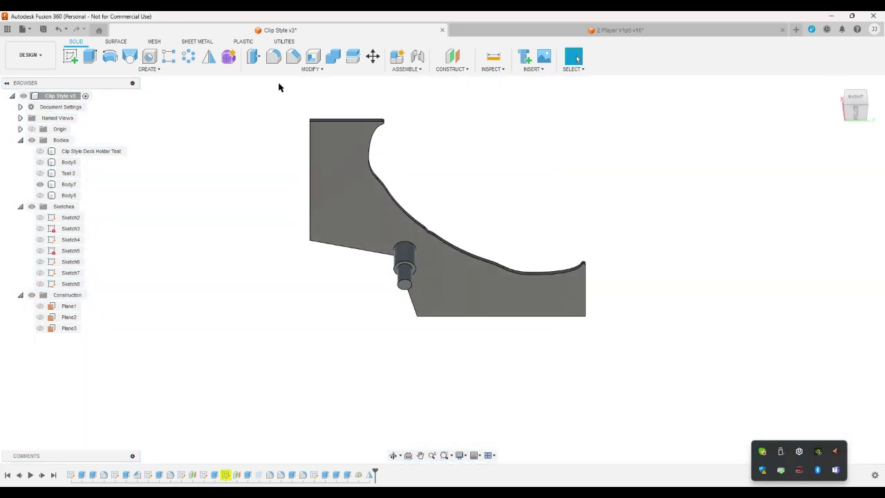
# Start a sketch on the plate's flat face and project the Test 2 clip outline
pyautogui.click(70, 56)
pyautogui.click(391, 304)
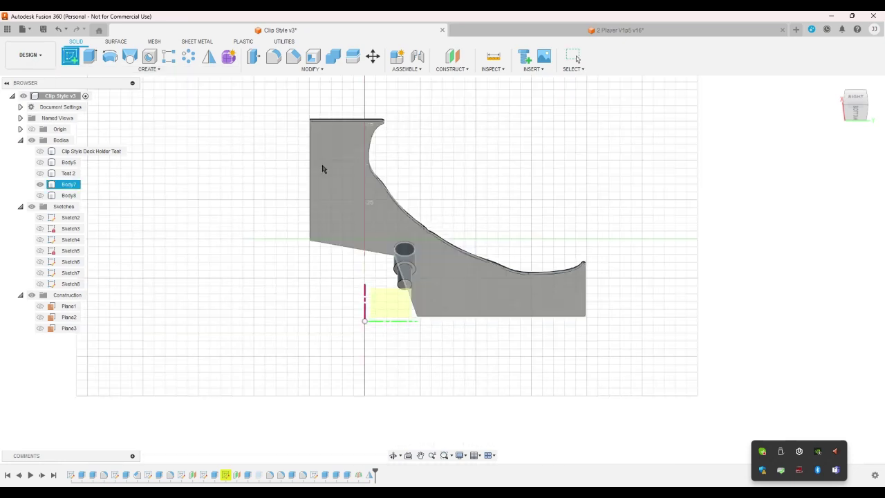
pyautogui.click(323, 165)
pyautogui.click(40, 184)
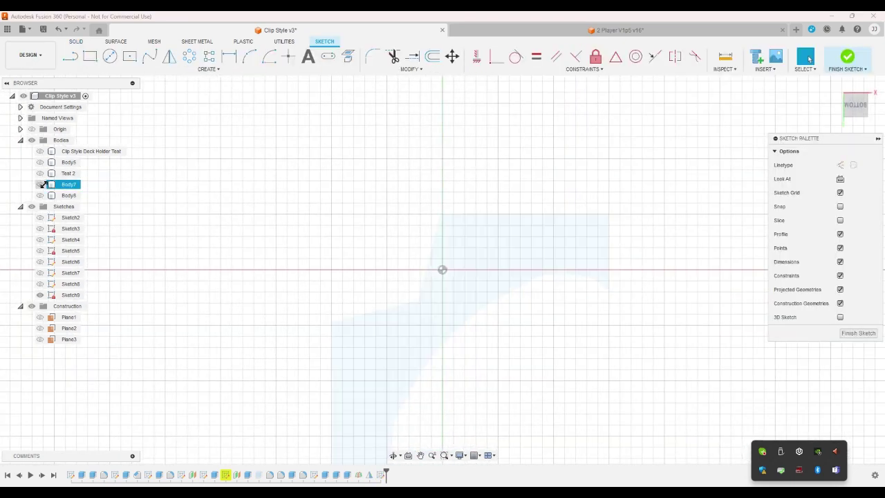
pyautogui.click(40, 173)
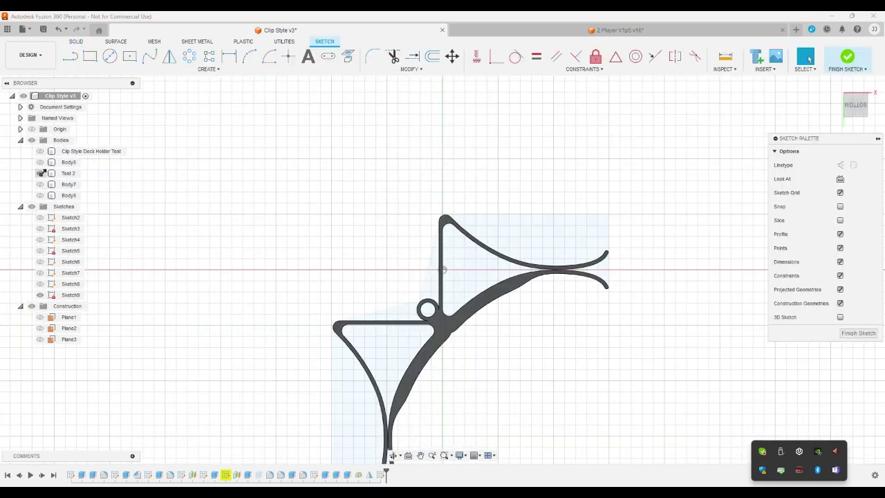
pyautogui.click(348, 56)
pyautogui.click(445, 222)
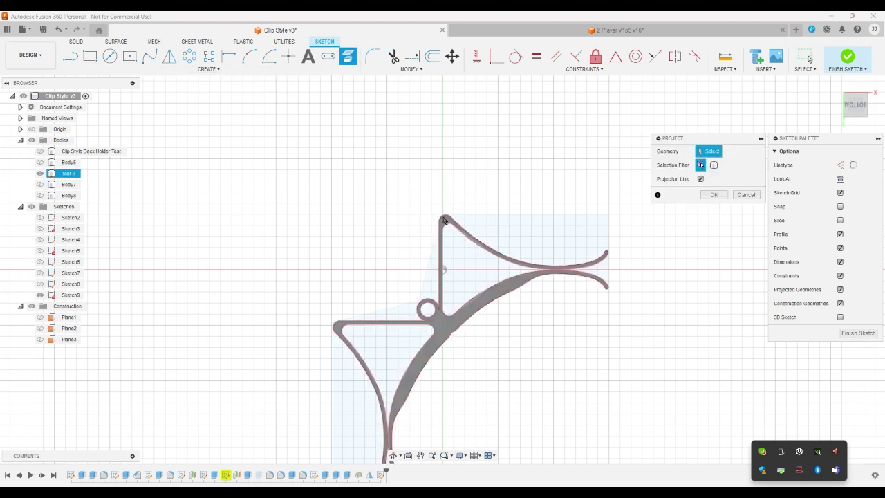
pyautogui.click(714, 194)
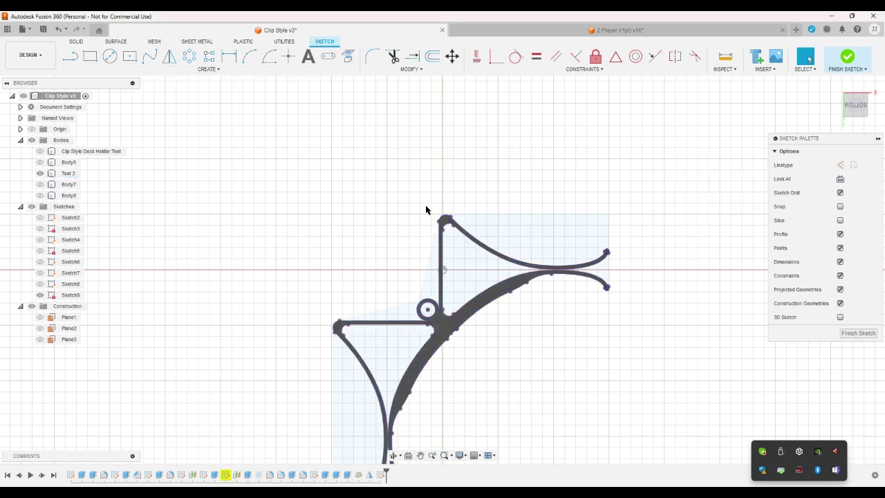
# Project the Body7 plate's outline into Sketch9 and finish it
pyautogui.click(41, 185)
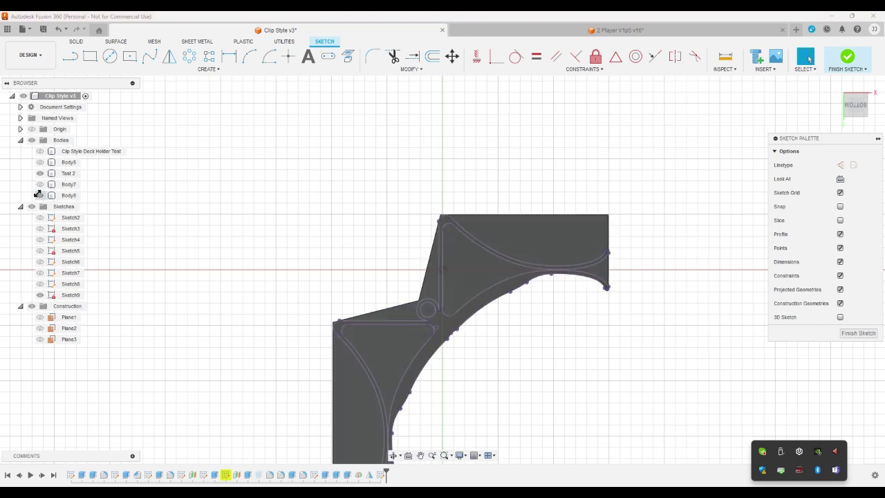
pyautogui.click(40, 185)
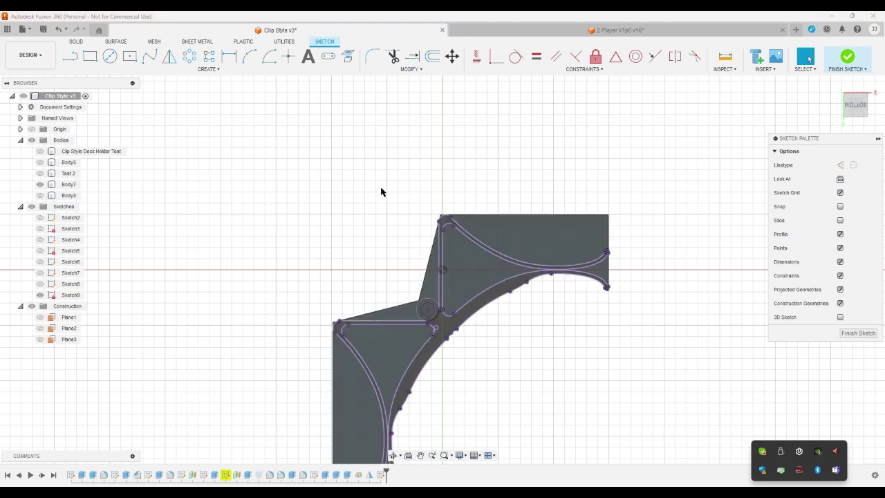
pyautogui.click(348, 56)
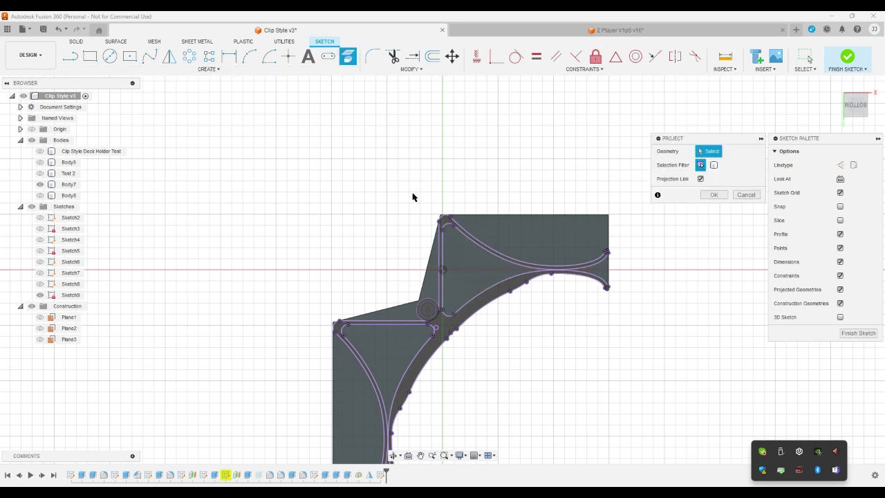
pyautogui.click(534, 247)
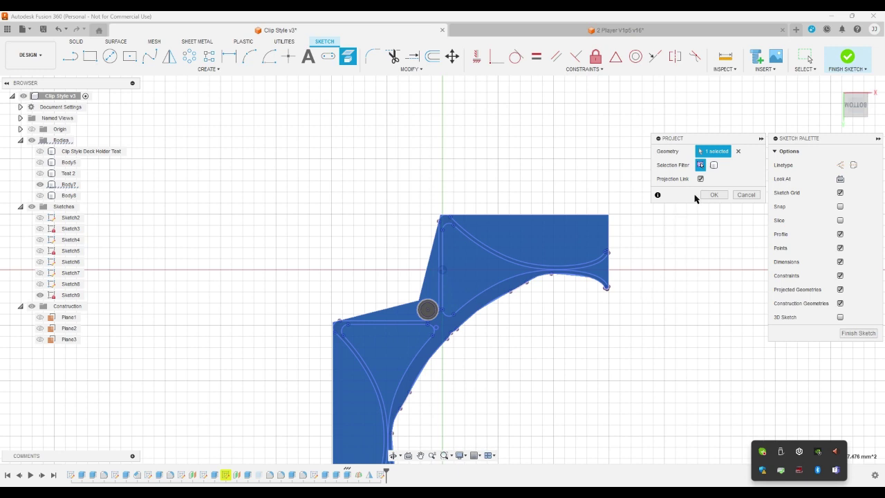
pyautogui.click(712, 196)
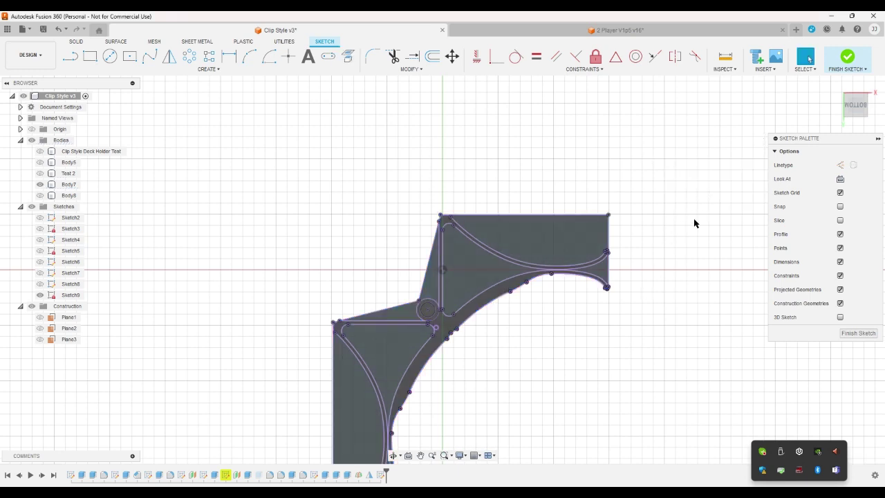
pyautogui.click(847, 56)
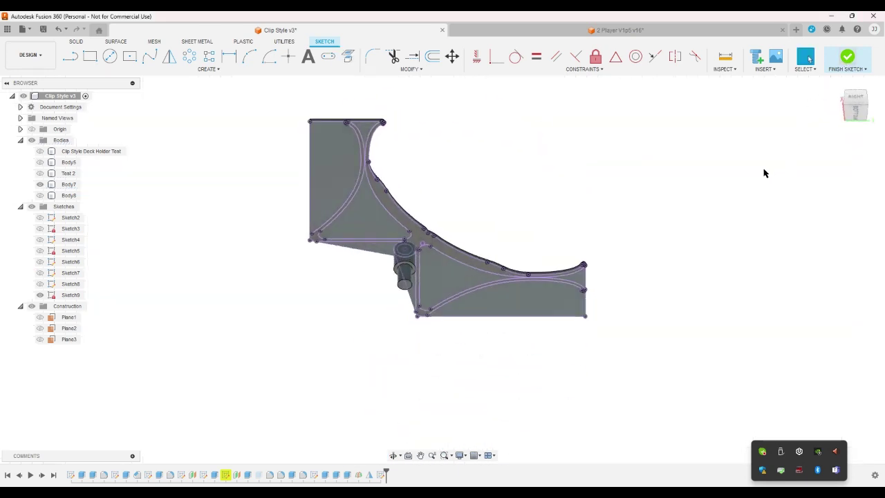
# Reopen Sketch9, offset the projected outline chain by static_tolerance, and finish the sketch
pyautogui.click(848, 122)
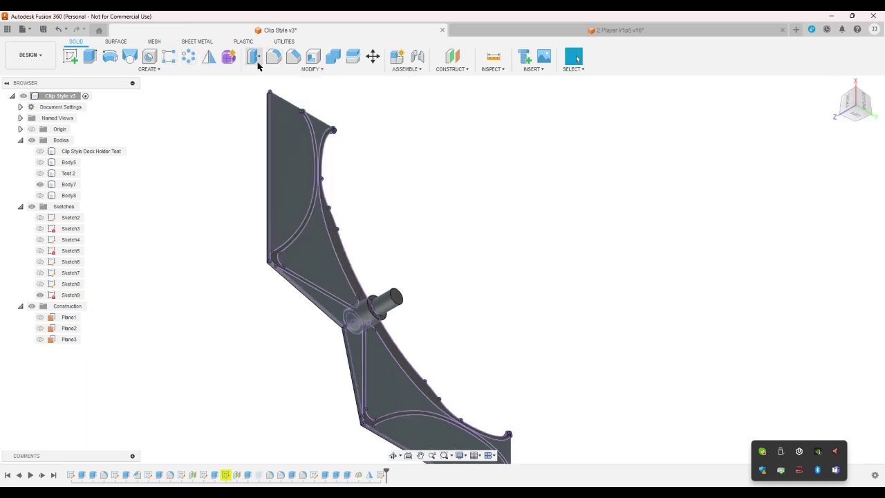
pyautogui.click(59, 28)
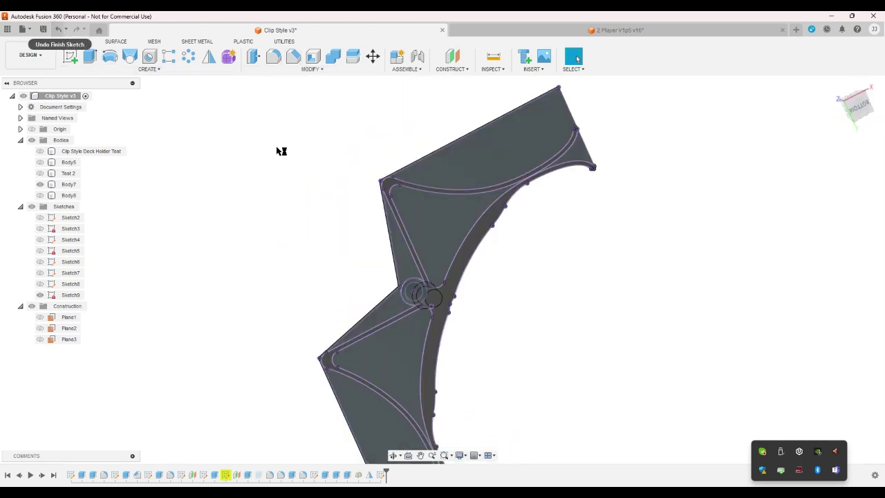
pyautogui.scroll(3, 518, 339)
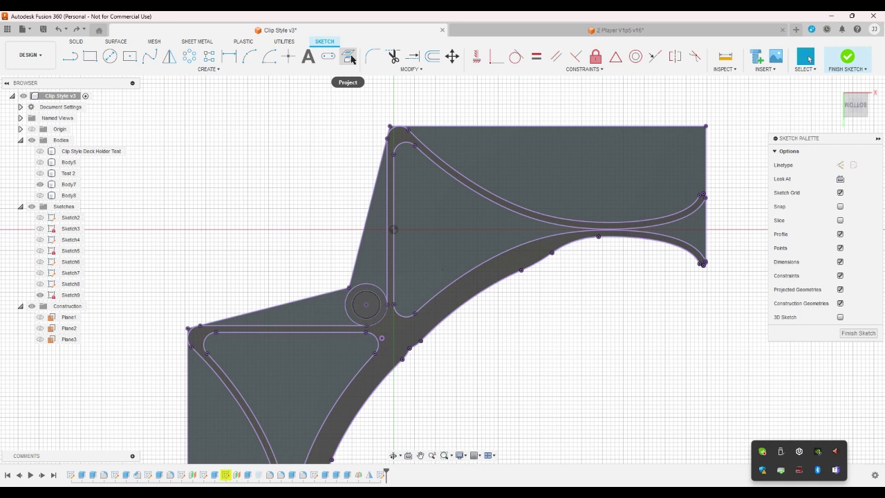
pyautogui.click(432, 56)
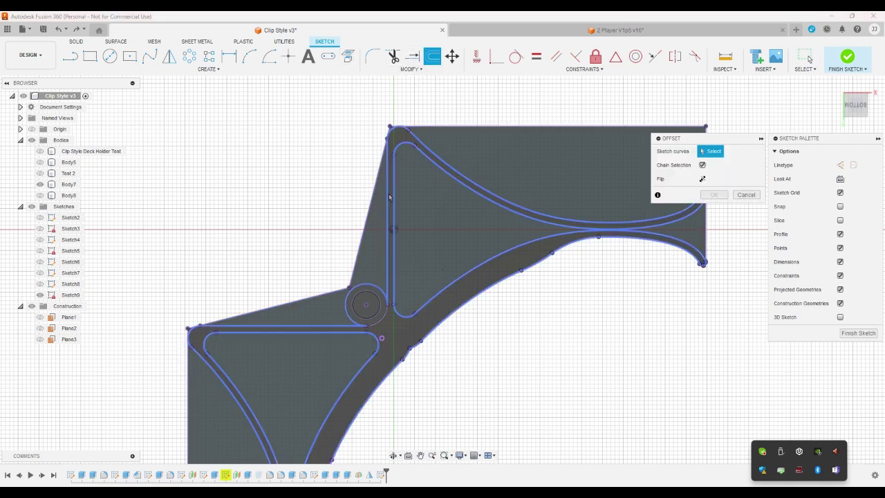
pyautogui.click(390, 197)
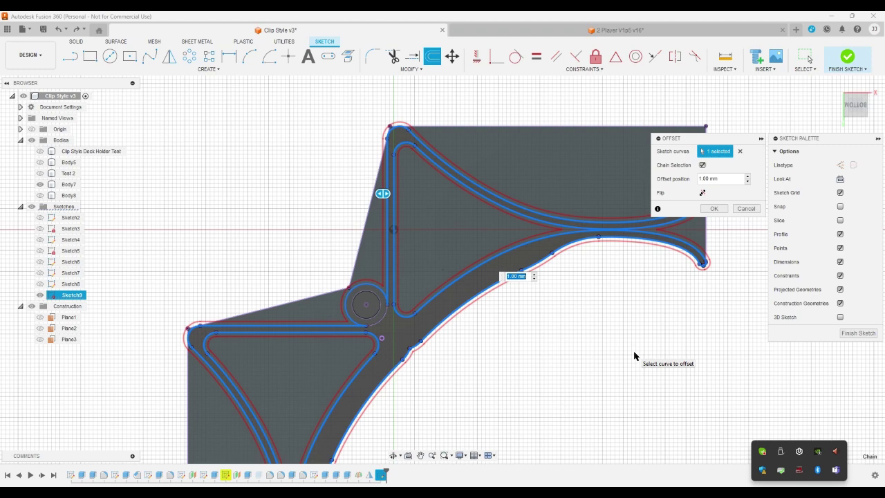
pyautogui.write('s')
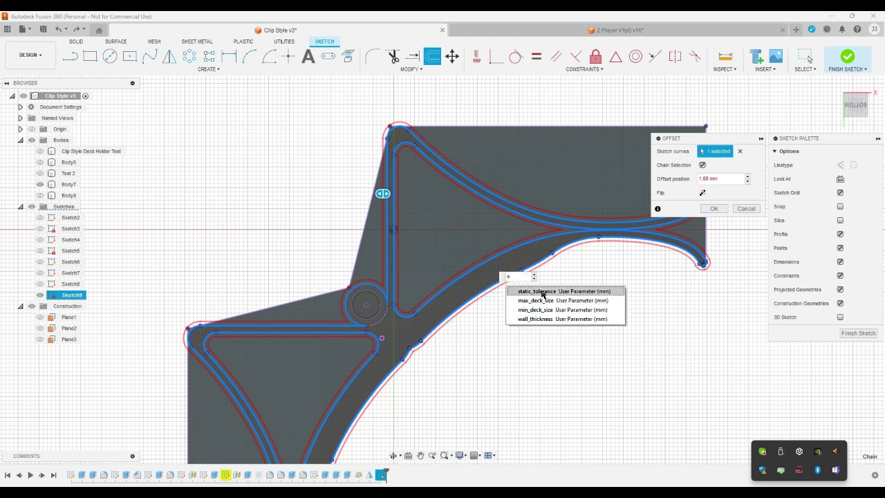
pyautogui.click(540, 291)
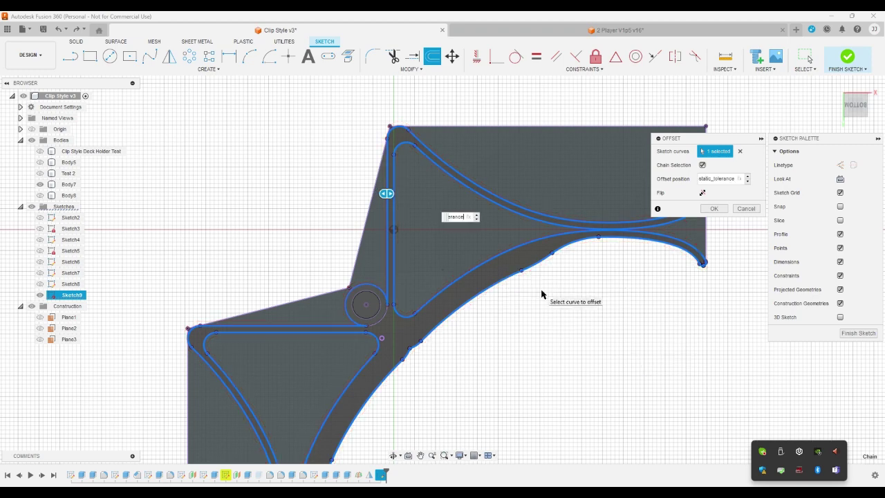
pyautogui.press('Return')
pyautogui.click(847, 58)
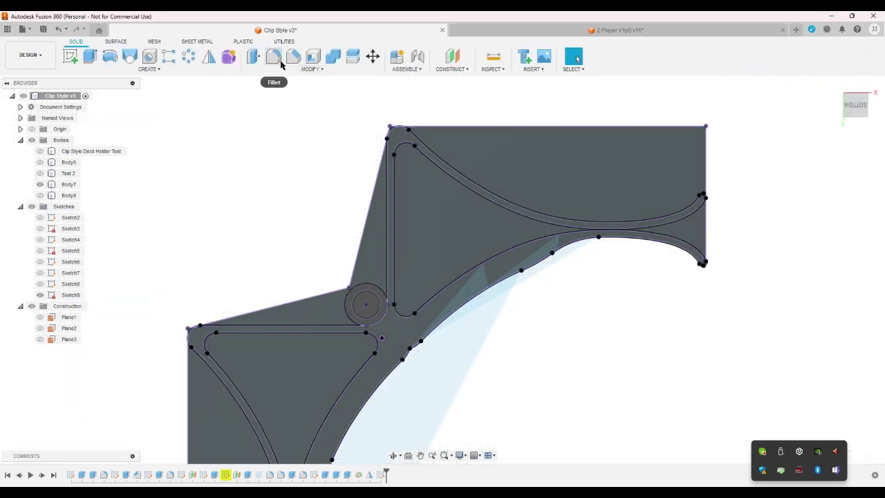
# Extrude the profile left of the vertical line To Object up to the circle face, joined
pyautogui.click(90, 56)
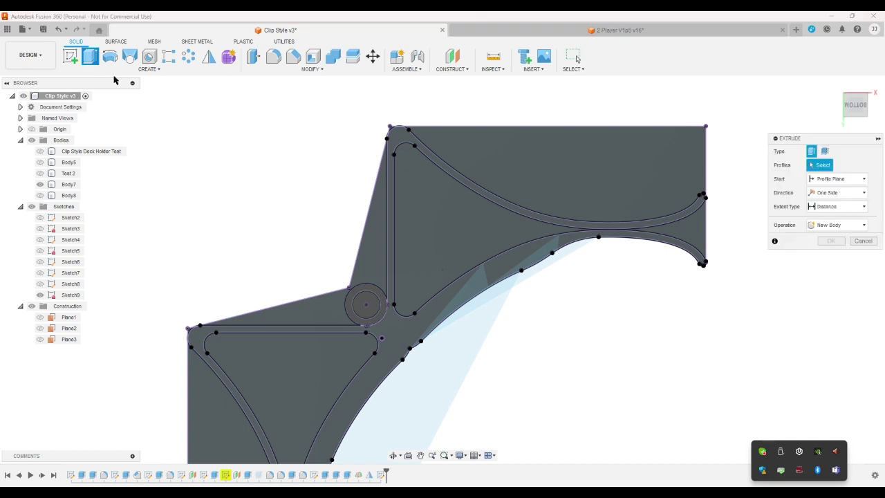
pyautogui.click(373, 230)
pyautogui.click(830, 206)
pyautogui.click(823, 227)
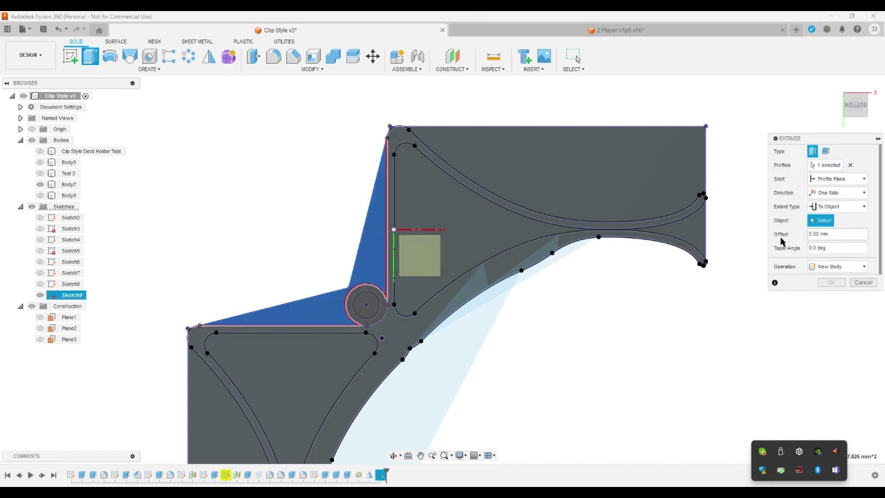
pyautogui.click(371, 310)
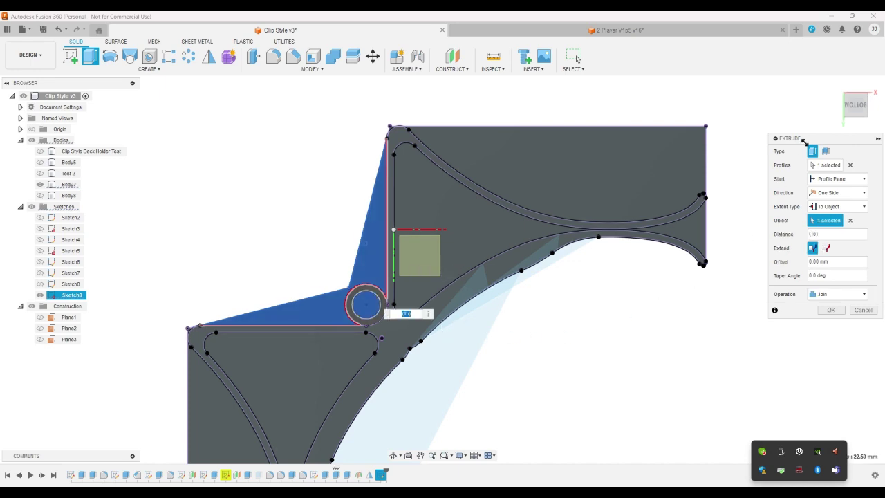
pyautogui.click(839, 107)
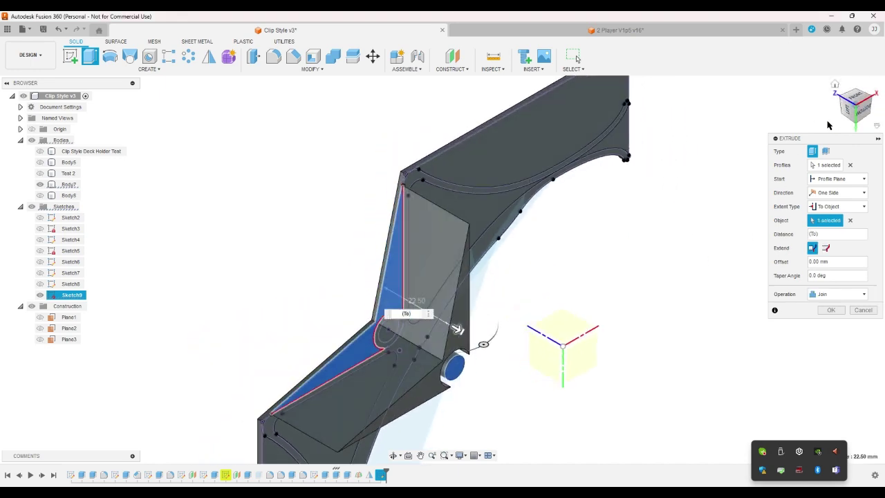
pyautogui.click(826, 309)
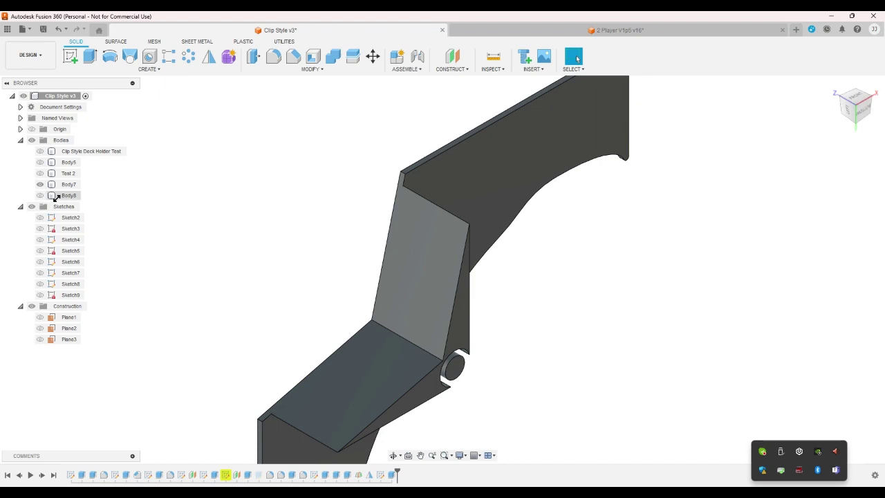
# Show Test 2 and Plane3, briefly show Body8, and orbit to compare alignment
pyautogui.click(40, 173)
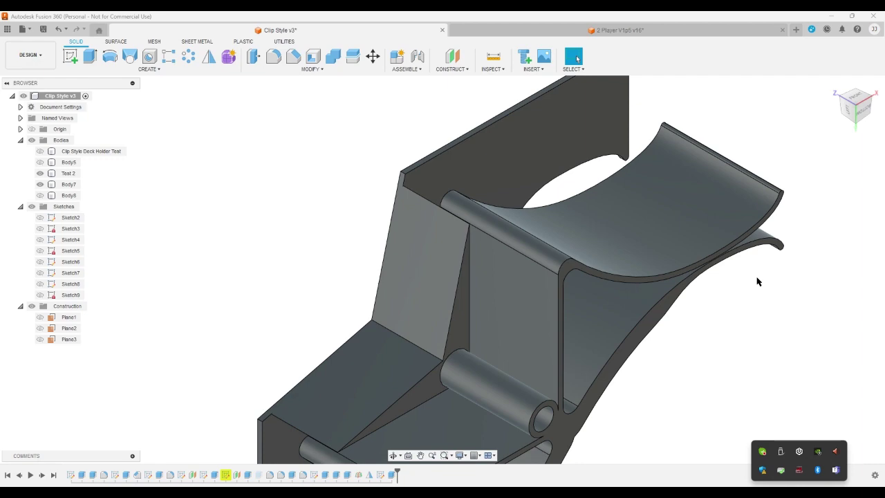
pyautogui.click(870, 100)
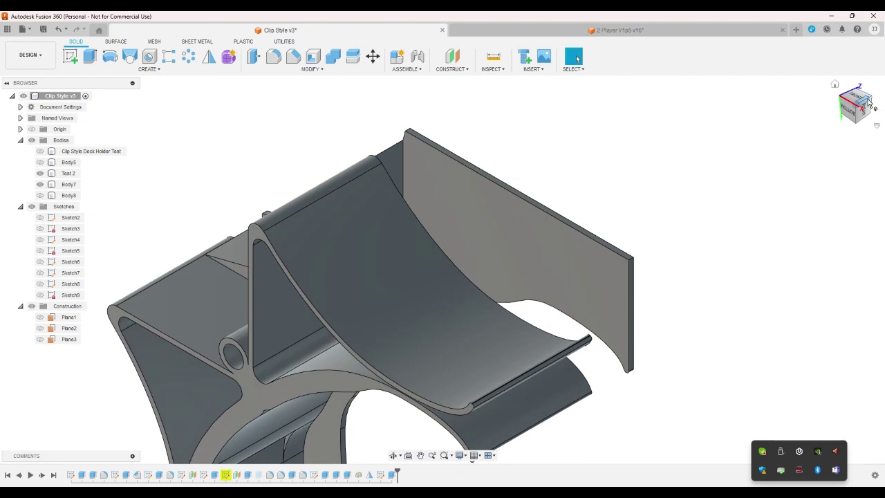
pyautogui.click(870, 104)
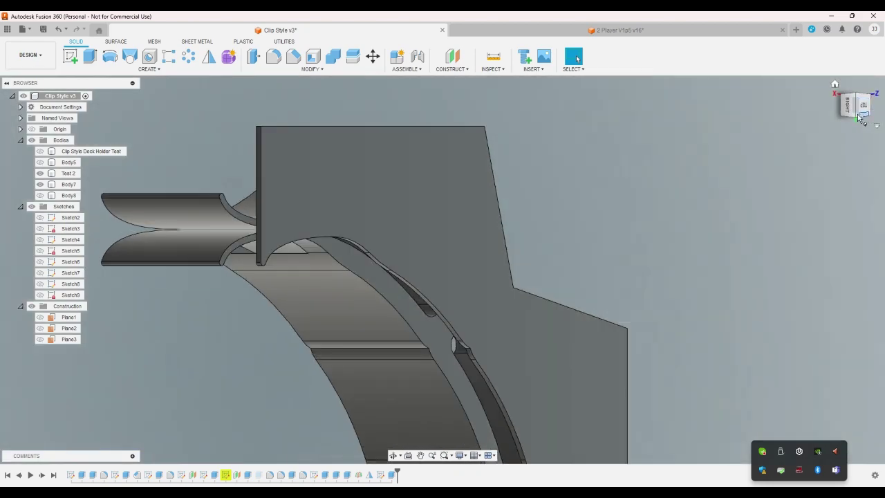
pyautogui.click(850, 120)
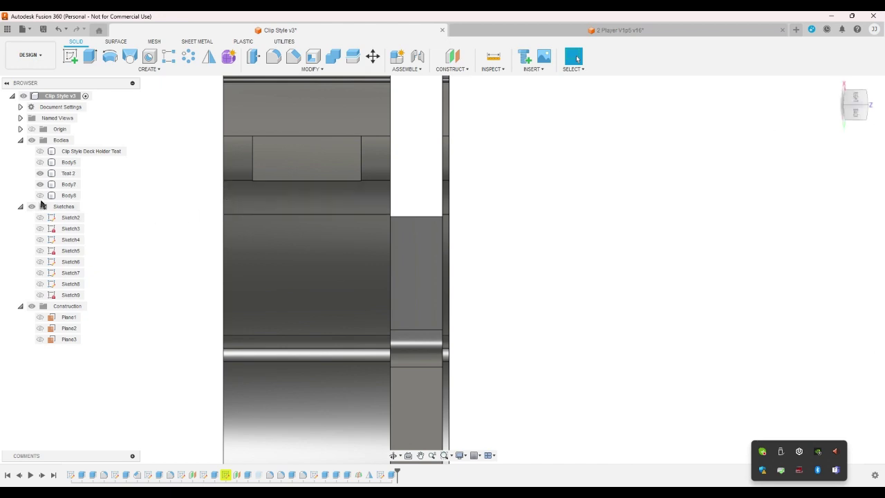
pyautogui.click(40, 196)
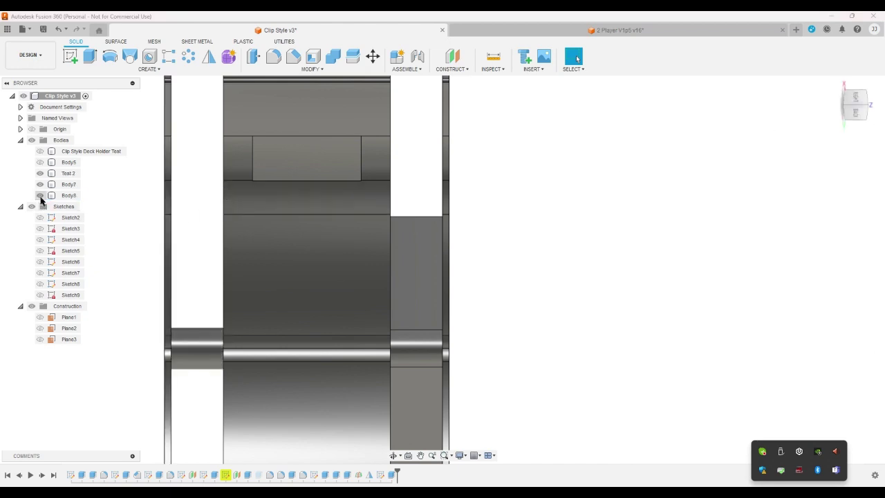
pyautogui.click(40, 196)
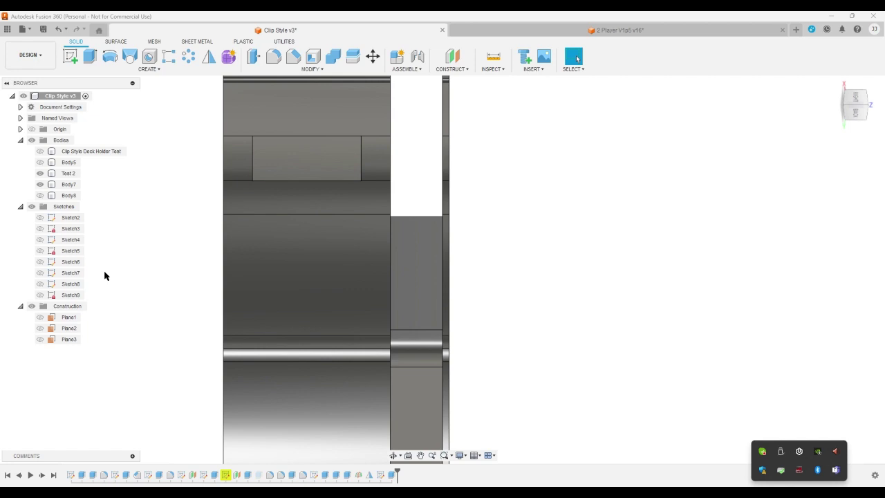
pyautogui.click(40, 339)
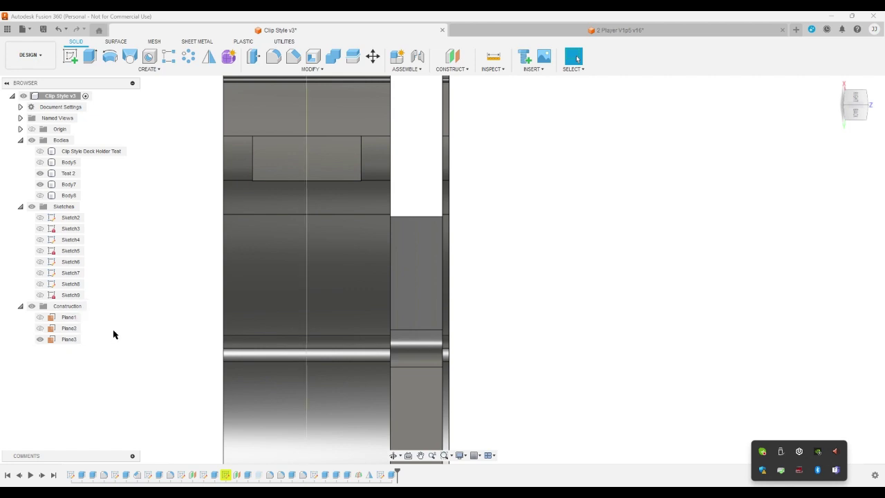
# Mirror Body7 across Plane3 to create Body9
pyautogui.click(207, 56)
pyautogui.click(415, 249)
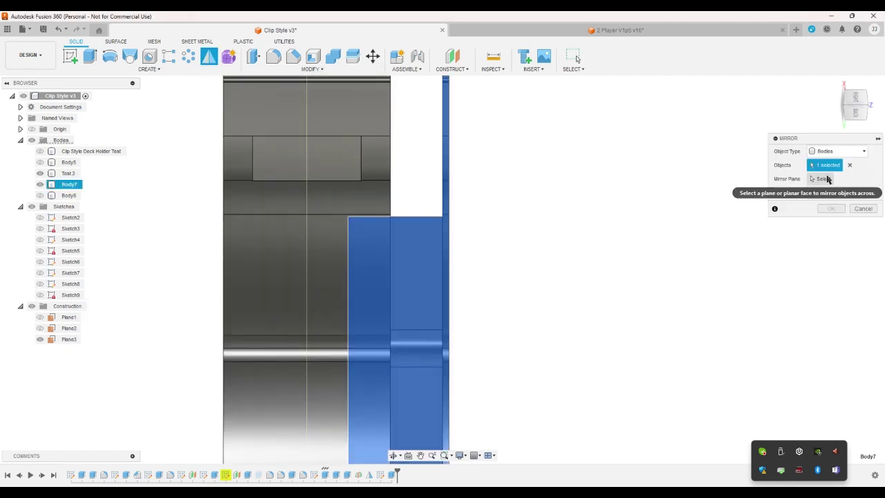
pyautogui.click(827, 179)
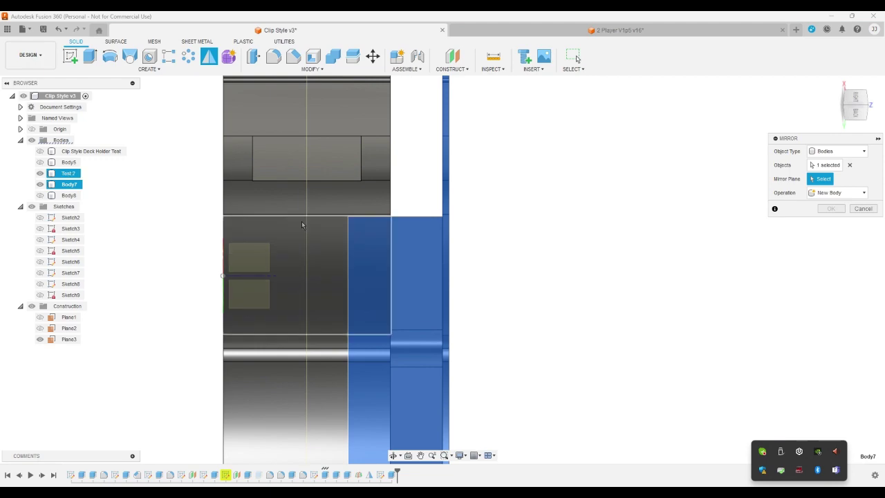
pyautogui.click(69, 340)
pyautogui.click(832, 208)
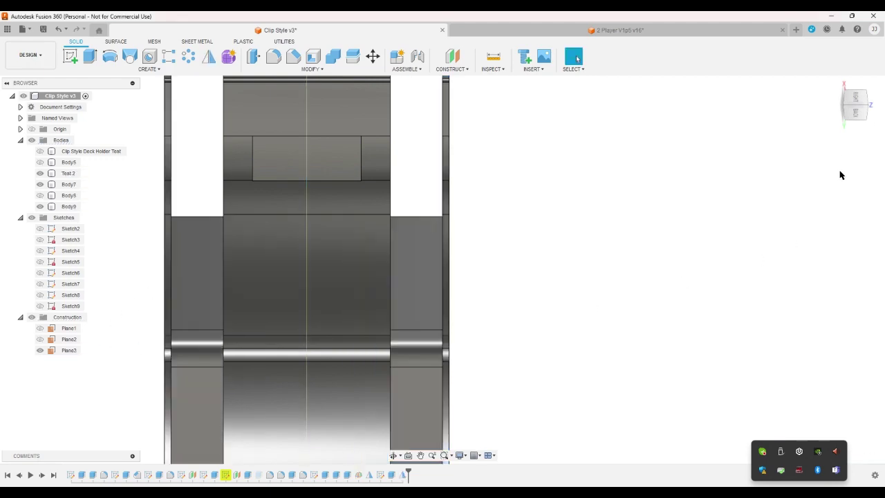
# View the clip from home, front, a rolled front view, then a 3D corner
pyautogui.click(837, 85)
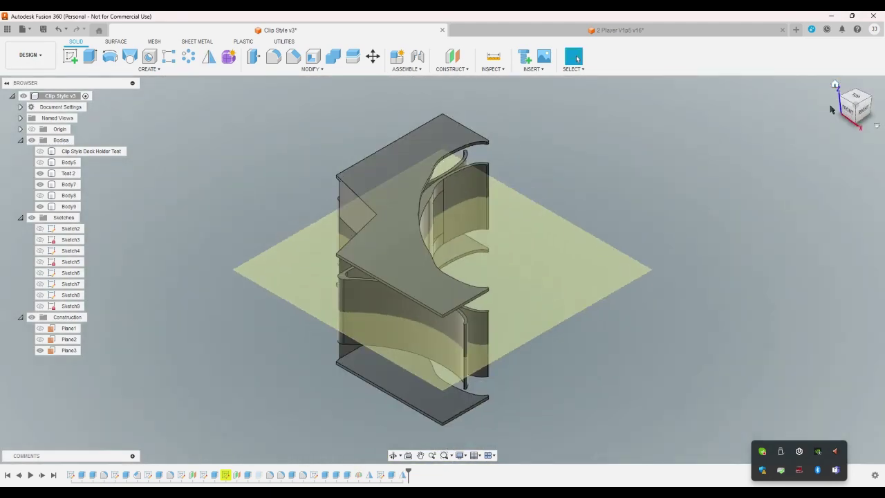
pyautogui.click(856, 118)
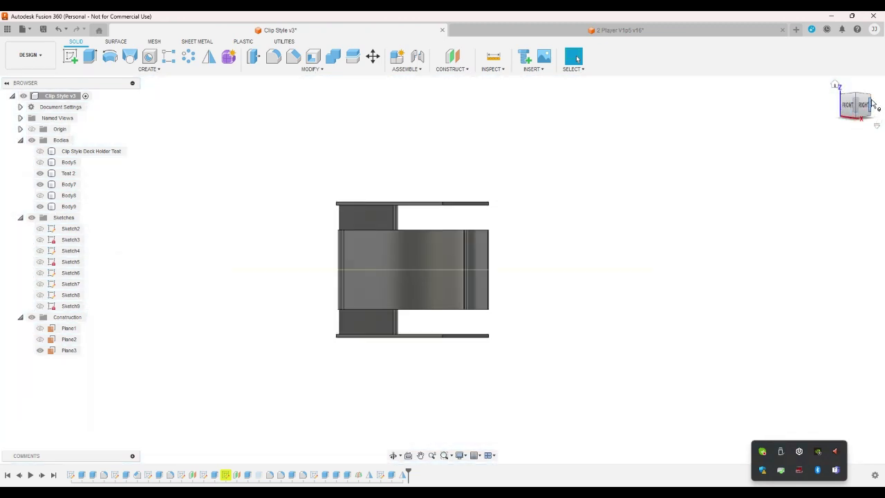
pyautogui.click(858, 103)
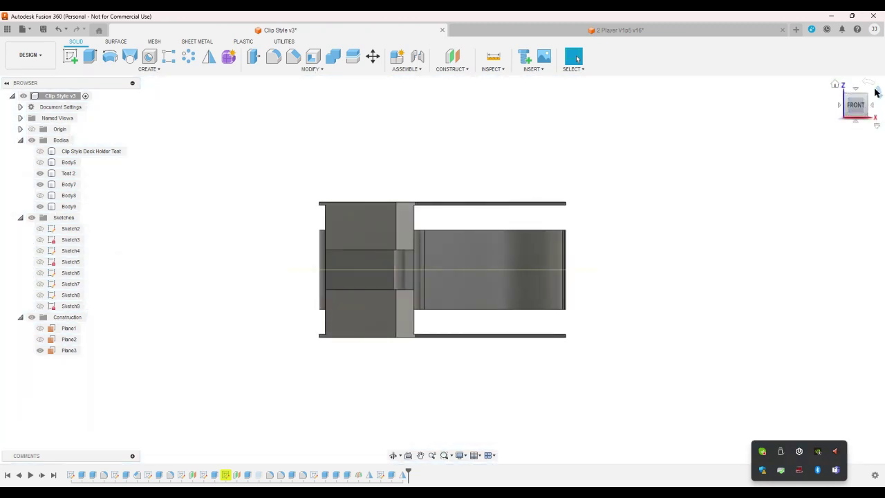
pyautogui.click(874, 90)
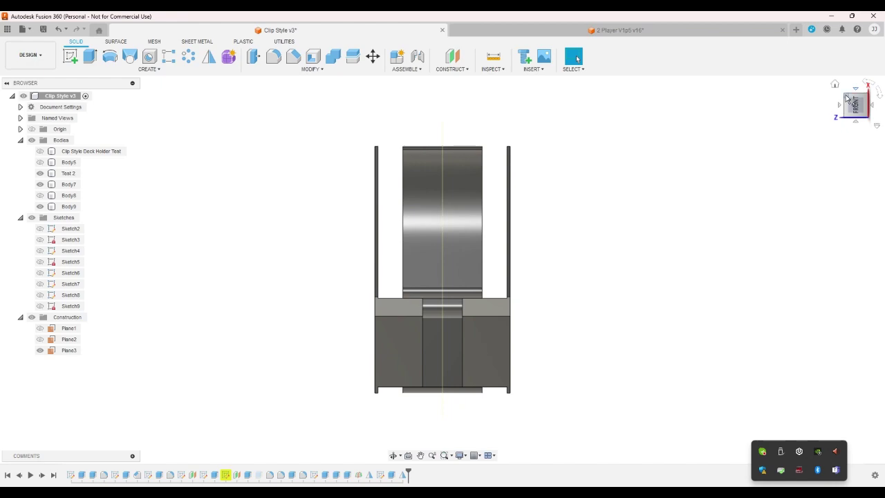
pyautogui.click(848, 99)
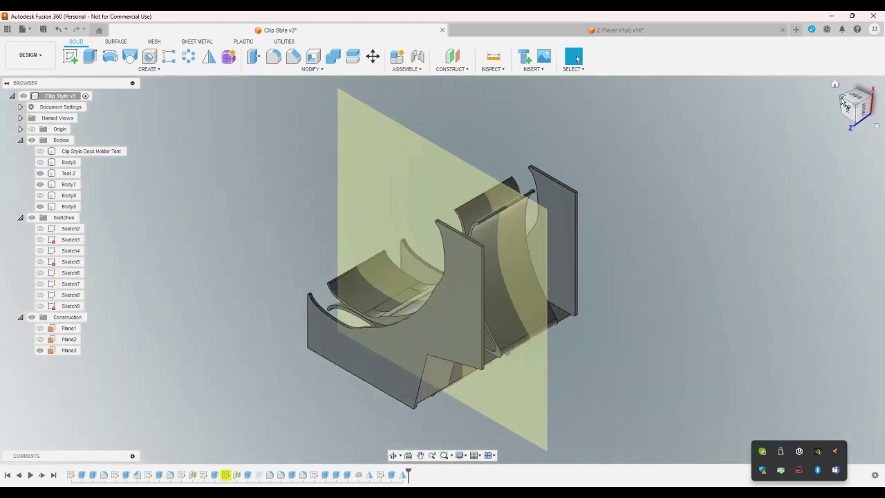
# Hide Plane3 and select the thin curved Test 2 body
pyautogui.click(843, 103)
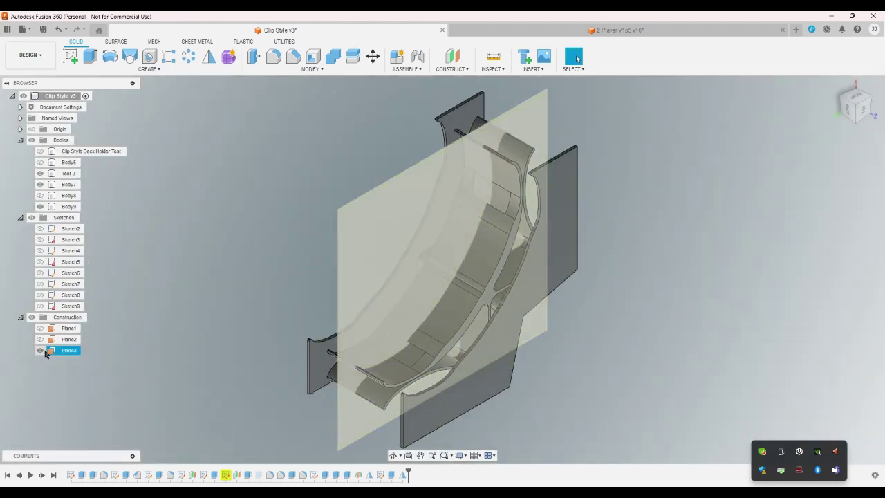
pyautogui.click(40, 350)
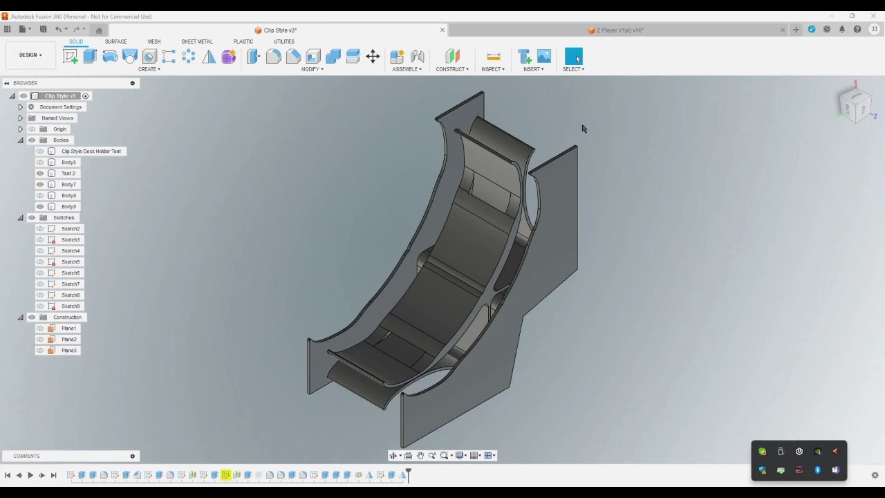
pyautogui.click(534, 160)
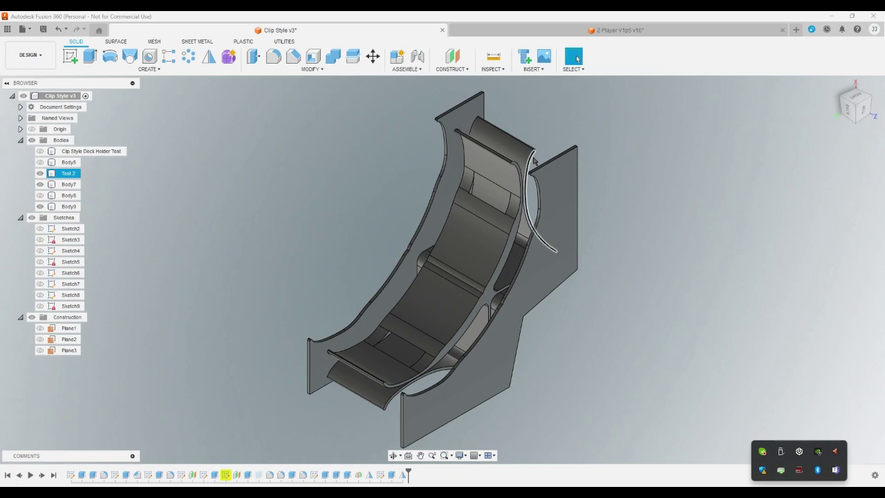
pyautogui.scroll(6, 533, 160)
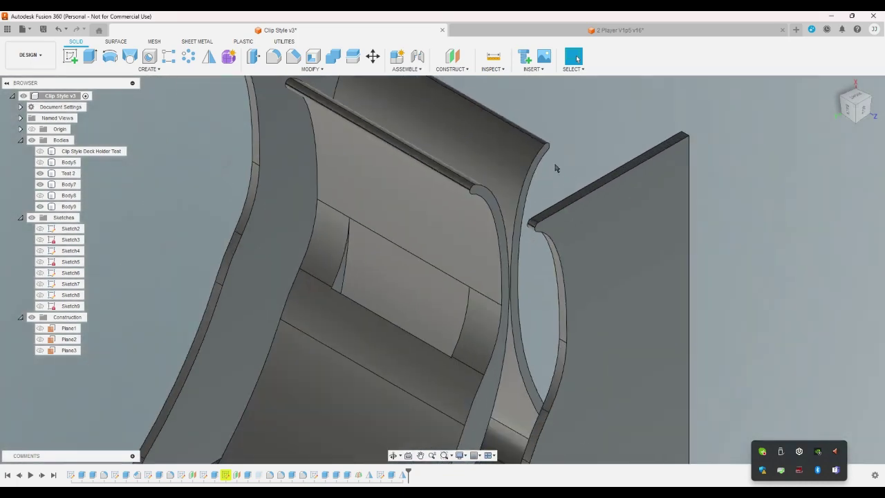
pyautogui.scroll(-6, 555, 168)
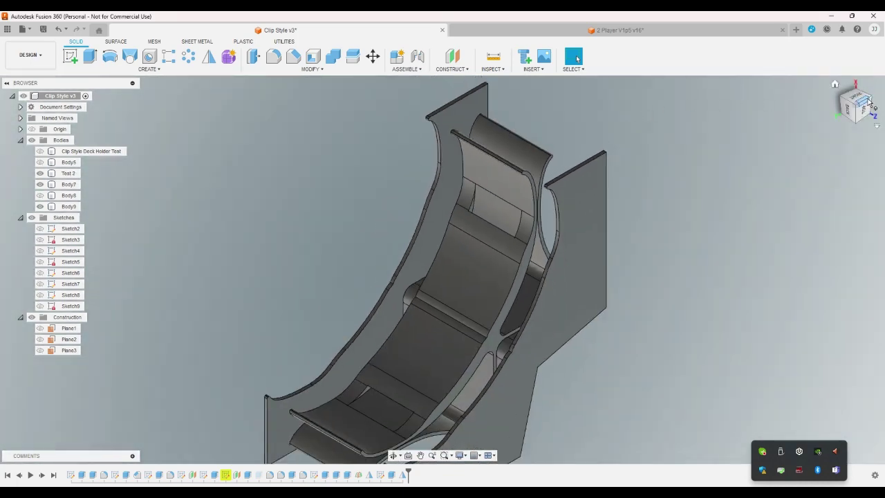
# Orbit through corner views, check the top plate face area, and view from the bottom
pyautogui.click(870, 102)
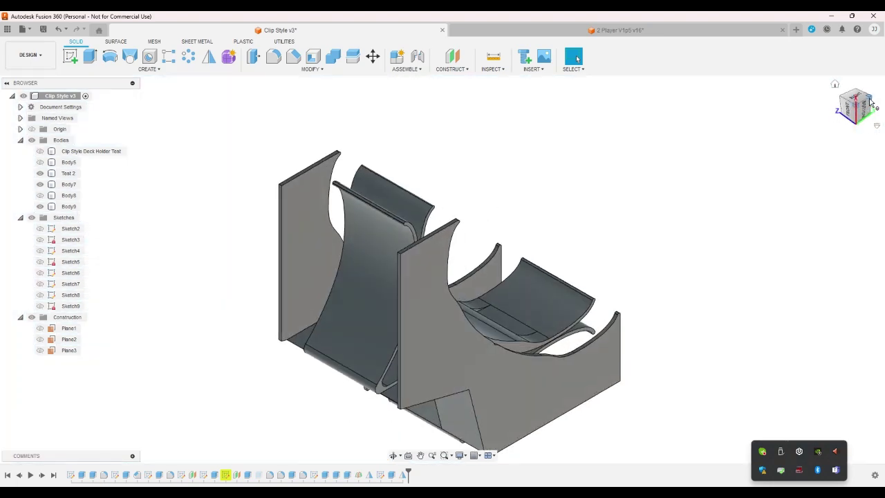
pyautogui.click(860, 125)
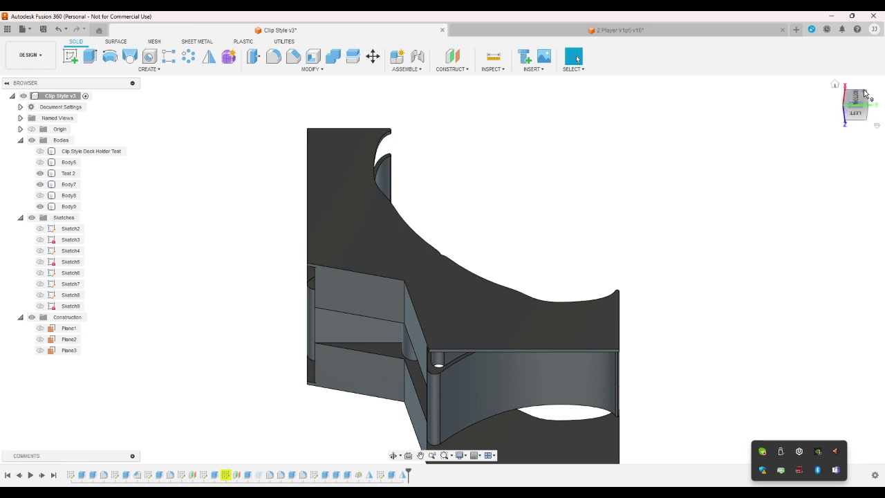
pyautogui.click(846, 105)
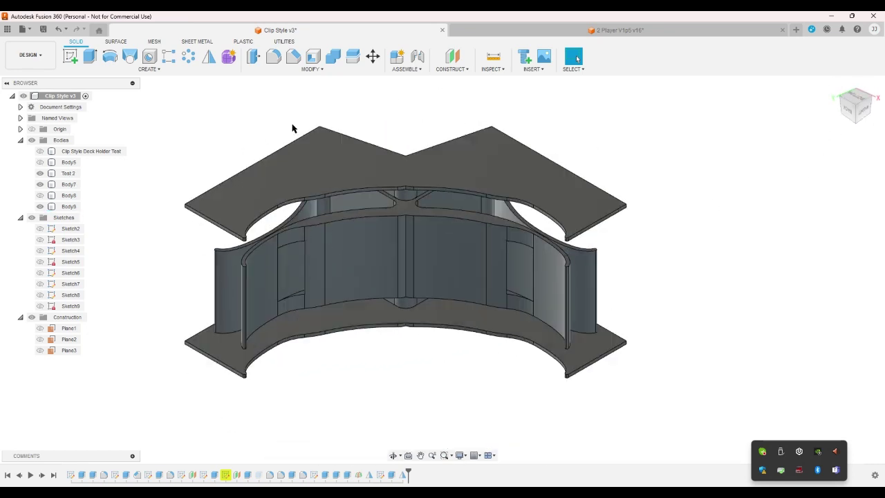
pyautogui.click(487, 153)
pyautogui.click(365, 360)
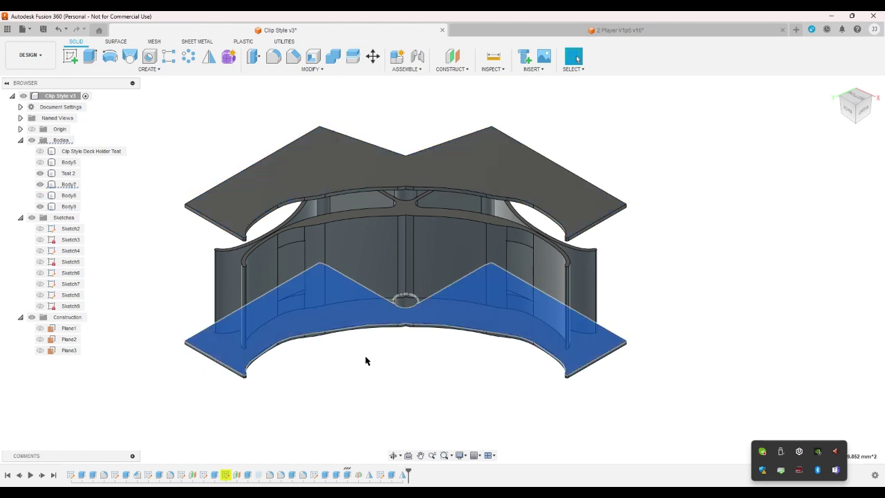
pyautogui.click(843, 102)
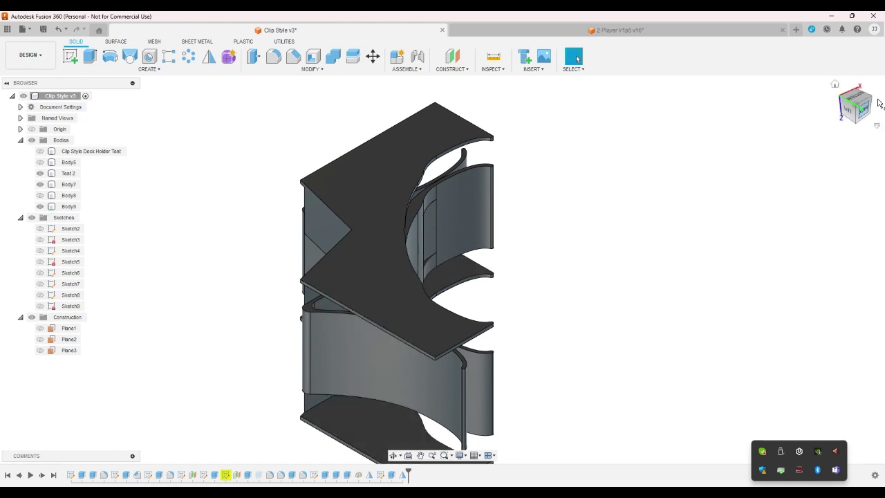
pyautogui.click(855, 99)
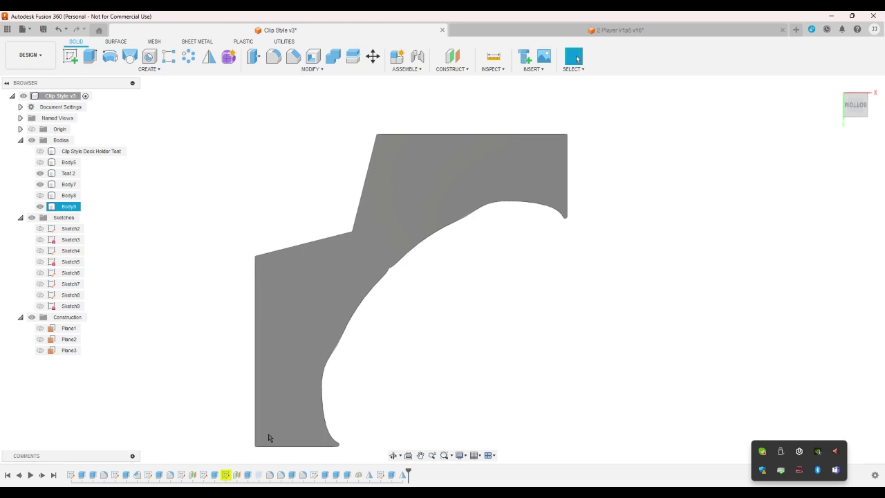
# Create a new sketch on the side plate face, viewed from a 3D corner
pyautogui.scroll(3, 269, 437)
pyautogui.scroll(-2, 249, 404)
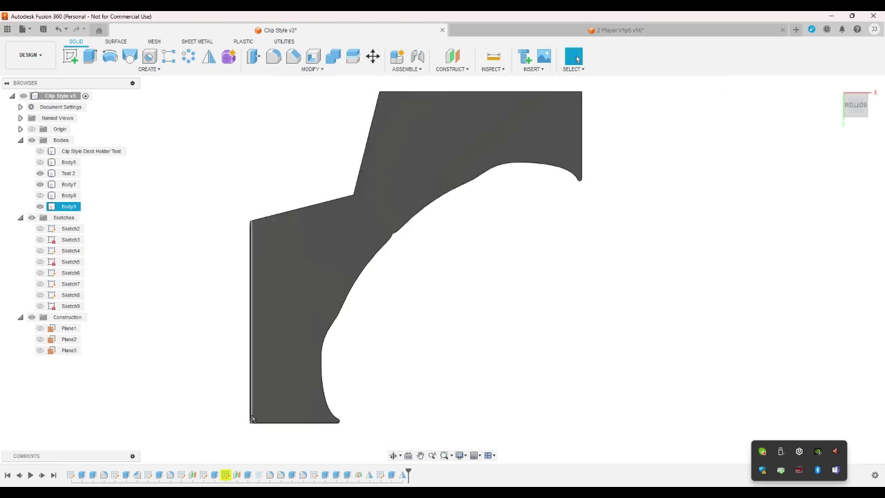
pyautogui.scroll(2, 256, 415)
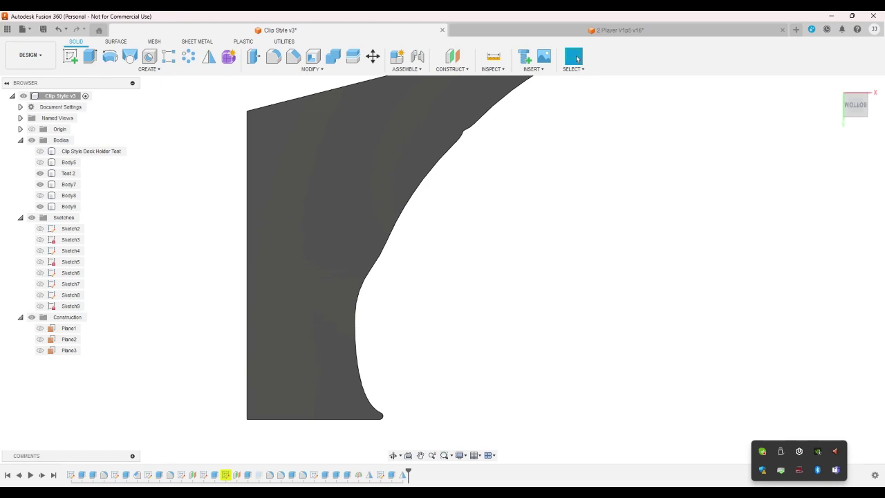
pyautogui.click(69, 56)
pyautogui.click(286, 143)
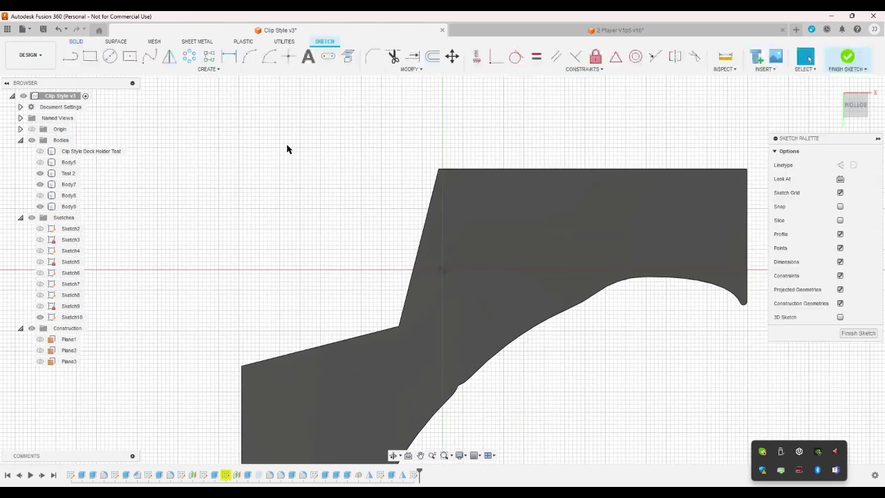
pyautogui.click(59, 29)
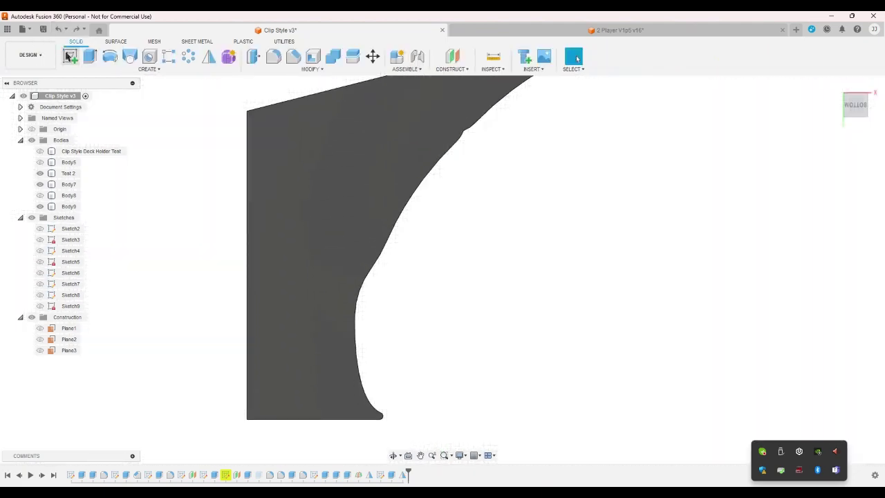
pyautogui.hotkey('ctrl', 'y')
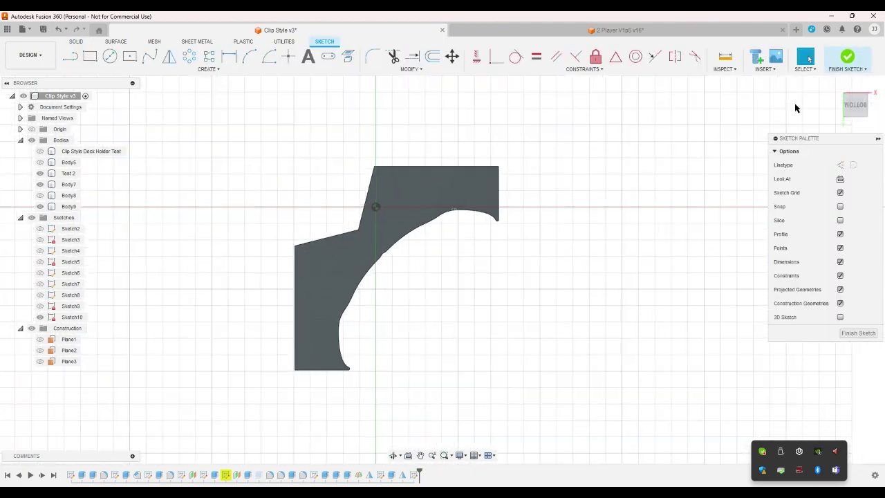
pyautogui.click(845, 119)
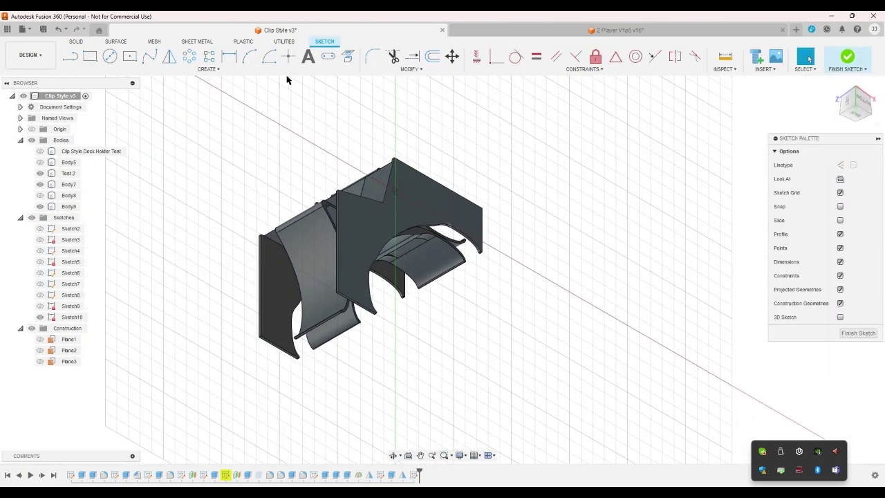
# Project the curved Test 2 face edge into the sketch
pyautogui.click(348, 57)
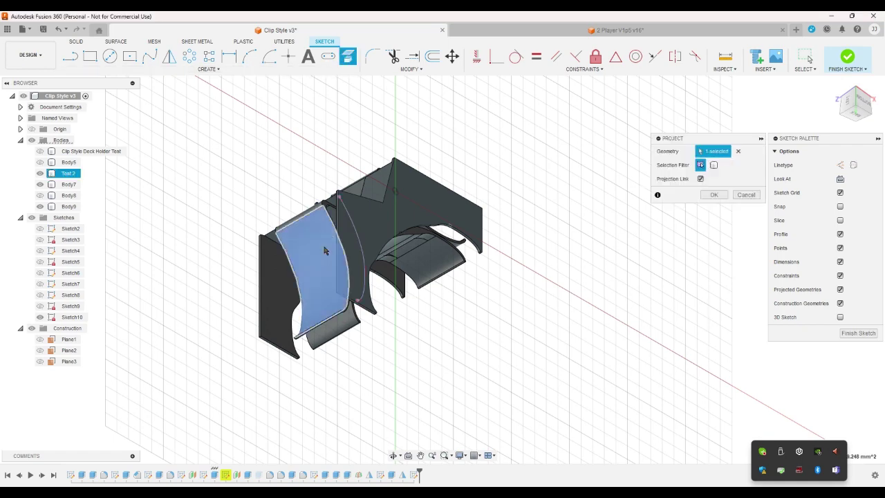
pyautogui.click(327, 251)
pyautogui.click(713, 194)
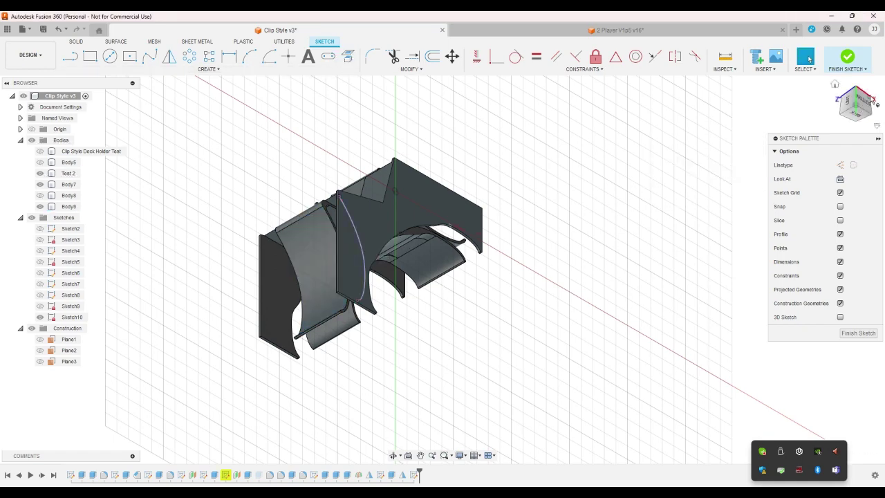
pyautogui.click(868, 103)
pyautogui.scroll(2, 346, 324)
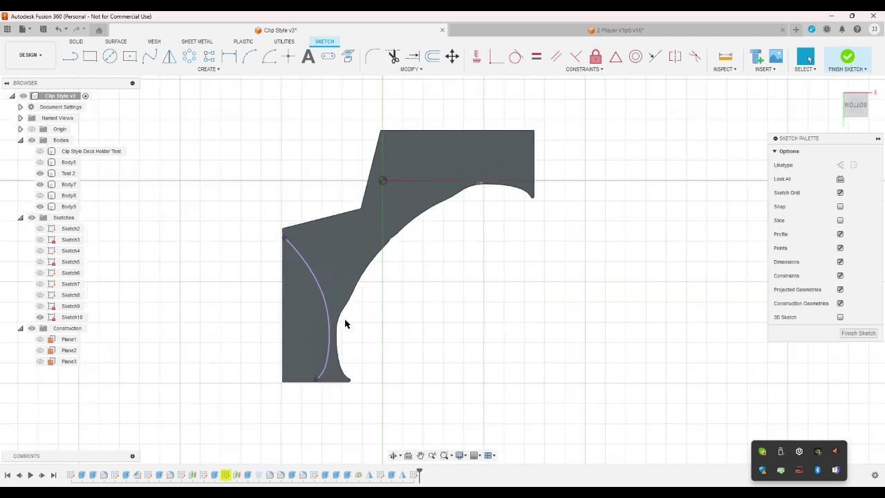
pyautogui.scroll(2, 346, 323)
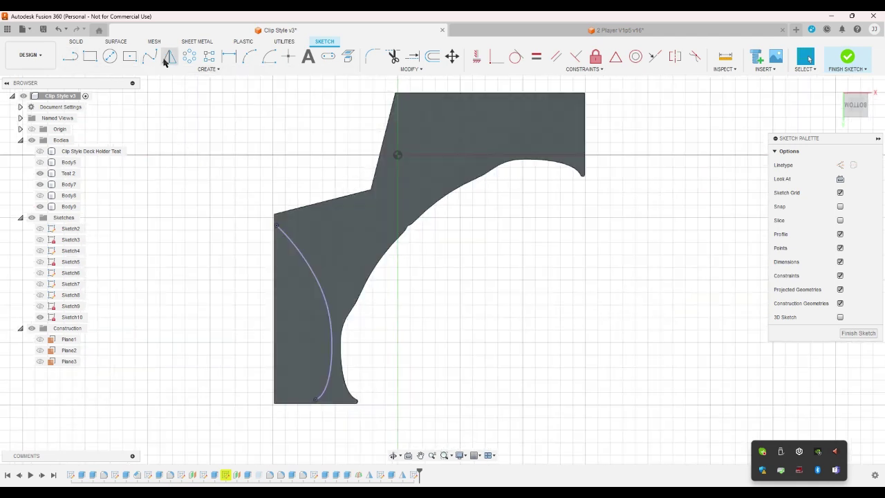
# Draw a three-point arc along the plate's left edge
pyautogui.click(246, 59)
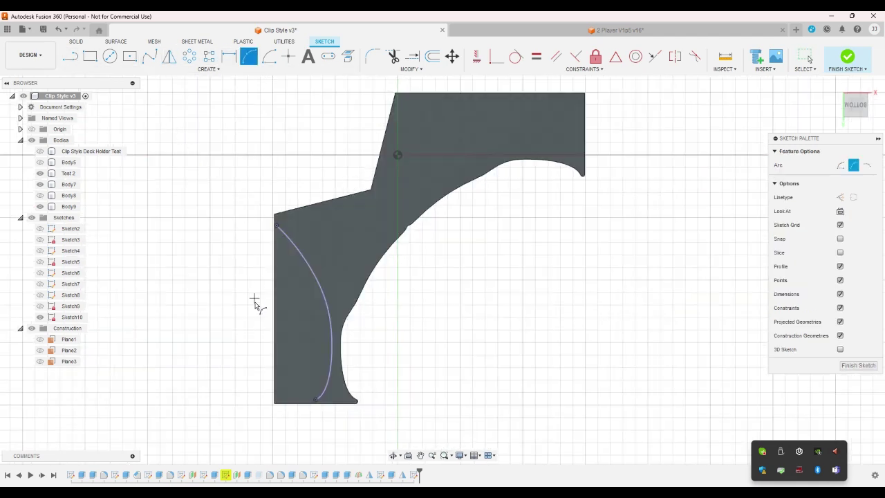
pyautogui.click(275, 391)
pyautogui.click(276, 228)
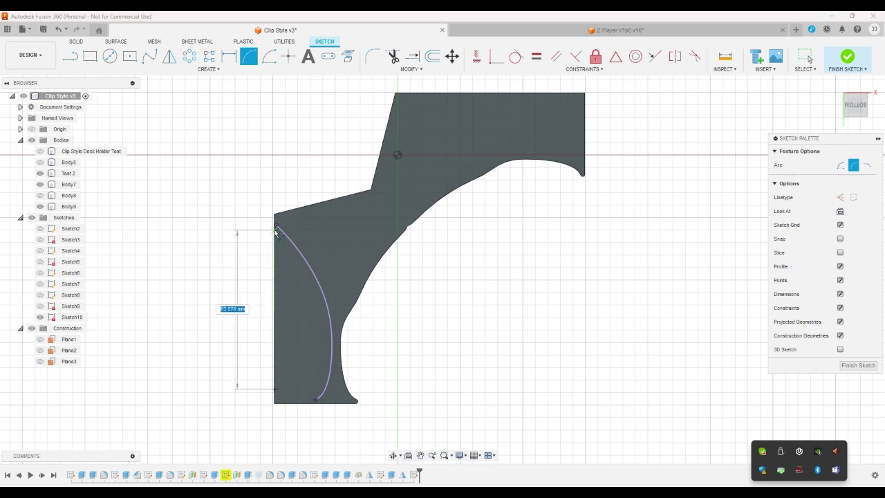
pyautogui.click(315, 336)
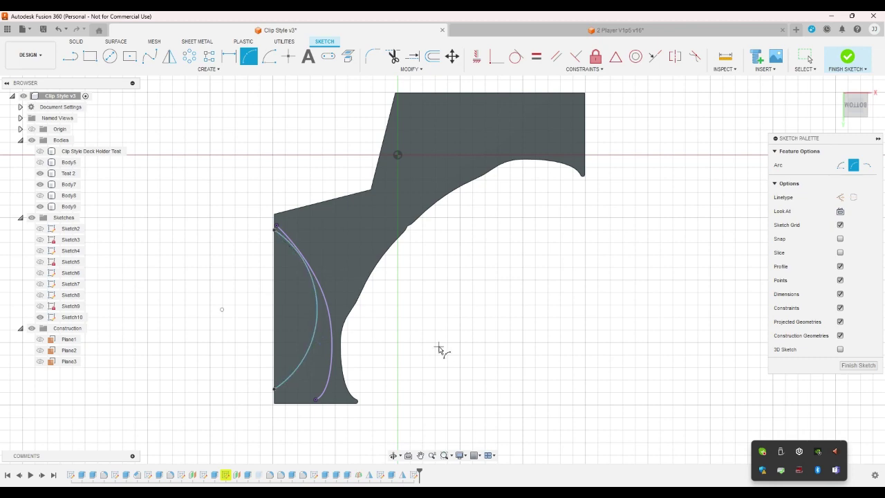
pyautogui.scroll(-3, 446, 325)
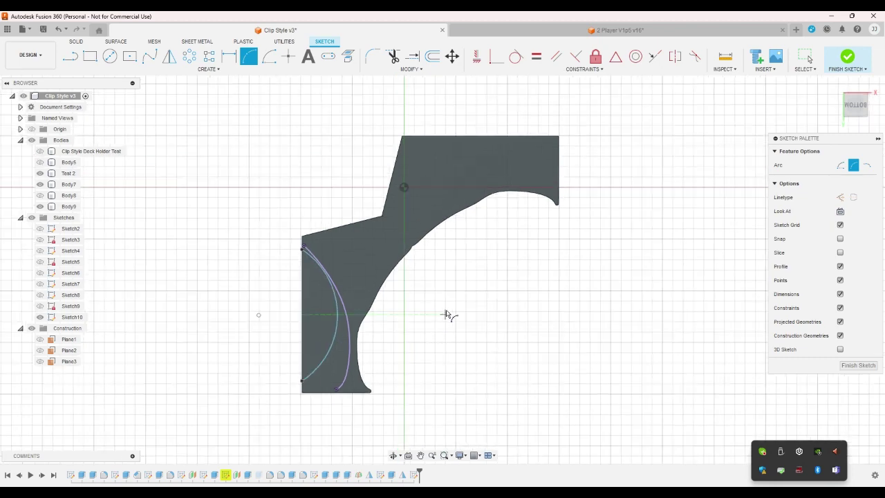
pyautogui.scroll(3, 463, 162)
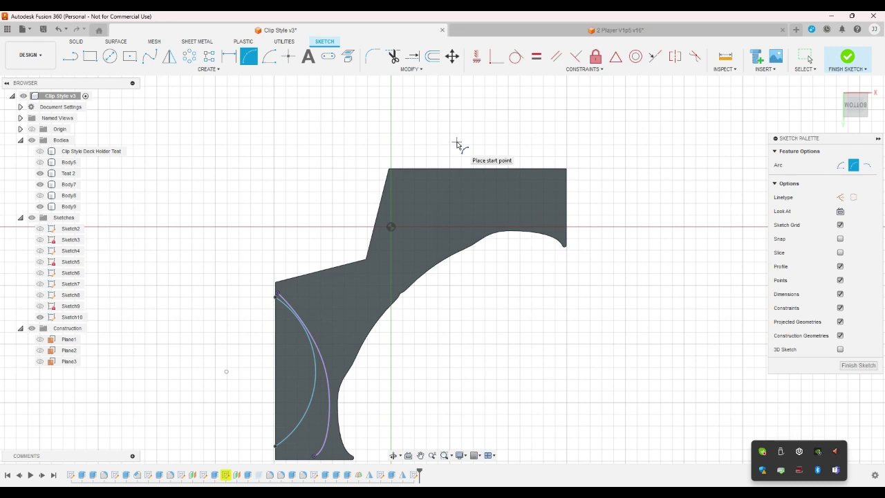
# Draw a diagonal line from the plate's corner to the lower edge
pyautogui.click(70, 57)
pyautogui.scroll(2, 377, 261)
pyautogui.click(367, 261)
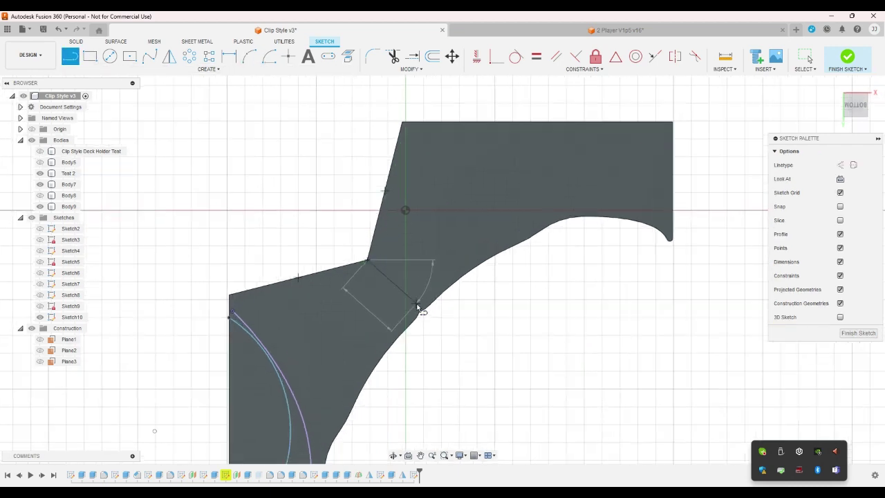
pyautogui.click(420, 312)
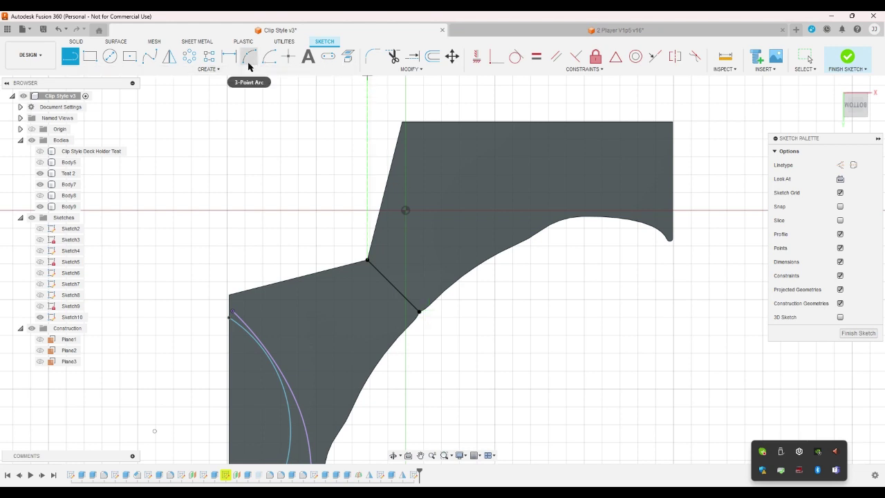
# Mirror the lower-left arc across the diagonal line to the top edge and finish the sketch
pyautogui.click(169, 56)
pyautogui.click(284, 401)
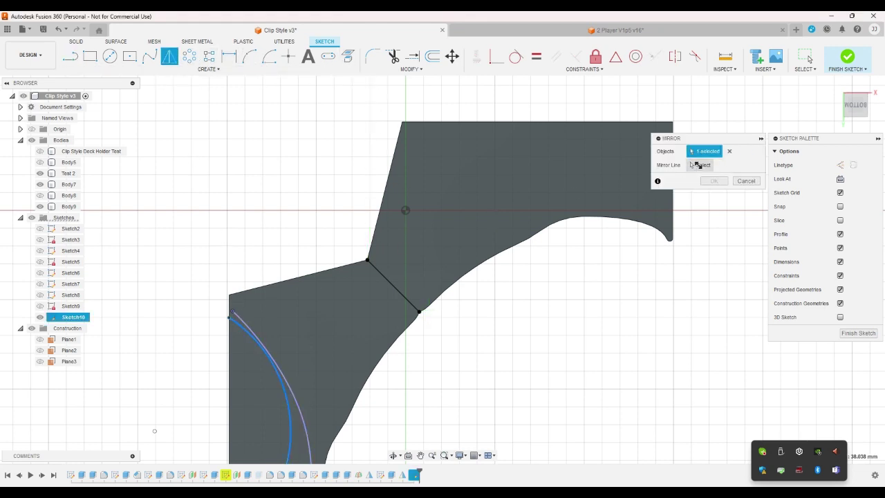
pyautogui.click(701, 165)
pyautogui.click(384, 276)
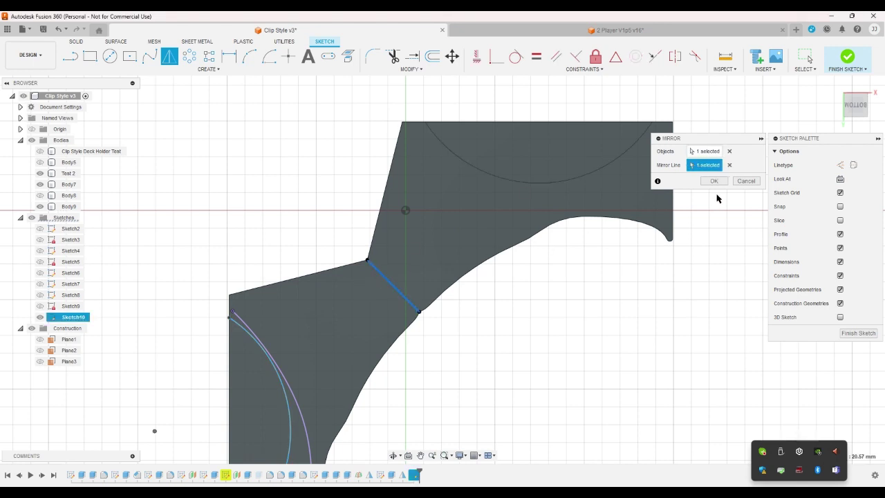
pyautogui.click(715, 181)
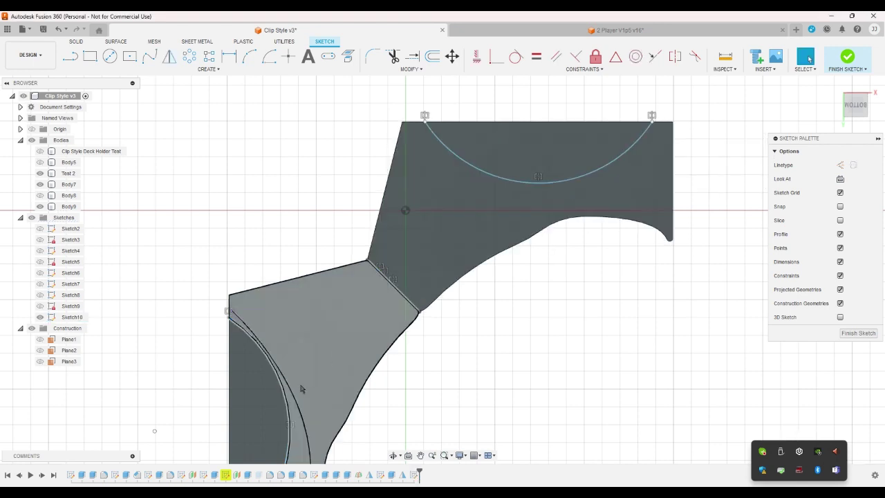
pyautogui.click(848, 57)
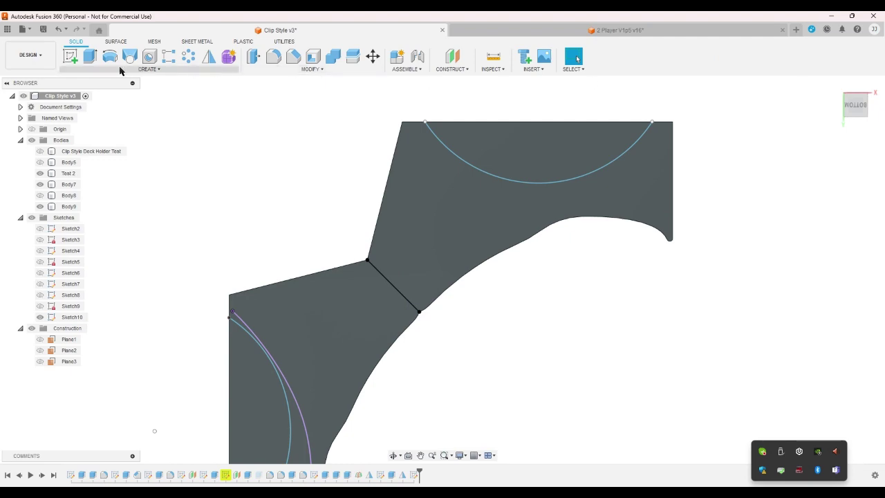
# Extrude the two Sketch10 arc profiles as a cut with Extent Type All
pyautogui.press('e')
pyautogui.click(249, 387)
pyautogui.click(498, 154)
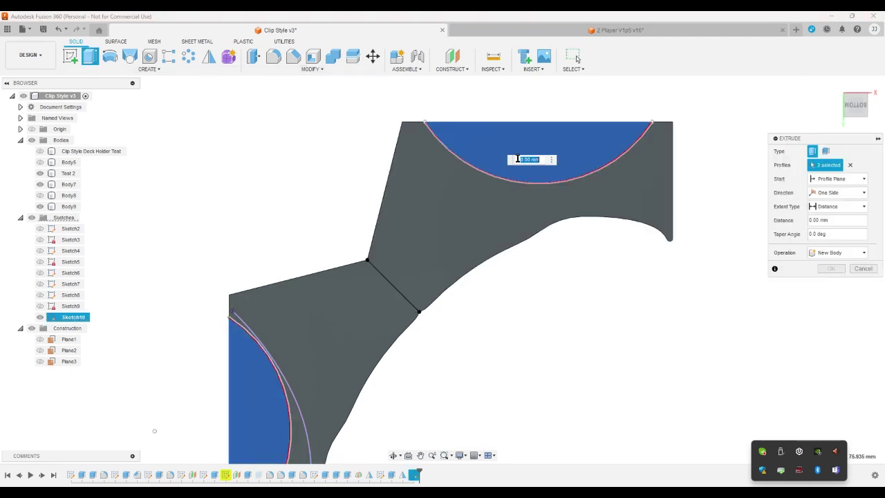
pyautogui.click(835, 83)
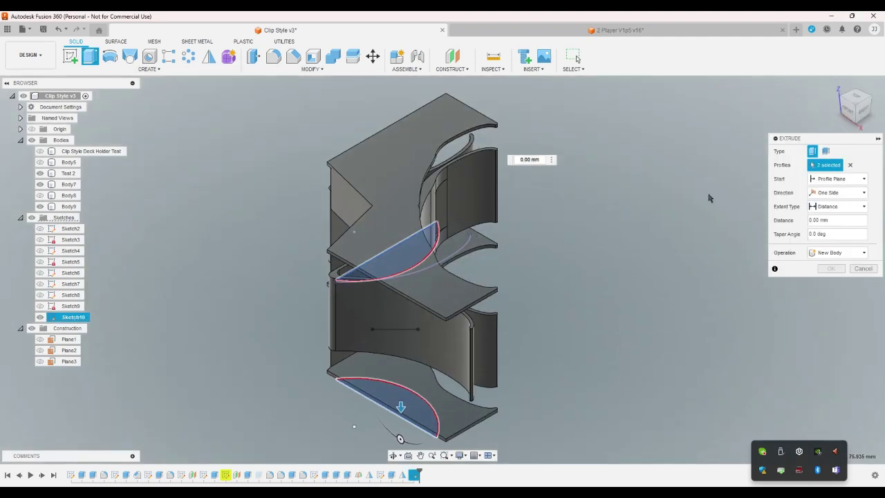
pyautogui.moveTo(401, 407); pyautogui.dragTo(401, 198)
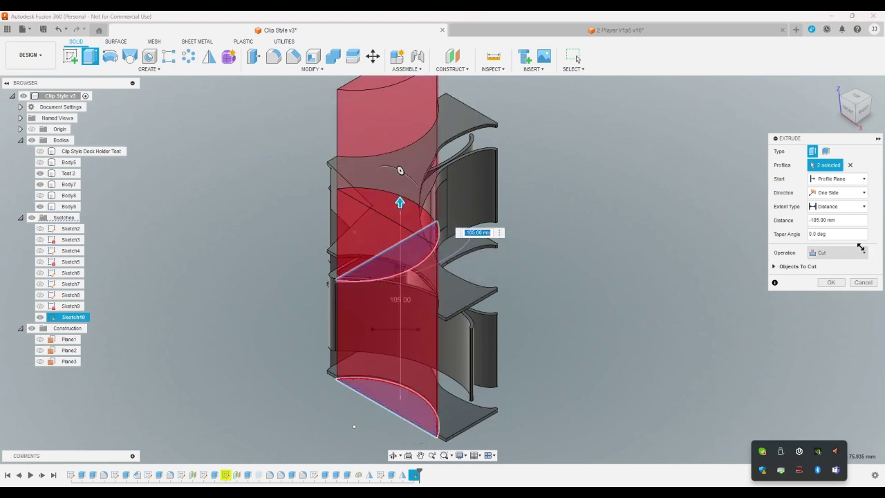
pyautogui.click(852, 207)
pyautogui.click(855, 232)
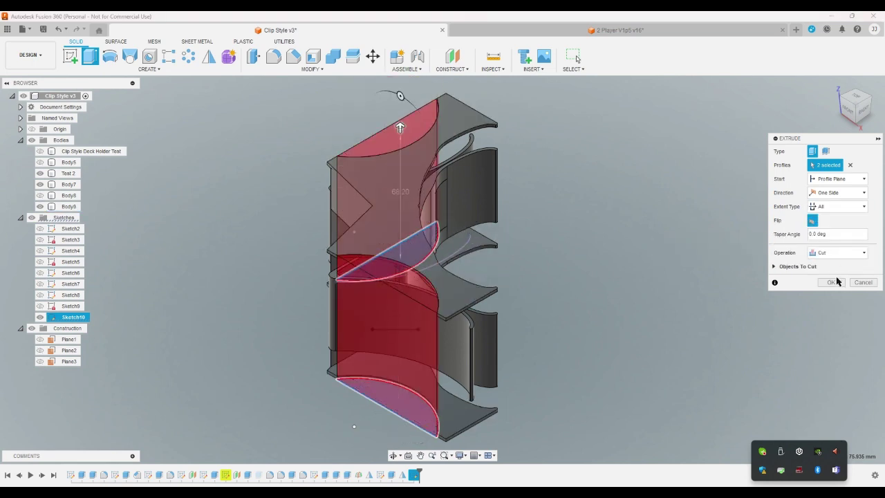
pyautogui.click(835, 282)
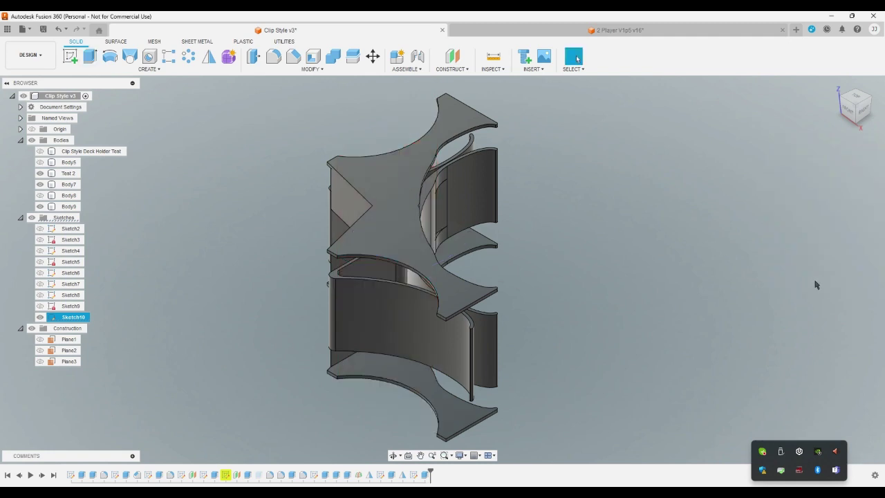
# Inspect the new arc cutouts from top and corner isometric views
pyautogui.click(849, 99)
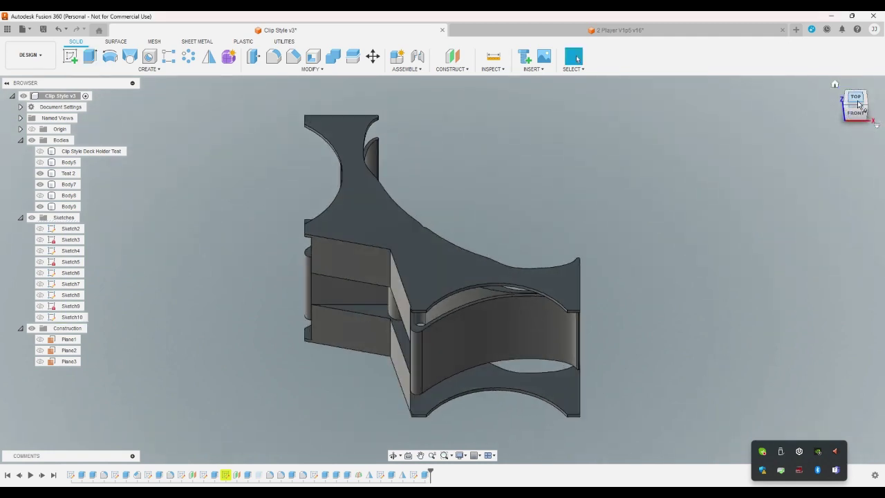
pyautogui.click(858, 103)
pyautogui.click(864, 100)
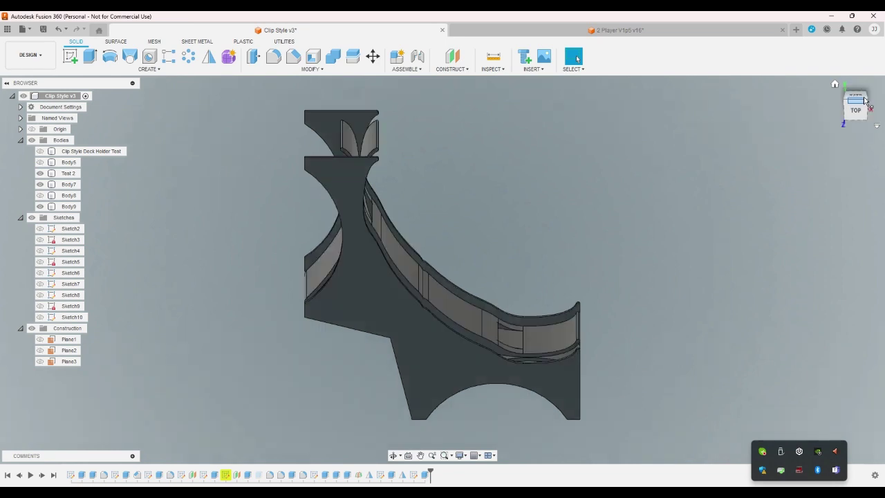
pyautogui.click(869, 106)
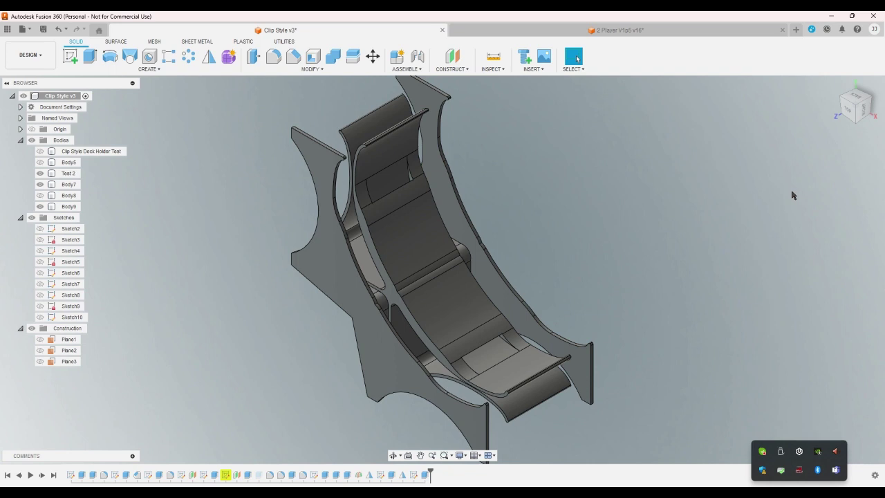
pyautogui.scroll(4, 309, 111)
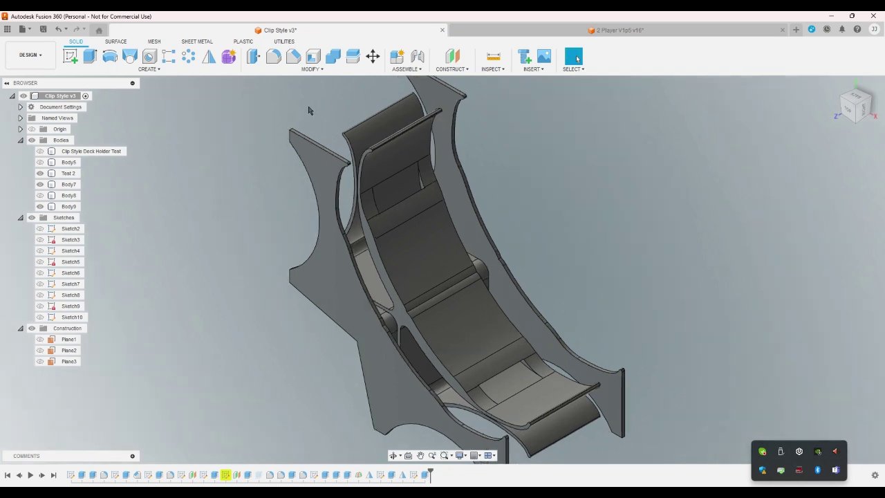
# Start a fillet on the left plate's two top corner edges plus two more corner edges
pyautogui.click(274, 56)
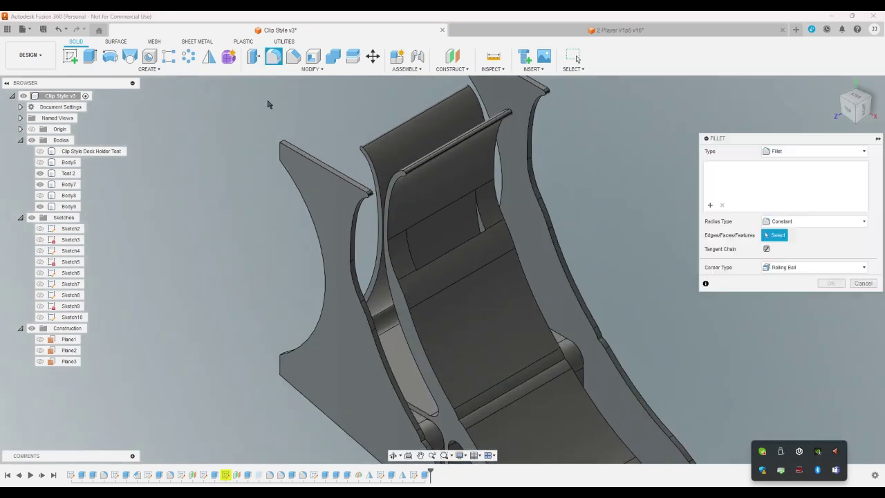
pyautogui.scroll(3, 279, 134)
pyautogui.click(283, 170)
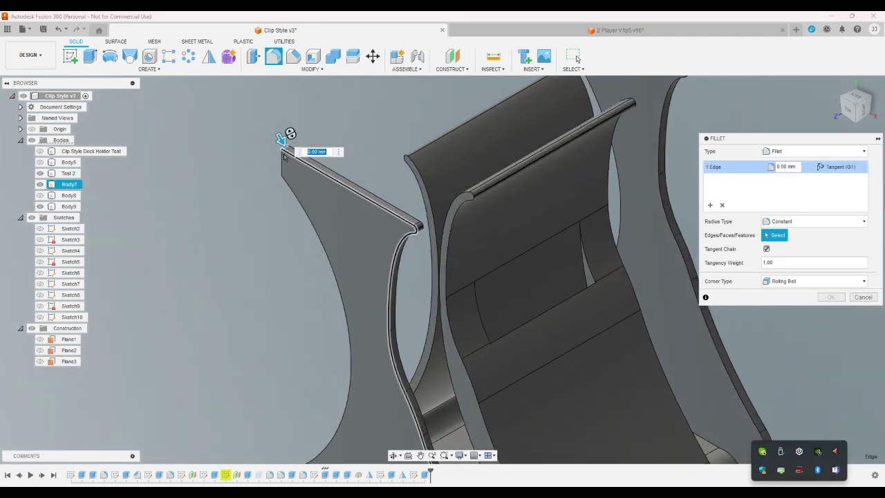
pyautogui.click(275, 159)
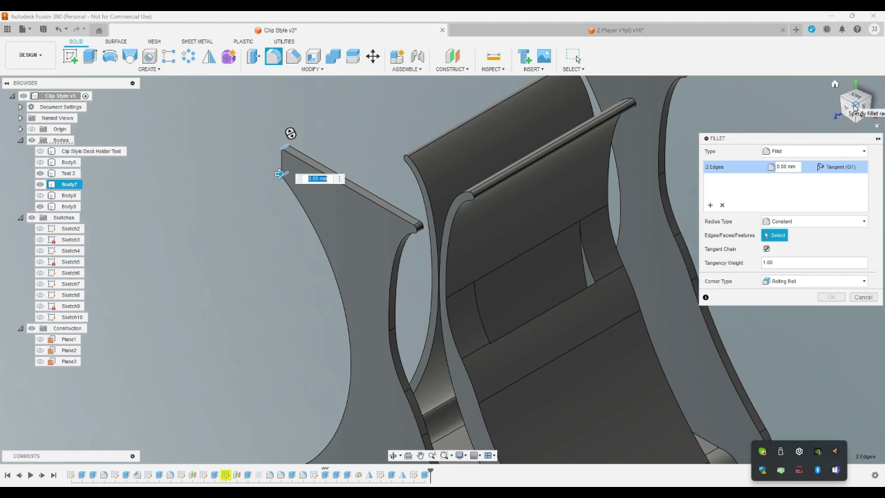
pyautogui.scroll(-2, 664, 119)
pyautogui.scroll(5, 400, 155)
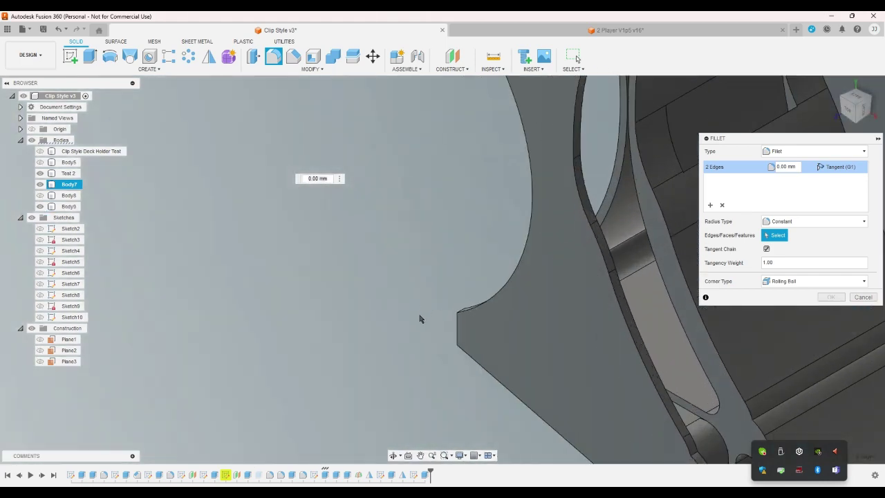
pyautogui.click(502, 311)
pyautogui.click(494, 390)
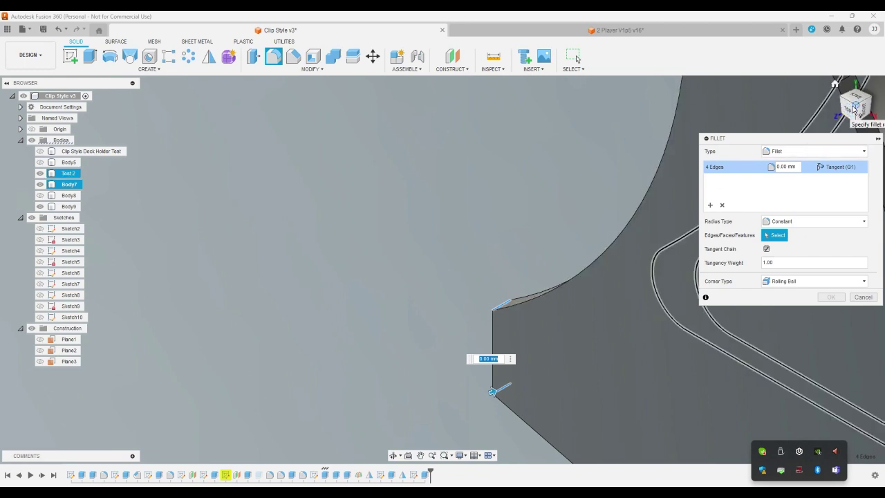
# Add the plate's bottom, upper-left and lower corner edges and a Test 2 edge, dropping one unwanted edge
pyautogui.scroll(-2, 579, 173)
pyautogui.scroll(-3, 456, 166)
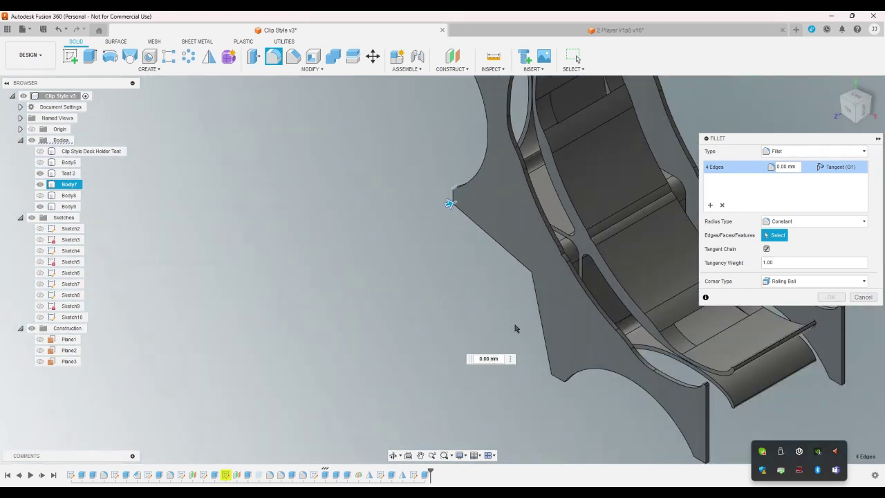
pyautogui.keyDown('shift'); pyautogui.moveTo(451, 194); pyautogui.dragTo(507, 106, button='middle'); pyautogui.keyUp('shift')
pyautogui.scroll(8, 680, 420)
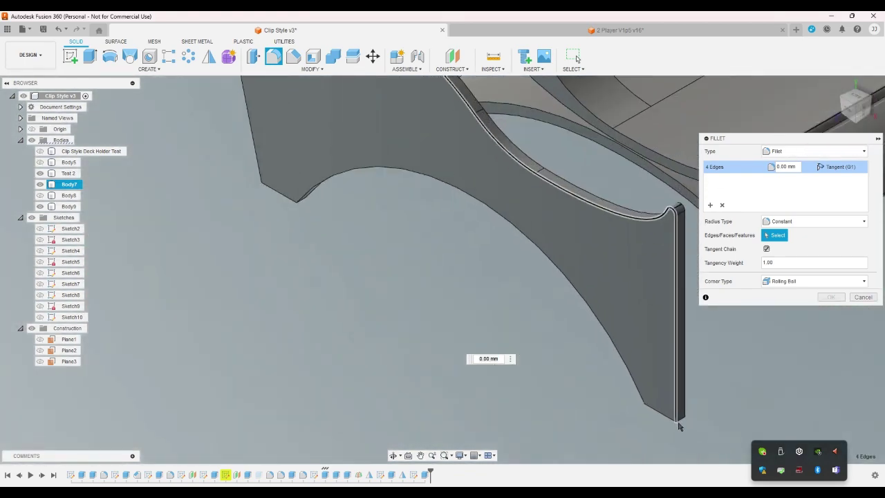
pyautogui.click(680, 420)
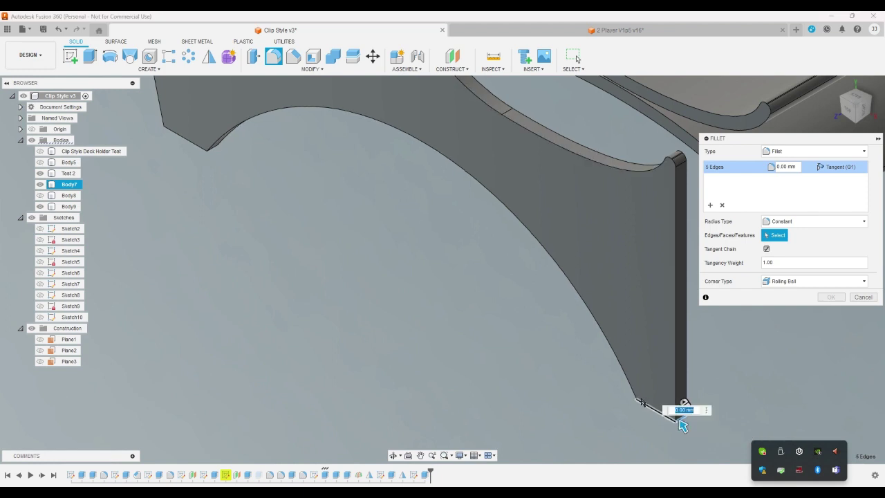
pyautogui.click(646, 409)
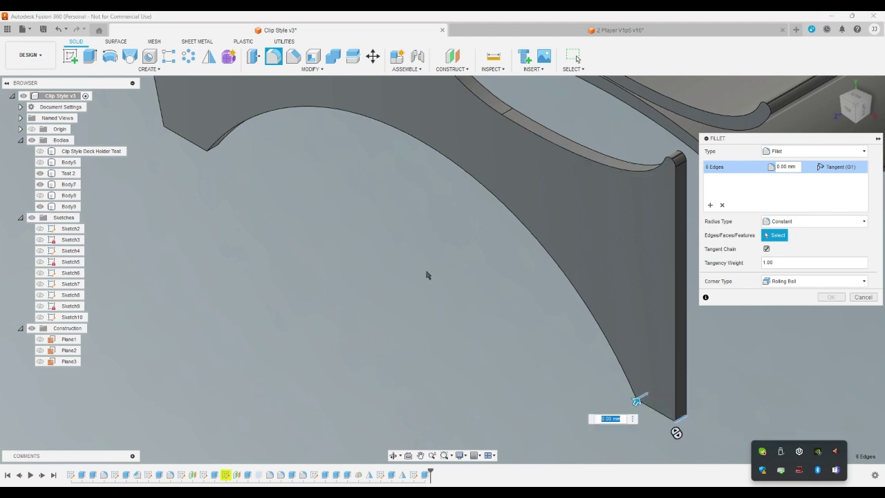
pyautogui.click(209, 150)
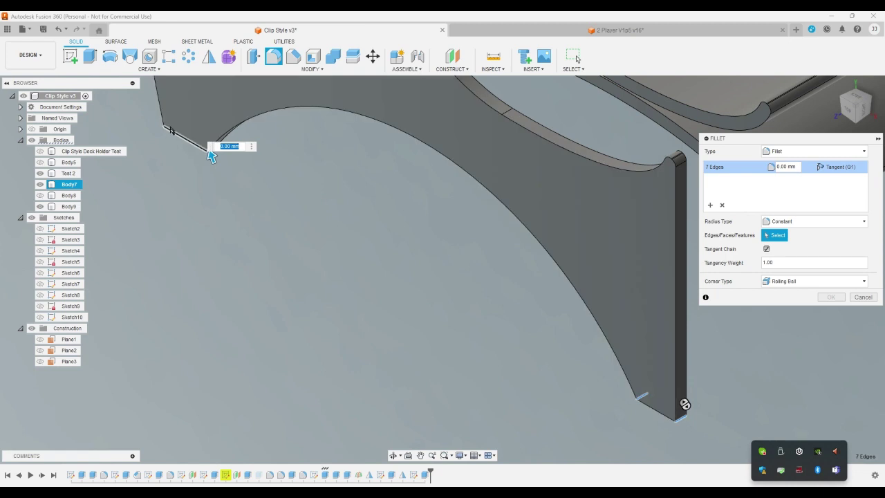
pyautogui.click(212, 151)
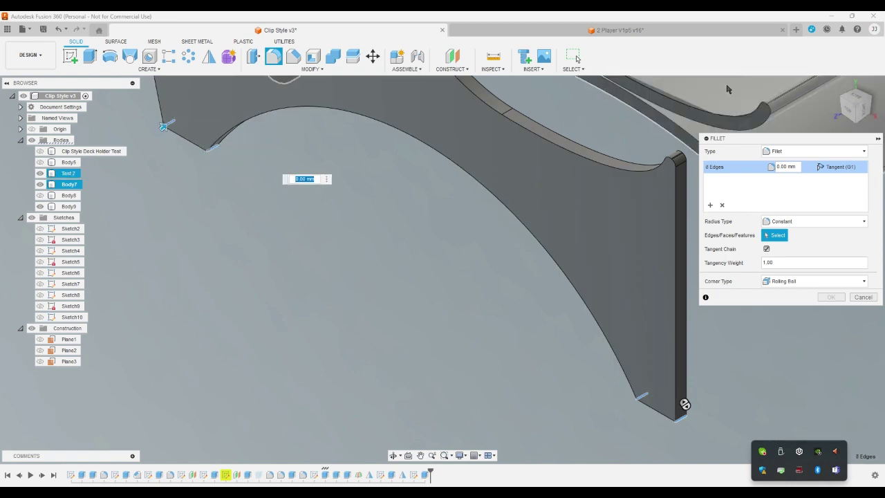
pyautogui.click(835, 83)
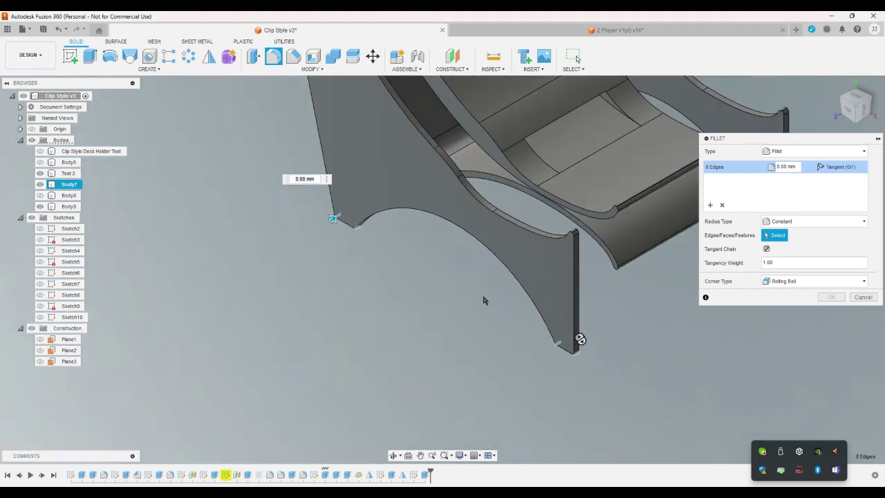
pyautogui.scroll(10, 443, 291)
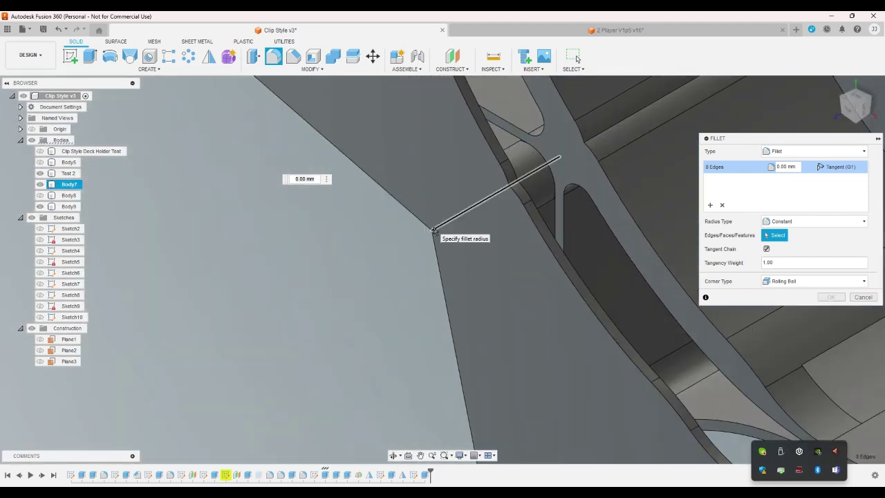
pyautogui.click(434, 231)
pyautogui.click(835, 84)
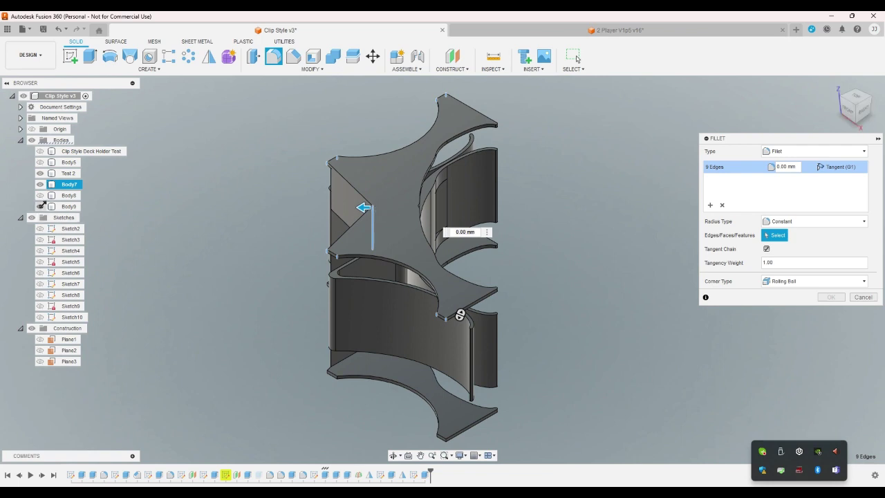
# Hide the Test 2 wall body and apply the fillet with a 1 mm radius
pyautogui.click(40, 174)
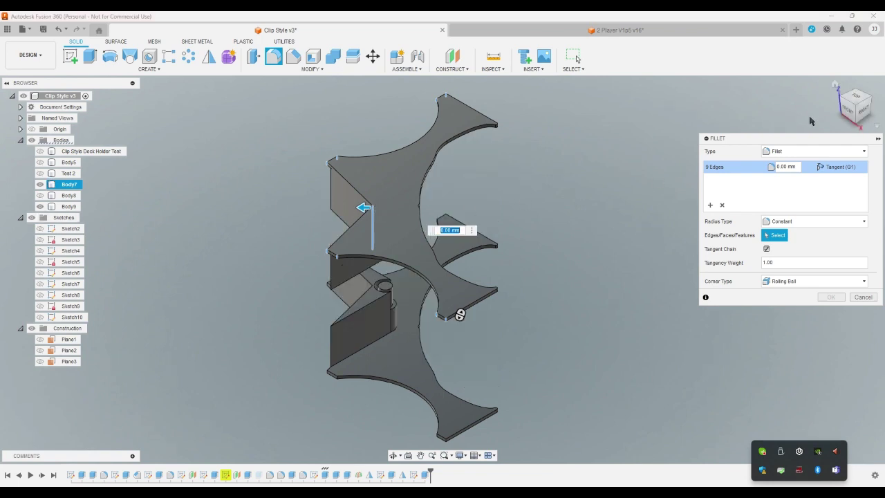
pyautogui.click(841, 100)
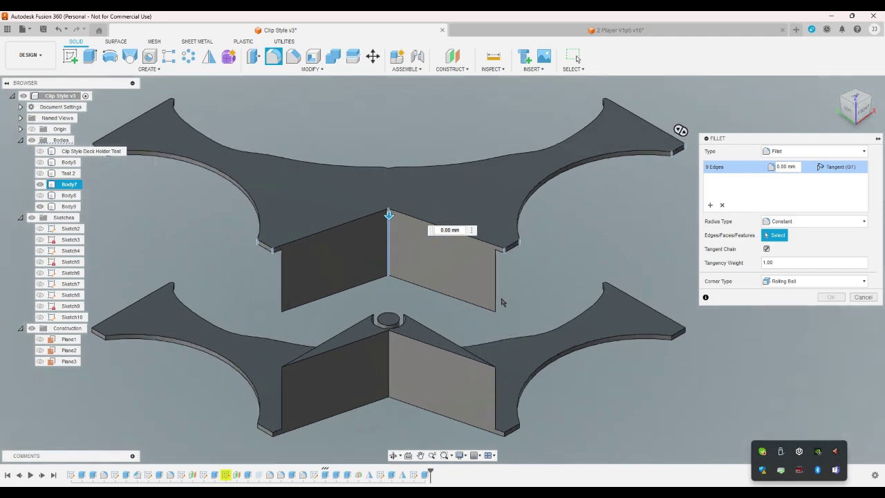
pyautogui.click(496, 296)
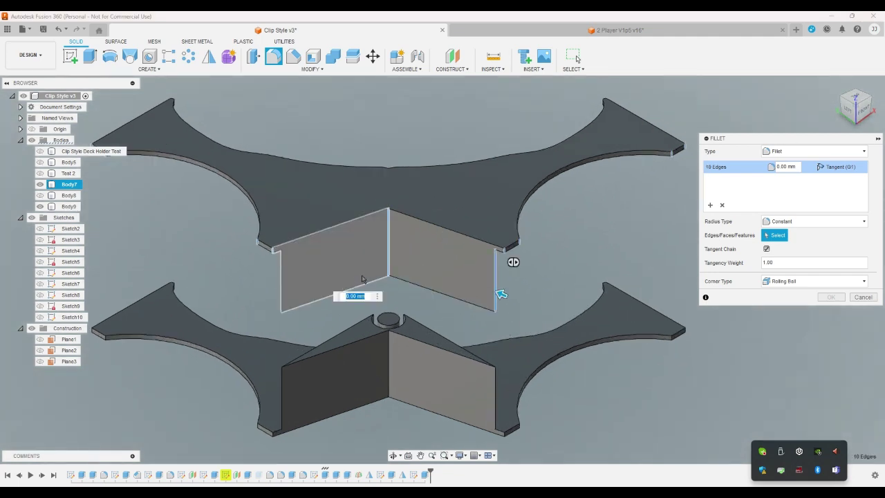
pyautogui.click(495, 277)
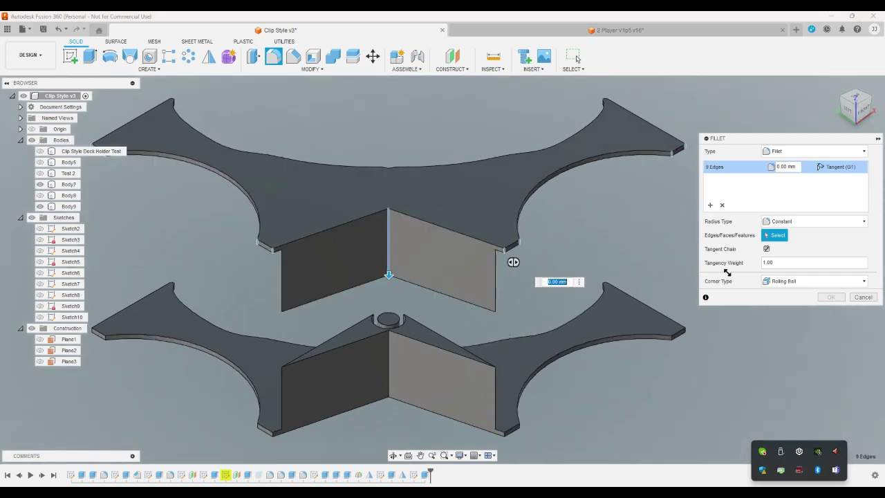
pyautogui.click(793, 167)
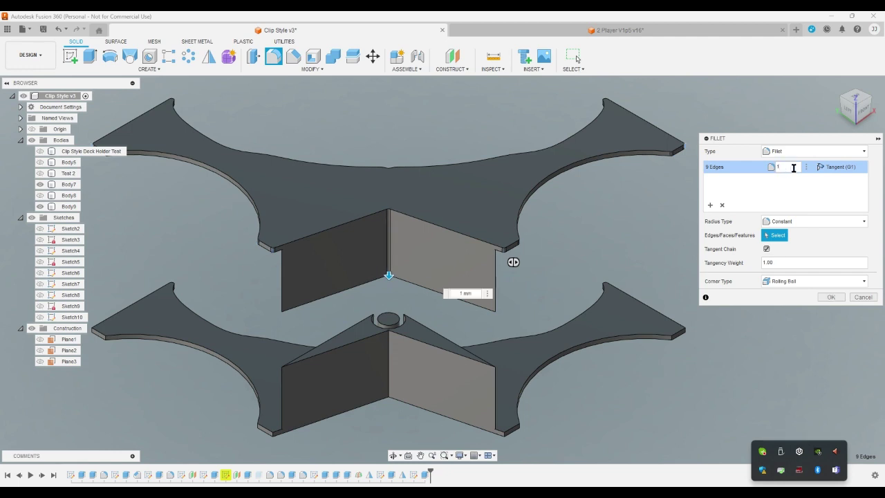
pyautogui.press('Return')
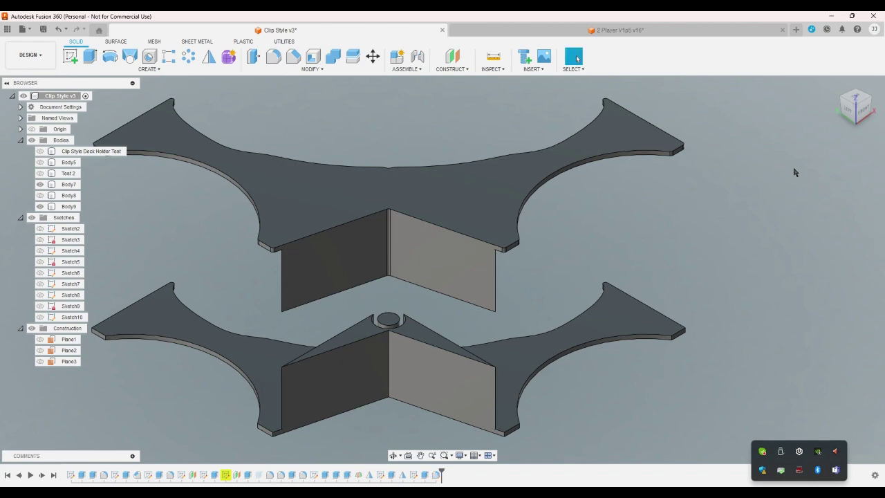
pyautogui.moveTo(856, 103); pyautogui.dragTo(844, 107)
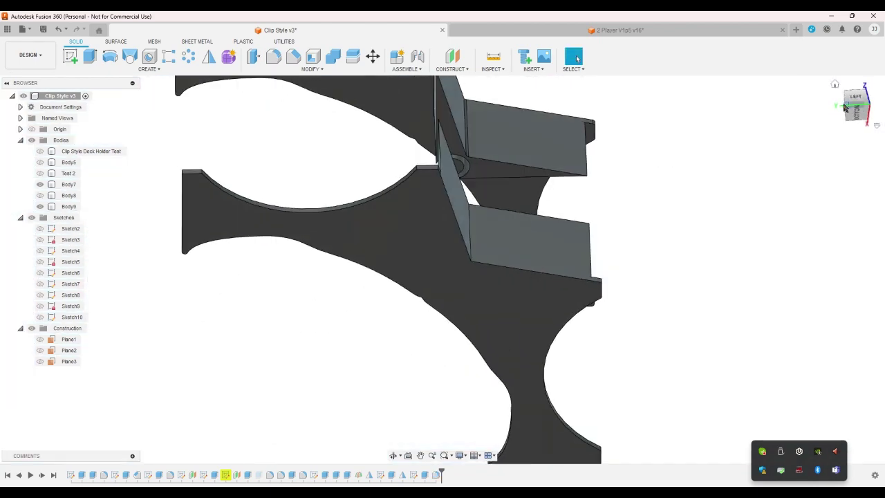
pyautogui.click(844, 107)
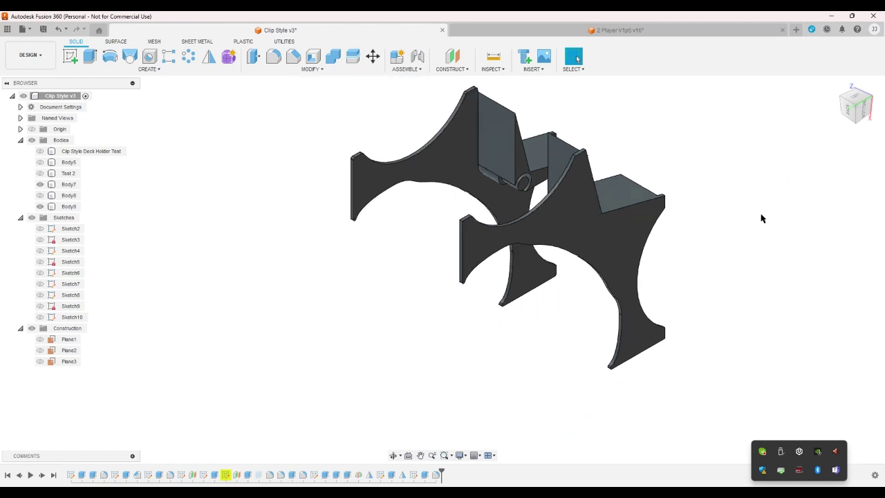
pyautogui.scroll(5, 593, 108)
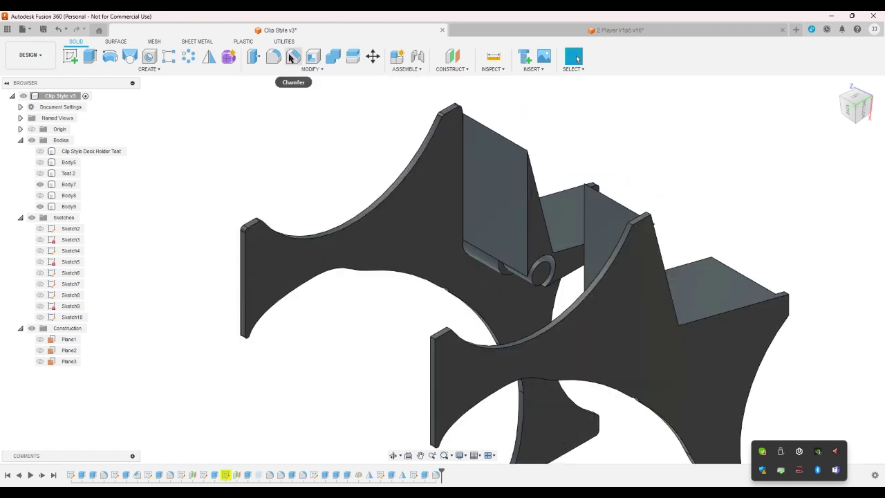
# Fillet Body7's angled wall top and lower edges, shelf bottom edge and peg-side edge at 1 mm
pyautogui.click(273, 57)
pyautogui.click(475, 113)
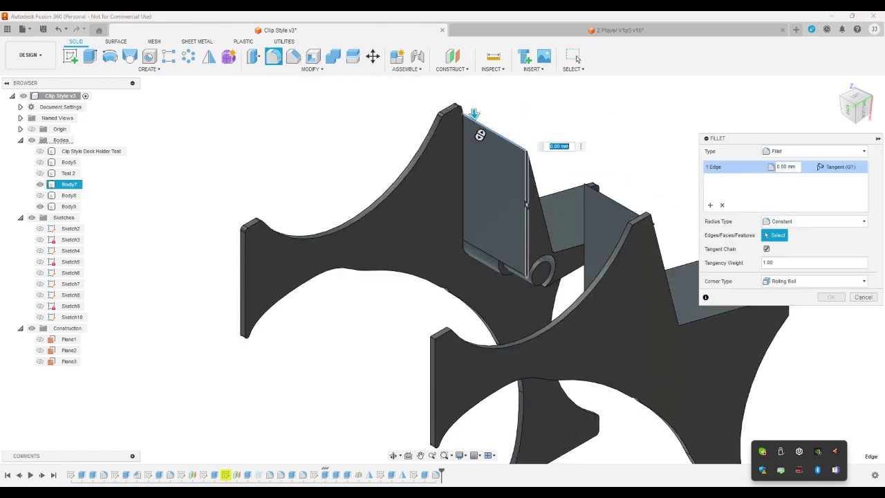
pyautogui.click(528, 279)
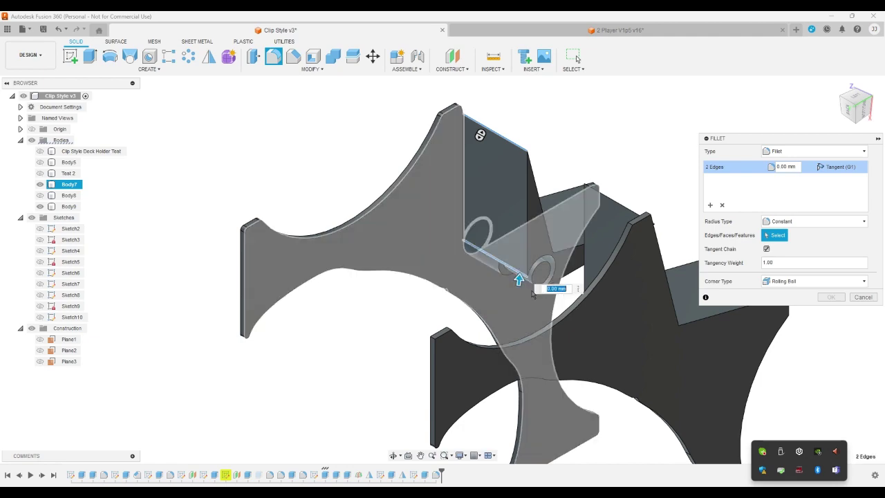
pyautogui.click(852, 102)
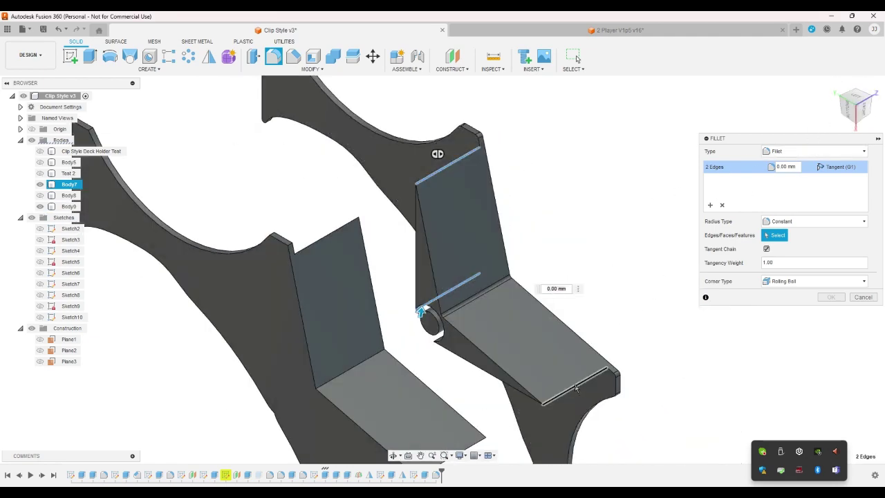
pyautogui.click(576, 388)
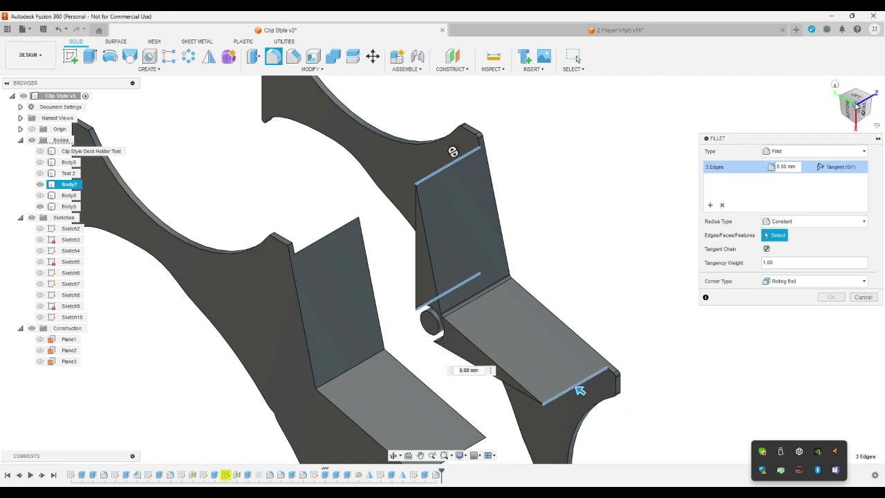
pyautogui.scroll(5, 422, 339)
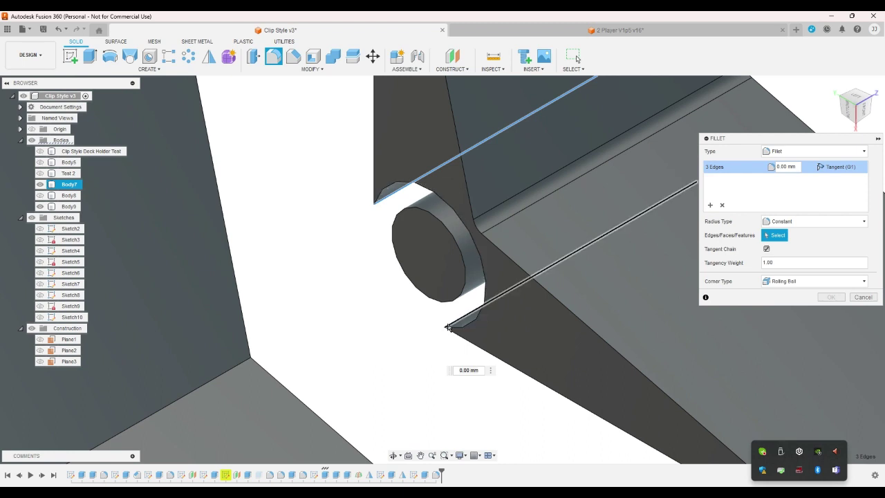
pyautogui.click(448, 327)
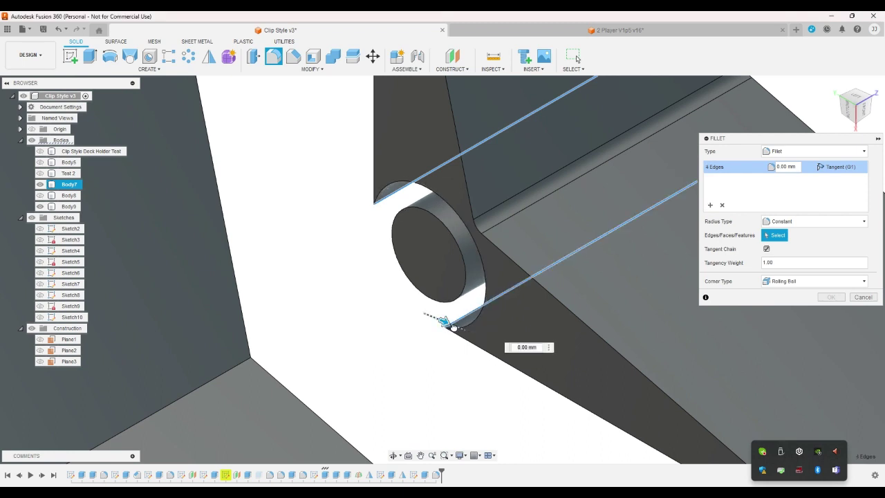
pyautogui.write('1')
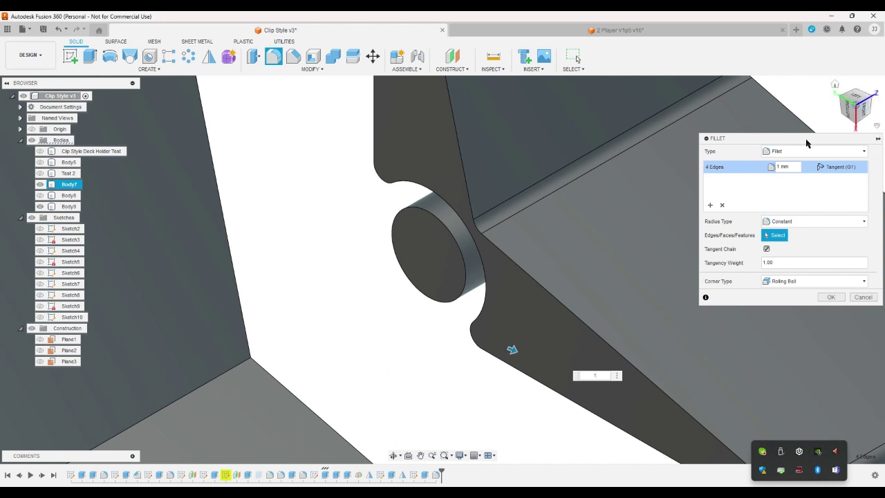
pyautogui.scroll(-2, 692, 221)
pyautogui.keyDown('shift'); pyautogui.moveTo(691, 228); pyautogui.dragTo(682, 325, button='middle'); pyautogui.keyUp('shift')
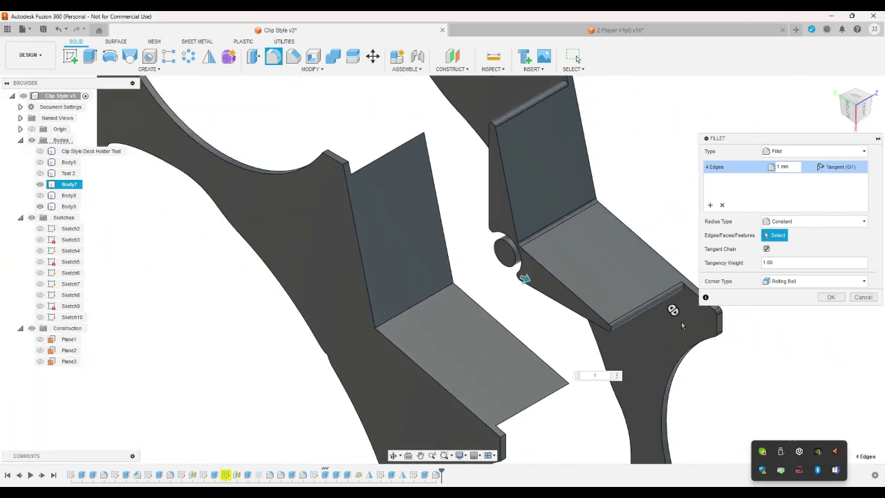
pyautogui.click(828, 297)
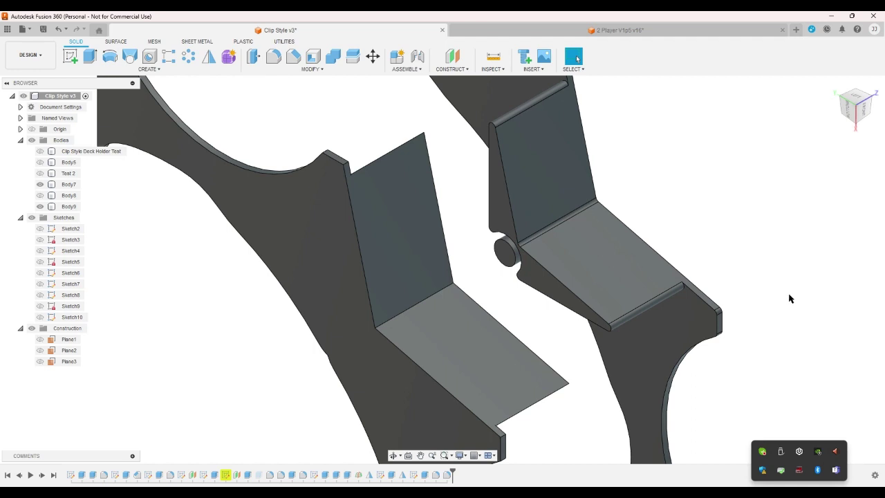
# Hide Body9 and show the curved Test 2 walls again
pyautogui.click(40, 206)
pyautogui.click(39, 173)
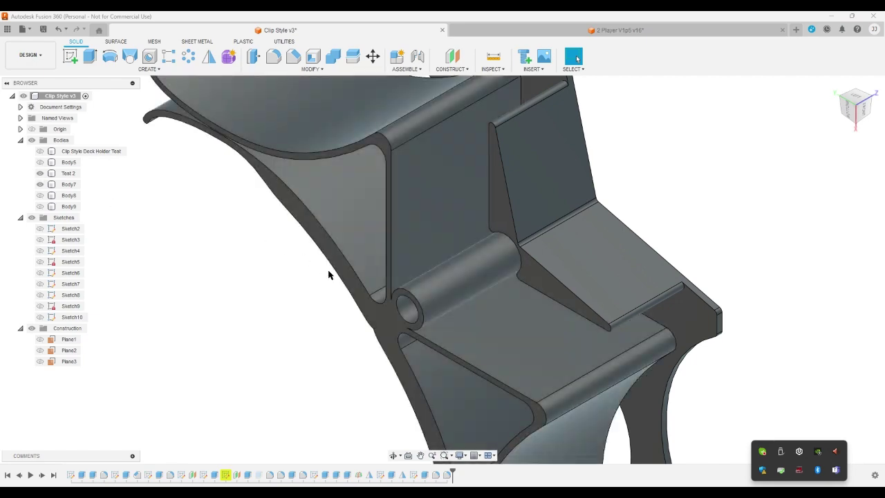
pyautogui.click(863, 105)
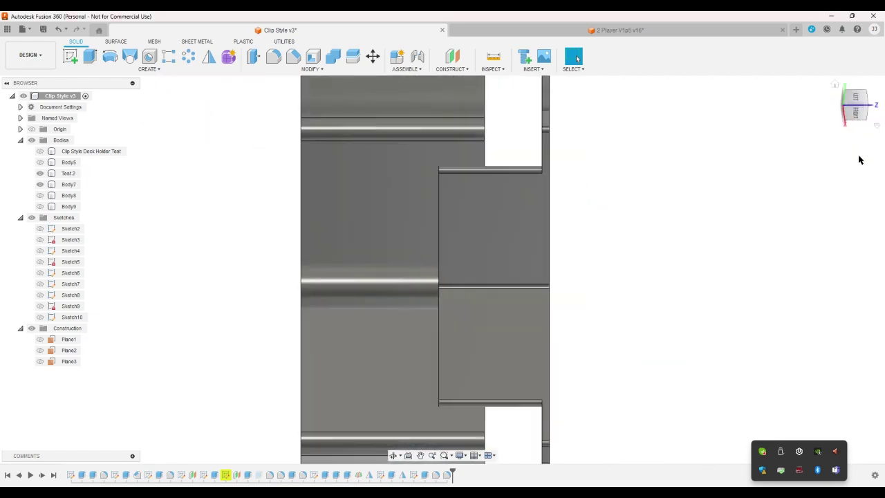
pyautogui.click(834, 85)
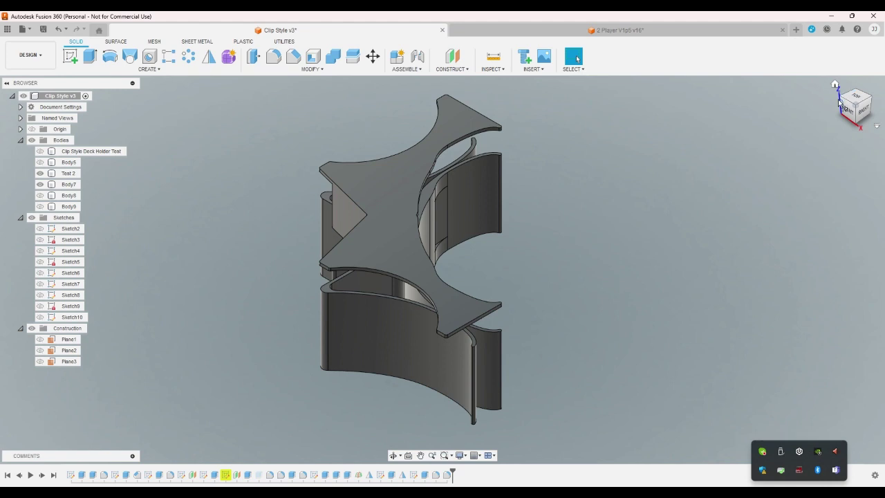
# Inspect the filleted holder from front, left, back, bottom and angled corner views
pyautogui.click(838, 99)
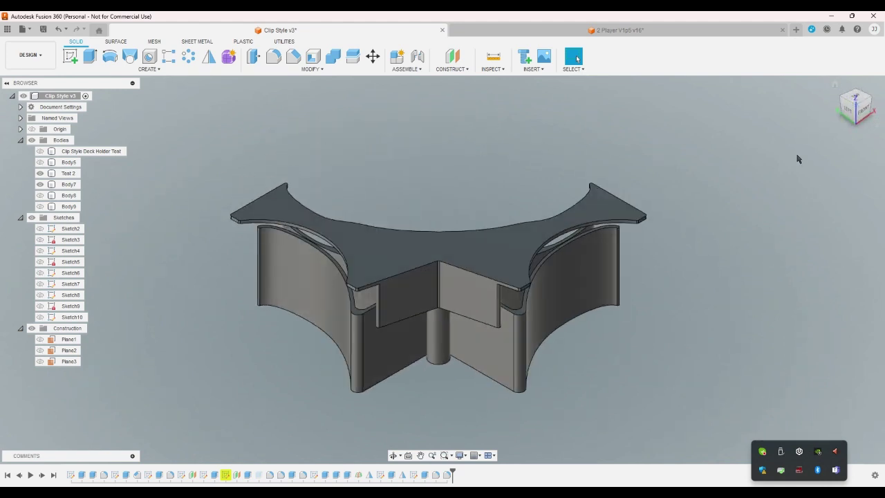
pyautogui.click(856, 127)
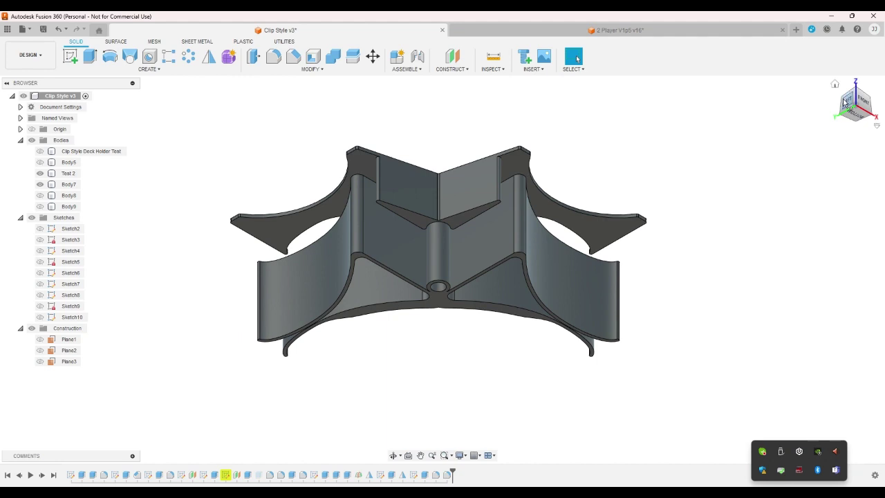
pyautogui.click(848, 102)
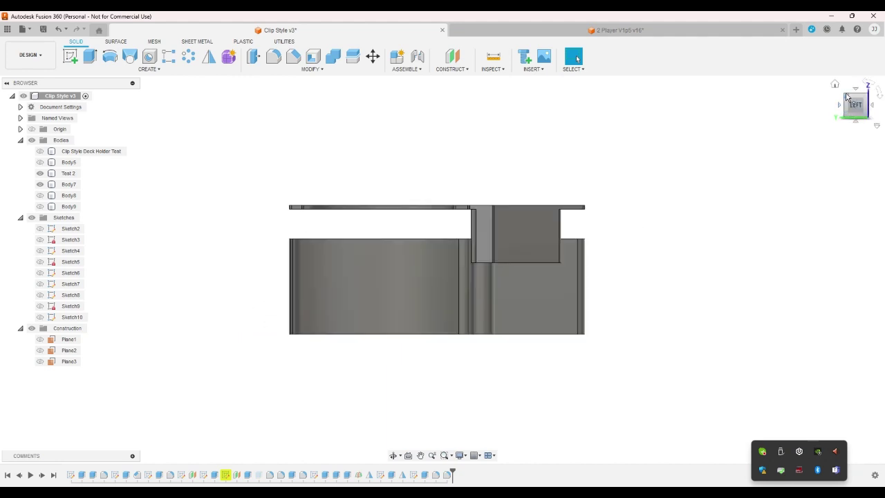
pyautogui.click(848, 102)
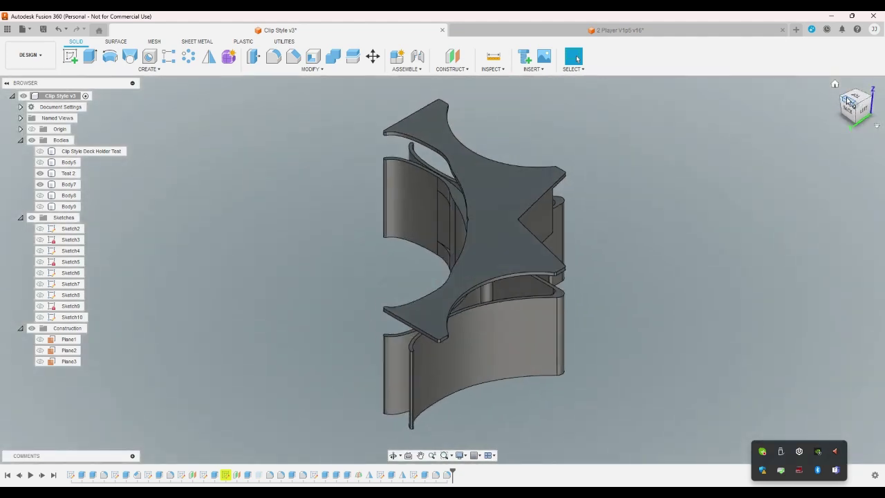
pyautogui.click(845, 110)
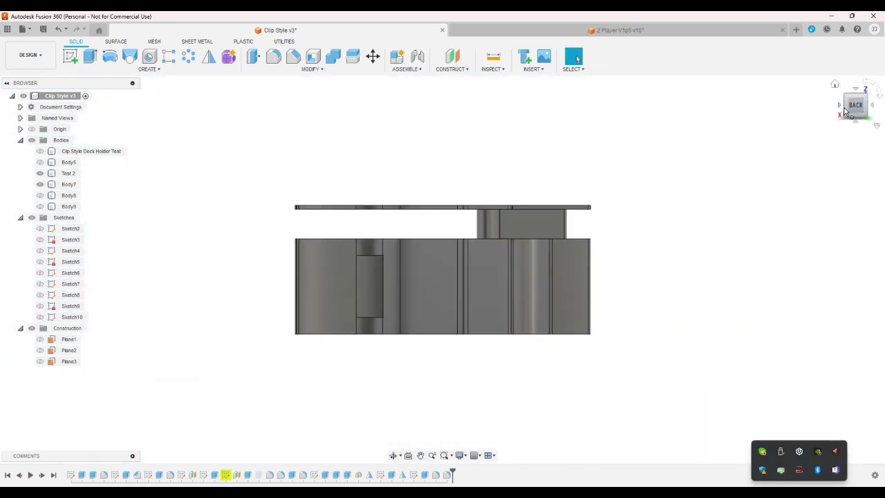
pyautogui.click(857, 121)
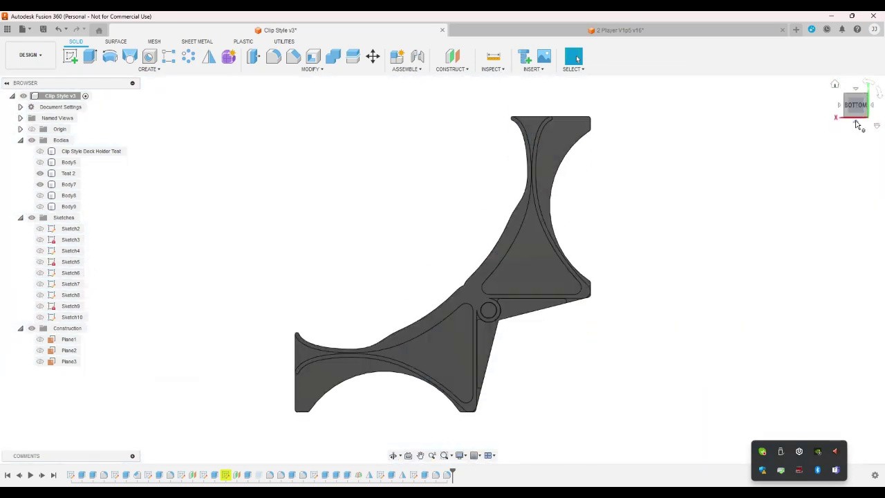
pyautogui.click(874, 103)
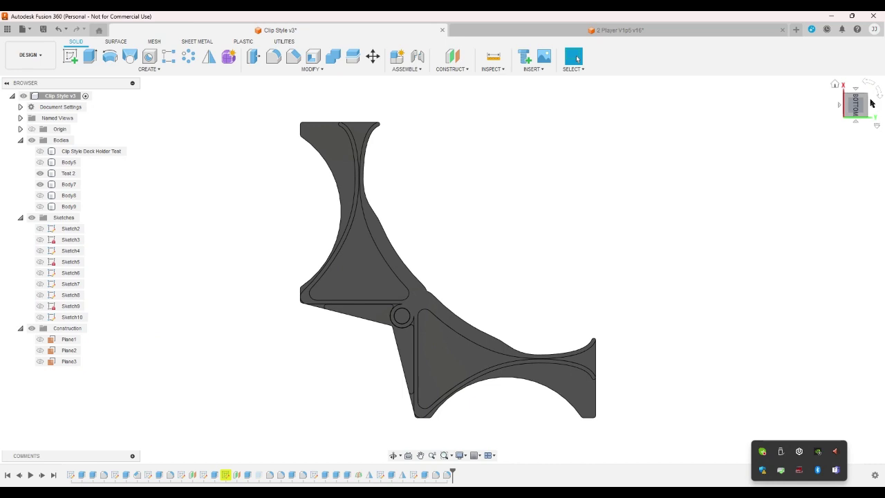
pyautogui.click(866, 114)
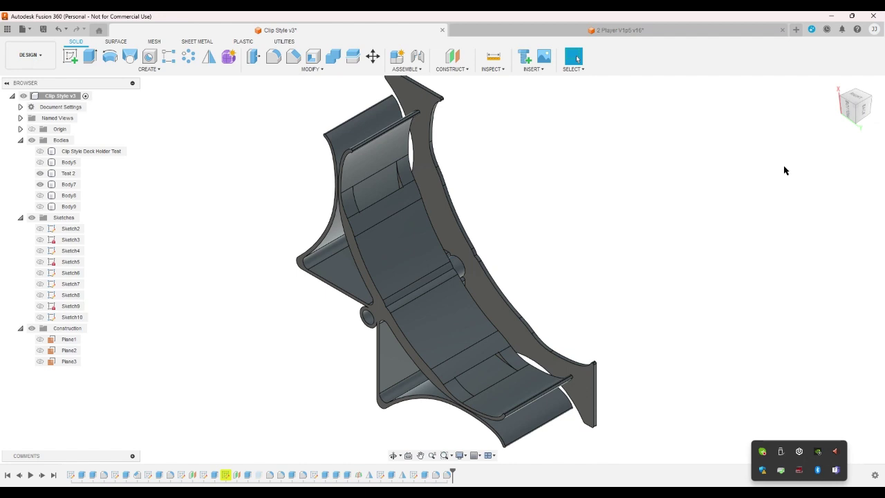
# Inspect the model from bottom and isometric views, briefly toggling Body9 and selecting the plate bodies
pyautogui.click(856, 107)
pyautogui.click(845, 116)
pyautogui.click(40, 206)
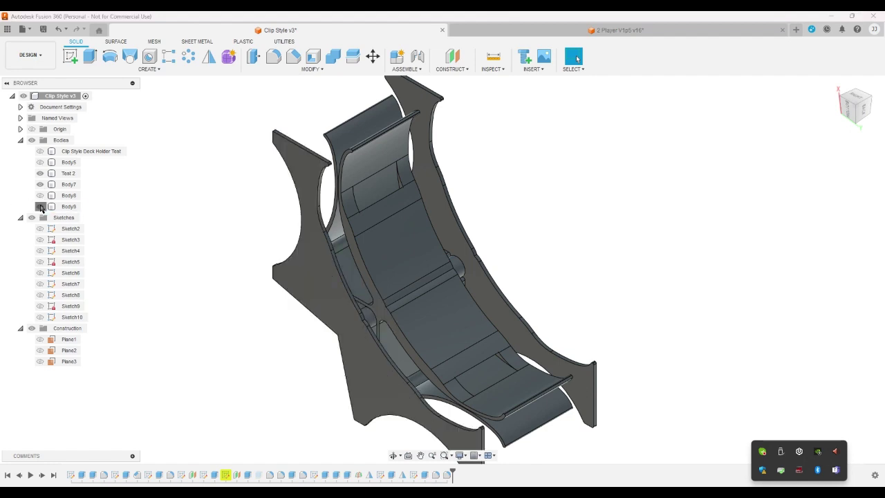
pyautogui.click(40, 206)
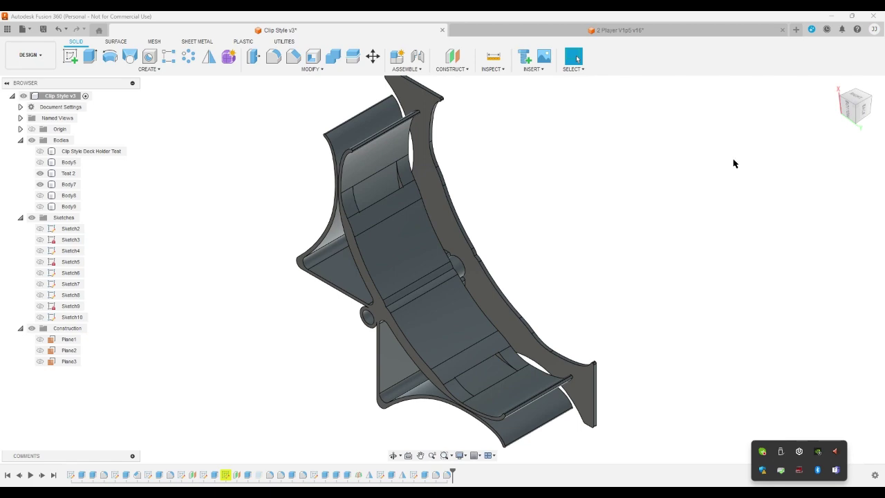
pyautogui.click(872, 104)
pyautogui.click(552, 284)
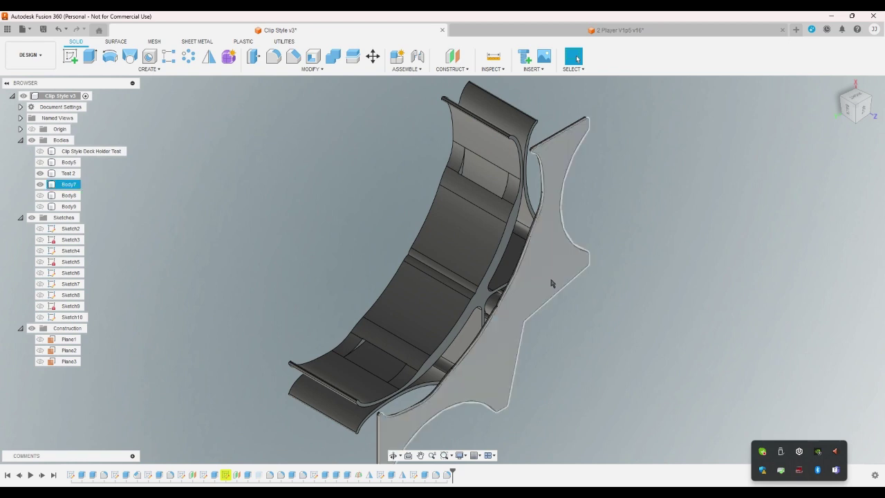
pyautogui.click(640, 271)
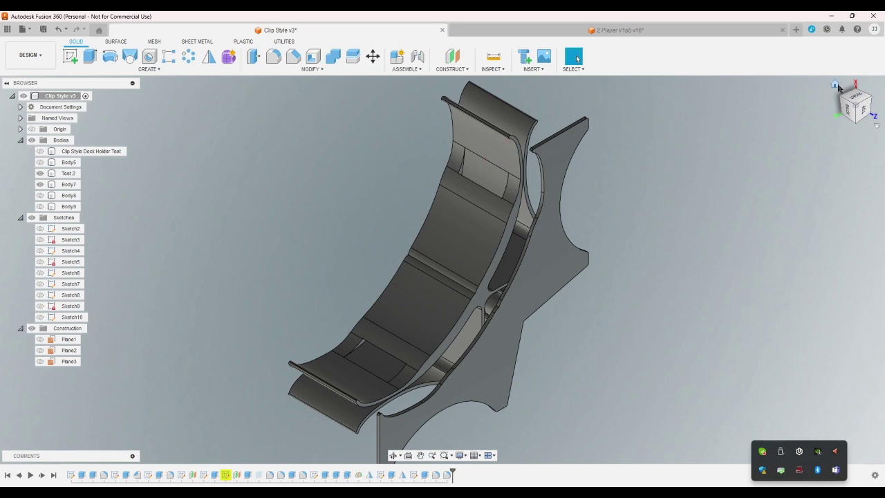
pyautogui.click(835, 85)
pyautogui.click(407, 191)
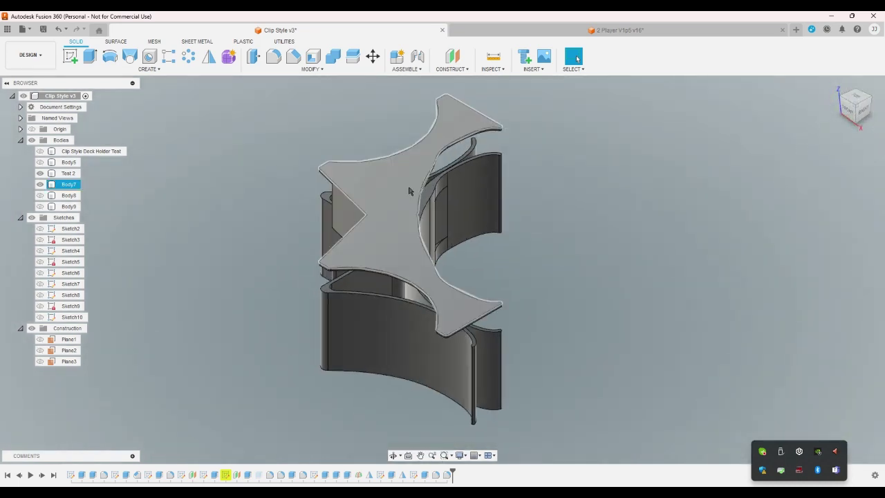
pyautogui.click(539, 184)
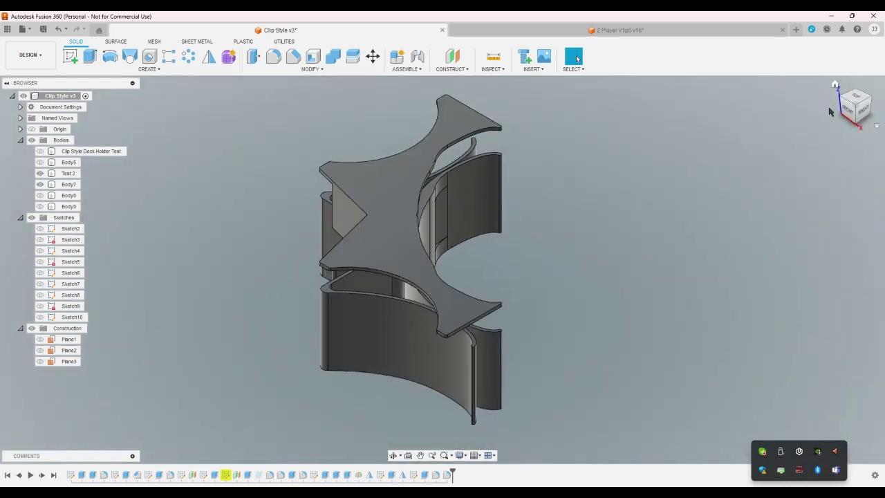
# Orbit around the deck holder to see its curved walls, then begin a new sketch
pyautogui.moveTo(842, 101); pyautogui.dragTo(807, 130)
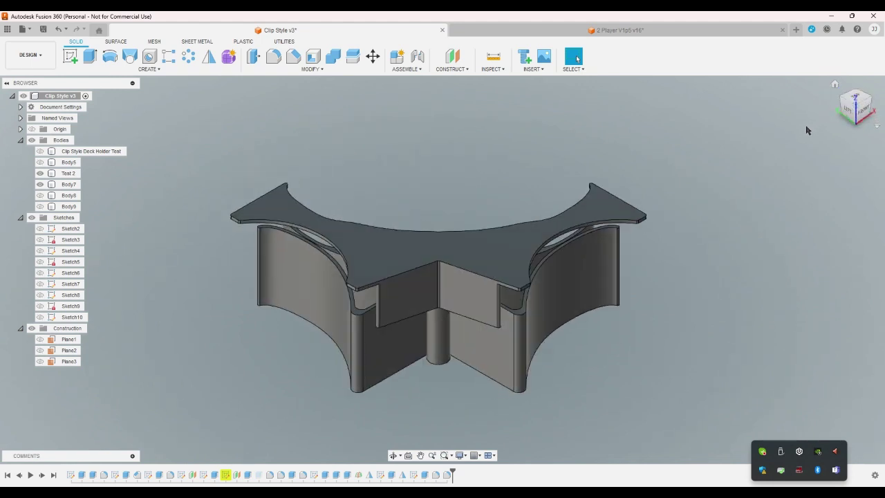
pyautogui.click(861, 101)
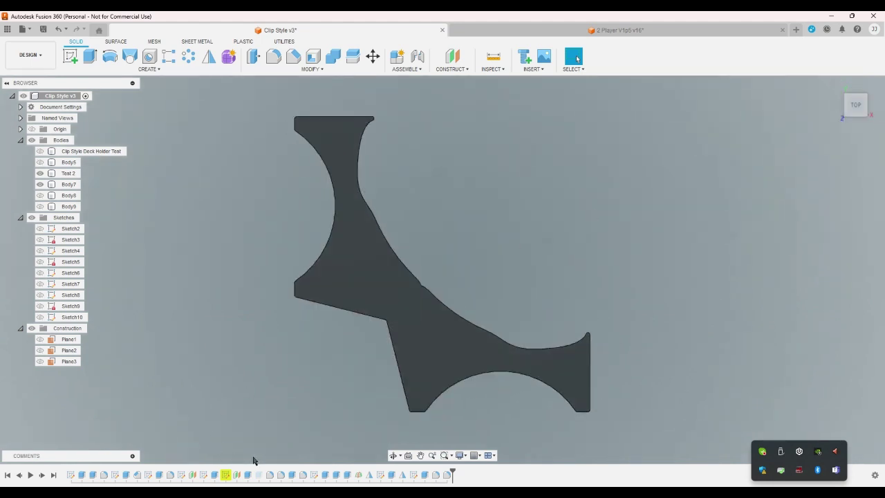
pyautogui.click(394, 456)
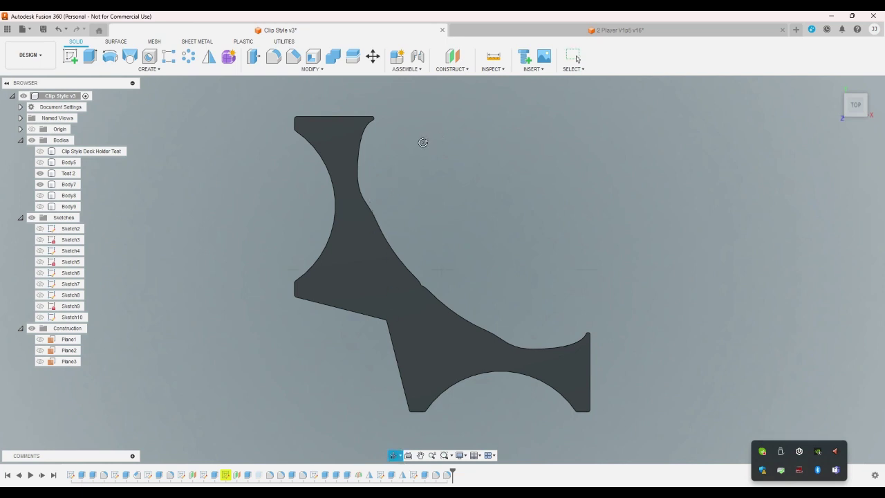
pyautogui.moveTo(424, 142); pyautogui.dragTo(362, 195)
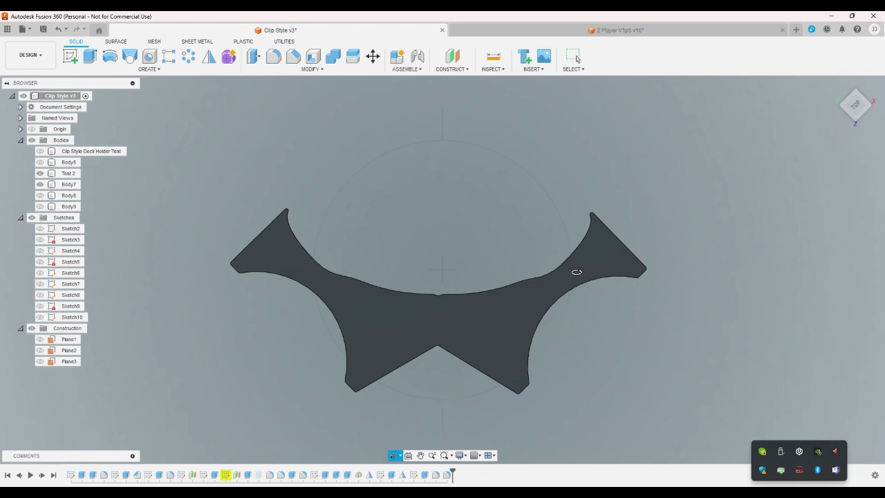
pyautogui.moveTo(577, 272); pyautogui.dragTo(211, 329)
pyautogui.keyDown('shift'); pyautogui.moveTo(210, 329); pyautogui.dragTo(310, 274, button='middle'); pyautogui.keyUp('shift')
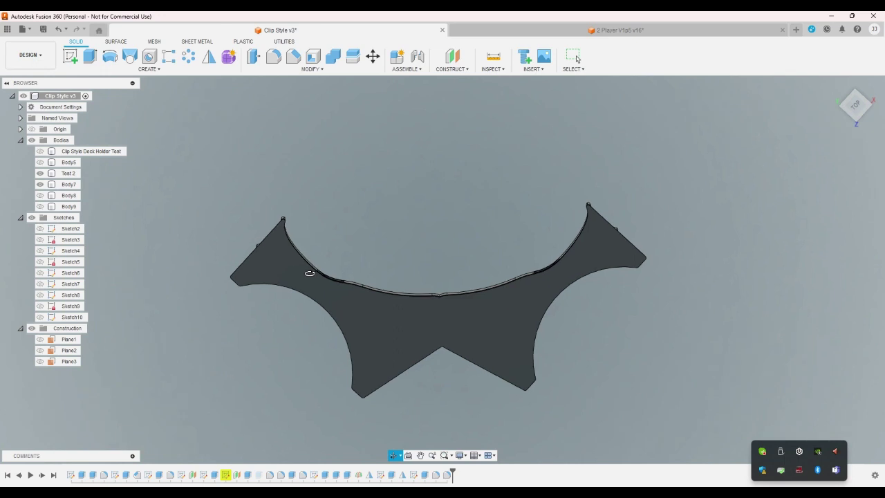
pyautogui.keyDown('shift'); pyautogui.moveTo(439, 144); pyautogui.dragTo(439, 172, button='middle'); pyautogui.keyUp('shift')
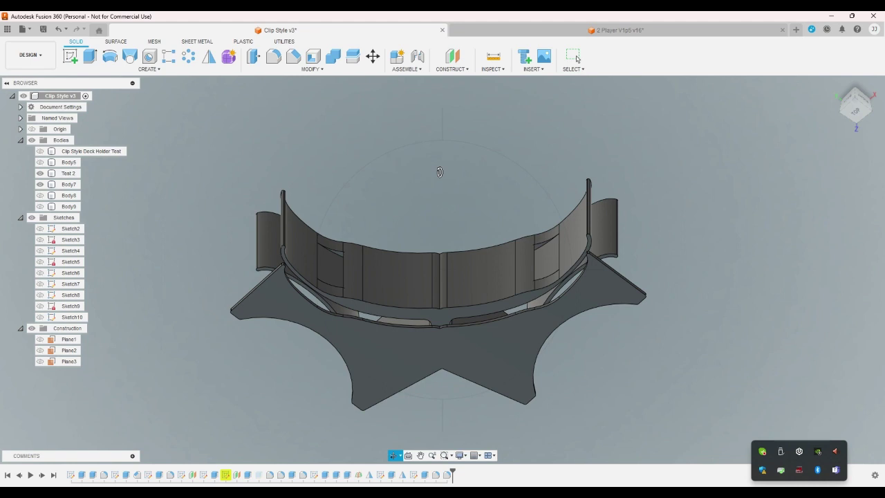
pyautogui.click(870, 114)
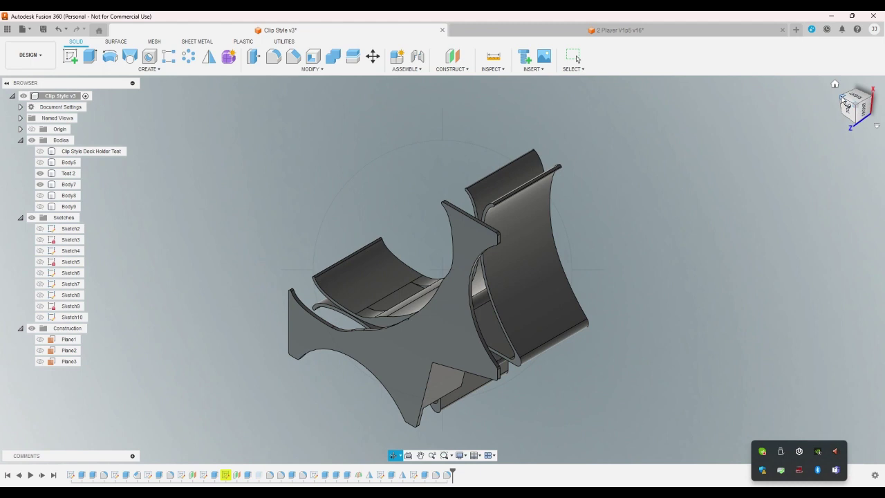
pyautogui.click(844, 102)
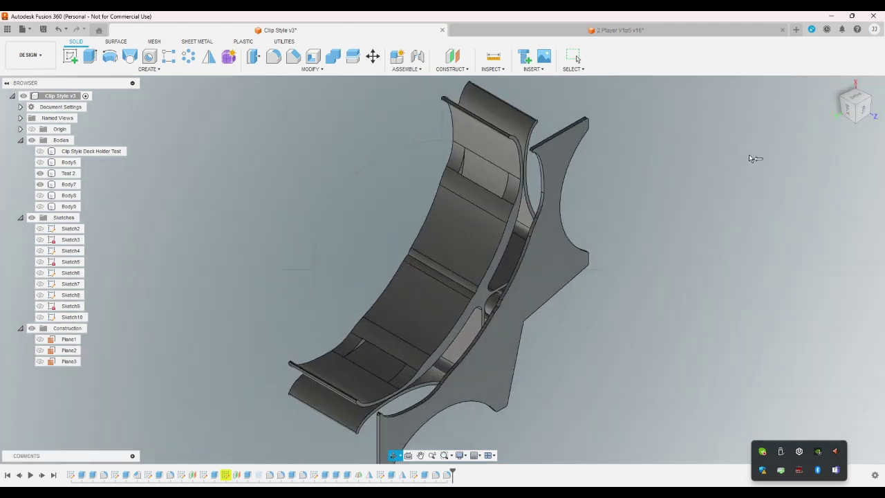
pyautogui.click(71, 58)
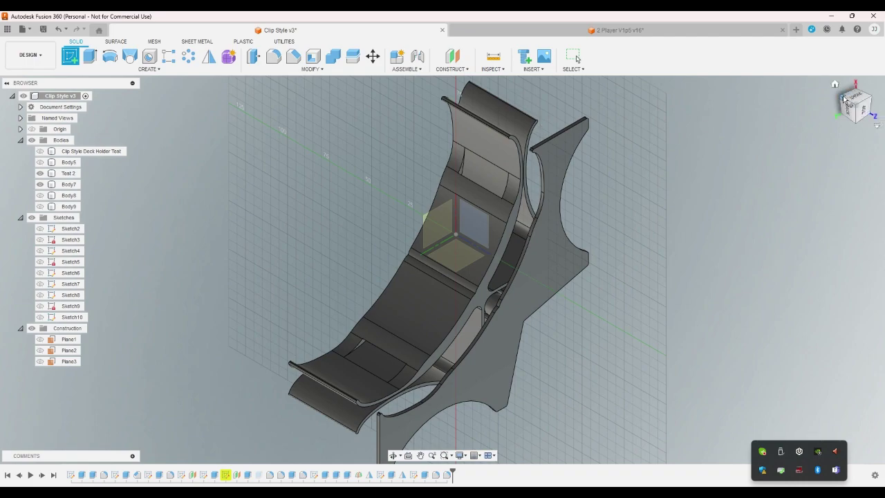
# Sketch on the plate face and project the plate body's outline into it
pyautogui.click(841, 103)
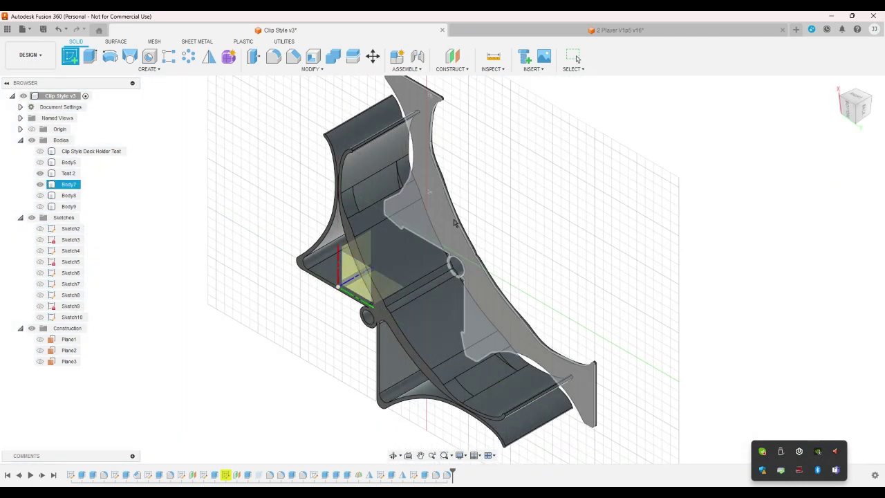
pyautogui.click(465, 217)
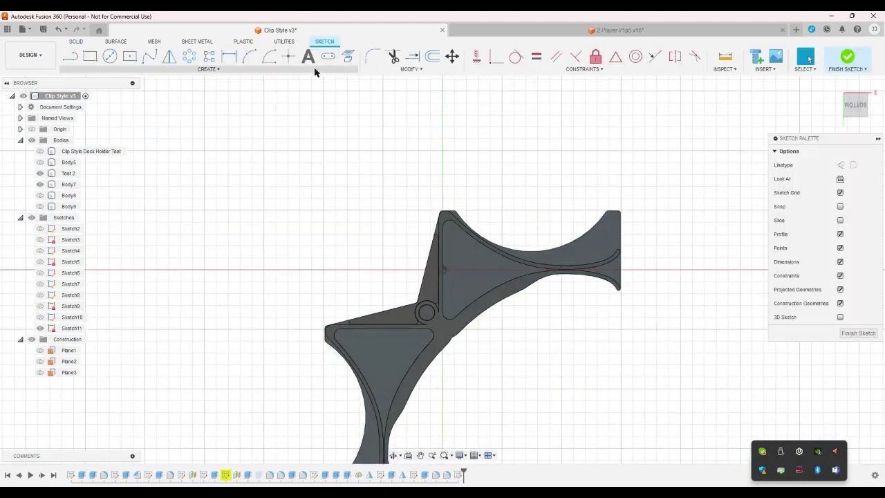
pyautogui.press('p')
pyautogui.click(478, 307)
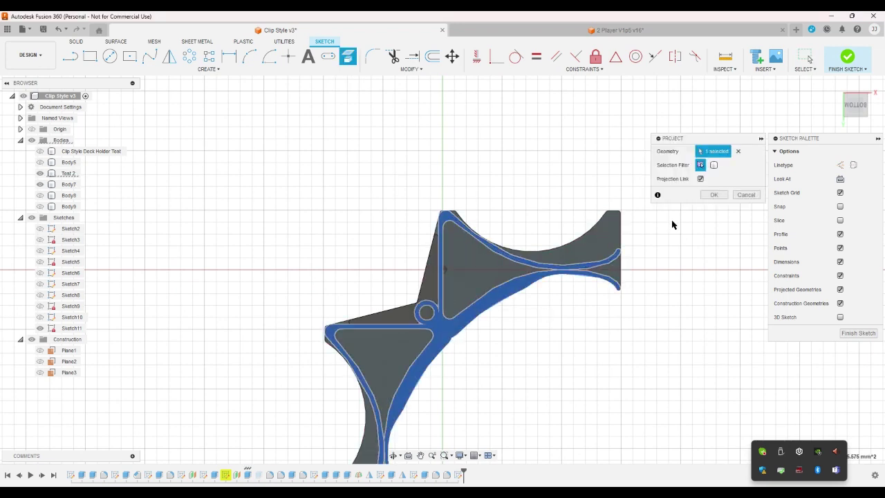
pyautogui.click(719, 198)
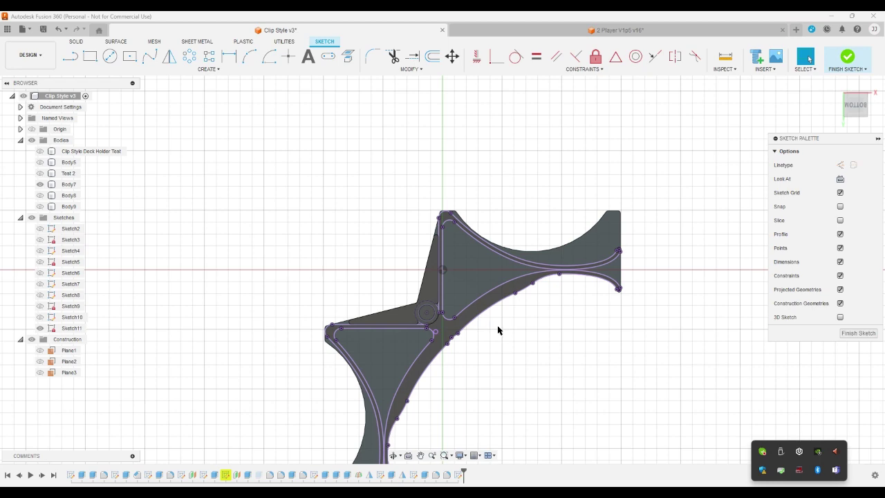
# Draw a three-point arc beside the central circle and finish the sketch
pyautogui.click(250, 56)
pyautogui.scroll(5, 452, 339)
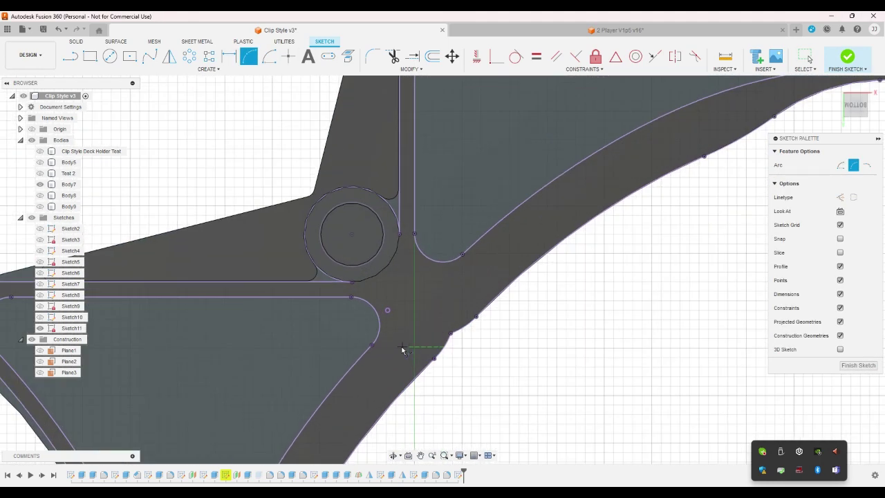
pyautogui.click(371, 344)
pyautogui.click(462, 256)
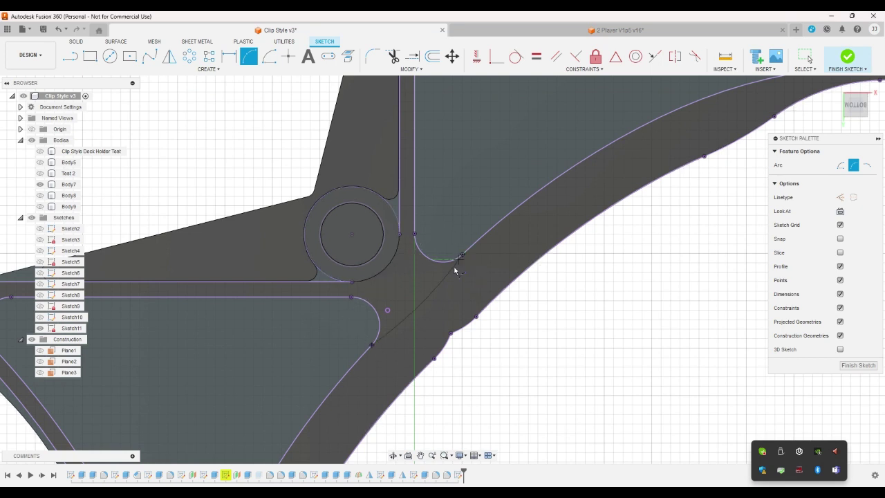
pyautogui.click(417, 293)
pyautogui.rightClick(560, 319)
pyautogui.click(595, 318)
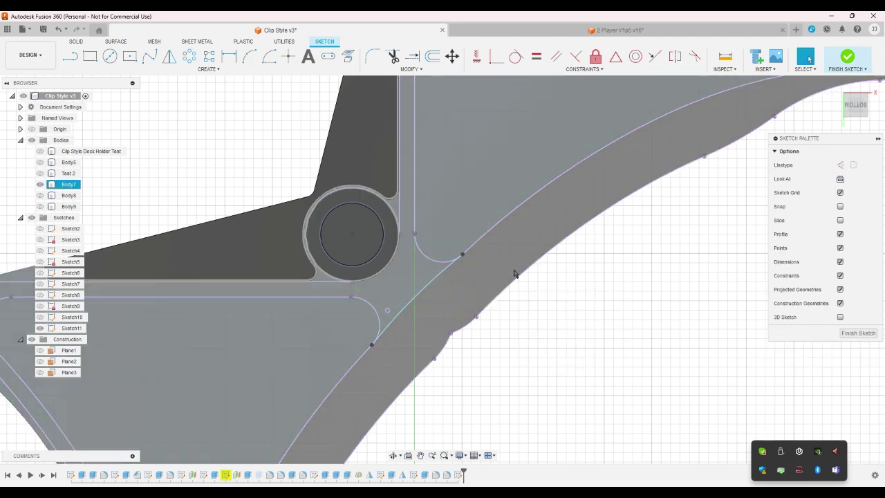
pyautogui.scroll(-3, 613, 310)
pyautogui.click(848, 57)
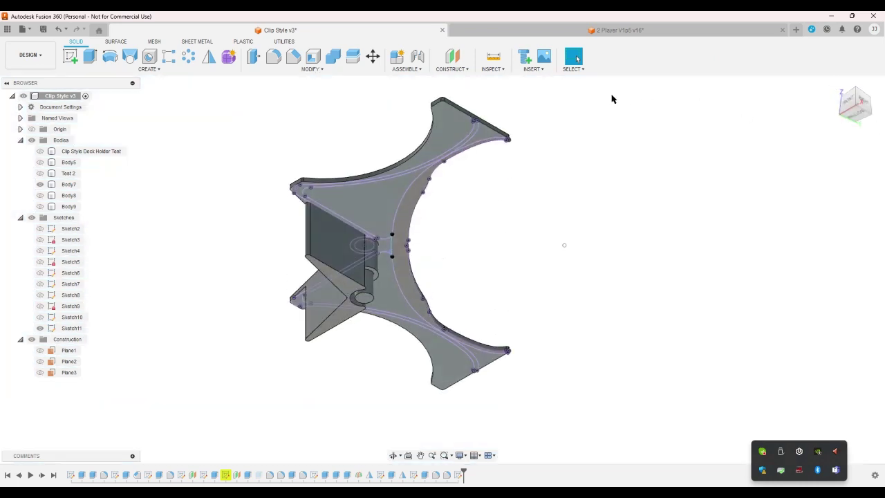
pyautogui.click(90, 57)
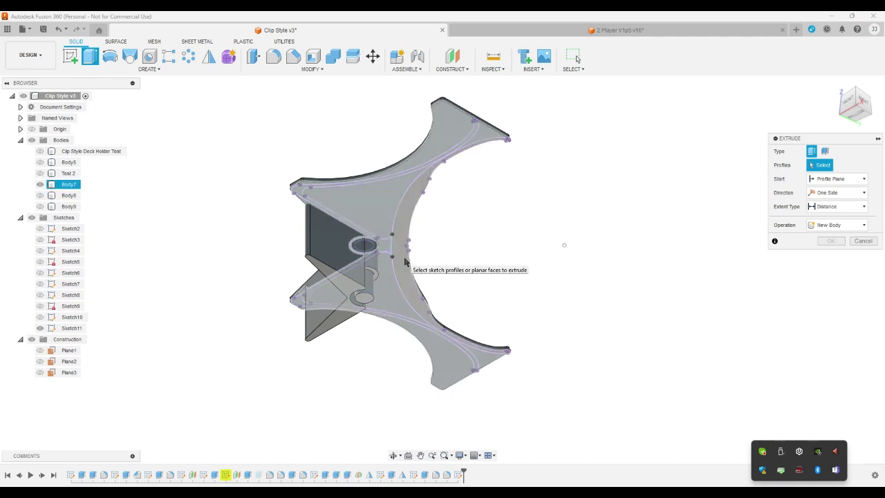
pyautogui.scroll(4, 442, 288)
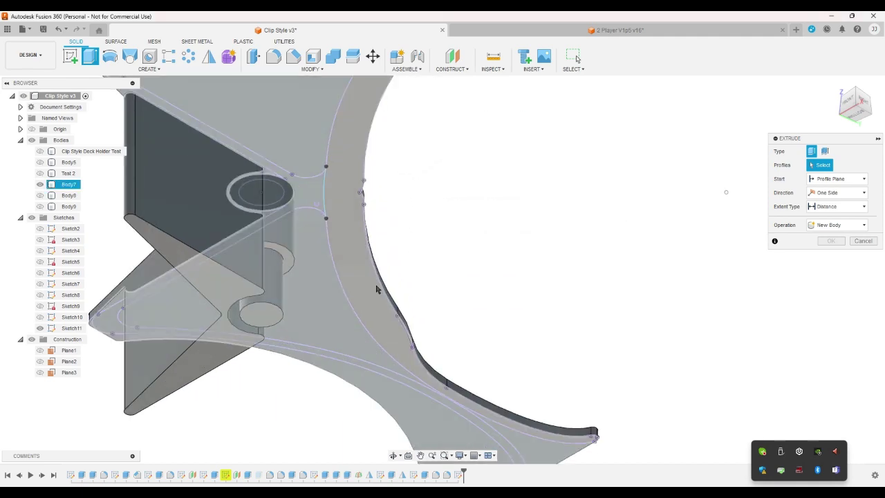
pyautogui.scroll(3, 377, 298)
pyautogui.scroll(-1, 385, 294)
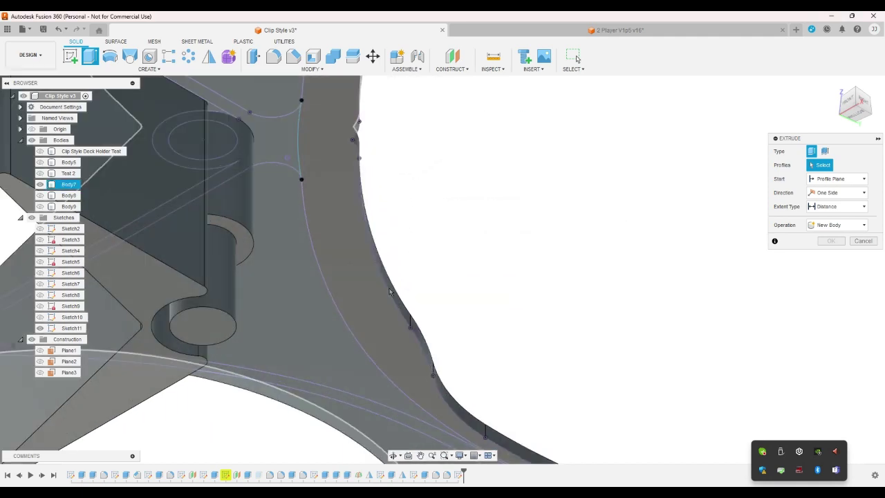
pyautogui.scroll(-2, 526, 346)
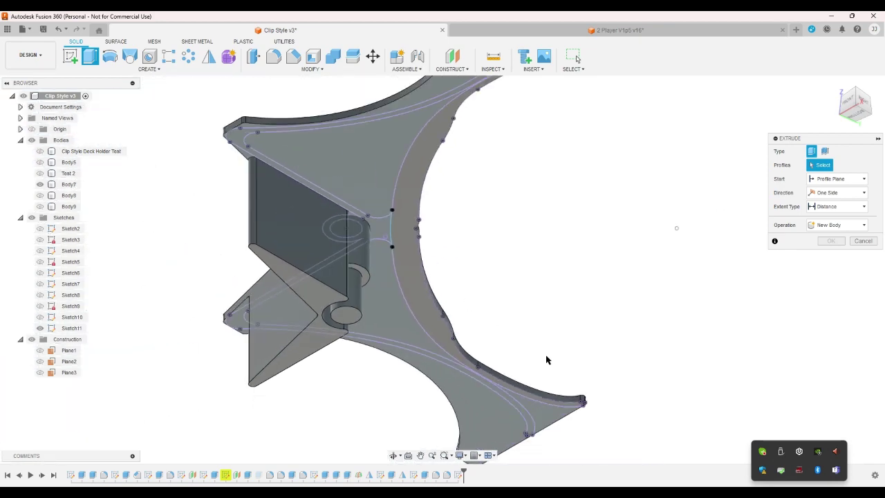
pyautogui.scroll(3, 609, 439)
pyautogui.scroll(-2, 596, 429)
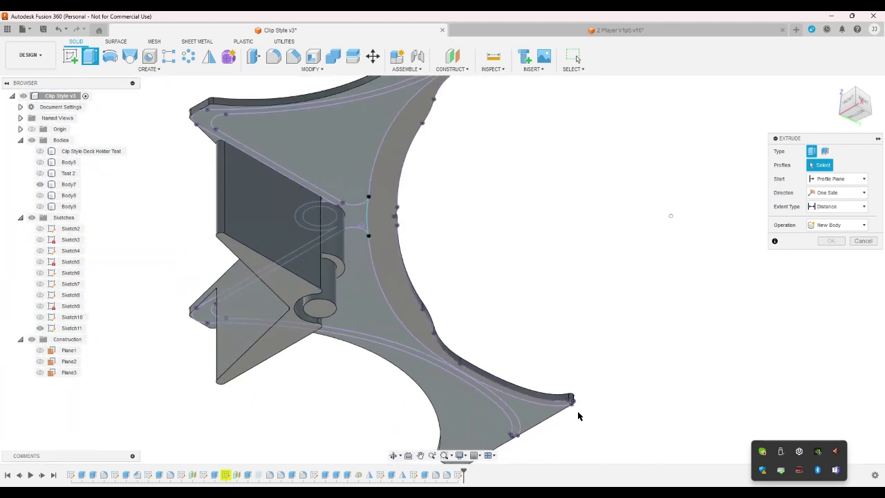
pyautogui.scroll(4, 581, 408)
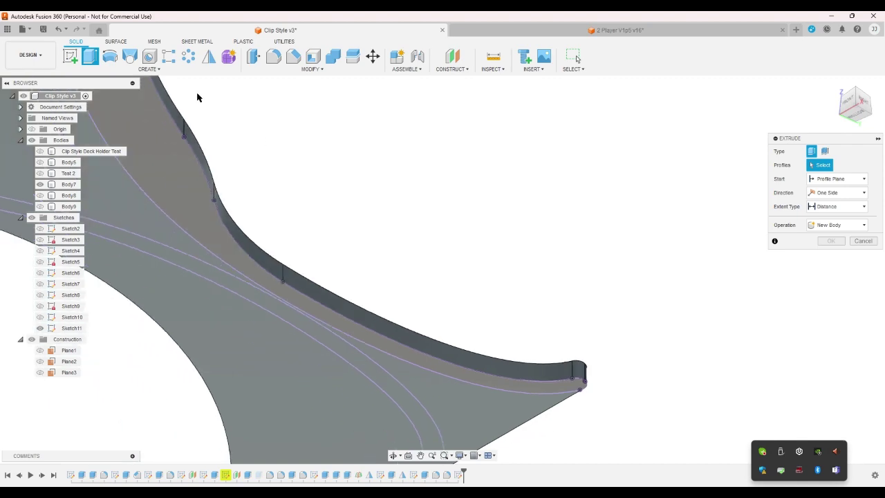
pyautogui.click(58, 29)
pyautogui.scroll(-3, 550, 242)
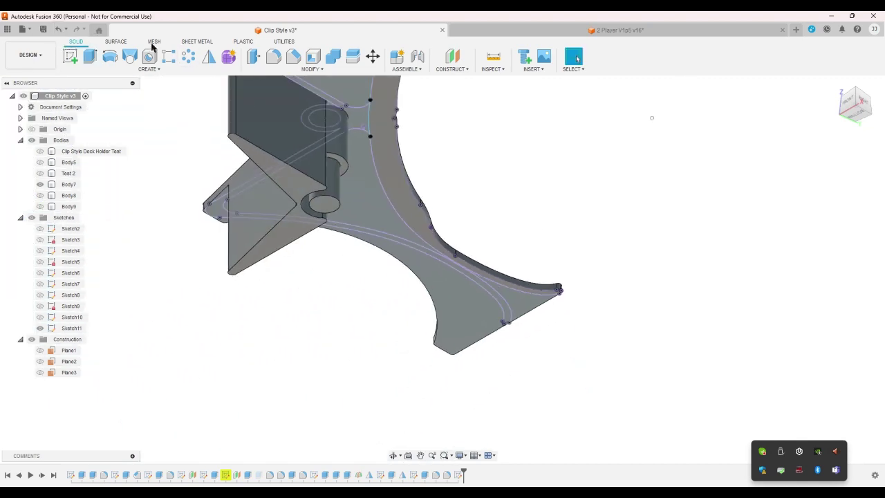
# Undo back into Sketch11 and examine the junction segment beside the hub
pyautogui.click(58, 29)
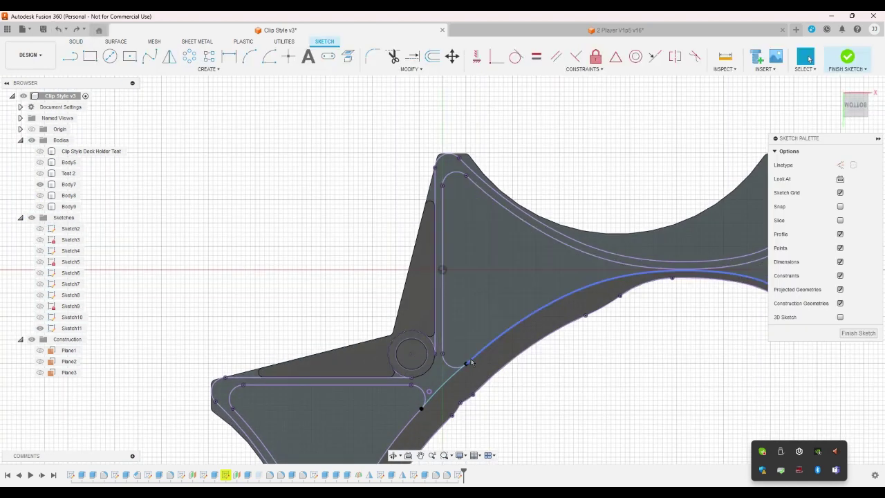
pyautogui.scroll(-2, 376, 323)
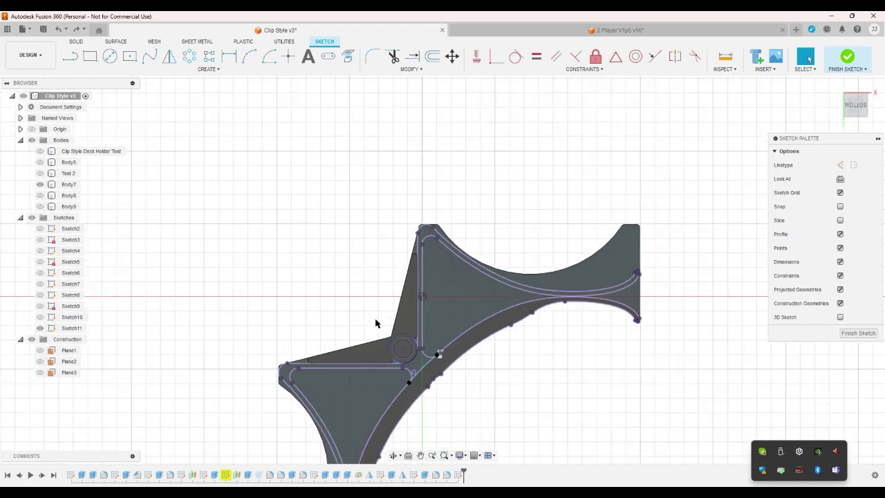
pyautogui.scroll(3, 538, 311)
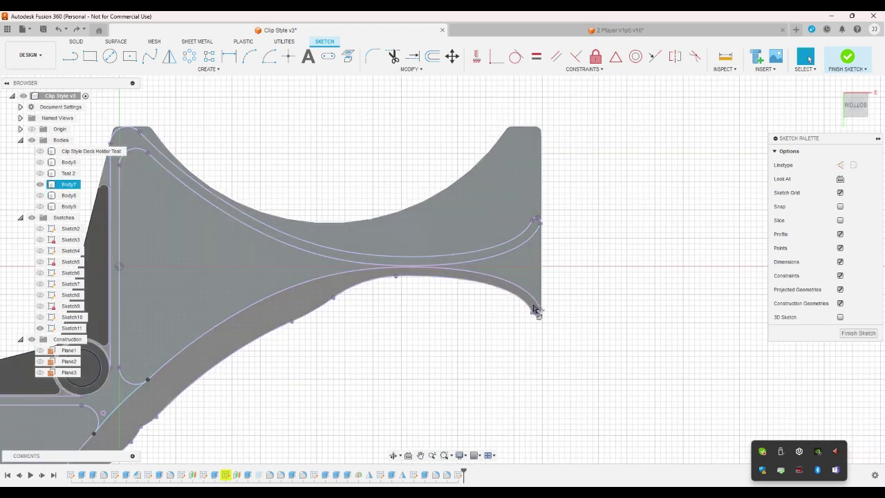
pyautogui.scroll(-2, 346, 351)
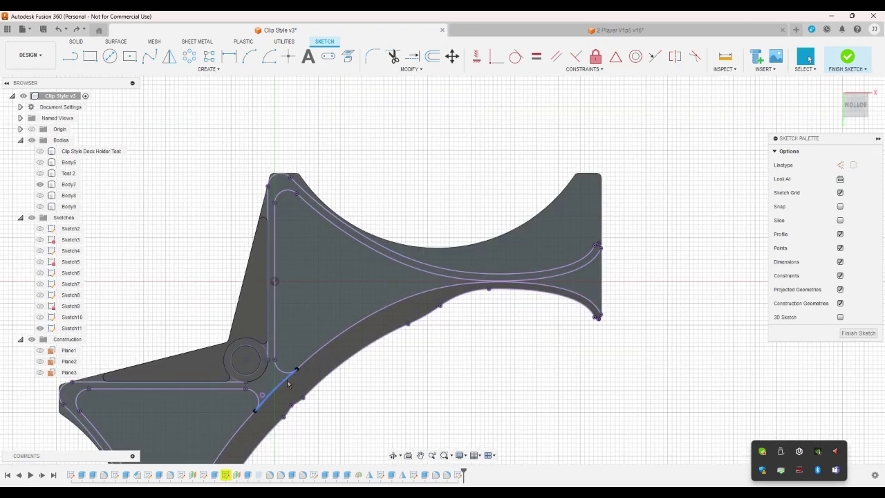
pyautogui.click(289, 384)
pyautogui.scroll(-1, 376, 439)
pyautogui.click(315, 393)
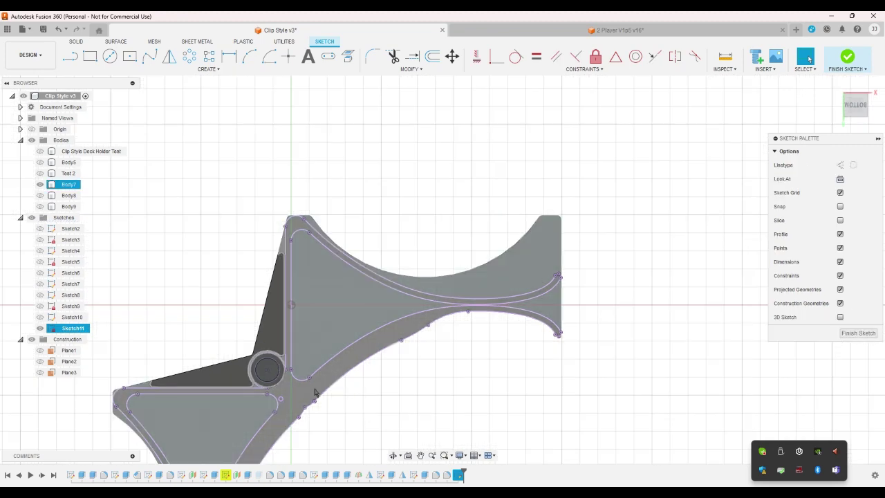
pyautogui.scroll(-3, 397, 415)
pyautogui.click(400, 408)
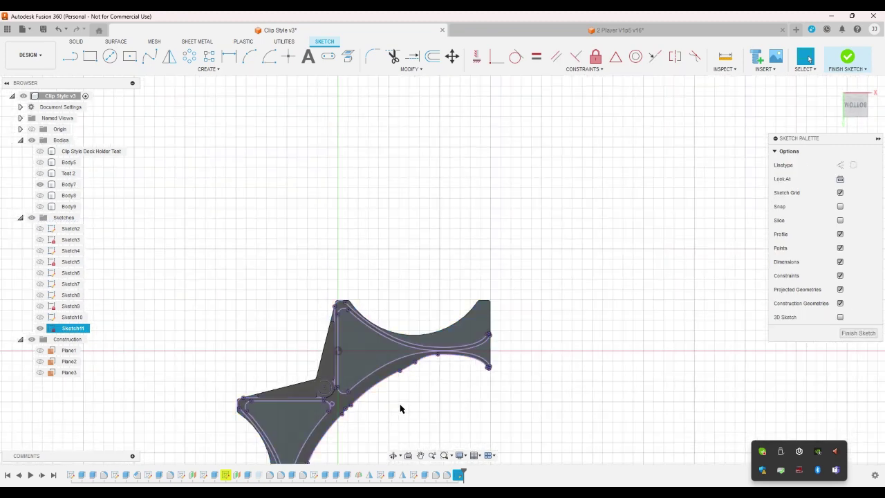
pyautogui.scroll(3, 405, 401)
pyautogui.scroll(-1, 421, 388)
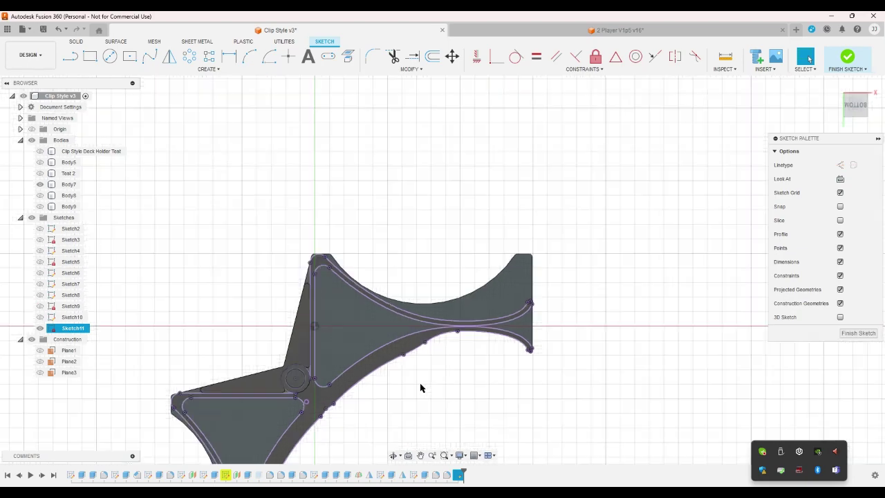
pyautogui.scroll(-2, 421, 388)
pyautogui.scroll(-3, 381, 433)
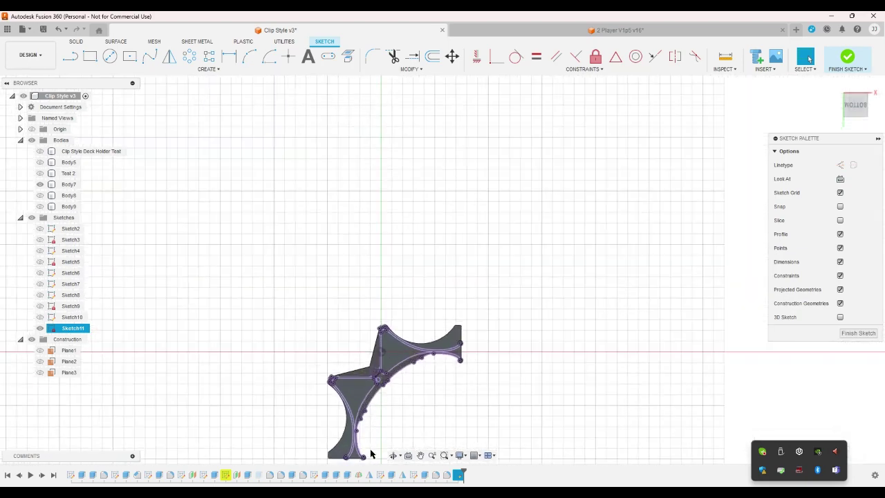
pyautogui.scroll(5, 371, 454)
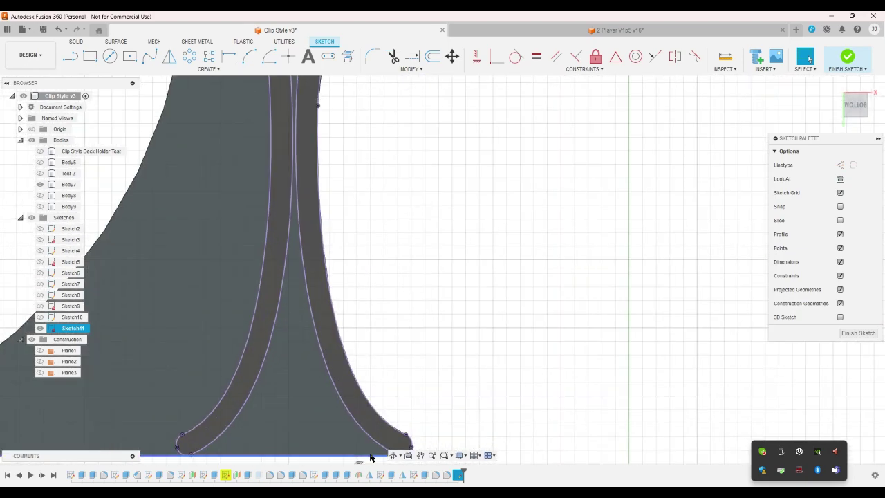
pyautogui.scroll(-5, 371, 453)
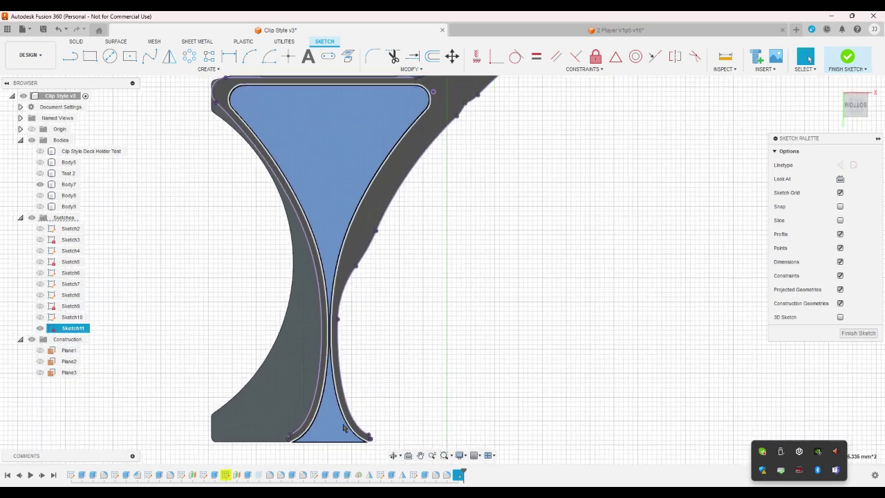
pyautogui.scroll(-3, 343, 428)
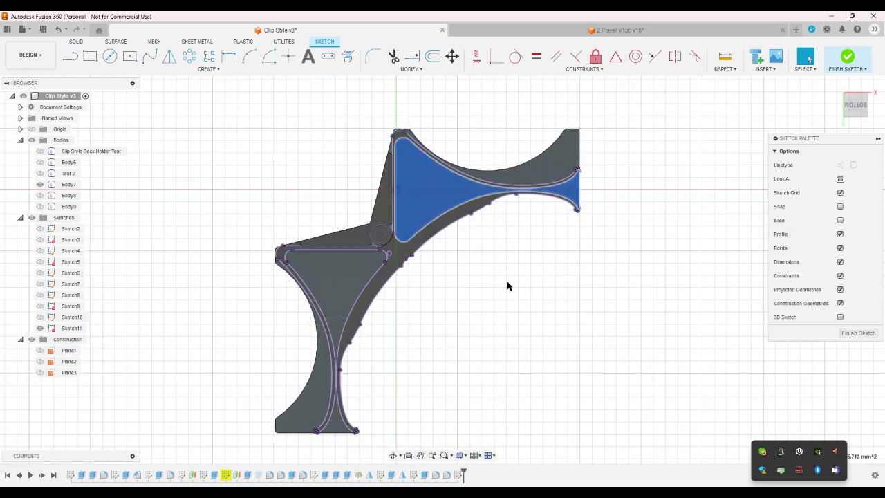
pyautogui.scroll(2, 465, 278)
pyautogui.scroll(2, 406, 259)
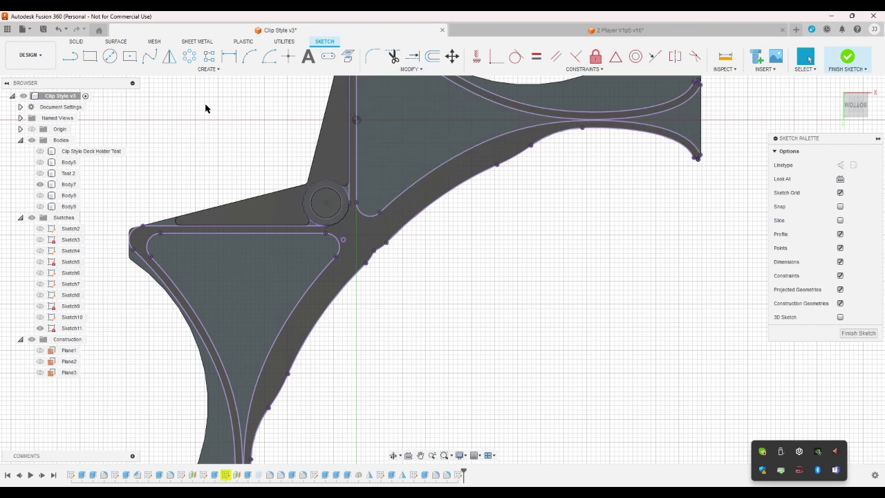
# Draw a diagonal line from the corner beside the hub to the lower curve
pyautogui.press('l')
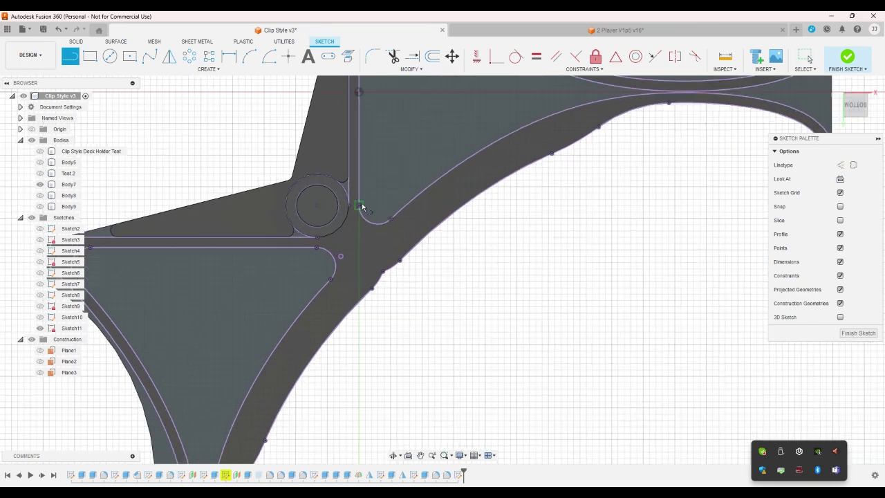
pyautogui.scroll(2, 350, 194)
pyautogui.click(390, 219)
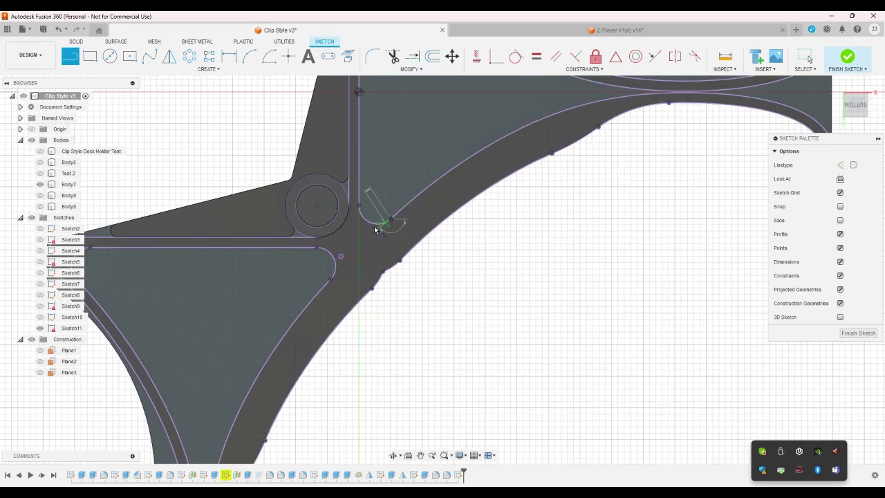
pyautogui.click(330, 280)
pyautogui.rightClick(456, 284)
pyautogui.click(492, 281)
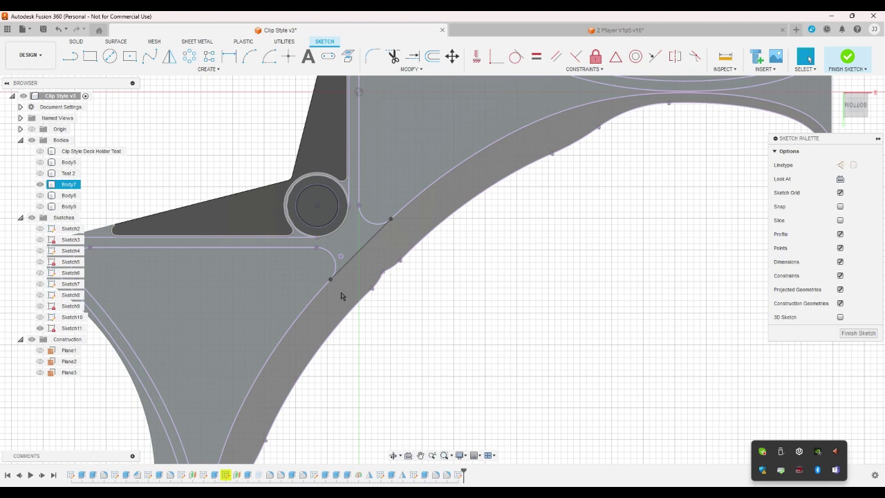
pyautogui.scroll(-4, 341, 296)
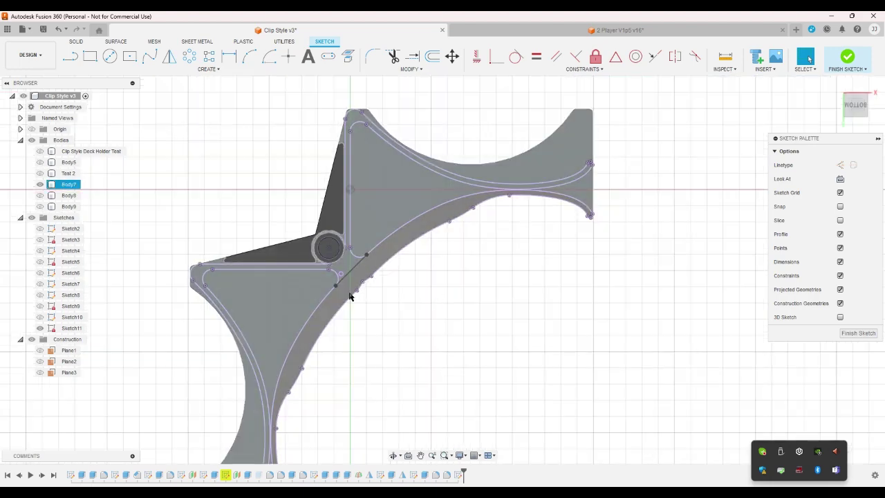
pyautogui.scroll(-2, 394, 311)
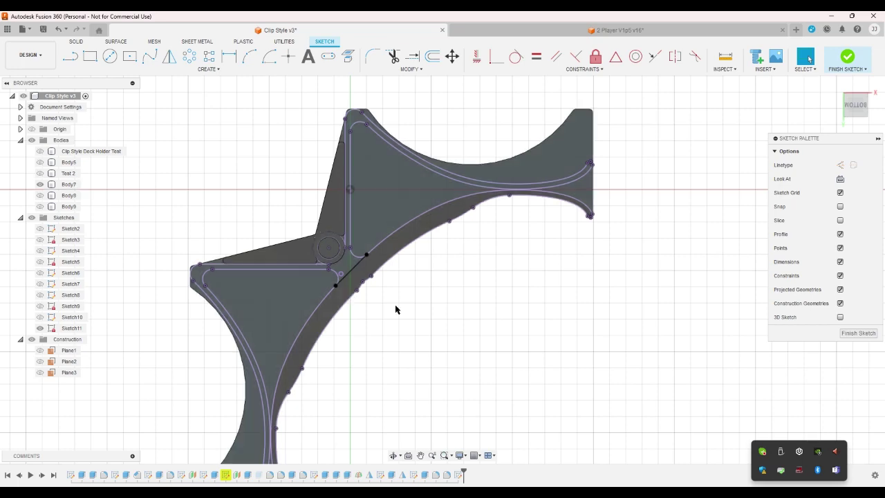
pyautogui.scroll(-2, 442, 298)
pyautogui.scroll(3, 417, 318)
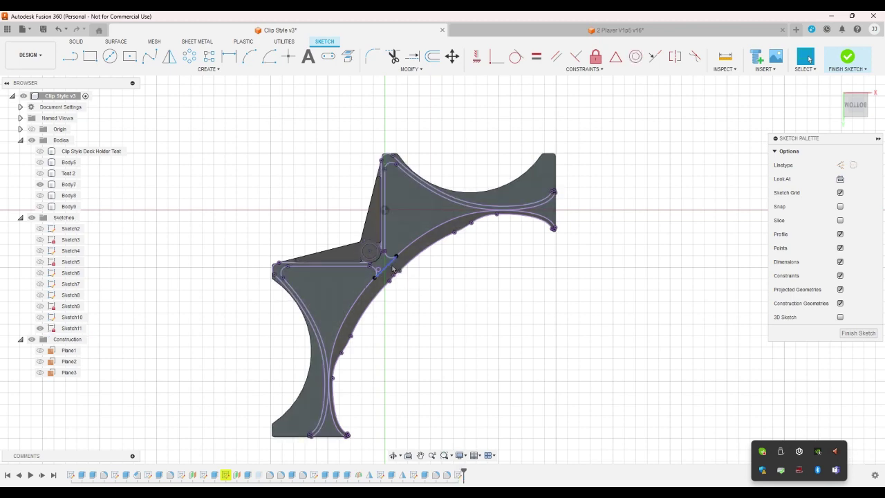
pyautogui.scroll(10, 396, 271)
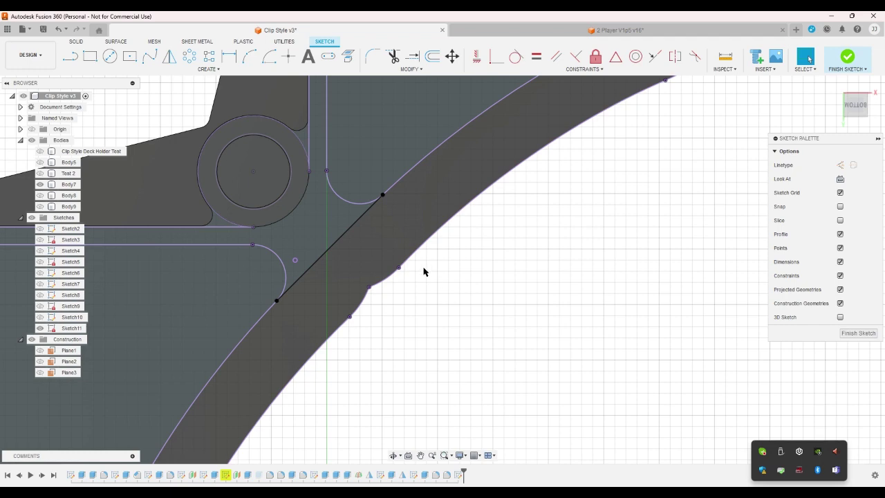
pyautogui.scroll(-6, 418, 282)
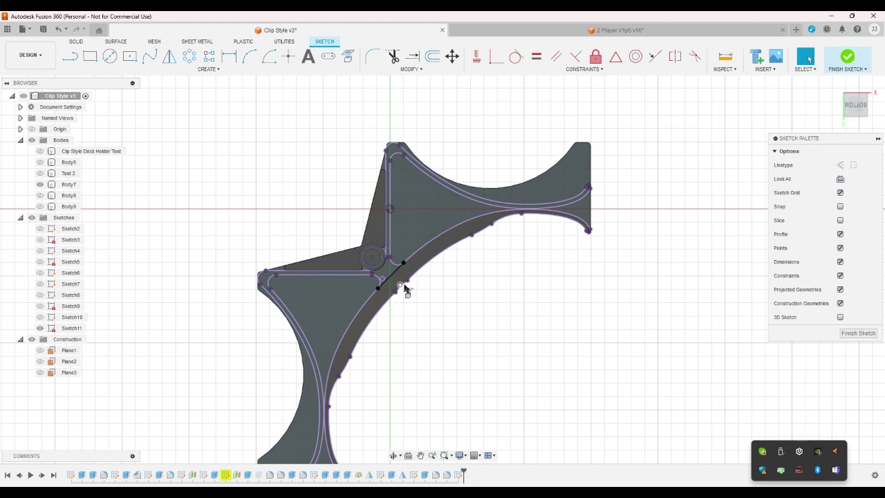
# Start a three-point arc, then cancel it and dismiss the quick actions
pyautogui.click(242, 61)
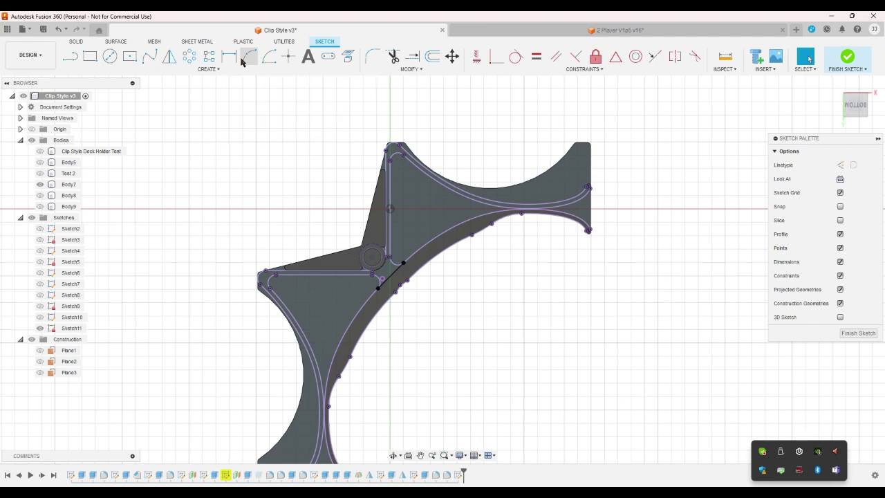
pyautogui.click(242, 62)
pyautogui.scroll(3, 403, 222)
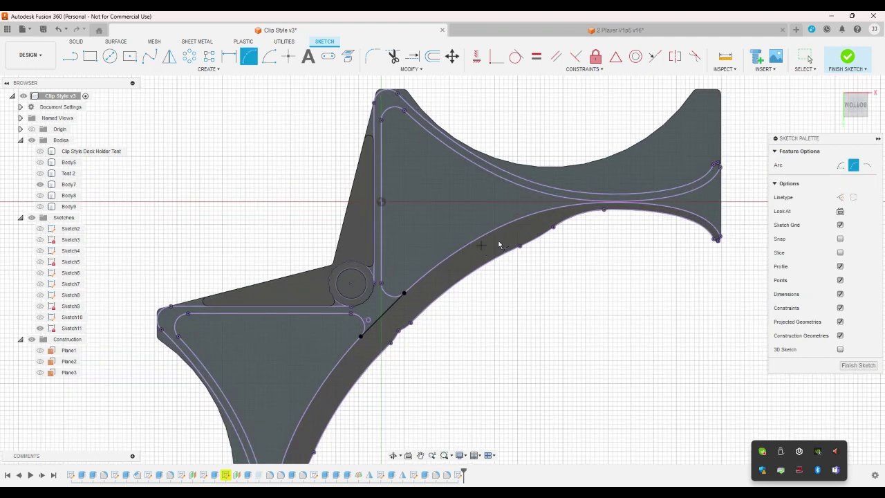
pyautogui.scroll(2, 718, 239)
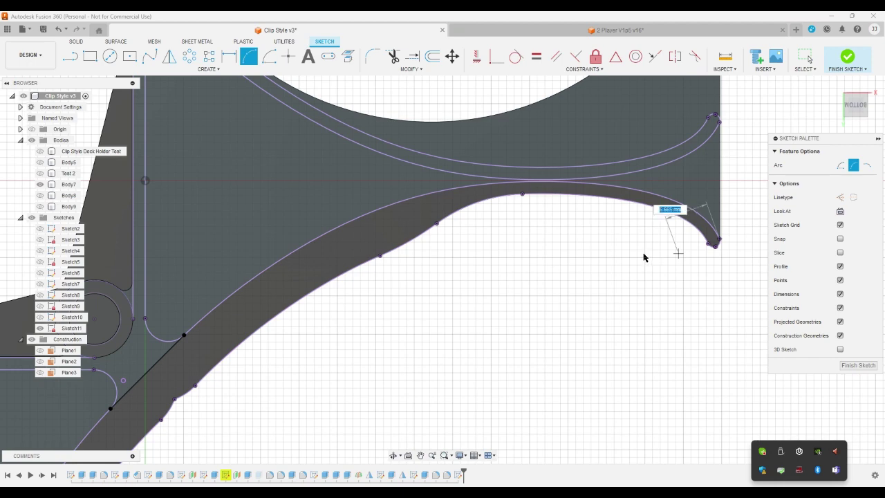
pyautogui.press('Escape')
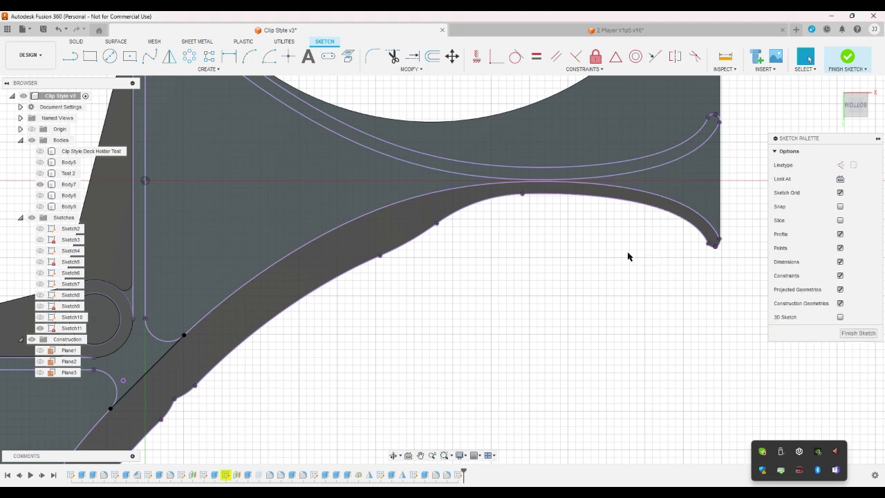
pyautogui.rightClick(626, 258)
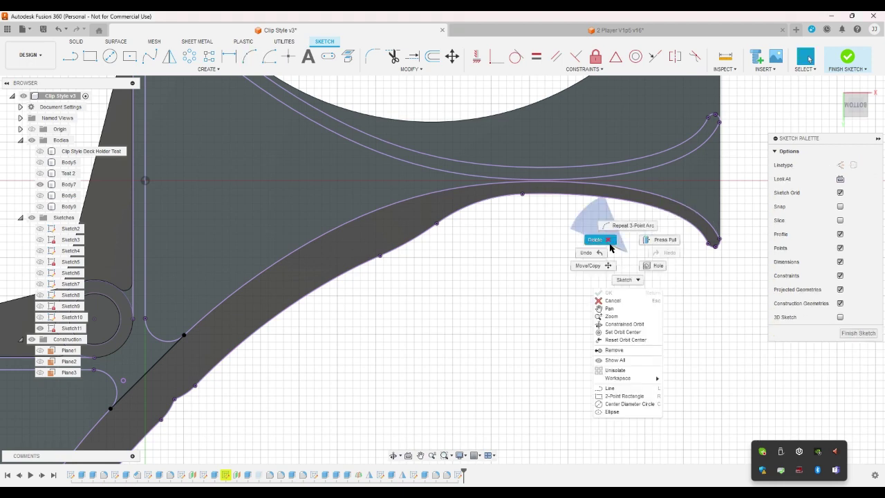
pyautogui.click(623, 253)
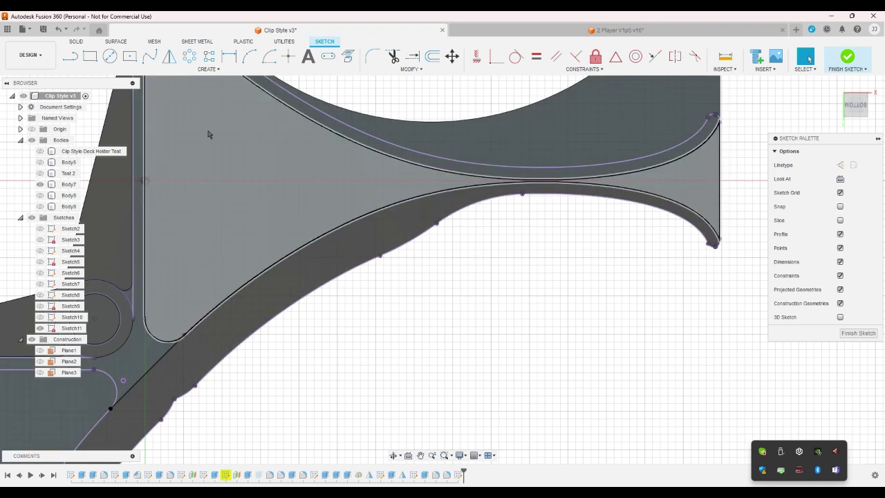
# Draw a vertical line of about 15.15 mm joining the arm tip's two endpoints
pyautogui.press('l')
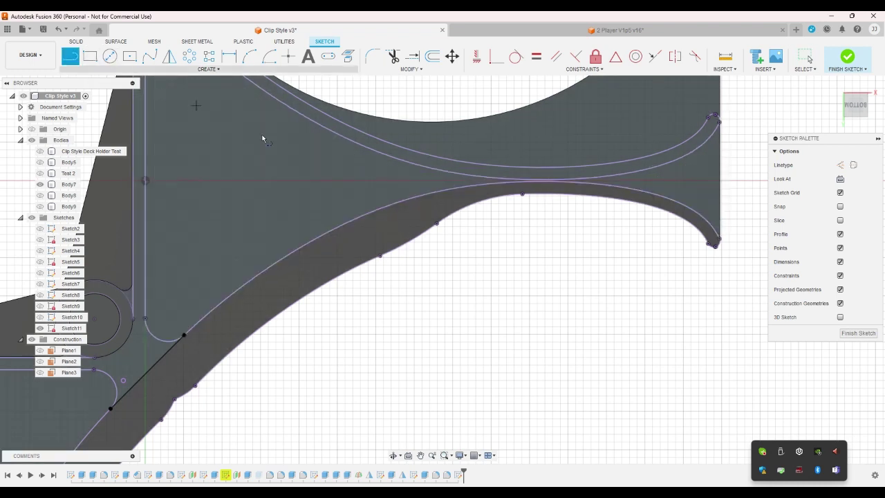
pyautogui.click(719, 238)
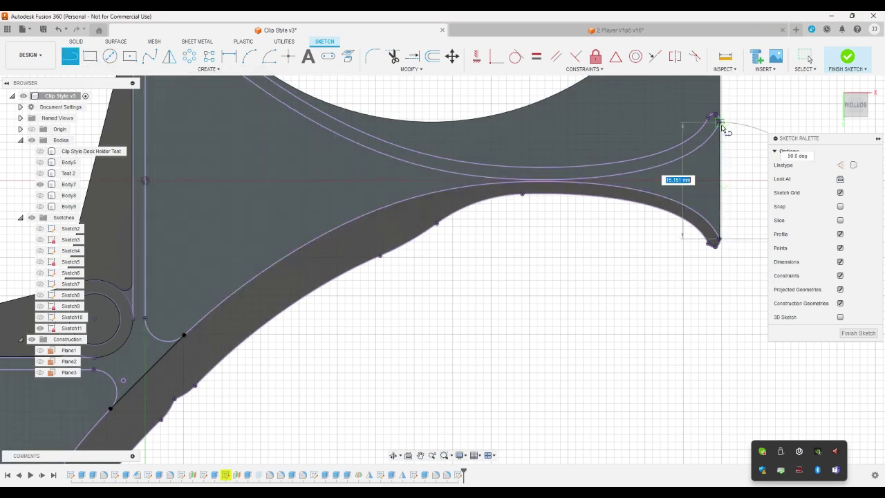
pyautogui.doubleClick(719, 122)
pyautogui.rightClick(662, 232)
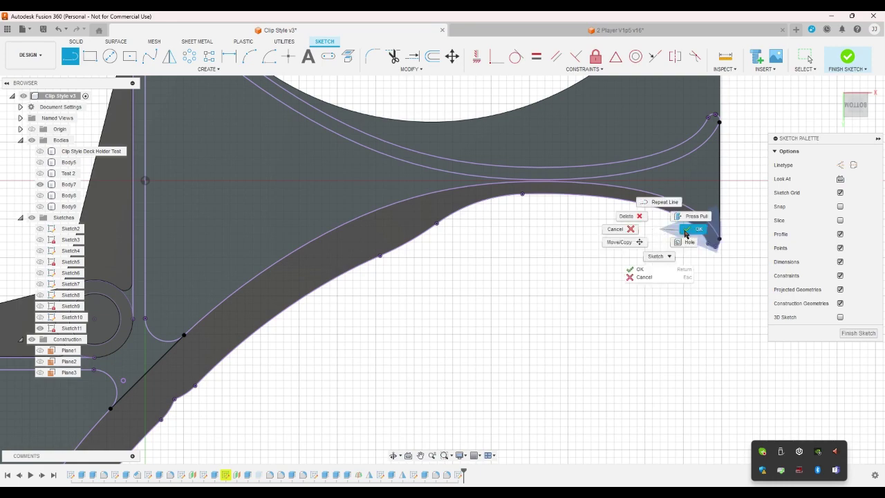
pyautogui.click(681, 216)
pyautogui.click(685, 290)
pyautogui.scroll(-5, 674, 289)
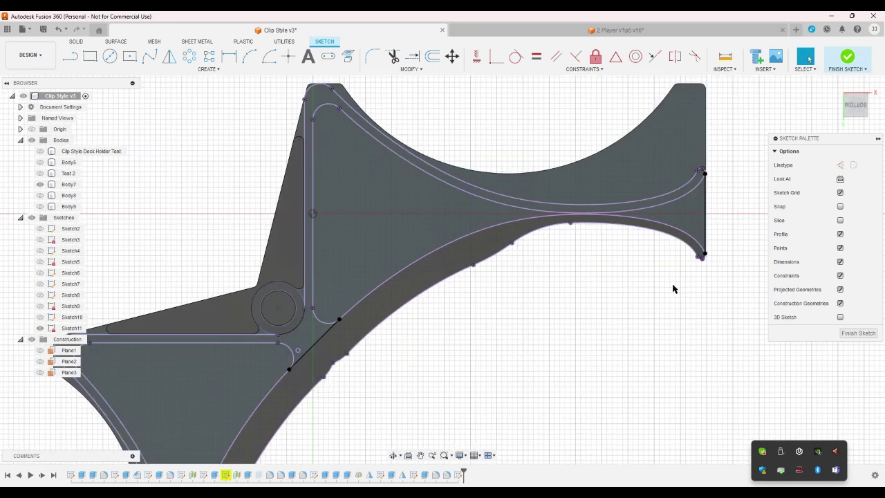
pyautogui.scroll(-3, 669, 285)
pyautogui.scroll(3, 496, 355)
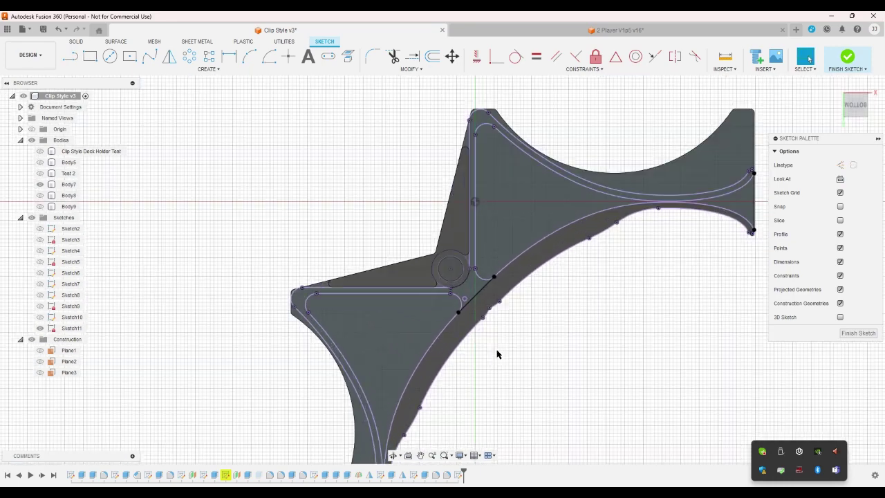
pyautogui.scroll(4, 473, 316)
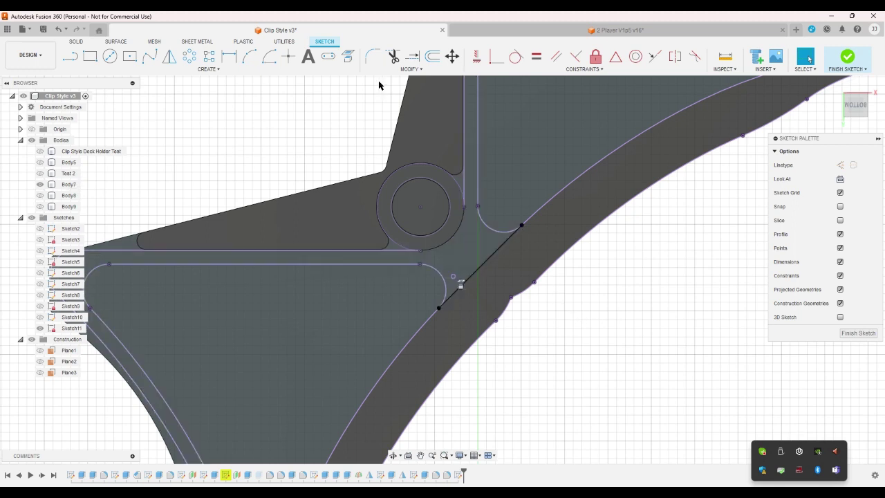
# Project the circular face into the sketch and select the triangular profiles
pyautogui.click(348, 56)
pyautogui.click(444, 183)
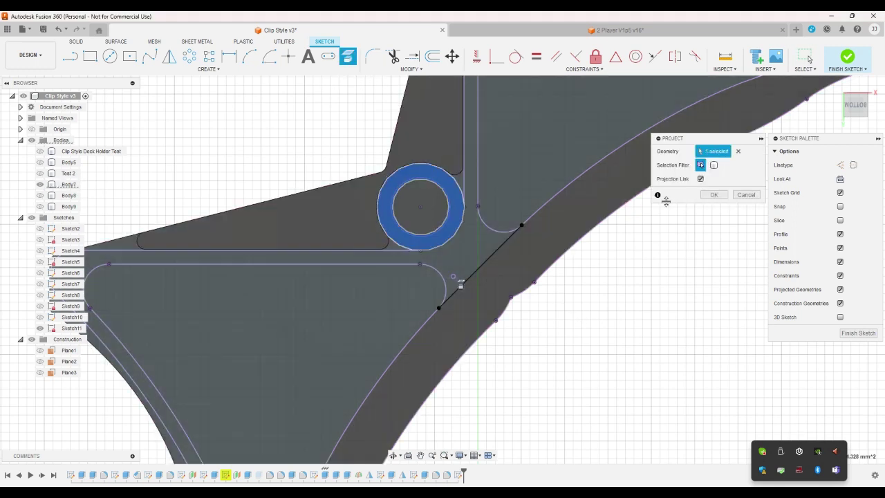
pyautogui.click(715, 194)
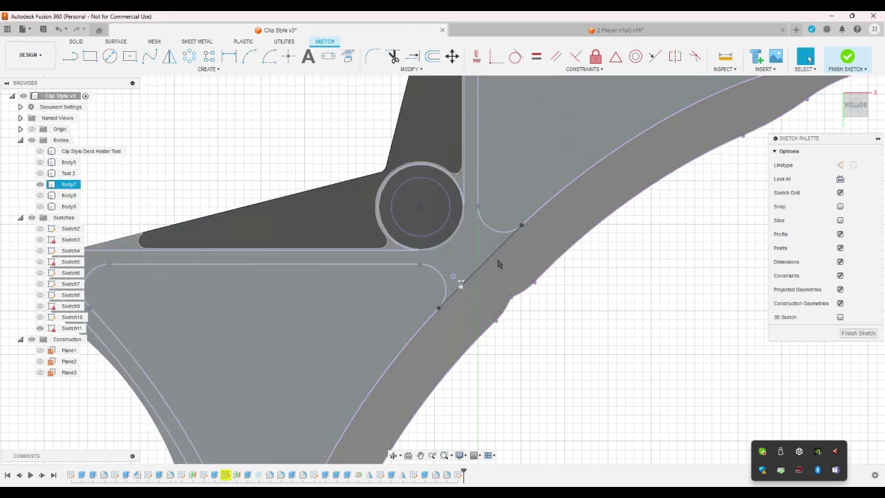
pyautogui.click(417, 283)
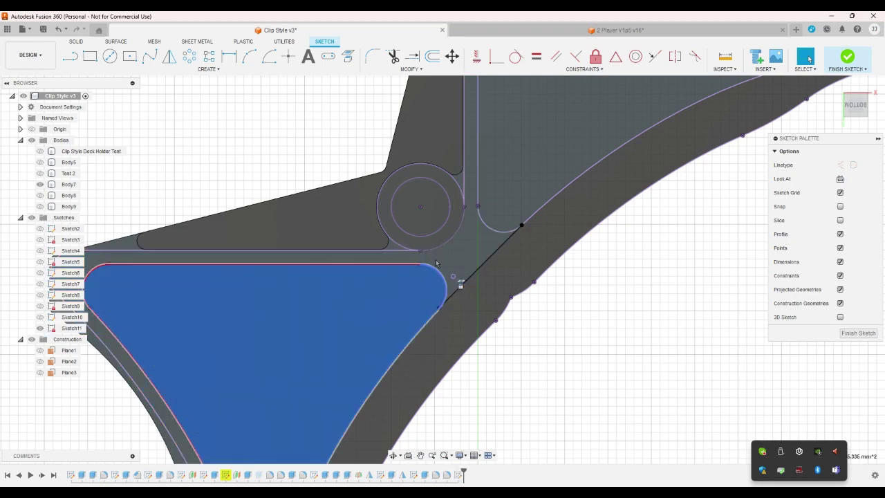
pyautogui.click(497, 204)
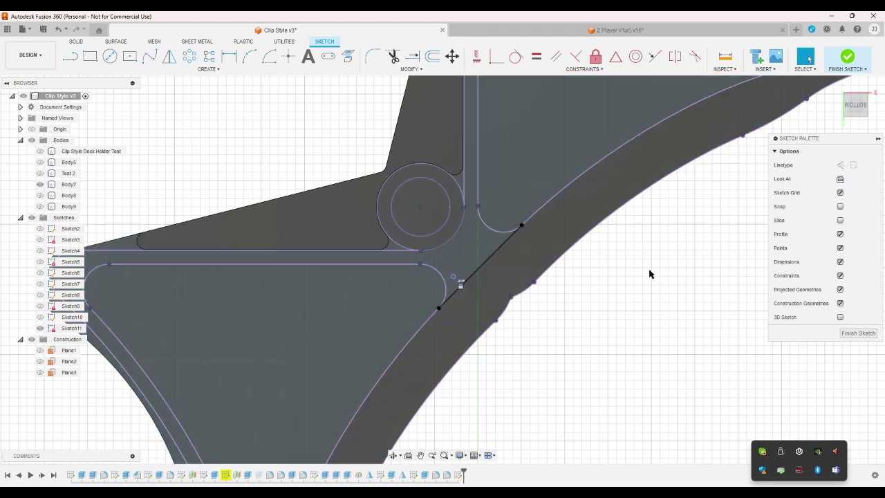
# Undo repeatedly until Sketch11 is removed, leaving sketches ending at Sketch10
pyautogui.click(834, 85)
pyautogui.click(60, 31)
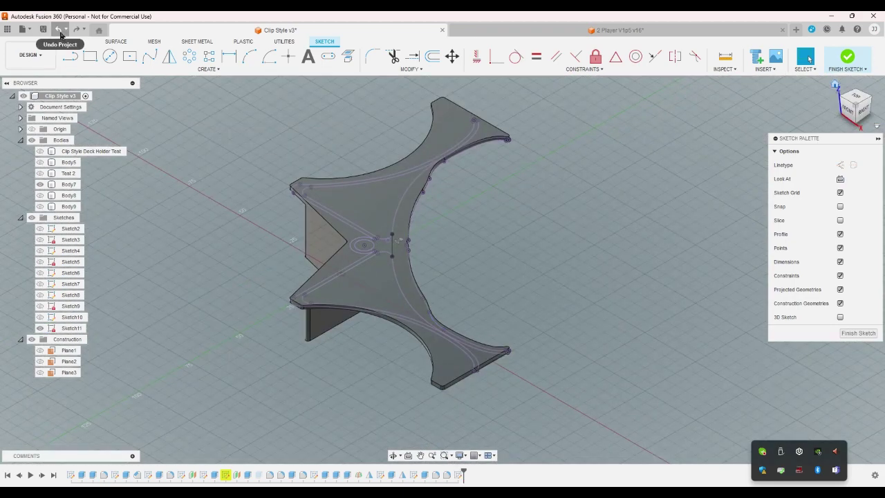
pyautogui.click(61, 30)
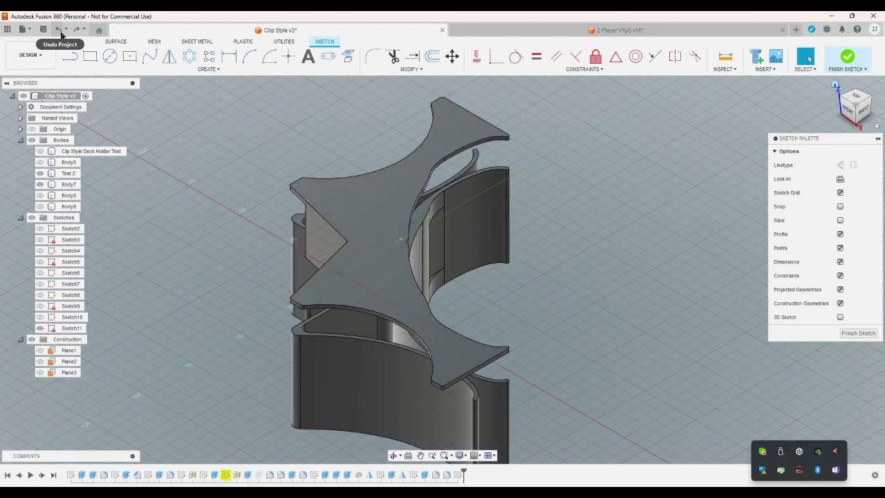
pyautogui.click(861, 100)
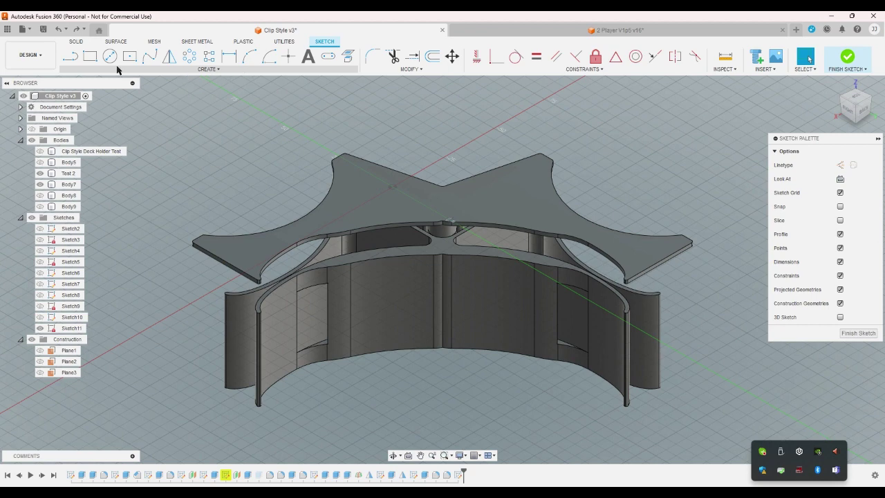
pyautogui.click(58, 31)
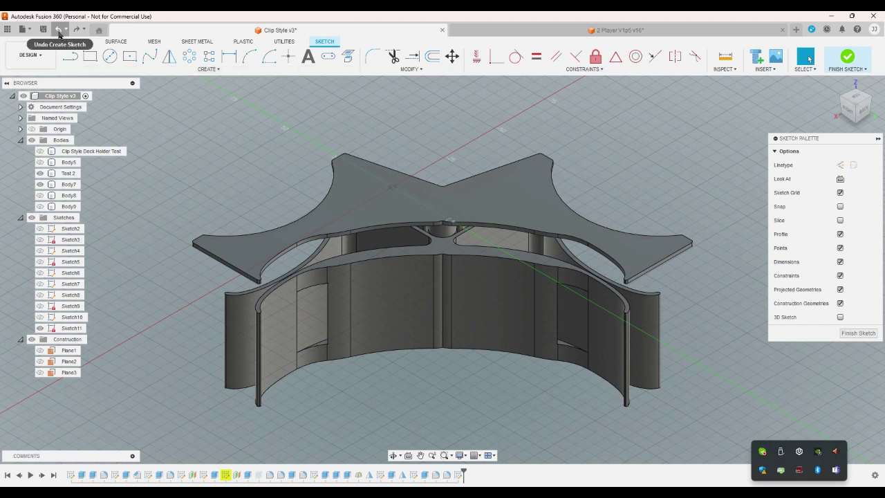
# Check the clip from several ViewCube angles and hide the top plate body
pyautogui.click(855, 126)
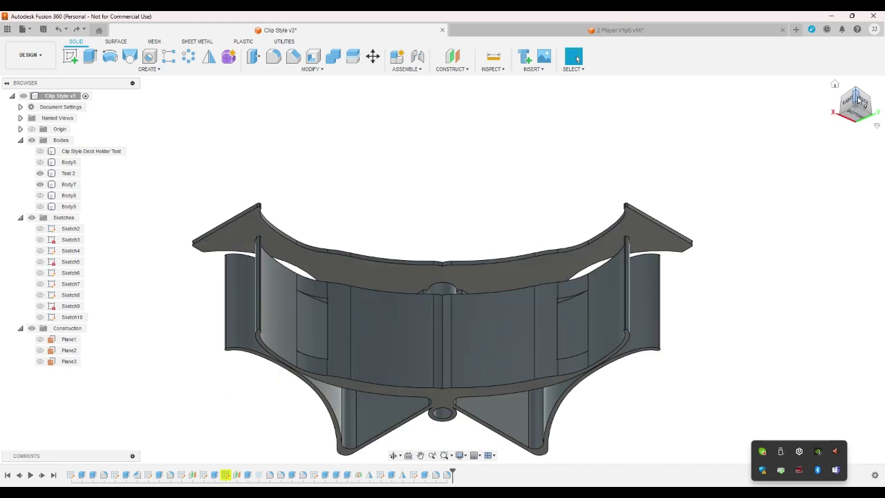
pyautogui.click(856, 102)
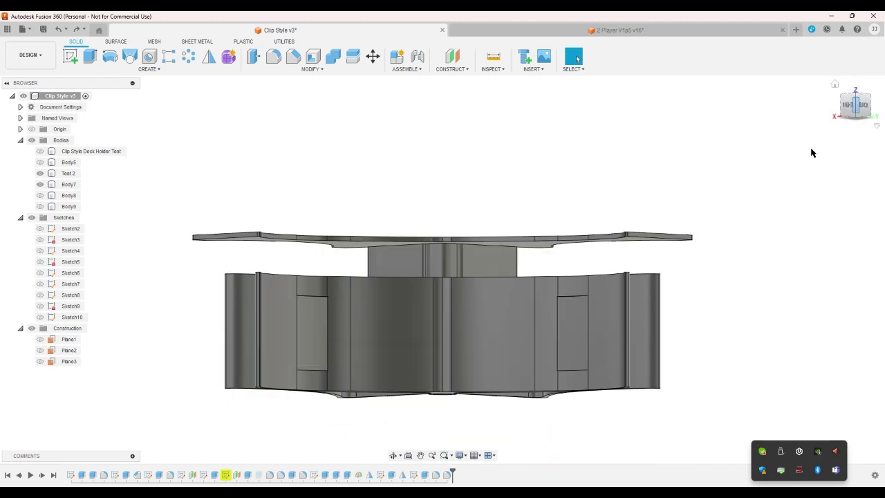
pyautogui.click(858, 99)
pyautogui.click(617, 331)
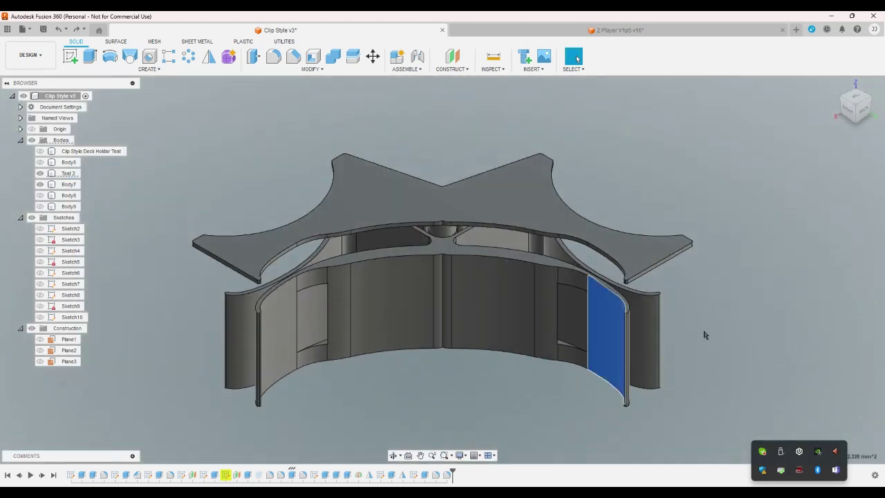
pyautogui.click(705, 334)
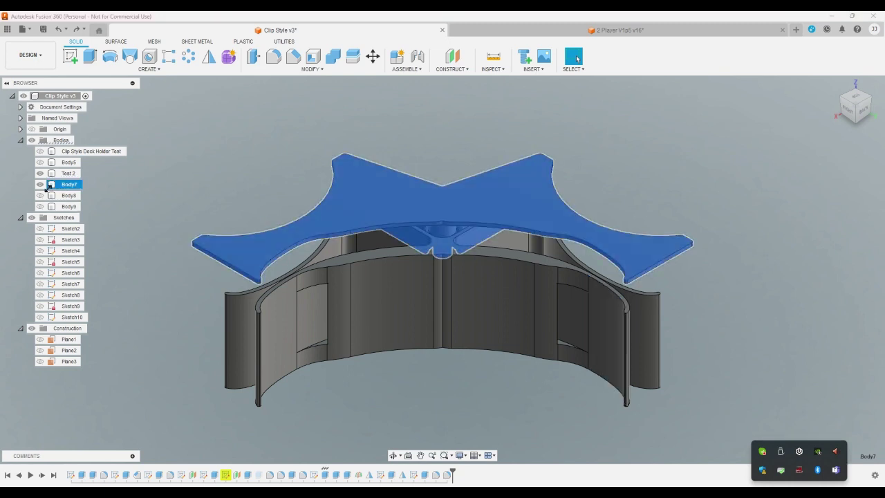
pyautogui.click(68, 184)
pyautogui.click(73, 174)
pyautogui.press('Escape')
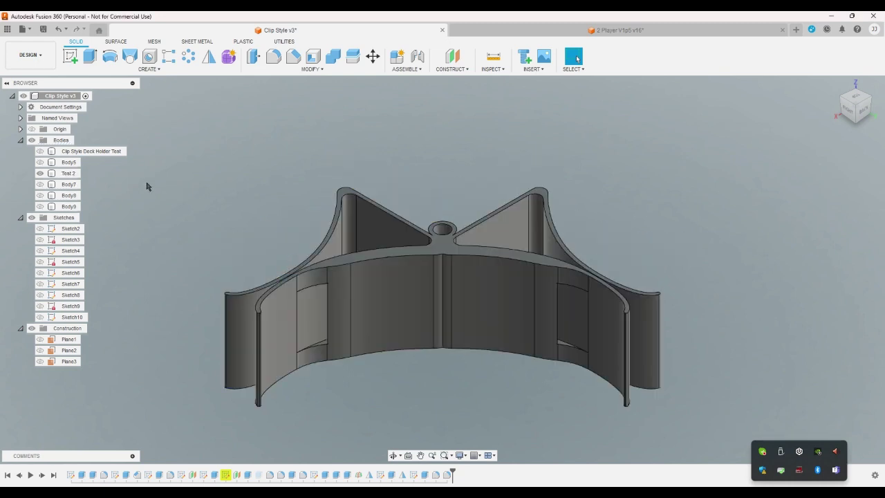
# Rename the Test 2 body to 'Two Player Clip'
pyautogui.rightClick(70, 175)
pyautogui.click(117, 321)
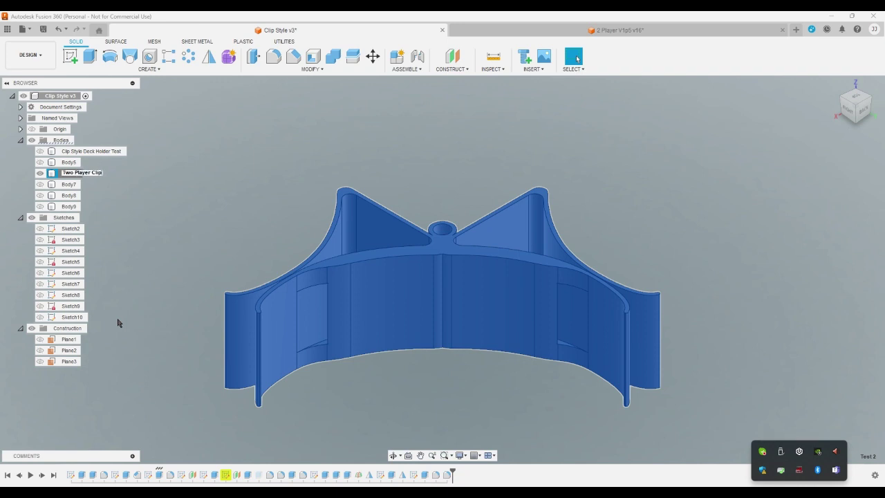
pyautogui.press('Return')
pyautogui.press('Escape')
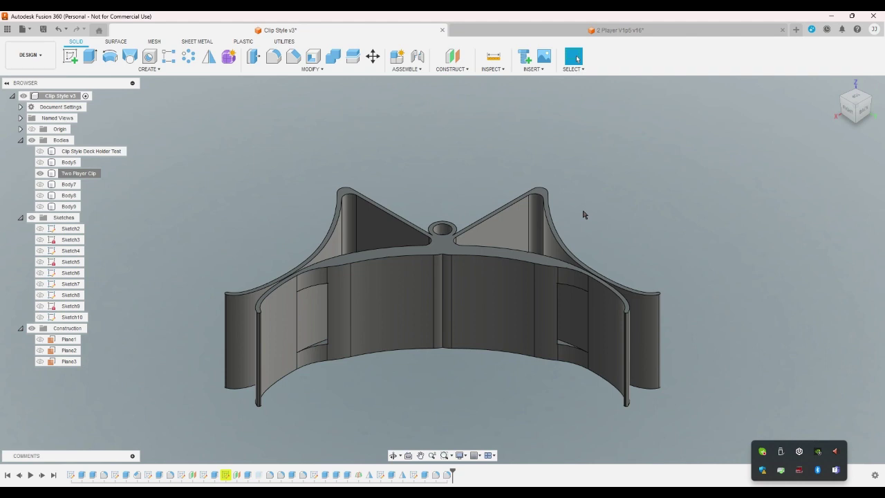
# Show the Body7 plate and hide the Two Player Clip body
pyautogui.click(845, 102)
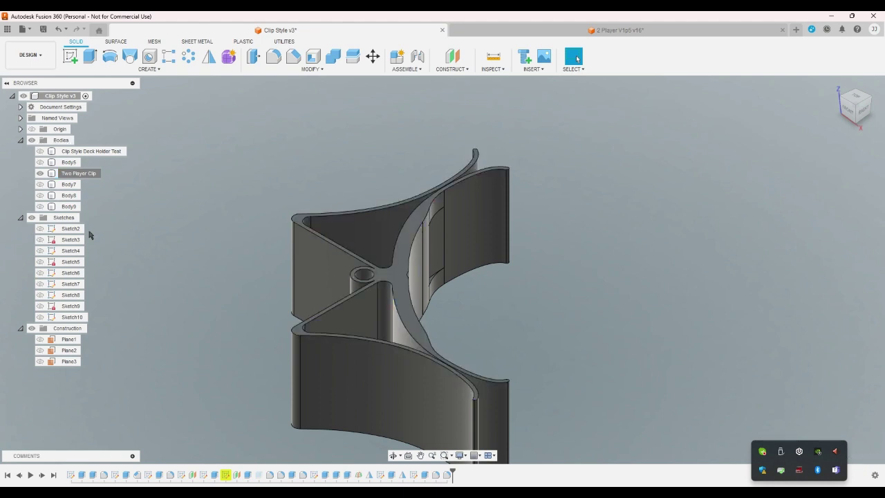
pyautogui.click(40, 184)
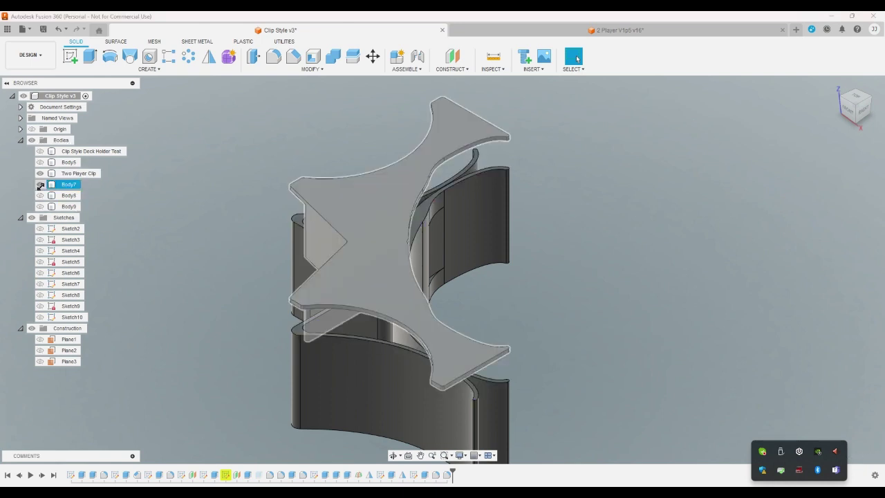
pyautogui.click(40, 173)
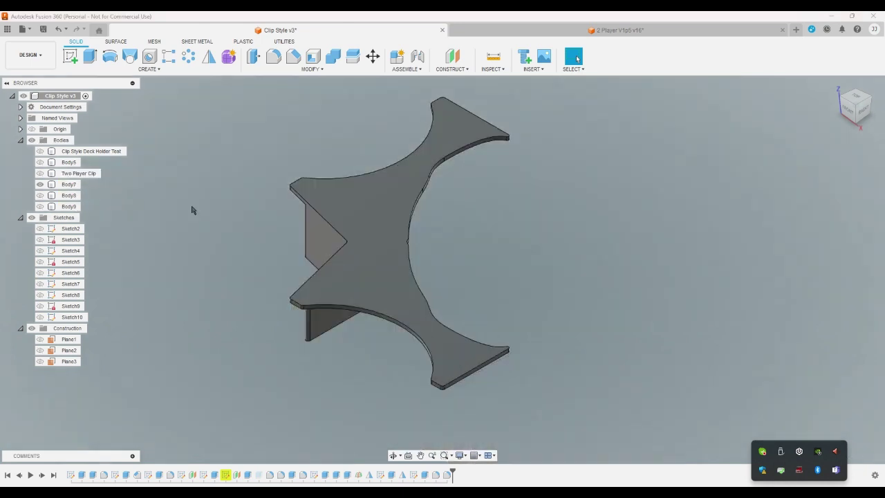
pyautogui.click(856, 100)
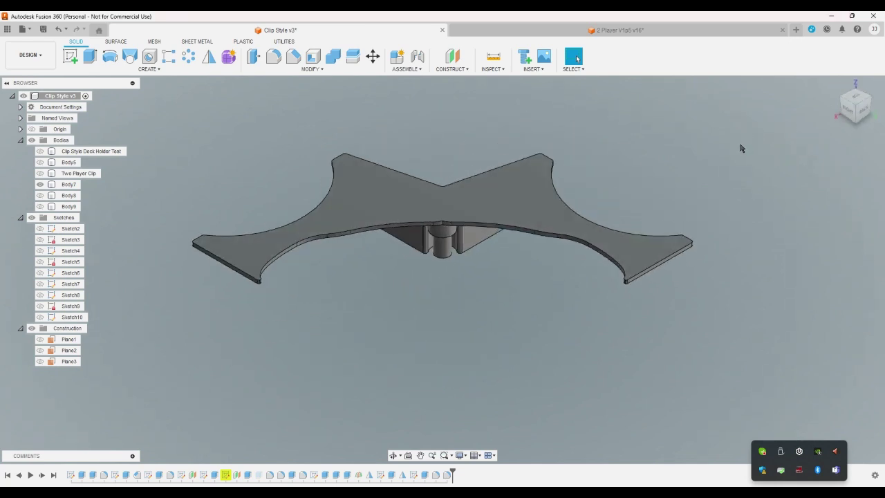
# Rename Body7 to 'Plate'
pyautogui.rightClick(70, 185)
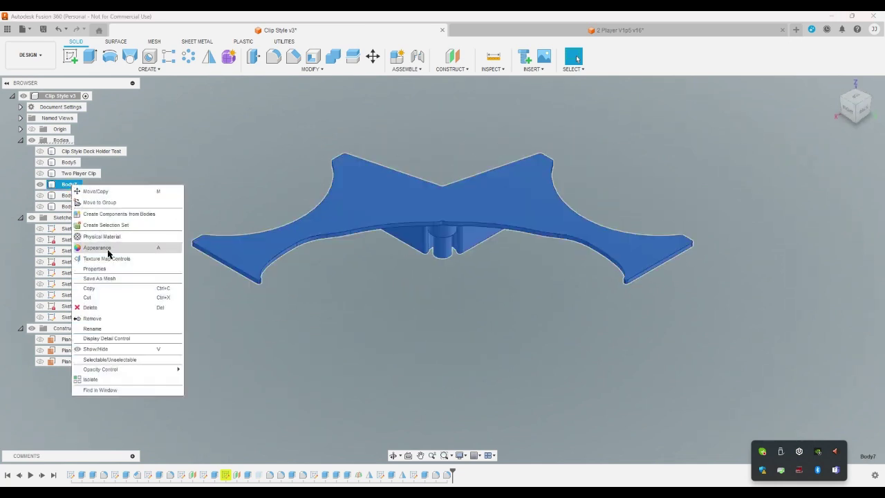
pyautogui.click(94, 329)
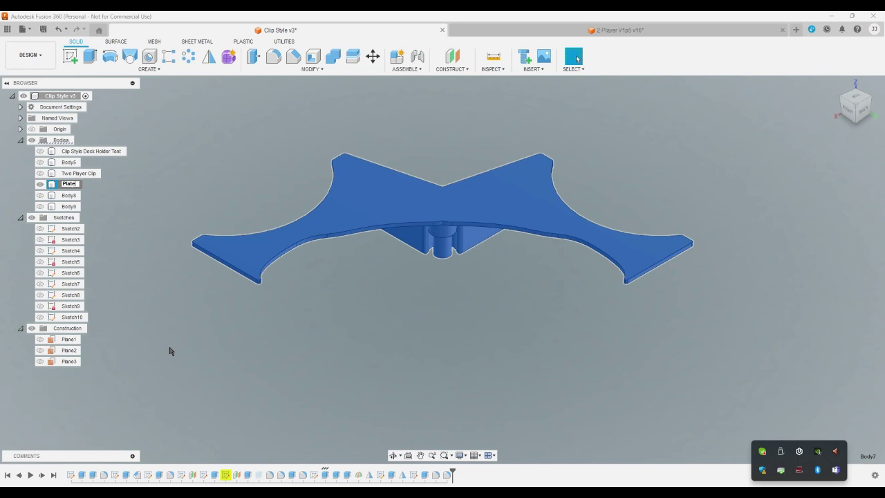
pyautogui.press('Return')
pyautogui.click(172, 349)
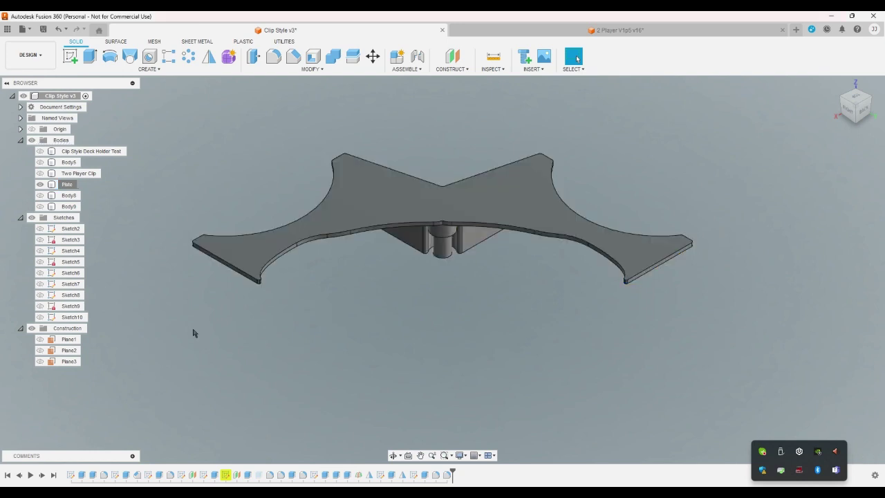
# Extend the plate's name to 'Plate Insert' and start a new sketch
pyautogui.rightClick(67, 184)
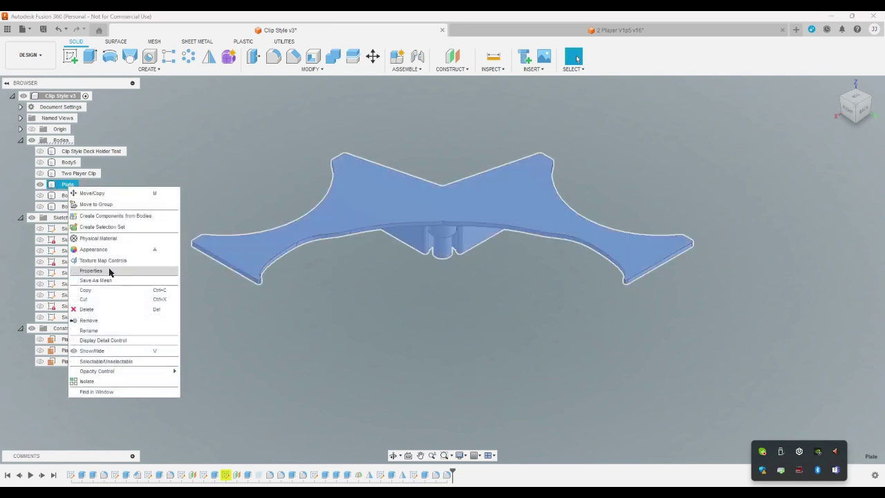
pyautogui.click(111, 331)
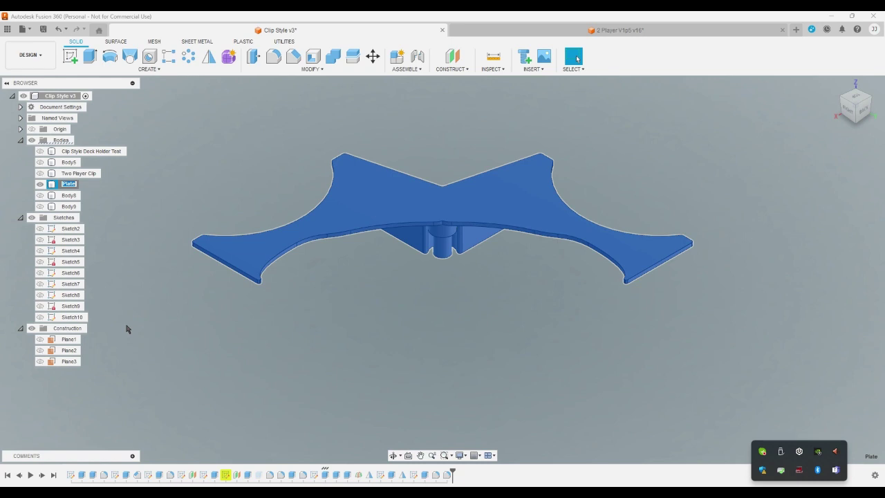
pyautogui.write('Insert')
pyautogui.press('Return')
pyautogui.click(152, 365)
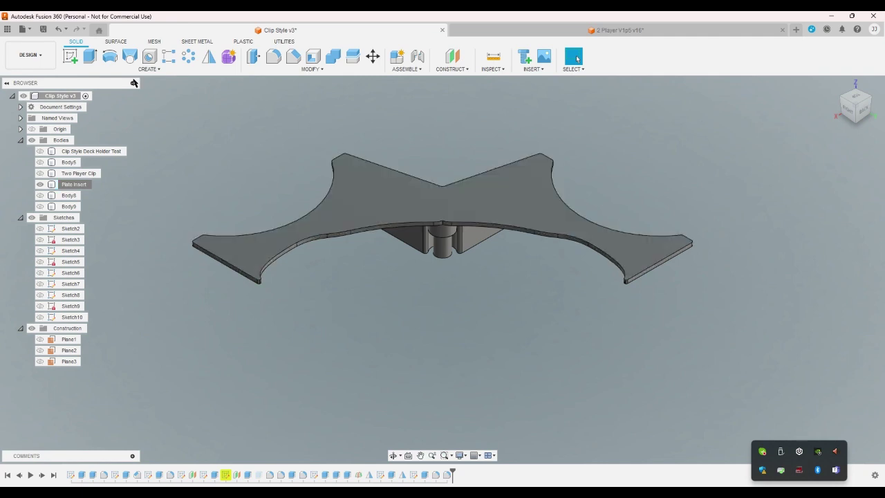
pyautogui.click(78, 65)
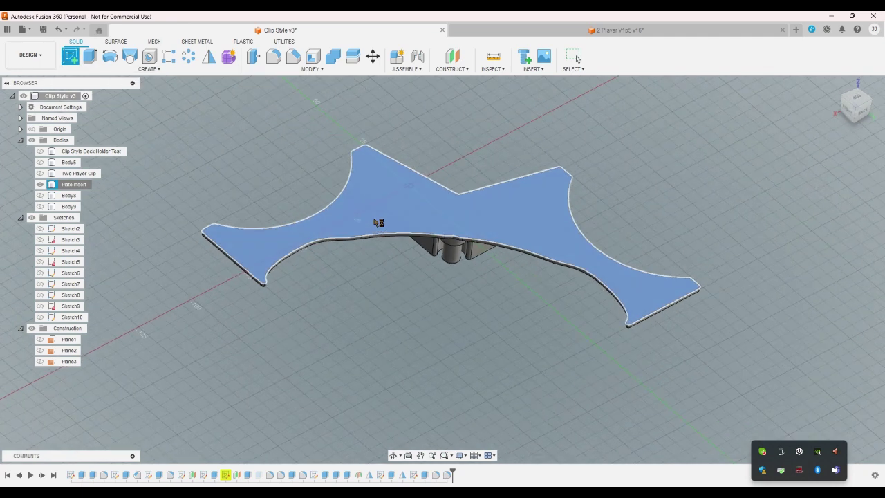
# Start a sketch on the plate's top face and draw four circles near its left end
pyautogui.click(405, 223)
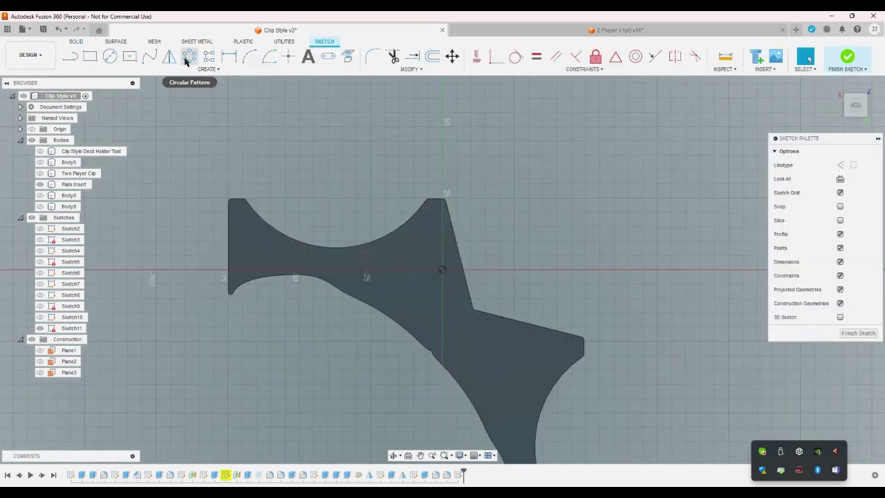
pyautogui.click(110, 56)
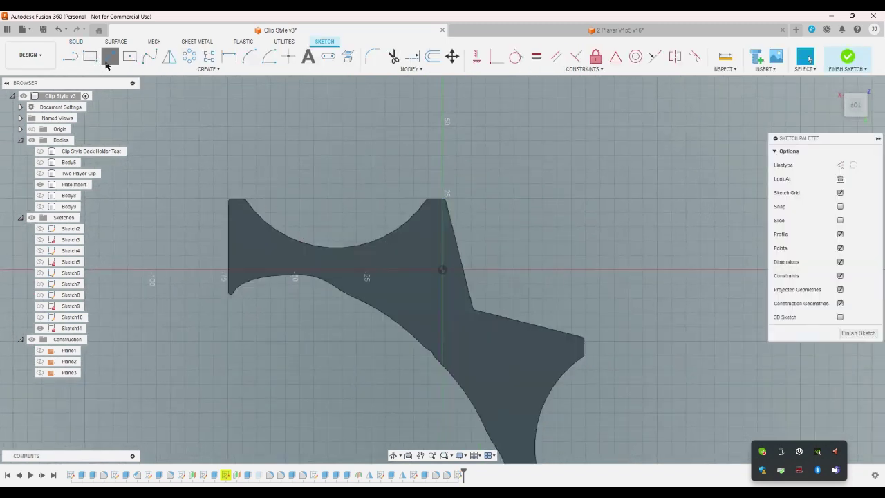
pyautogui.click(242, 221)
pyautogui.click(249, 231)
pyautogui.click(248, 256)
pyautogui.click(255, 256)
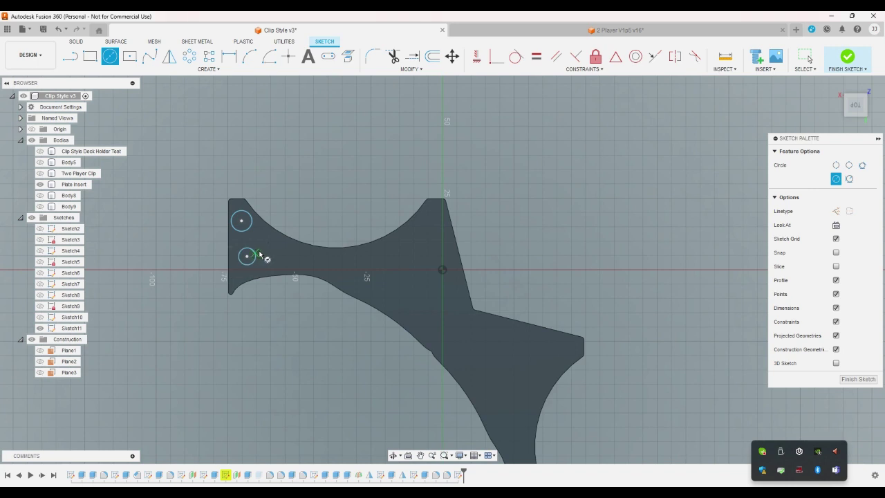
pyautogui.click(268, 247)
pyautogui.click(278, 249)
pyautogui.click(295, 256)
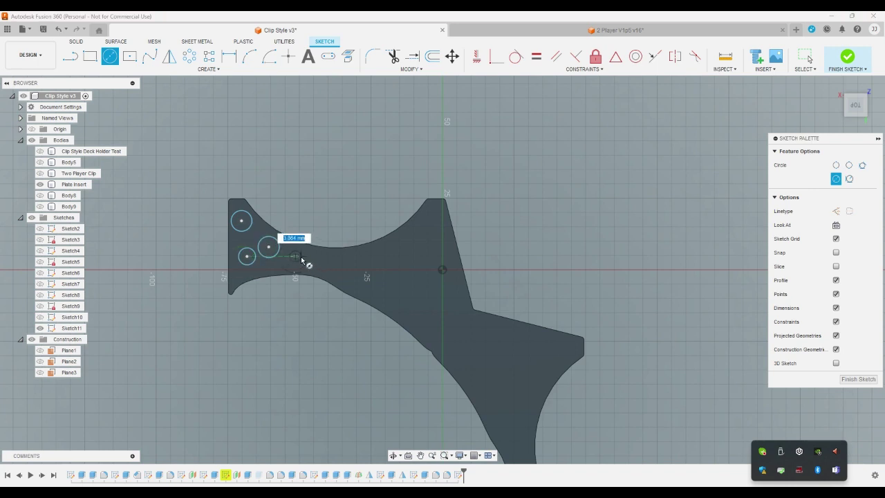
pyautogui.click(307, 264)
# Add more varied-size circles across the wing, including one by the top notch and one near the lower edge
pyautogui.click(336, 266)
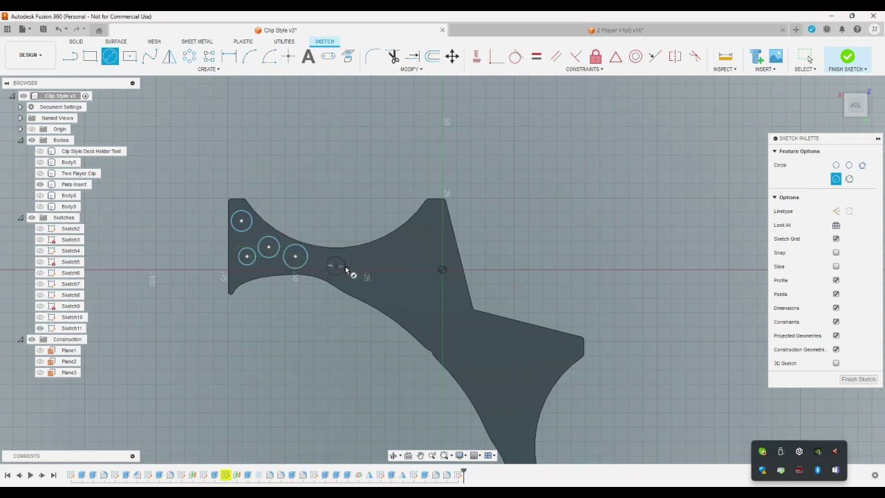
pyautogui.click(345, 267)
pyautogui.click(372, 257)
pyautogui.click(383, 262)
pyautogui.click(412, 246)
pyautogui.click(425, 247)
pyautogui.click(427, 214)
pyautogui.click(430, 220)
pyautogui.click(392, 272)
pyautogui.click(402, 281)
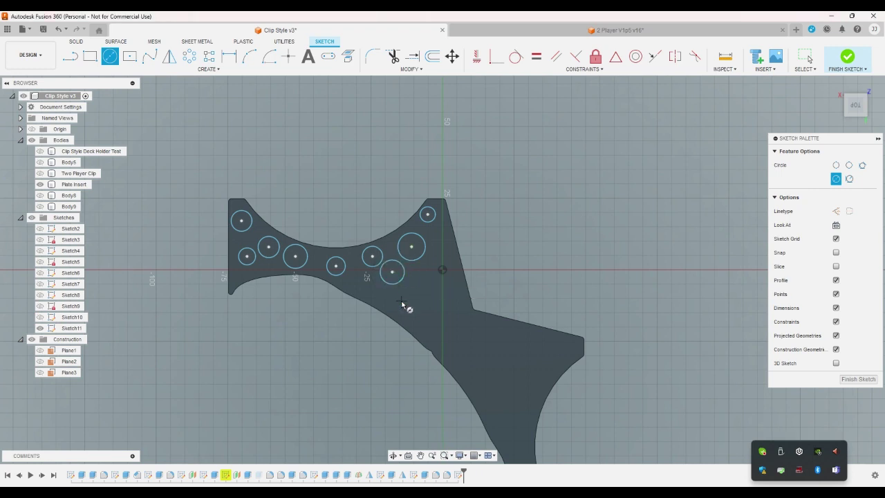
pyautogui.click(402, 303)
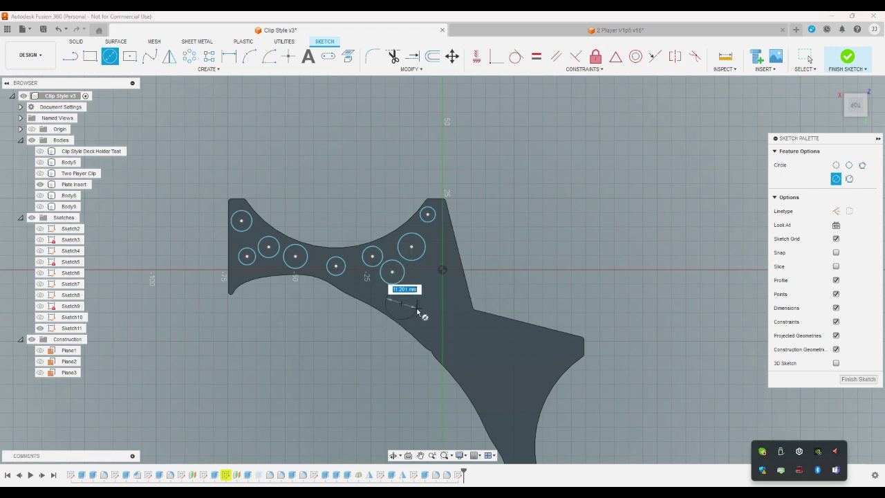
pyautogui.click(420, 311)
pyautogui.click(418, 274)
pyautogui.click(426, 279)
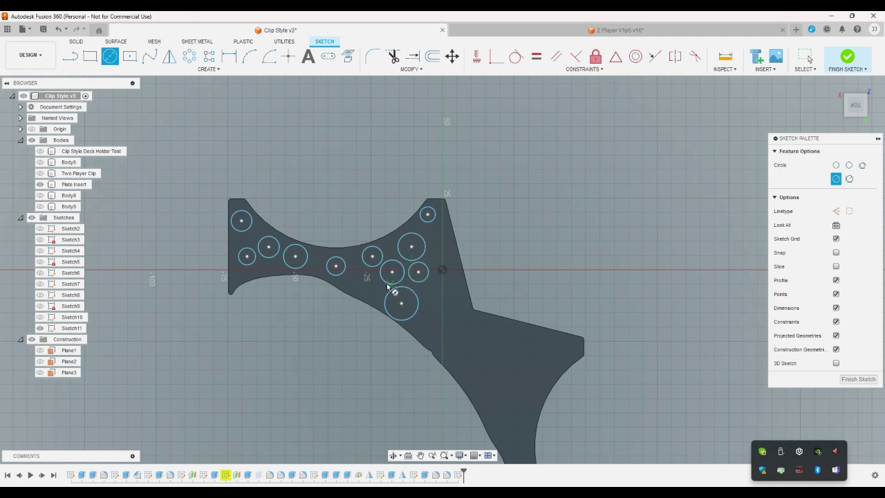
# Add a 7.2 mm circle, small circles near the right edge, and a 4.898 mm circle, then finish
pyautogui.click(360, 279)
pyautogui.click(371, 280)
pyautogui.click(436, 291)
pyautogui.click(443, 296)
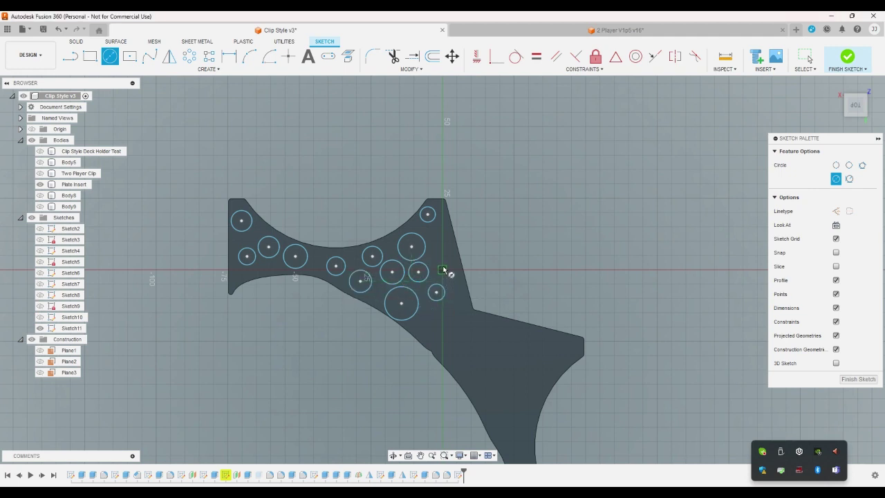
pyautogui.click(443, 264)
pyautogui.click(452, 272)
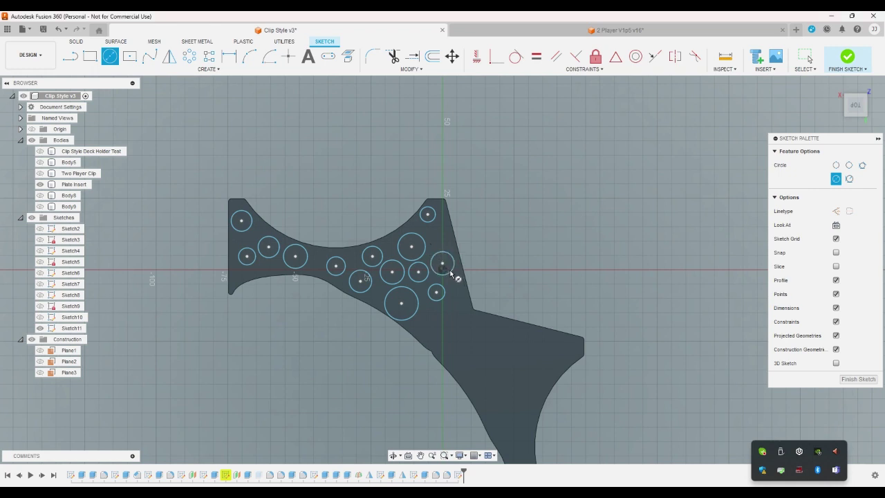
pyautogui.click(317, 261)
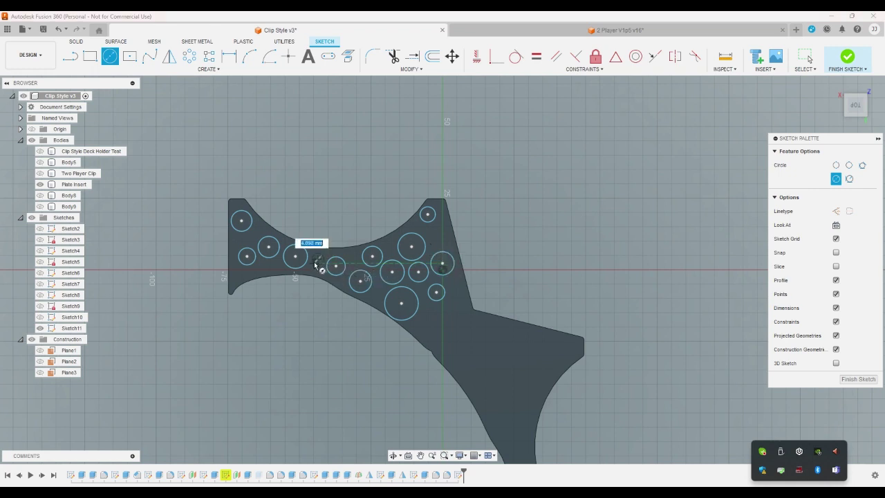
pyautogui.click(316, 267)
pyautogui.rightClick(311, 300)
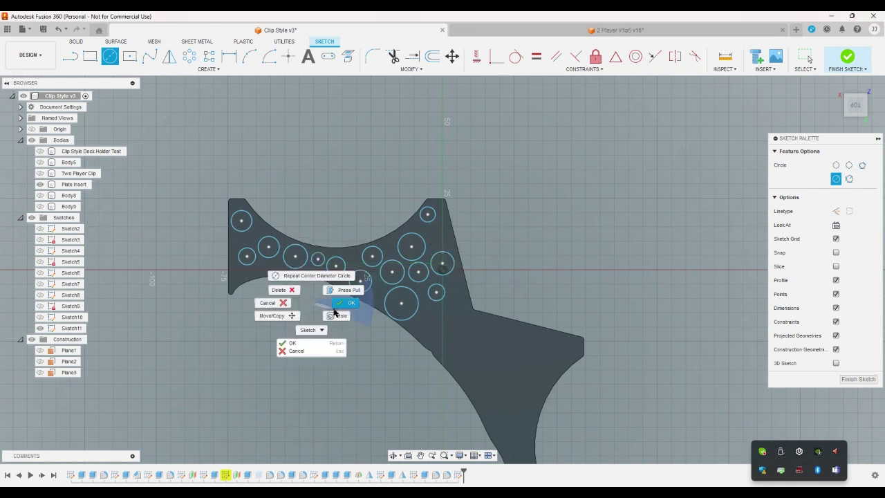
pyautogui.click(335, 311)
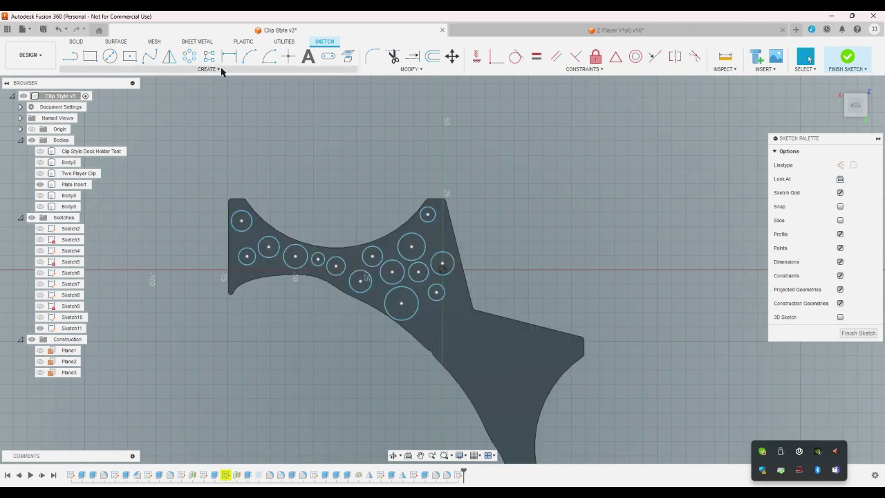
# Add small circles near the left edge, including a 4.066 mm one, and finish
pyautogui.click(110, 56)
pyautogui.scroll(5, 249, 251)
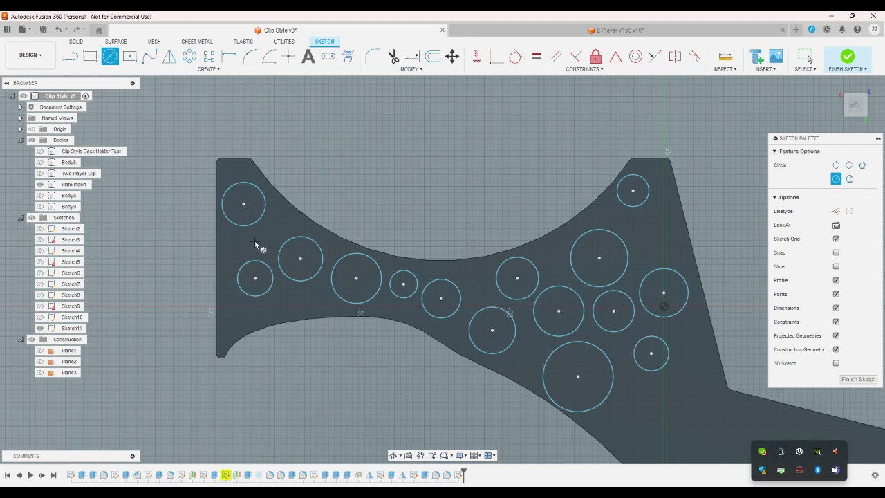
pyautogui.click(254, 241)
pyautogui.click(264, 246)
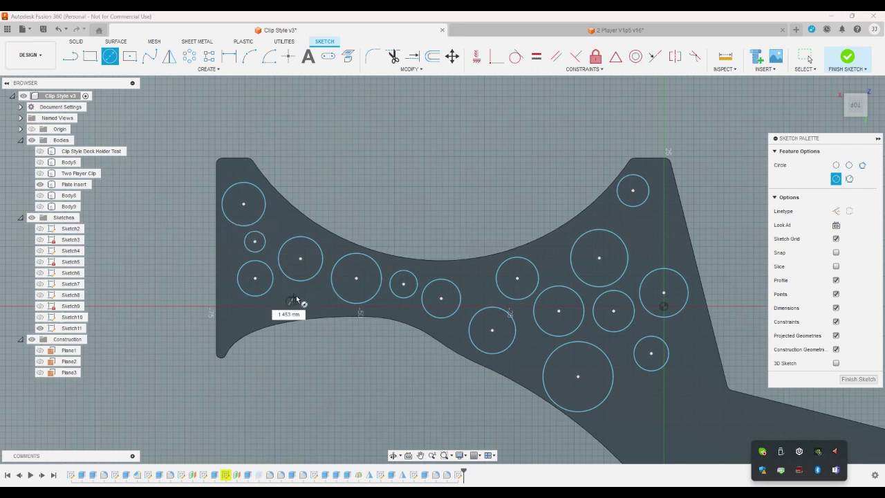
pyautogui.click(301, 296)
pyautogui.click(236, 319)
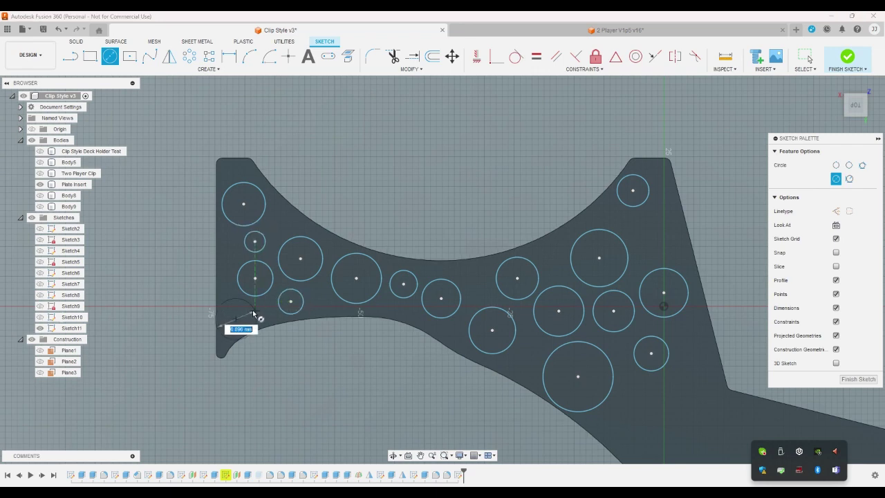
pyautogui.click(245, 320)
pyautogui.rightClick(298, 346)
pyautogui.click(323, 348)
pyautogui.scroll(-5, 328, 321)
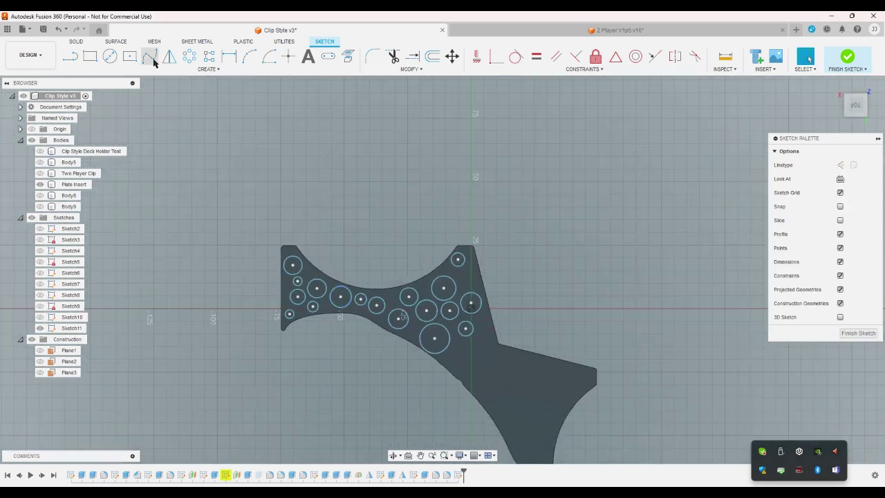
# Draw a diagonal line across the plate's neck from its lower to upper corner
pyautogui.click(70, 56)
pyautogui.scroll(2, 463, 374)
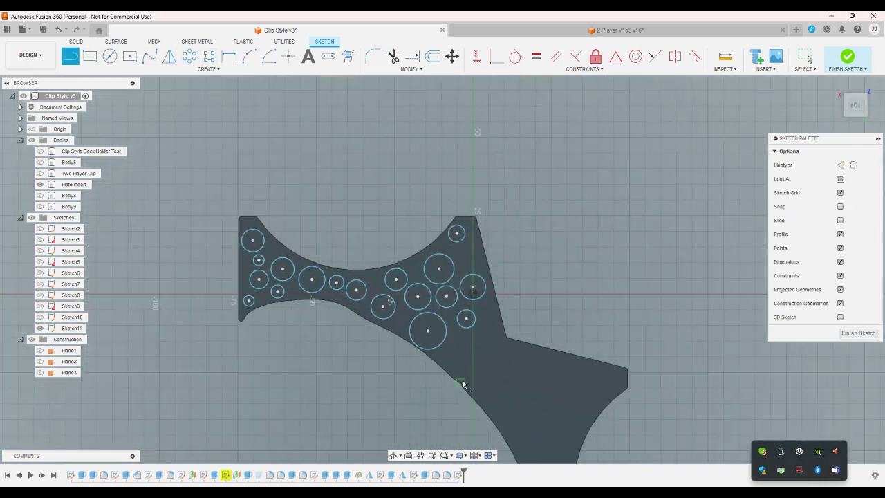
pyautogui.click(462, 383)
pyautogui.click(509, 335)
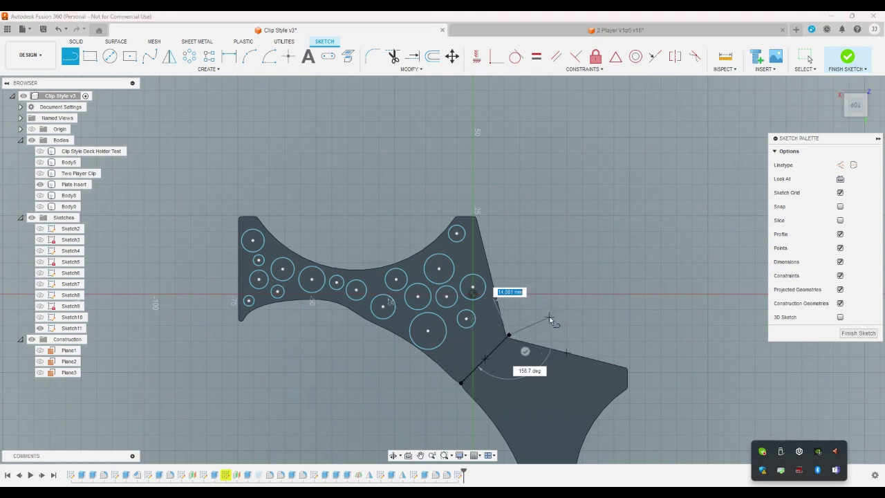
pyautogui.rightClick(550, 318)
pyautogui.click(577, 322)
pyautogui.scroll(6, 473, 324)
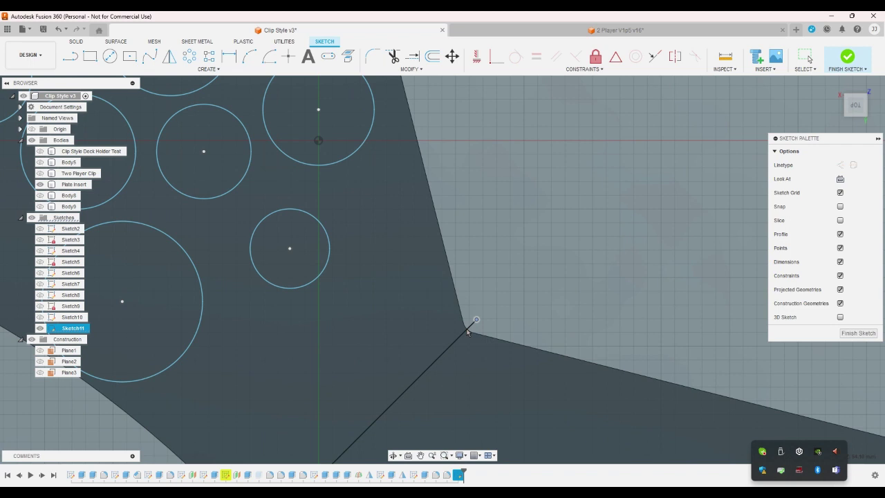
pyautogui.press('Escape')
pyautogui.scroll(4, 463, 306)
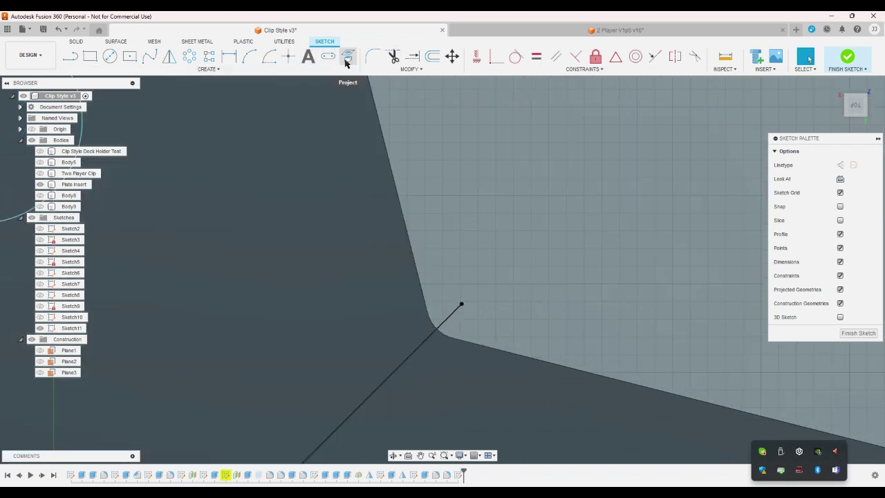
# Project the rounded corner edge into the sketch
pyautogui.click(347, 60)
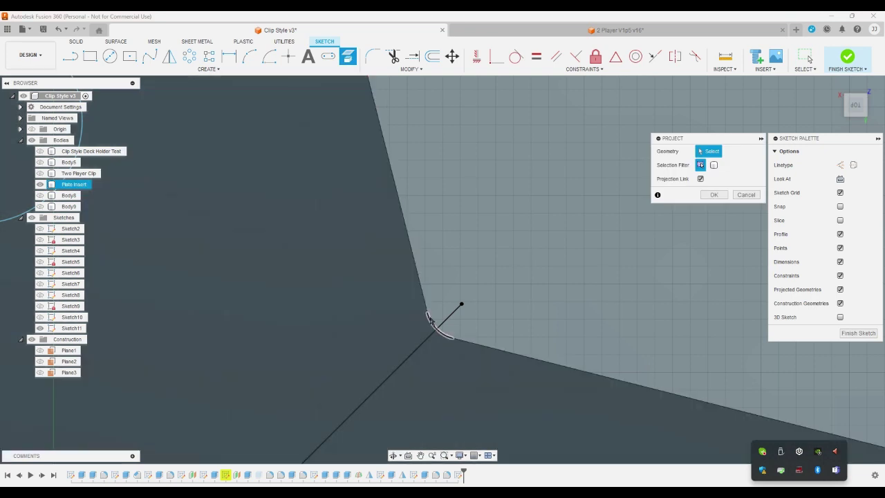
pyautogui.click(430, 319)
pyautogui.click(715, 195)
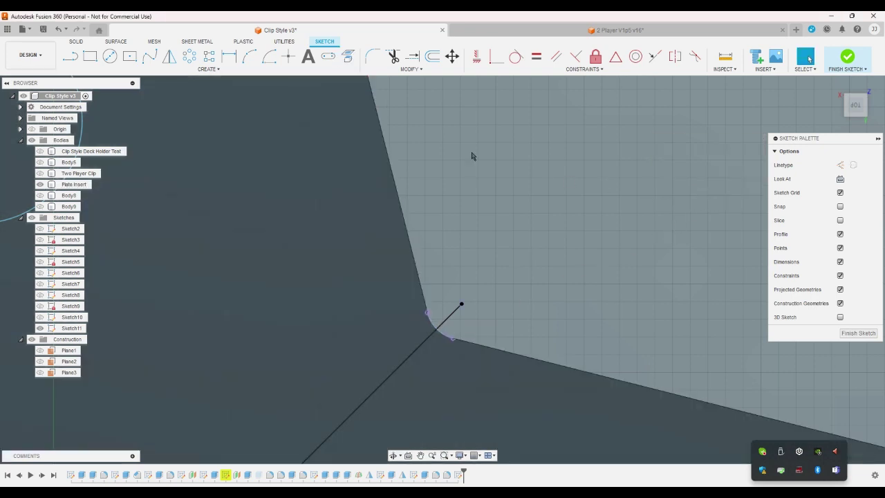
# Draw a 3-point arc between the projected arc's ends to match the corner
pyautogui.click(247, 57)
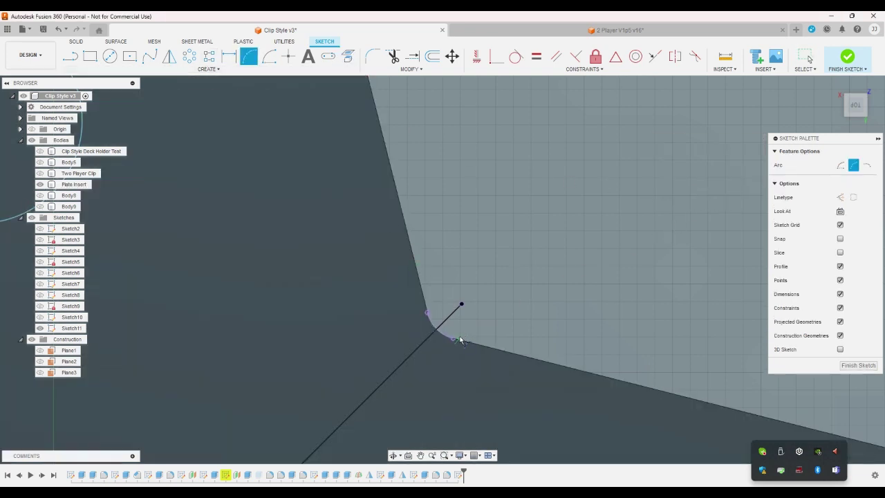
pyautogui.click(453, 339)
pyautogui.click(428, 313)
pyautogui.click(434, 325)
pyautogui.rightClick(491, 322)
pyautogui.click(466, 328)
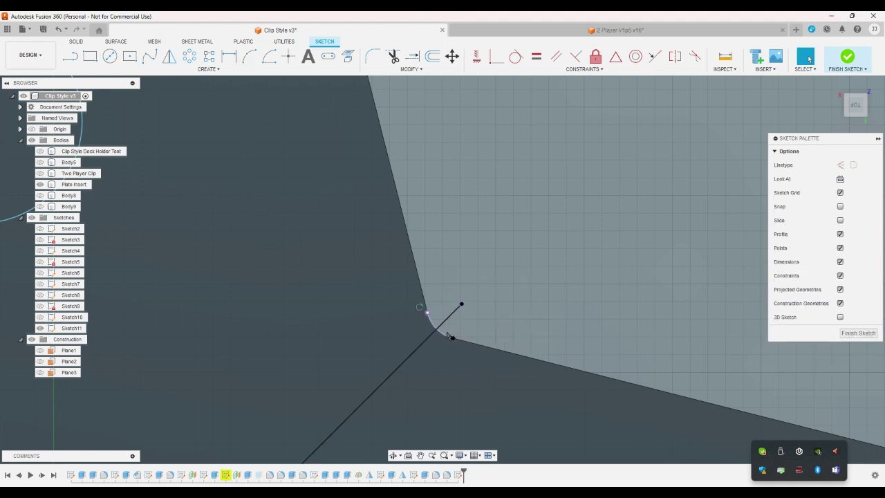
pyautogui.scroll(-5, 486, 267)
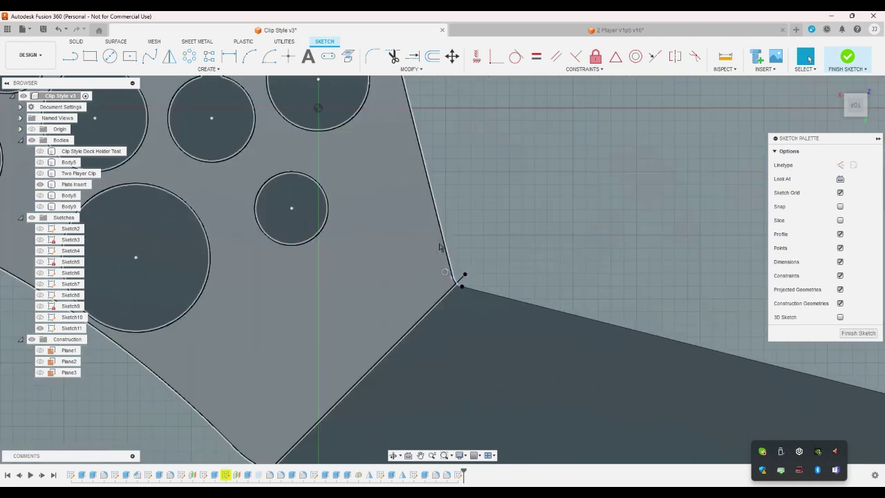
pyautogui.scroll(-5, 440, 247)
# Mirror the wing outline and all its circles across the diagonal neck line
pyautogui.moveTo(170, 115); pyautogui.dragTo(453, 274)
pyautogui.click(169, 56)
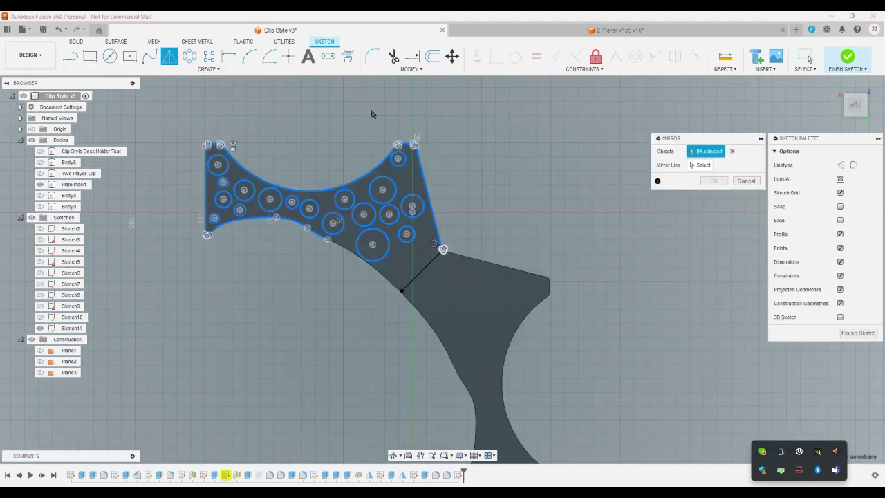
pyautogui.click(428, 263)
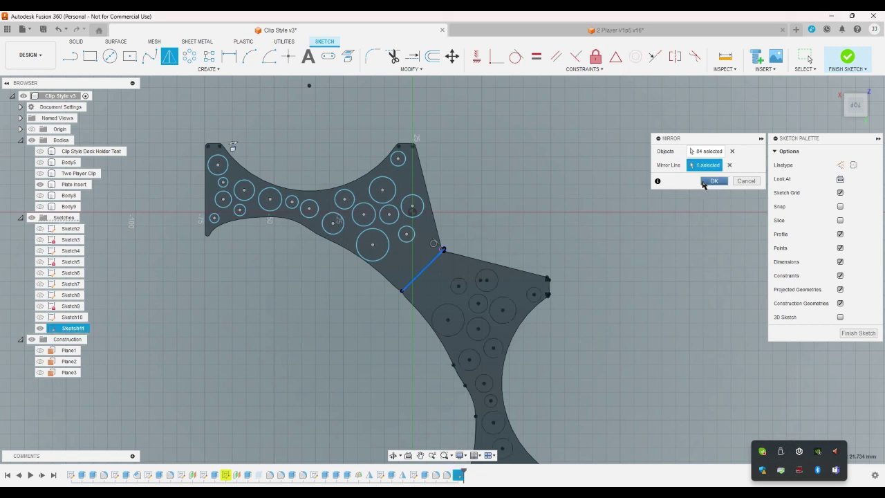
pyautogui.click(714, 182)
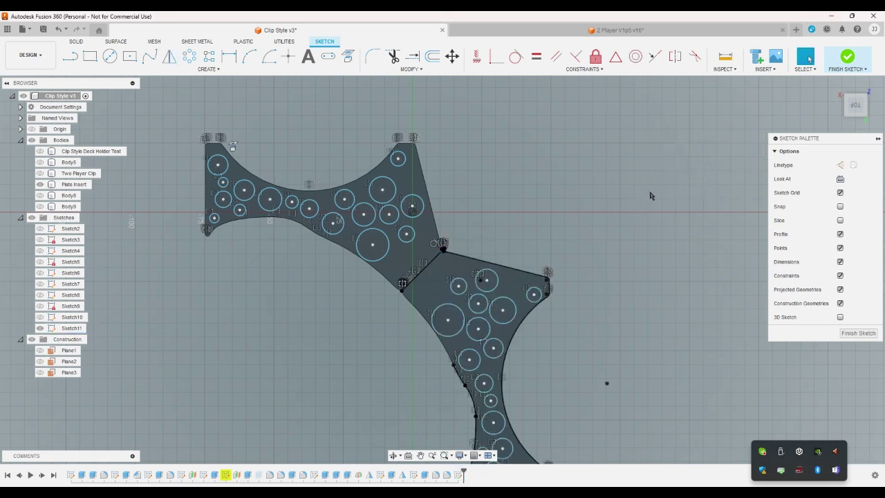
# Switch to an isometric corner view and undo the recent sketch edits
pyautogui.scroll(-3, 635, 208)
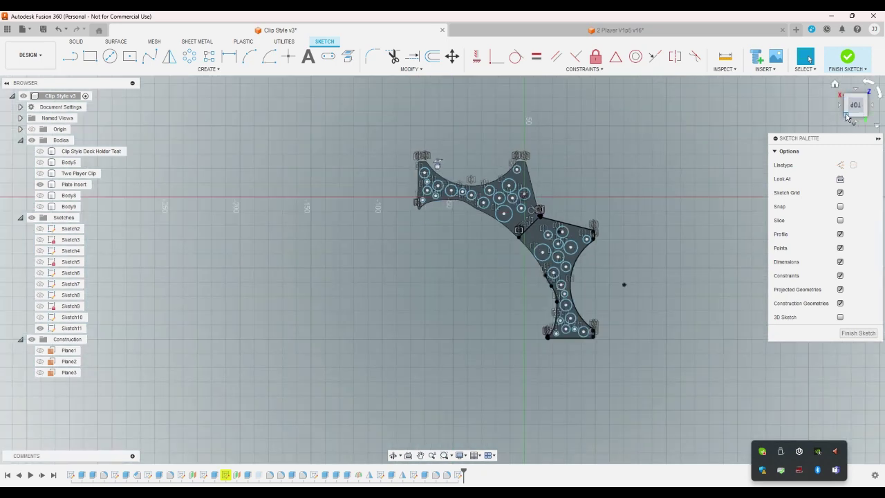
pyautogui.click(852, 116)
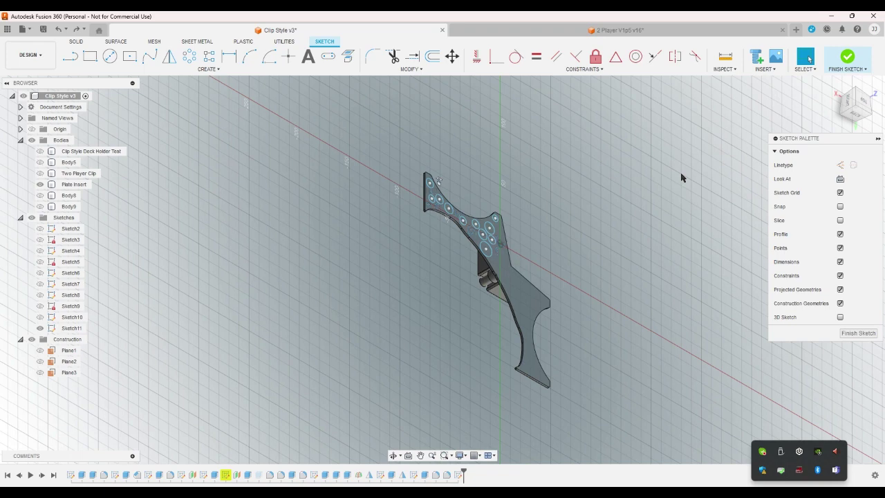
pyautogui.hotkey('ctrl', 'z')
pyautogui.hotkey('ctrl', 'z')
pyautogui.hotkey('ctrl', 'z')
pyautogui.hotkey('ctrl', 'z')
pyautogui.hotkey('ctrl', 'z')
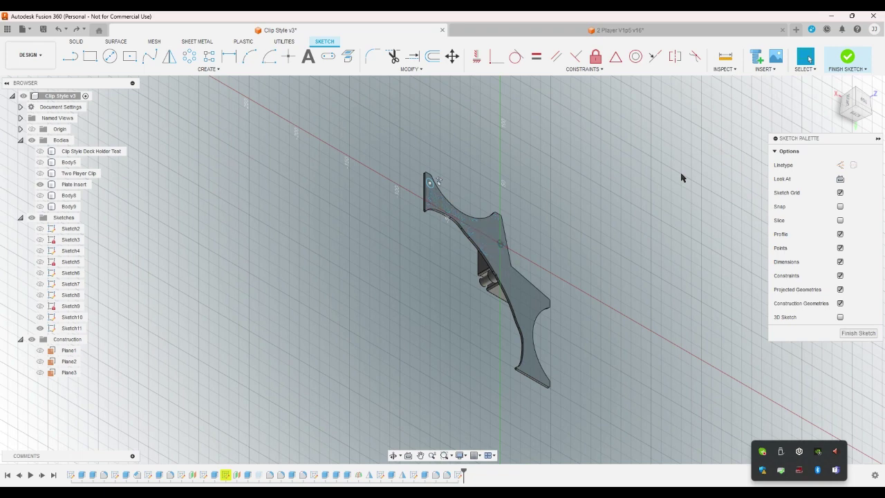
# Reset to the home view and toggle Two Player Clip and Plate Insert visibility, ending with both shown
pyautogui.click(857, 105)
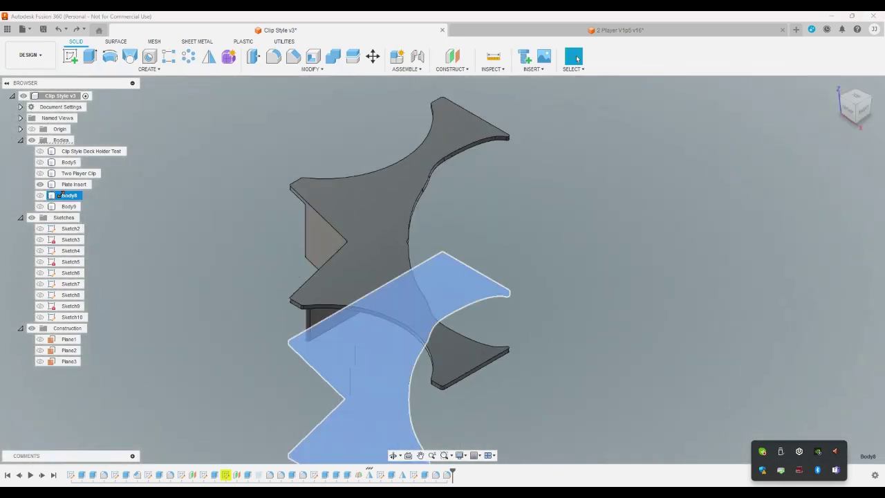
pyautogui.click(61, 194)
pyautogui.click(144, 181)
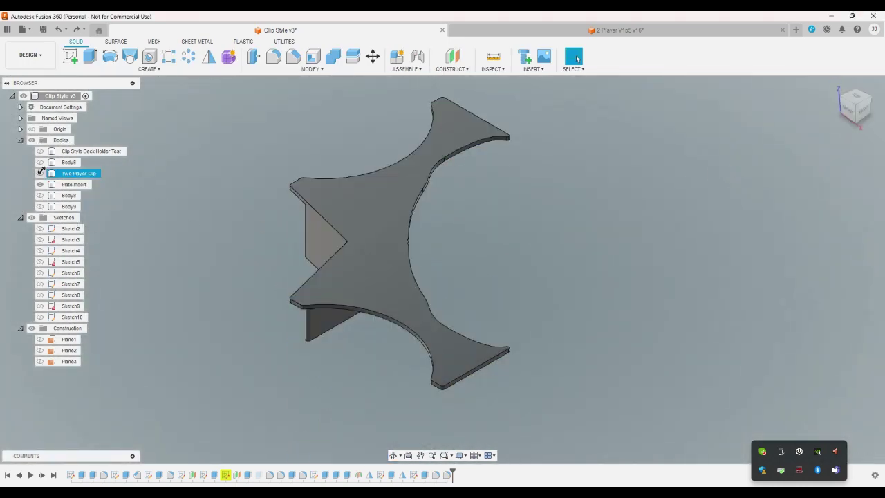
pyautogui.click(41, 173)
pyautogui.click(40, 184)
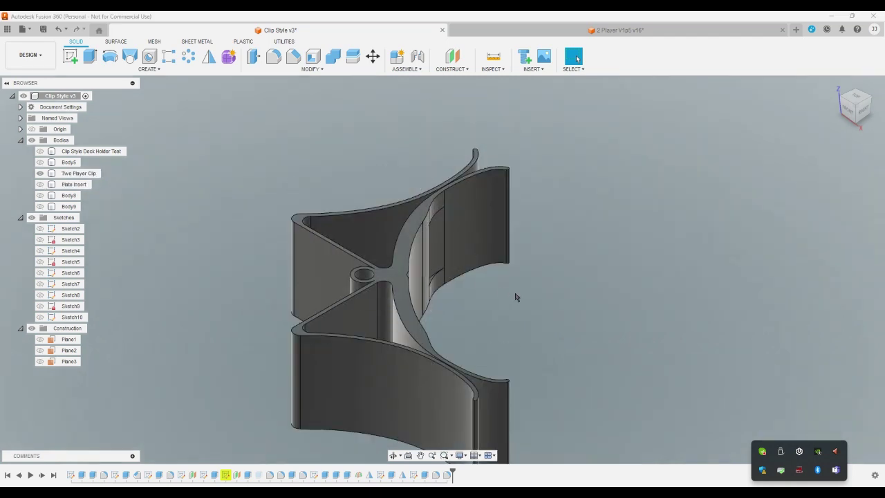
pyautogui.click(40, 173)
pyautogui.click(40, 184)
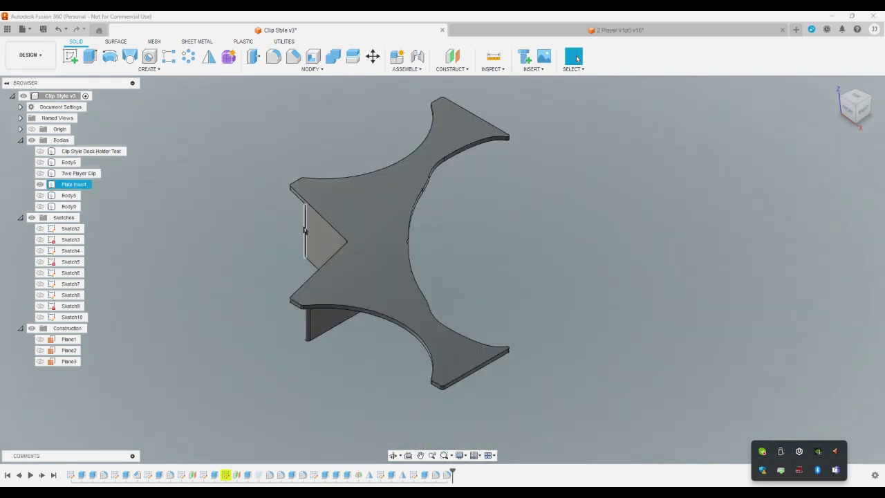
pyautogui.click(46, 186)
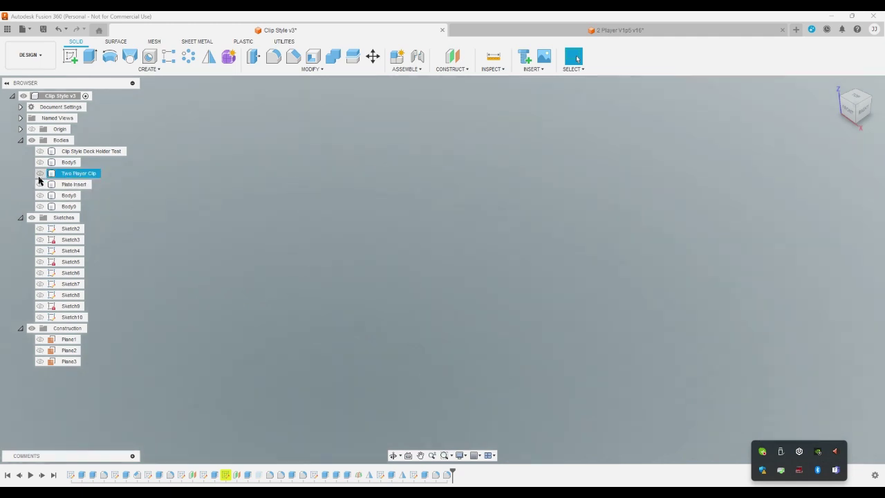
pyautogui.click(40, 173)
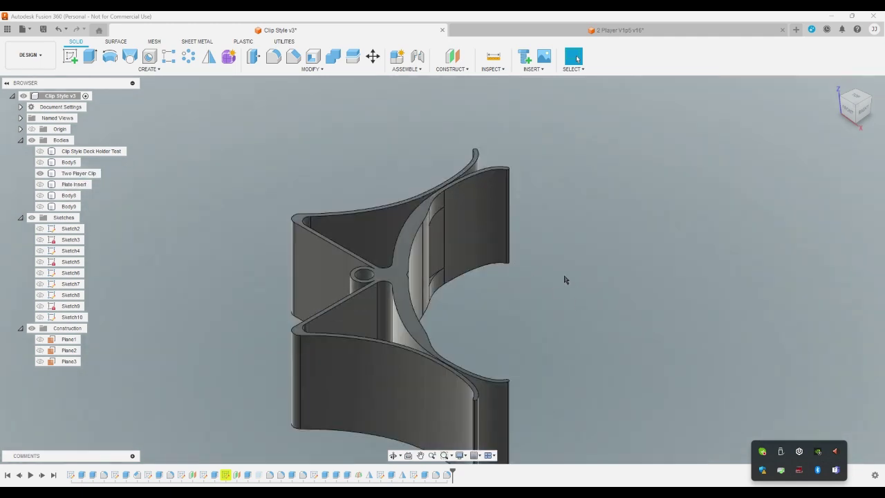